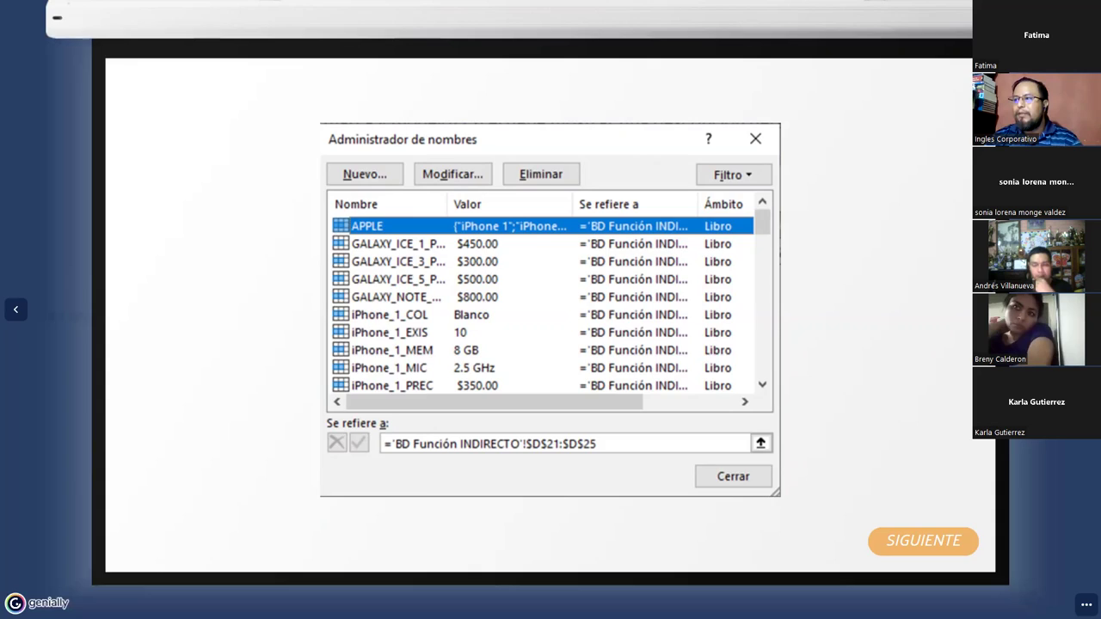
Step: Advance the presentation to the practice slide, switch to the Función Indirecto 3 workbook in Excel and enable editing
{"action": "key", "text": "Right"}
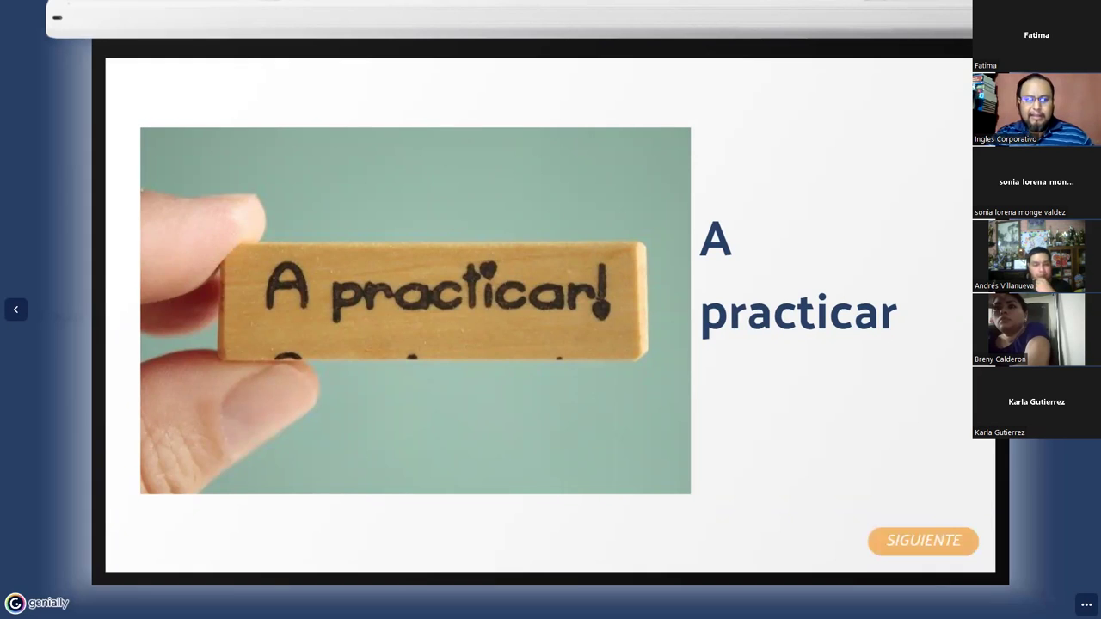
{"action": "key", "text": "alt+Tab"}
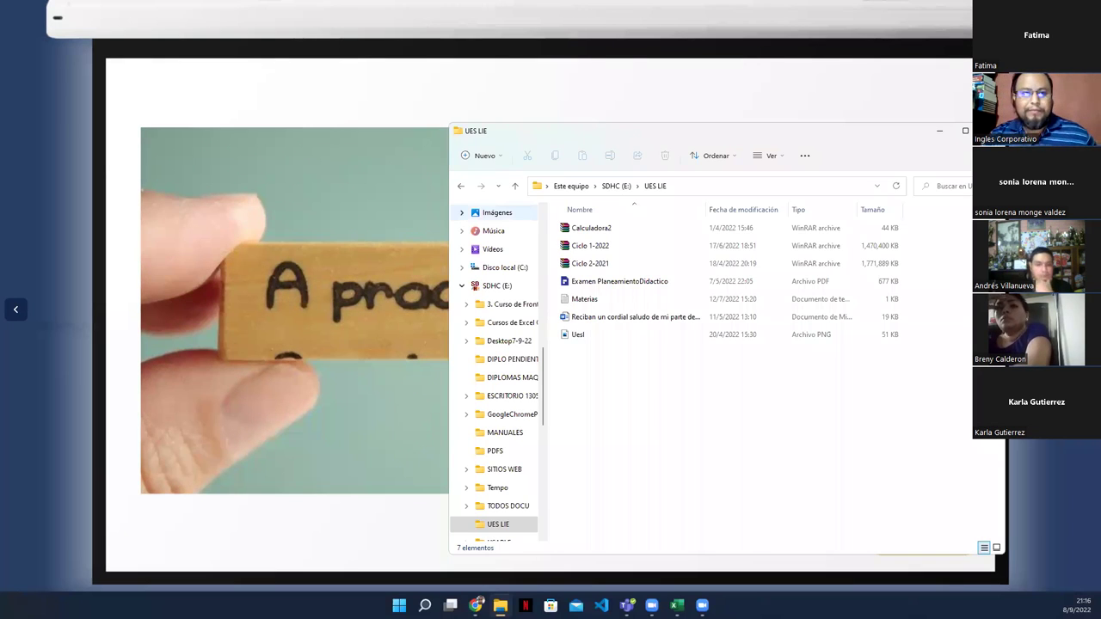
{"action": "key", "text": "alt+Tab"}
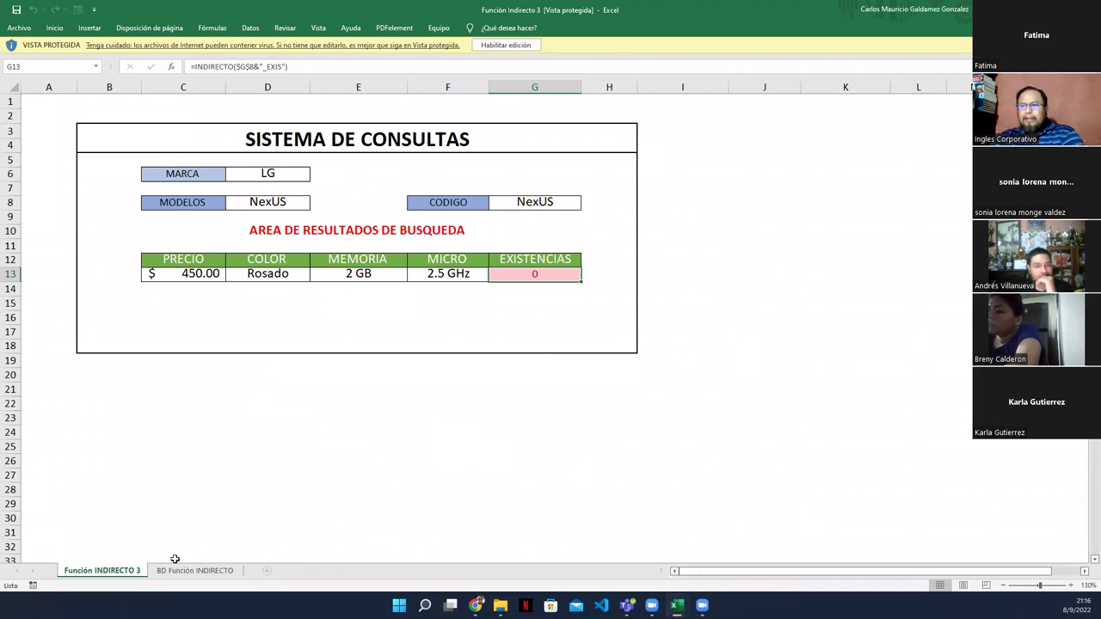
{"action": "left_click", "coordinate": [512, 44]}
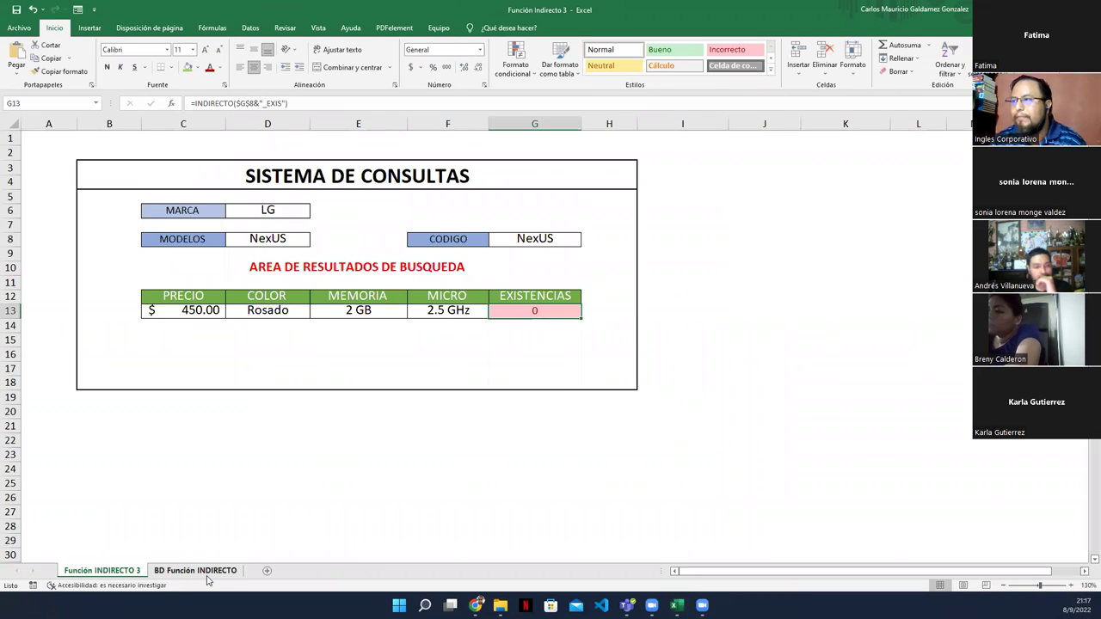
Step: Look over the BD Función INDIRECTO sheet and the MARCA cell of the query system on the Función INDIRECTO 3 sheet
{"action": "left_click", "coordinate": [199, 572]}
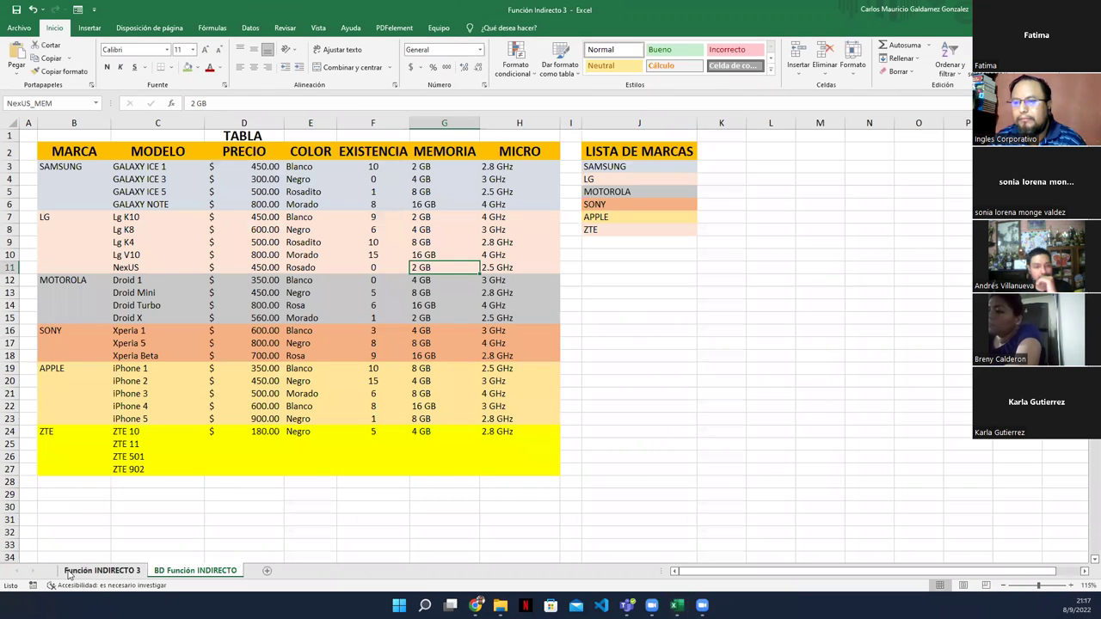
{"action": "left_click", "coordinate": [68, 573]}
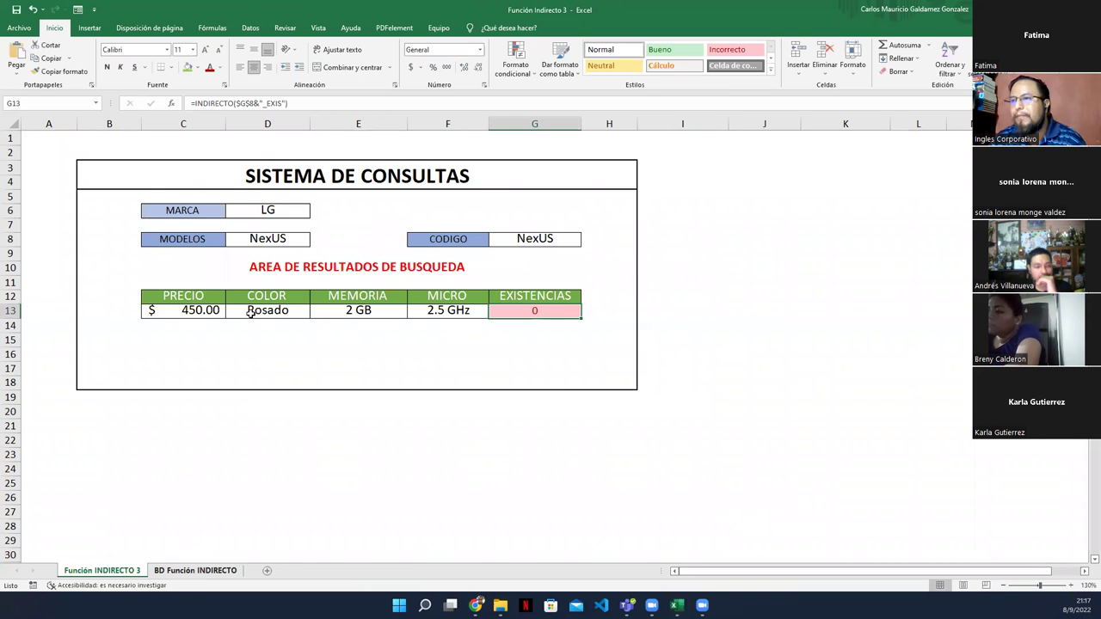
{"action": "left_click", "coordinate": [291, 216]}
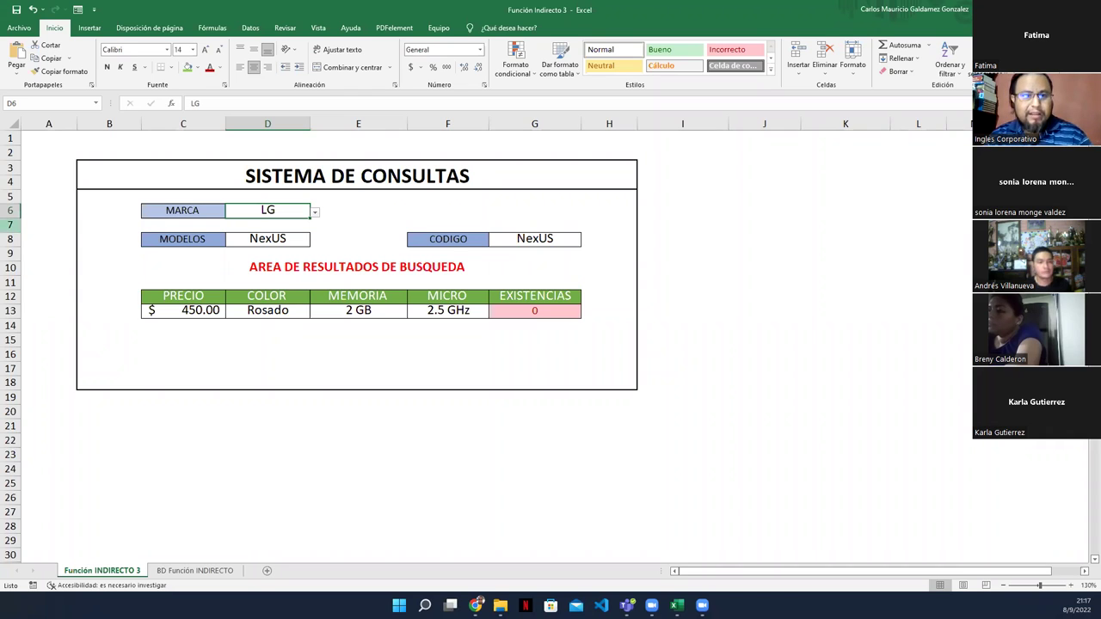
Step: Review Hoja2 and Hoja1 of the Sesion 2. Función_Indirecto_2 workbook, and close that workbook
{"action": "left_click", "coordinate": [476, 606]}
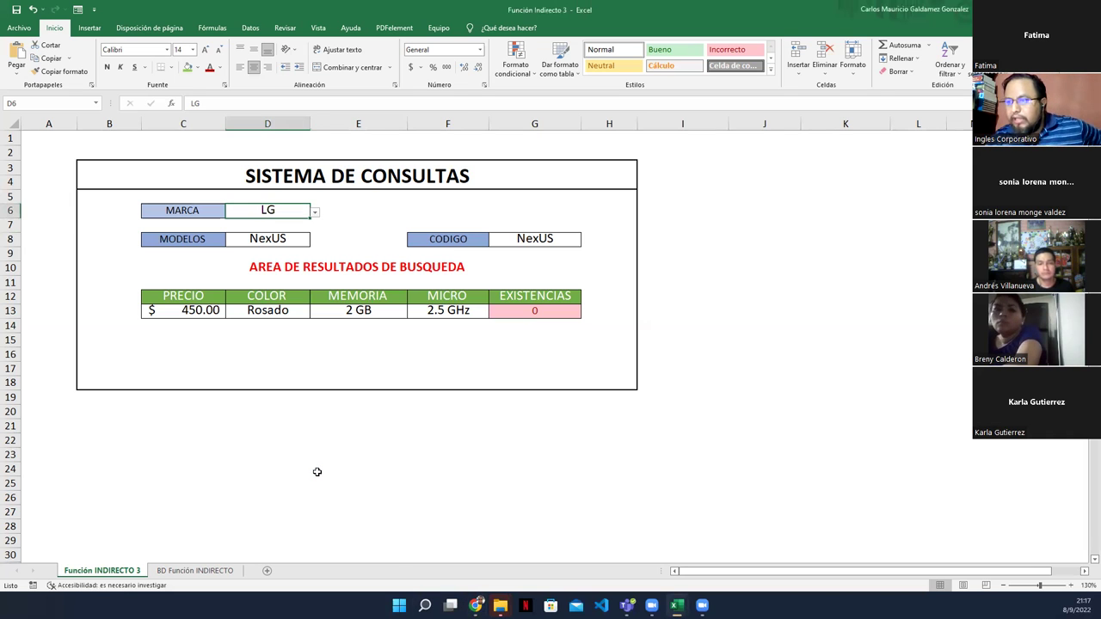
{"action": "key", "text": "alt+Tab"}
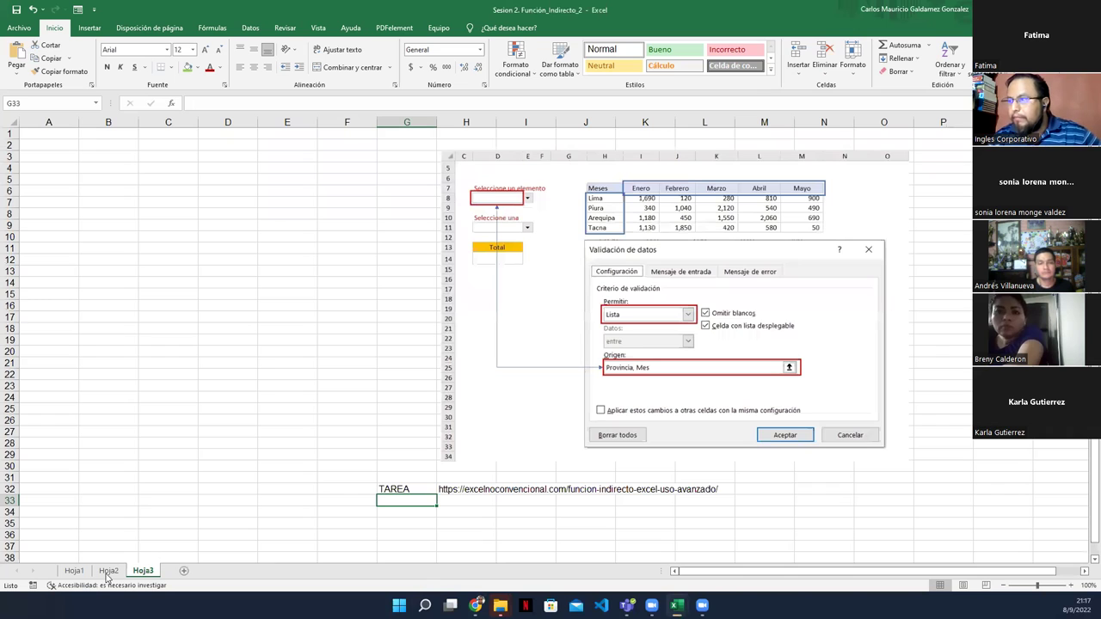
{"action": "left_click", "coordinate": [109, 571]}
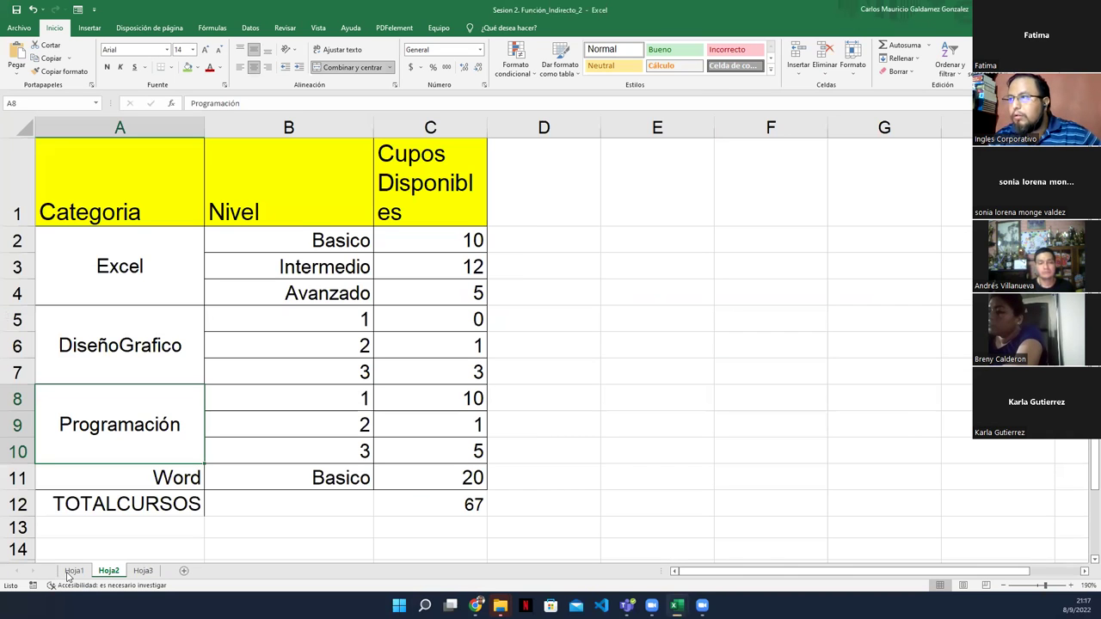
{"action": "key", "text": "ctrl+Page_Up"}
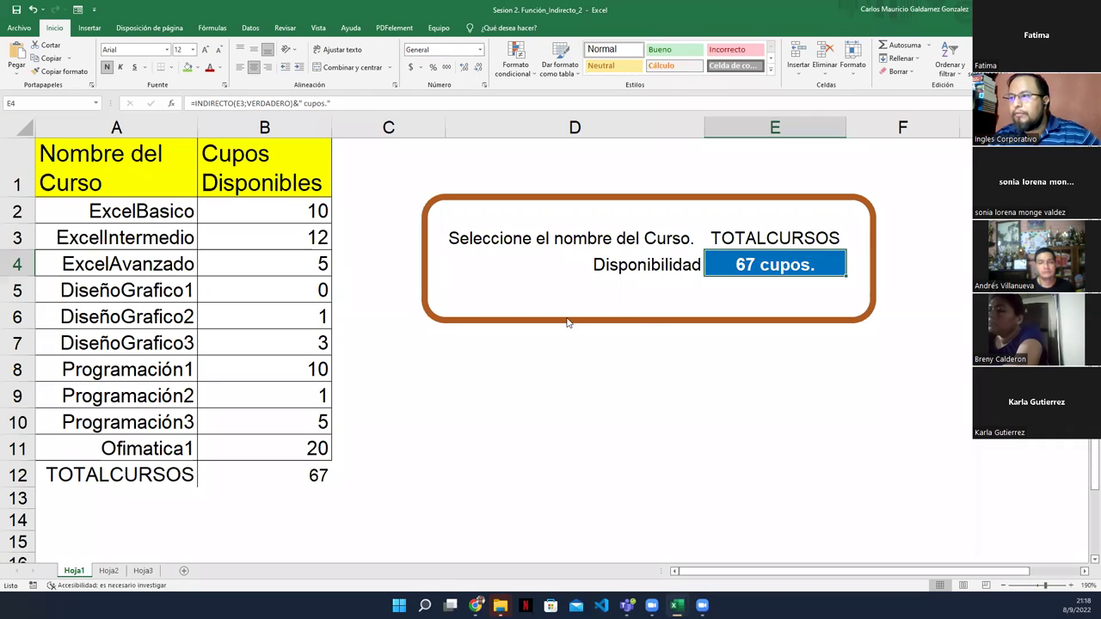
{"action": "key", "text": "alt+F4"}
{"action": "key", "text": "Return"}
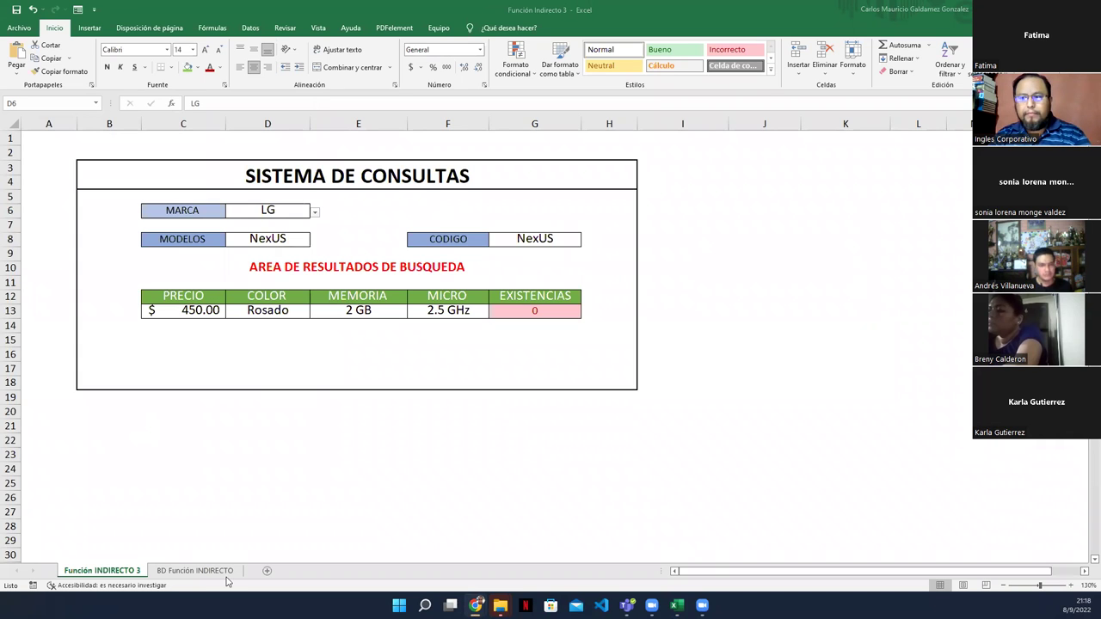
{"action": "left_click", "coordinate": [130, 572]}
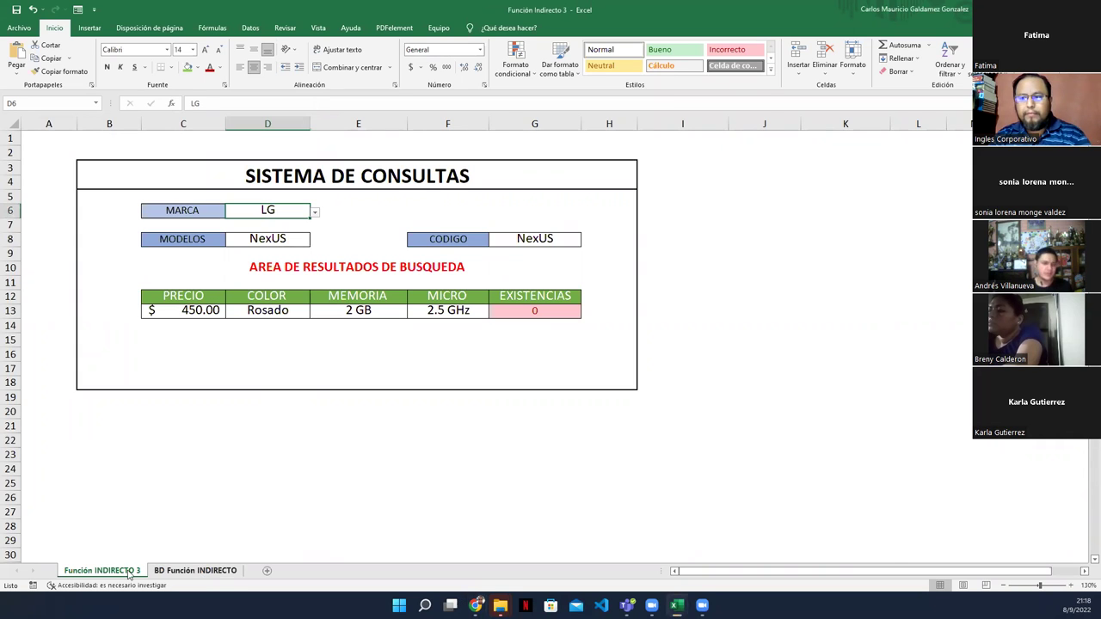
{"action": "key", "text": "ctrl+Page_Down"}
{"action": "key", "text": "ctrl+Page_Up"}
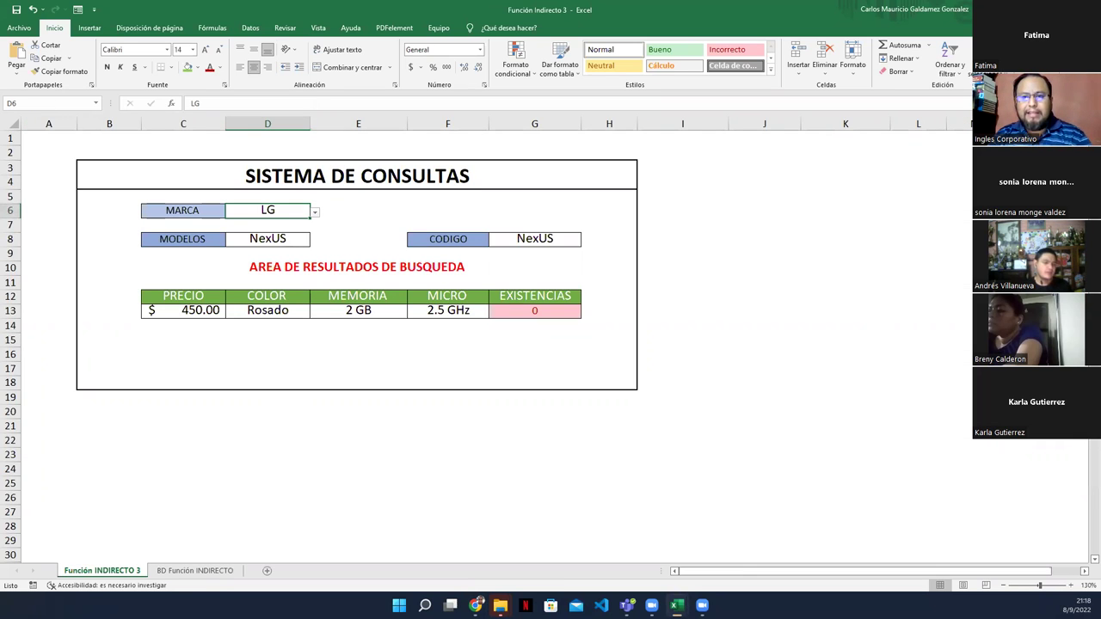
Step: Switch to the Función_Indirecto_3 (1) workbook, enable editing and show its Función INDIRECTO 3 sheet
{"action": "key", "text": "alt+Tab"}
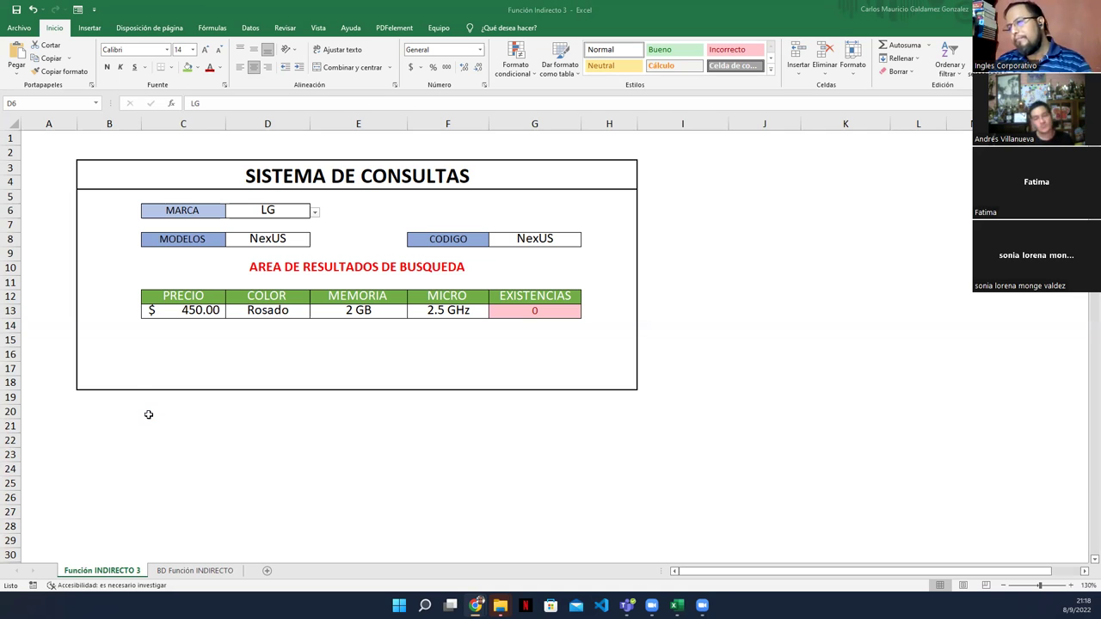
{"action": "key", "text": "alt+Tab"}
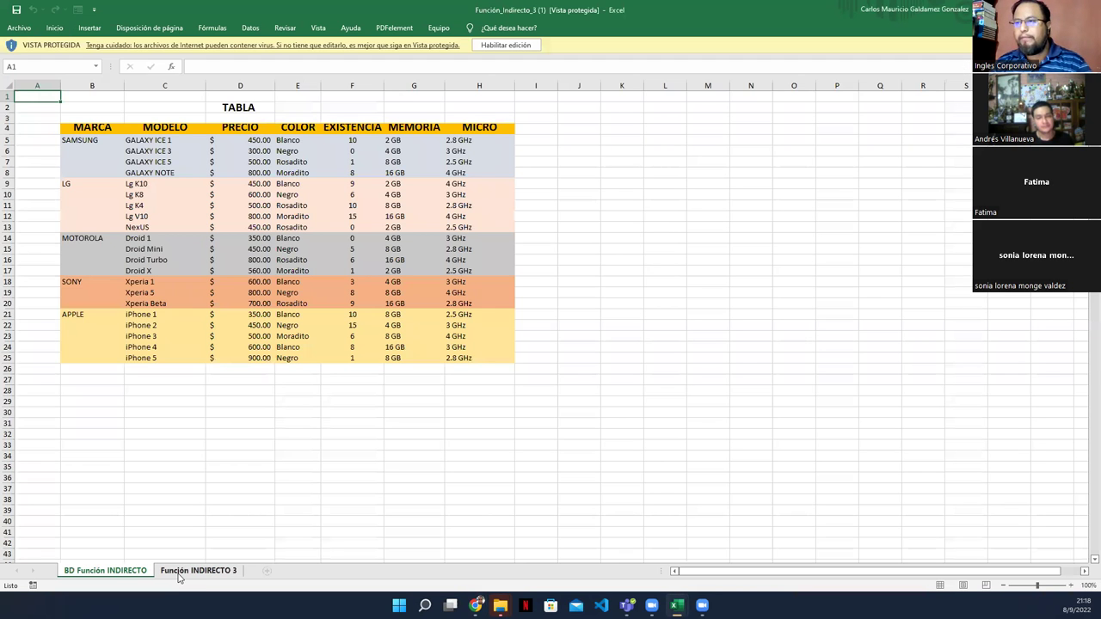
{"action": "left_click", "coordinate": [180, 573]}
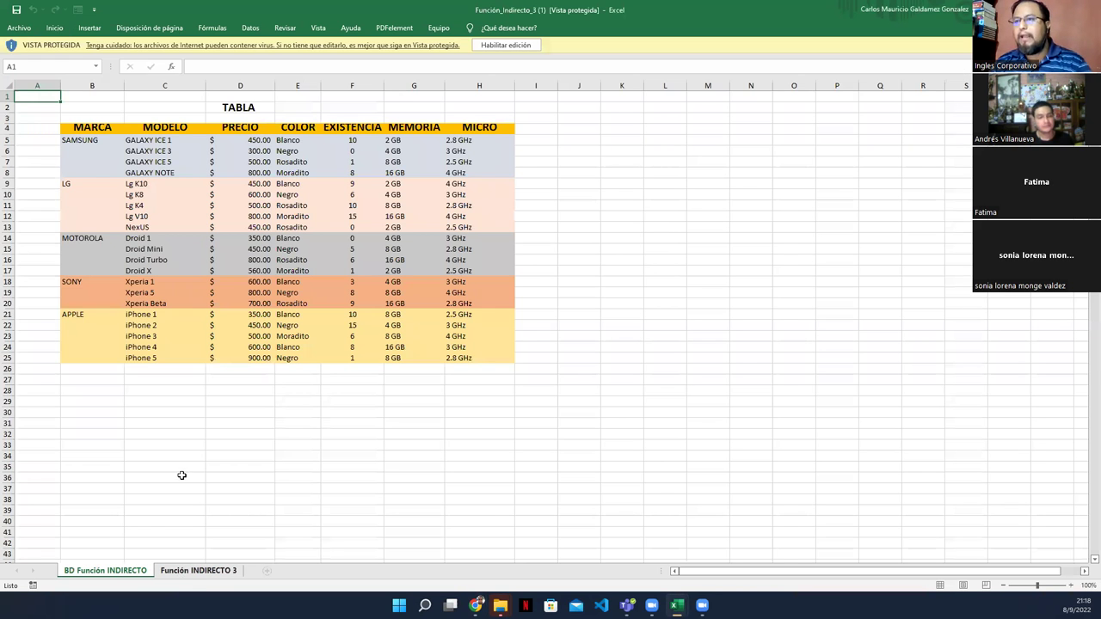
{"action": "left_click", "coordinate": [530, 48]}
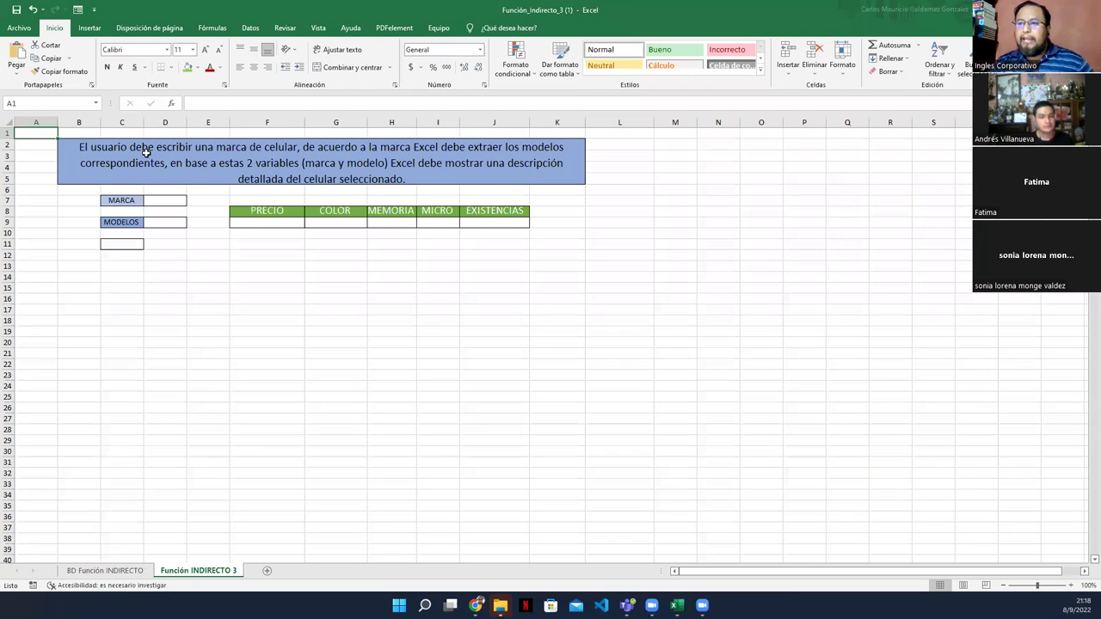
Step: Examine the exercise instructions, the MARCA cell, the result cells and the phone table on the BD Función INDIRECTO sheet
{"action": "left_click", "coordinate": [219, 156]}
{"action": "left_click", "coordinate": [175, 205]}
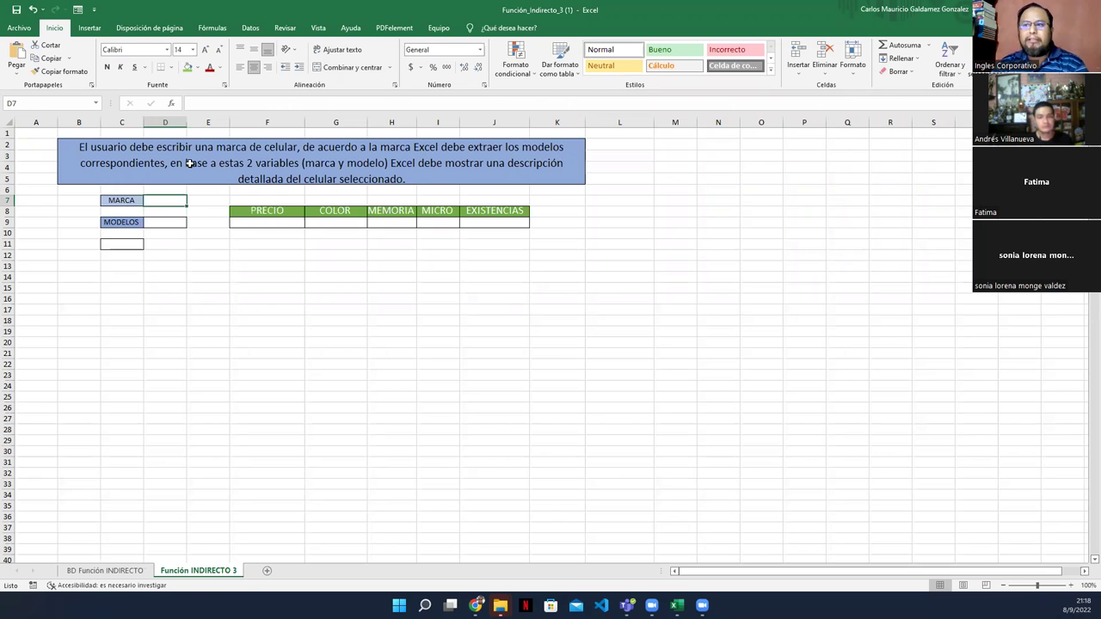
{"action": "left_click", "coordinate": [237, 169]}
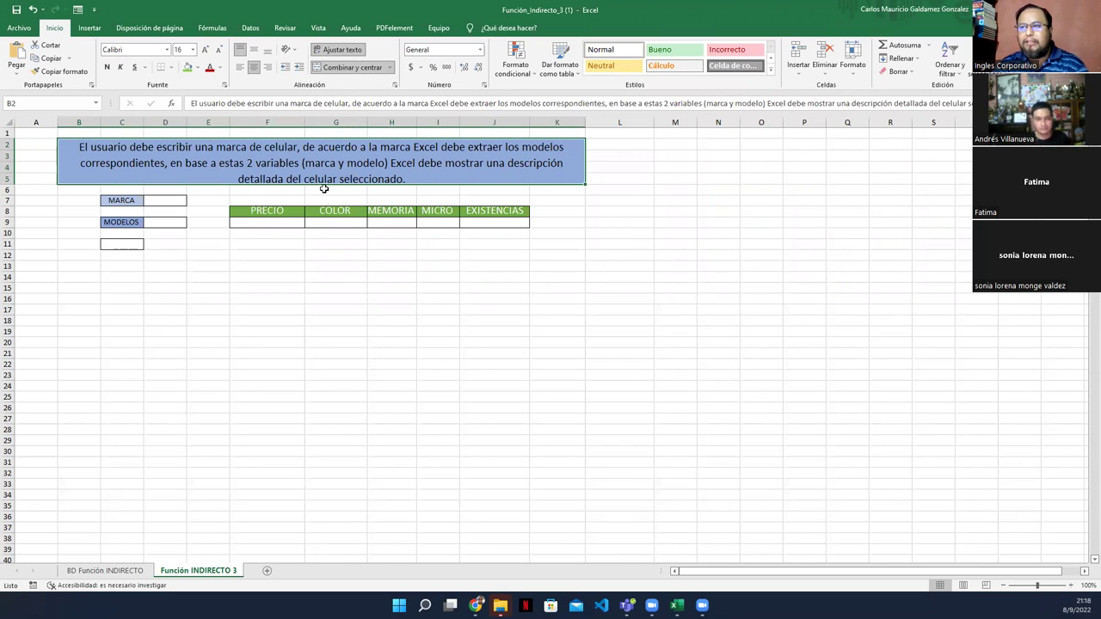
{"action": "left_click", "coordinate": [272, 222]}
{"action": "key", "text": "Right"}
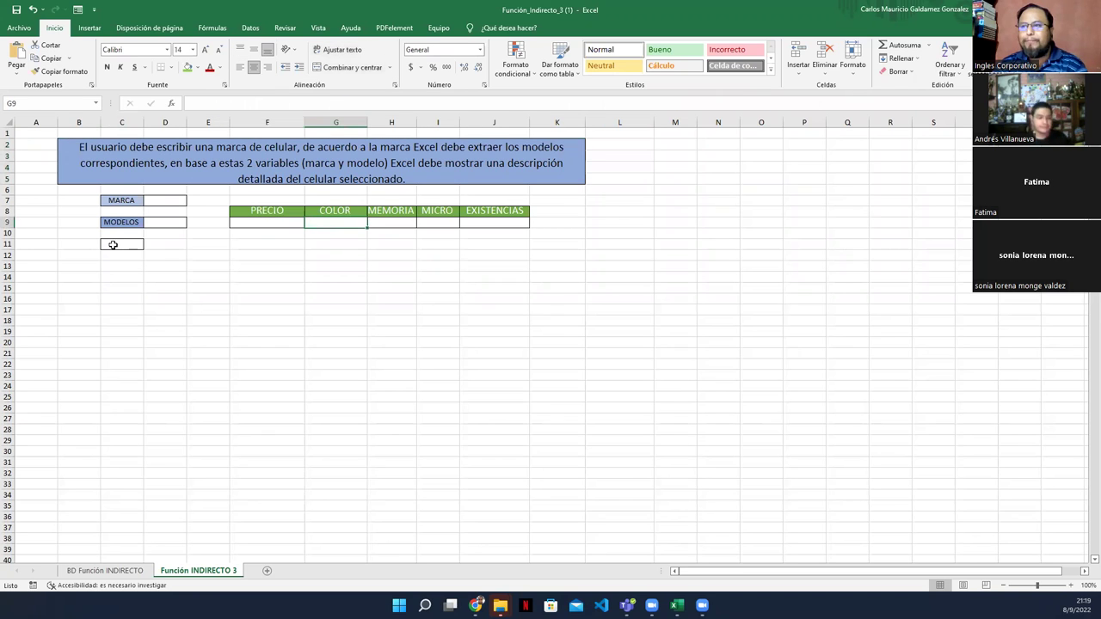
{"action": "left_click", "coordinate": [112, 244]}
{"action": "left_click", "coordinate": [166, 200]}
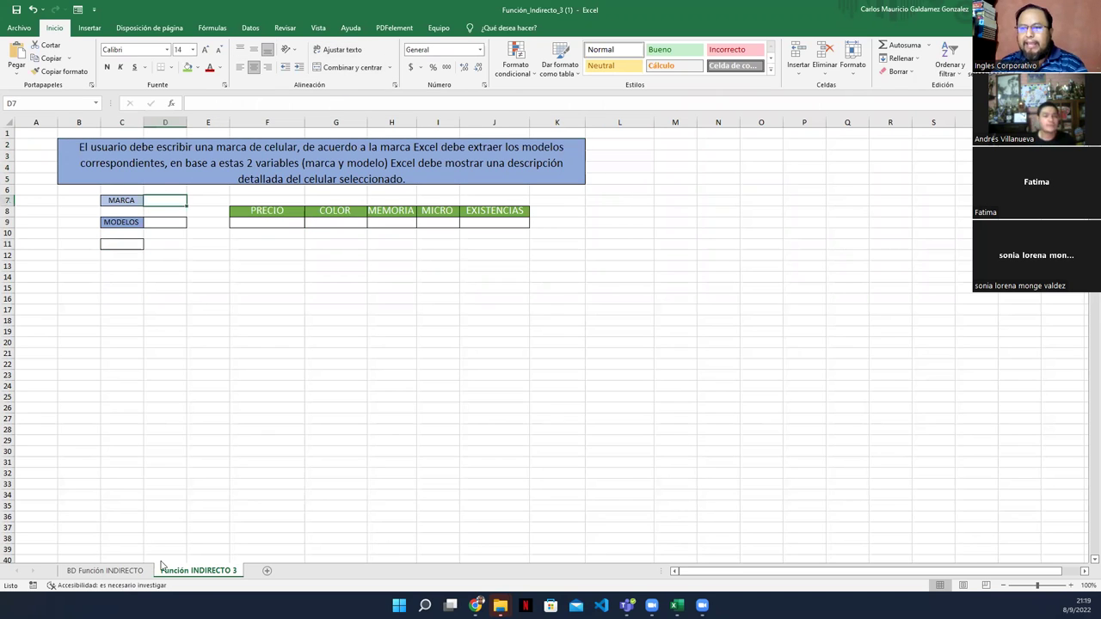
{"action": "left_click", "coordinate": [108, 571]}
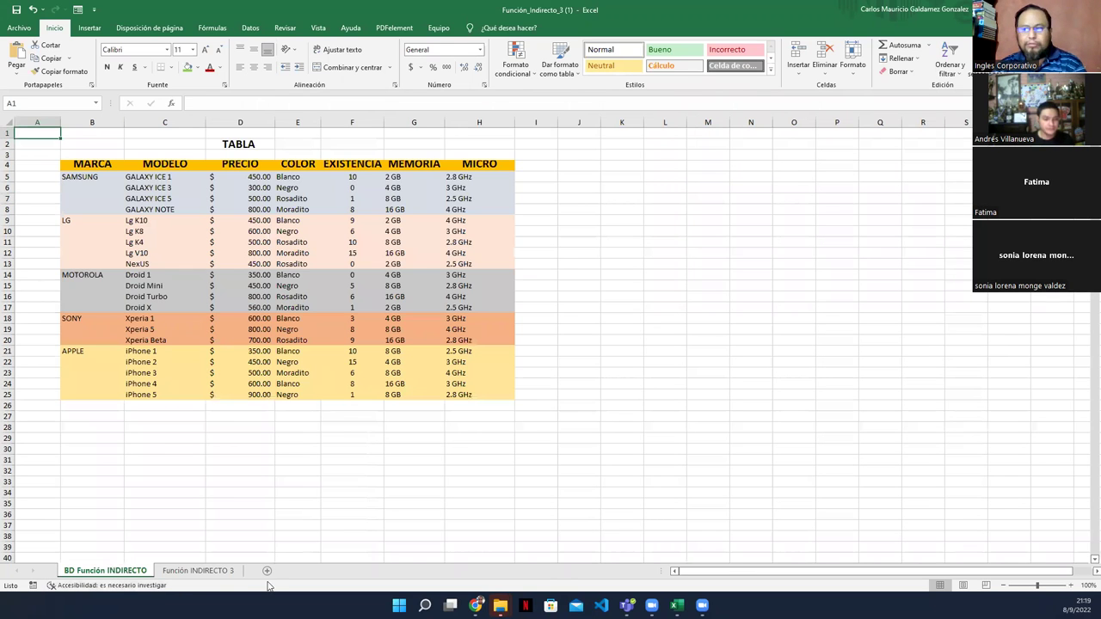
Step: Enter SAMSUNG as the brand in the MARCA cell D7 of the Función INDIRECTO 3 sheet
{"action": "left_click", "coordinate": [207, 572]}
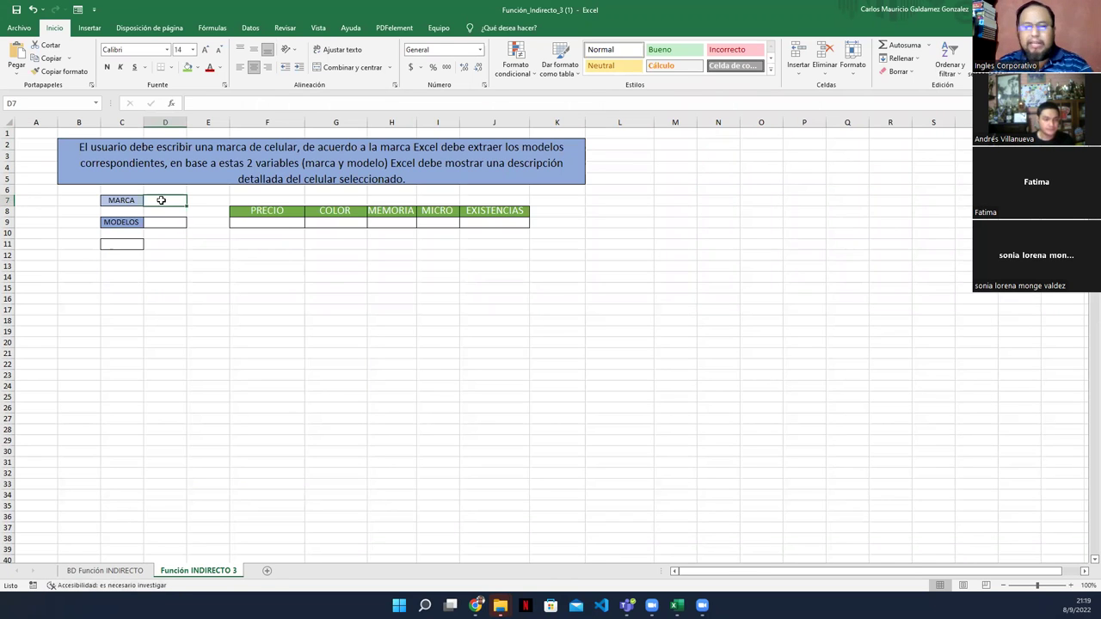
{"action": "type", "text": "S"}
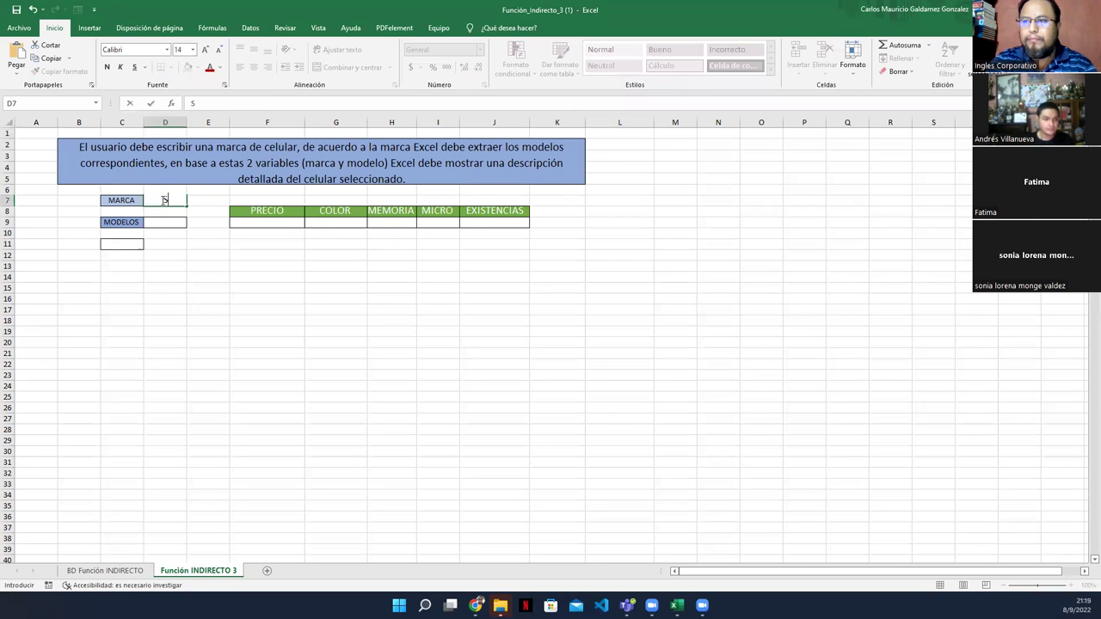
{"action": "type", "text": "AMSU"}
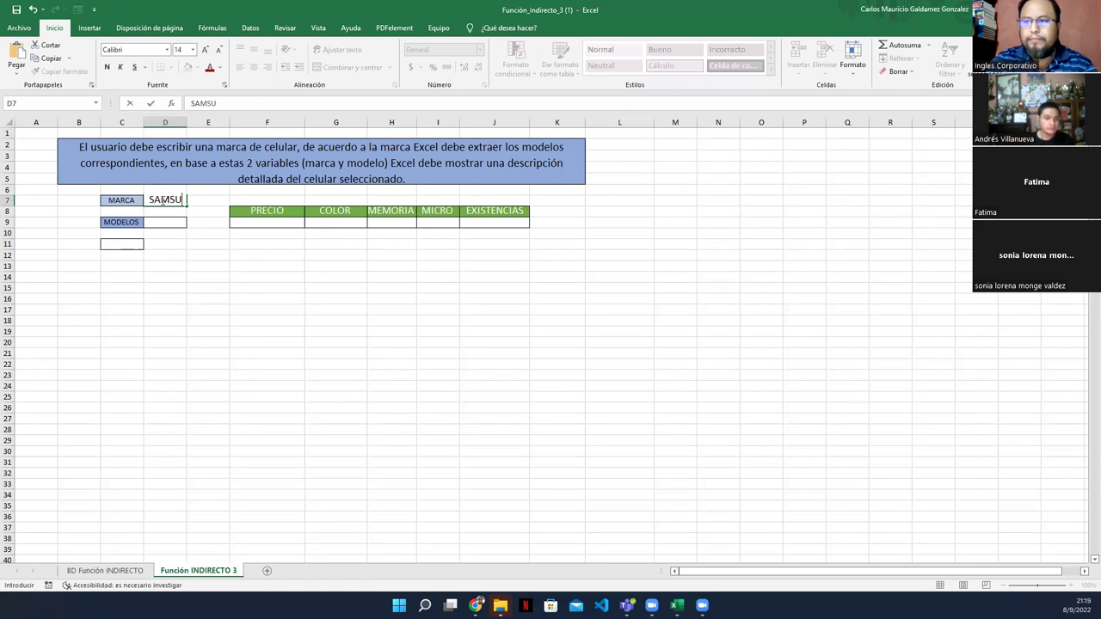
{"action": "type", "text": "NG"}
{"action": "key", "text": "Return"}
{"action": "key", "text": "Down"}
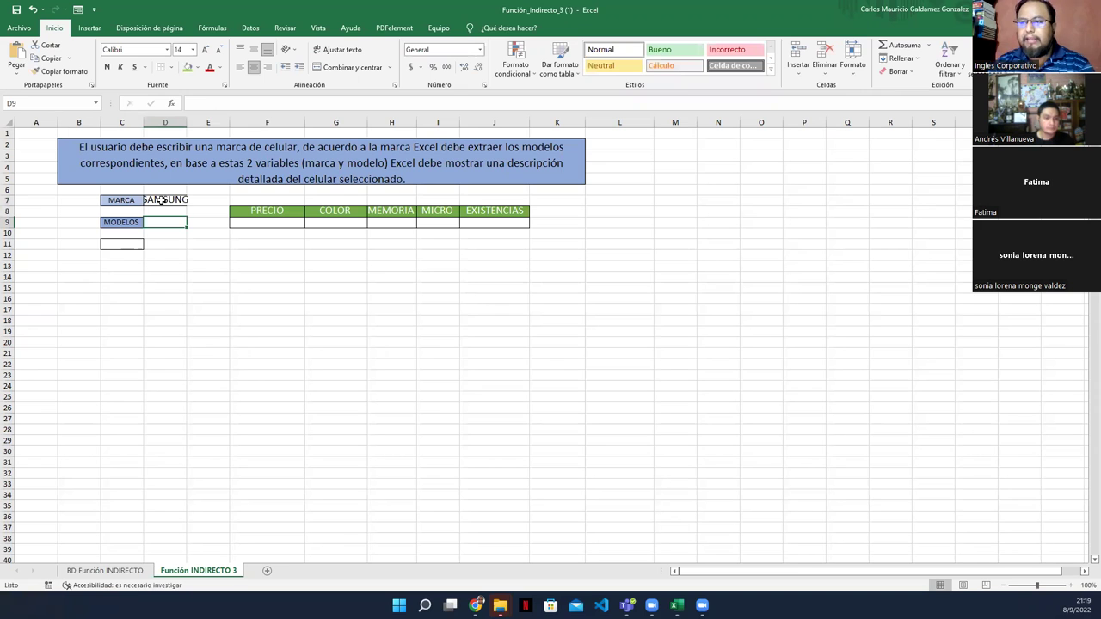
Step: Copy the model GALAXY ICE 1 from the BD Función INDIRECTO table into the MODELOS cell D9
{"action": "left_click", "coordinate": [123, 573]}
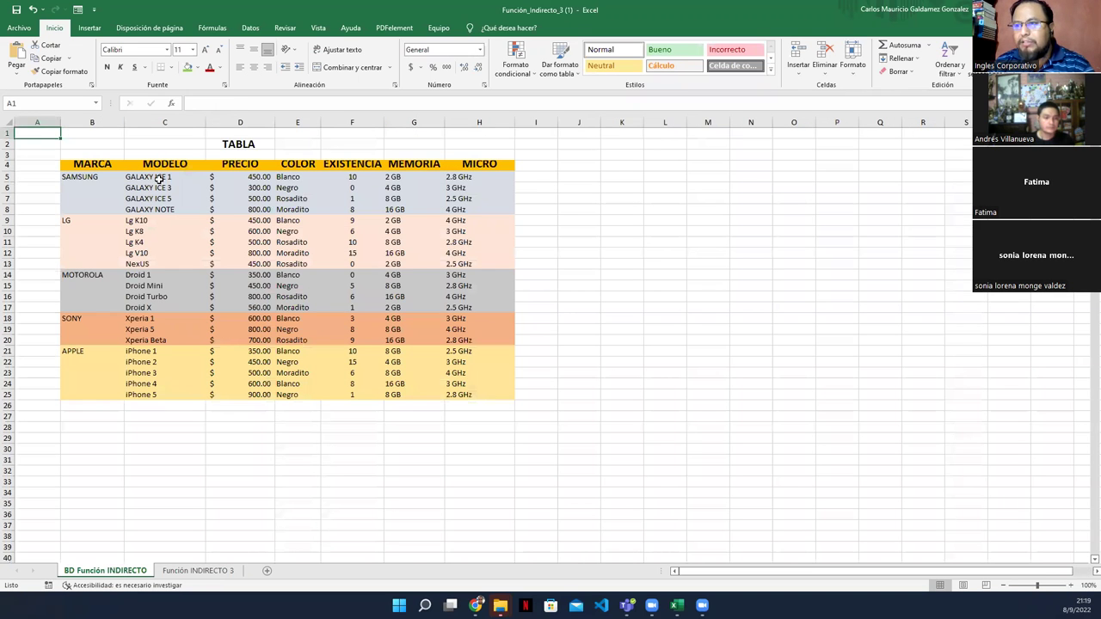
{"action": "left_click", "coordinate": [159, 178]}
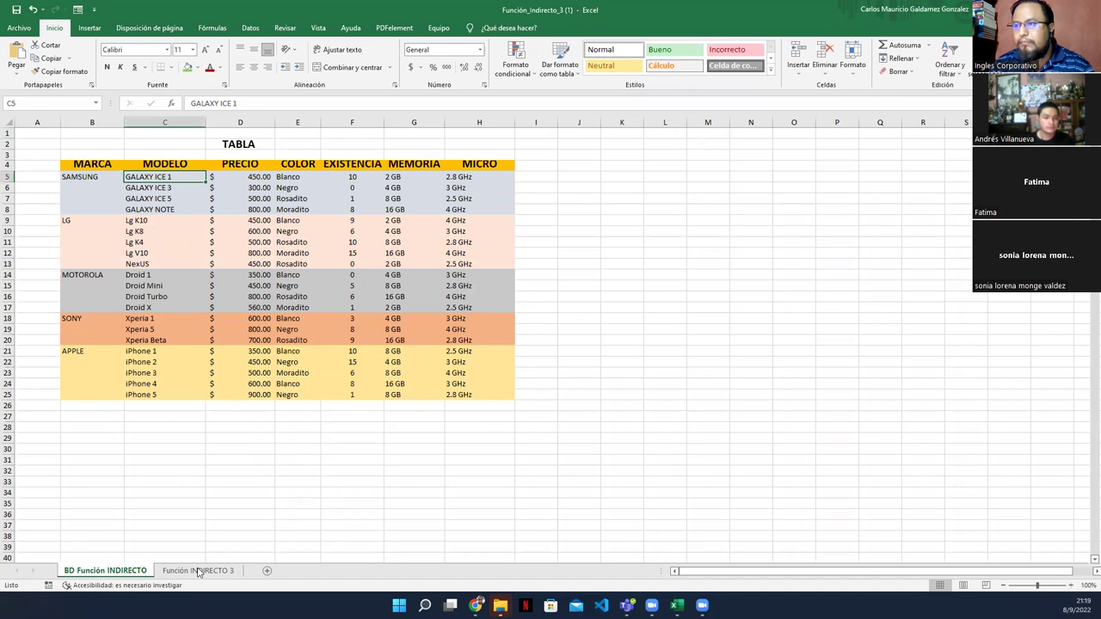
{"action": "key", "text": "ctrl+c"}
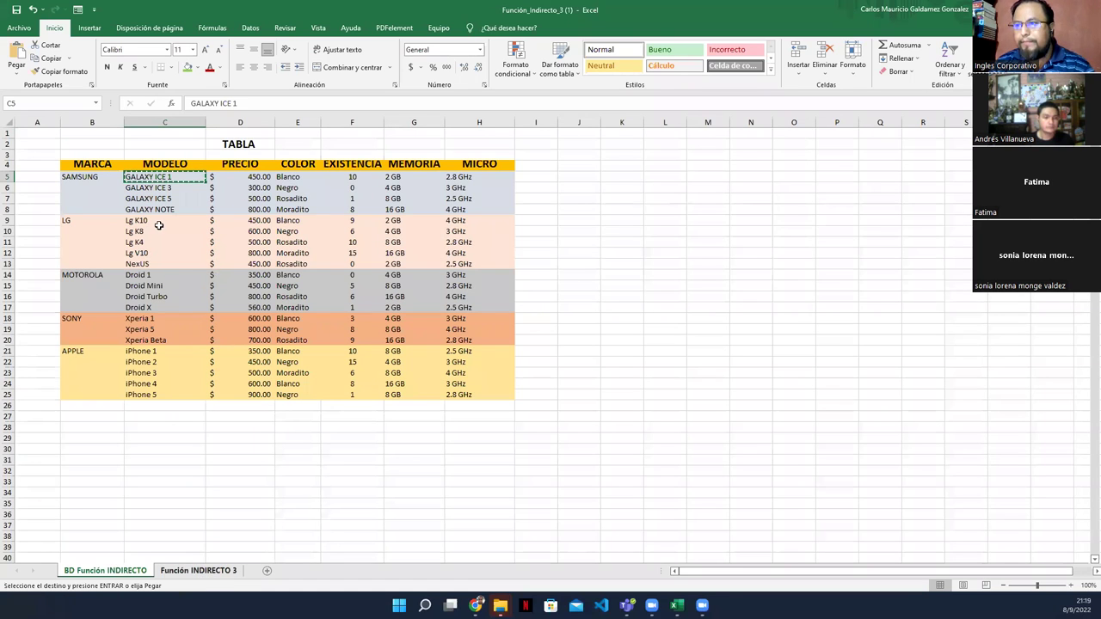
{"action": "key", "text": "ctrl+Page_Down"}
{"action": "key", "text": "ctrl+v"}
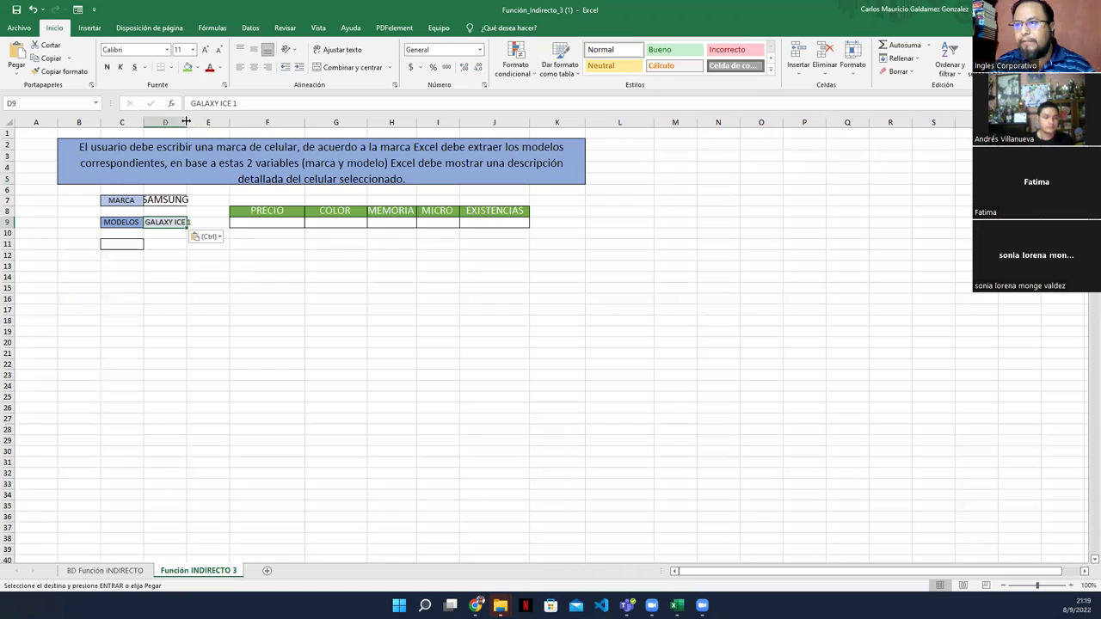
Step: Examine the empty result cells F9:J9 and the Samsung models with their price, colour, stock, memory and micro data in the table
{"action": "left_click_drag", "start_coordinate": [275, 222], "coordinate": [480, 223]}
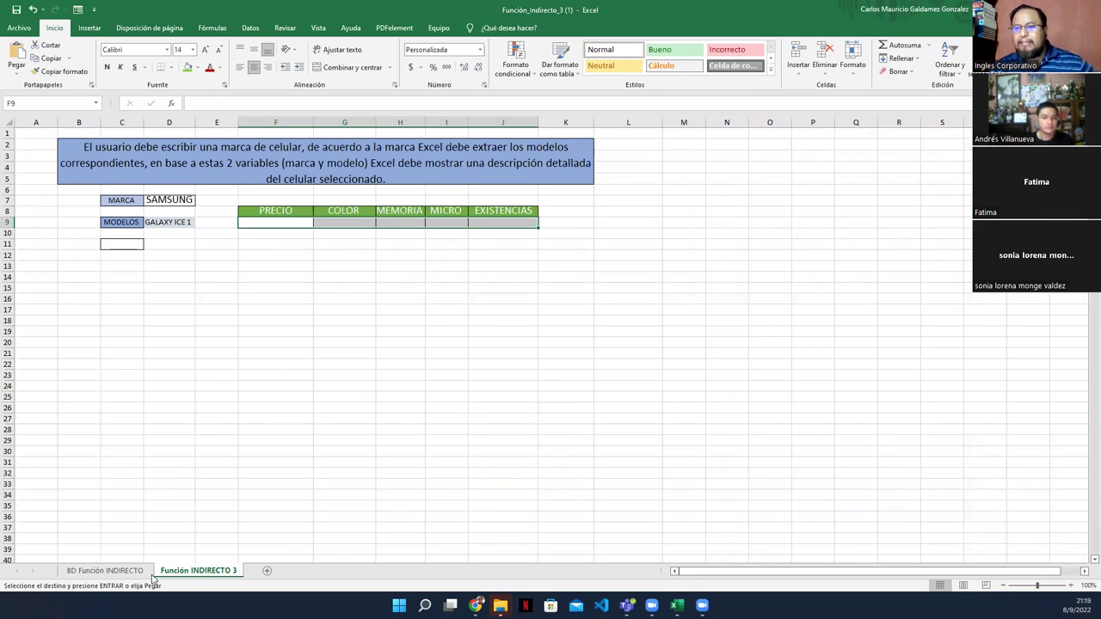
{"action": "key", "text": "ctrl+Page_Up"}
{"action": "left_click_drag", "start_coordinate": [252, 177], "coordinate": [453, 184]}
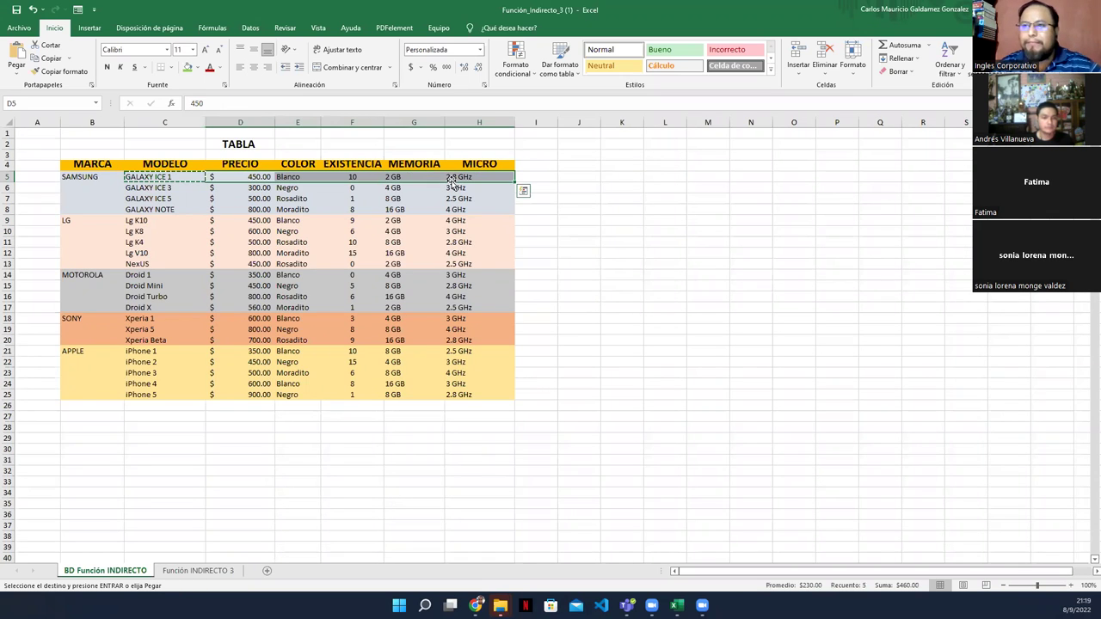
{"action": "left_click_drag", "start_coordinate": [158, 176], "coordinate": [153, 209]}
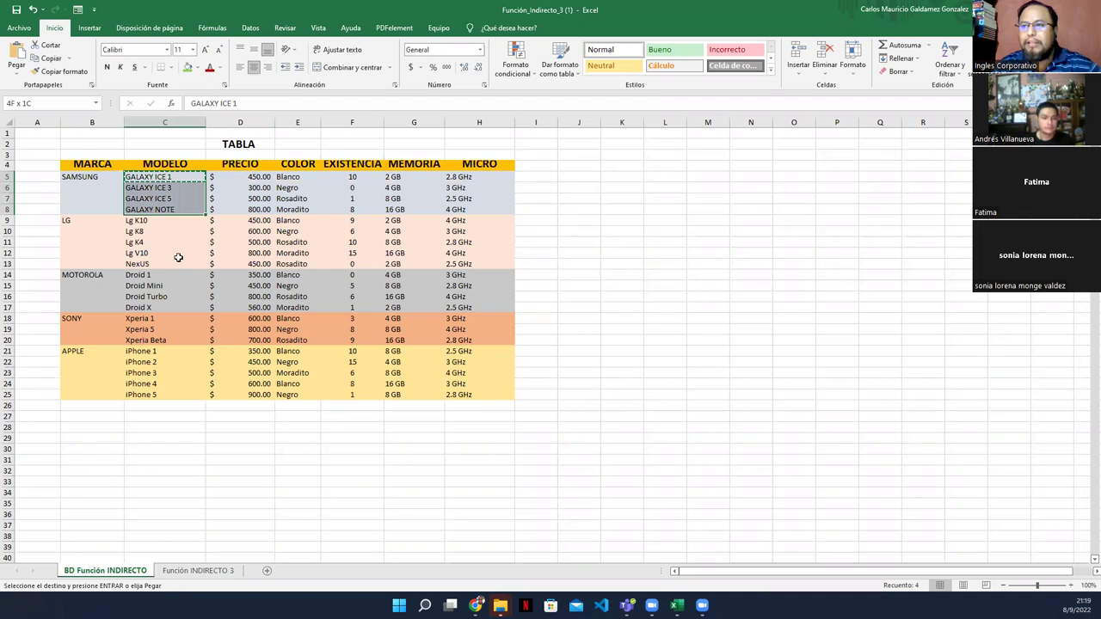
{"action": "left_click_drag", "start_coordinate": [95, 178], "coordinate": [469, 213]}
{"action": "left_click_drag", "start_coordinate": [233, 179], "coordinate": [238, 212]}
{"action": "left_click_drag", "start_coordinate": [319, 207], "coordinate": [414, 209]}
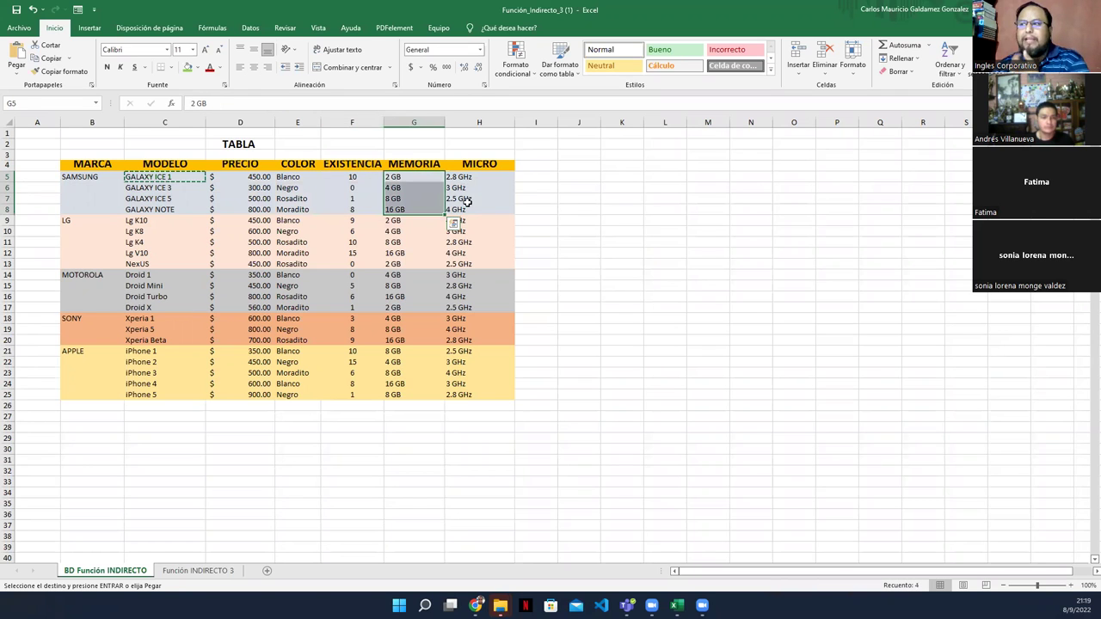
Step: Examine the Samsung micro values, then the LISTA DE MARCAS in the Función Indirecto 3 workbook's BD Función INDIRECTO sheet
{"action": "left_click_drag", "start_coordinate": [460, 176], "coordinate": [467, 209]}
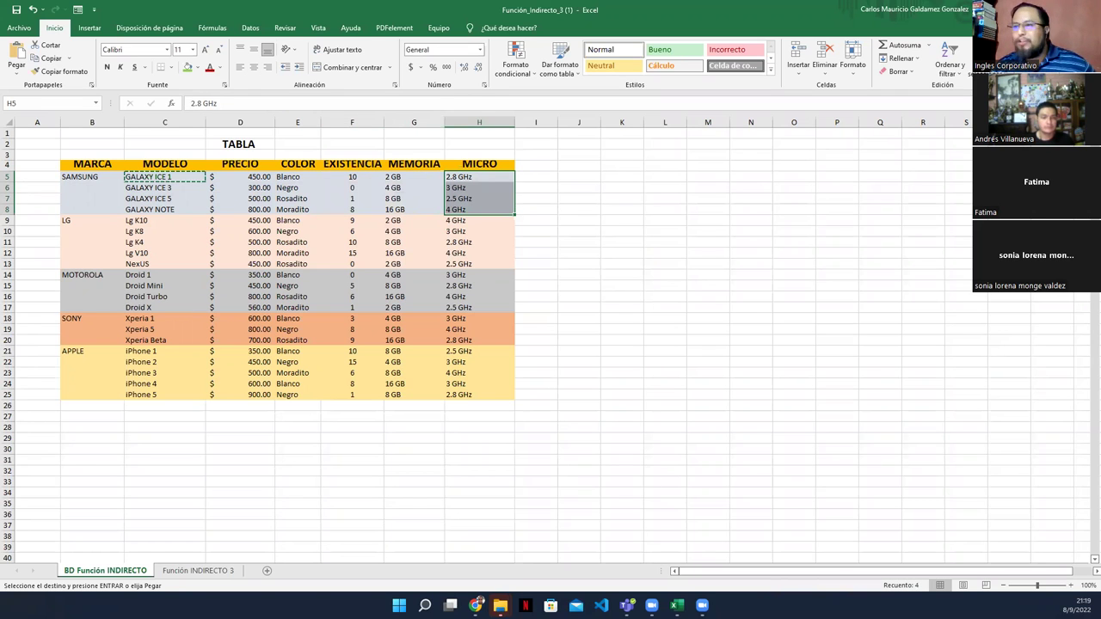
{"action": "key", "text": "alt+Tab"}
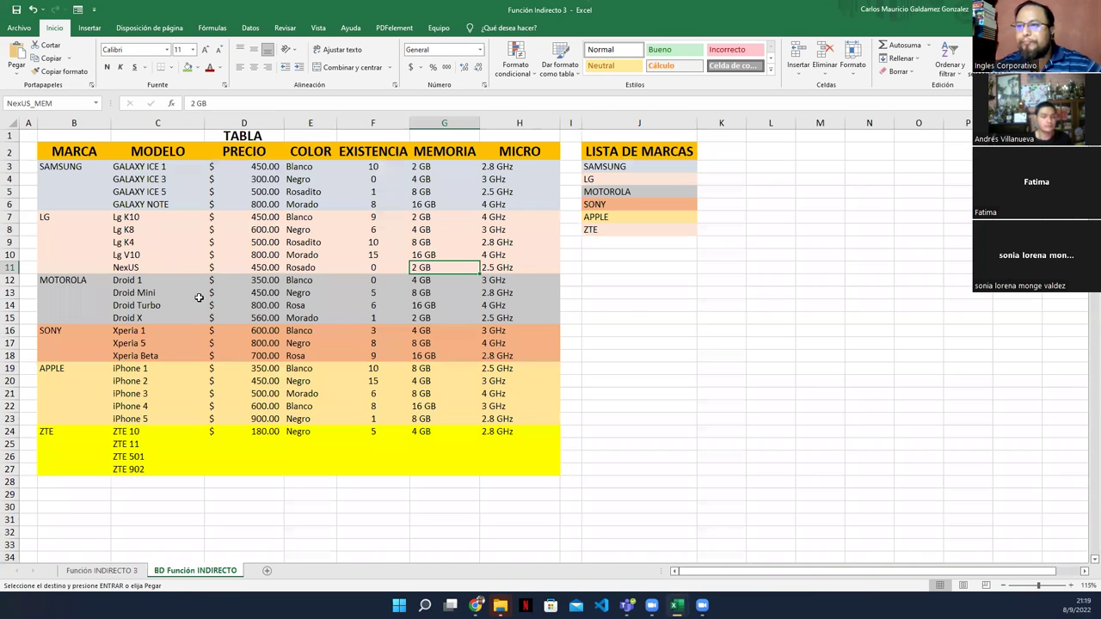
{"action": "left_click", "coordinate": [168, 572]}
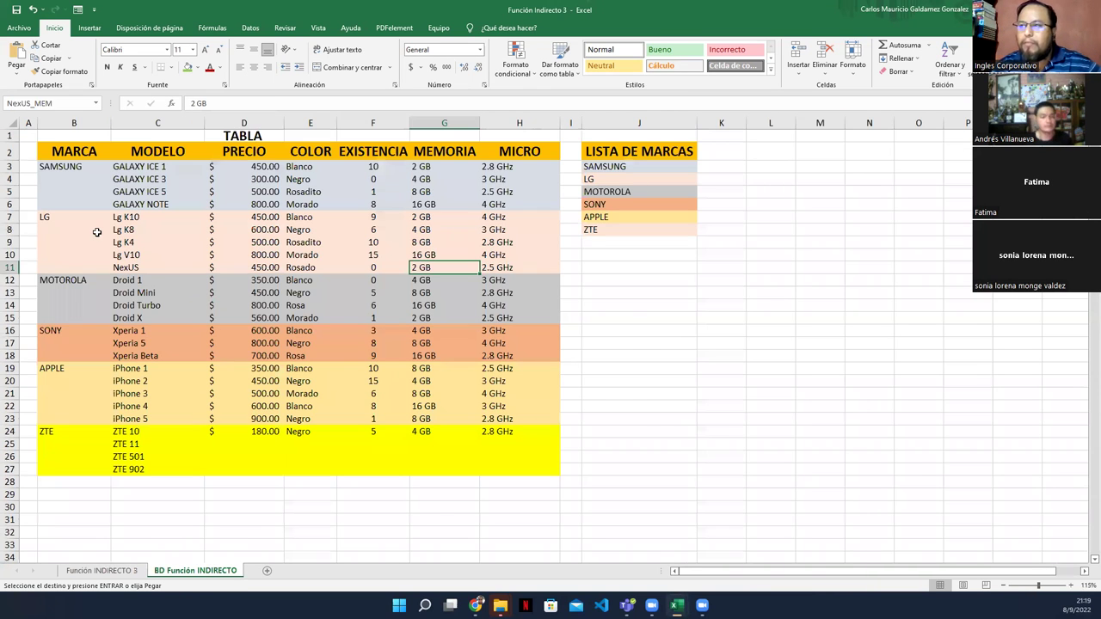
{"action": "left_click", "coordinate": [98, 230]}
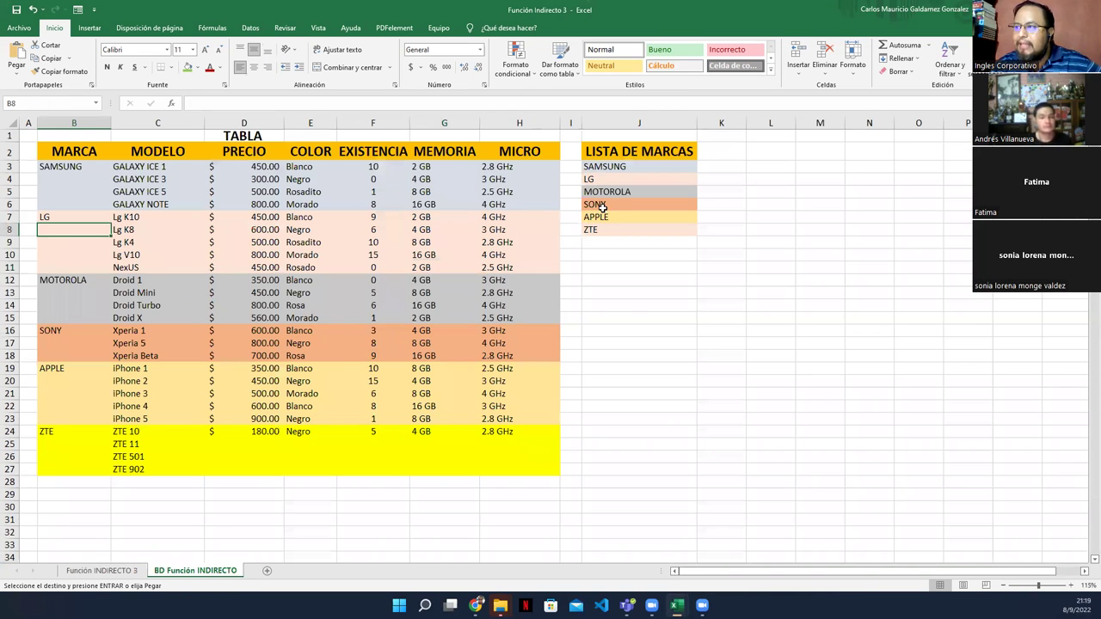
{"action": "left_click_drag", "start_coordinate": [603, 166], "coordinate": [607, 229]}
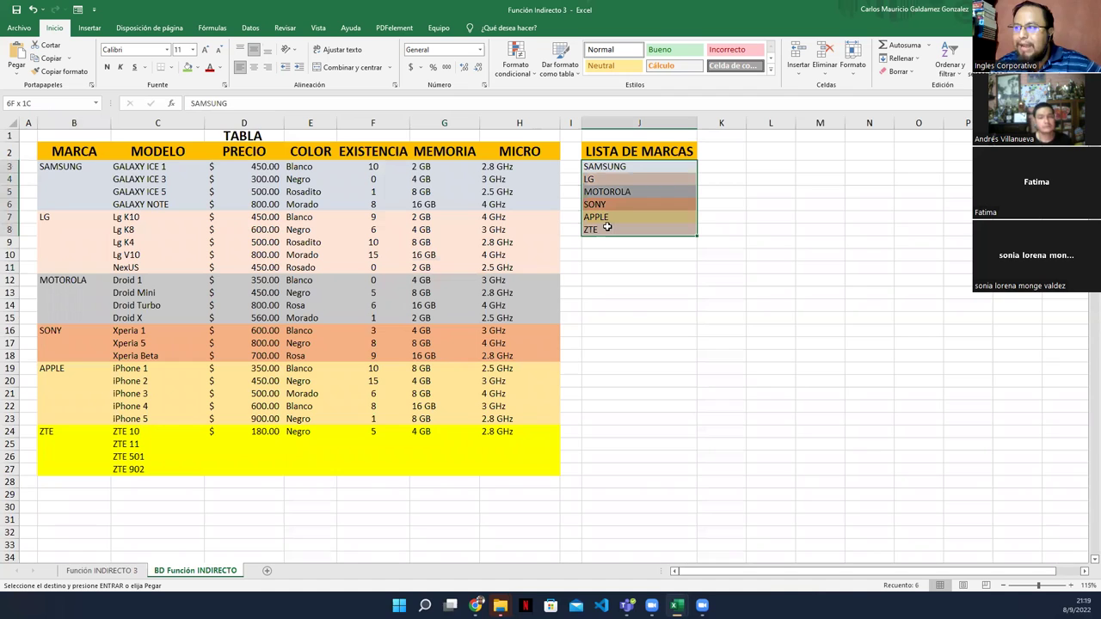
Step: Choose SAMSUNG as the MARCA in cell D6 of the SISTEMA DE CONSULTAS sheet
{"action": "left_click", "coordinate": [103, 572]}
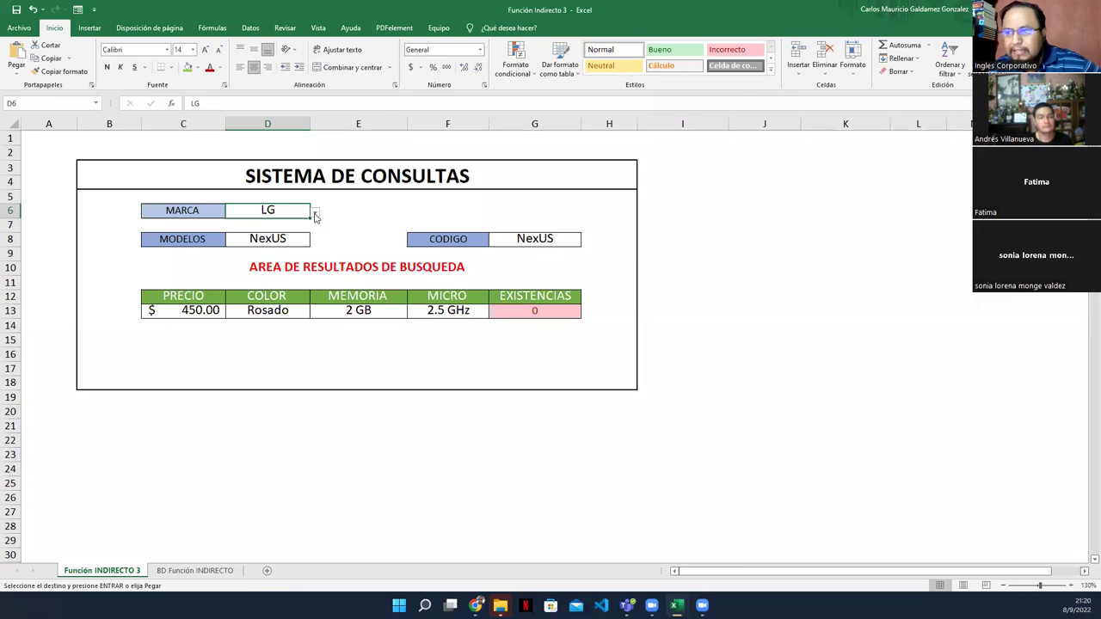
{"action": "left_click", "coordinate": [315, 214]}
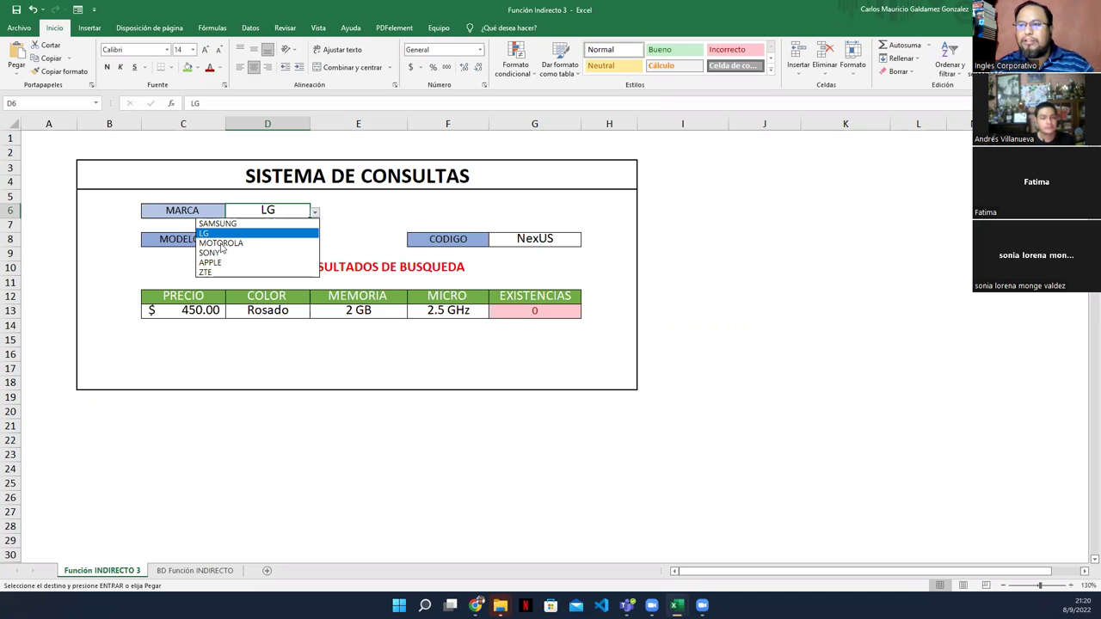
{"action": "key", "text": "Escape"}
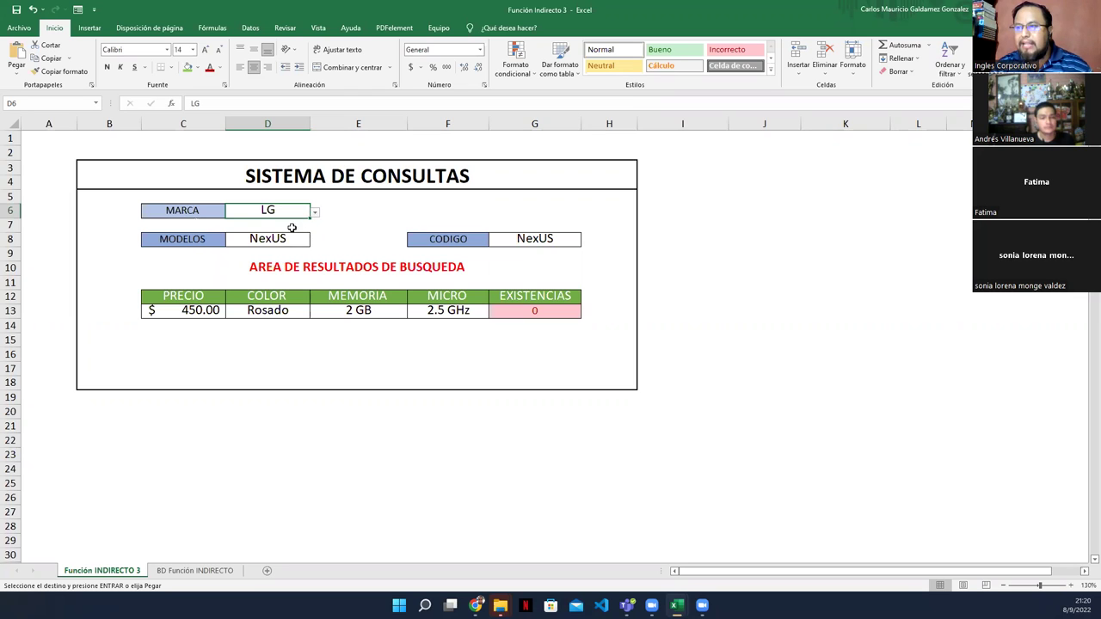
{"action": "key", "text": "alt+Down"}
{"action": "key", "text": "Return"}
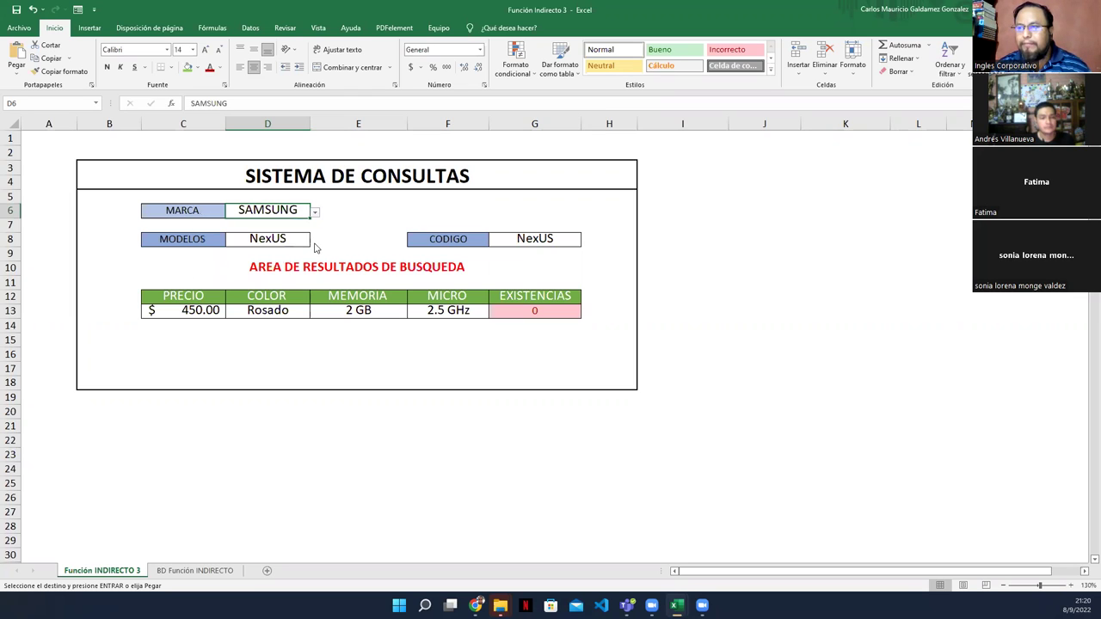
Step: Choose GALAXY ICE 1 from the MODELOS list in cell D8
{"action": "key", "text": "Down"}
{"action": "key", "text": "Down"}
{"action": "key", "text": "alt+Down"}
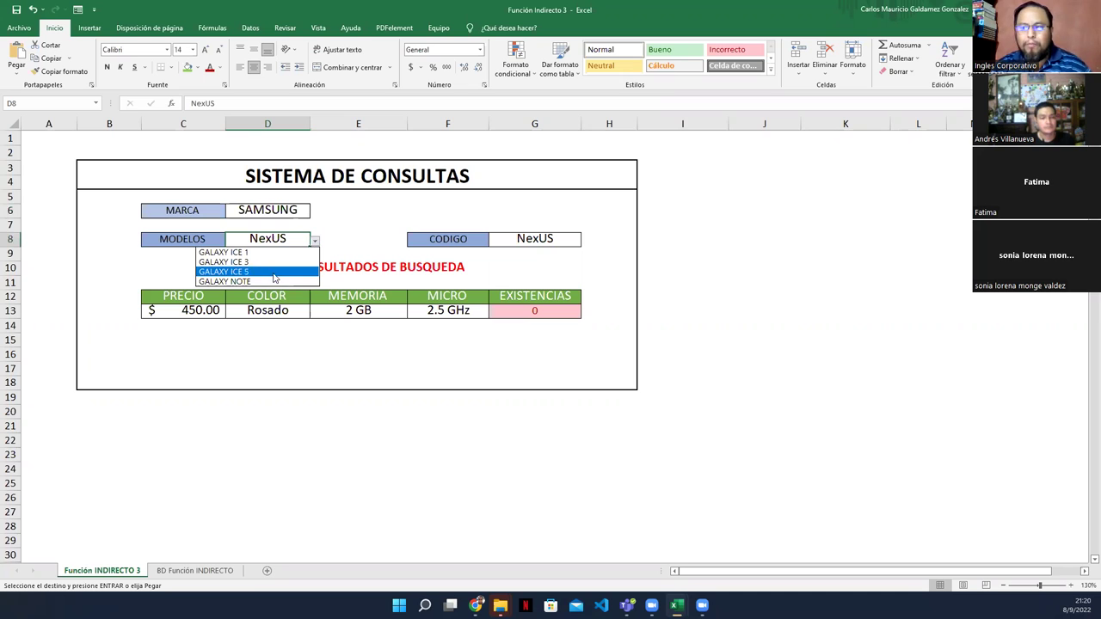
{"action": "left_click", "coordinate": [315, 244]}
{"action": "key", "text": "alt+Down"}
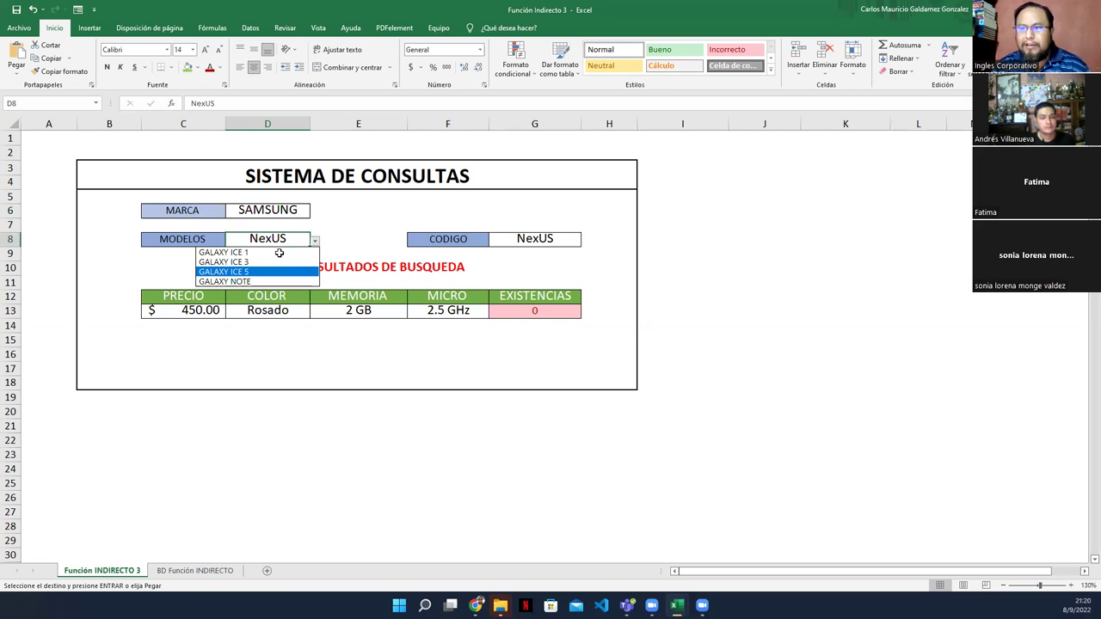
{"action": "left_click", "coordinate": [279, 253]}
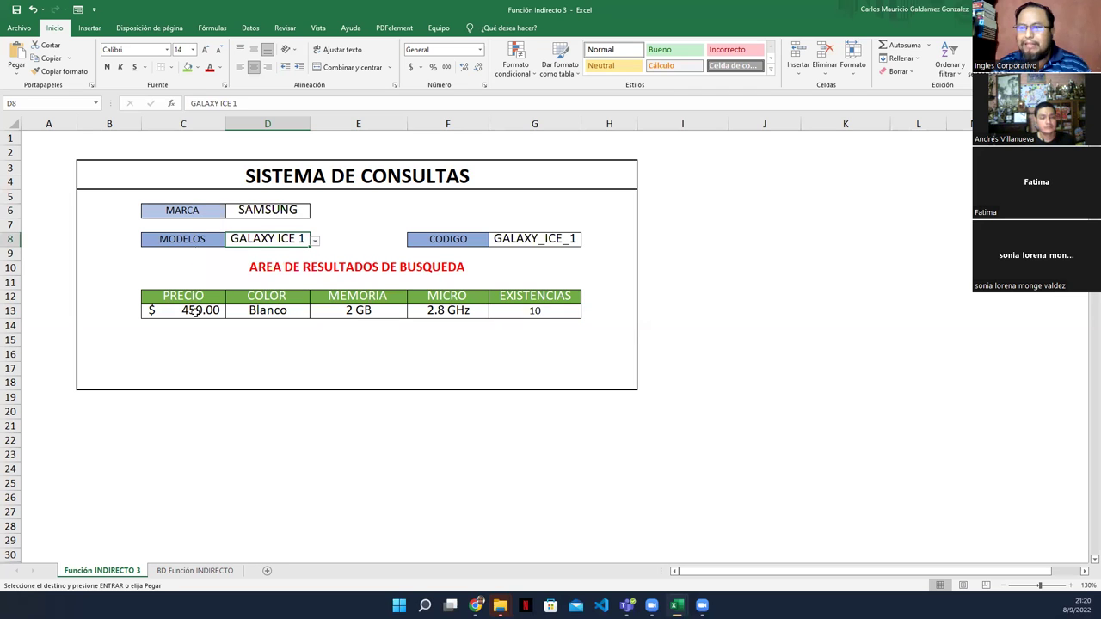
Step: Inspect the formulas behind the result cells C13:G13 and the CODIGO cell G8
{"action": "left_click", "coordinate": [196, 313]}
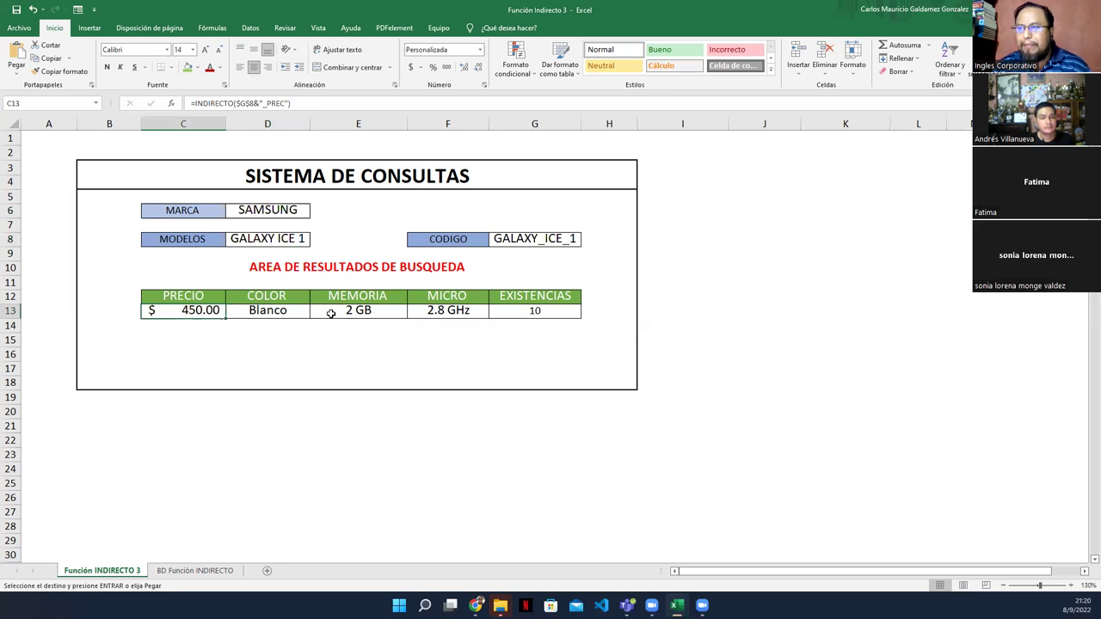
{"action": "key", "text": "Right"}
{"action": "key", "text": "Right"}
{"action": "key", "text": "Right"}
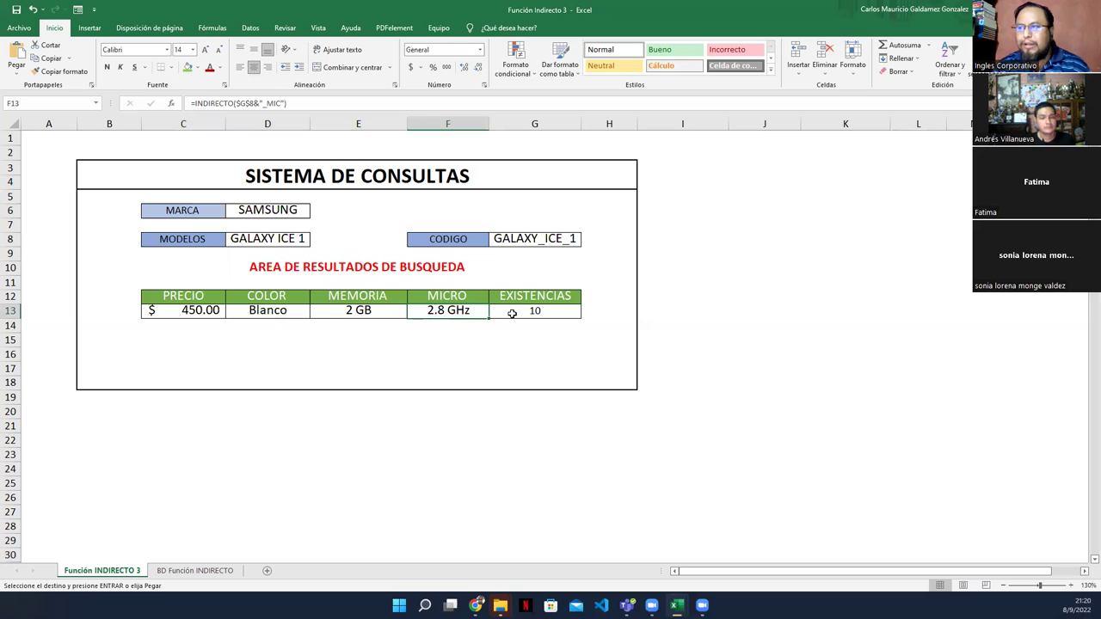
{"action": "key", "text": "Right"}
{"action": "left_click", "coordinate": [531, 241]}
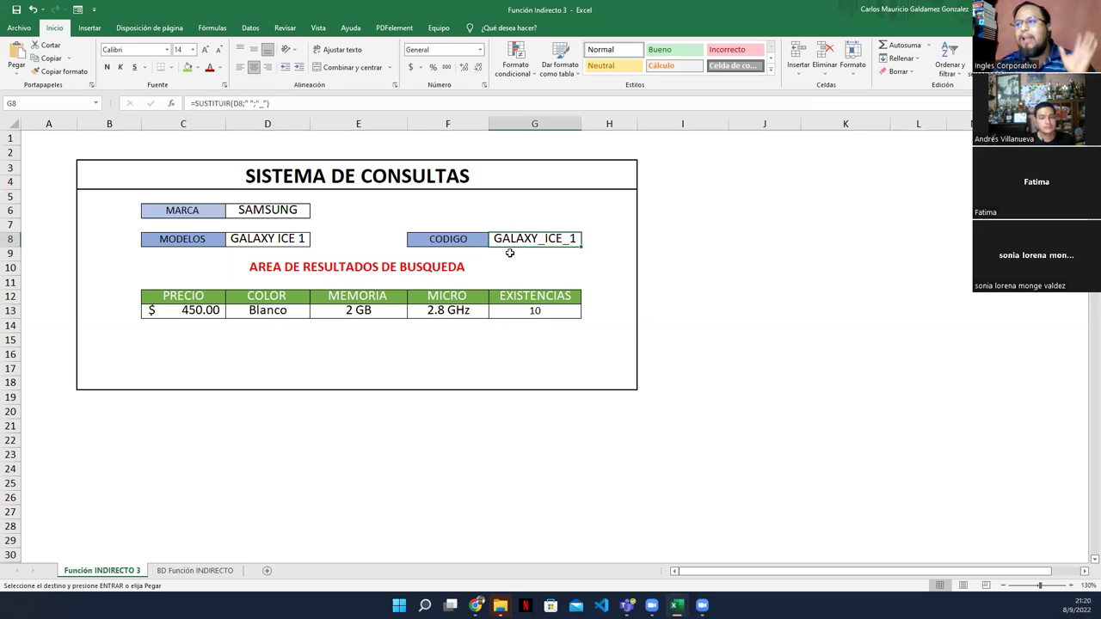
Step: Change the query to brand SONY and model Xperia Beta in the MARCA and MODELOS cells
{"action": "left_click", "coordinate": [308, 214]}
{"action": "left_click", "coordinate": [315, 213]}
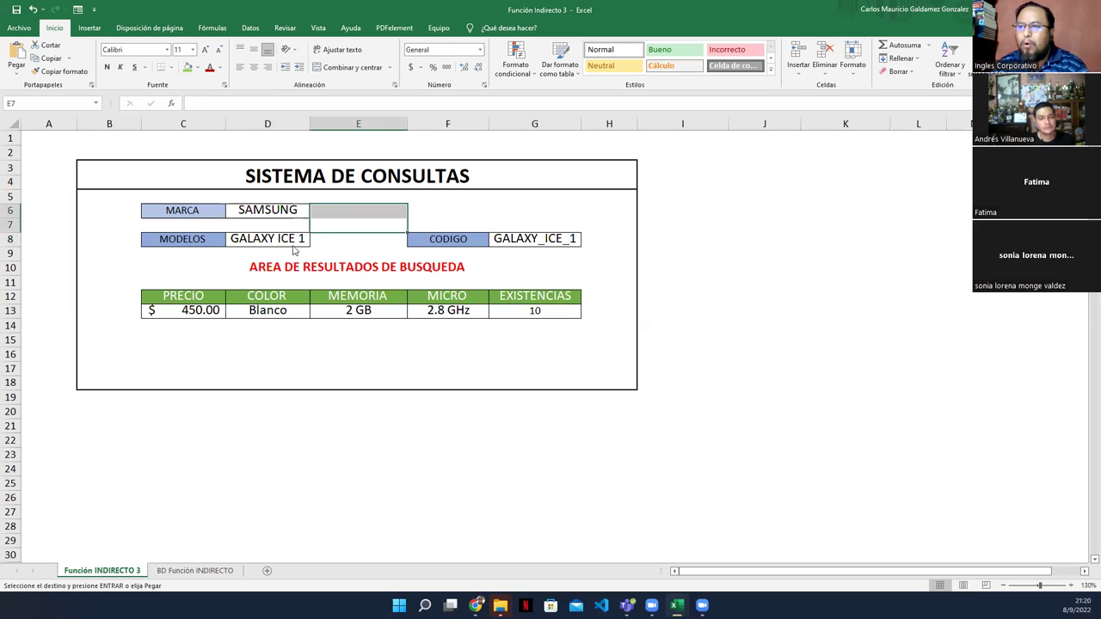
{"action": "left_click", "coordinate": [302, 252]}
{"action": "left_click", "coordinate": [309, 240]}
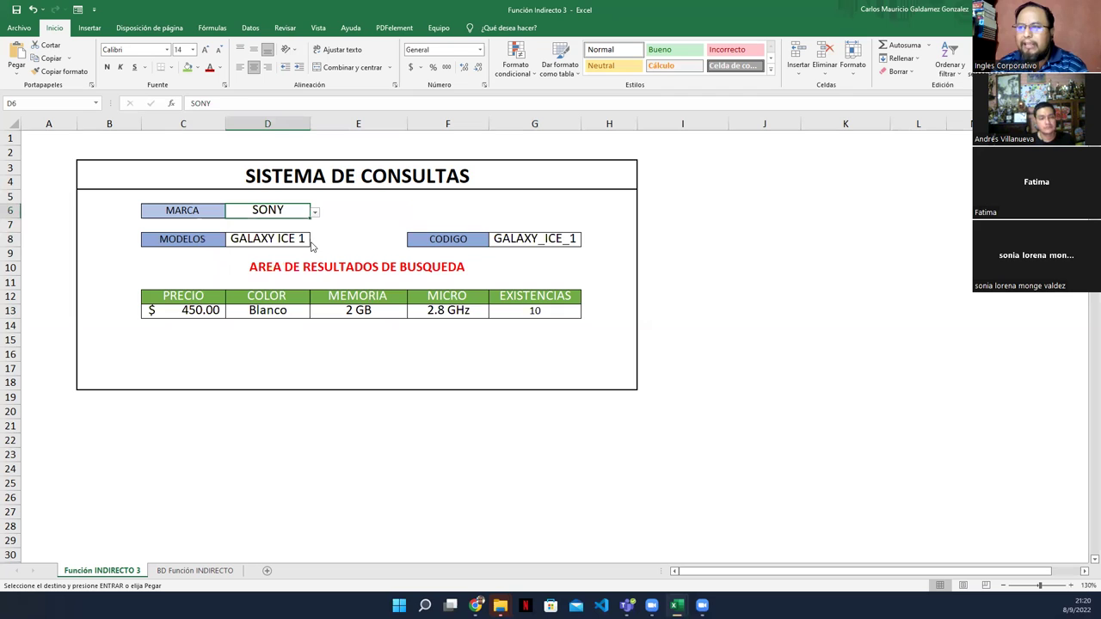
{"action": "left_click", "coordinate": [314, 245]}
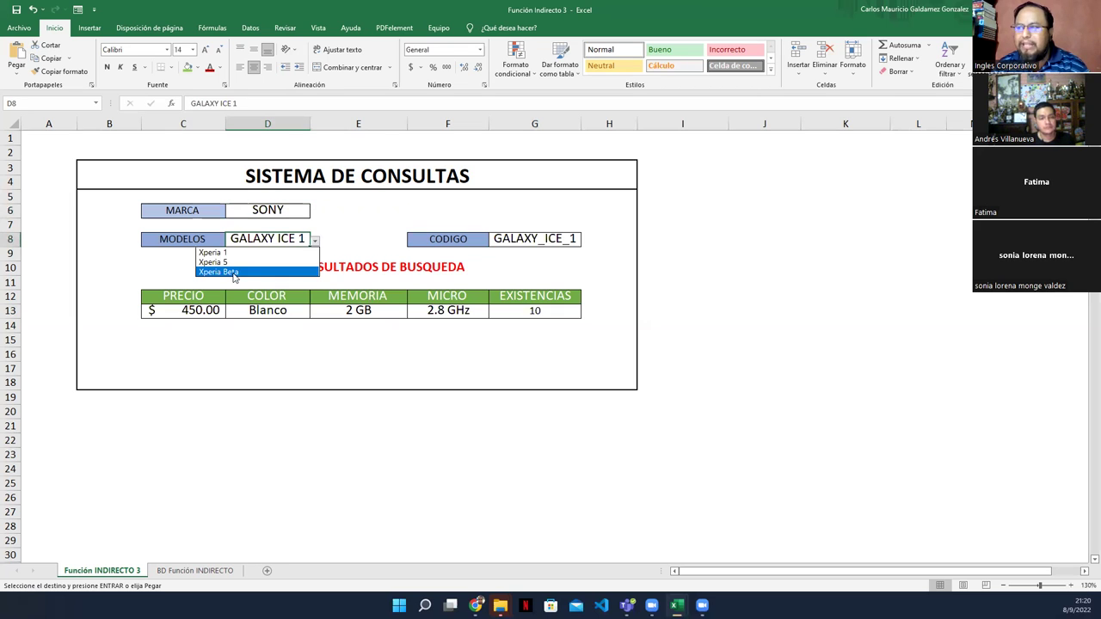
{"action": "left_click", "coordinate": [233, 273]}
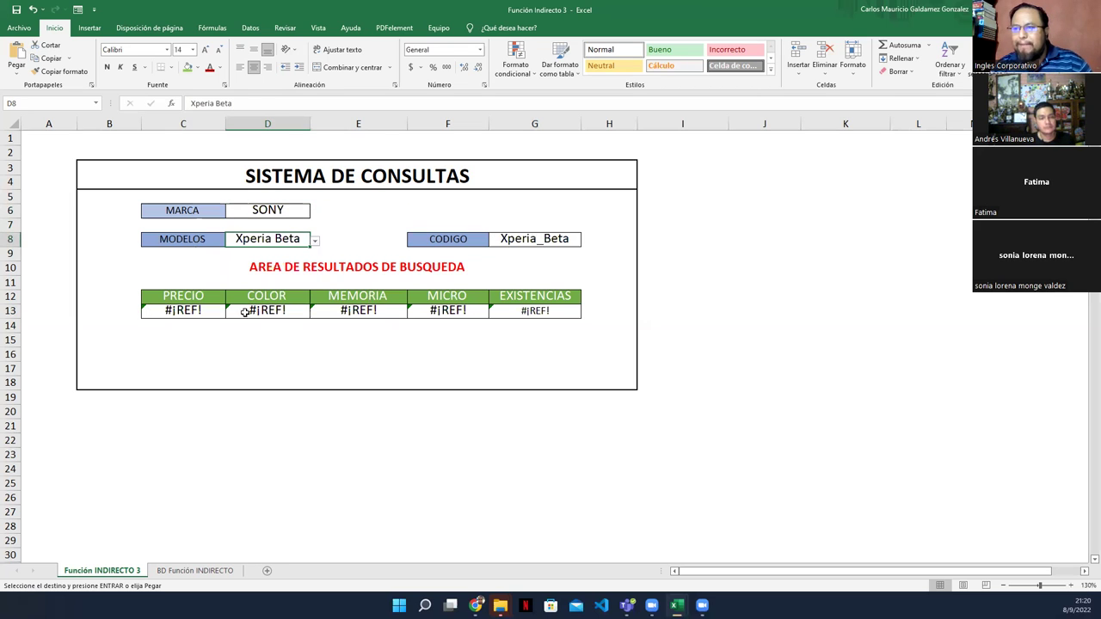
Step: Check the PRECIO formula in C13, the SONY rows of the phone table and the CODIGO formula in G8
{"action": "left_click", "coordinate": [183, 310]}
{"action": "key", "text": "ctrl+v"}
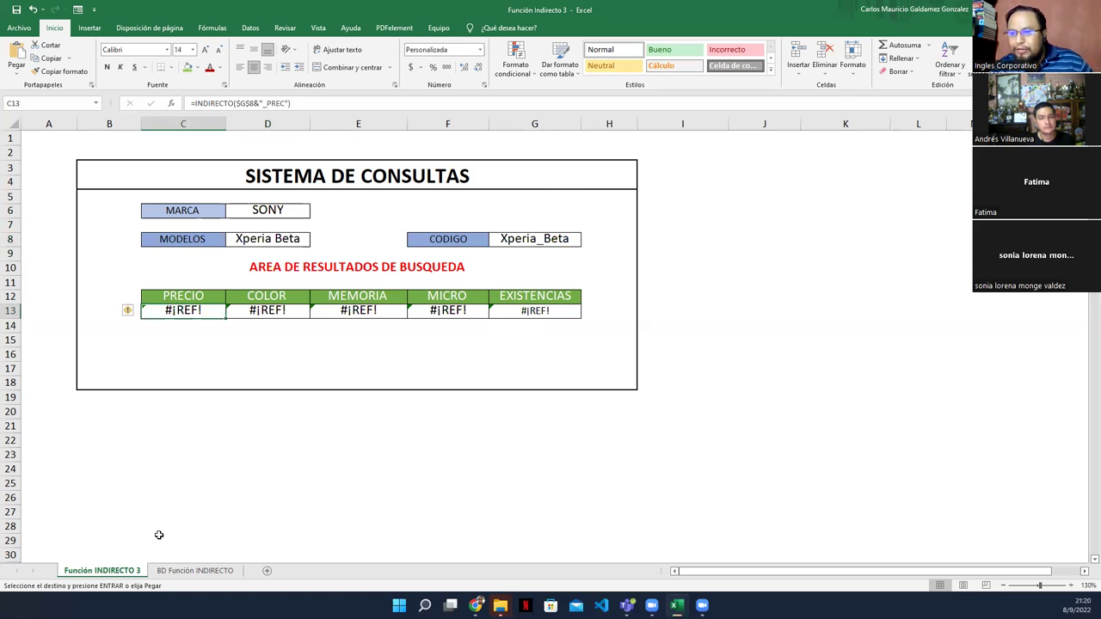
{"action": "key", "text": "ctrl+Page_Down"}
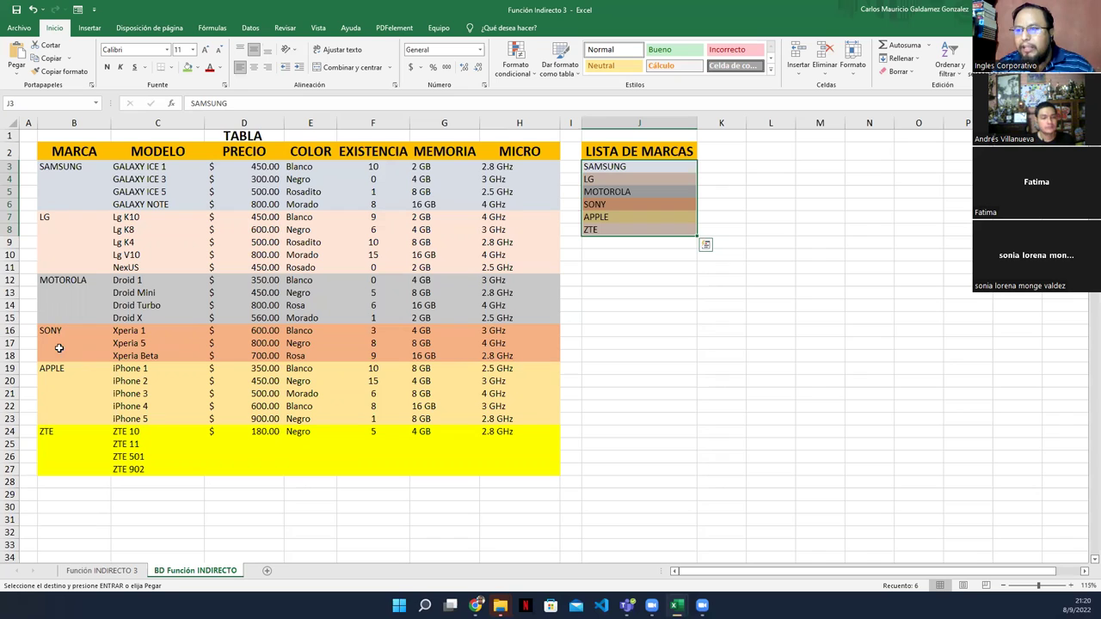
{"action": "left_click", "coordinate": [288, 356]}
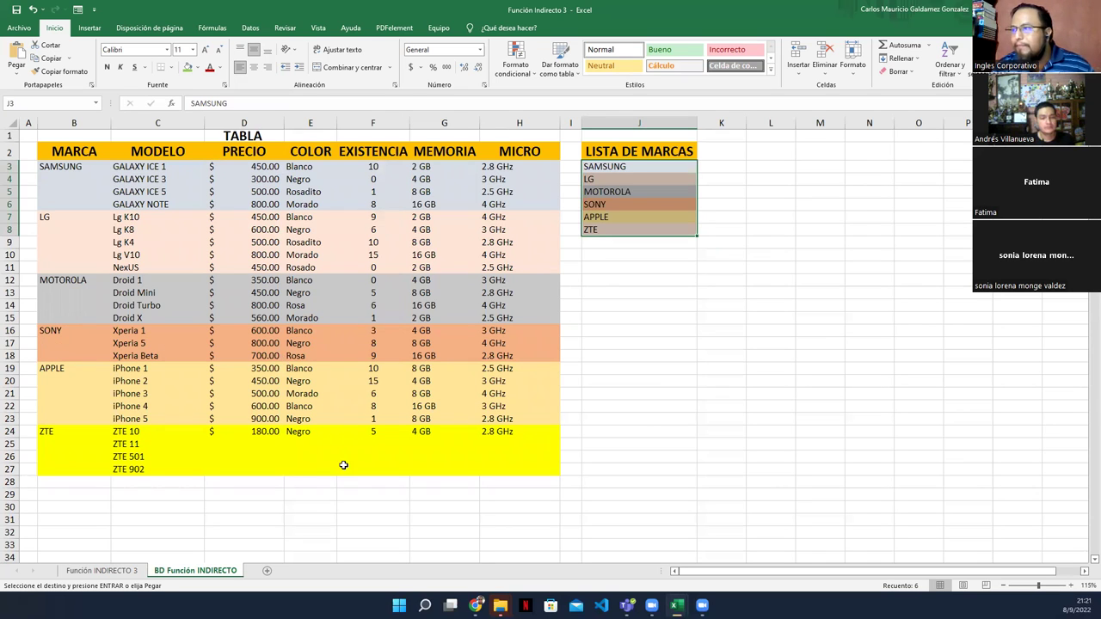
{"action": "left_click", "coordinate": [102, 571]}
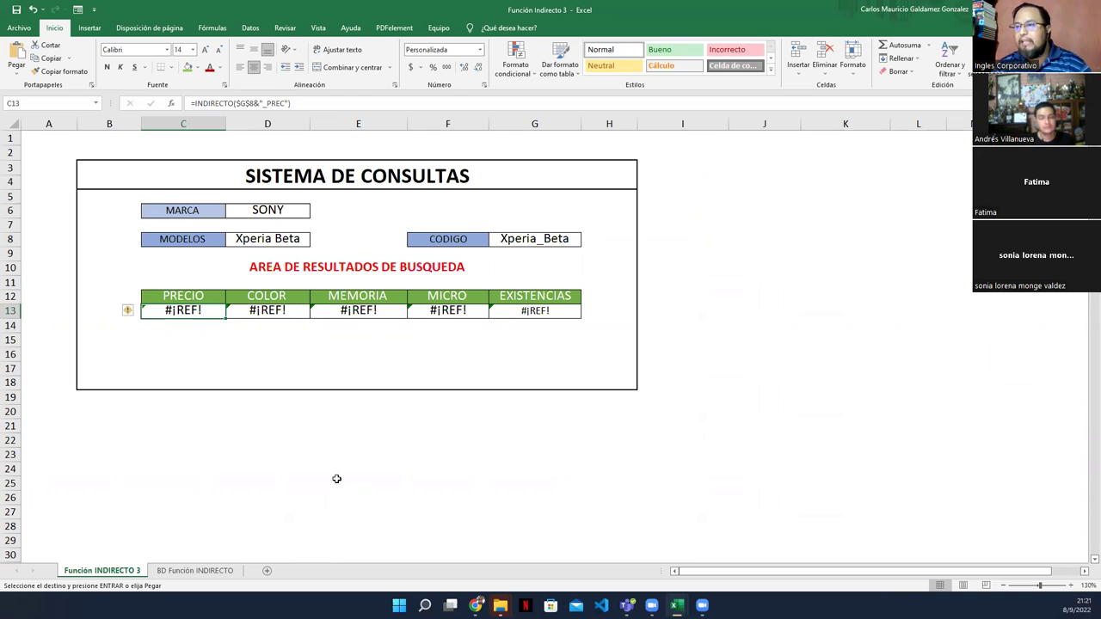
{"action": "left_click", "coordinate": [255, 240]}
{"action": "left_click", "coordinate": [515, 241]}
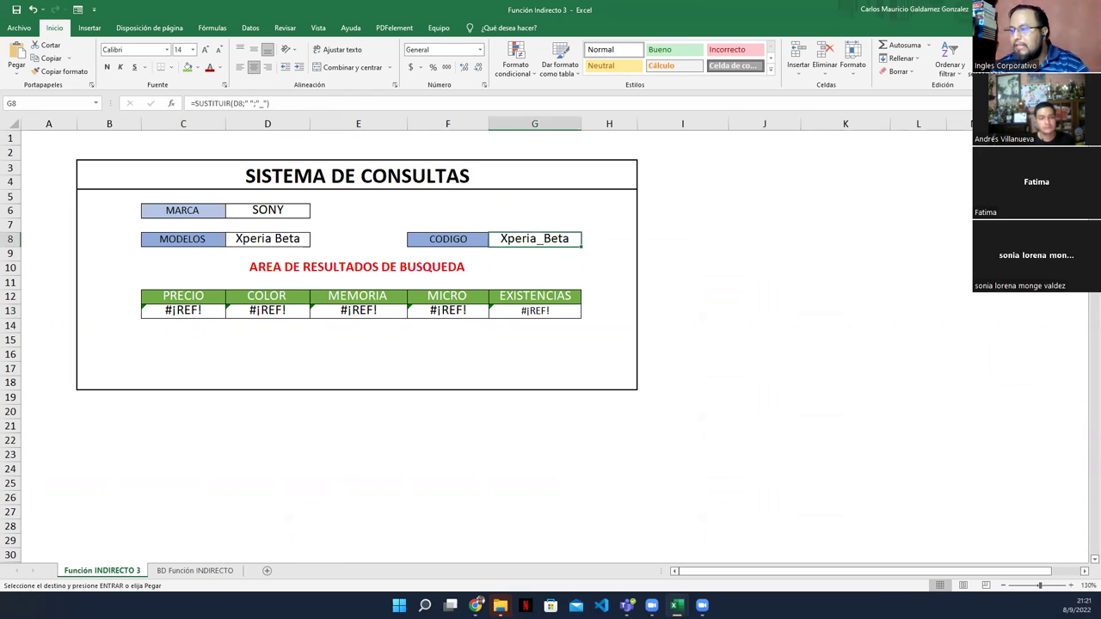
Step: Return to the Función_Indirecto_3 (1) workbook and review the MARCA and MODELOS cells on its Función INDIRECTO 3 sheet
{"action": "mouse_move", "coordinate": [676, 606]}
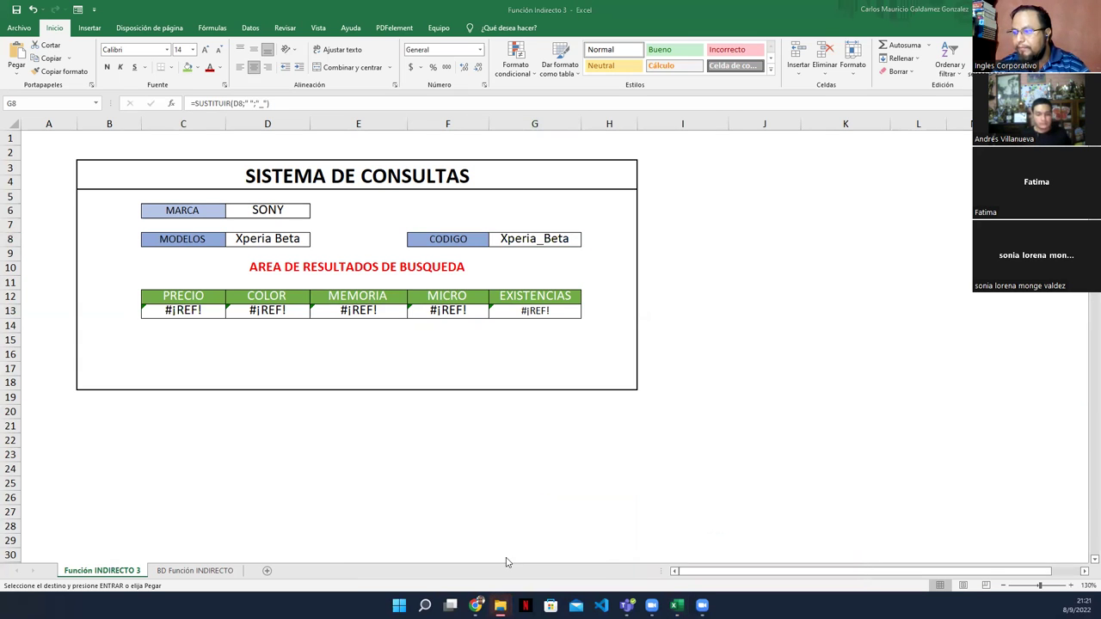
{"action": "mouse_move", "coordinate": [500, 605]}
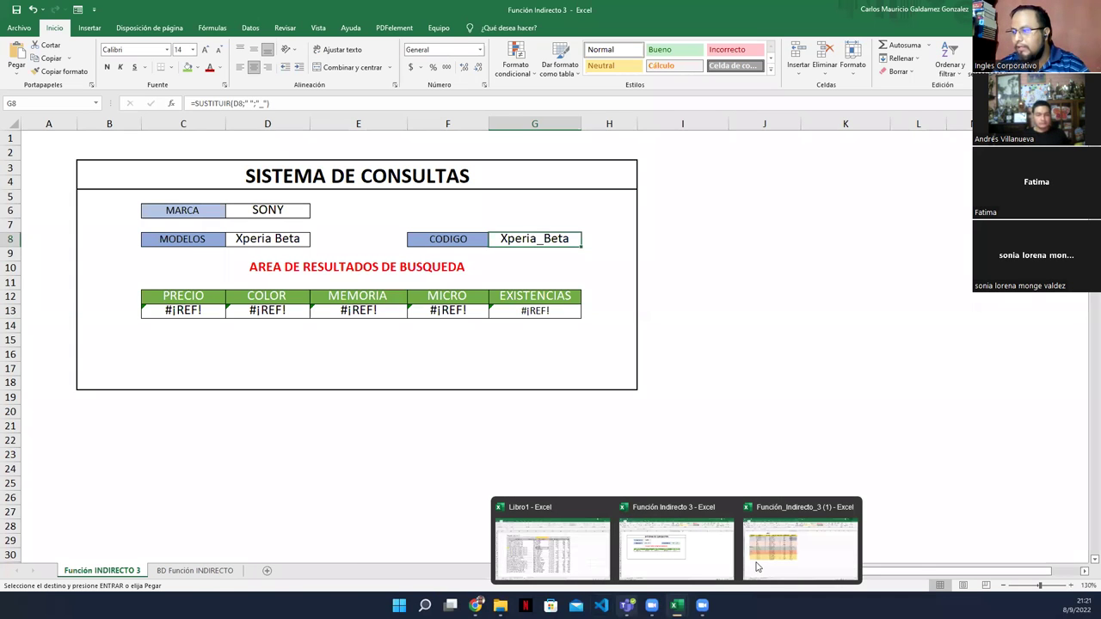
{"action": "left_click", "coordinate": [218, 578]}
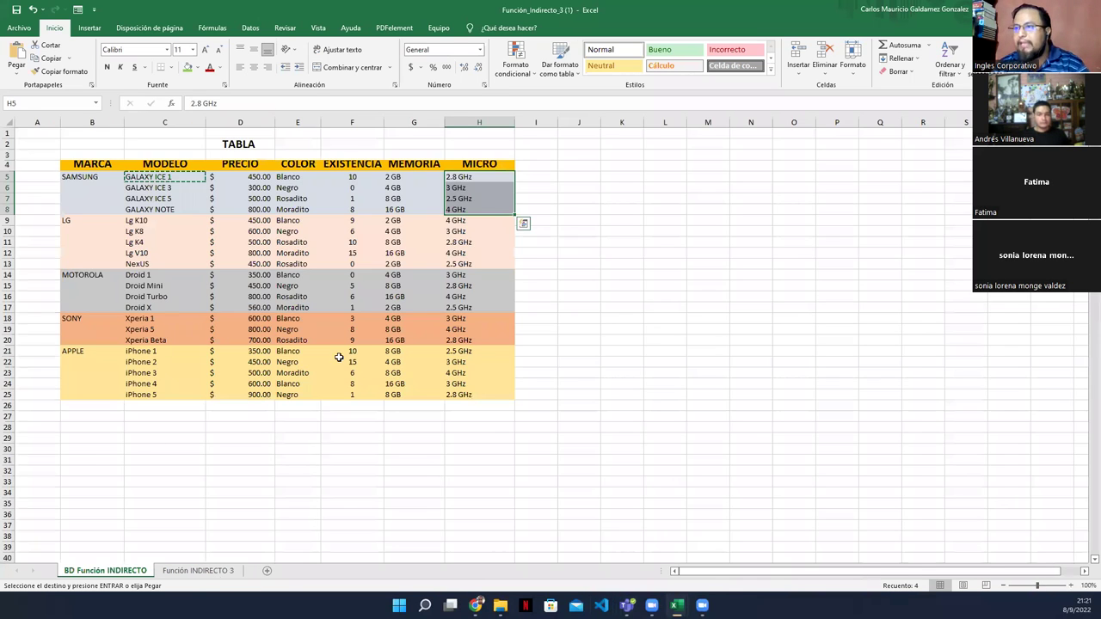
{"action": "key", "text": "alt+Tab"}
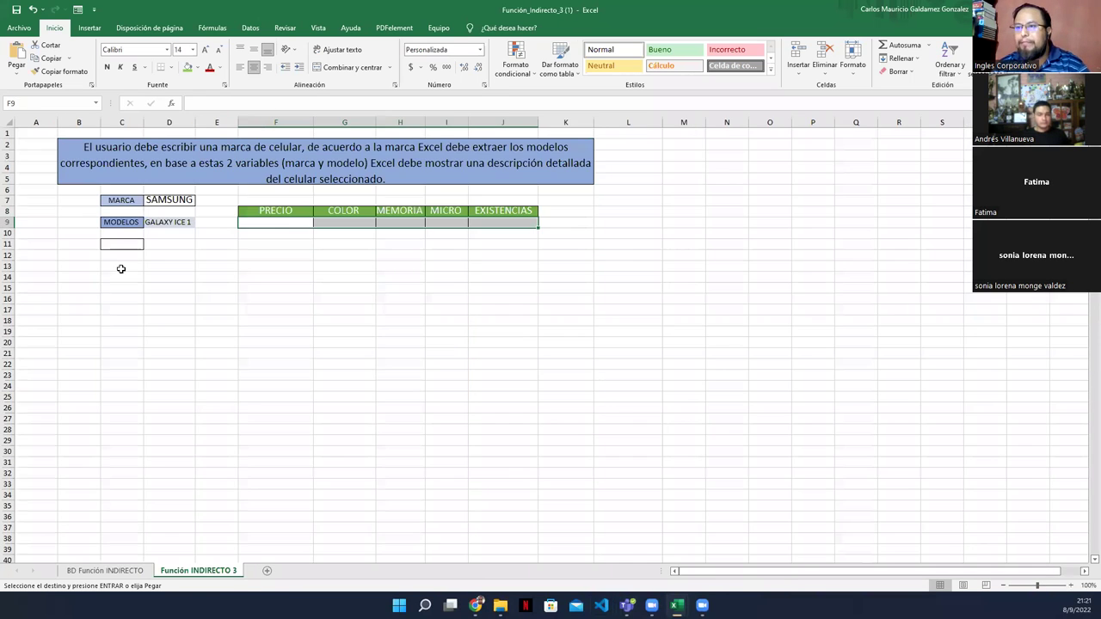
{"action": "left_click", "coordinate": [167, 223]}
{"action": "left_click", "coordinate": [169, 199]}
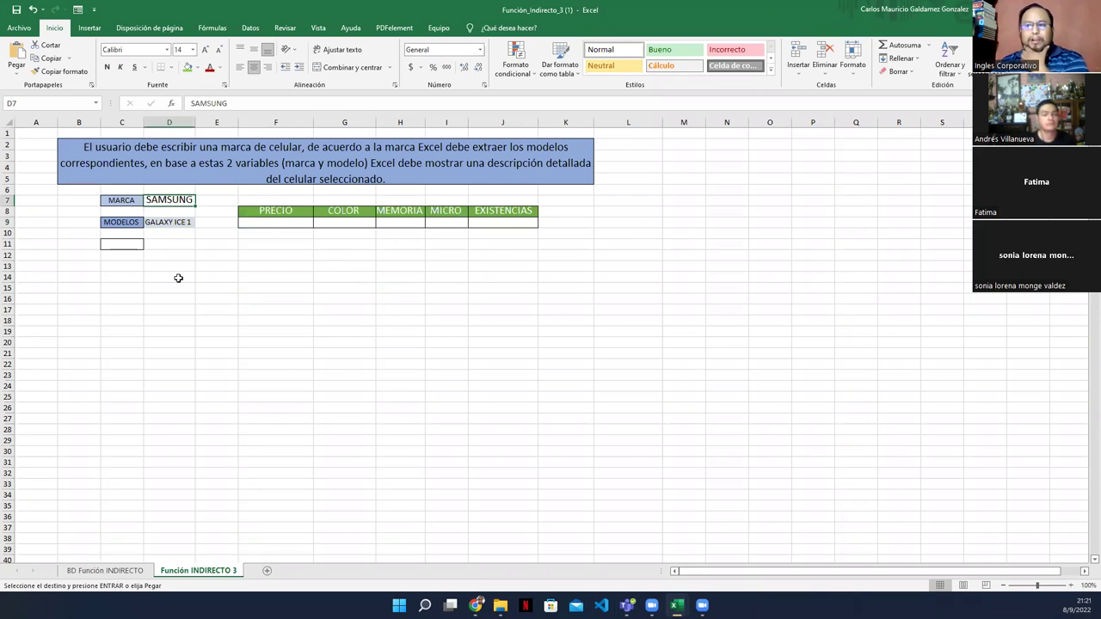
{"action": "key", "text": "Down"}
{"action": "key", "text": "Down"}
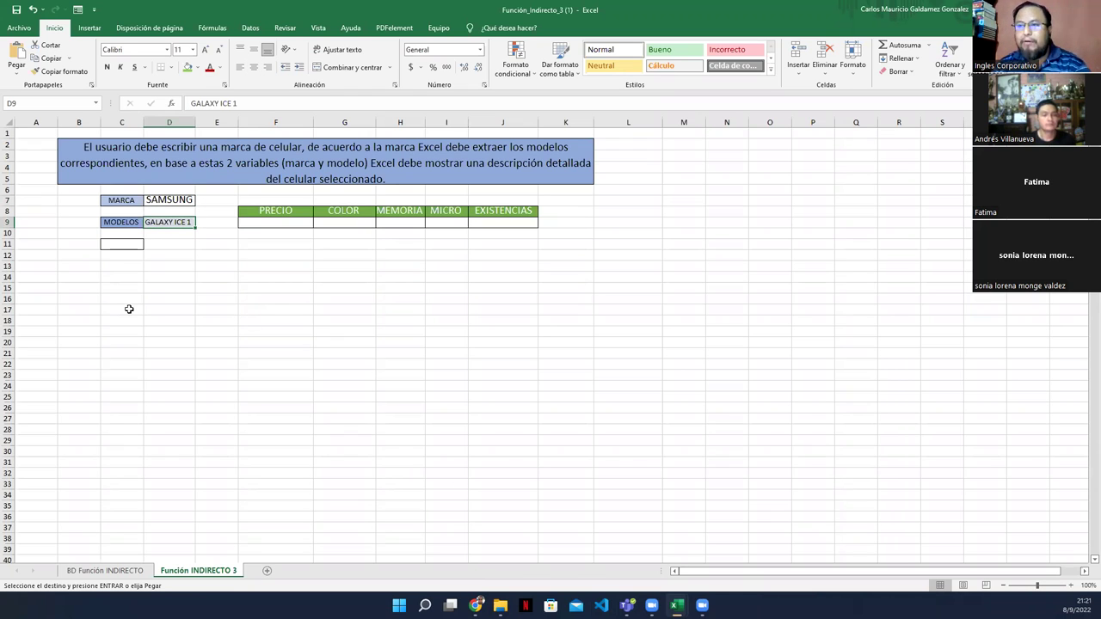
Step: Compare the exercise's MARCA and MODELOS cells with the Samsung and LG models listed in the BD Función INDIRECTO table
{"action": "left_click", "coordinate": [159, 197]}
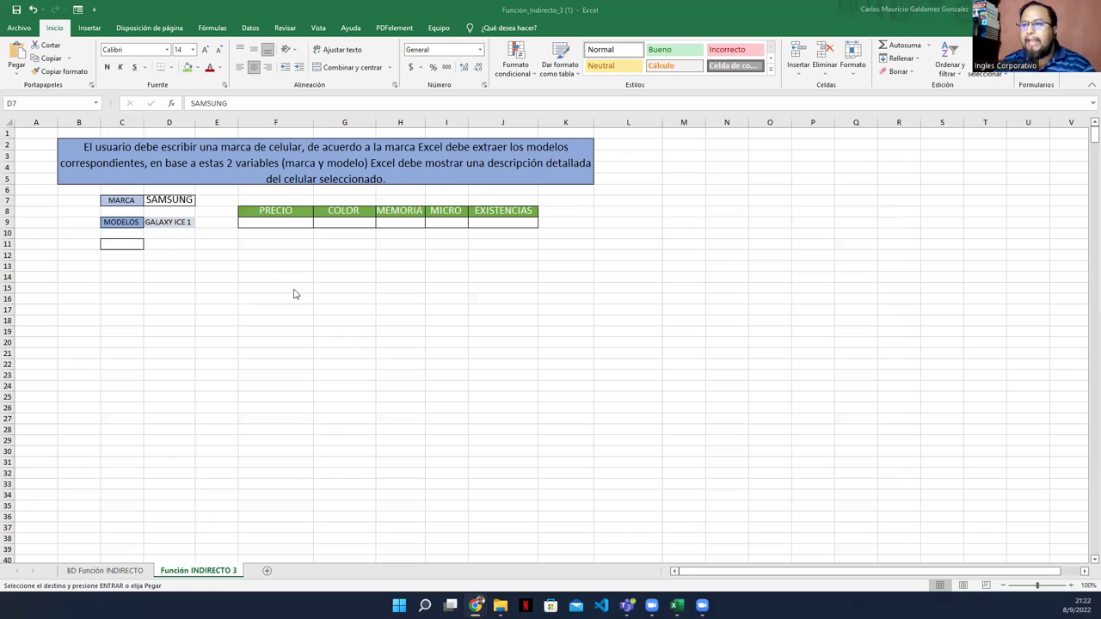
{"action": "left_click", "coordinate": [168, 222]}
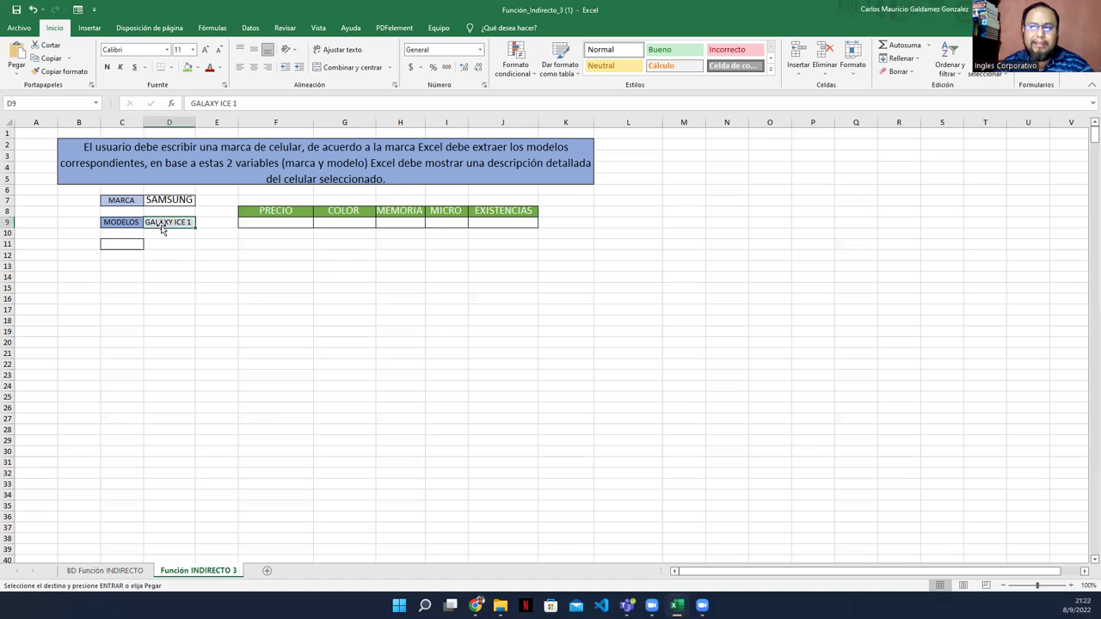
{"action": "left_click", "coordinate": [112, 573]}
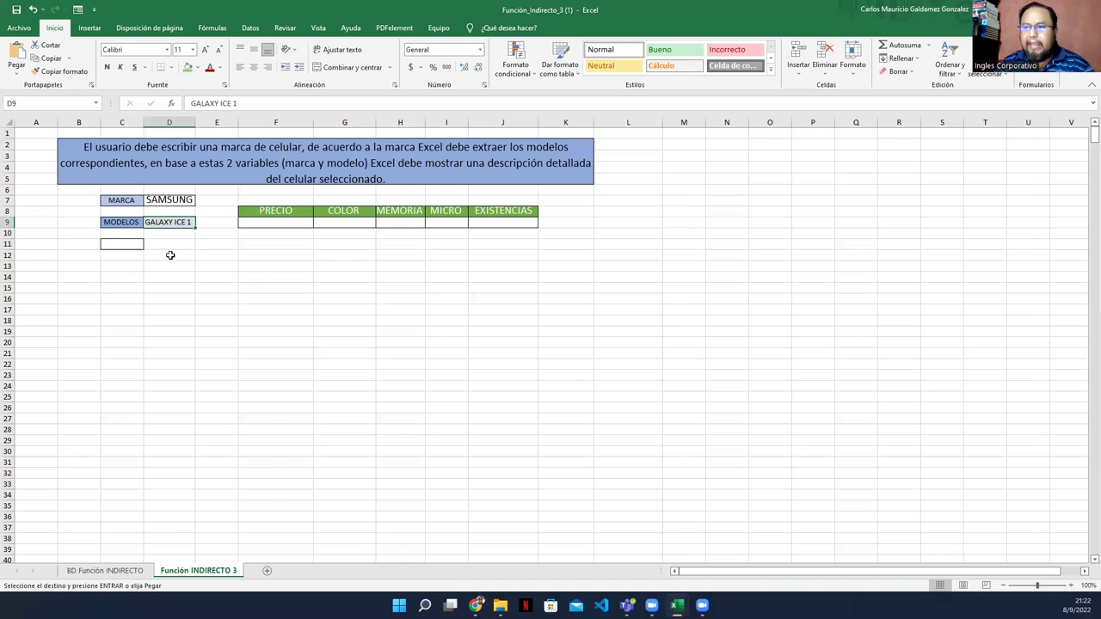
{"action": "left_click_drag", "start_coordinate": [152, 178], "coordinate": [154, 269]}
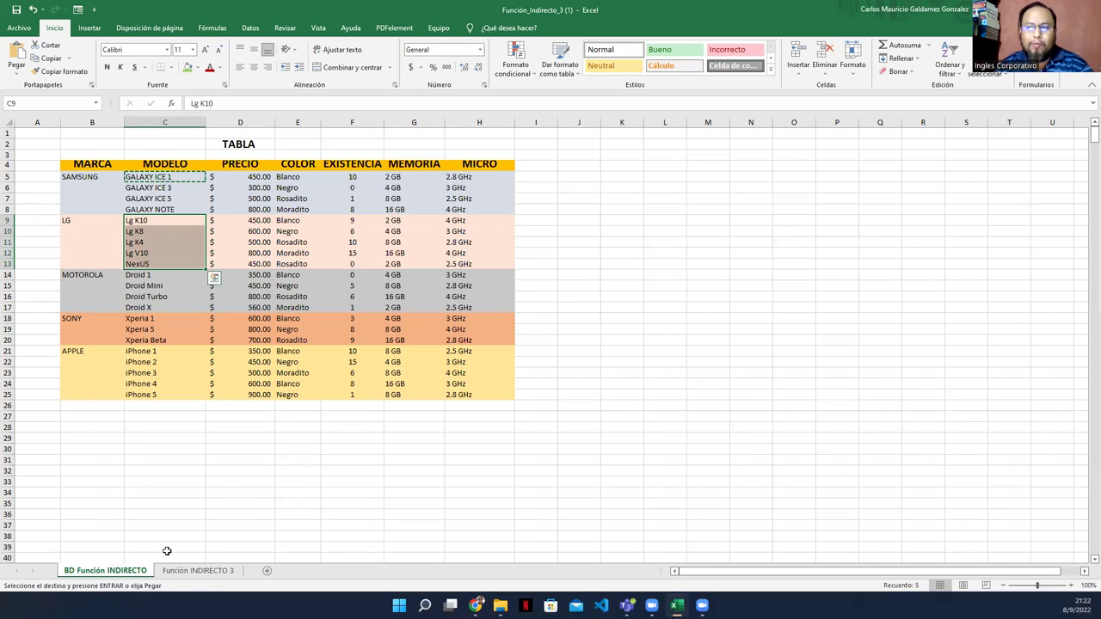
{"action": "left_click", "coordinate": [191, 572]}
{"action": "left_click", "coordinate": [169, 199]}
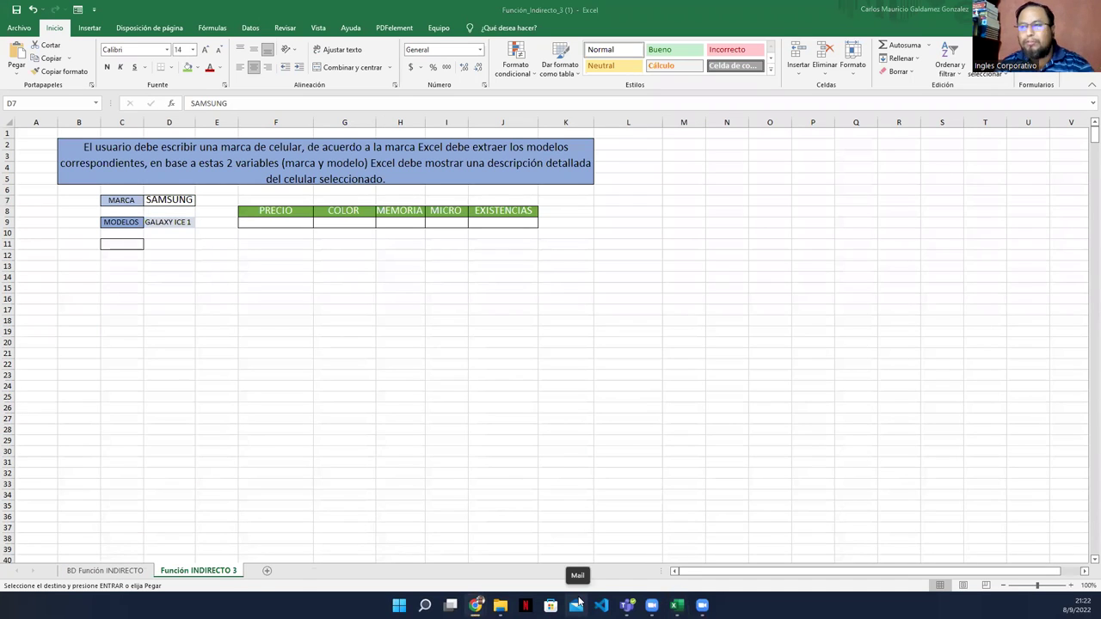
Step: Switch to the Función Indirecto 3 workbook and set the query's MARCA to ZTE
{"action": "key", "text": "alt+Tab"}
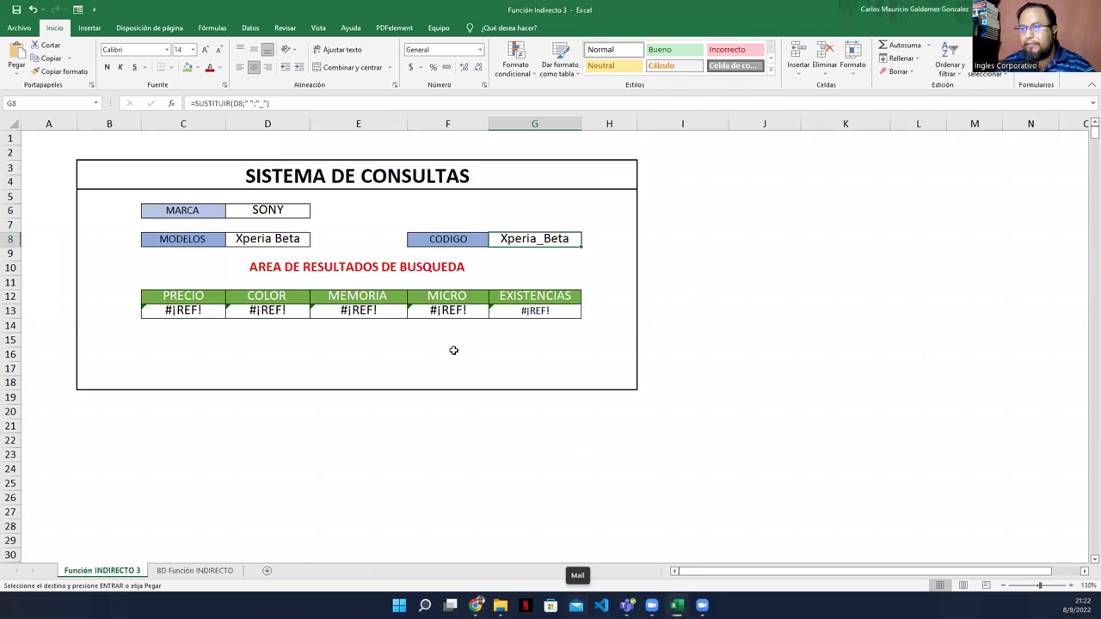
{"action": "left_click", "coordinate": [257, 207]}
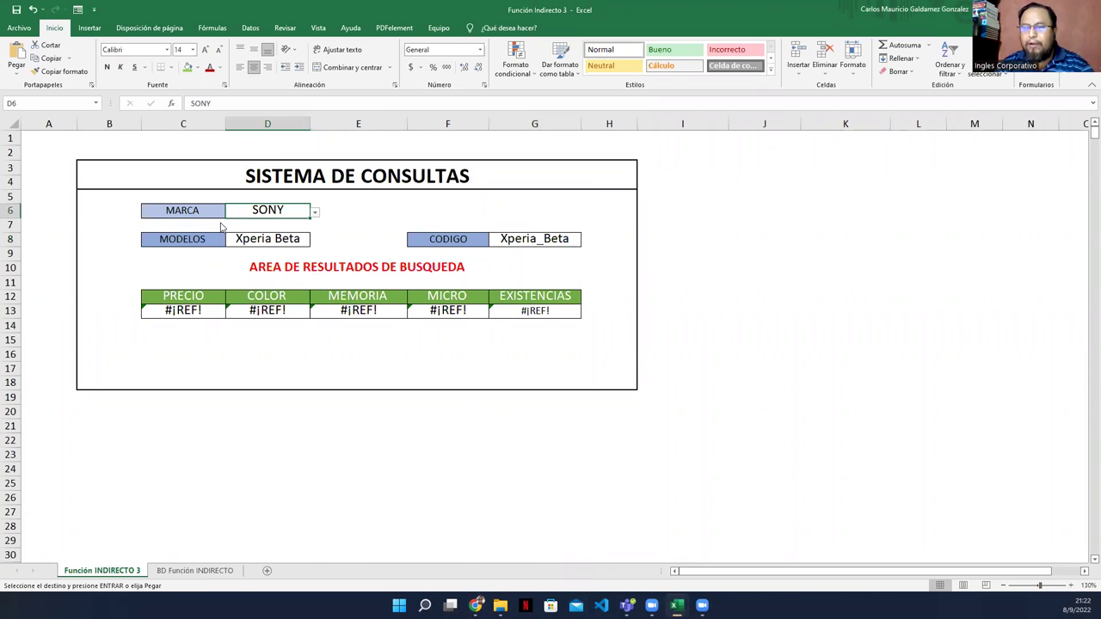
{"action": "key", "text": "alt+Down"}
{"action": "key", "text": "Down"}
{"action": "key", "text": "Return"}
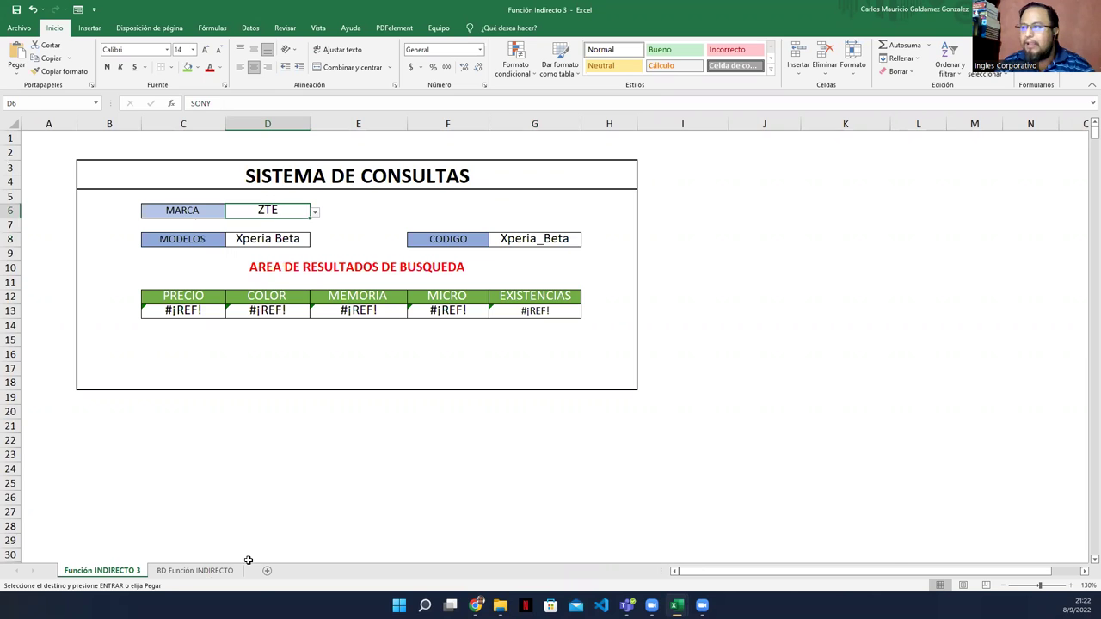
Step: Copy the LISTA DE MARCAS range J2:J8, including its header, from the BD Función INDIRECTO sheet
{"action": "key", "text": "ctrl+Page_Down"}
{"action": "left_click", "coordinate": [614, 167]}
{"action": "key", "text": "ctrl+v"}
{"action": "left_click_drag", "start_coordinate": [611, 151], "coordinate": [611, 229]}
{"action": "key", "text": "ctrl+c"}
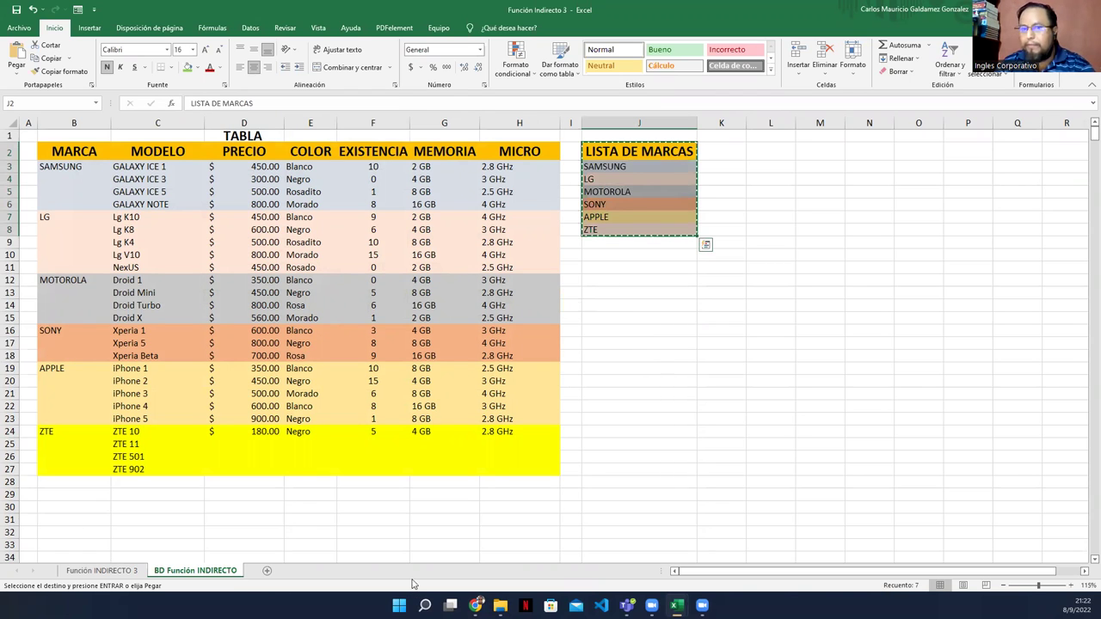
Step: Paste the brand list at J4 on the Función_Indirecto_3 (1) workbook's BD Función INDIRECTO sheet and fit column J to its contents
{"action": "key", "text": "alt+Tab"}
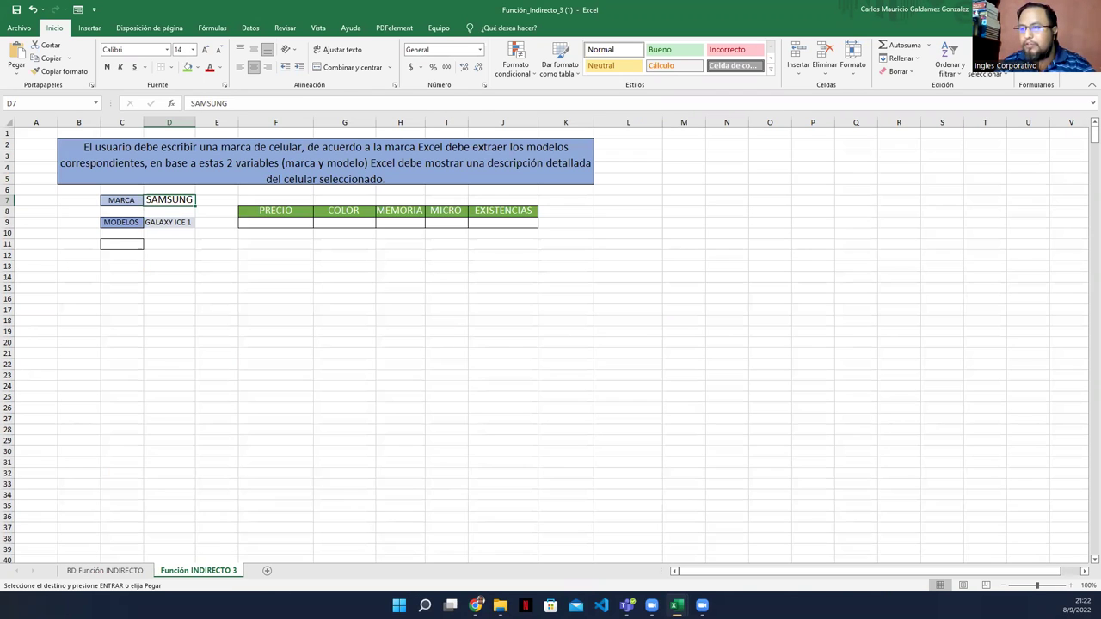
{"action": "left_click", "coordinate": [127, 572]}
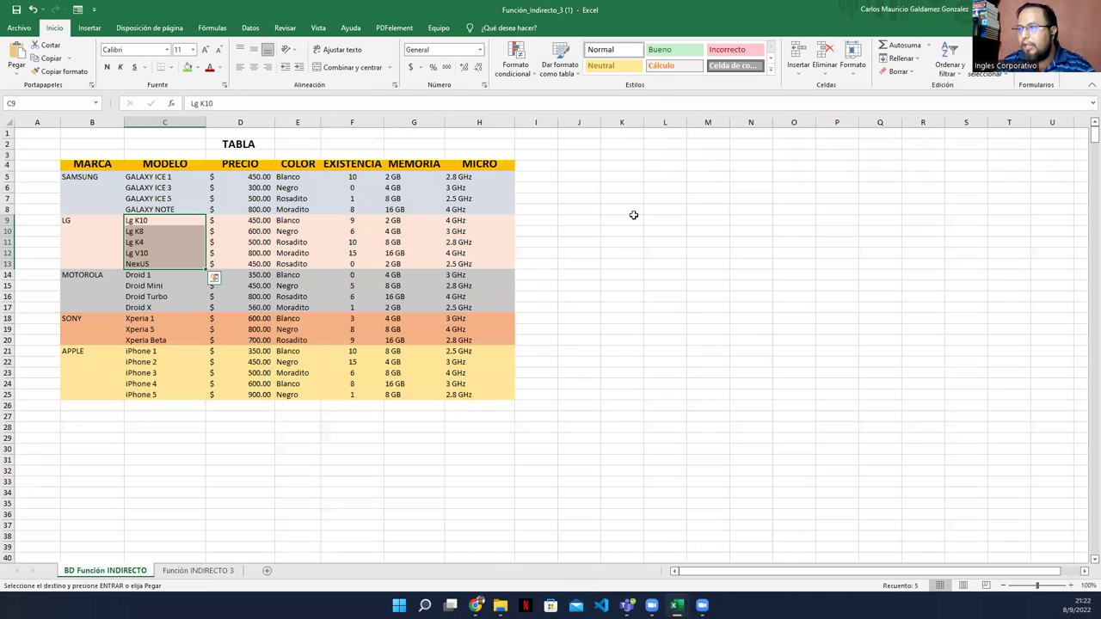
{"action": "key", "text": "ctrl+v"}
{"action": "double_click", "coordinate": [600, 122]}
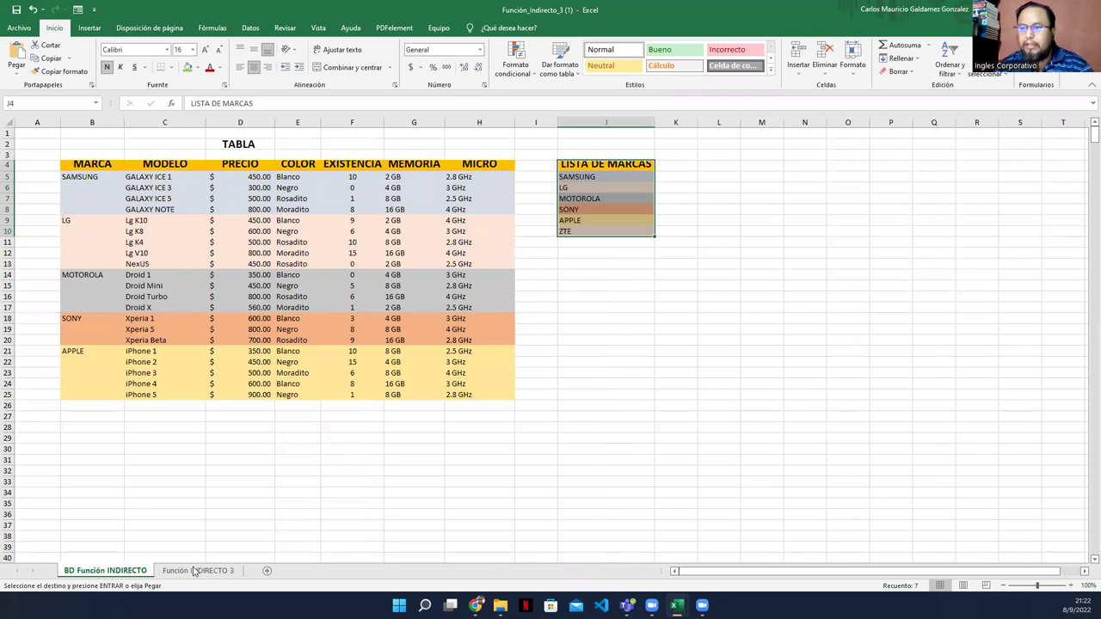
Step: Clear the MARCA and MODELOS entries in D7 and D9 on the Función INDIRECTO 3 sheet
{"action": "key", "text": "ctrl+Page_Down"}
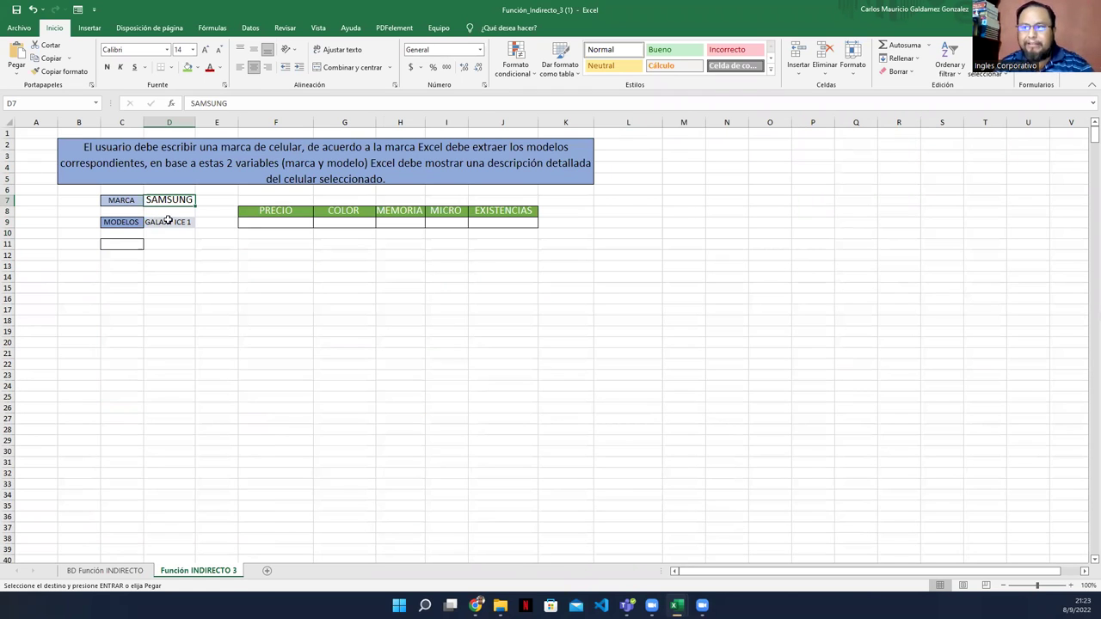
{"action": "key", "text": "shift+Down"}
{"action": "key", "text": "shift+Down"}
{"action": "key", "text": "Delete"}
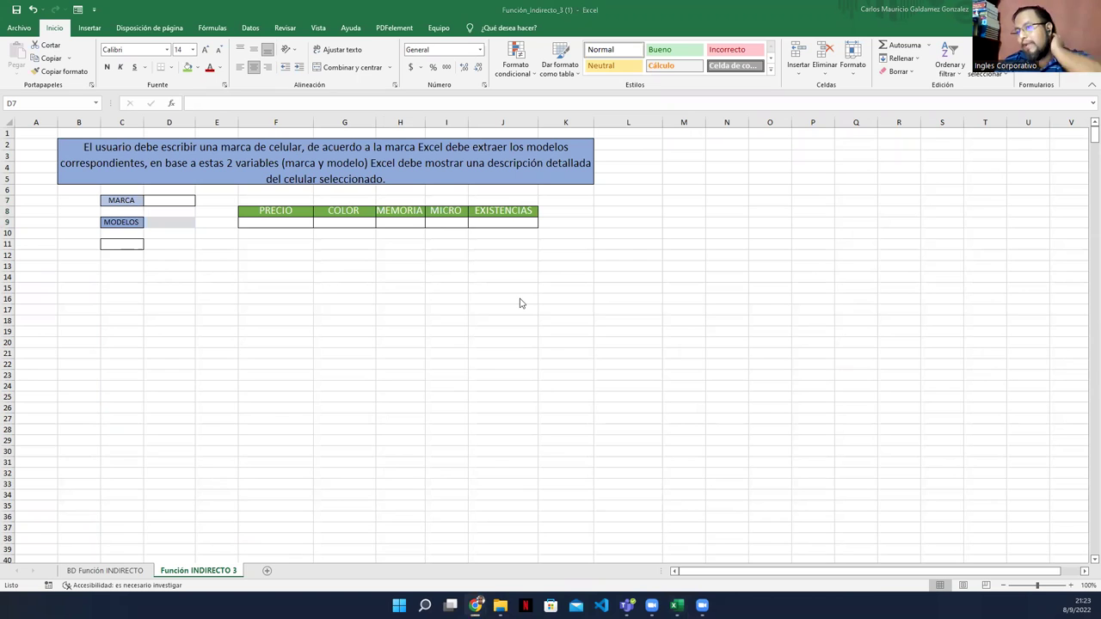
Step: Add a drop-down list validation to MARCA cell D7 with source 'BD Función INDIRECTO'!$J$5:$J$9, and check its list
{"action": "left_click", "coordinate": [170, 203]}
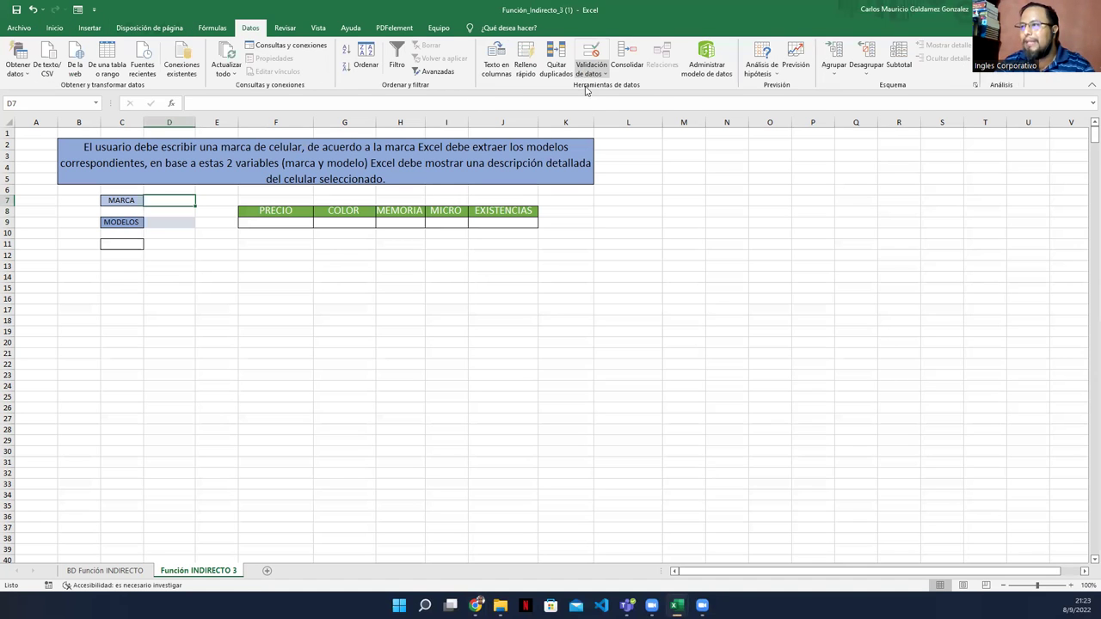
{"action": "left_click", "coordinate": [590, 74]}
{"action": "left_click", "coordinate": [629, 346]}
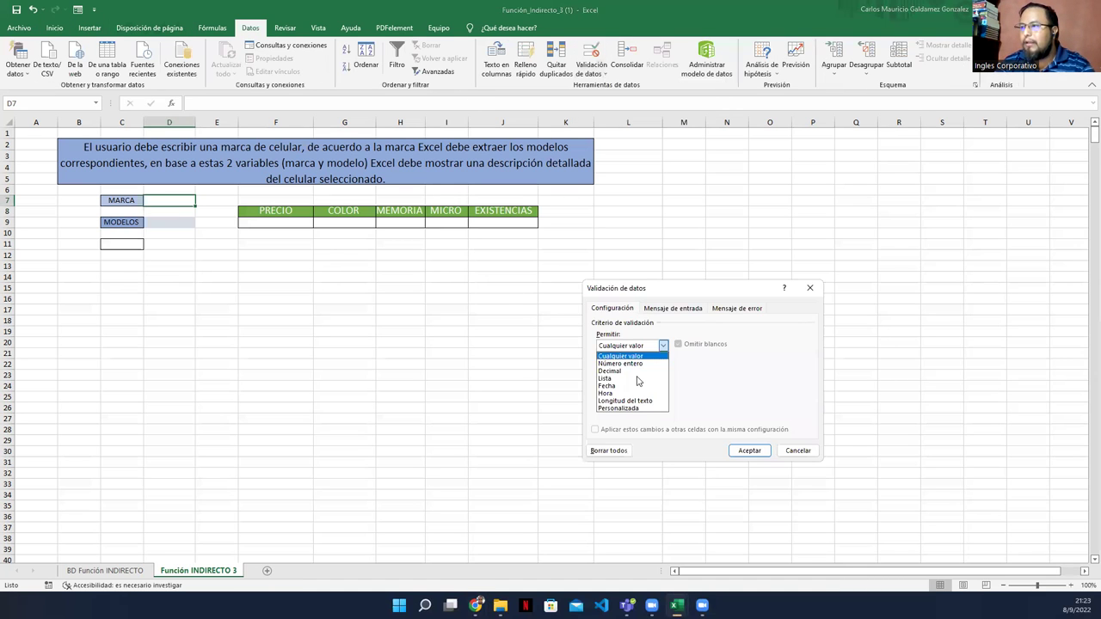
{"action": "left_click", "coordinate": [762, 396]}
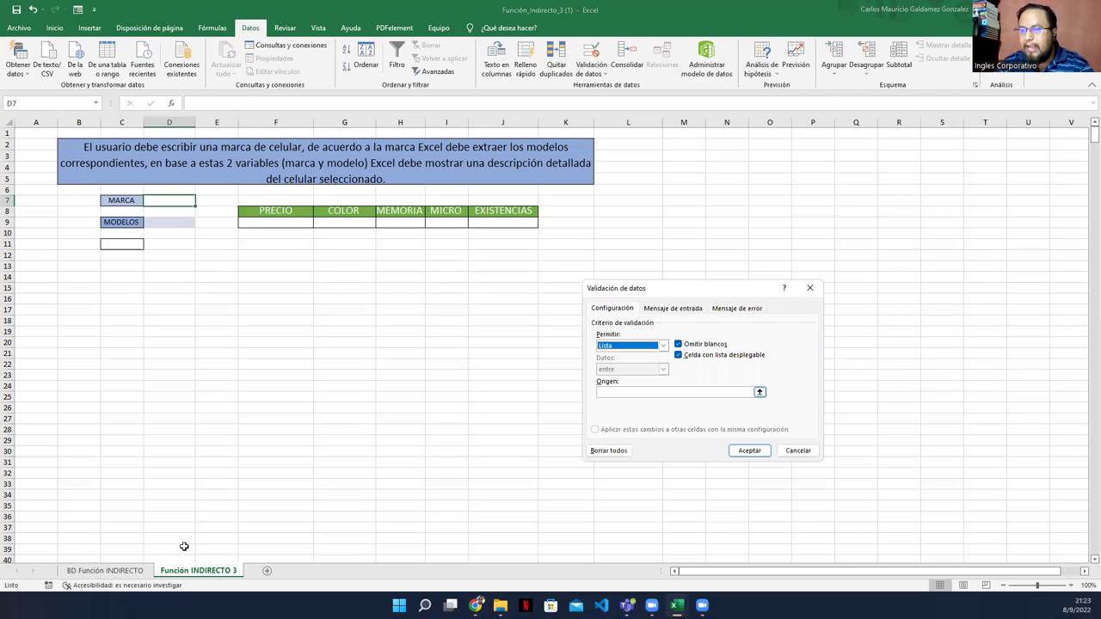
{"action": "left_click", "coordinate": [139, 572]}
{"action": "left_click_drag", "start_coordinate": [579, 205], "coordinate": [577, 233]}
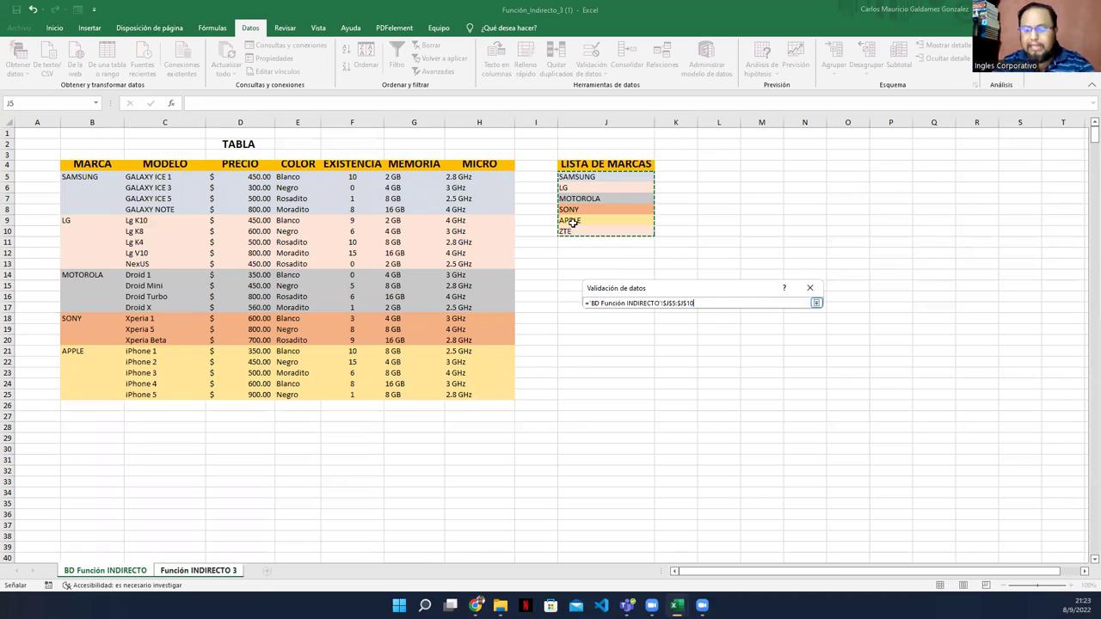
{"action": "left_click_drag", "start_coordinate": [573, 222], "coordinate": [572, 222]}
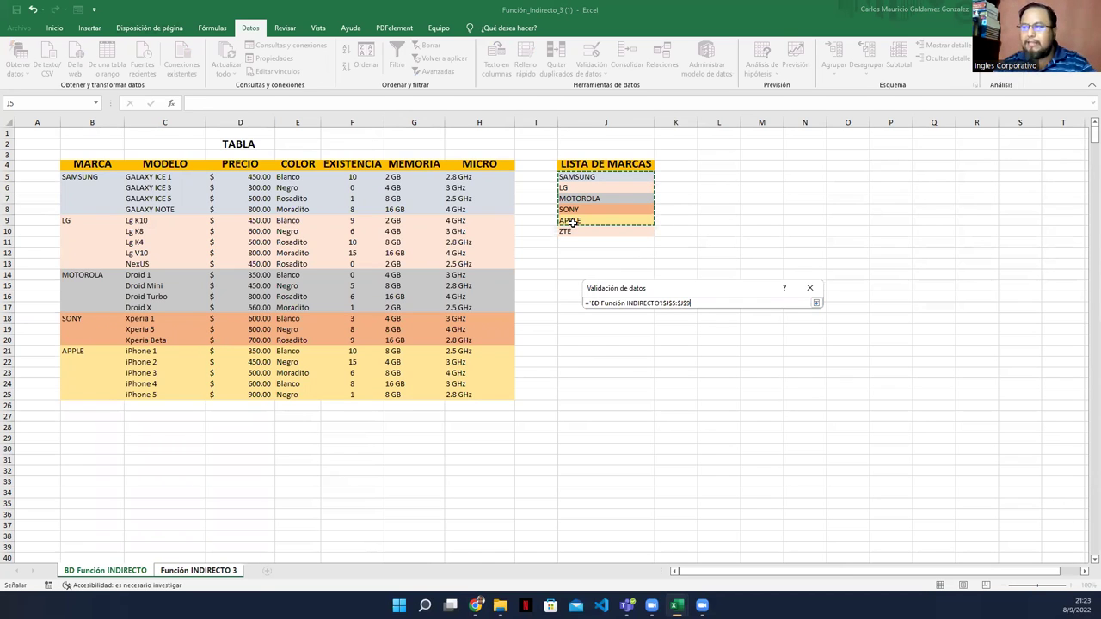
{"action": "left_click", "coordinate": [817, 305]}
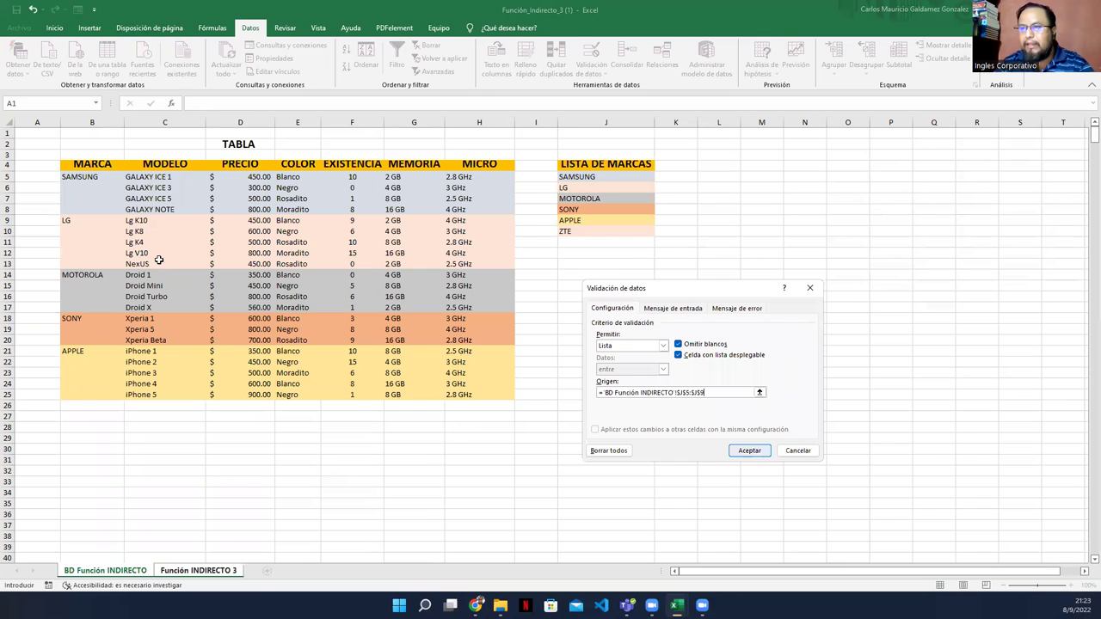
{"action": "key", "text": "Return"}
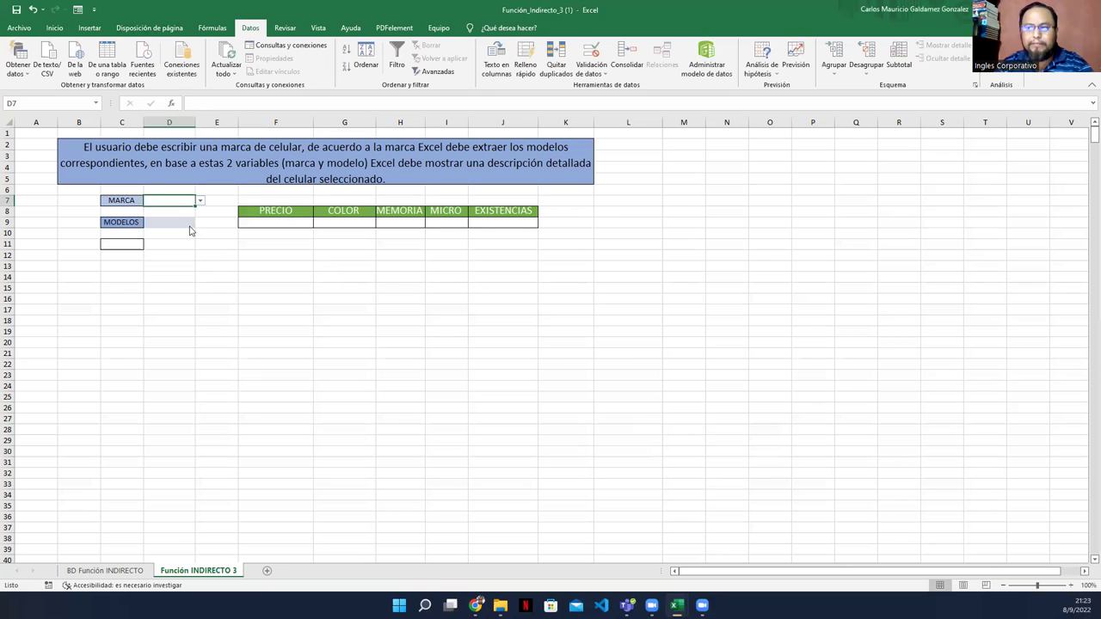
{"action": "left_click", "coordinate": [199, 202]}
{"action": "key", "text": "Escape"}
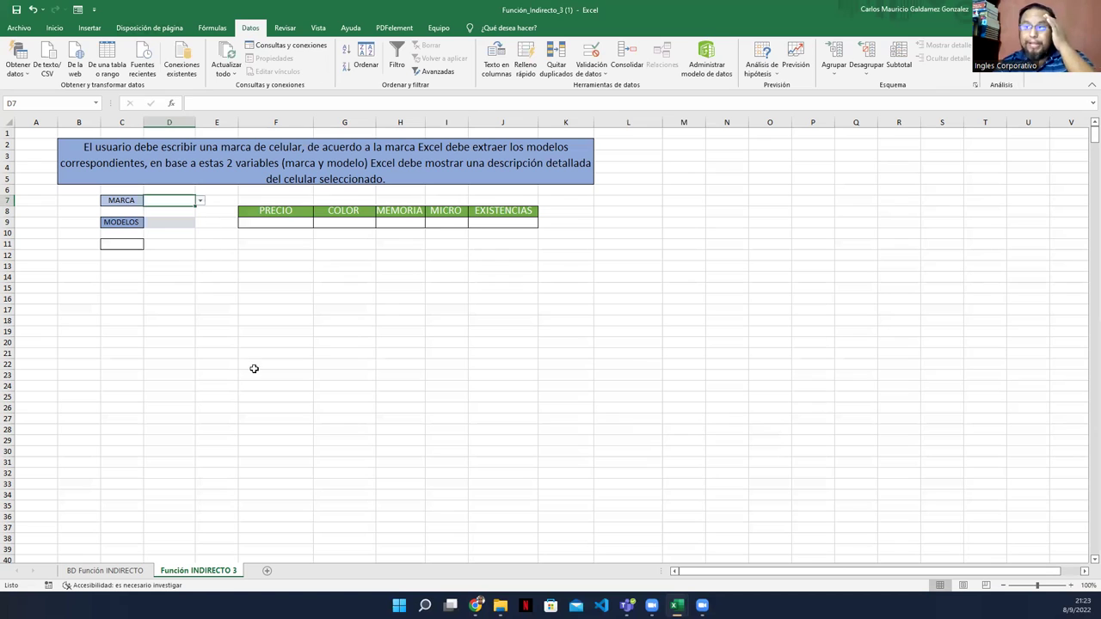
Step: In the finished Función Indirecto 3 workbook, set MARCA to SAMSUNG and open the dependent MODELOS list
{"action": "left_click", "coordinate": [166, 226]}
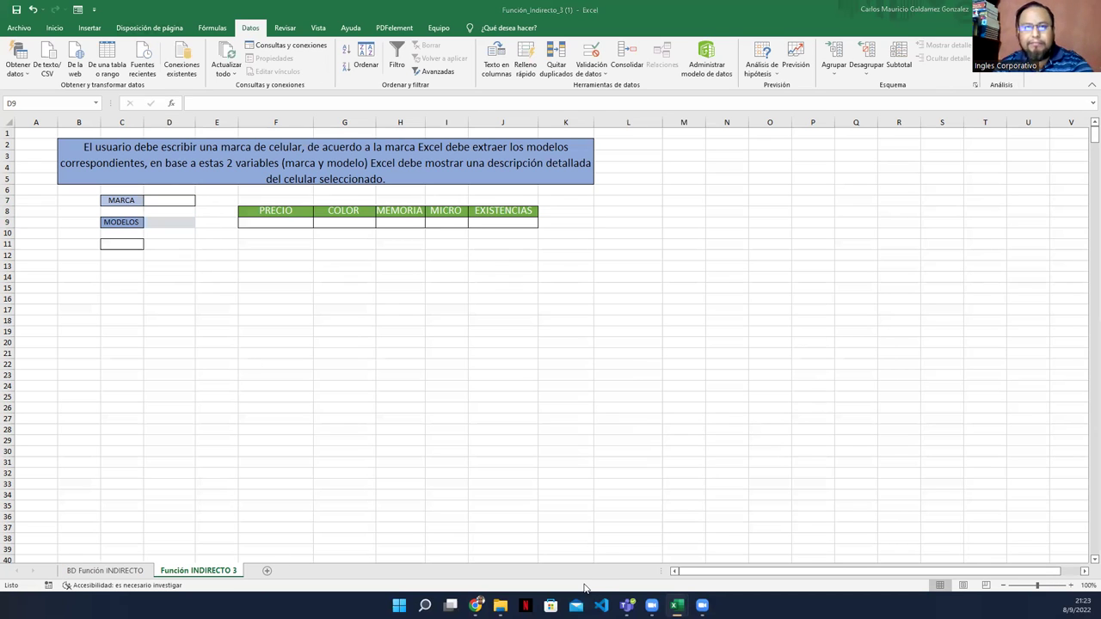
{"action": "left_click", "coordinate": [124, 574]}
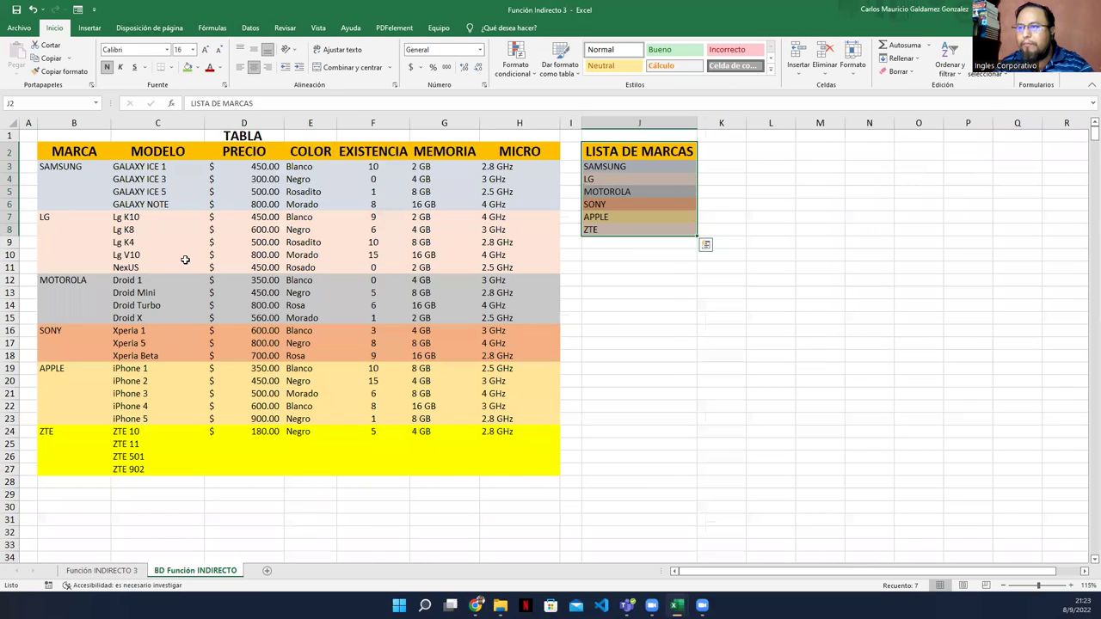
{"action": "key", "text": "ctrl+Page_Up"}
{"action": "left_click", "coordinate": [316, 215]}
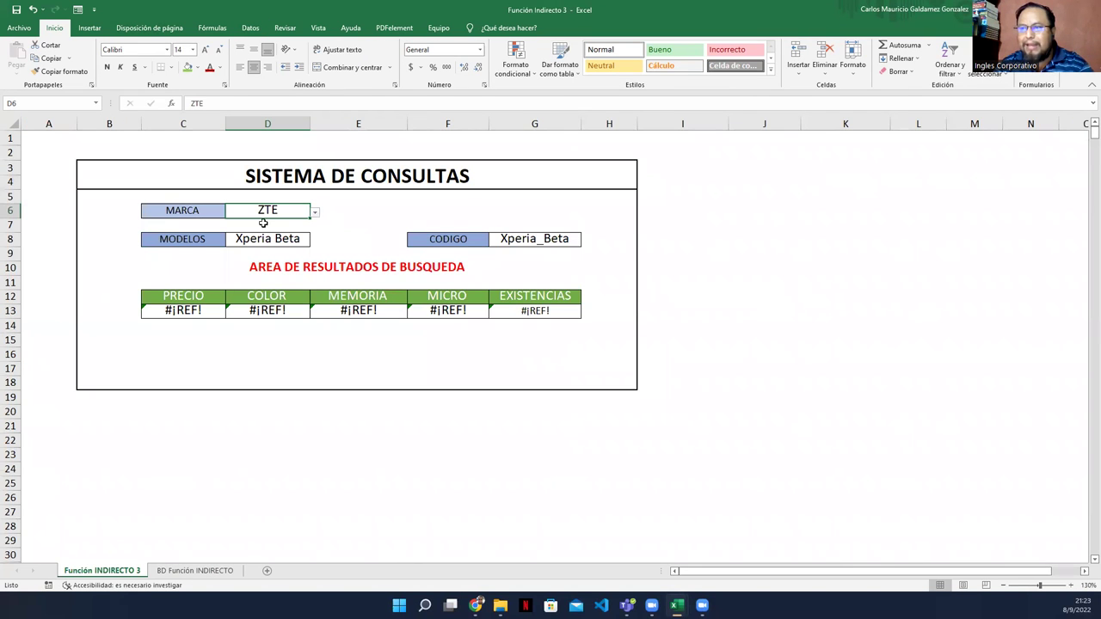
{"action": "left_click", "coordinate": [262, 226]}
{"action": "left_click", "coordinate": [303, 244]}
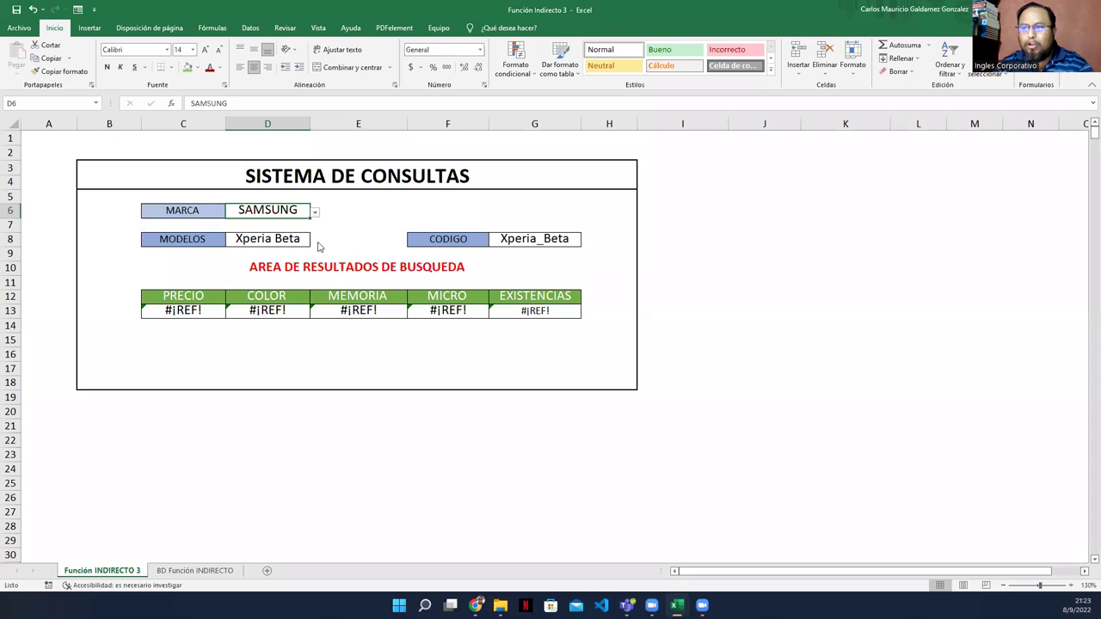
{"action": "left_click", "coordinate": [316, 242]}
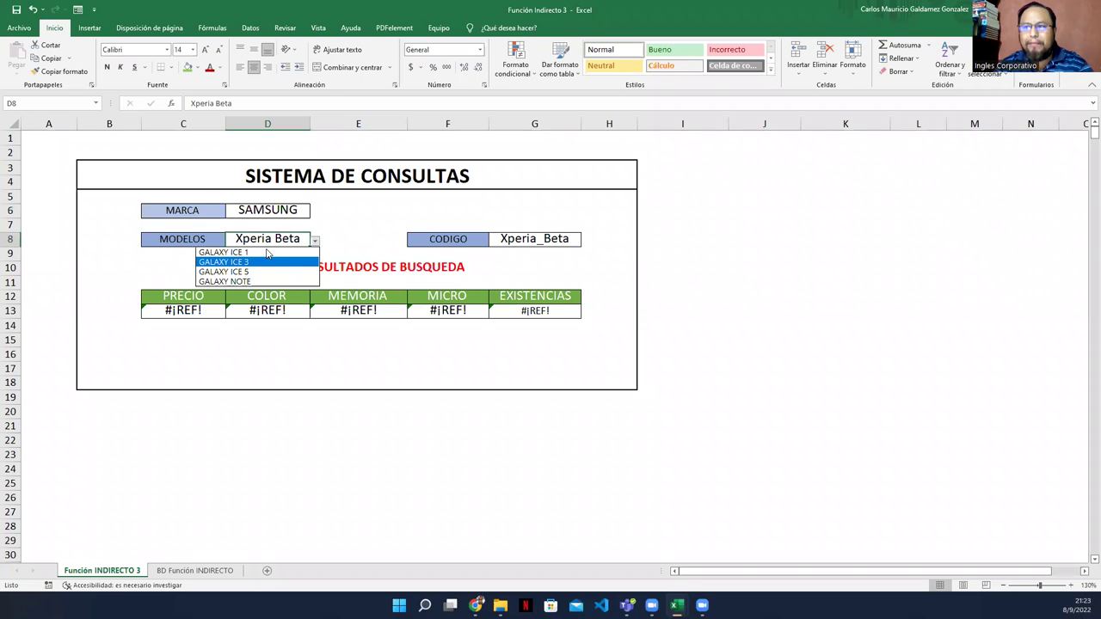
Step: Select the GALAXY ICE 1 cell C3 on the BD Función INDIRECTO sheet and open the Name Manager
{"action": "left_click", "coordinate": [192, 572]}
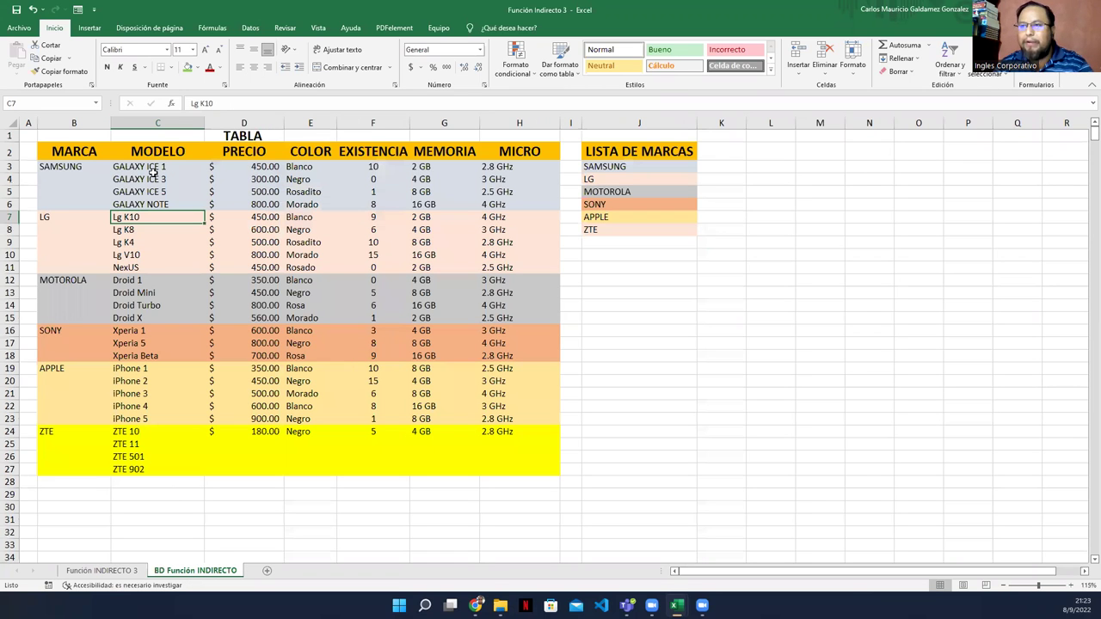
{"action": "key", "text": "Up"}
{"action": "key", "text": "Up"}
{"action": "key", "text": "Up"}
{"action": "key", "text": "Up"}
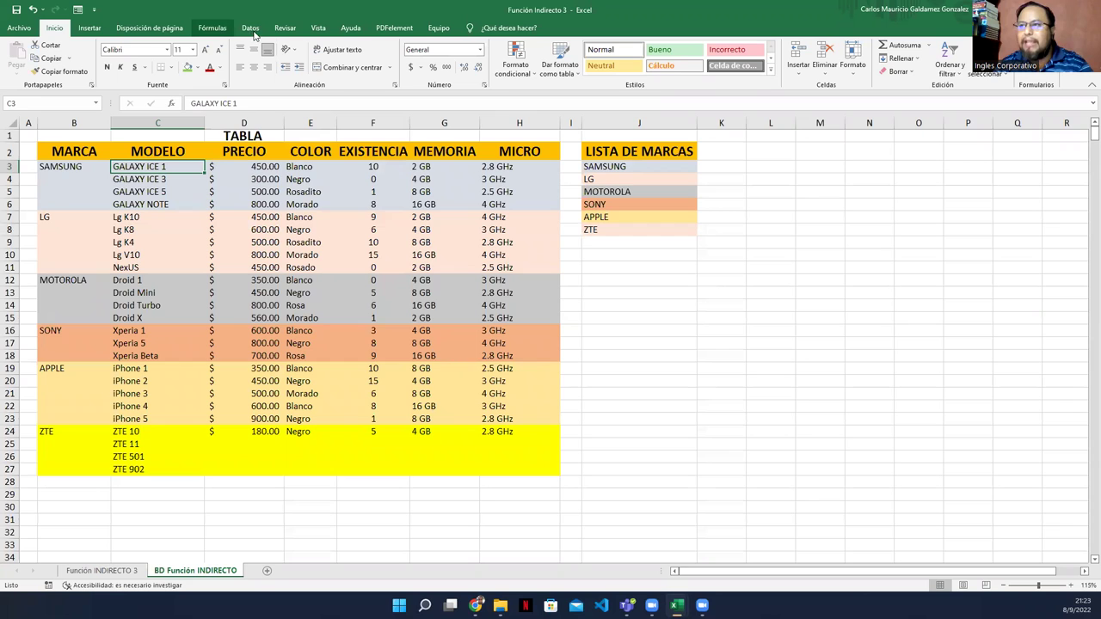
{"action": "left_click", "coordinate": [251, 31]}
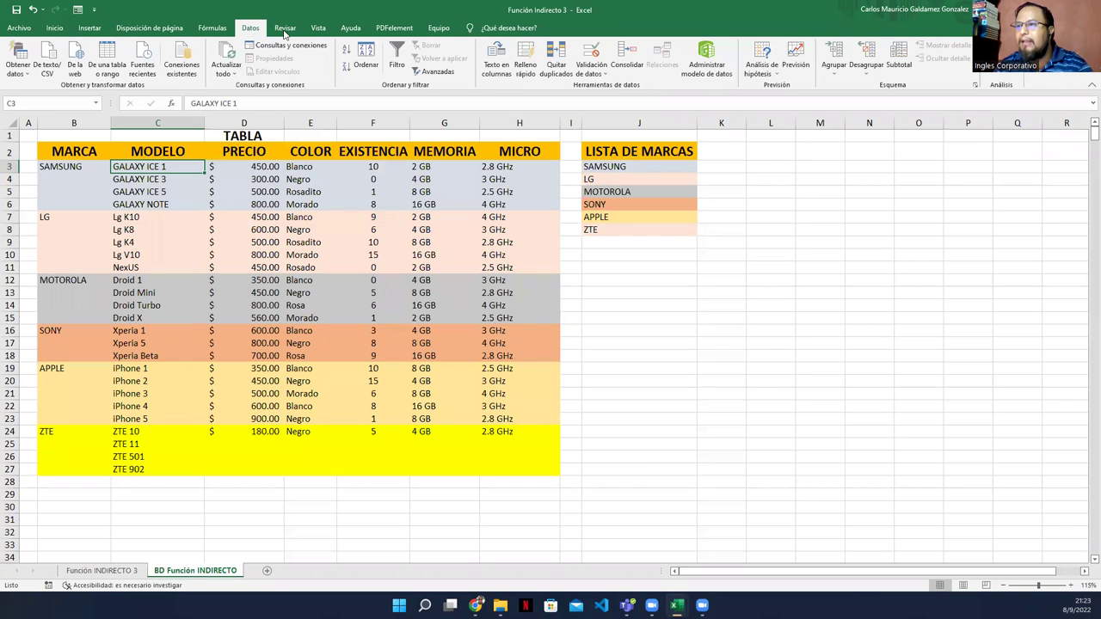
{"action": "left_click", "coordinate": [214, 29]}
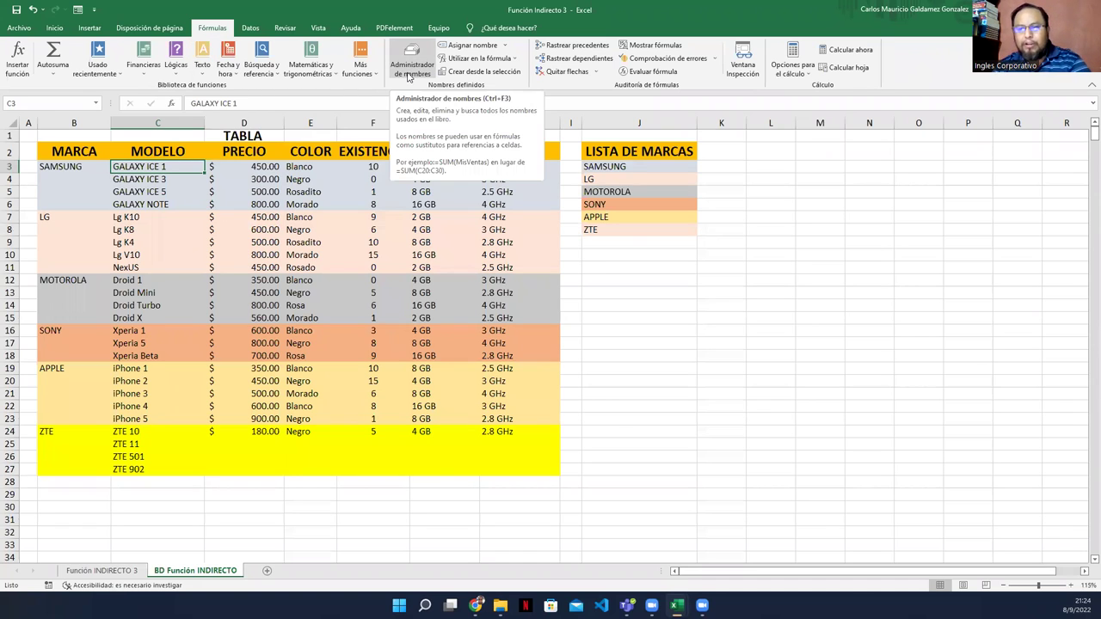
{"action": "left_click", "coordinate": [410, 74]}
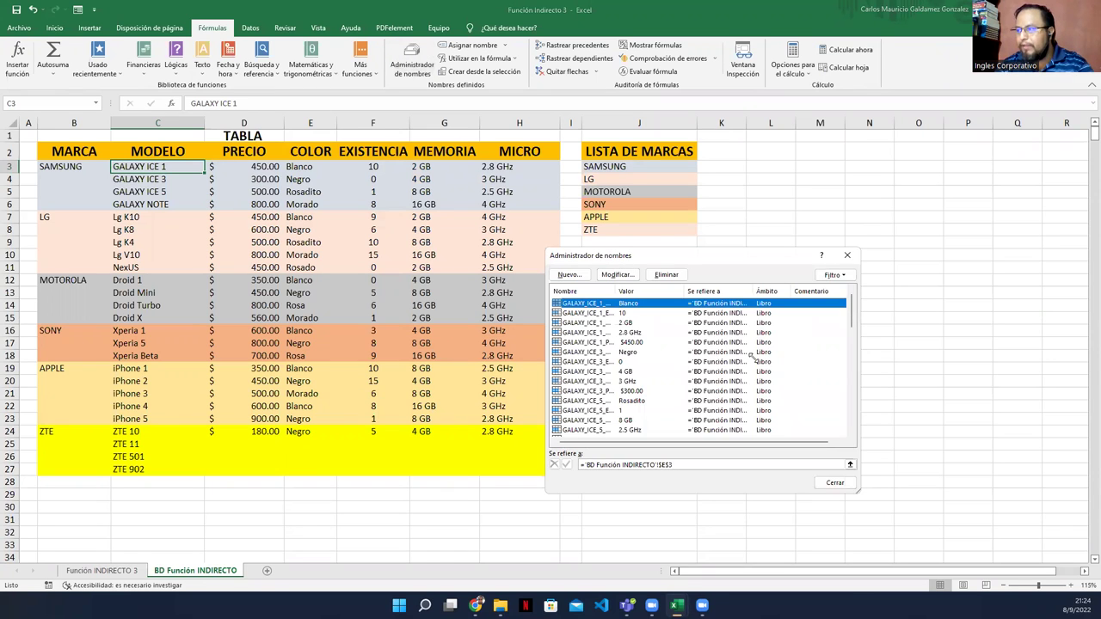
Step: Enlarge the Name Manager and widen its columns to read the full names, values and references
{"action": "left_click_drag", "start_coordinate": [750, 357], "coordinate": [976, 520]}
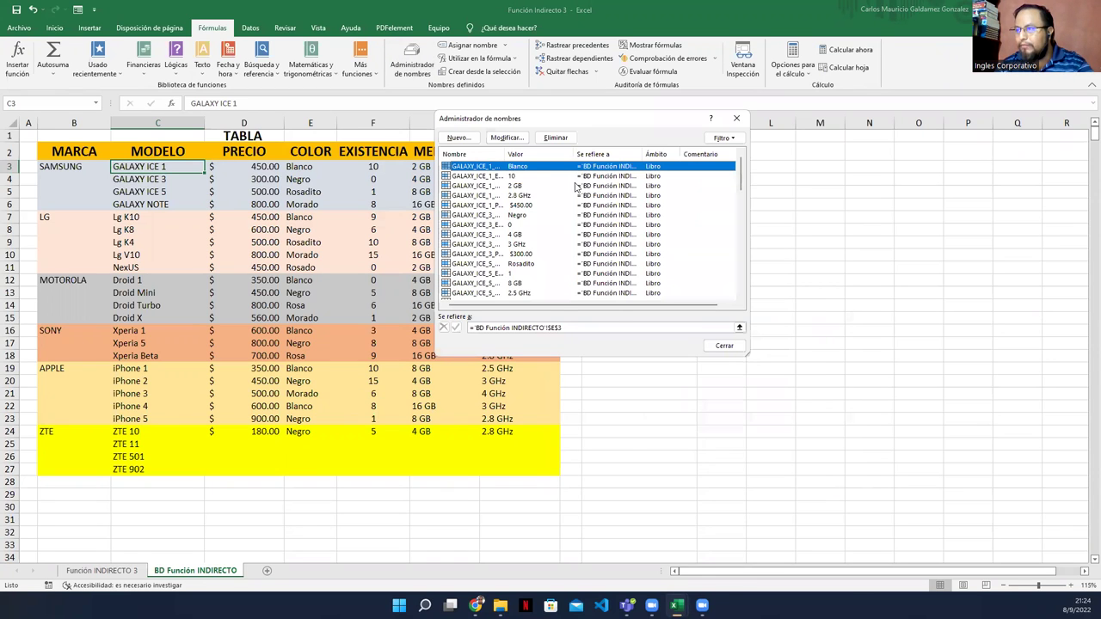
{"action": "double_click", "coordinate": [508, 159]}
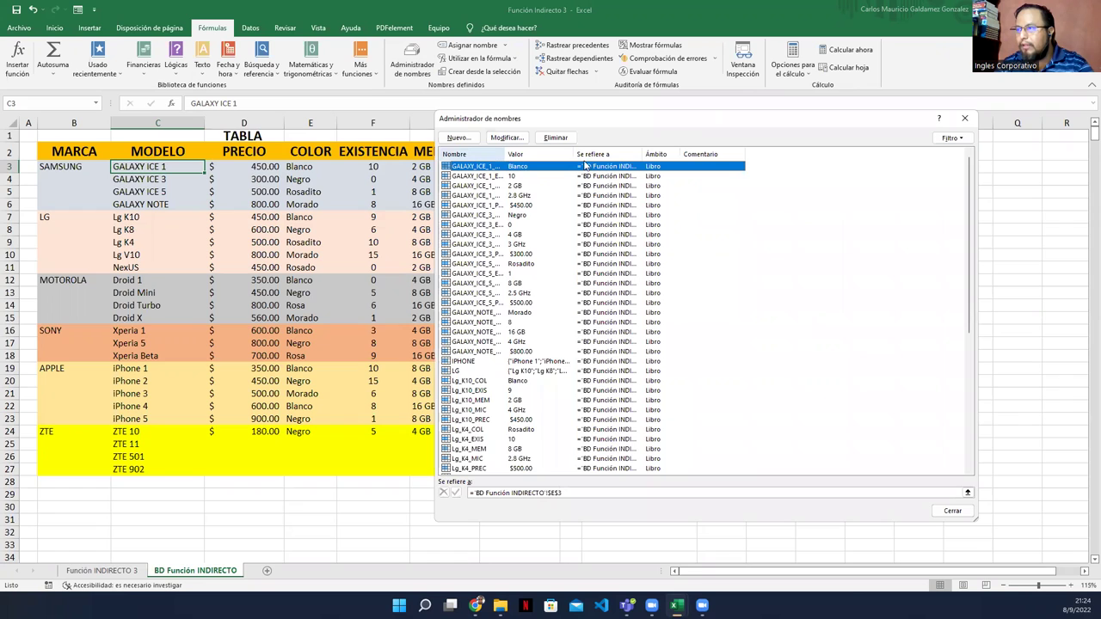
{"action": "left_click_drag", "start_coordinate": [626, 172], "coordinate": [699, 198]}
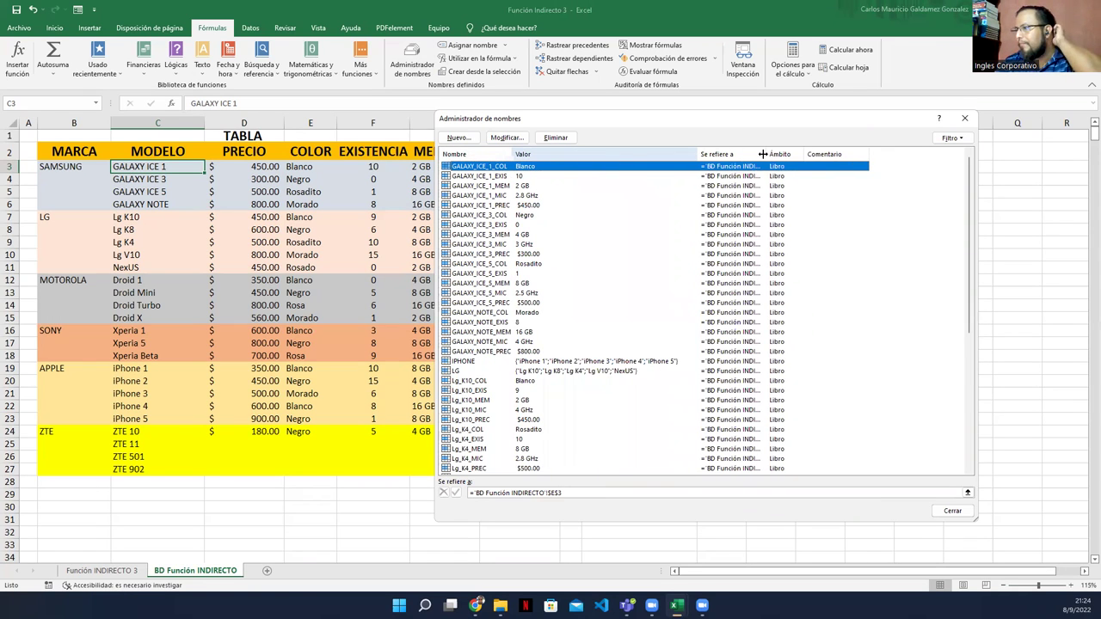
{"action": "double_click", "coordinate": [763, 154]}
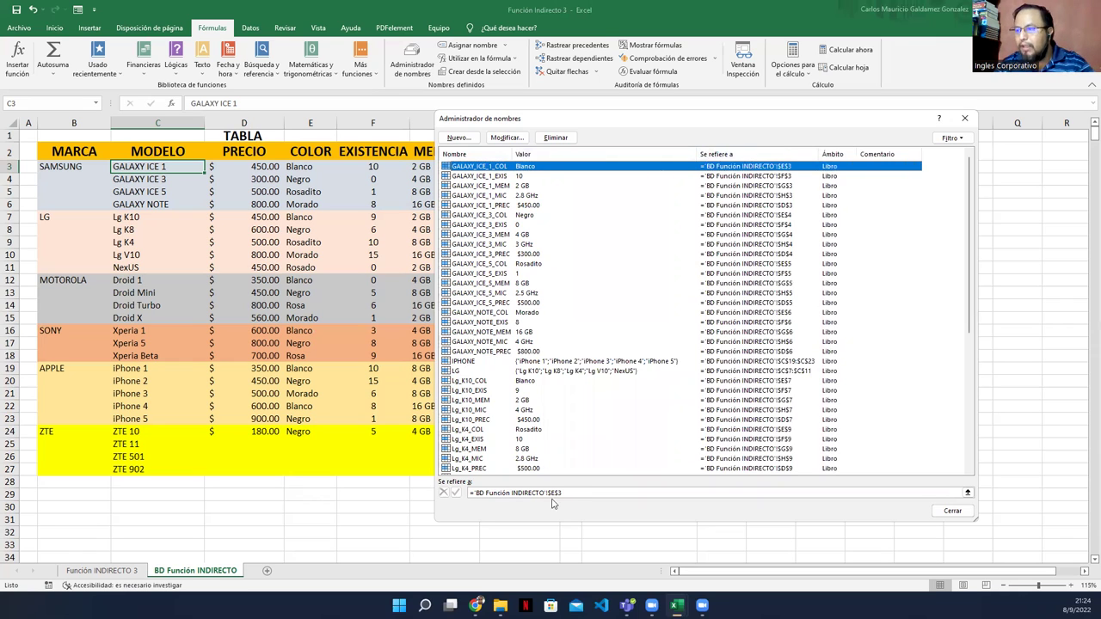
Step: Inspect the cell range that the IPHONE name refers to among the APPLE models in the phone table
{"action": "left_click", "coordinate": [525, 361]}
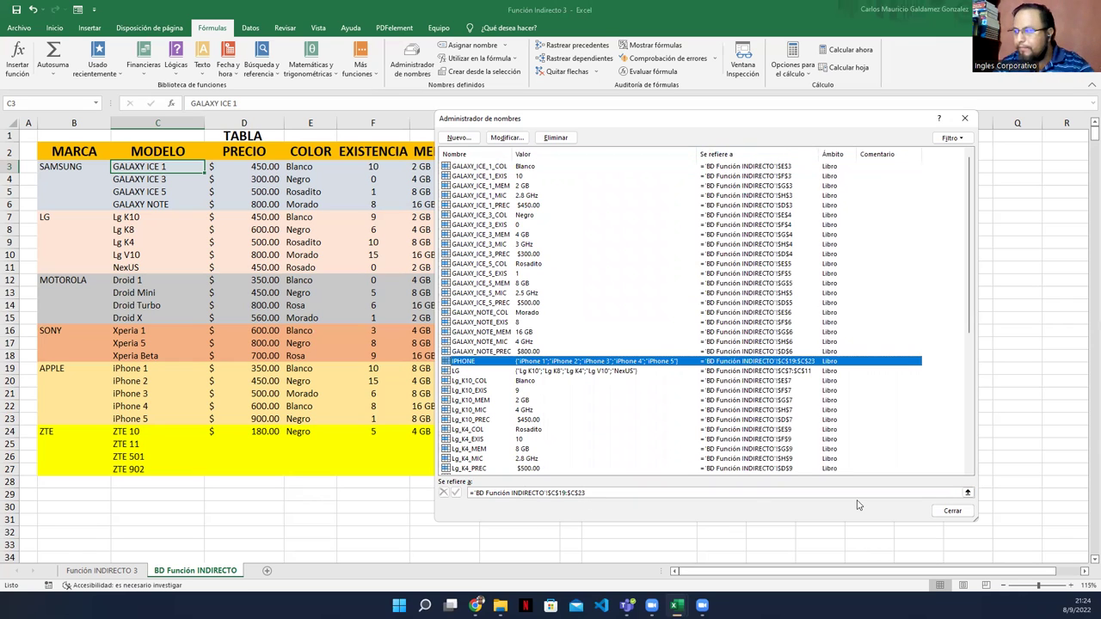
{"action": "left_click", "coordinate": [967, 494]}
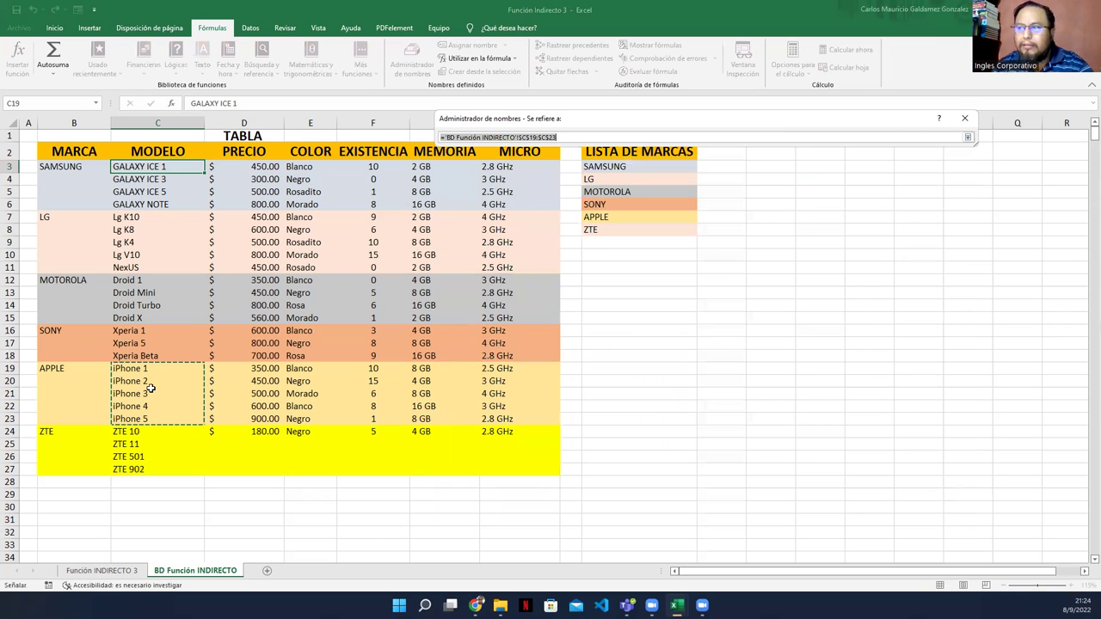
{"action": "key", "text": "Return"}
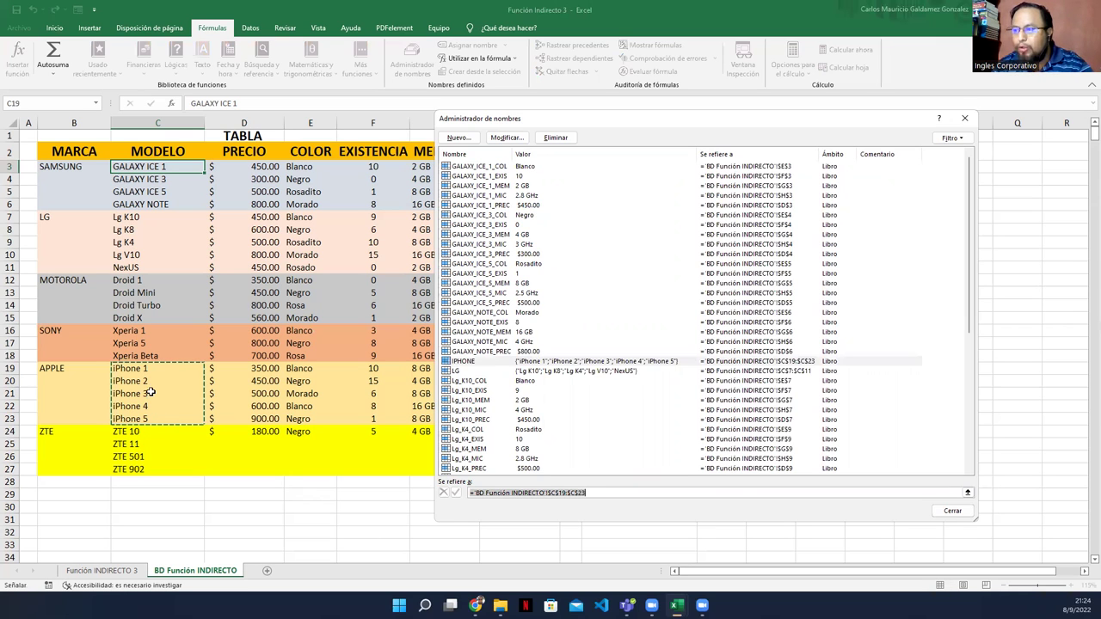
{"action": "left_click", "coordinate": [150, 392]}
{"action": "left_click_drag", "start_coordinate": [141, 369], "coordinate": [144, 417]}
{"action": "key", "text": "Return"}
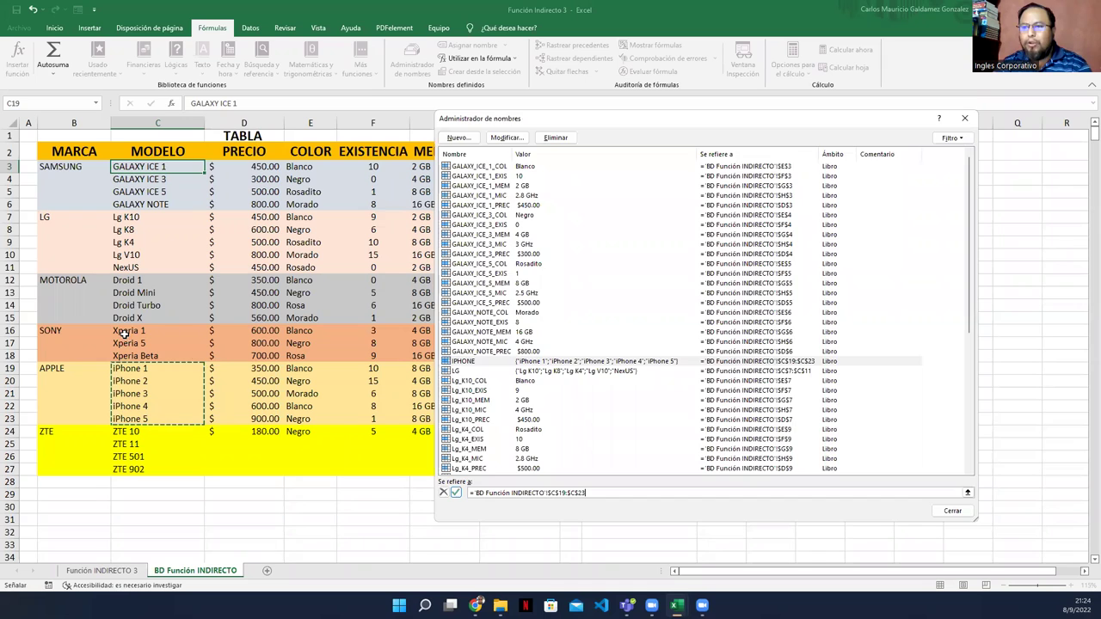
{"action": "left_click_drag", "start_coordinate": [124, 334], "coordinate": [125, 354]}
{"action": "key", "text": "Return"}
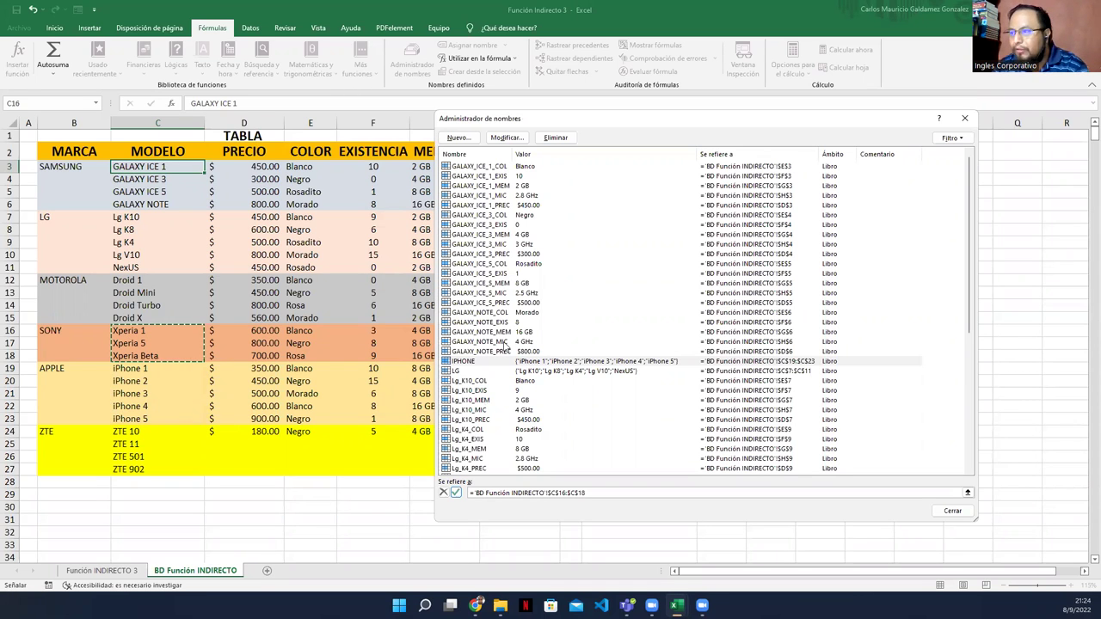
{"action": "scroll", "coordinate": [488, 375], "scroll_direction": "down", "scroll_amount": 2}
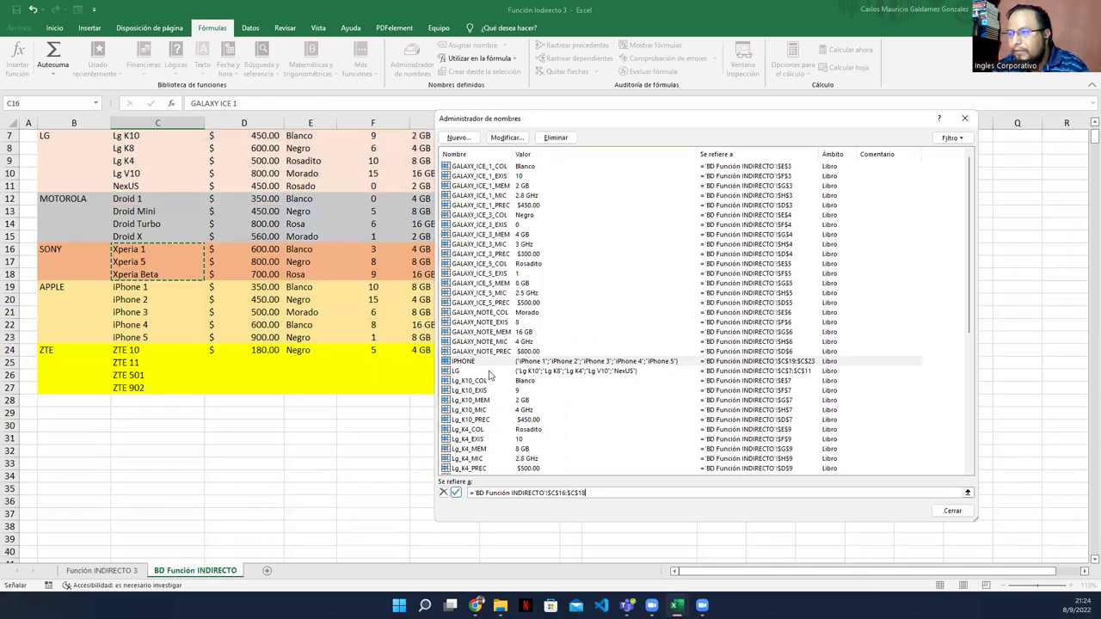
{"action": "left_click", "coordinate": [489, 374]}
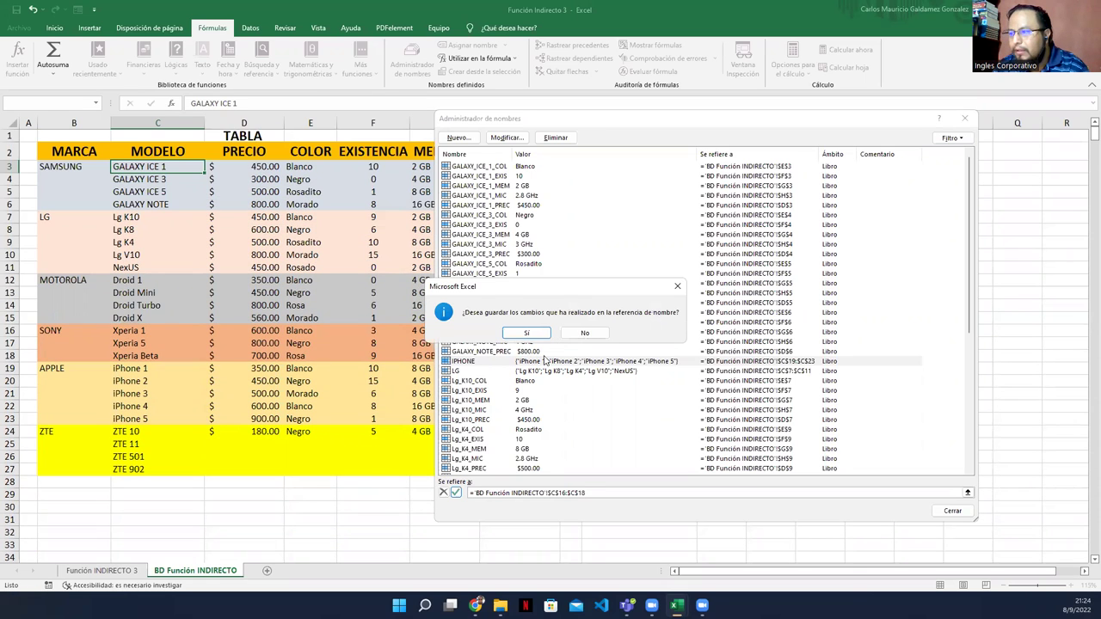
{"action": "key", "text": "Return"}
Step: Inspect the cell range that the SONY name refers to in the list of defined names
{"action": "scroll", "coordinate": [497, 430], "scroll_direction": "down", "scroll_amount": 5}
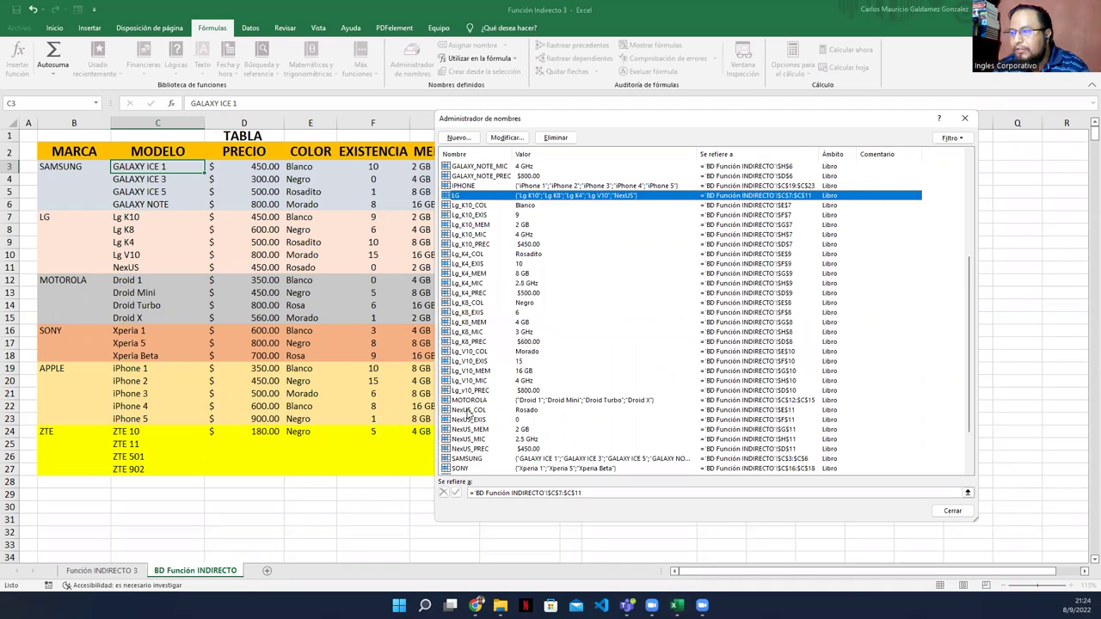
{"action": "scroll", "coordinate": [481, 417], "scroll_direction": "down", "scroll_amount": 2}
{"action": "left_click", "coordinate": [582, 410]}
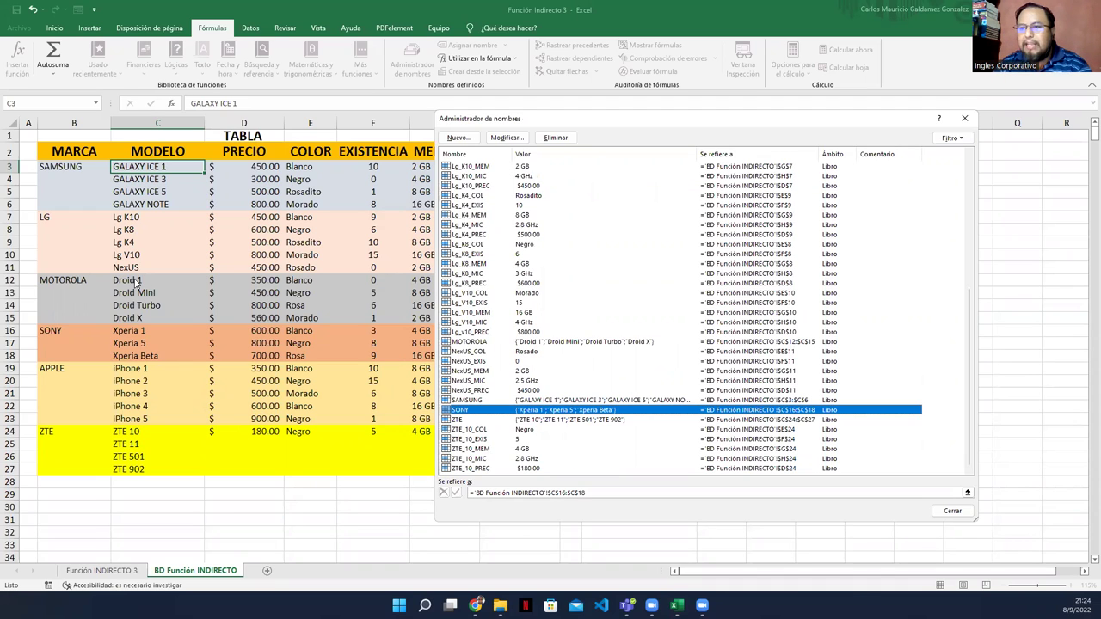
{"action": "left_click", "coordinate": [568, 496]}
{"action": "key", "text": "BackSpace"}
{"action": "type", "text": "2"}
{"action": "left_click", "coordinate": [135, 317]}
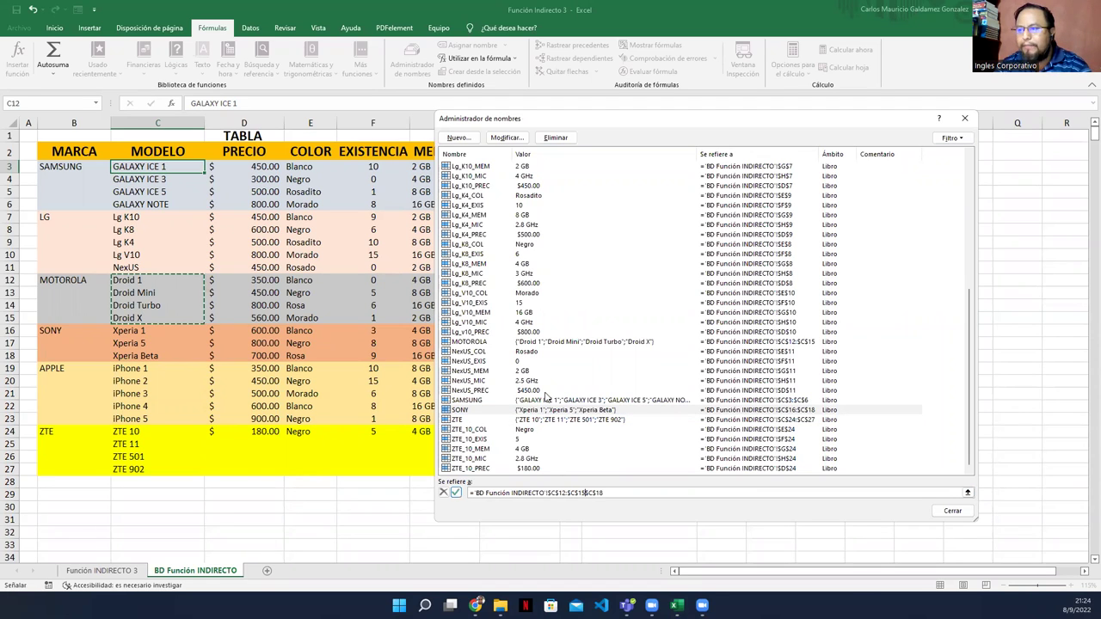
{"action": "scroll", "coordinate": [603, 413], "scroll_direction": "down", "scroll_amount": 2}
{"action": "scroll", "coordinate": [968, 422], "scroll_direction": "up", "scroll_amount": 2}
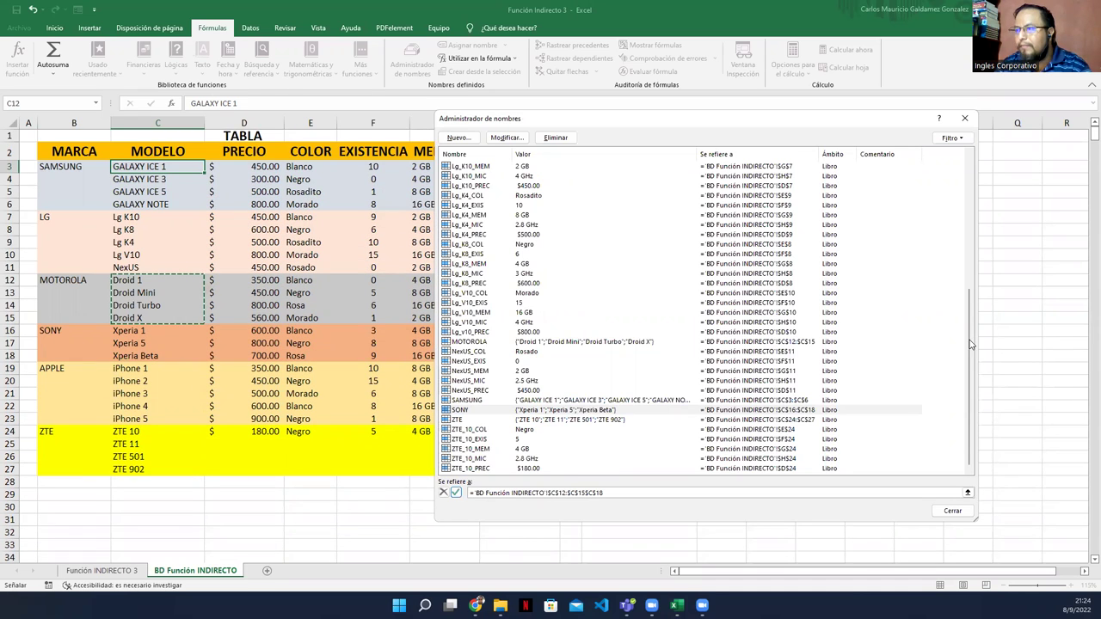
{"action": "scroll", "coordinate": [971, 361], "scroll_direction": "up", "scroll_amount": 8}
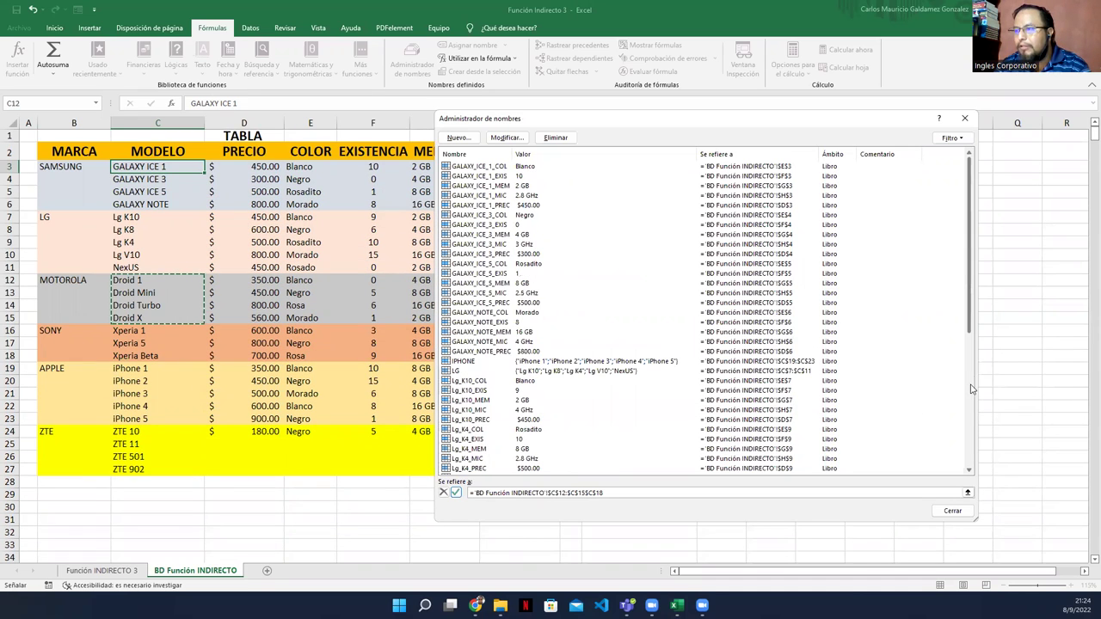
{"action": "scroll", "coordinate": [971, 389], "scroll_direction": "down", "scroll_amount": 8}
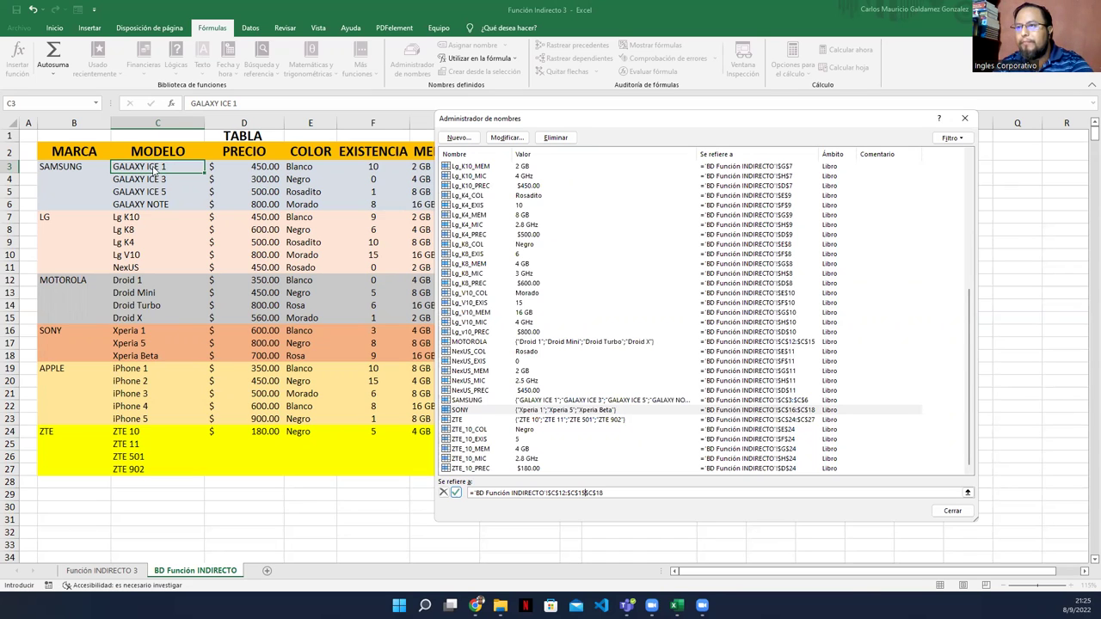
{"action": "key", "text": "Escape"}
{"action": "key", "text": "Escape"}
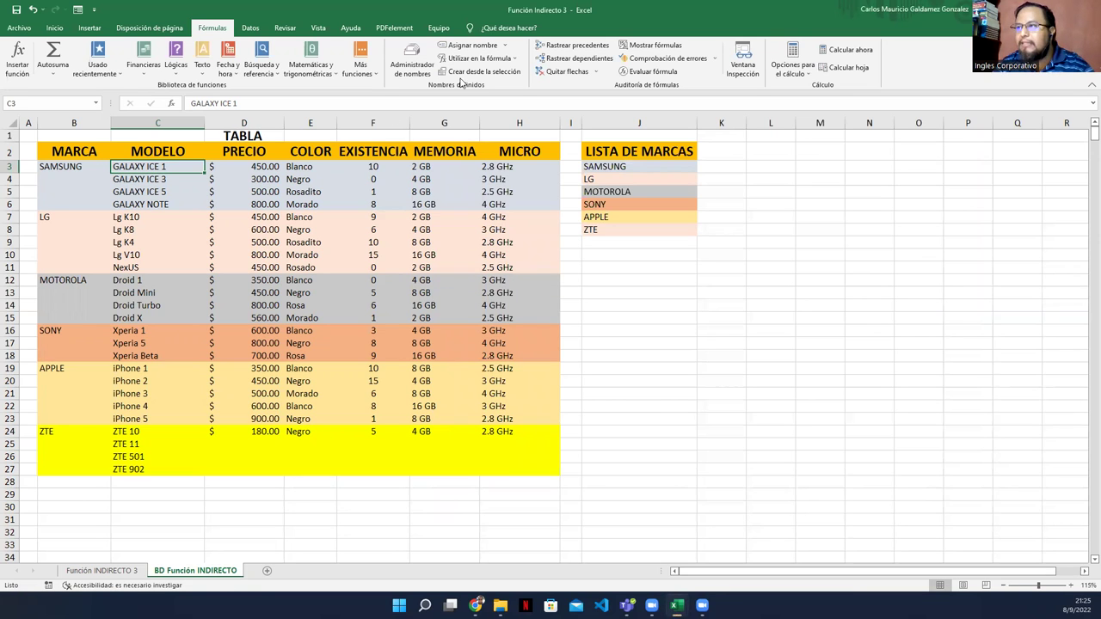
Step: Reopen the Name Manager with a wider name column and inspect the GALAXY_ICE_1 price, colour, memory, processor and stock names
{"action": "left_click", "coordinate": [413, 64]}
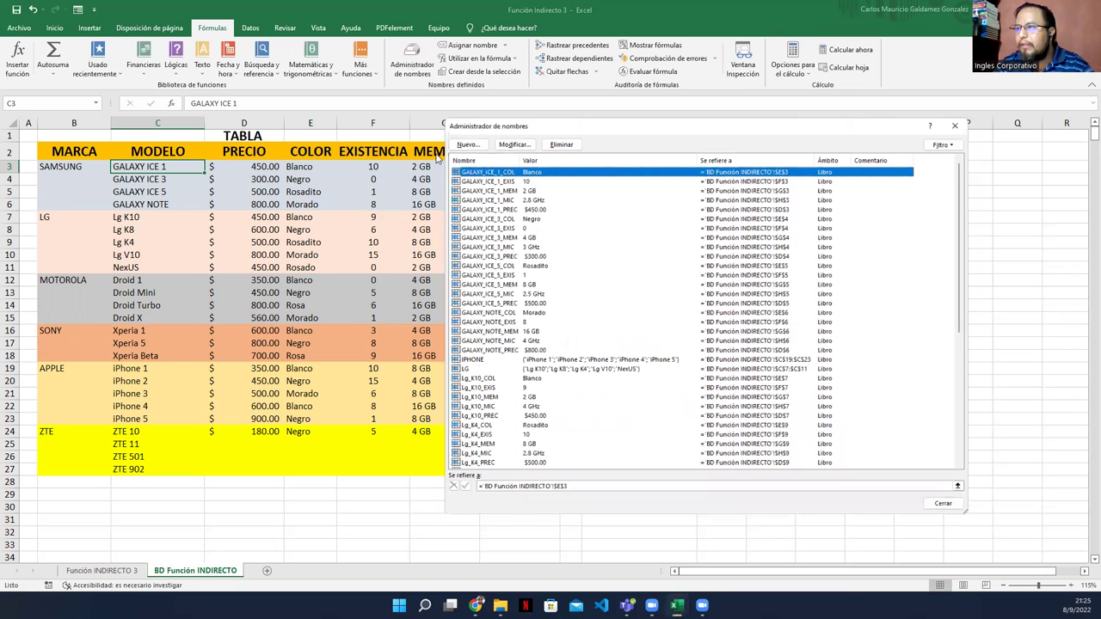
{"action": "left_click_drag", "start_coordinate": [530, 155], "coordinate": [558, 159]}
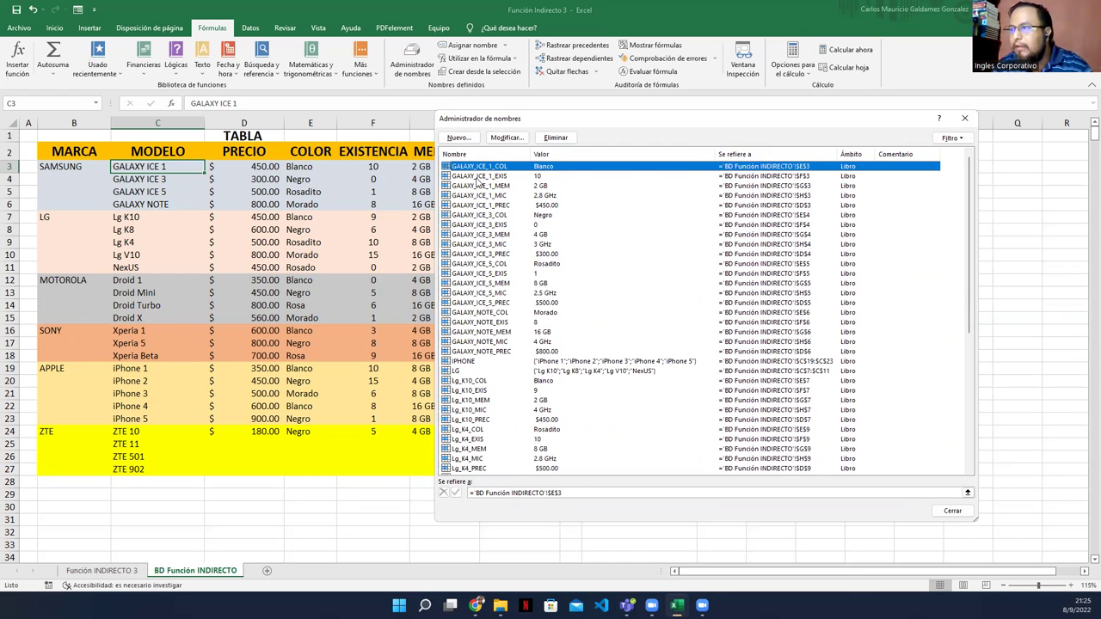
{"action": "left_click", "coordinate": [509, 207]}
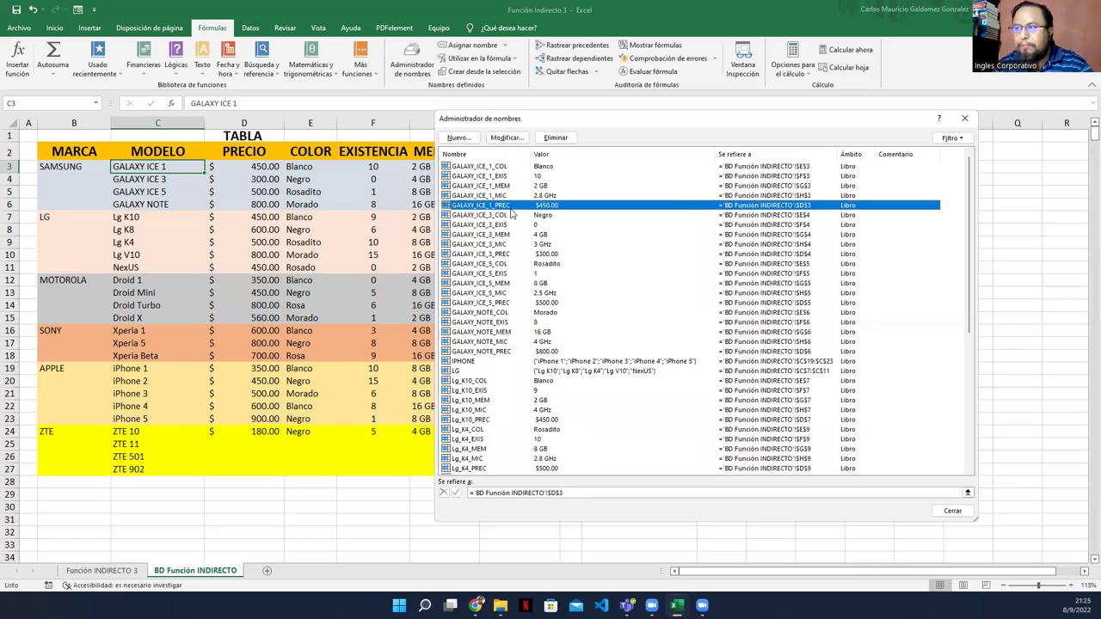
{"action": "left_click", "coordinate": [512, 168]}
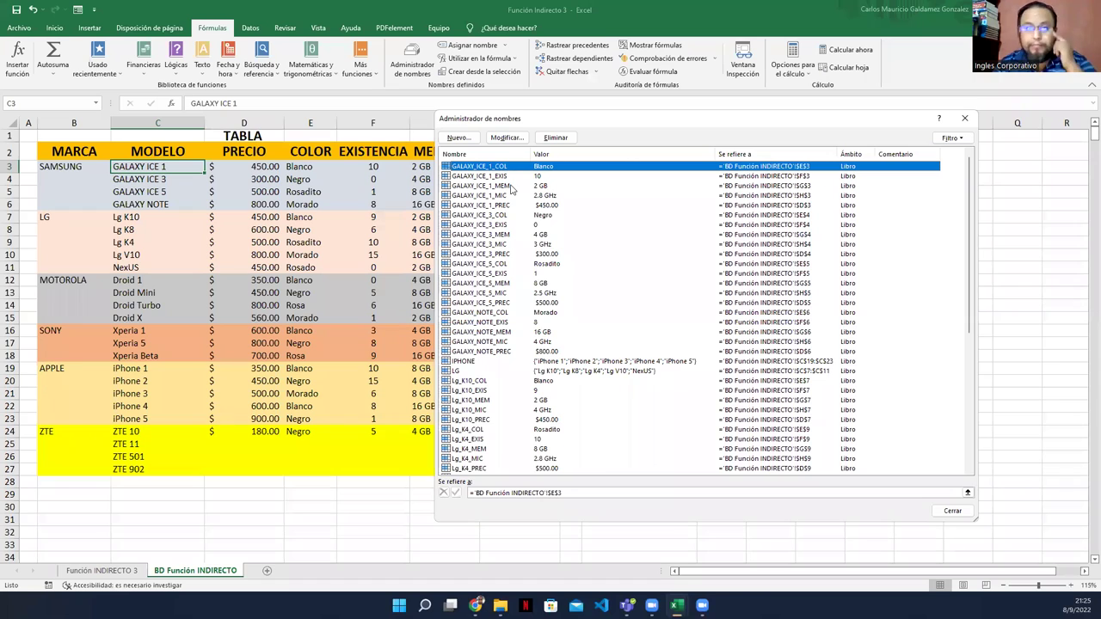
{"action": "left_click", "coordinate": [512, 186]}
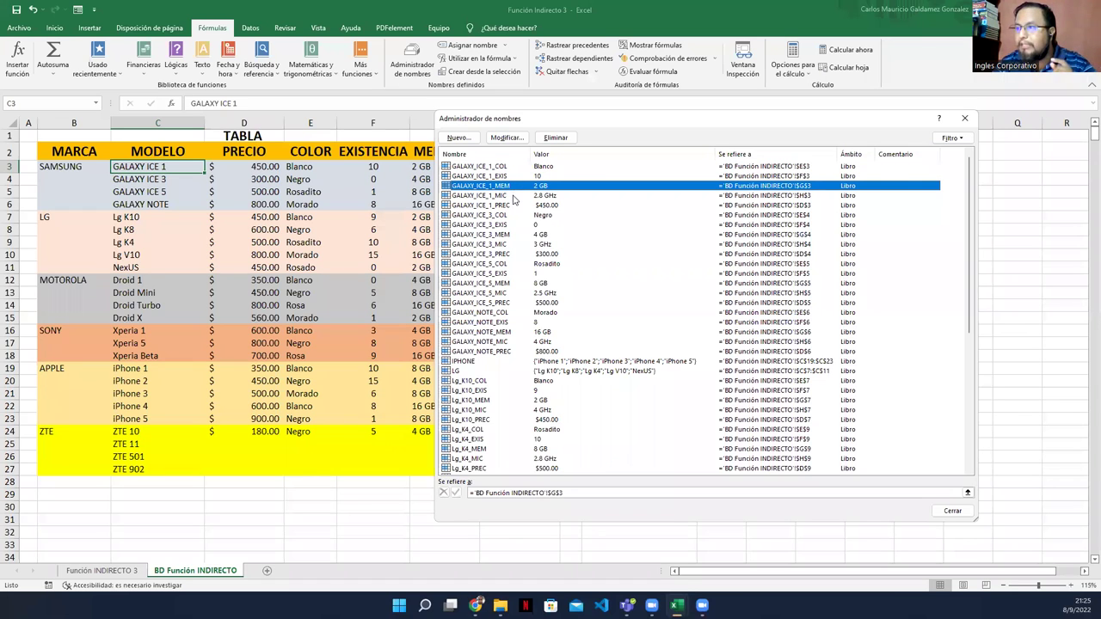
{"action": "key", "text": "Down"}
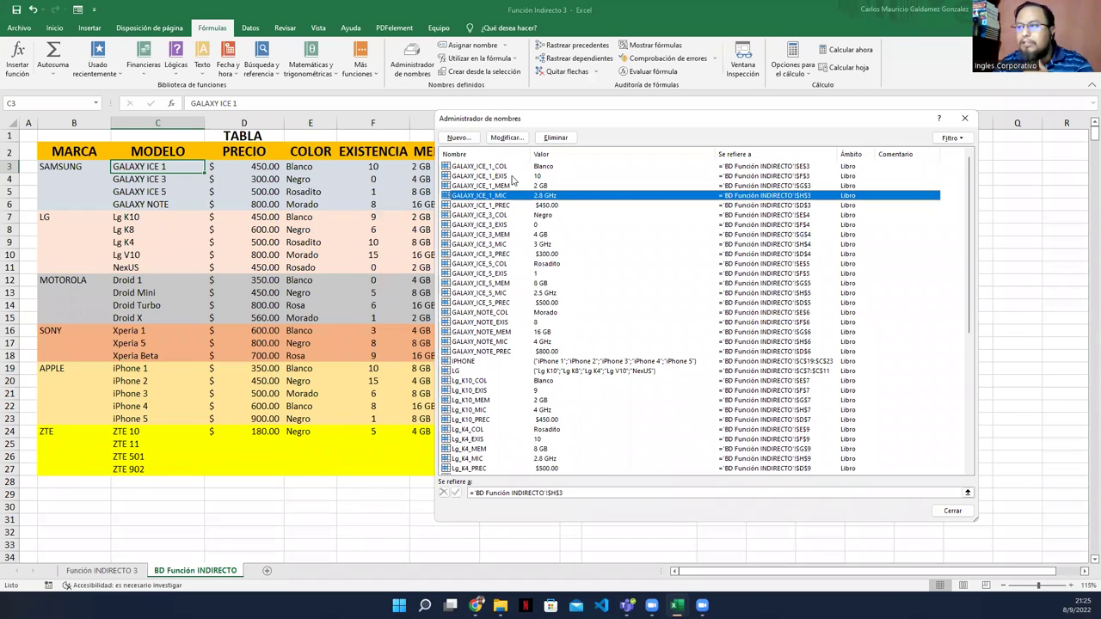
{"action": "key", "text": "Up"}
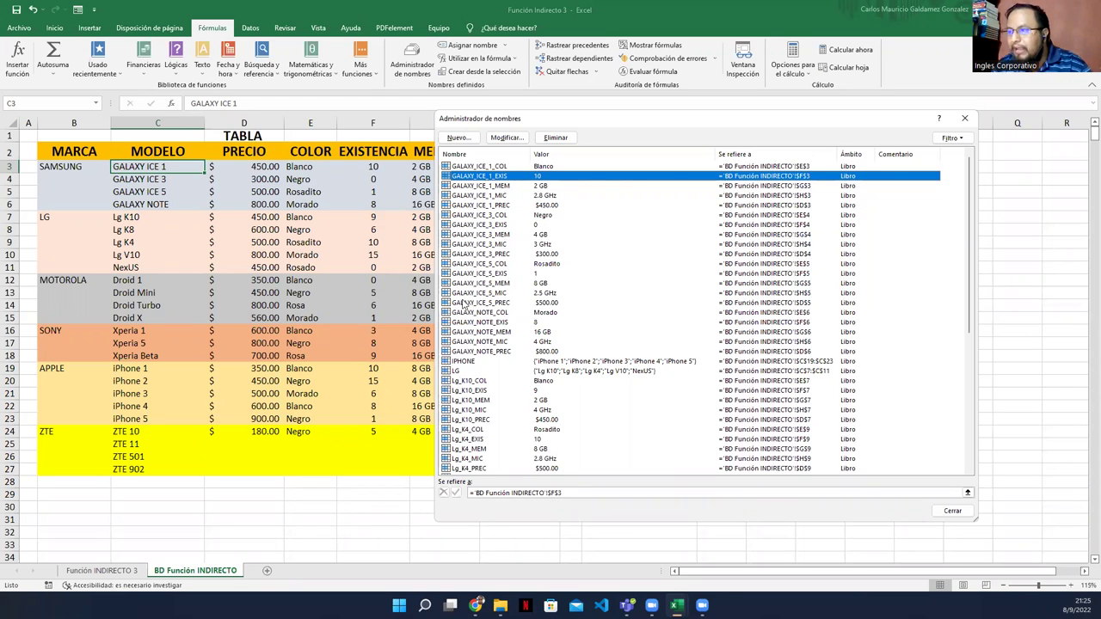
Step: Sort the defined names in descending alphabetical order and look through the whole list
{"action": "left_click", "coordinate": [474, 156]}
{"action": "scroll", "coordinate": [508, 314], "scroll_direction": "down", "scroll_amount": 1}
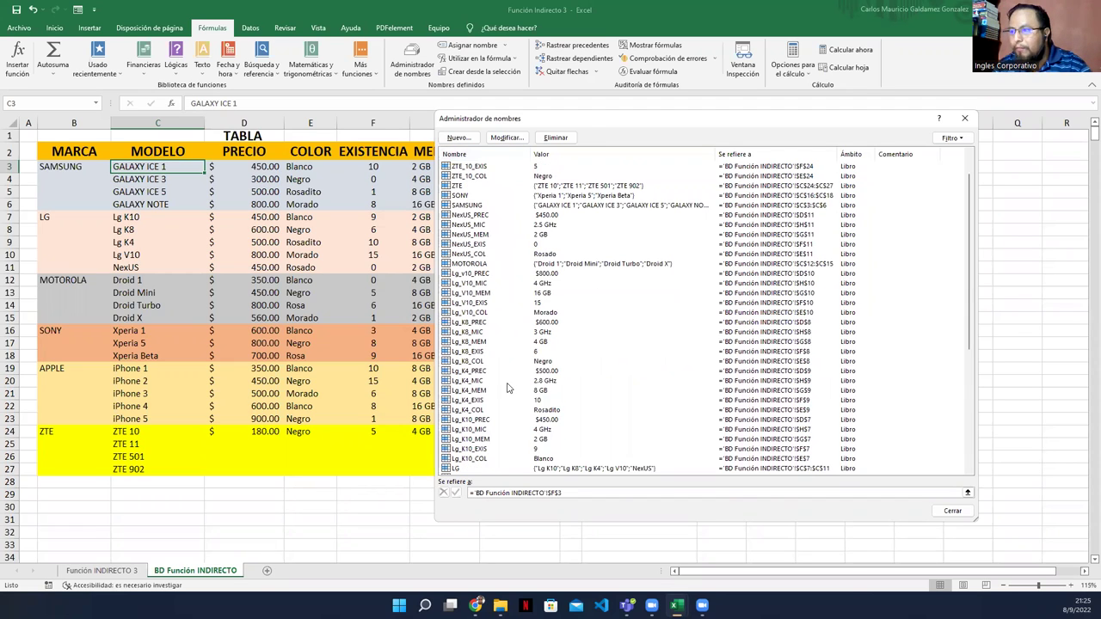
{"action": "scroll", "coordinate": [446, 366], "scroll_direction": "down", "scroll_amount": 7}
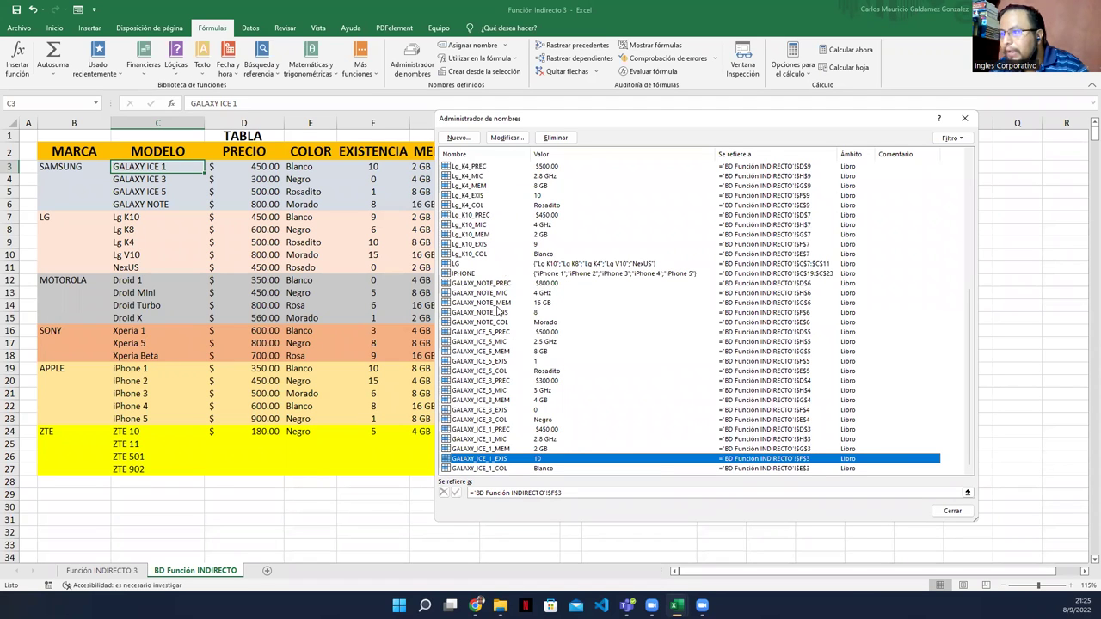
{"action": "scroll", "coordinate": [499, 308], "scroll_direction": "up", "scroll_amount": 4}
{"action": "scroll", "coordinate": [502, 307], "scroll_direction": "up", "scroll_amount": 4}
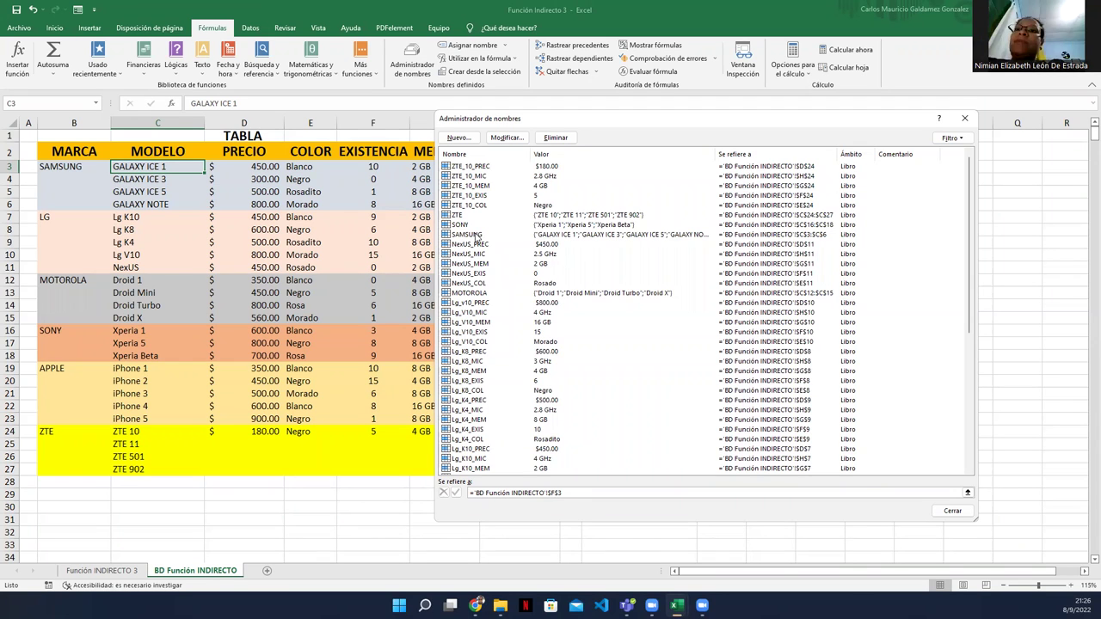
Step: Inspect the references of the SAMSUNG and GALAXY_NOTE_PREC names, and close the Name Manager
{"action": "left_click", "coordinate": [545, 238]}
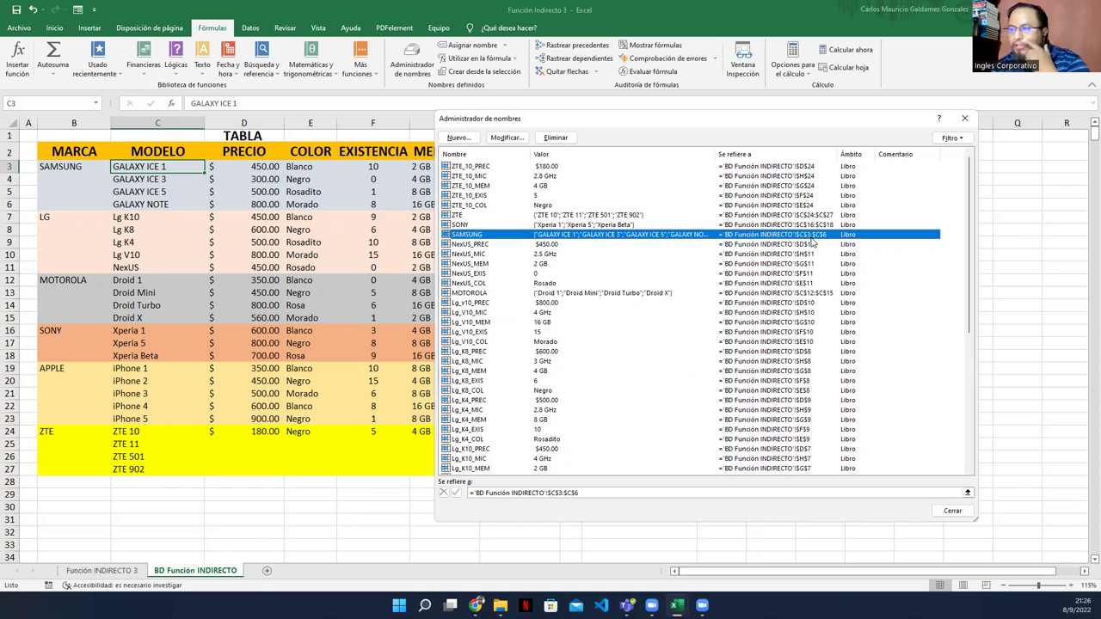
{"action": "scroll", "coordinate": [503, 370], "scroll_direction": "down", "scroll_amount": 5}
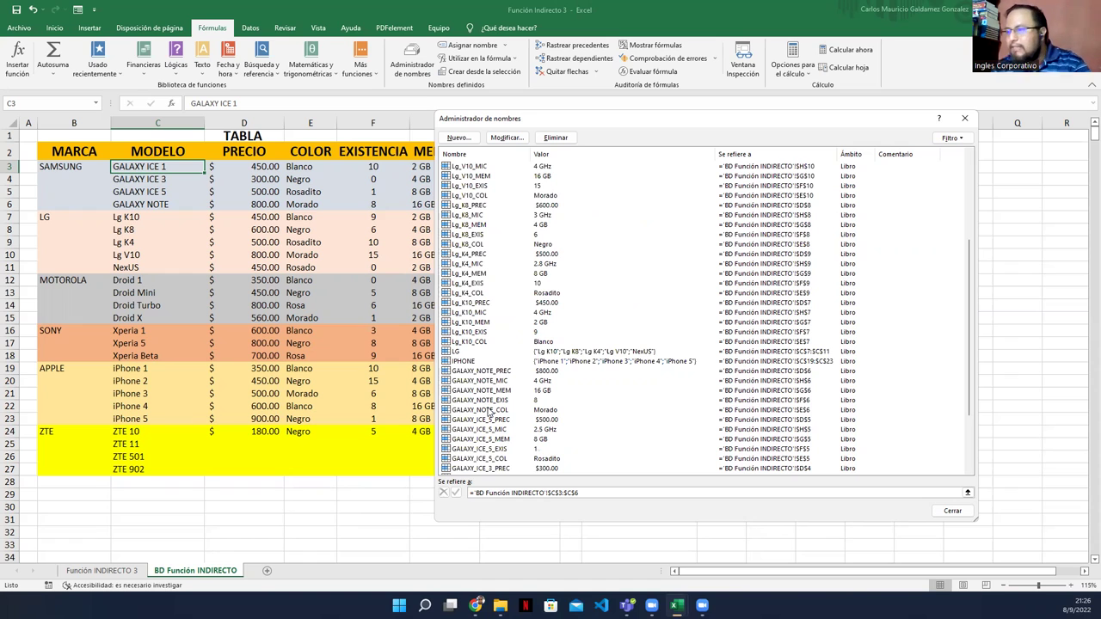
{"action": "left_click", "coordinate": [476, 373]}
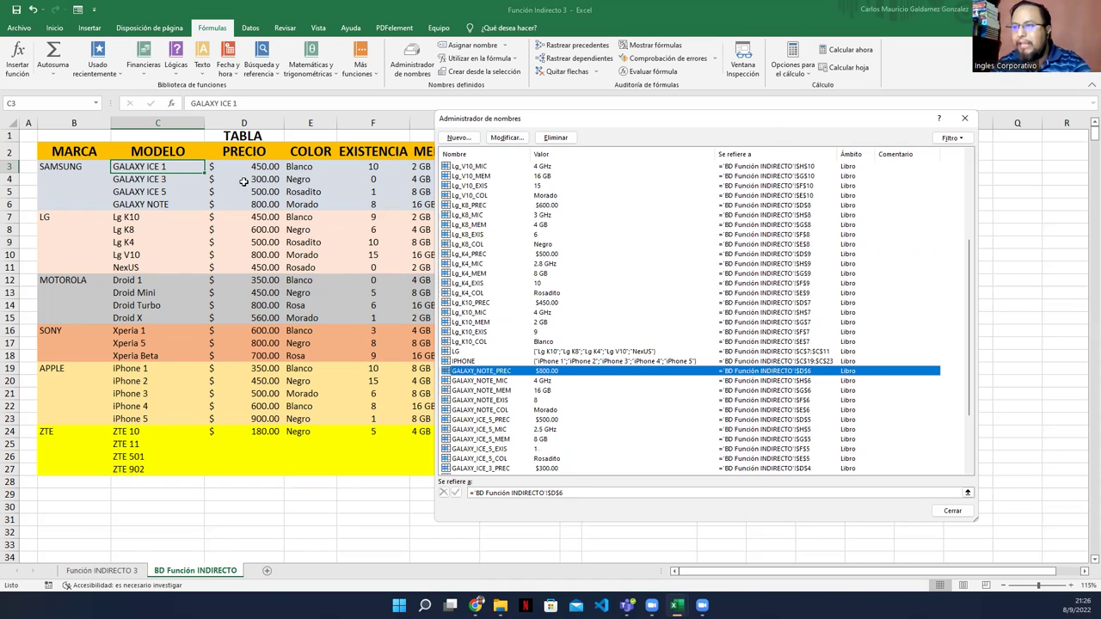
{"action": "key", "text": "Escape"}
Step: Check the defined names of the Samsung price cells D3 to D6 and of the GALAXY ICE 1 and GALAXY ICE 3 colour cells
{"action": "key", "text": "Right"}
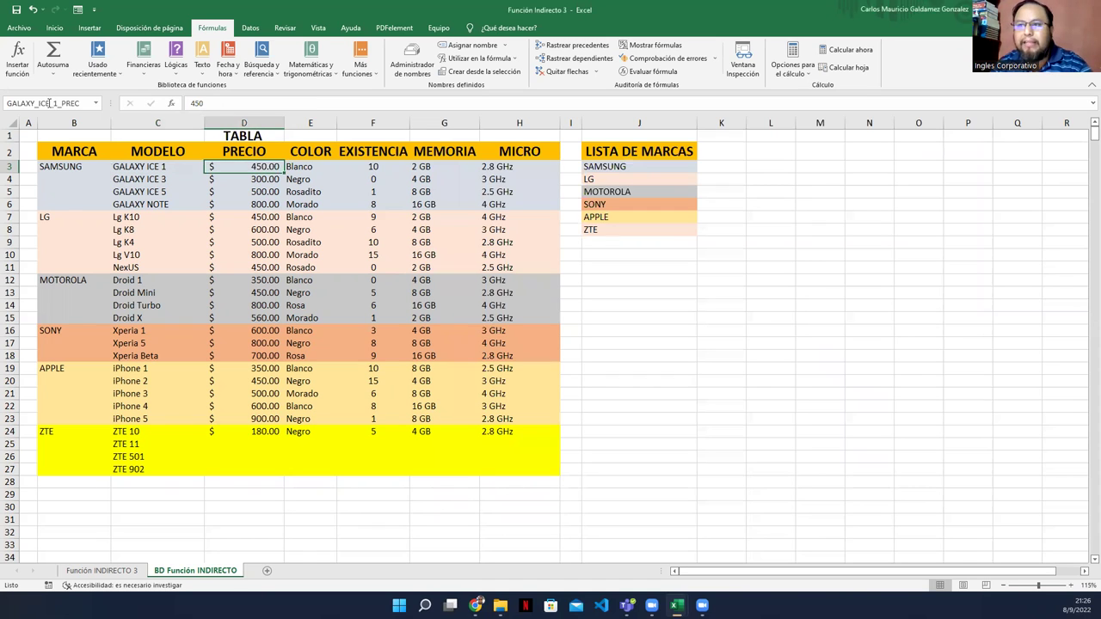
{"action": "left_click", "coordinate": [49, 102]}
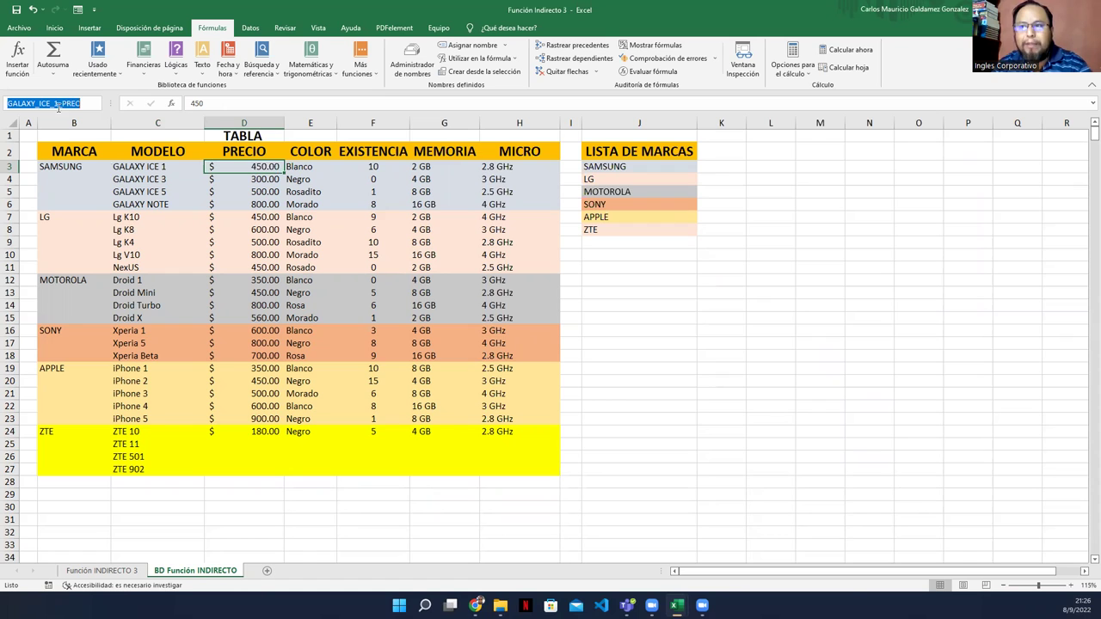
{"action": "left_click", "coordinate": [243, 184]}
{"action": "left_click", "coordinate": [241, 196]}
{"action": "left_click", "coordinate": [242, 206]}
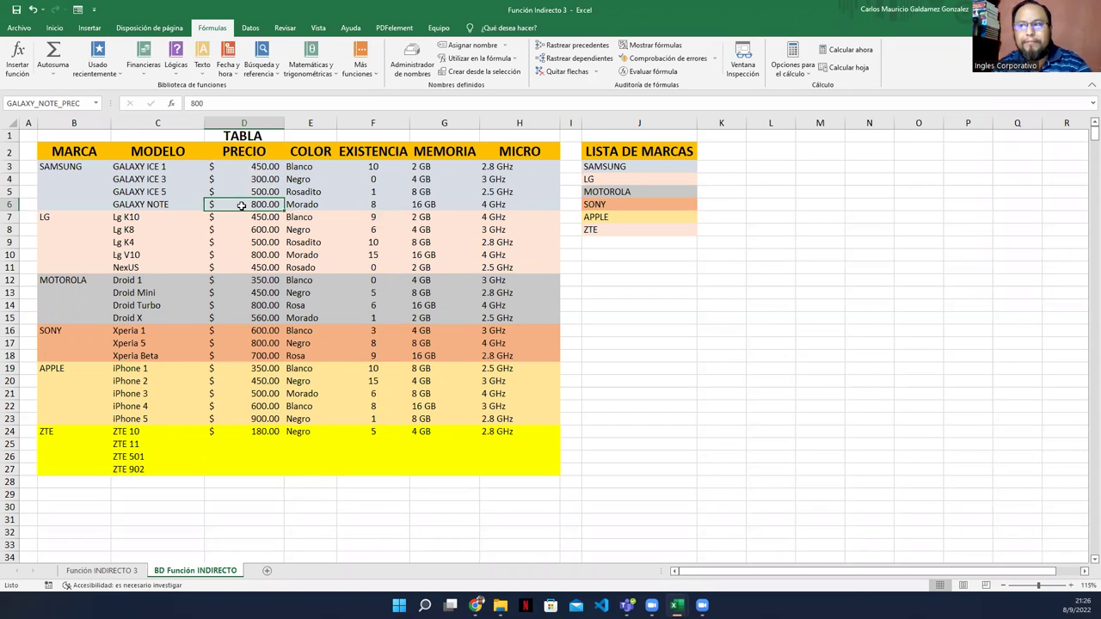
{"action": "left_click", "coordinate": [308, 165]}
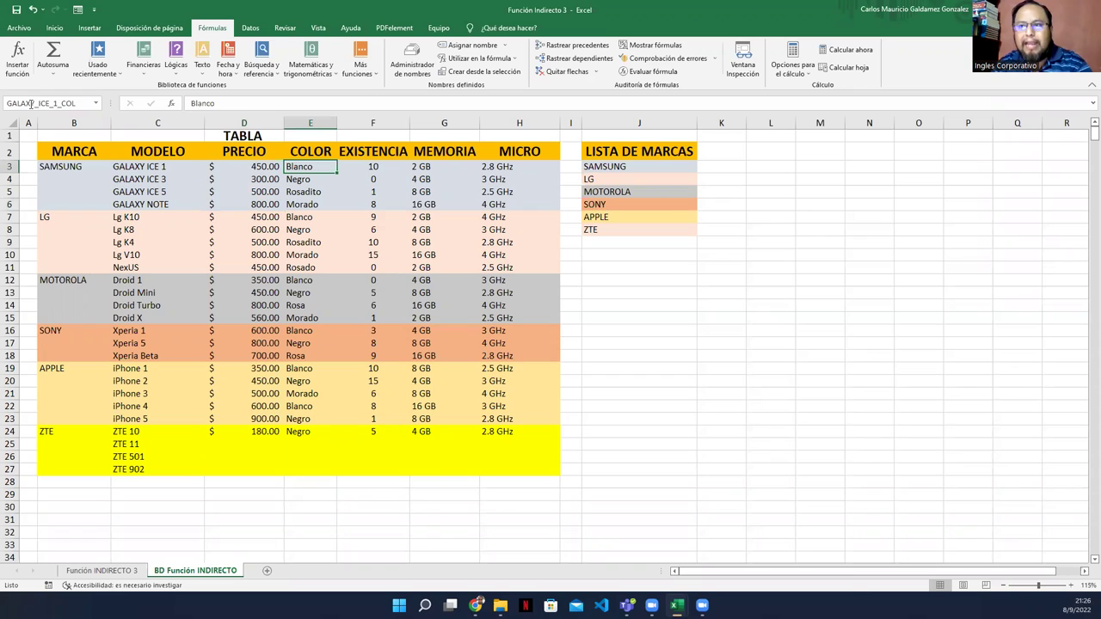
{"action": "left_click", "coordinate": [293, 182]}
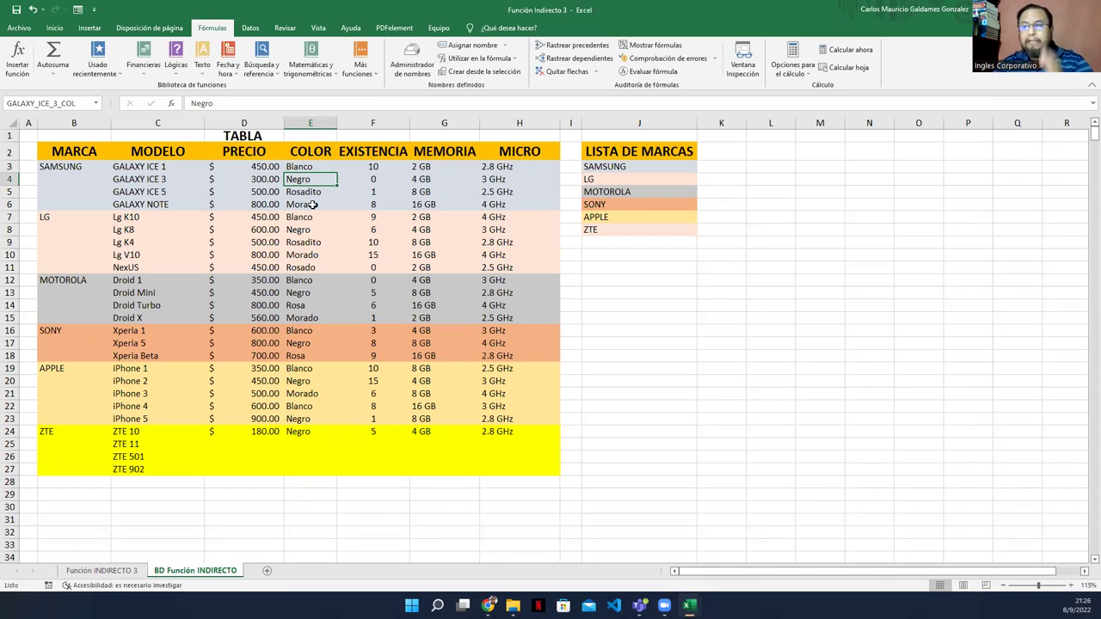
Step: Check whether the Droid Turbo price, the Sony models with their prices, and the Xperia 5 colour carry defined names
{"action": "left_click", "coordinate": [231, 305]}
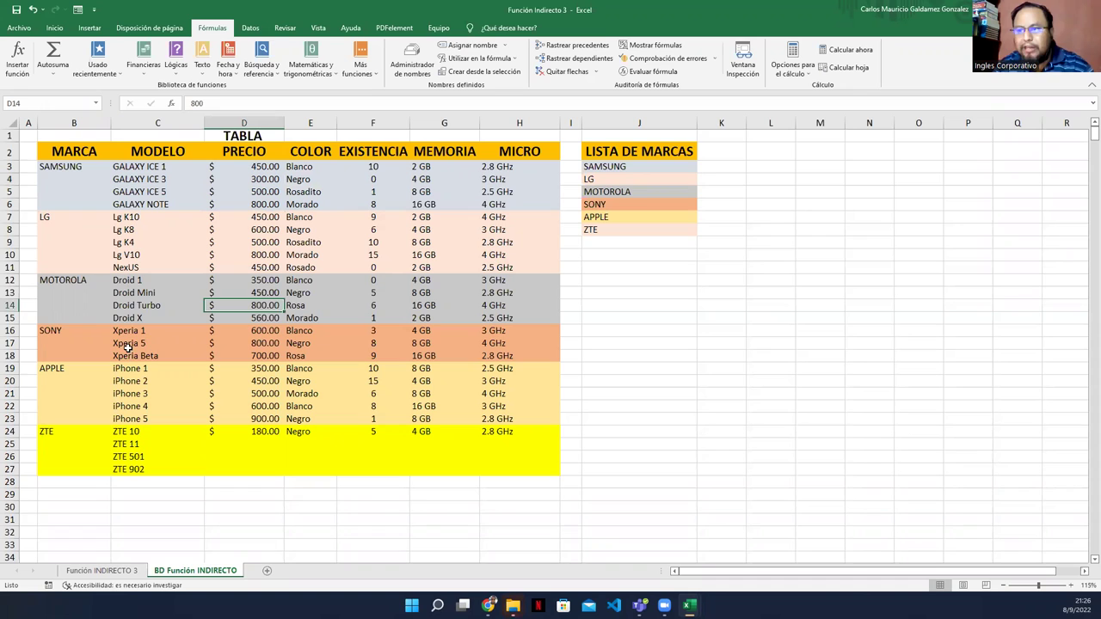
{"action": "left_click_drag", "start_coordinate": [126, 333], "coordinate": [273, 355]}
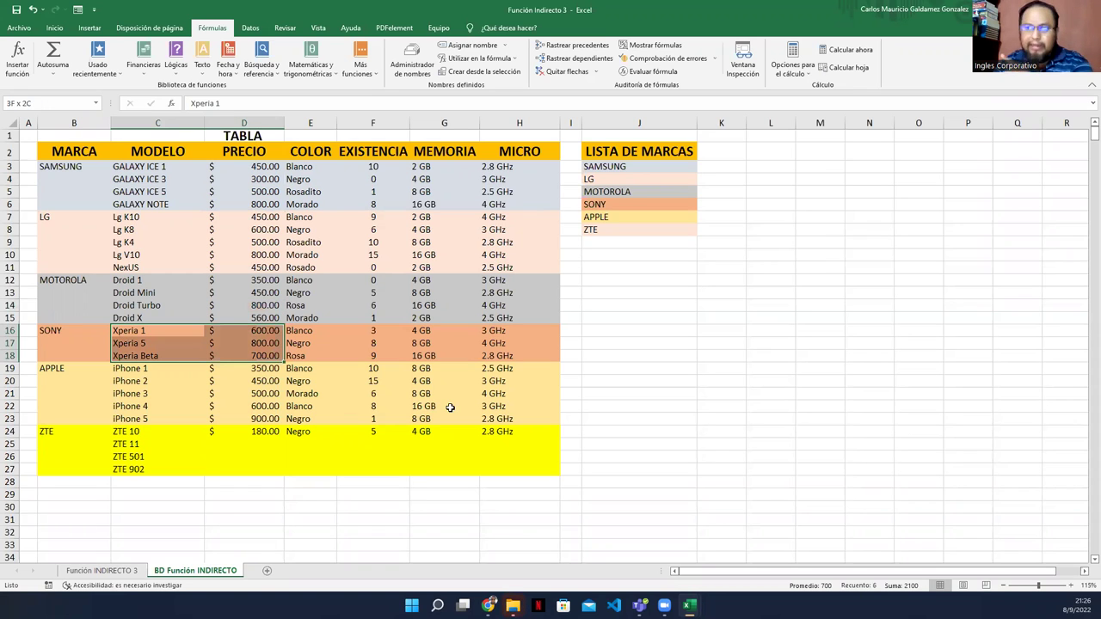
{"action": "left_click", "coordinate": [308, 346]}
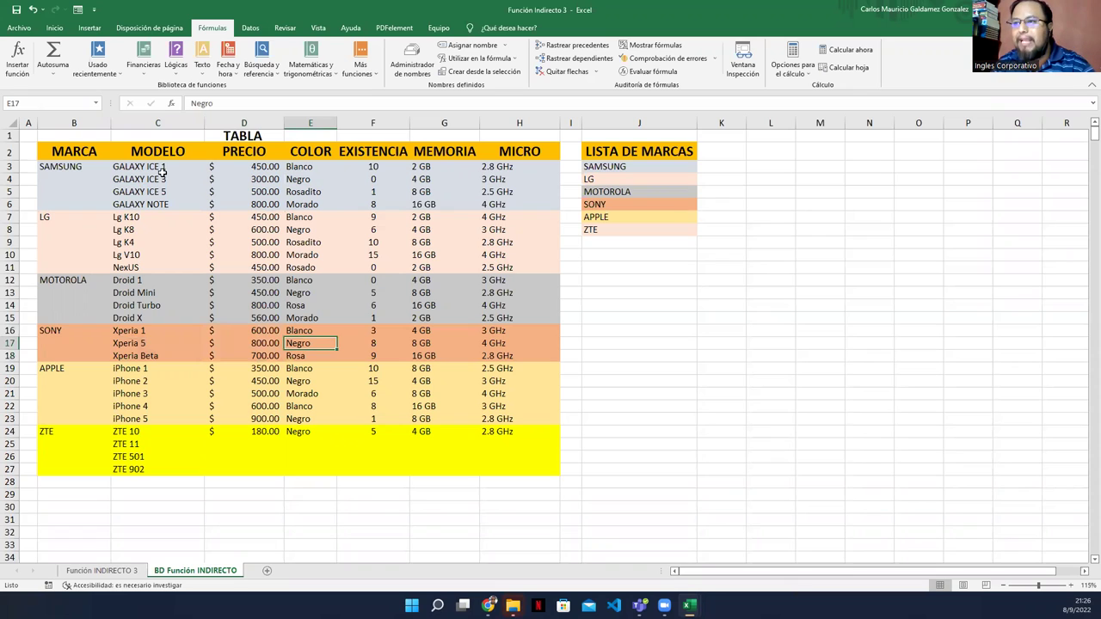
Step: Check the defined name of the LG model range C7:C11 and of individual model cells within it
{"action": "left_click_drag", "start_coordinate": [127, 217], "coordinate": [138, 267]}
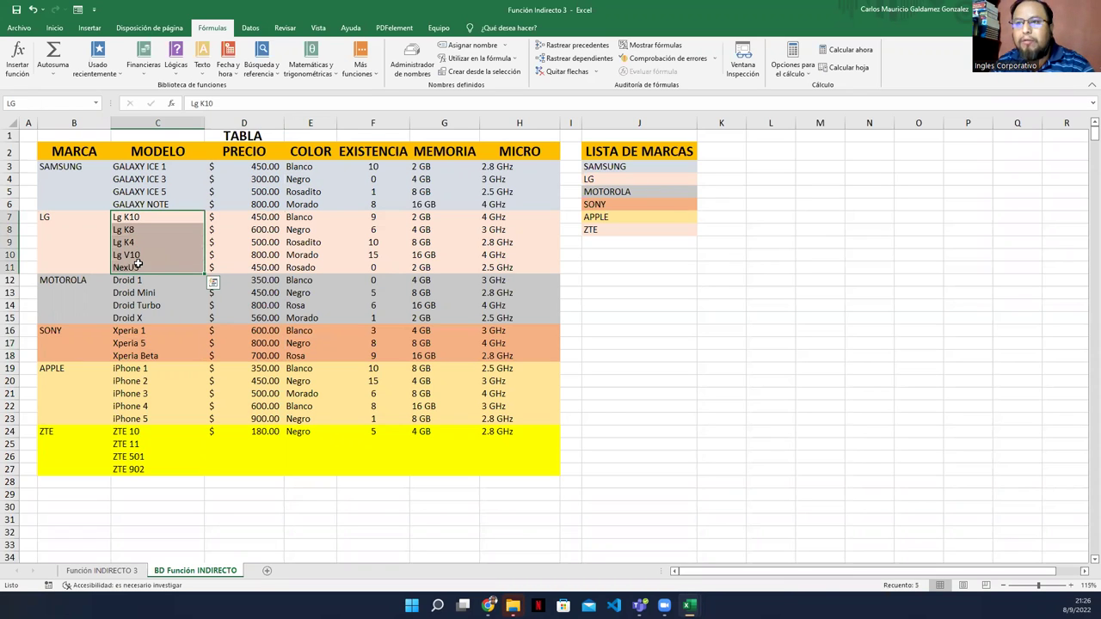
{"action": "left_click", "coordinate": [138, 267]}
{"action": "left_click", "coordinate": [142, 257]}
{"action": "left_click", "coordinate": [145, 242]}
{"action": "left_click", "coordinate": [146, 217]}
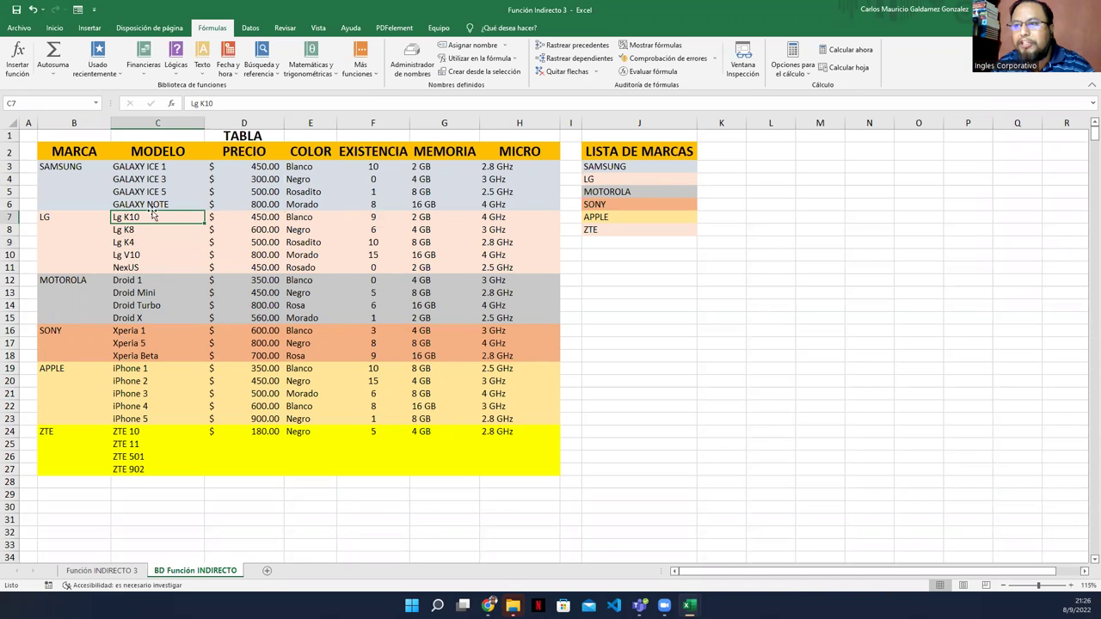
Step: Check the defined names of the LG price cells D7 to D11 and of the Droid 1 price cell
{"action": "left_click", "coordinate": [228, 218]}
{"action": "left_click", "coordinate": [234, 229]}
{"action": "left_click", "coordinate": [237, 242]}
{"action": "left_click", "coordinate": [237, 255]}
{"action": "left_click", "coordinate": [239, 267]}
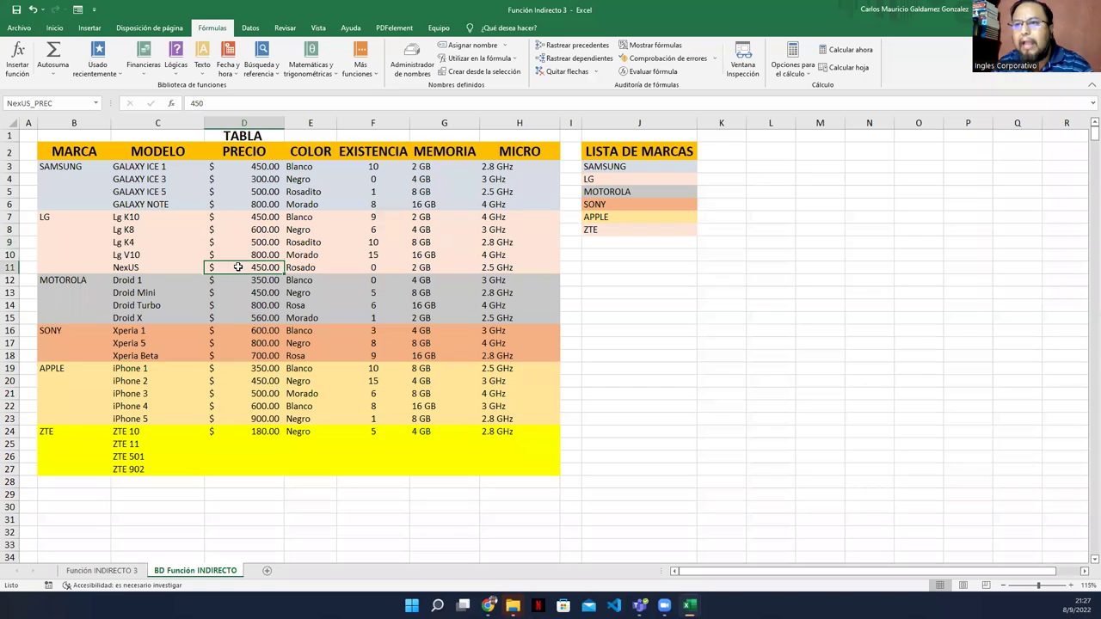
{"action": "left_click", "coordinate": [239, 280]}
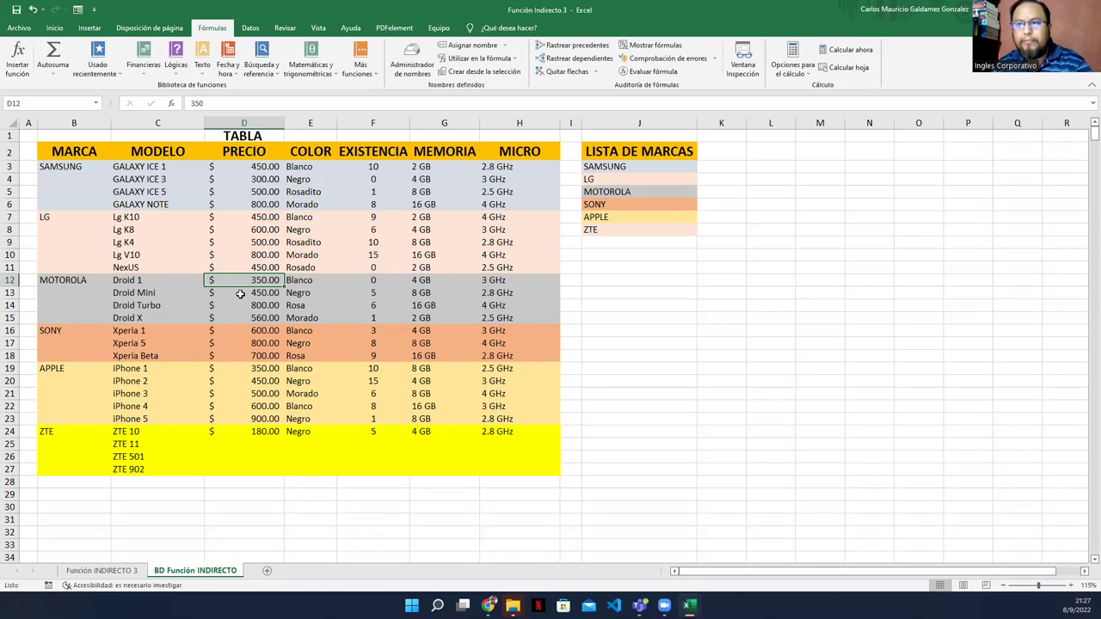
Step: Name the Droid 1 price cell D12 as Droid_1_Prec in the phone database sheet
{"action": "left_click", "coordinate": [59, 102]}
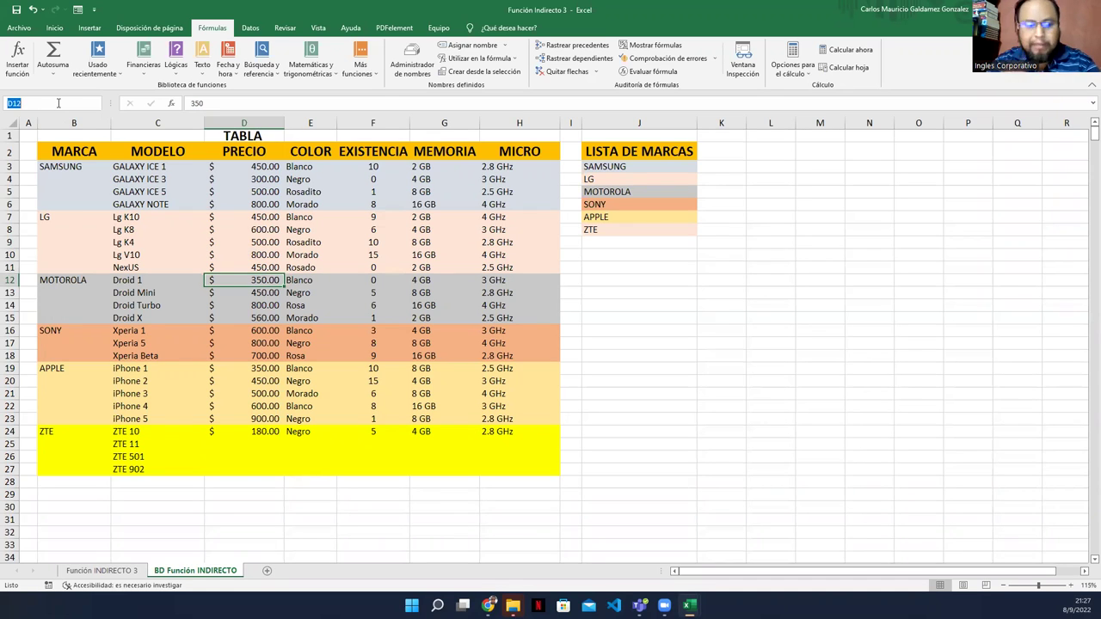
{"action": "type", "text": "Droid_1_Prec"}
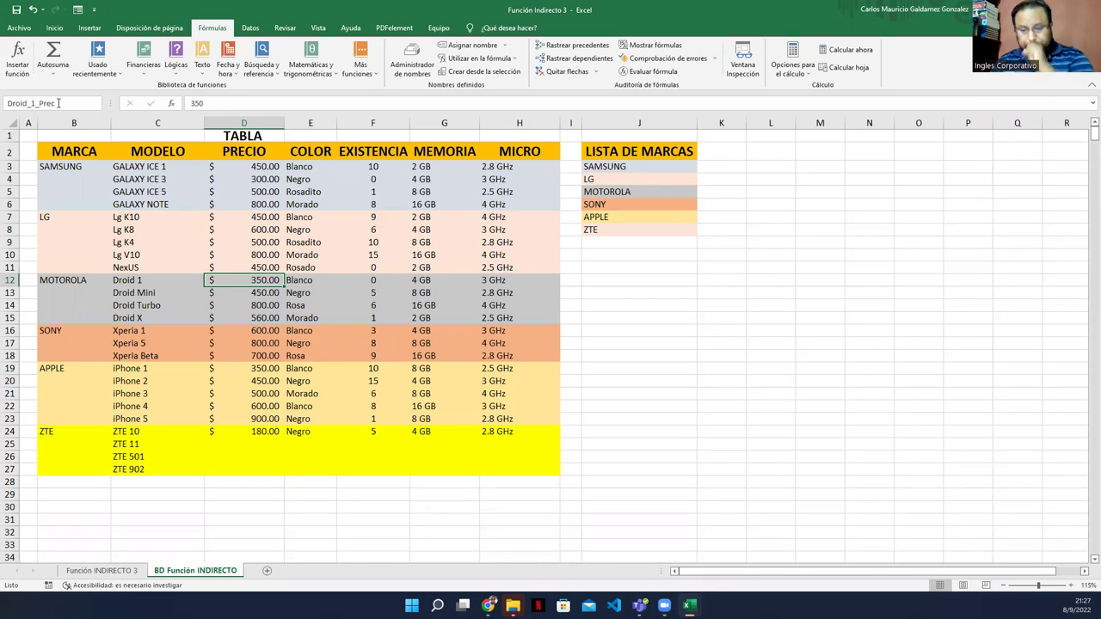
{"action": "key", "text": "Return"}
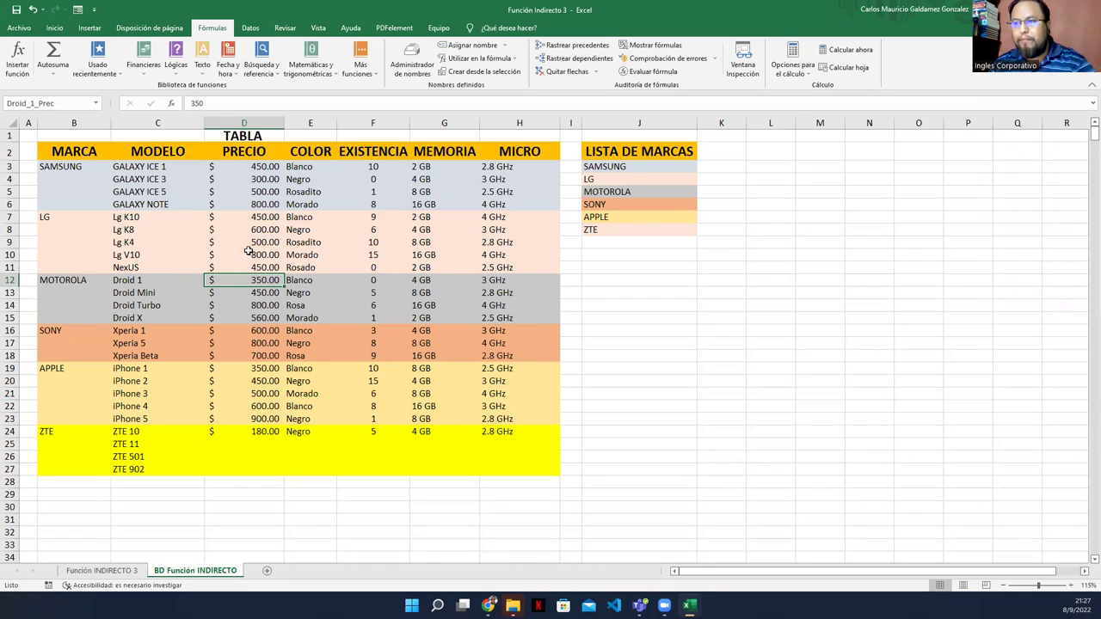
Step: Compare the defined names of the GALAXY ICE 3, GALAXY ICE 1, Lg K10 and Droid 1 price cells
{"action": "left_click", "coordinate": [248, 177]}
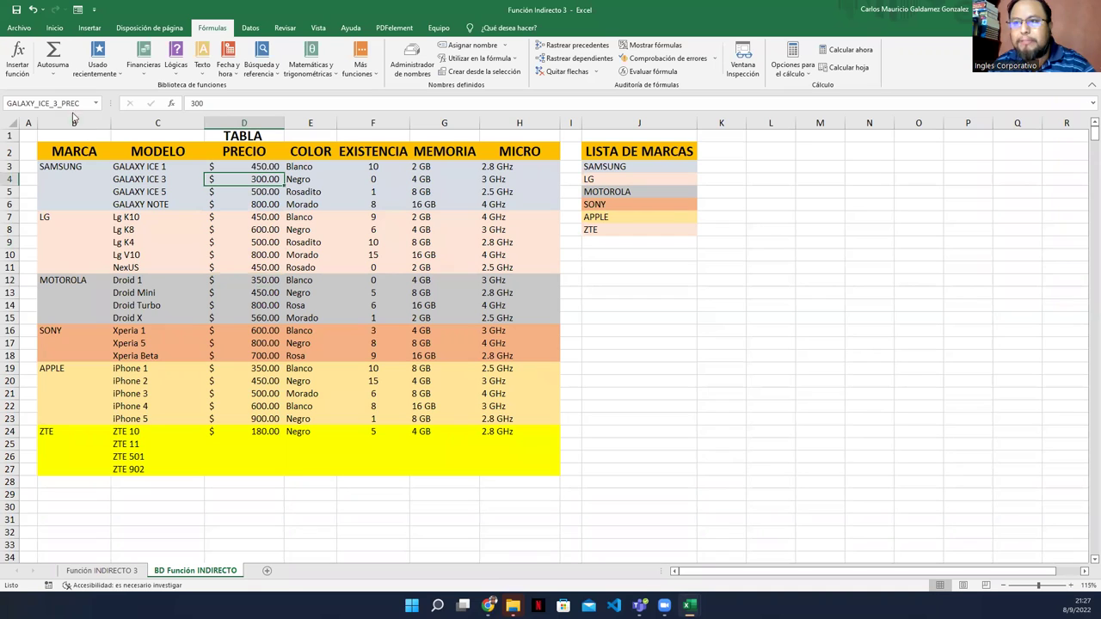
{"action": "left_click", "coordinate": [233, 277]}
{"action": "left_click", "coordinate": [257, 166]}
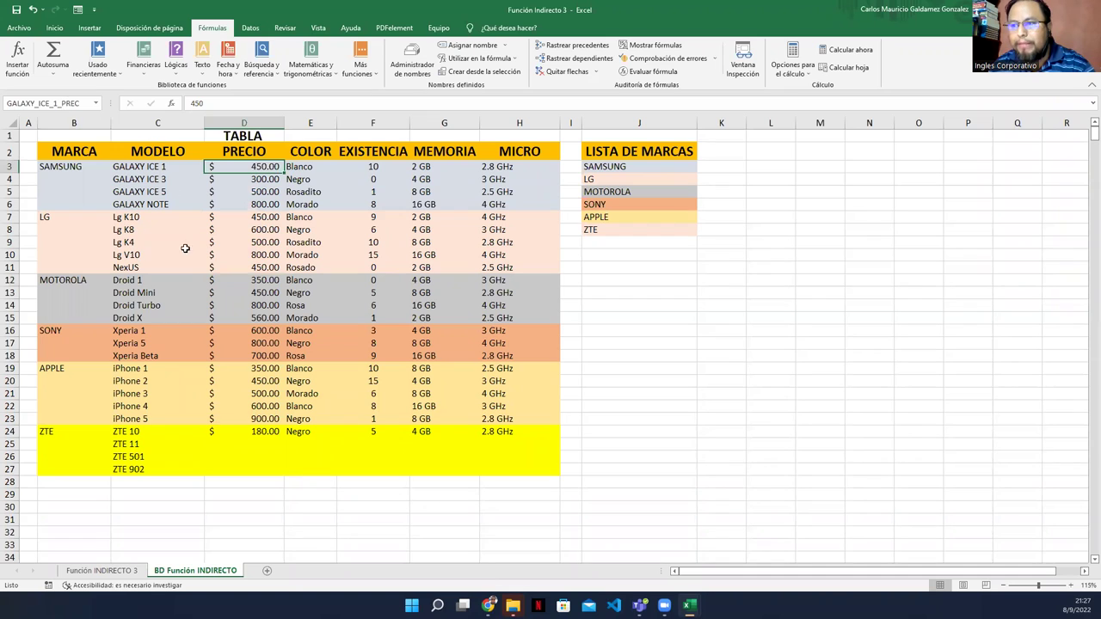
{"action": "left_click", "coordinate": [259, 218]}
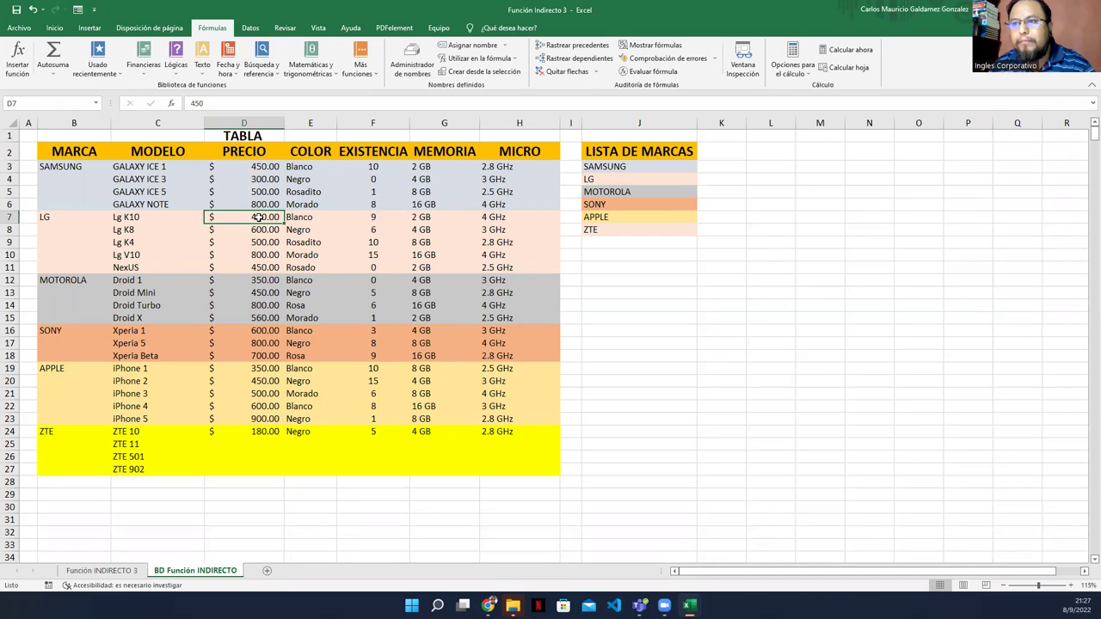
{"action": "left_click", "coordinate": [247, 281]}
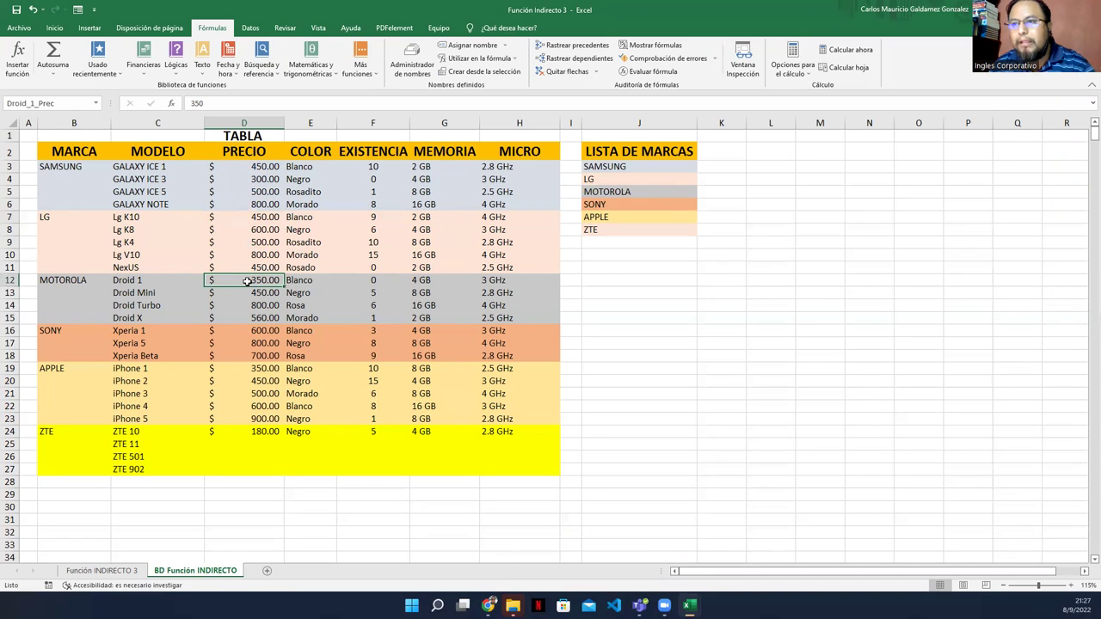
{"action": "left_click", "coordinate": [47, 104]}
{"action": "left_click", "coordinate": [77, 103]}
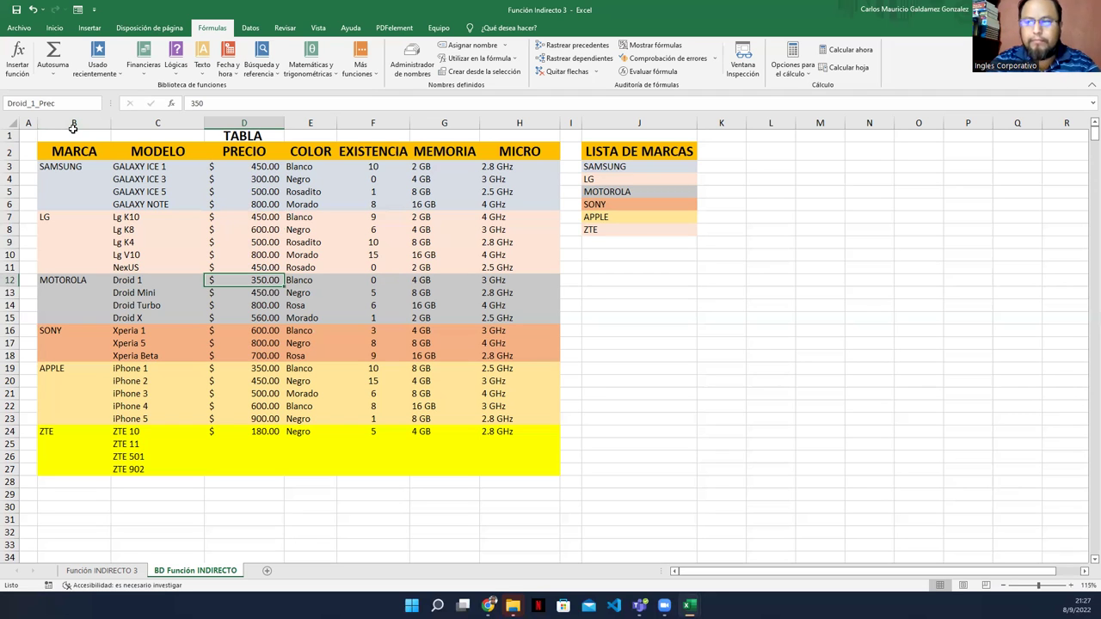
{"action": "key", "text": "Return"}
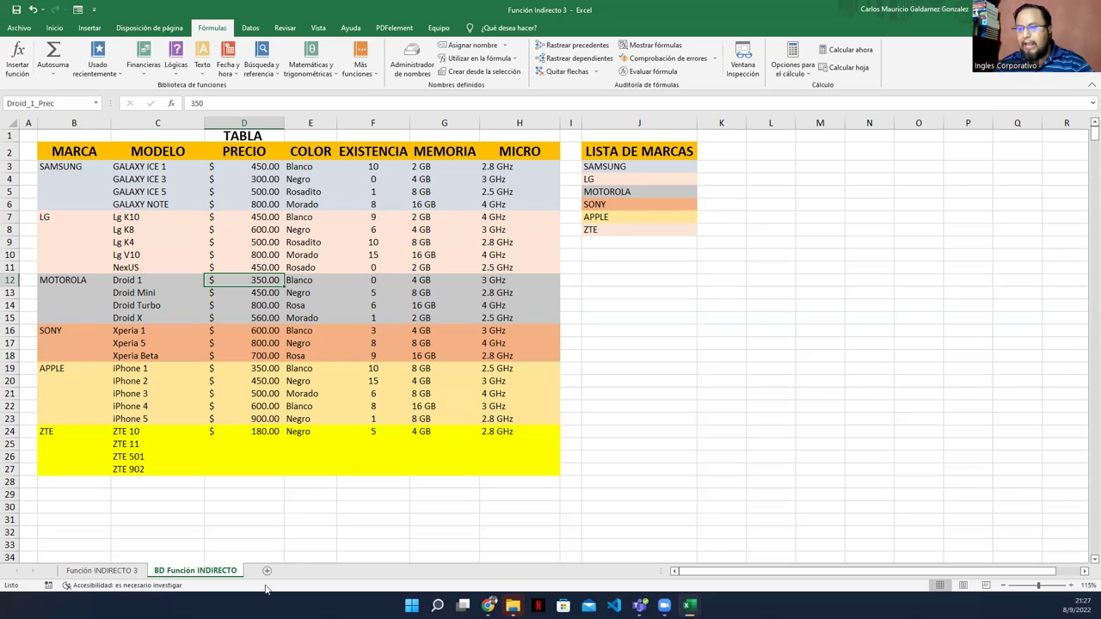
Step: Set the brand to MOTOROLA and the model to Droid 1 in the query form of the Función INDIRECTO 3 sheet
{"action": "left_click", "coordinate": [101, 571]}
{"action": "left_click", "coordinate": [275, 216]}
{"action": "left_click", "coordinate": [314, 212]}
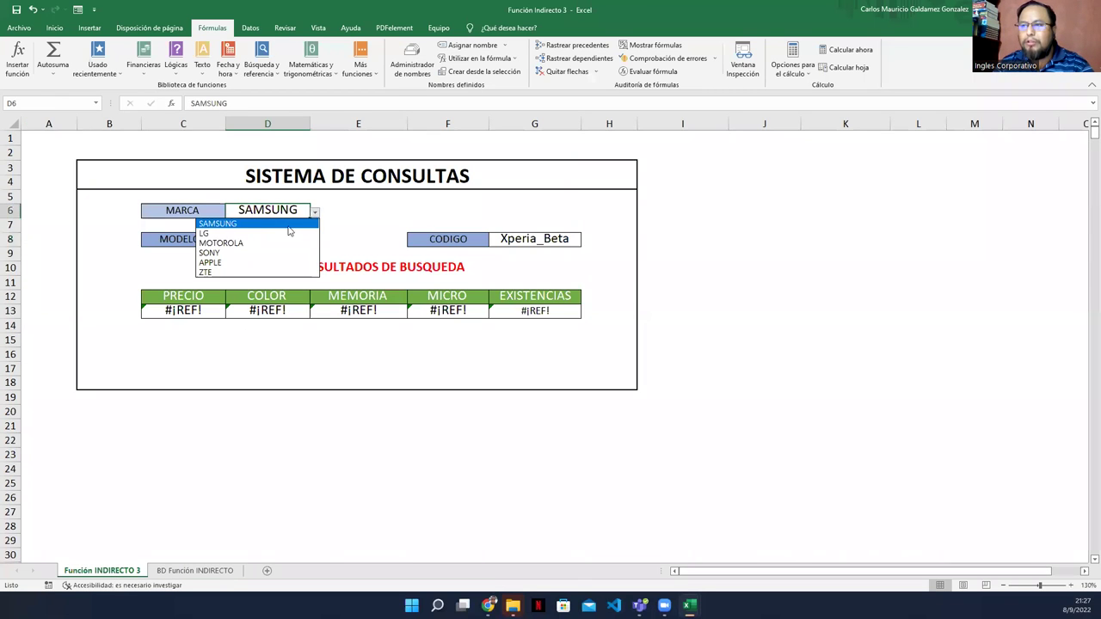
{"action": "left_click", "coordinate": [239, 245]}
{"action": "left_click", "coordinate": [301, 243]}
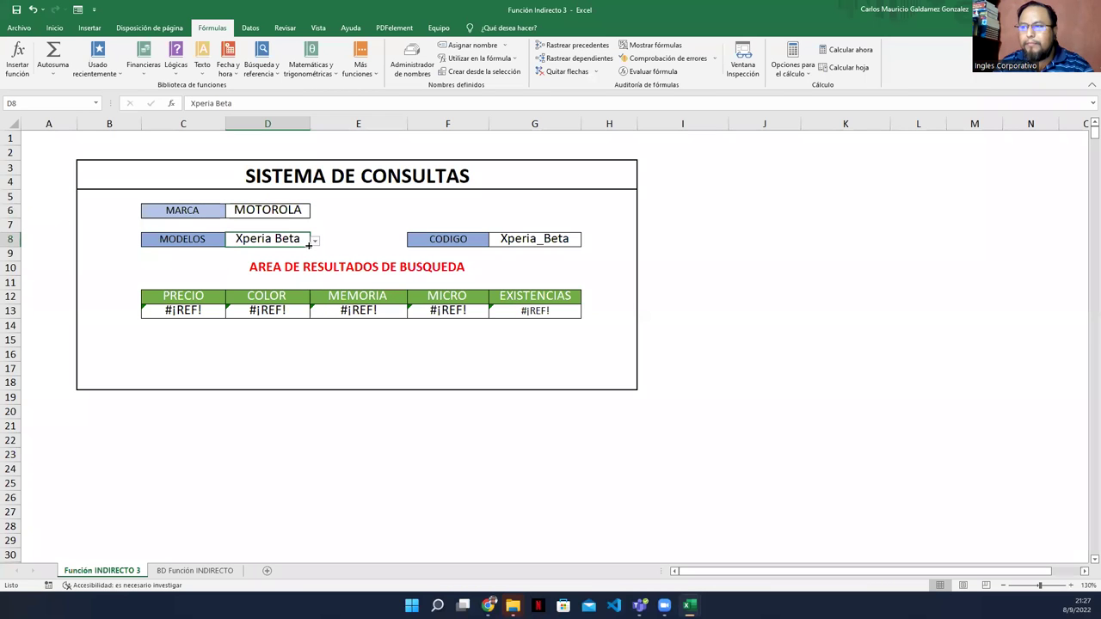
{"action": "left_click", "coordinate": [315, 241]}
{"action": "key", "text": "Escape"}
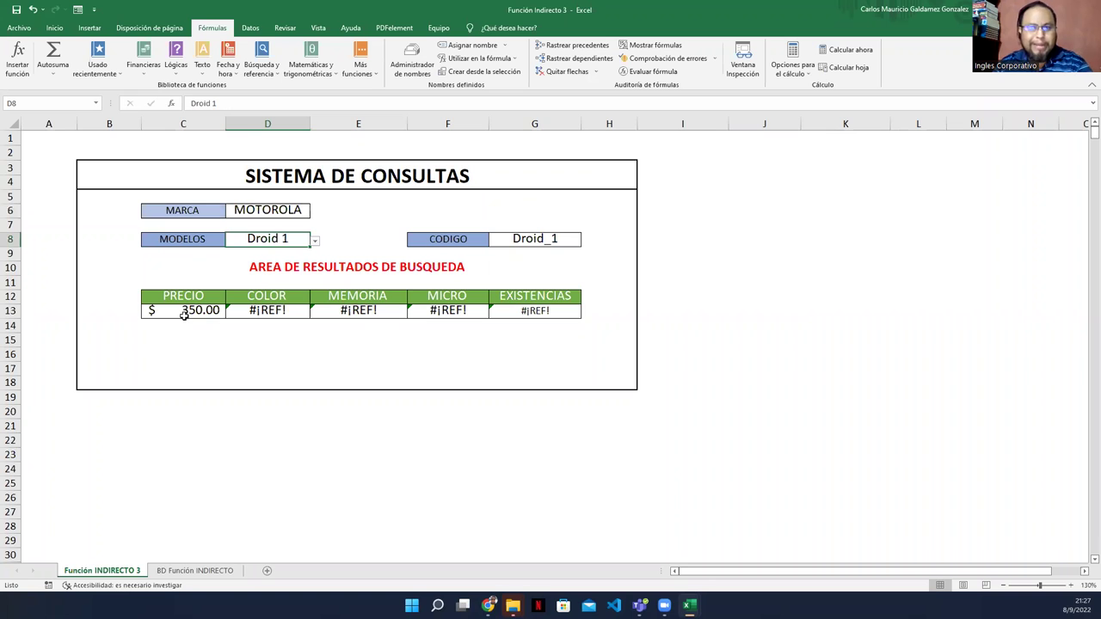
Step: Name the Droid 1 colour cell E12 in the database sheet as Droid_1_COL and check the query form's colour result
{"action": "left_click", "coordinate": [172, 571]}
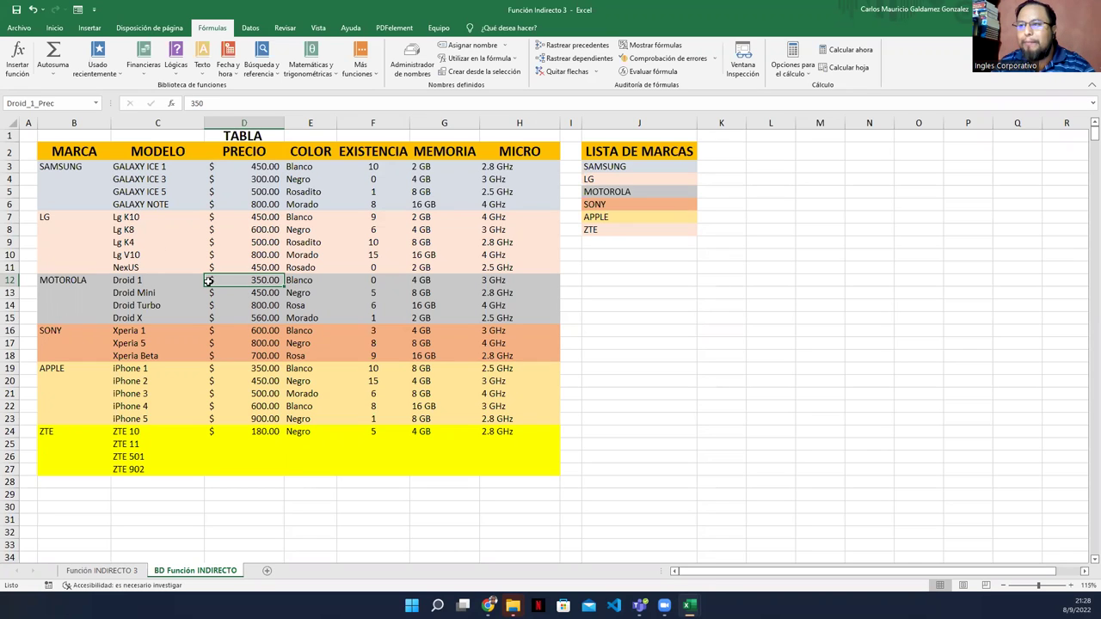
{"action": "left_click", "coordinate": [301, 282]}
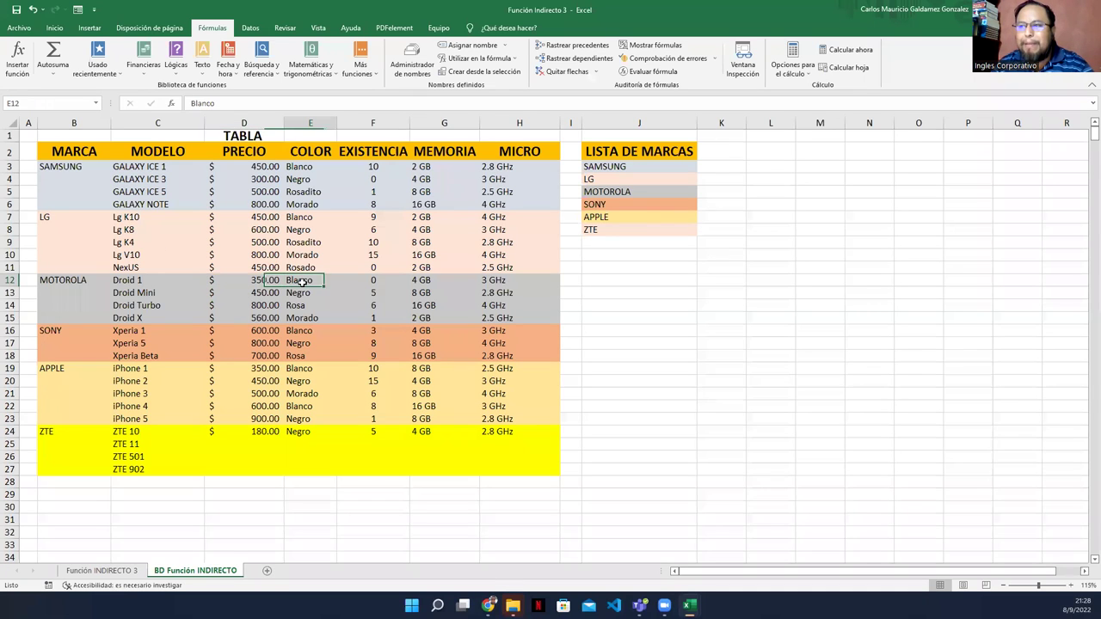
{"action": "left_click", "coordinate": [228, 283]}
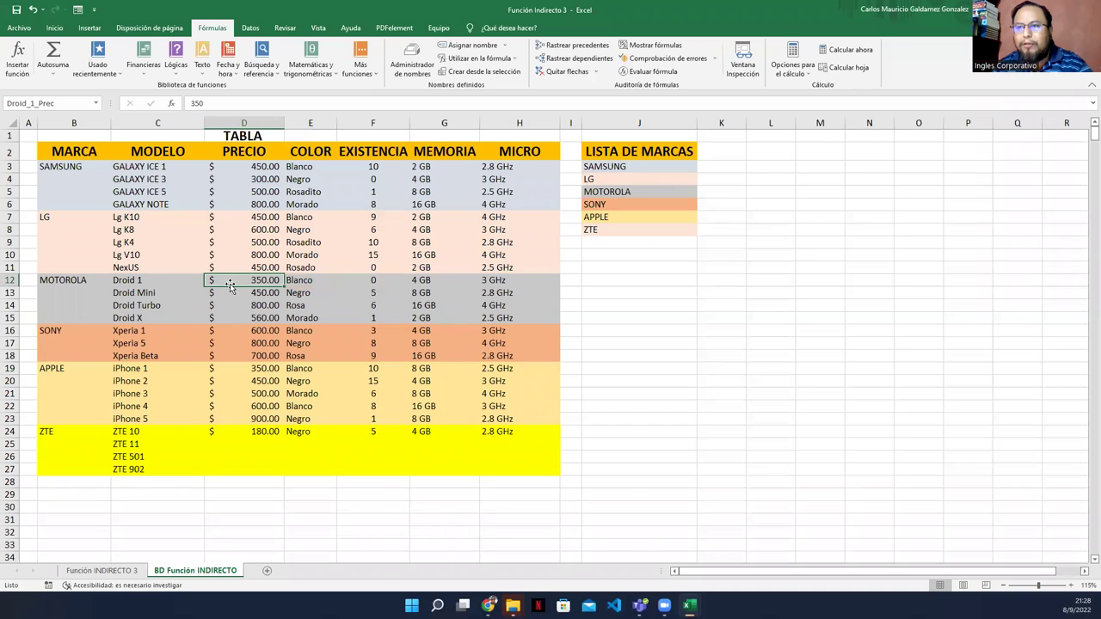
{"action": "left_click", "coordinate": [31, 104]}
{"action": "left_click", "coordinate": [24, 104]}
{"action": "left_click_drag", "start_coordinate": [39, 103], "coordinate": [7, 103]}
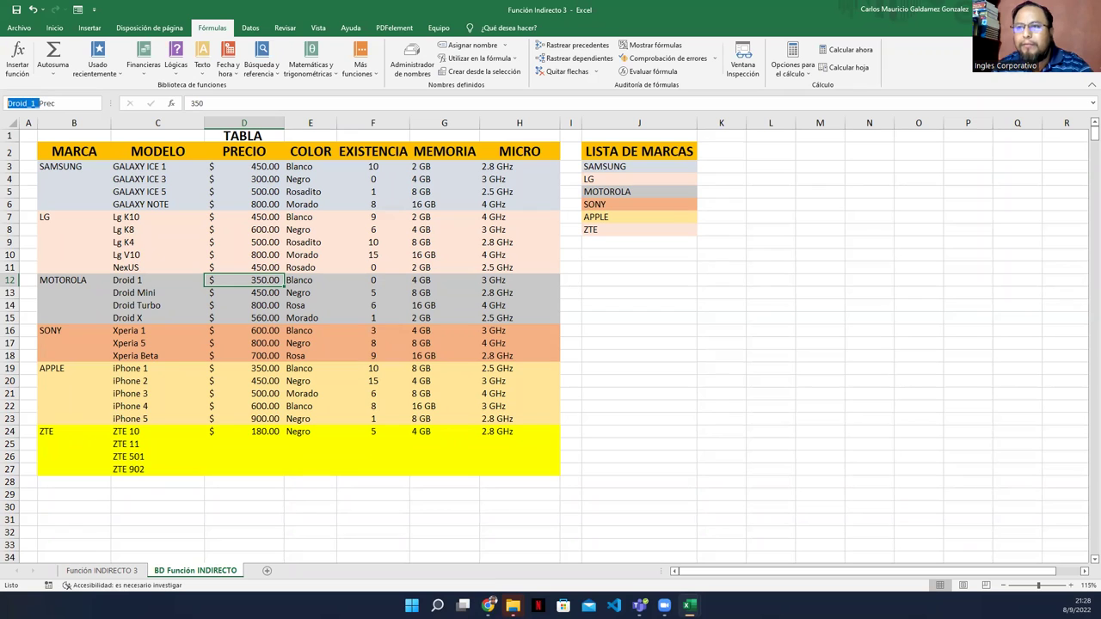
{"action": "left_click", "coordinate": [306, 281]}
{"action": "left_click", "coordinate": [48, 103]}
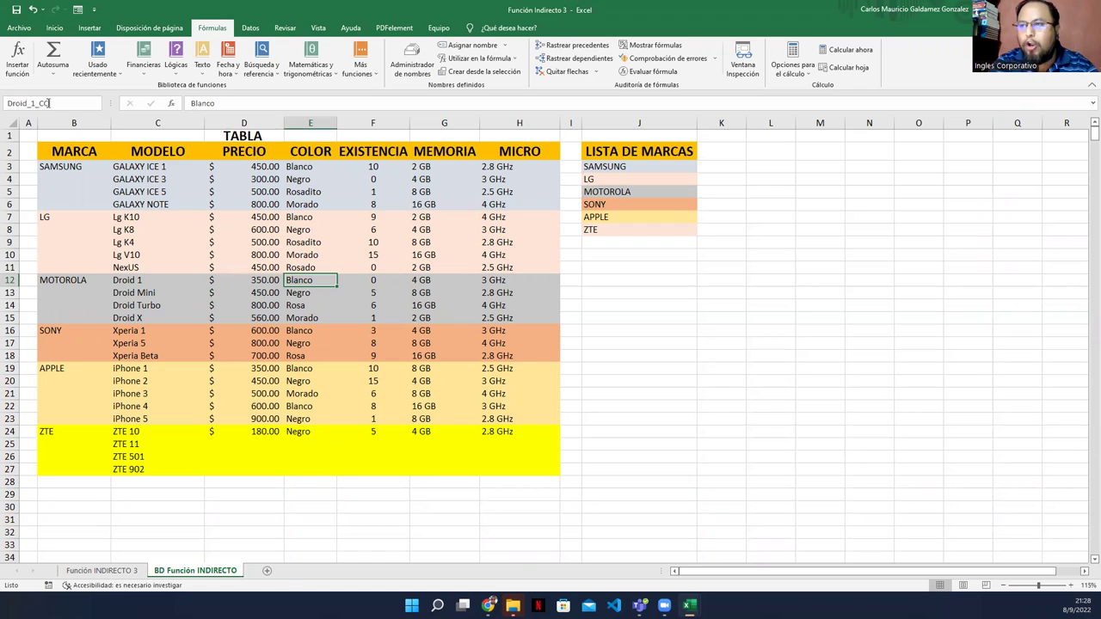
{"action": "left_click", "coordinate": [131, 571]}
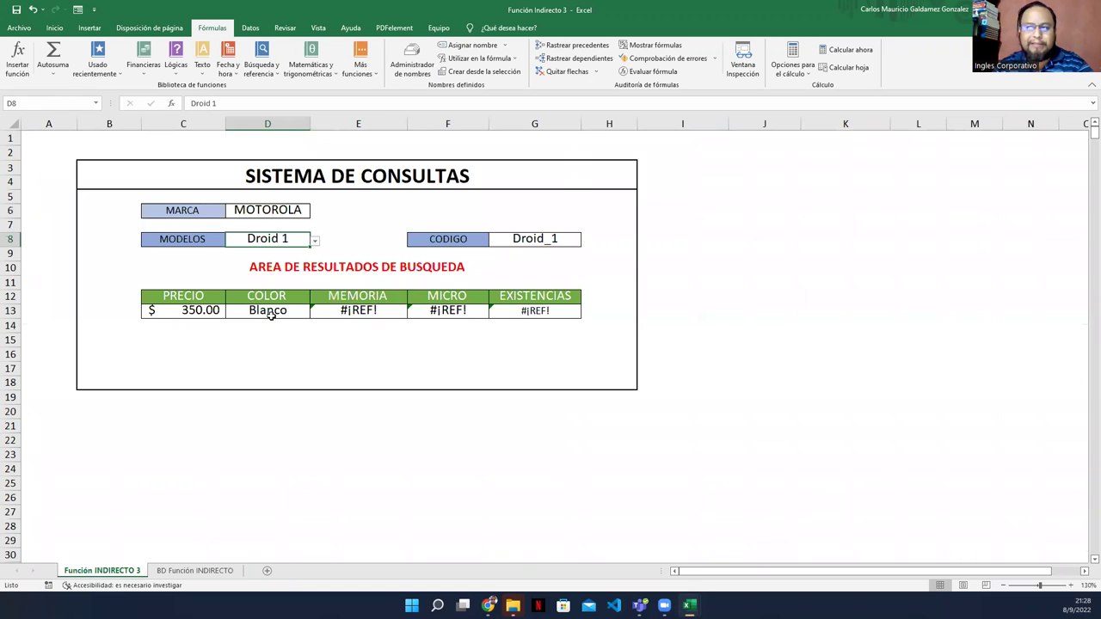
Step: Name the Droid 1 memory cell G12 in the database sheet as Droid_1_MEM and check the memory formula in the query form
{"action": "left_click", "coordinate": [185, 573]}
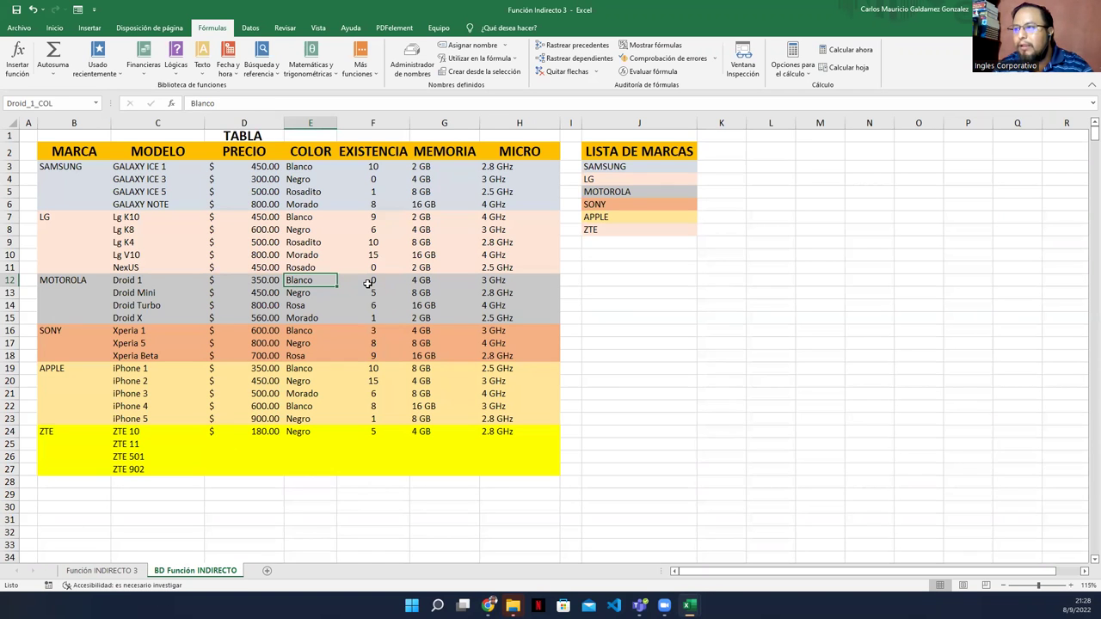
{"action": "left_click", "coordinate": [416, 282]}
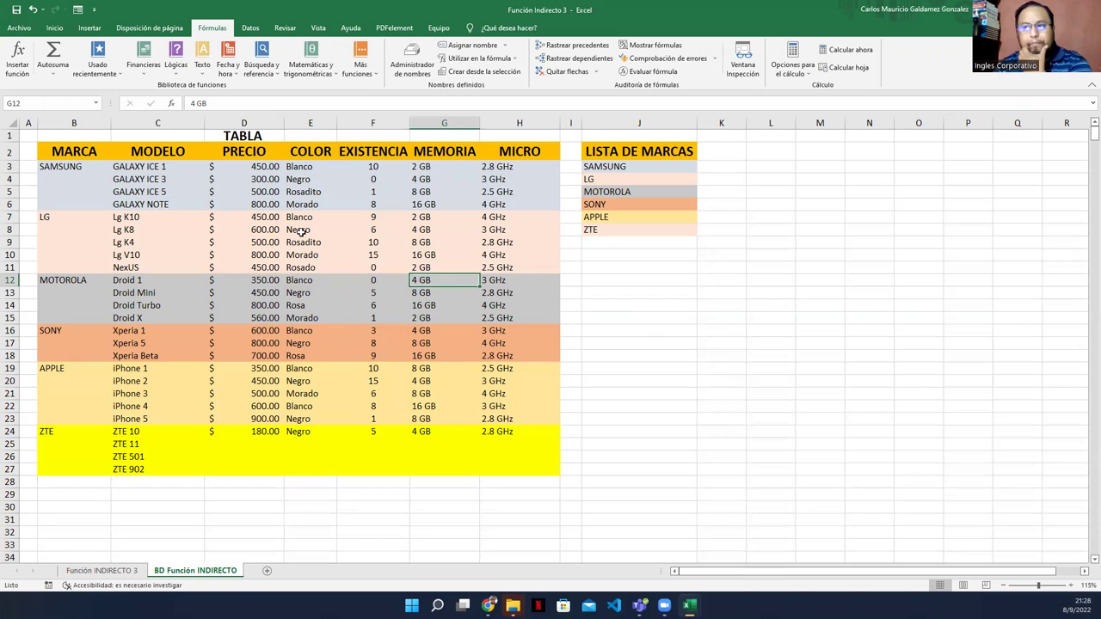
{"action": "left_click", "coordinate": [63, 102]}
{"action": "type", "text": "Droid_1"}
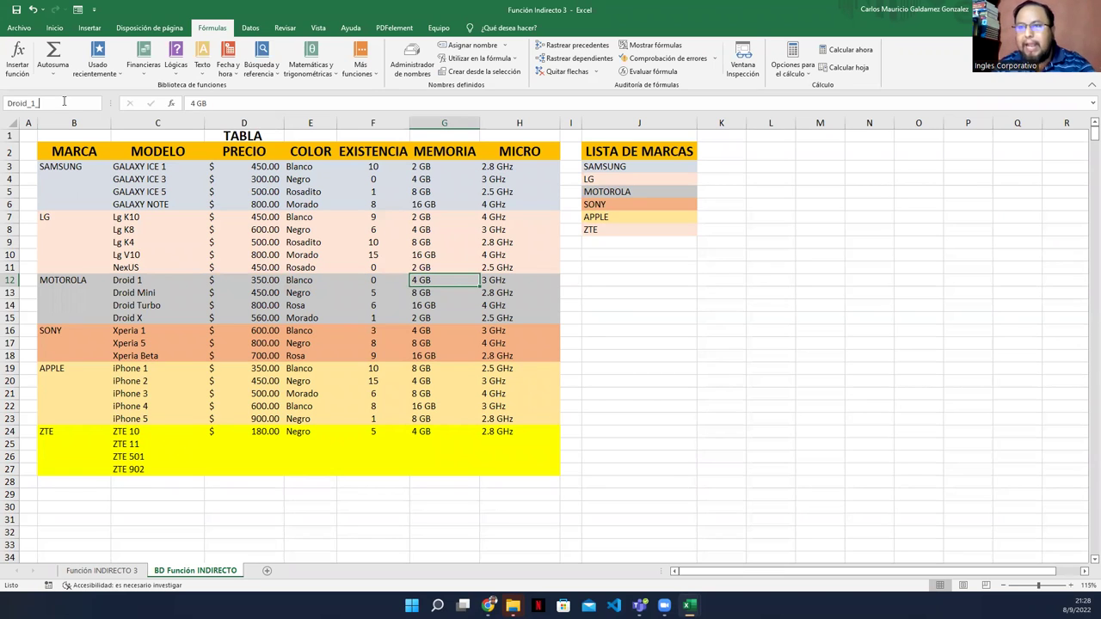
{"action": "type", "text": "_MEM"}
{"action": "key", "text": "Return"}
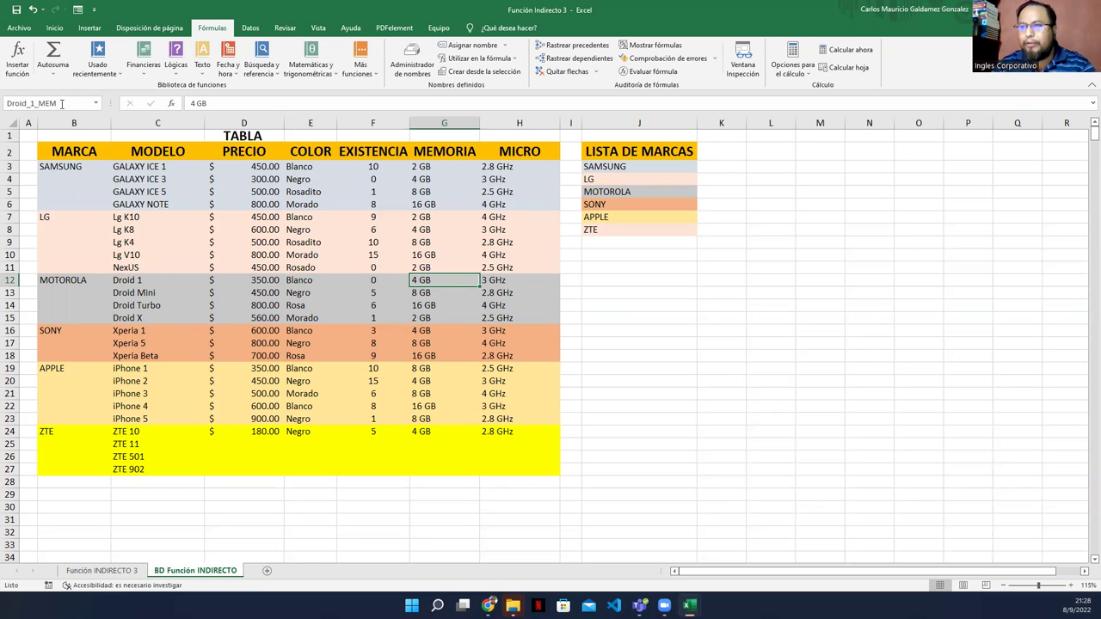
{"action": "left_click", "coordinate": [91, 571]}
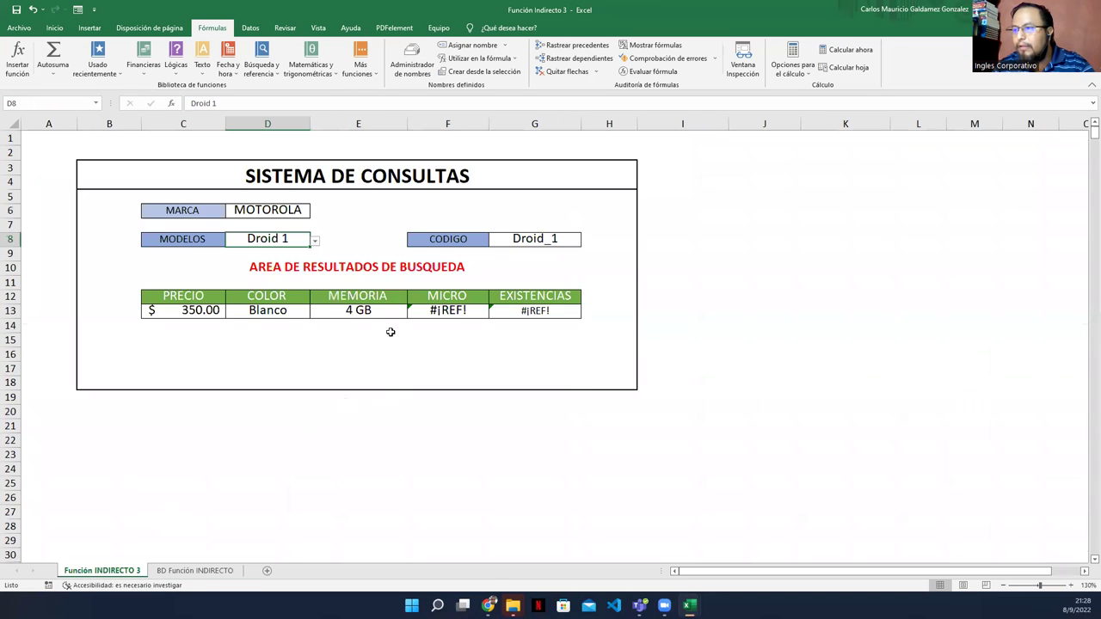
{"action": "left_click", "coordinate": [365, 311]}
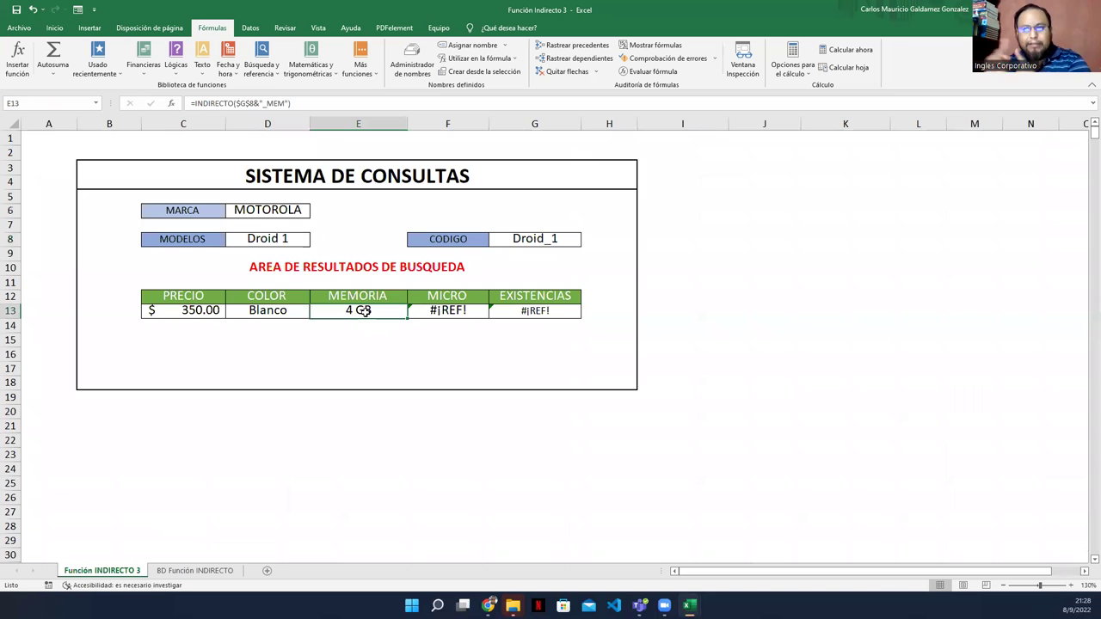
Step: Examine the phone data range C3:H24 in the database sheet by selecting it from GALAXY ICE 1 through the ZTE 10 row
{"action": "left_click", "coordinate": [195, 573]}
{"action": "left_click_drag", "start_coordinate": [129, 168], "coordinate": [488, 428]}
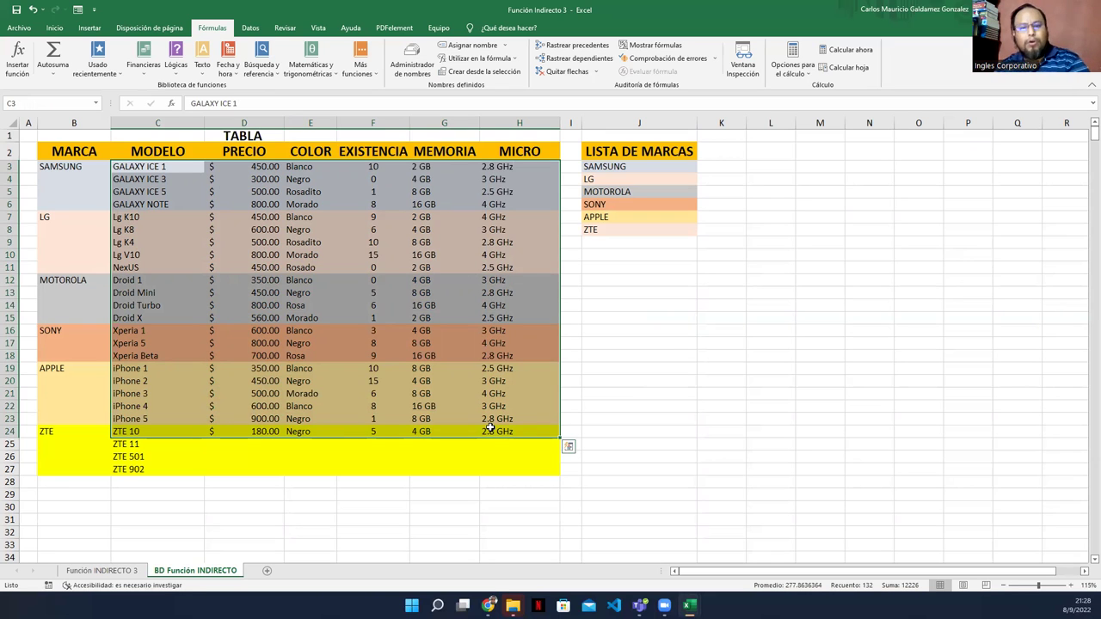
{"action": "left_click", "coordinate": [495, 366]}
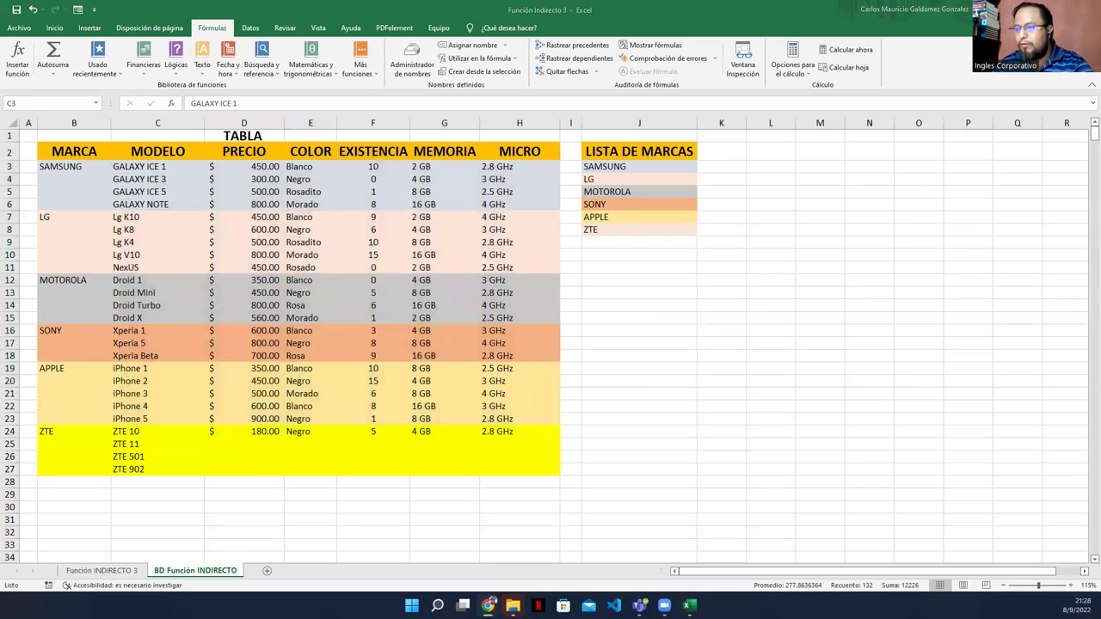
Step: Switch to the Función_Indirecto_3 (1) workbook, choose SAMSUNG as the brand in D7 and select the models cell D9
{"action": "mouse_move", "coordinate": [688, 606]}
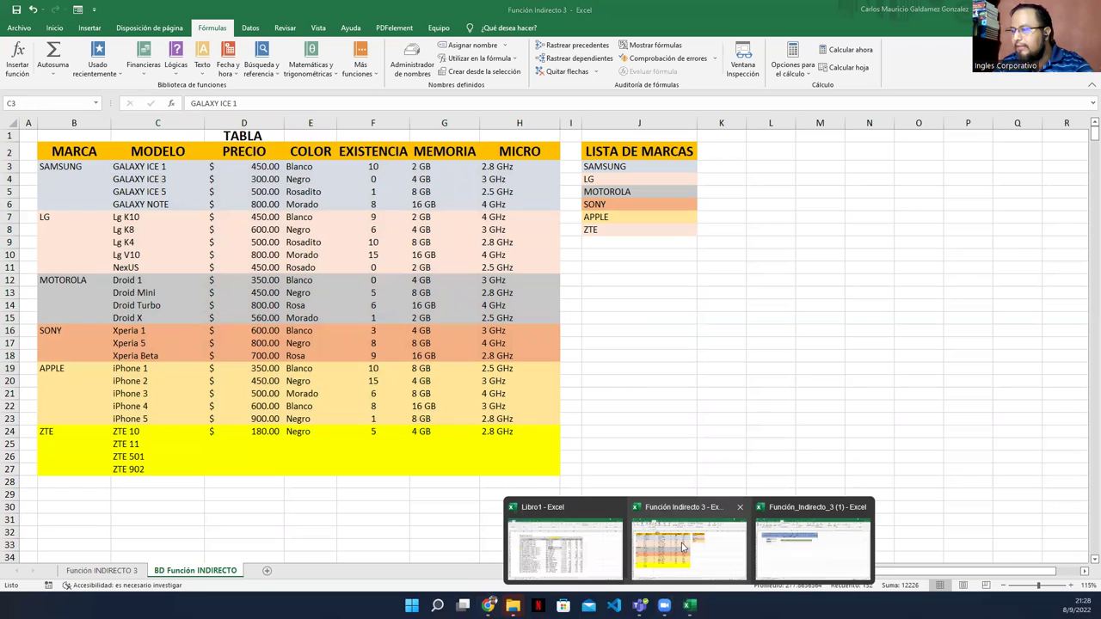
{"action": "left_click", "coordinate": [809, 542]}
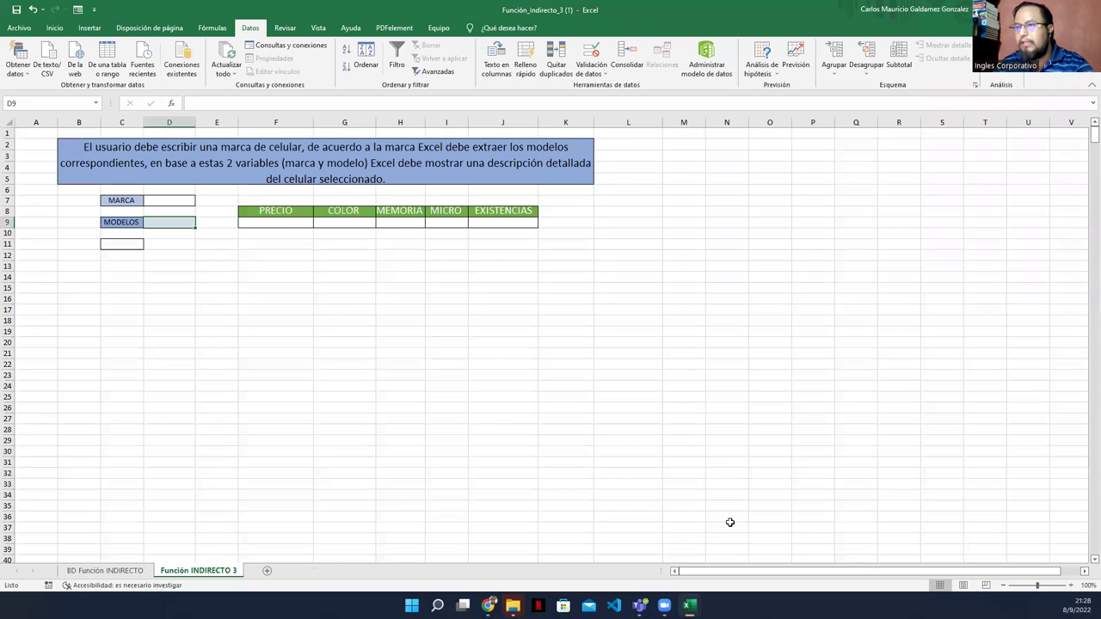
{"action": "left_click", "coordinate": [167, 200]}
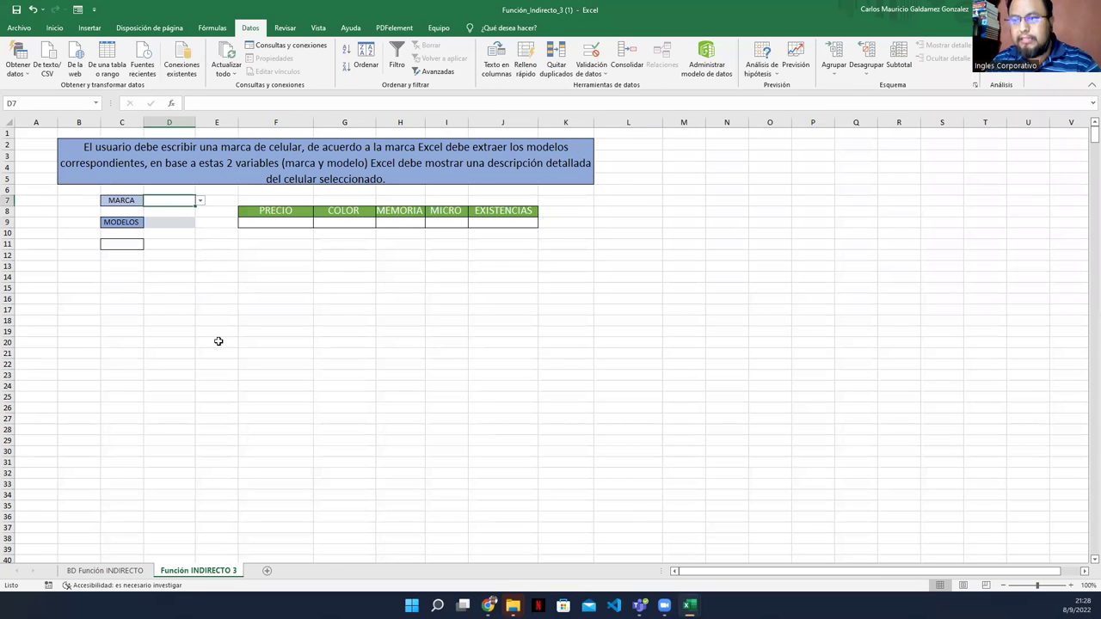
{"action": "left_click", "coordinate": [200, 200]}
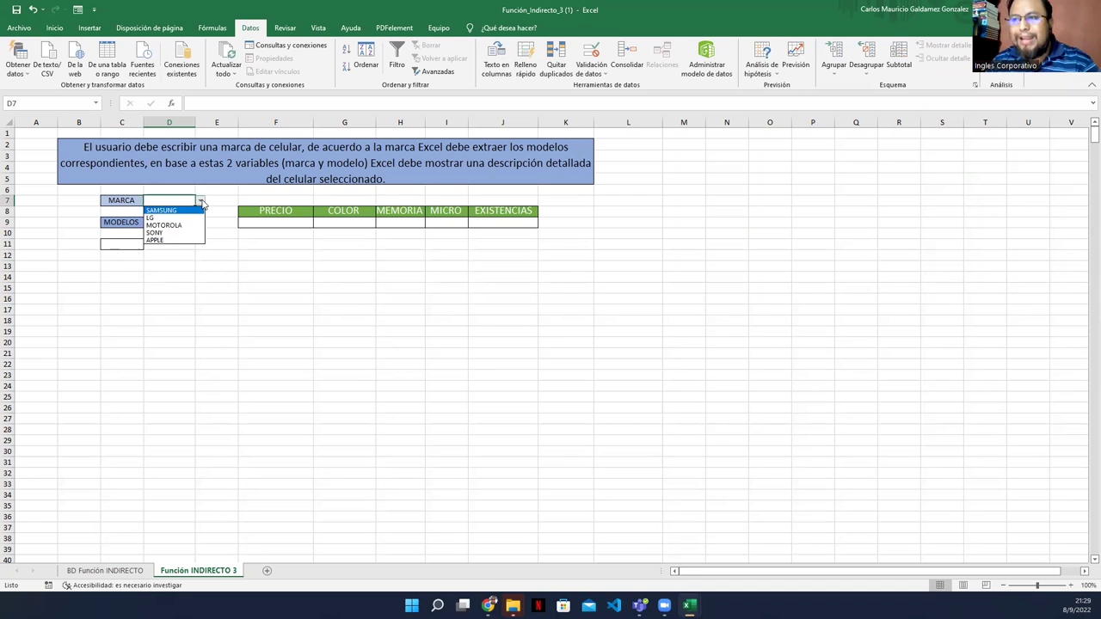
{"action": "left_click", "coordinate": [182, 211]}
{"action": "left_click", "coordinate": [185, 223]}
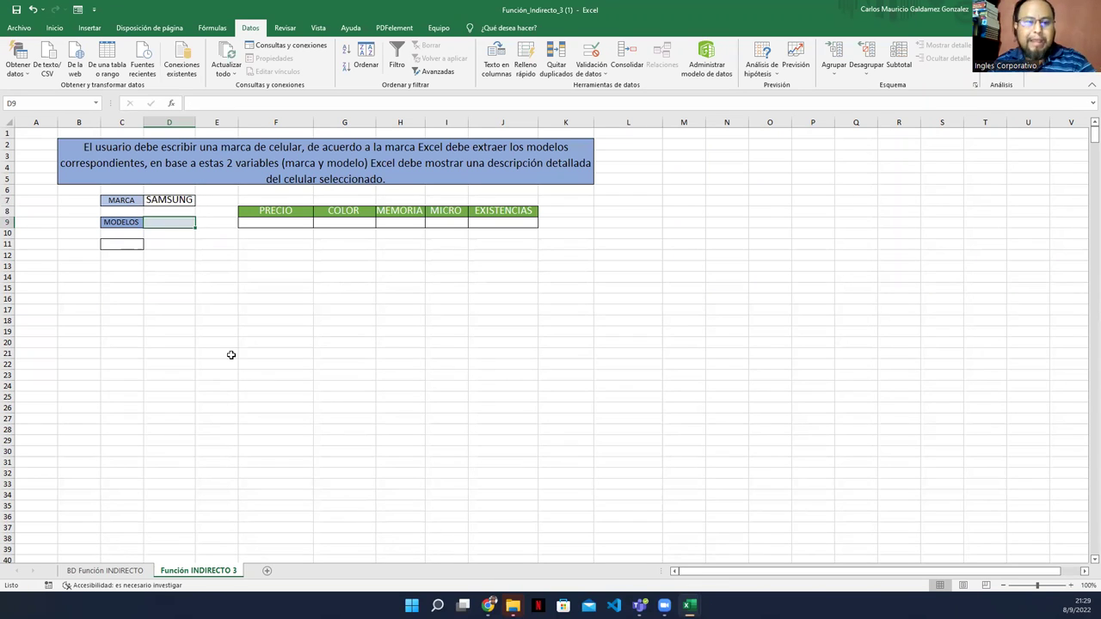
Step: Return to the Función Indirecto 3 workbook and review the Motorola model list in the query form against the database sheet
{"action": "mouse_move", "coordinate": [689, 606]}
{"action": "left_click", "coordinate": [689, 551]}
{"action": "left_click", "coordinate": [101, 570]}
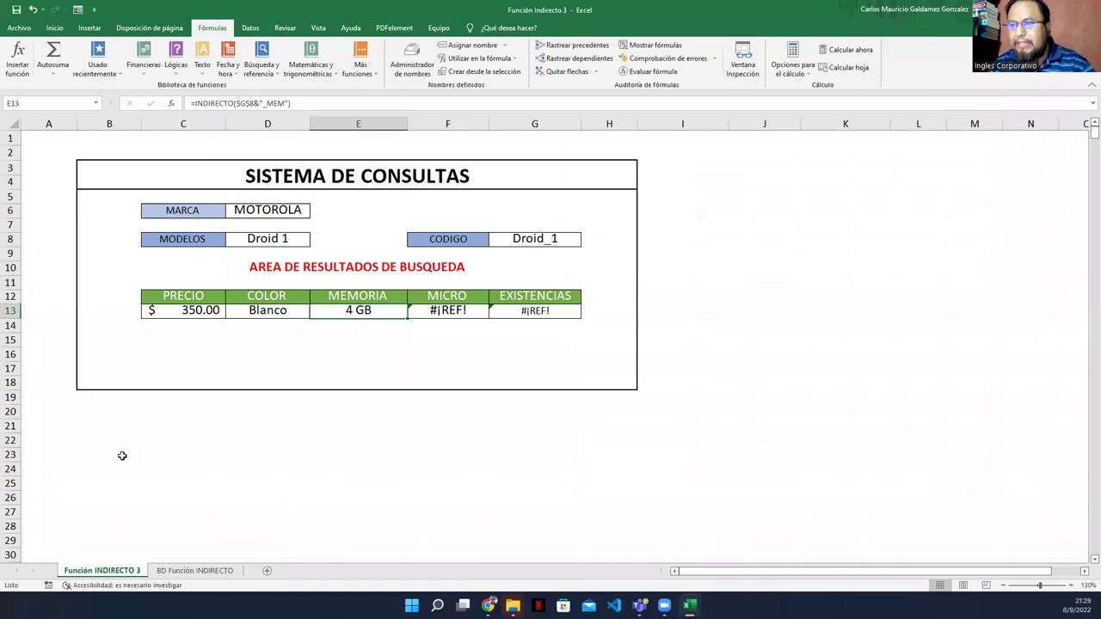
{"action": "left_click", "coordinate": [280, 241]}
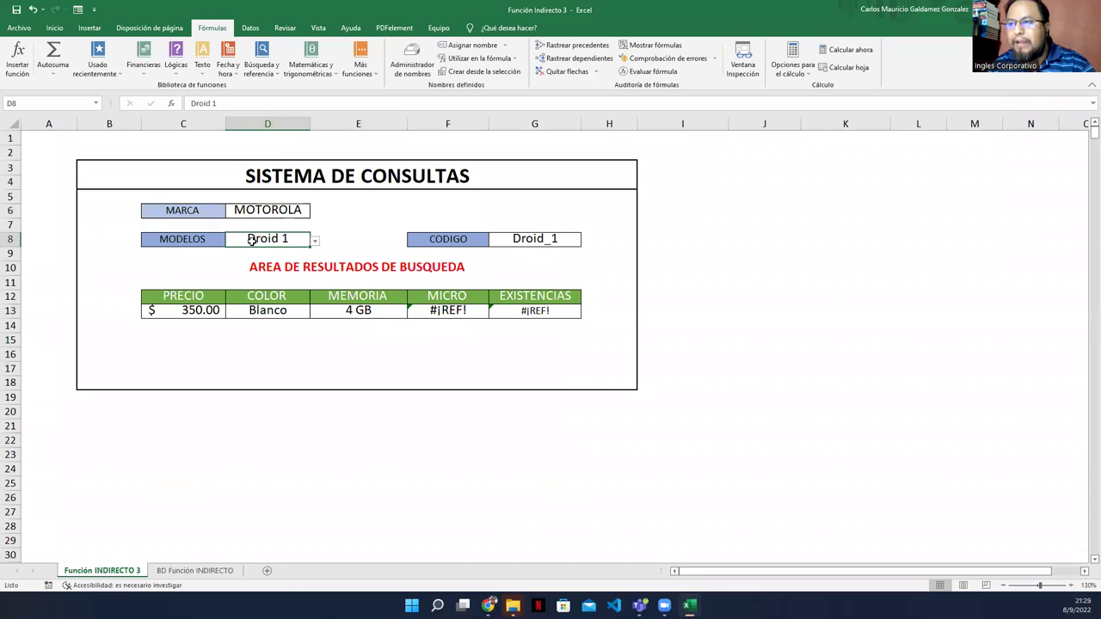
{"action": "left_click", "coordinate": [316, 243]}
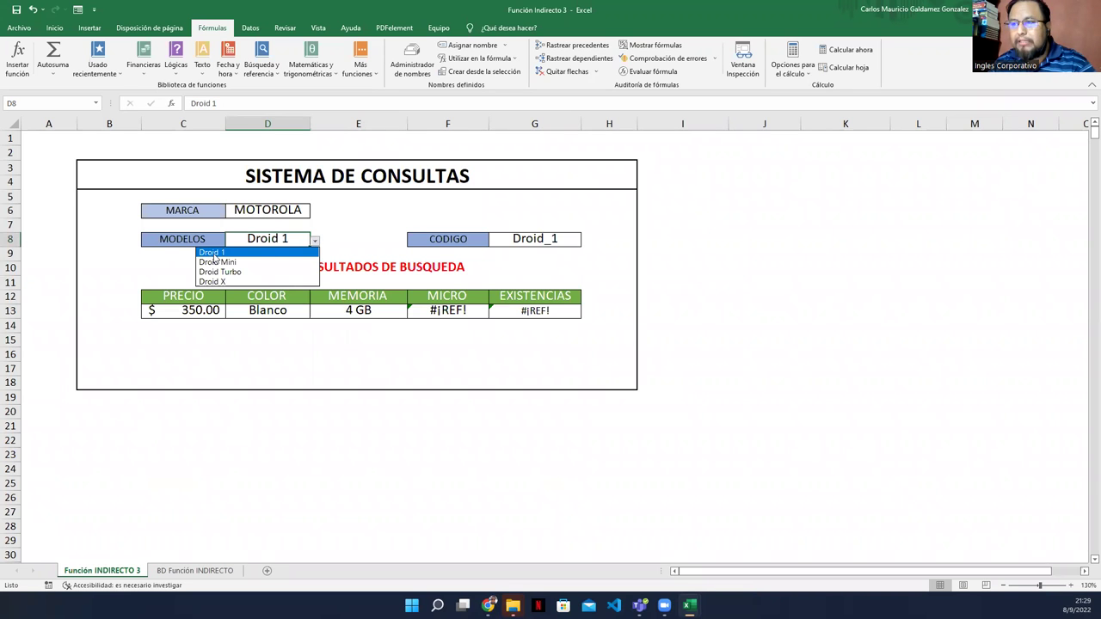
{"action": "left_click", "coordinate": [176, 571]}
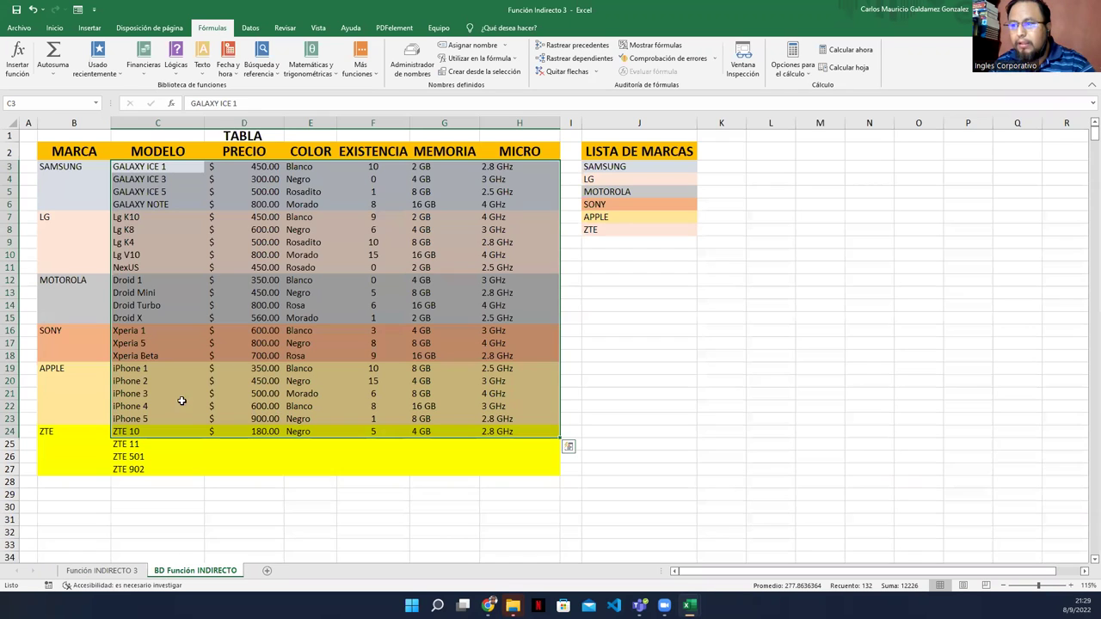
Step: Review the models from GALAXY ICE 1 onward and the iPhone range in the database sheet, then the query form's model list
{"action": "left_click", "coordinate": [157, 221]}
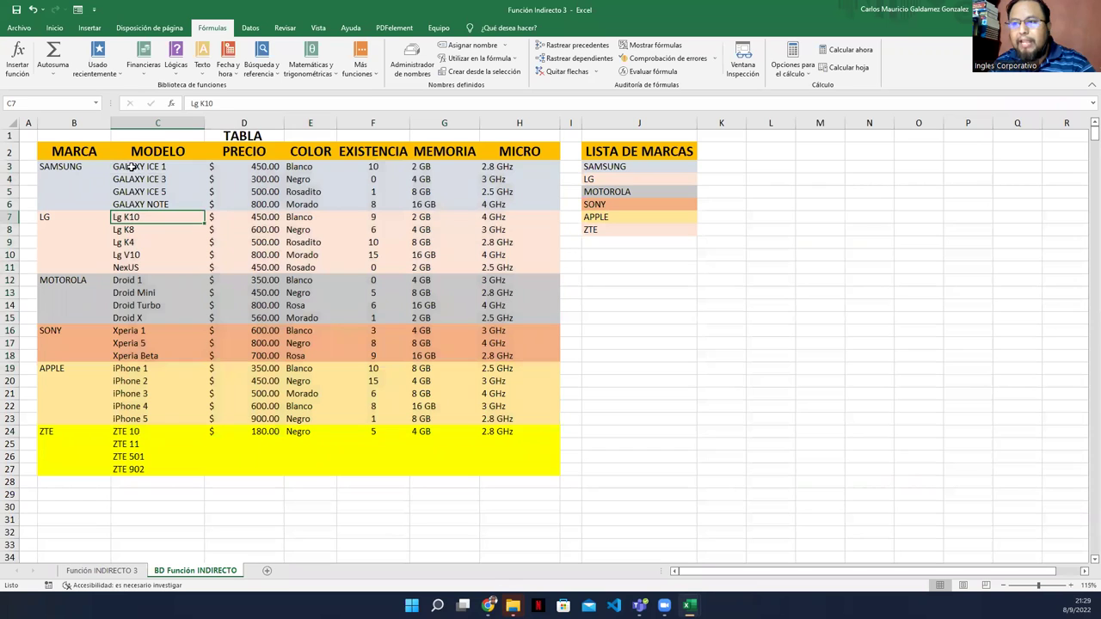
{"action": "left_click_drag", "start_coordinate": [133, 167], "coordinate": [145, 418]}
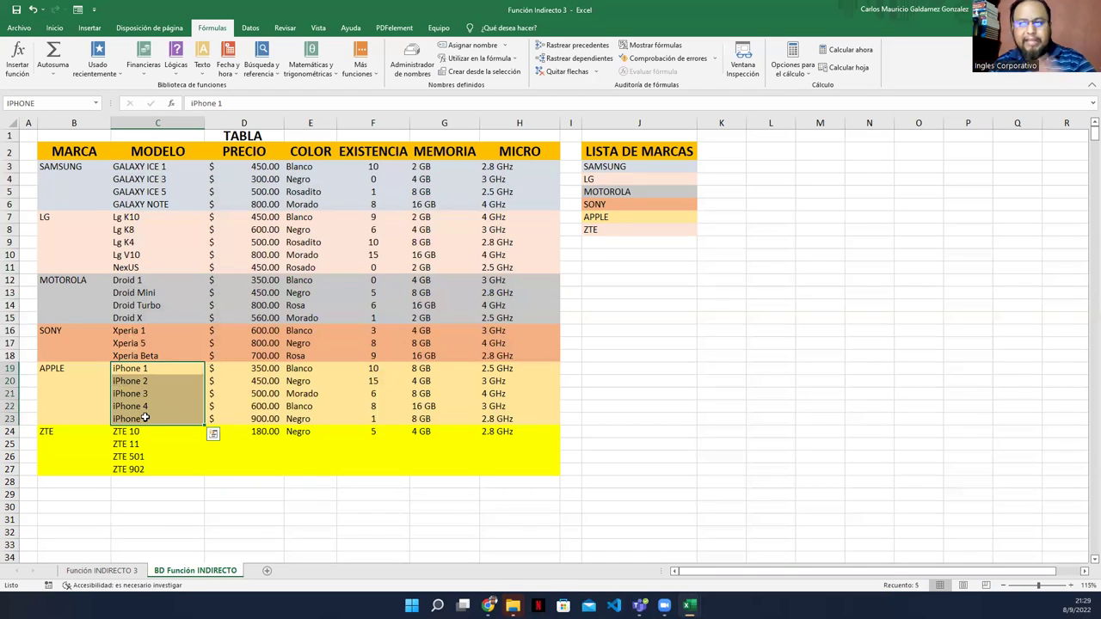
{"action": "left_click", "coordinate": [129, 572]}
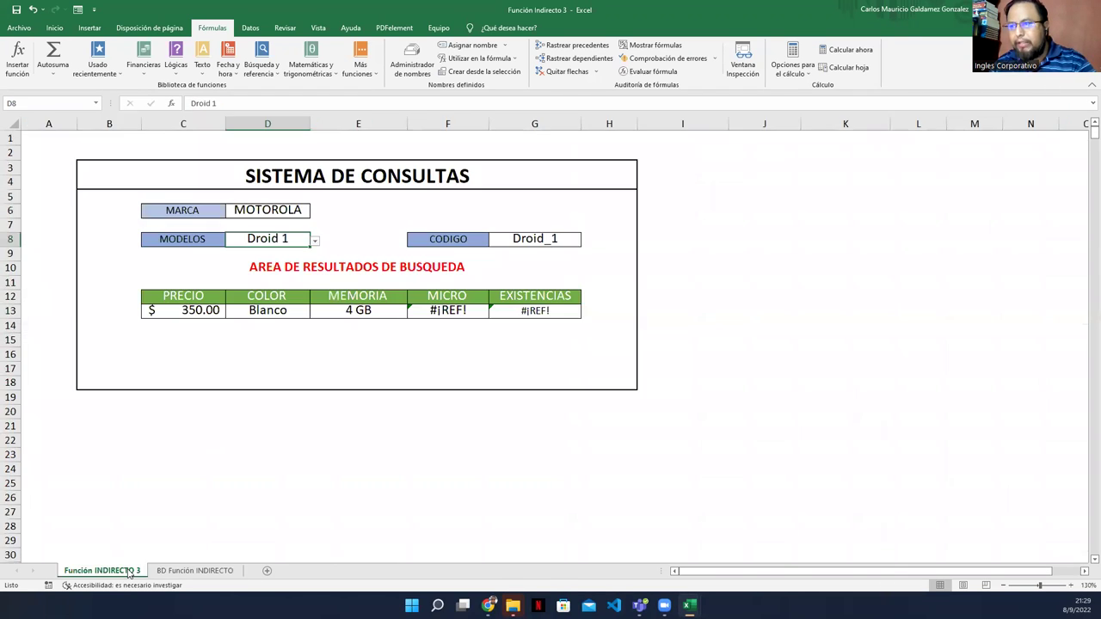
{"action": "left_click", "coordinate": [315, 244]}
{"action": "left_click", "coordinate": [315, 244]}
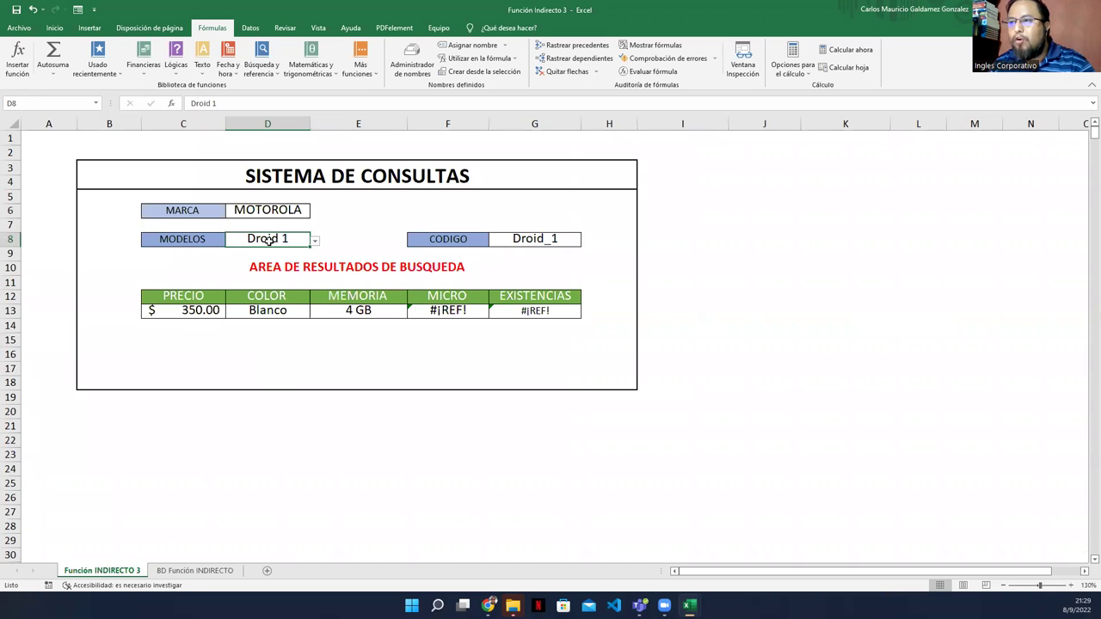
Step: Inspect the data validation of models cell D8 and its INDIRECTO source, leaving the rule as it is
{"action": "left_click", "coordinate": [251, 28]}
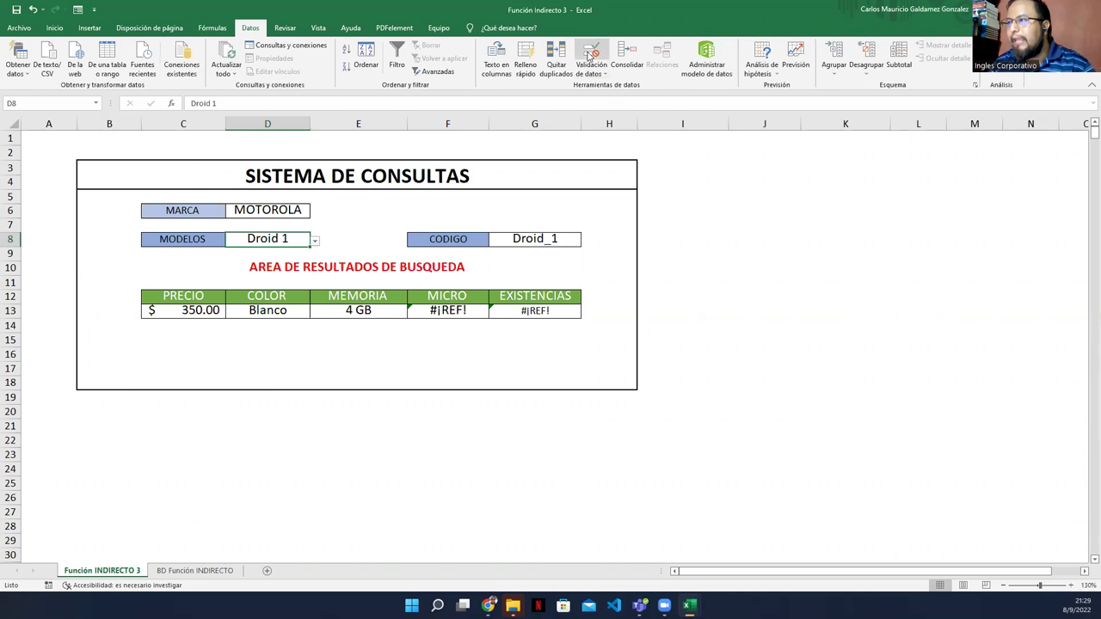
{"action": "left_click", "coordinate": [592, 52]}
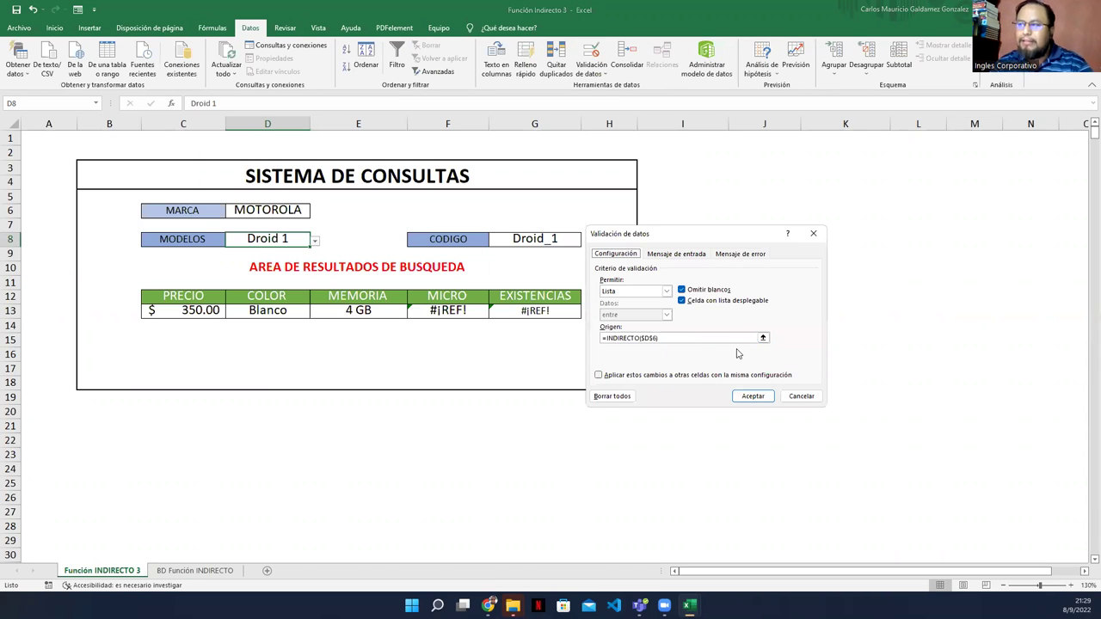
{"action": "left_click_drag", "start_coordinate": [675, 240], "coordinate": [692, 206]}
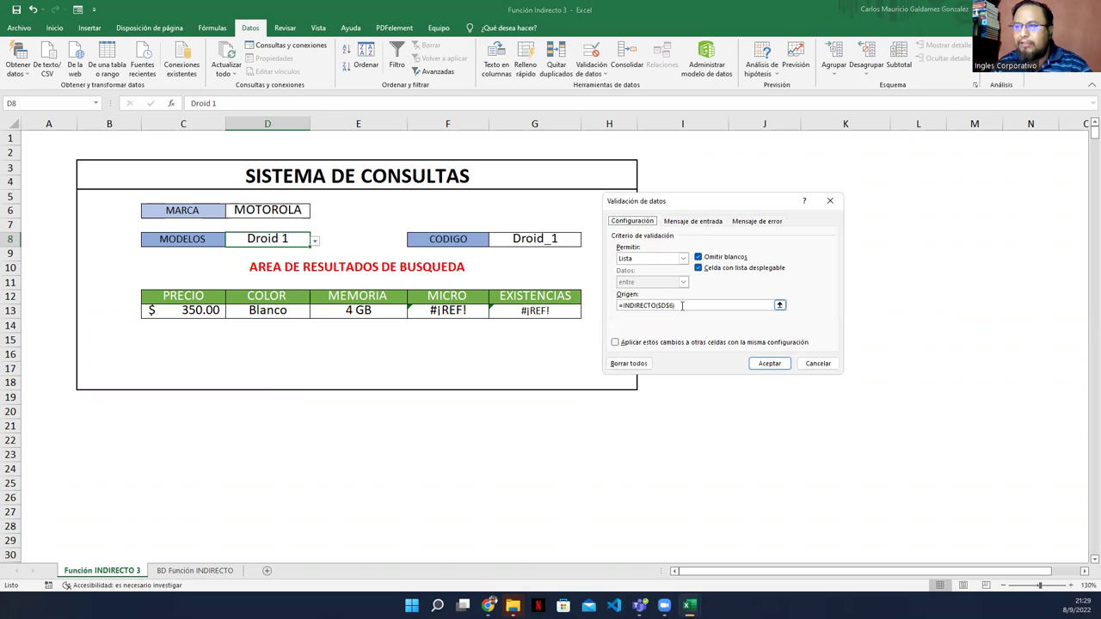
{"action": "left_click_drag", "start_coordinate": [659, 307], "coordinate": [619, 306]}
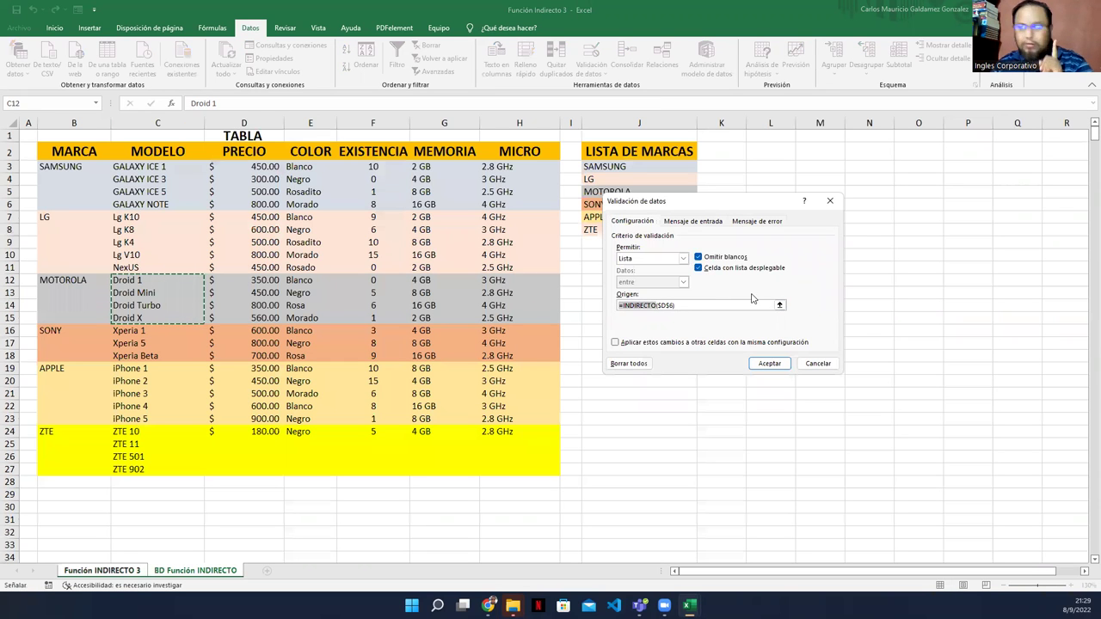
{"action": "left_click", "coordinate": [715, 305]}
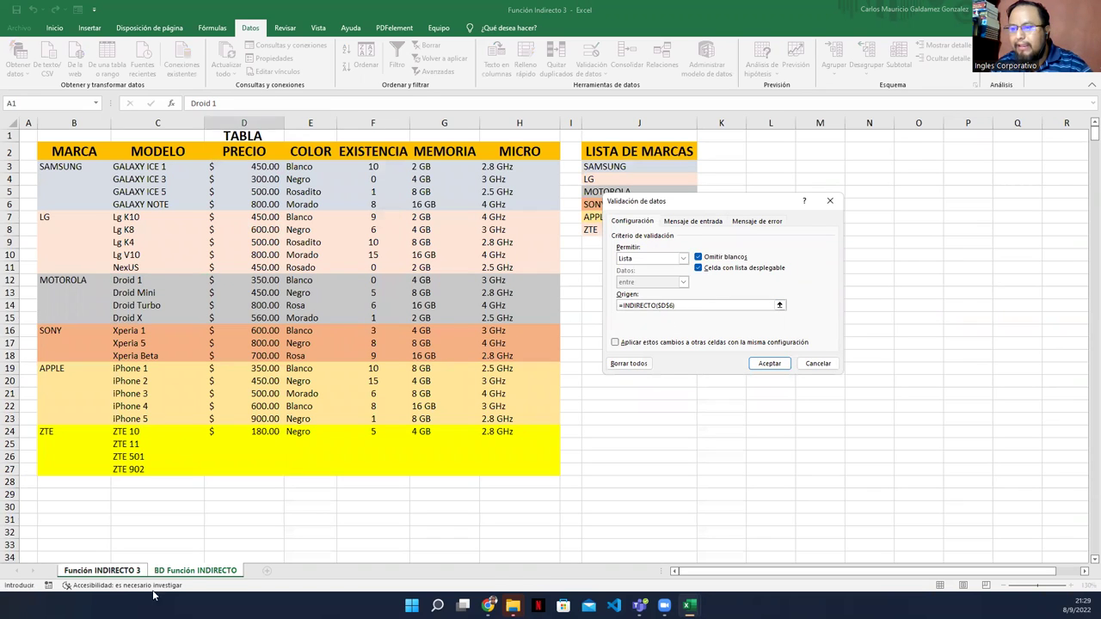
{"action": "left_click", "coordinate": [102, 570]}
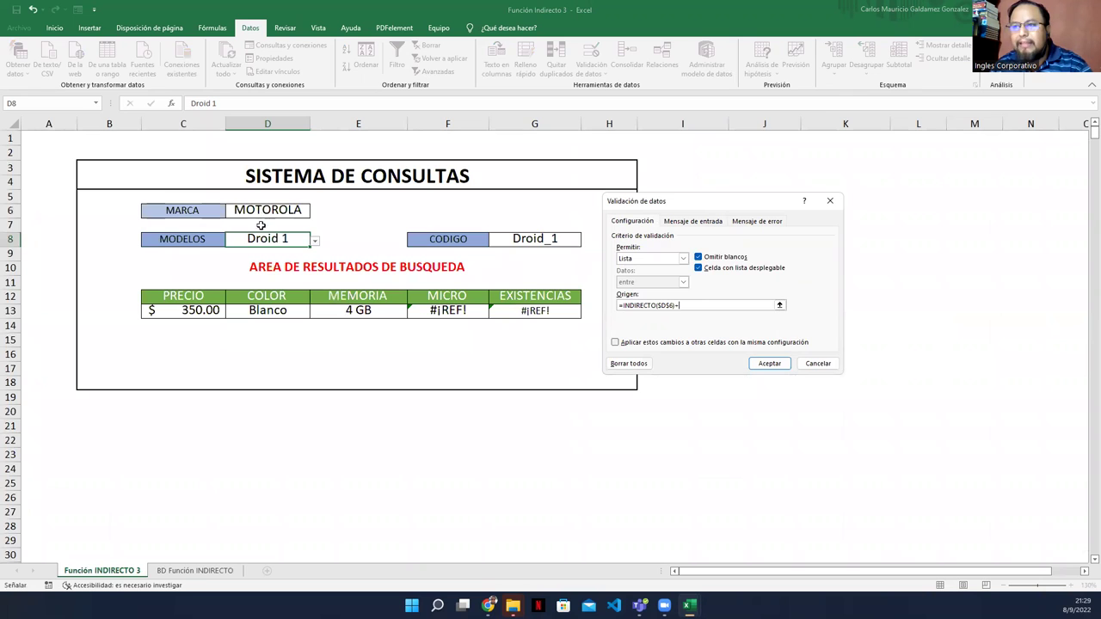
{"action": "left_click", "coordinate": [817, 363]}
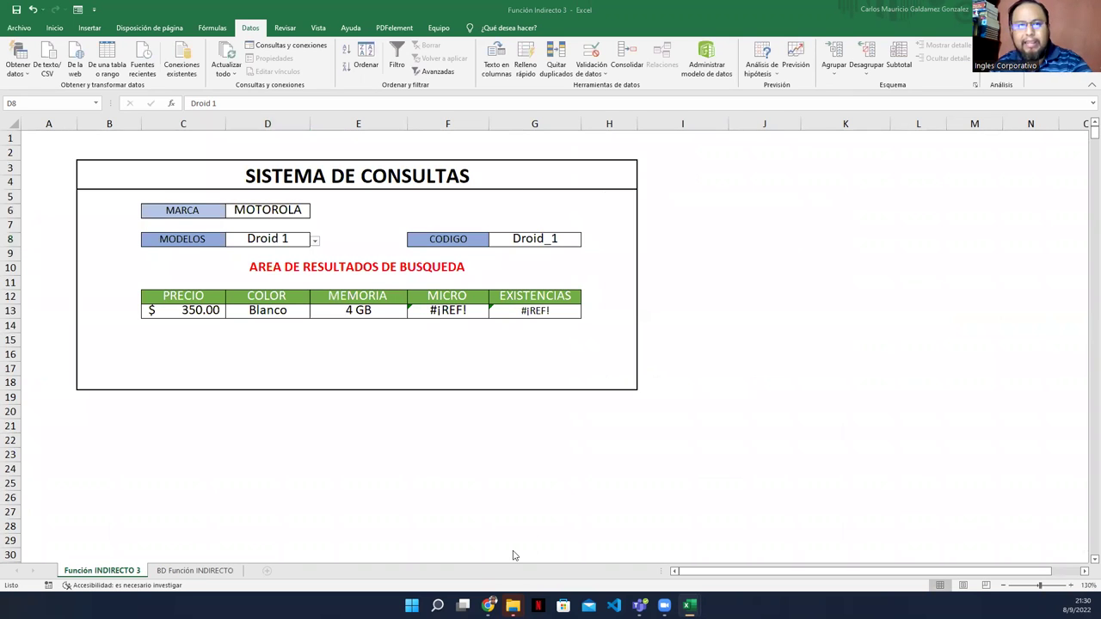
Step: Switch to the Función_Indirecto_3 (1) workbook and name the Samsung model range C5:C8 in the database sheet SAMSUNG
{"action": "key", "text": "alt+Tab"}
{"action": "left_click", "coordinate": [105, 571]}
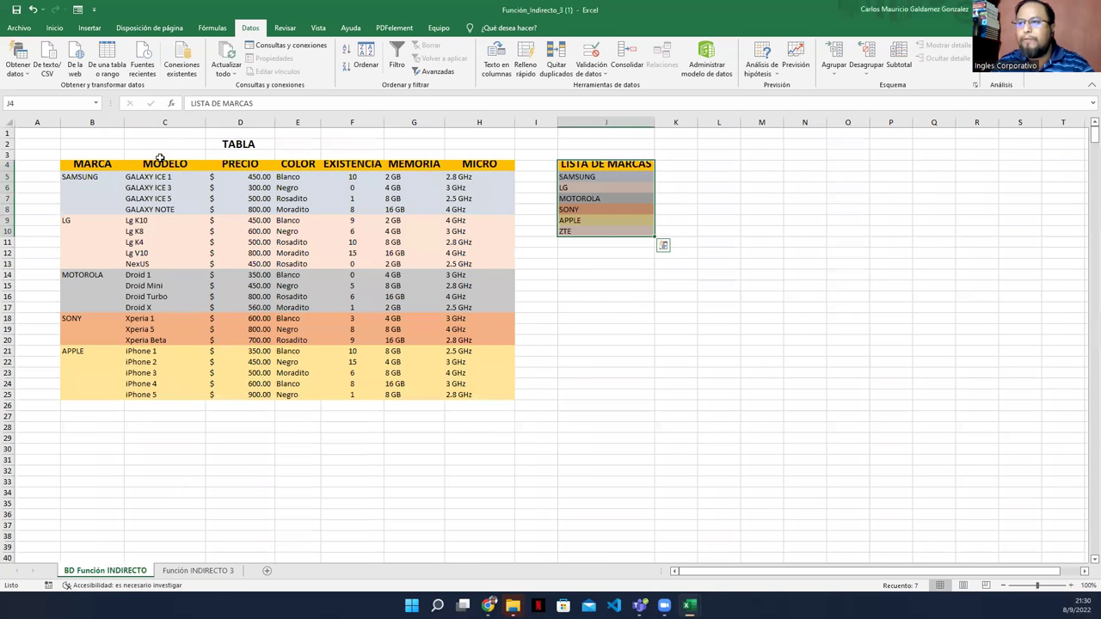
{"action": "left_click_drag", "start_coordinate": [155, 176], "coordinate": [160, 209]}
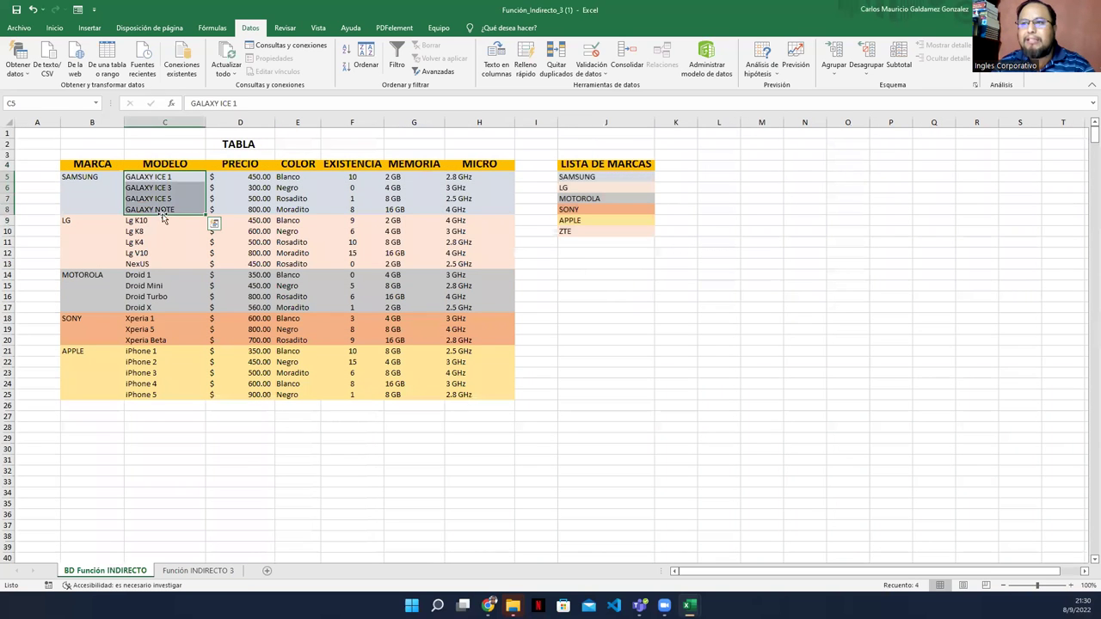
{"action": "left_click", "coordinate": [75, 178]}
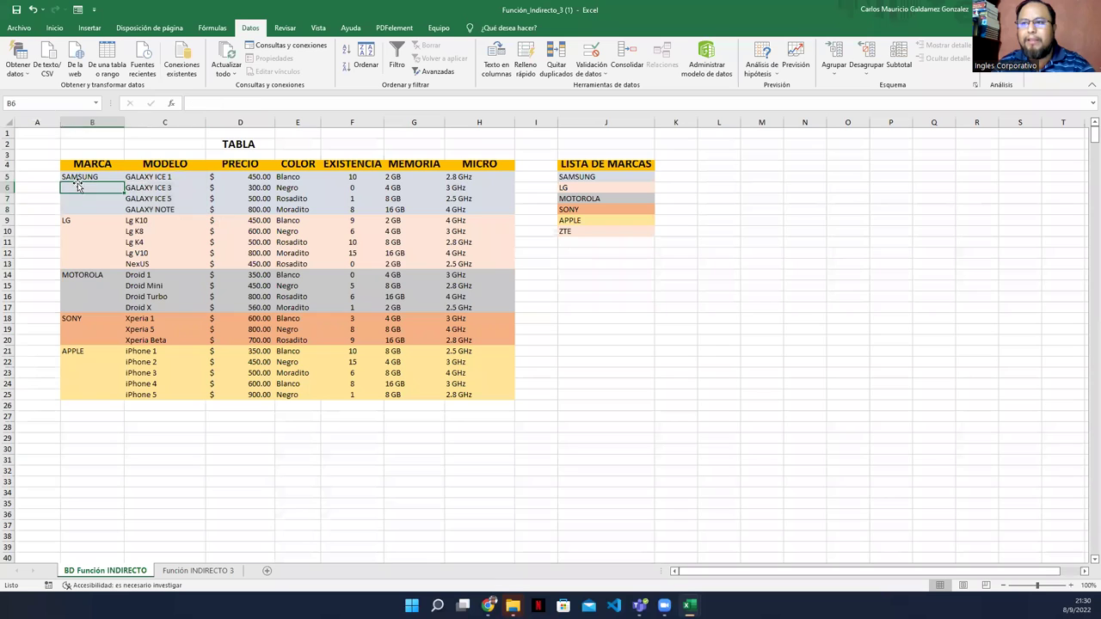
{"action": "key", "text": "ctrl+c"}
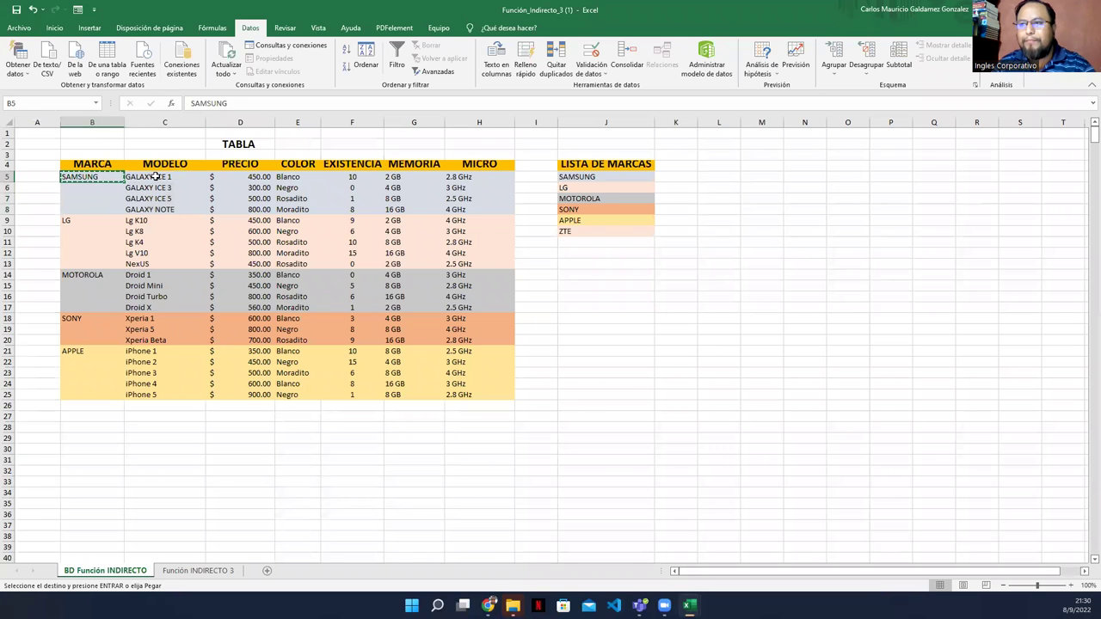
{"action": "left_click_drag", "start_coordinate": [154, 176], "coordinate": [157, 209]}
{"action": "key", "text": "ctrl+v"}
{"action": "key", "text": "Return"}
{"action": "key", "text": "Escape"}
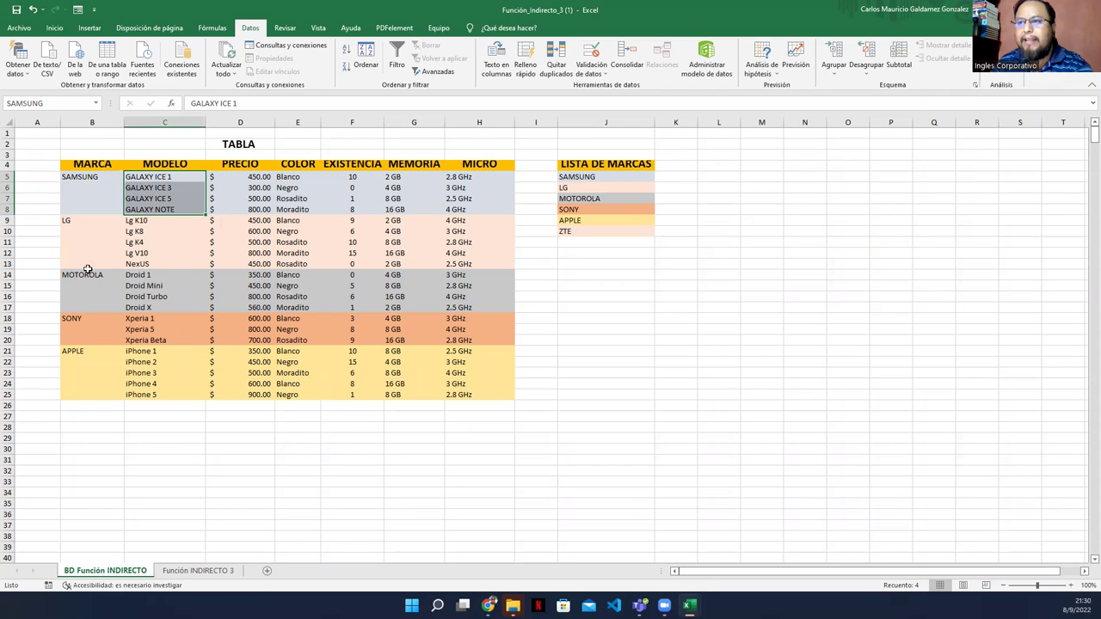
Step: Name the LG model range C9:C13 after its brand and the Motorola model range C14:C17 MOTOROLA
{"action": "left_click_drag", "start_coordinate": [145, 220], "coordinate": [147, 265]}
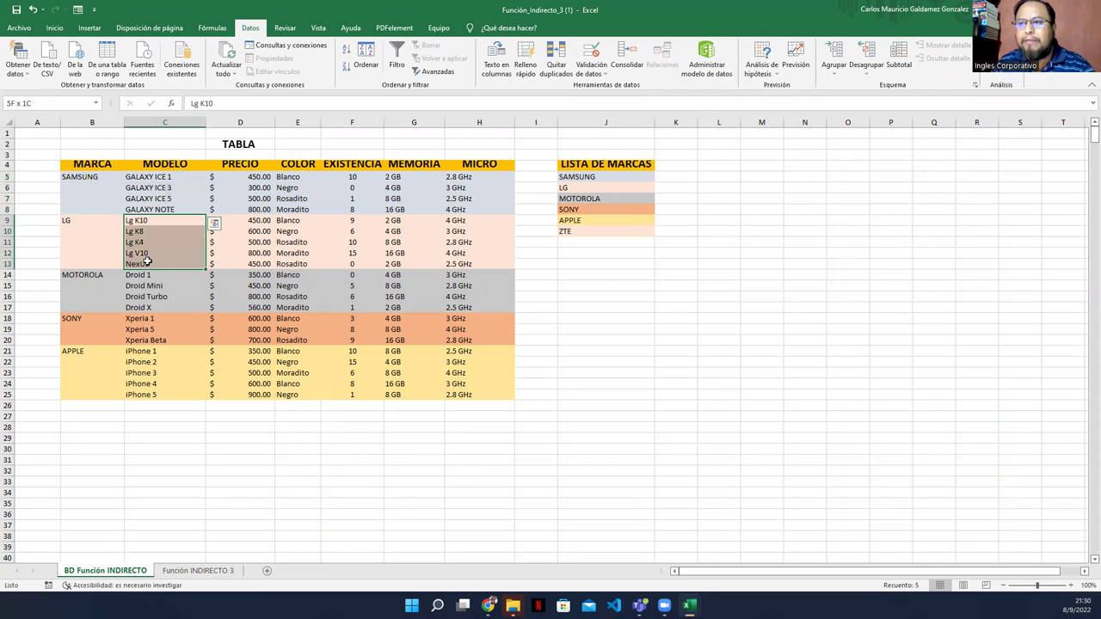
{"action": "left_click", "coordinate": [50, 103]}
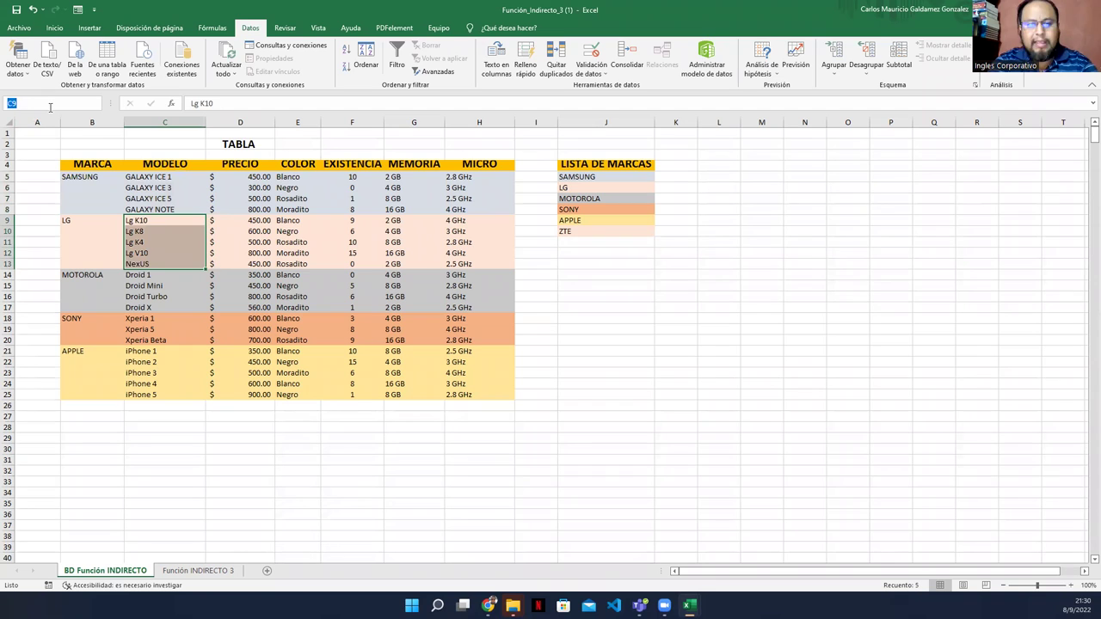
{"action": "key", "text": "Return"}
{"action": "left_click_drag", "start_coordinate": [144, 277], "coordinate": [146, 308]}
{"action": "left_click", "coordinate": [39, 103]}
{"action": "type", "text": "MO"}
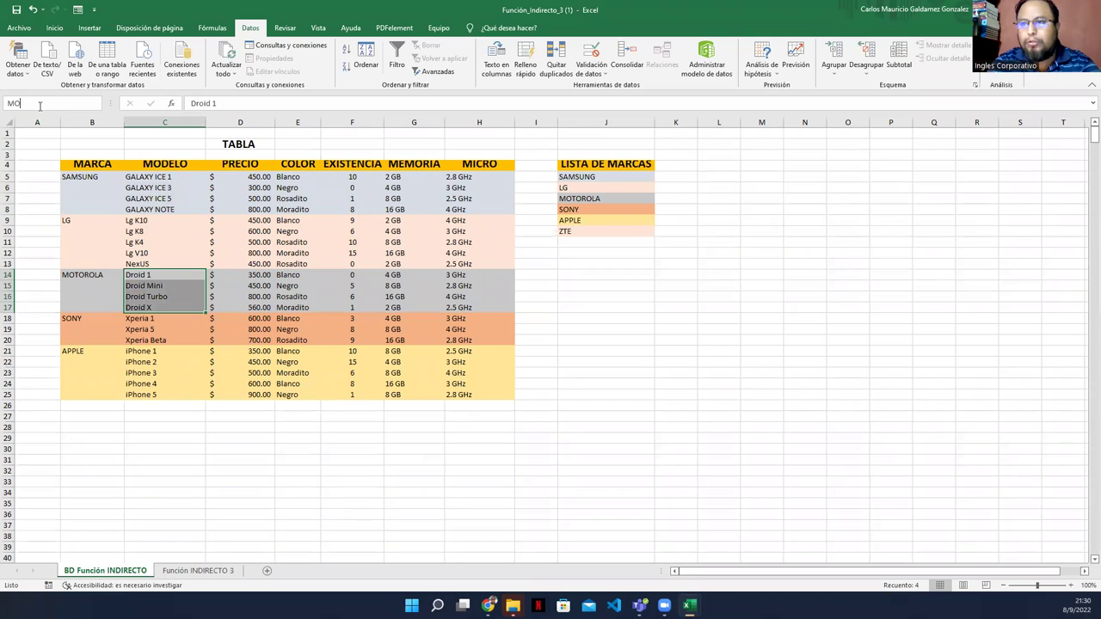
{"action": "type", "text": "TOROLA"}
{"action": "key", "text": "Return"}
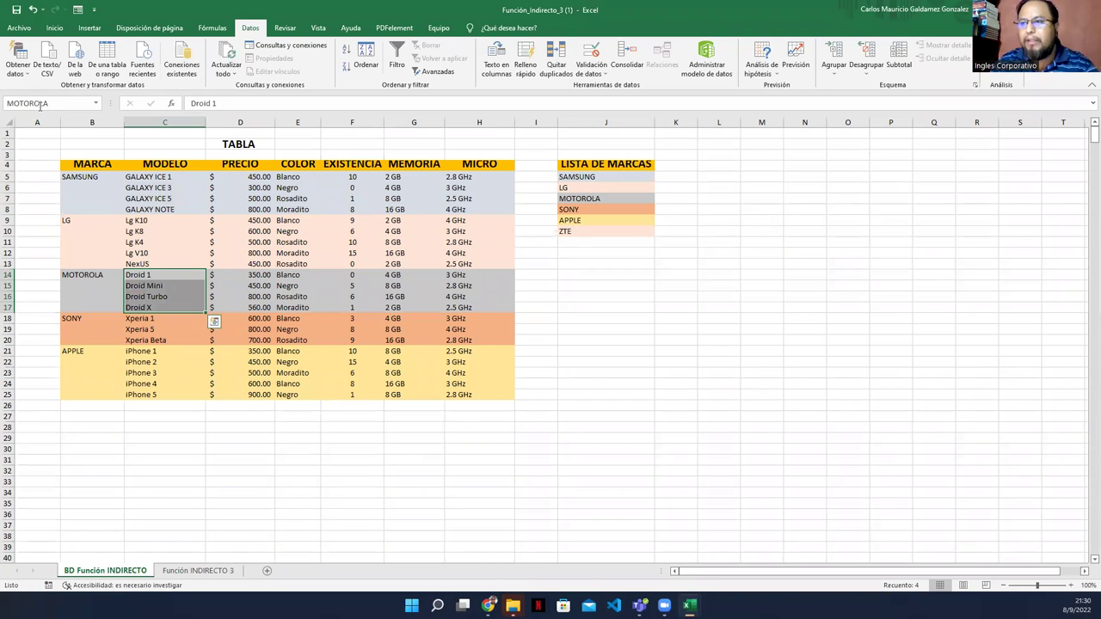
Step: Name the Sony model range C18:C20 SONY and the iPhone model range C21:C25 APPLE
{"action": "left_click_drag", "start_coordinate": [159, 319], "coordinate": [156, 341]}
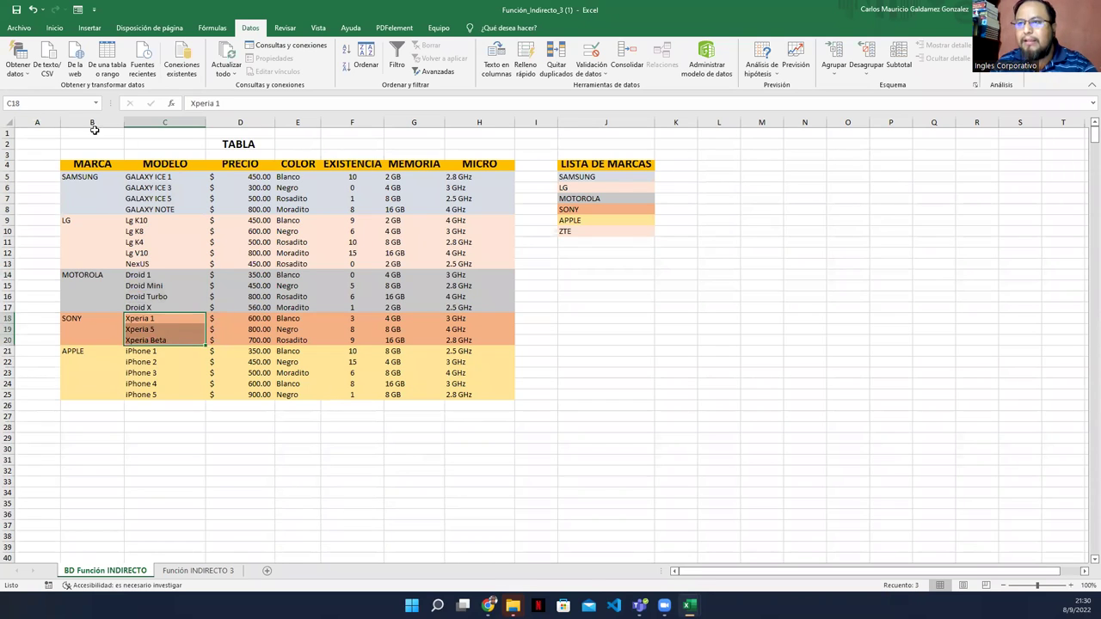
{"action": "left_click", "coordinate": [52, 102]}
{"action": "type", "text": "SON"}
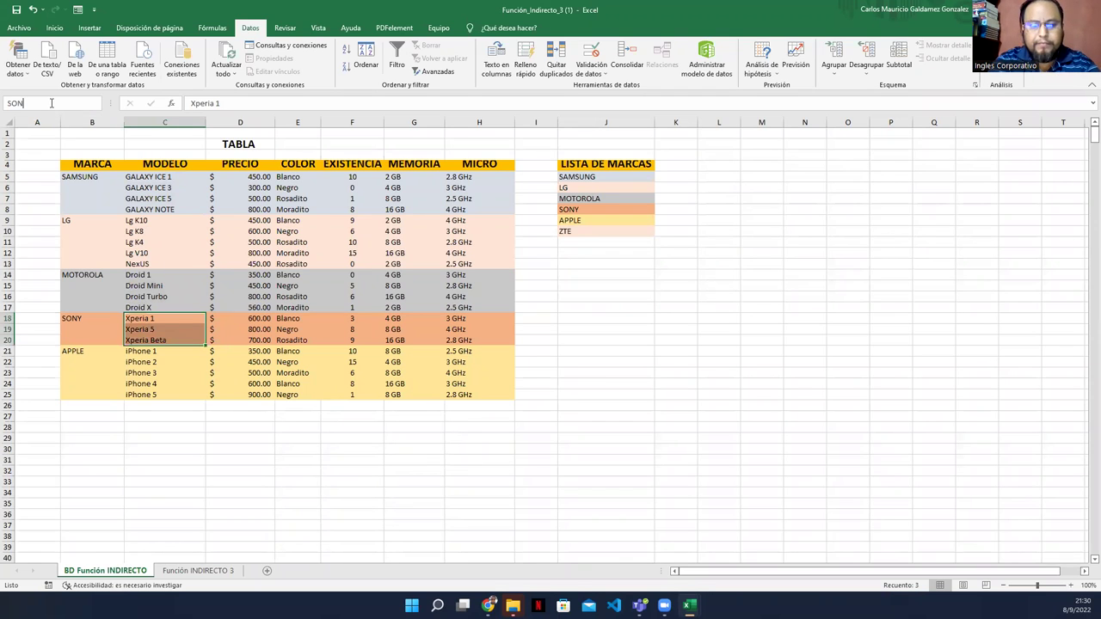
{"action": "type", "text": "Y"}
{"action": "key", "text": "Return"}
{"action": "left_click_drag", "start_coordinate": [133, 352], "coordinate": [133, 394]}
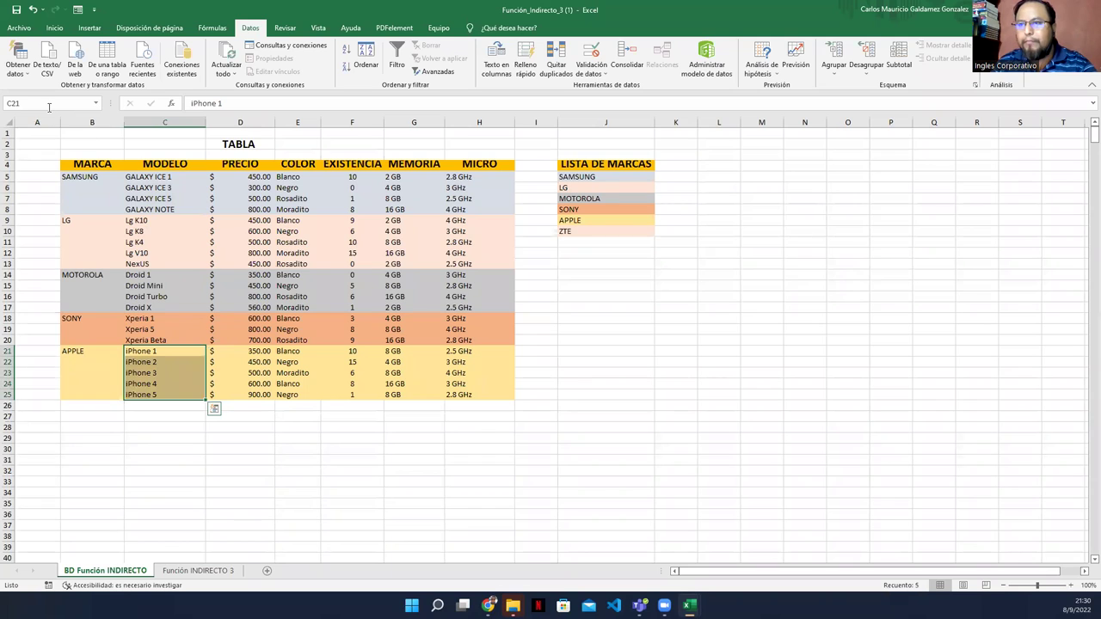
{"action": "left_click", "coordinate": [49, 104]}
{"action": "type", "text": "A"}
{"action": "key", "text": "Return"}
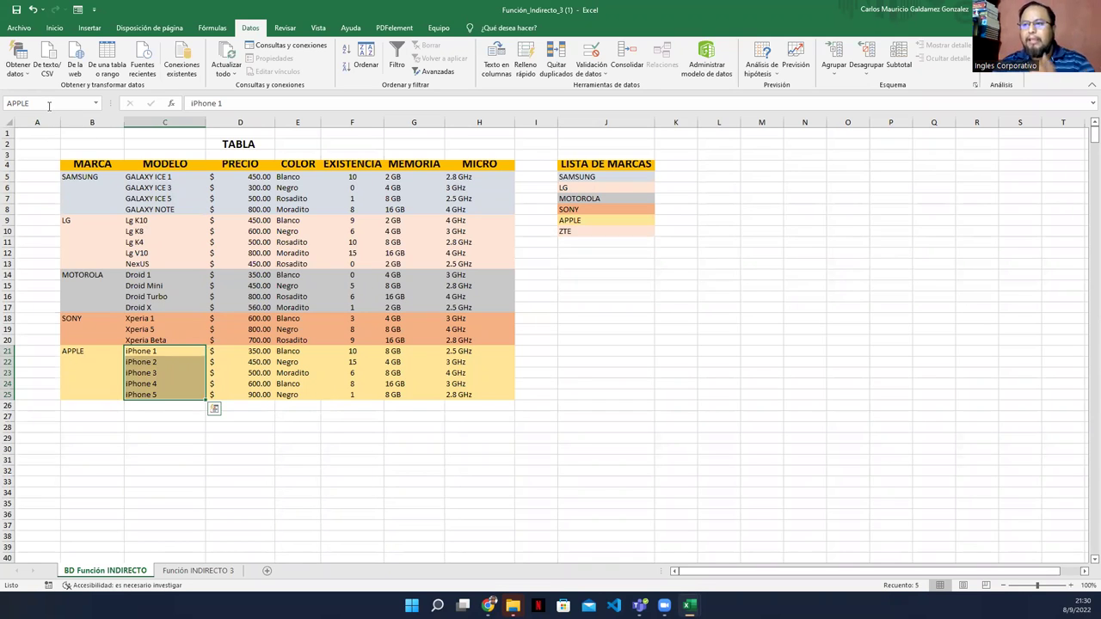
Step: Add list validation to models cell D9 in the Función INDIRECTO 3 sheet with the source =INDIRECTO($D$7)
{"action": "left_click", "coordinate": [203, 570]}
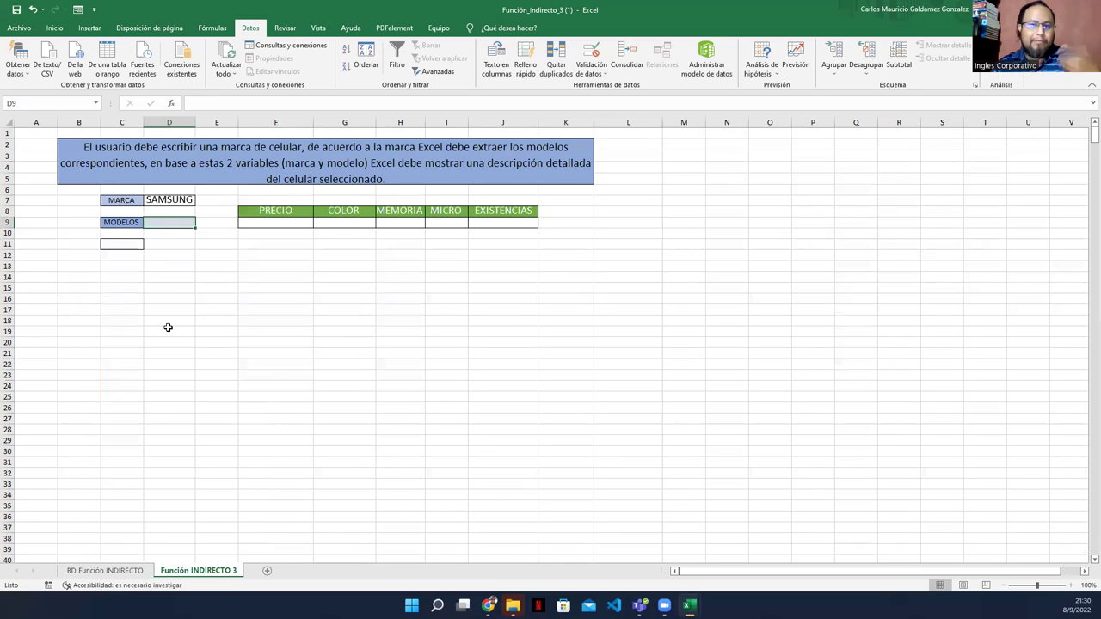
{"action": "left_click", "coordinate": [156, 200]}
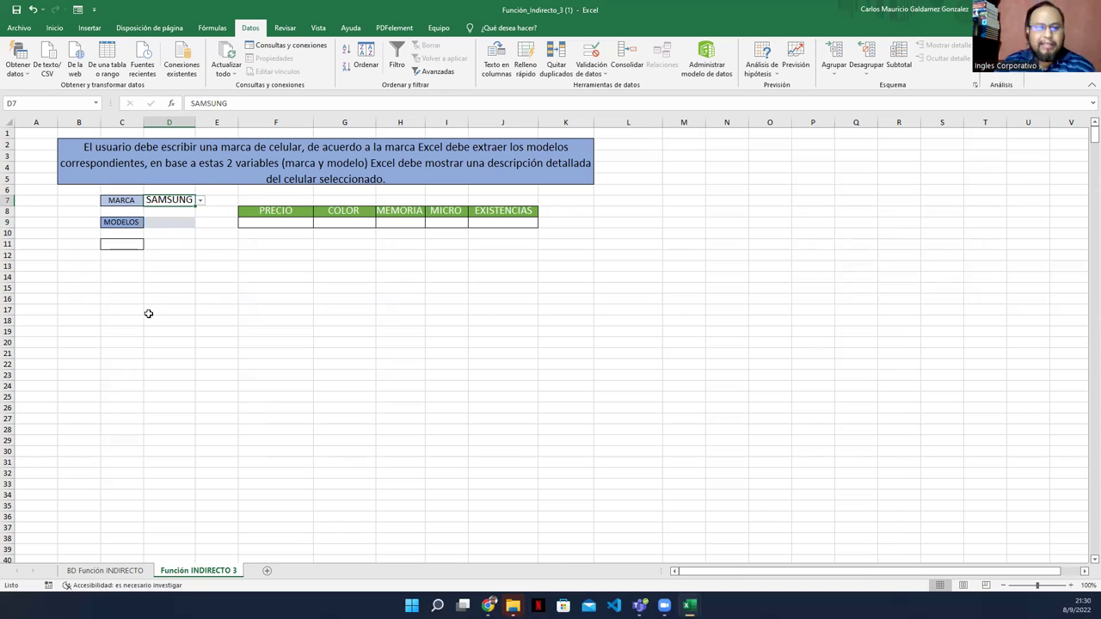
{"action": "left_click", "coordinate": [164, 221]}
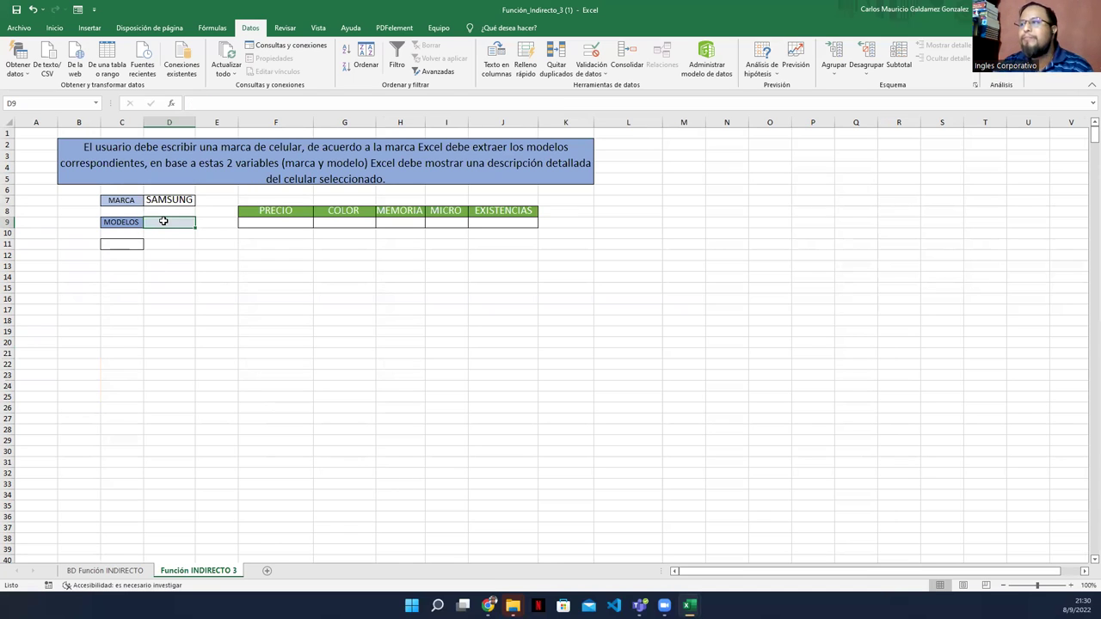
{"action": "left_click", "coordinate": [593, 55]}
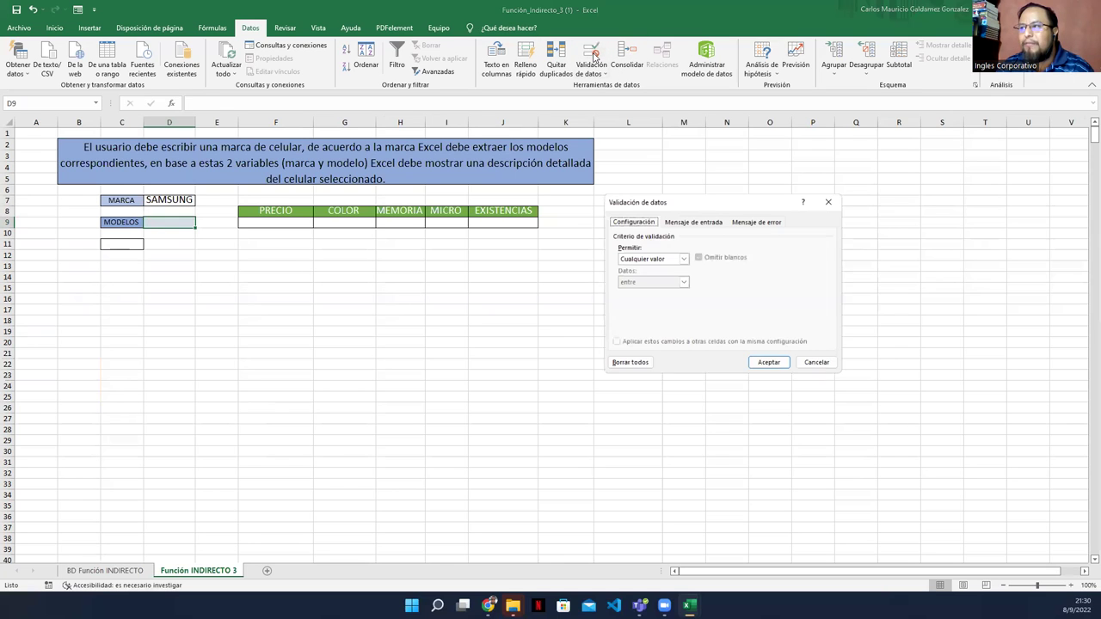
{"action": "left_click", "coordinate": [678, 258]}
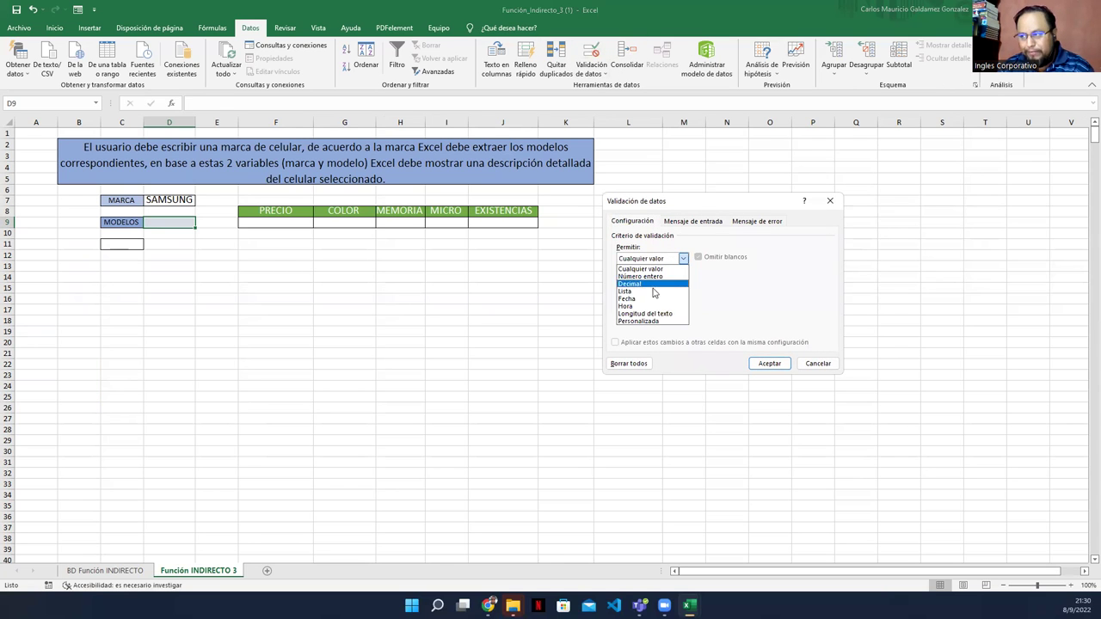
{"action": "left_click", "coordinate": [654, 292]}
{"action": "left_click", "coordinate": [660, 305]}
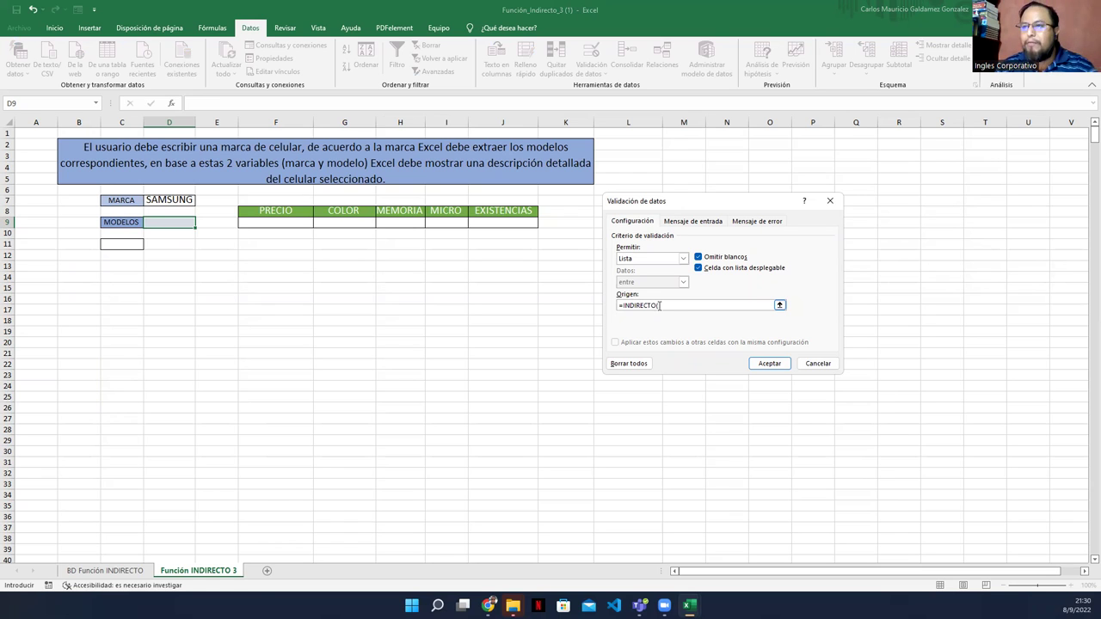
{"action": "left_click", "coordinate": [780, 306]}
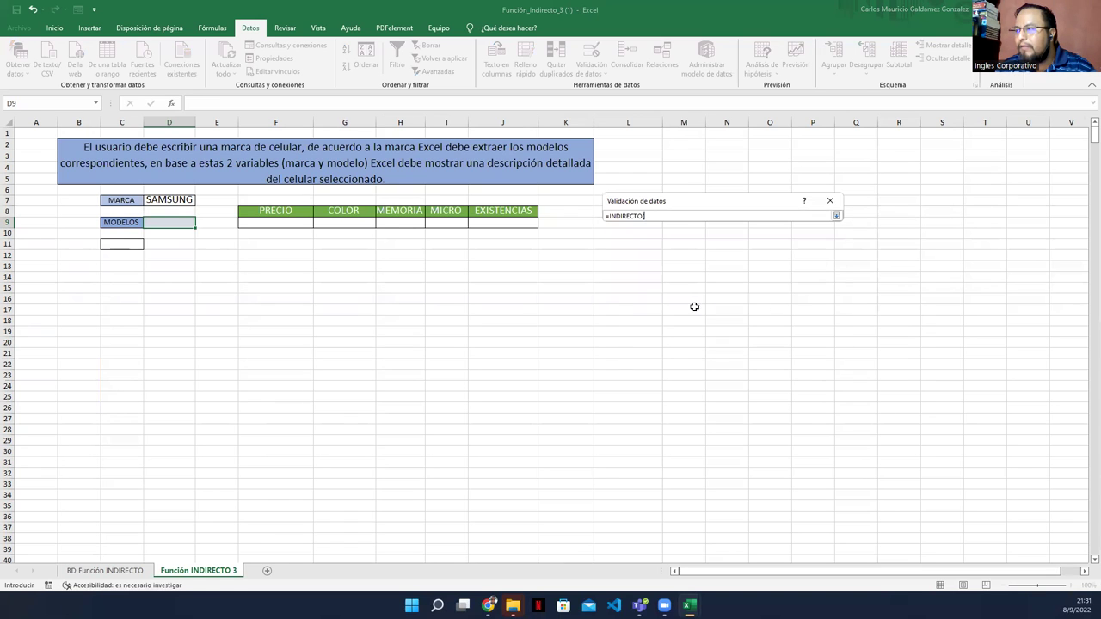
{"action": "left_click", "coordinate": [170, 200]}
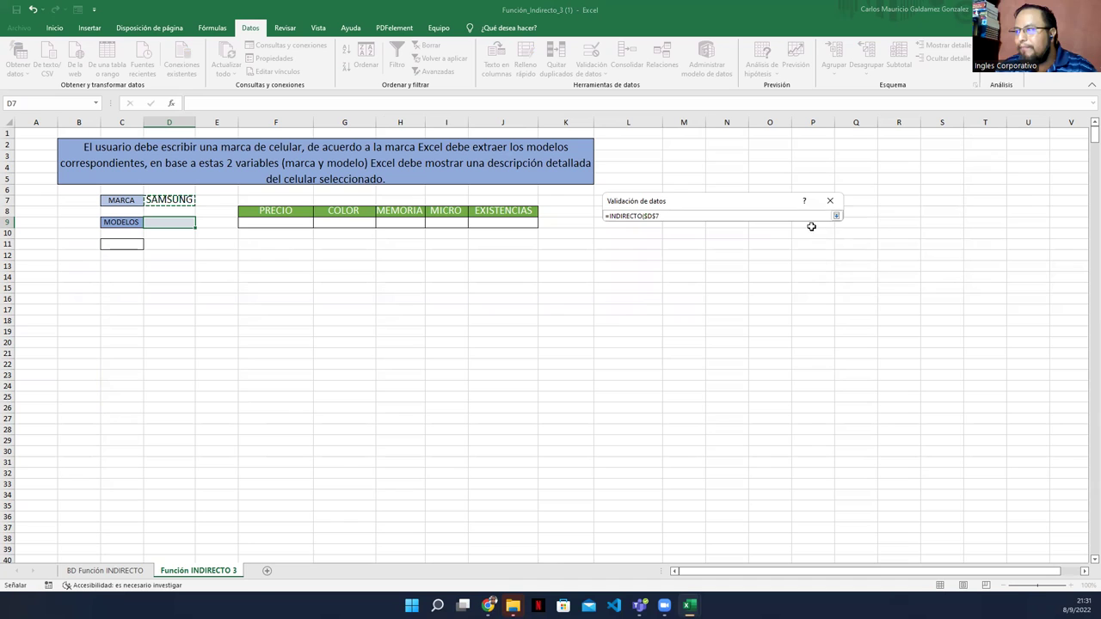
{"action": "left_click", "coordinate": [836, 216]}
{"action": "left_click", "coordinate": [675, 305]}
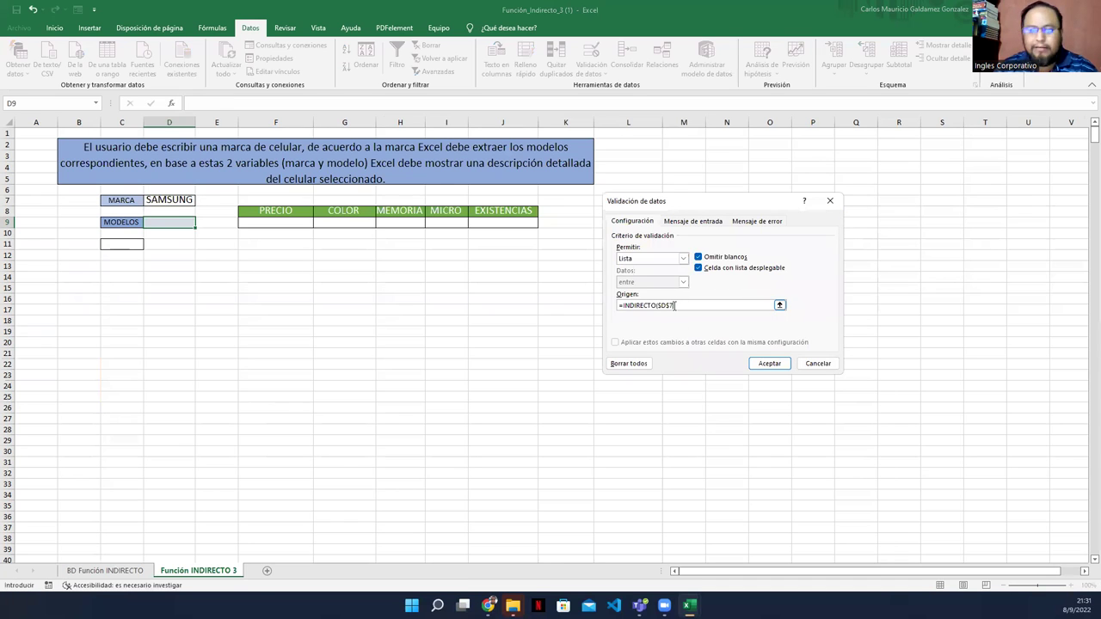
{"action": "type", "text": ")"}
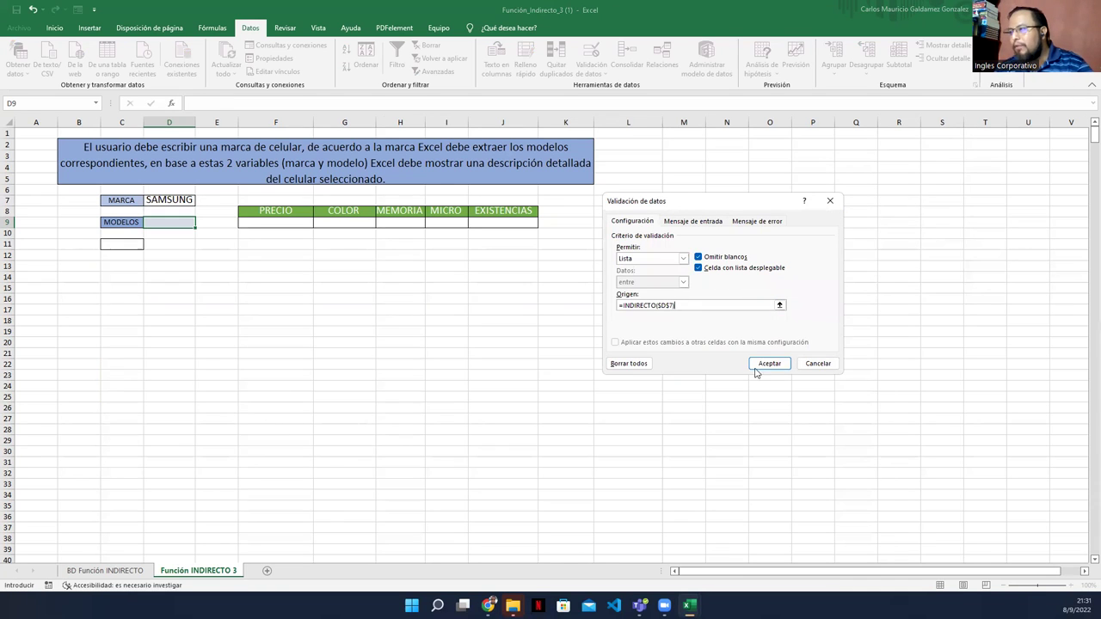
{"action": "left_click", "coordinate": [768, 364]}
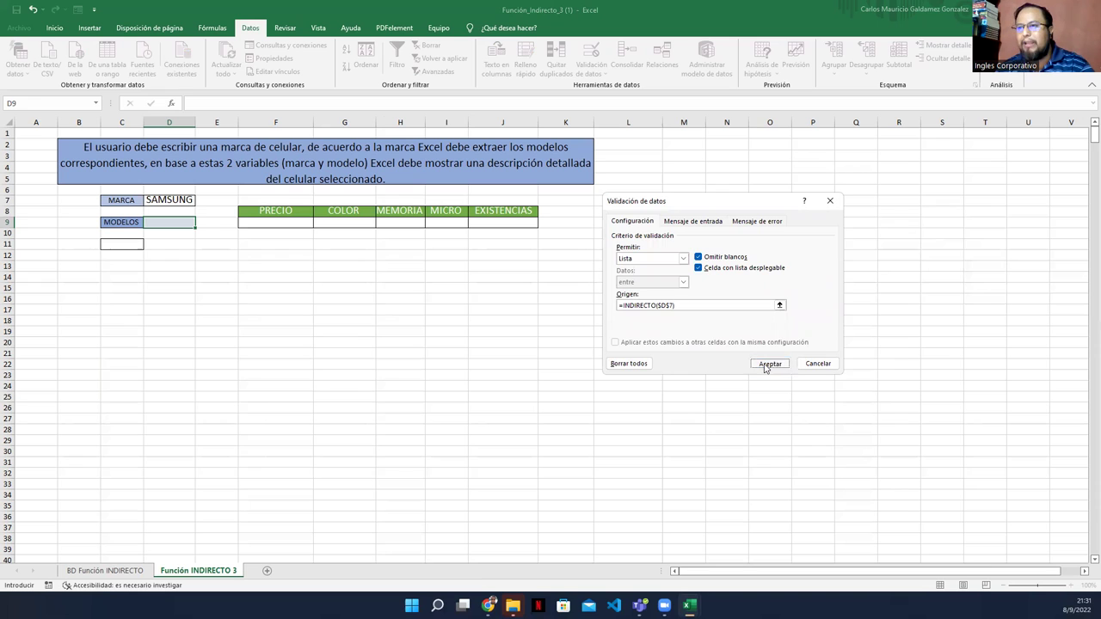
Step: Examine the brand options in cell D7 and compare them with the named model ranges in the BD Función INDIRECTO sheet
{"action": "left_click", "coordinate": [177, 202]}
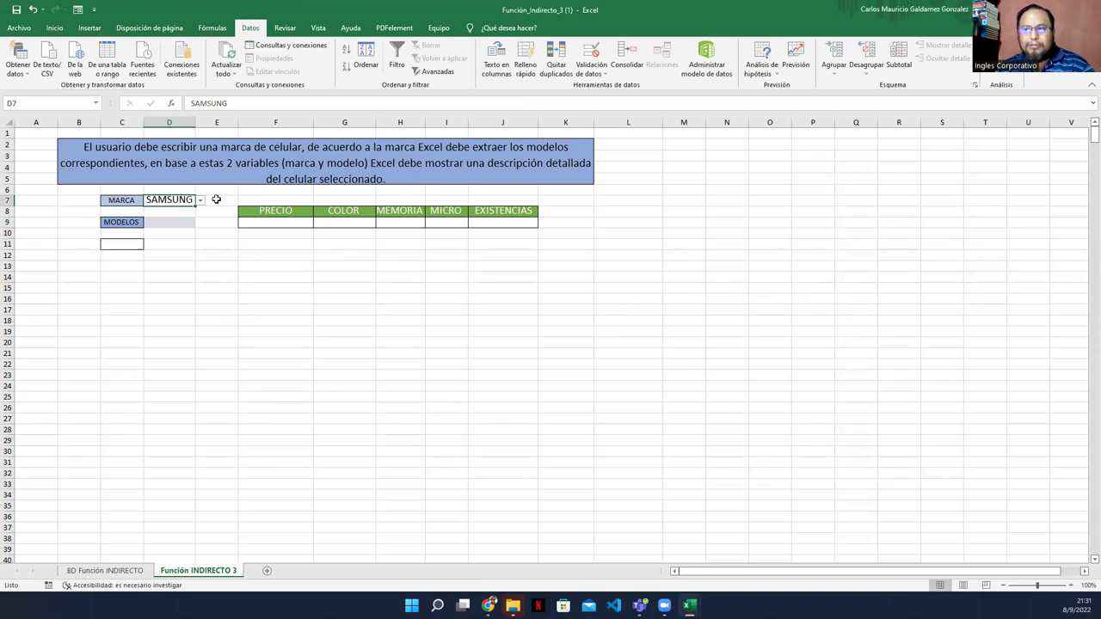
{"action": "left_click", "coordinate": [205, 200]}
{"action": "left_click", "coordinate": [184, 203]}
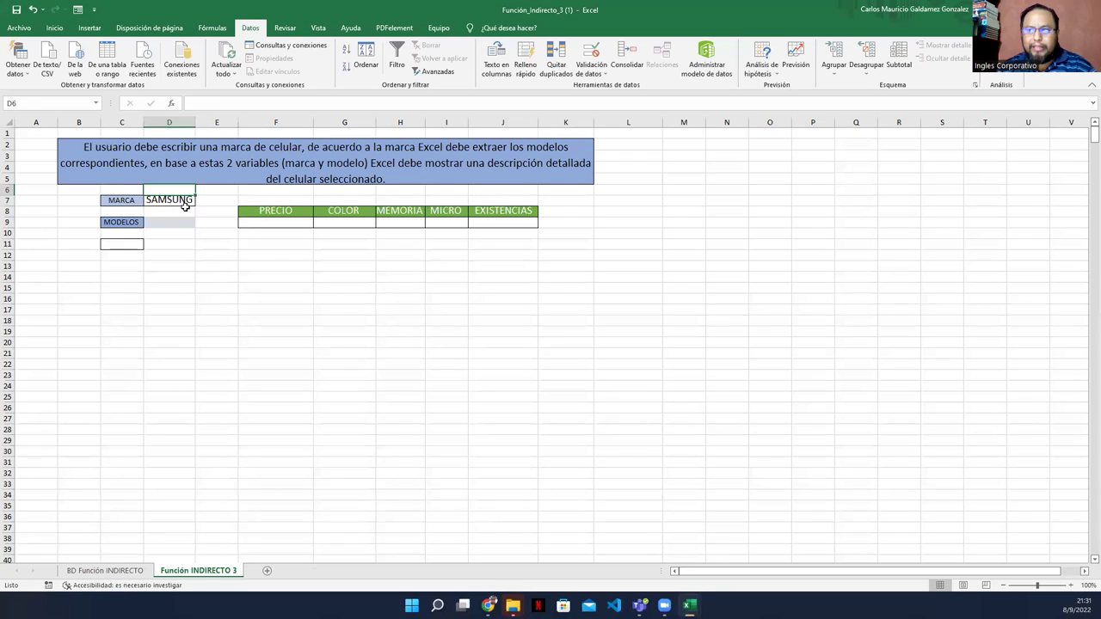
{"action": "left_click", "coordinate": [200, 201]}
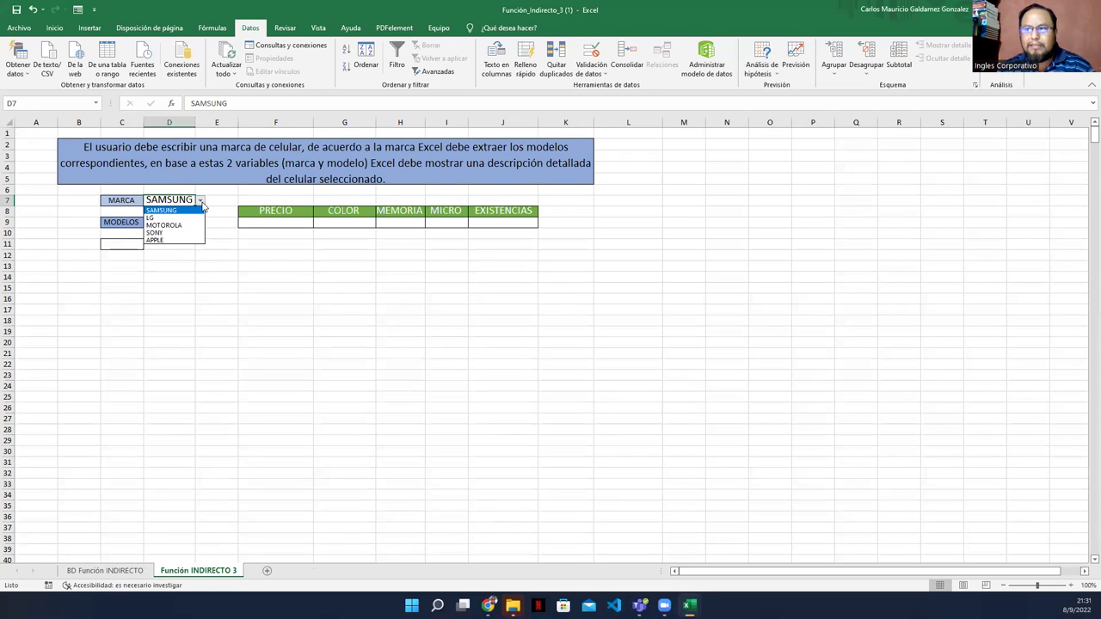
{"action": "left_click", "coordinate": [106, 572]}
{"action": "left_click", "coordinate": [106, 572]}
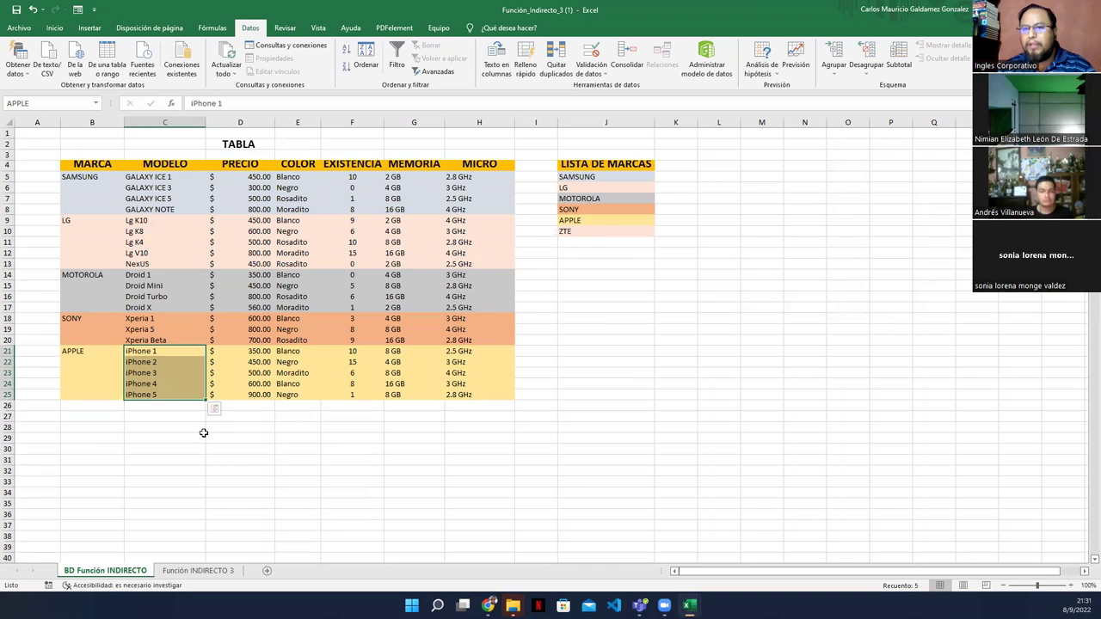
{"action": "left_click", "coordinate": [180, 572]}
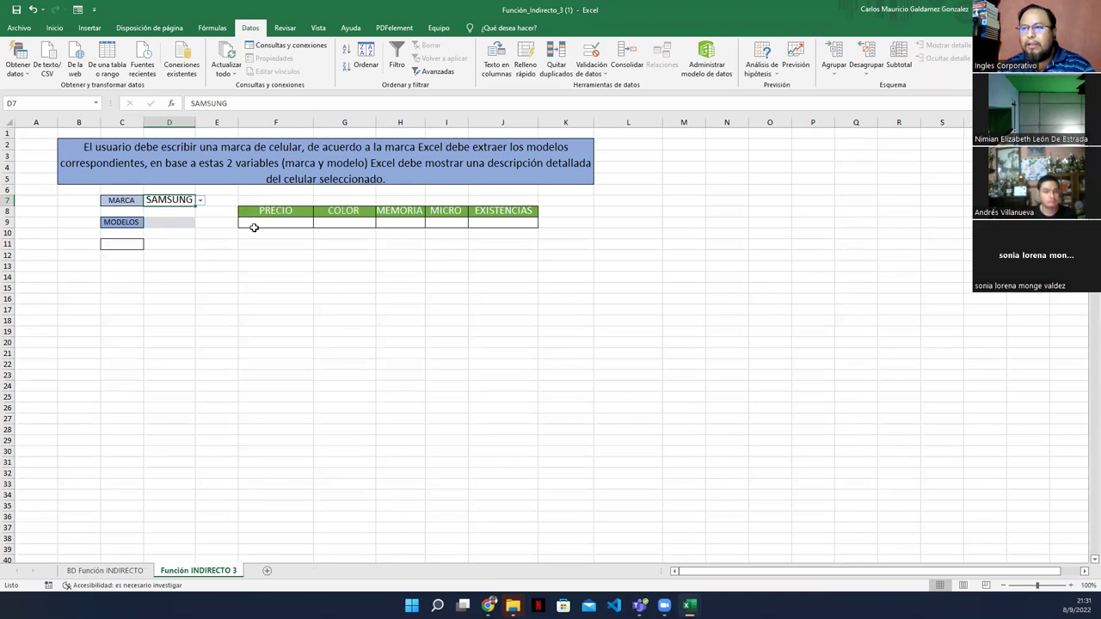
Step: Choose SAMSUNG as the brand in D7 and check the dependent model list in D9 without picking a model
{"action": "left_click", "coordinate": [200, 199]}
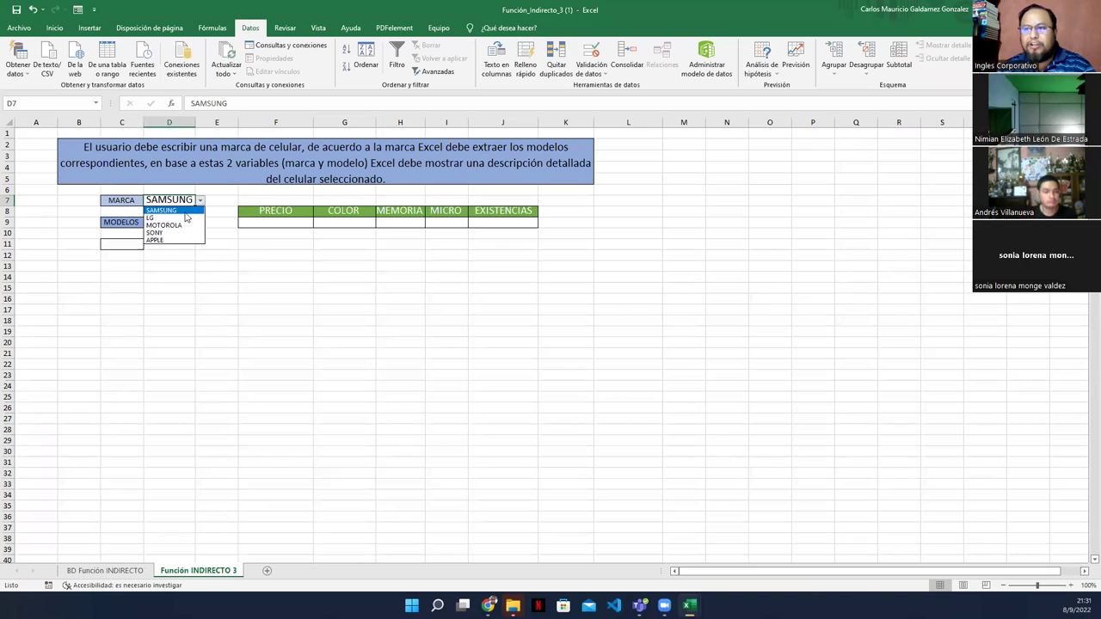
{"action": "left_click", "coordinate": [178, 211]}
{"action": "left_click", "coordinate": [181, 223]}
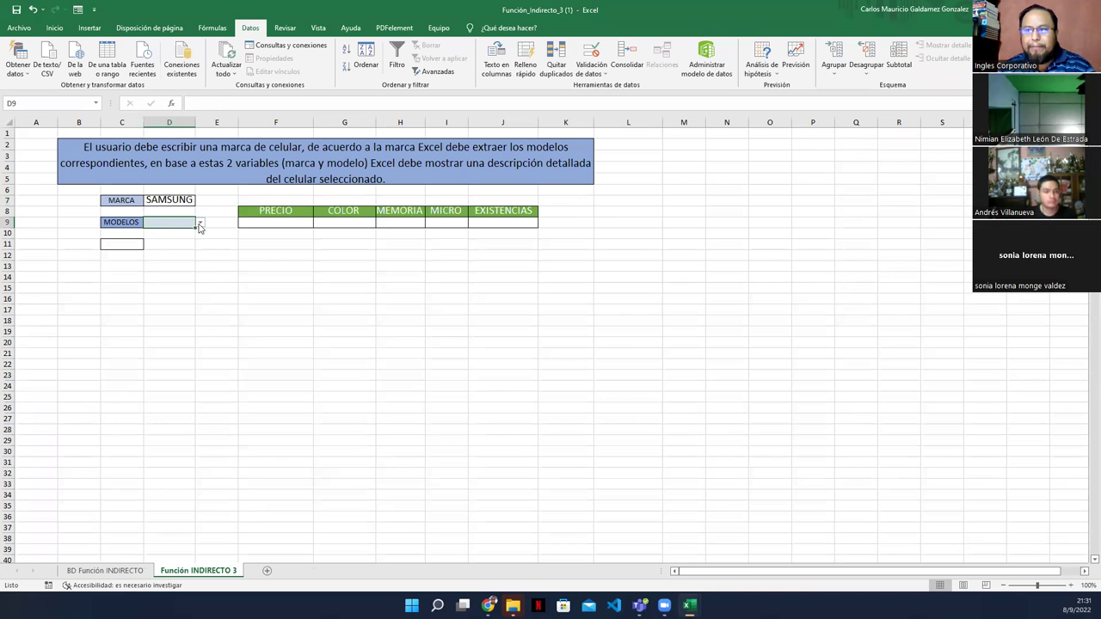
{"action": "left_click", "coordinate": [200, 224]}
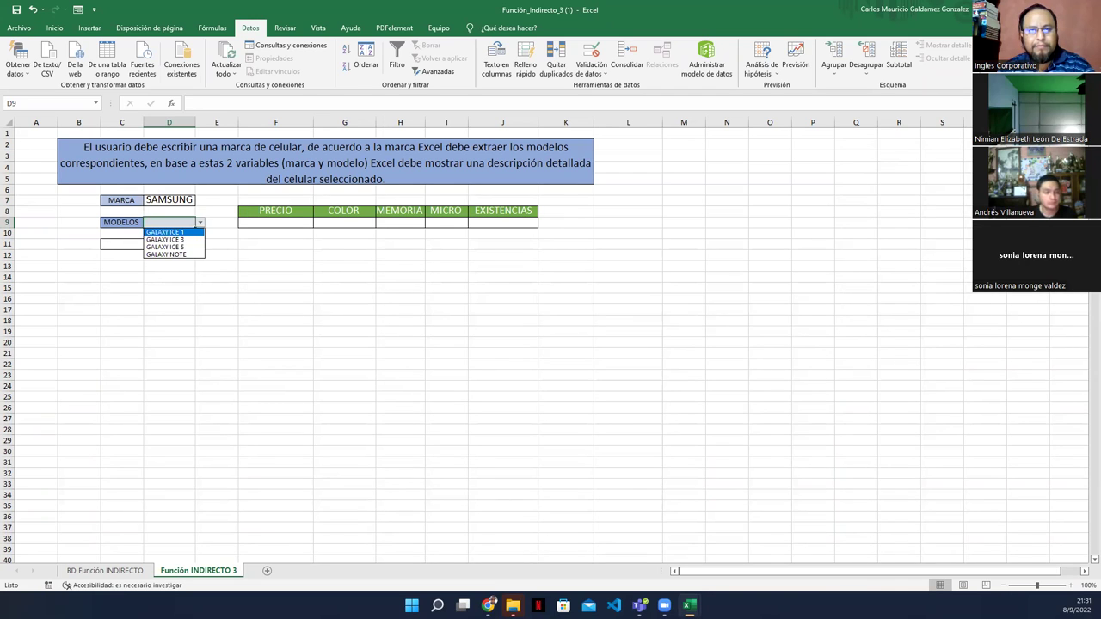
{"action": "key", "text": "Escape"}
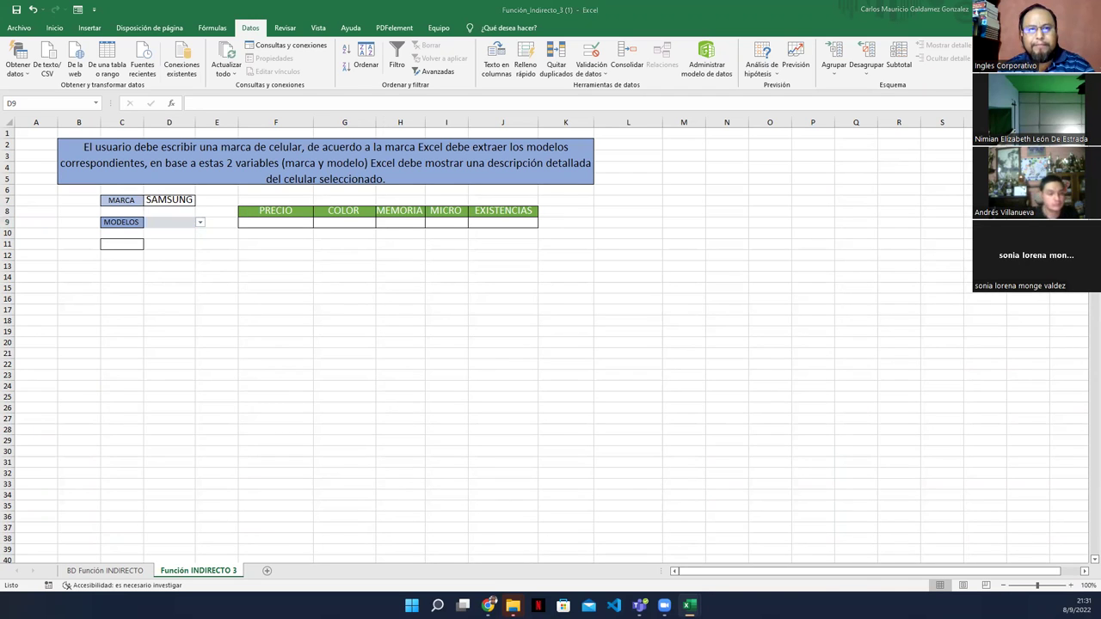
Step: Set the brand in D7 to MOTOROLA and the model in D9 to Droid Turbo, and autofit column D
{"action": "left_click", "coordinate": [189, 200]}
{"action": "left_click", "coordinate": [200, 201]}
{"action": "left_click", "coordinate": [186, 226]}
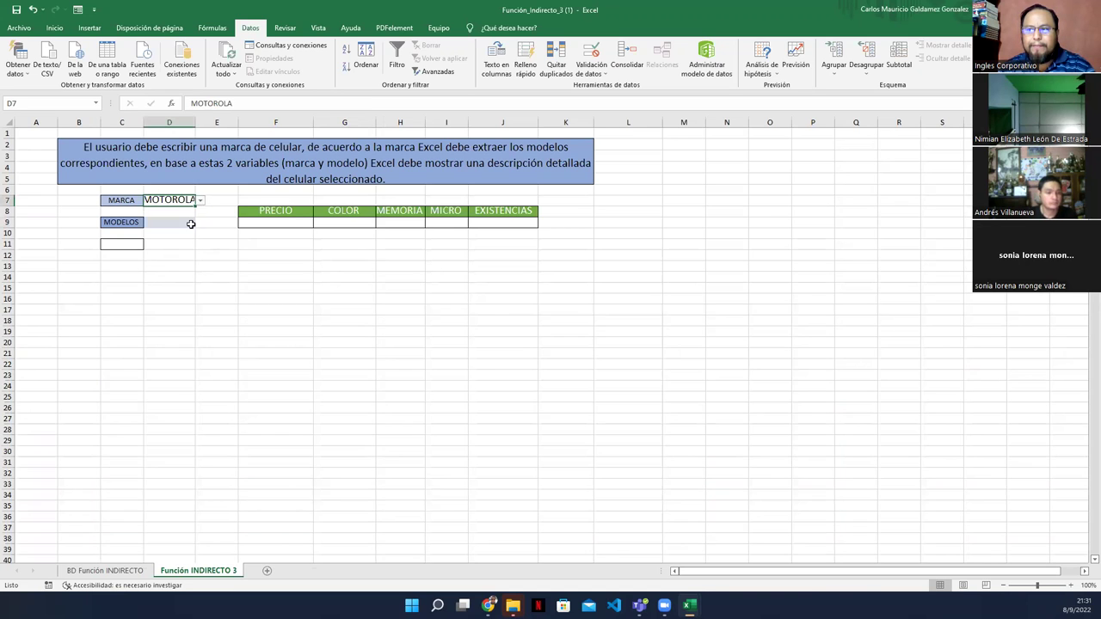
{"action": "left_click", "coordinate": [203, 222]}
{"action": "left_click", "coordinate": [189, 222]}
{"action": "left_click", "coordinate": [200, 222]}
{"action": "left_click", "coordinate": [177, 251]}
{"action": "double_click", "coordinate": [196, 122]}
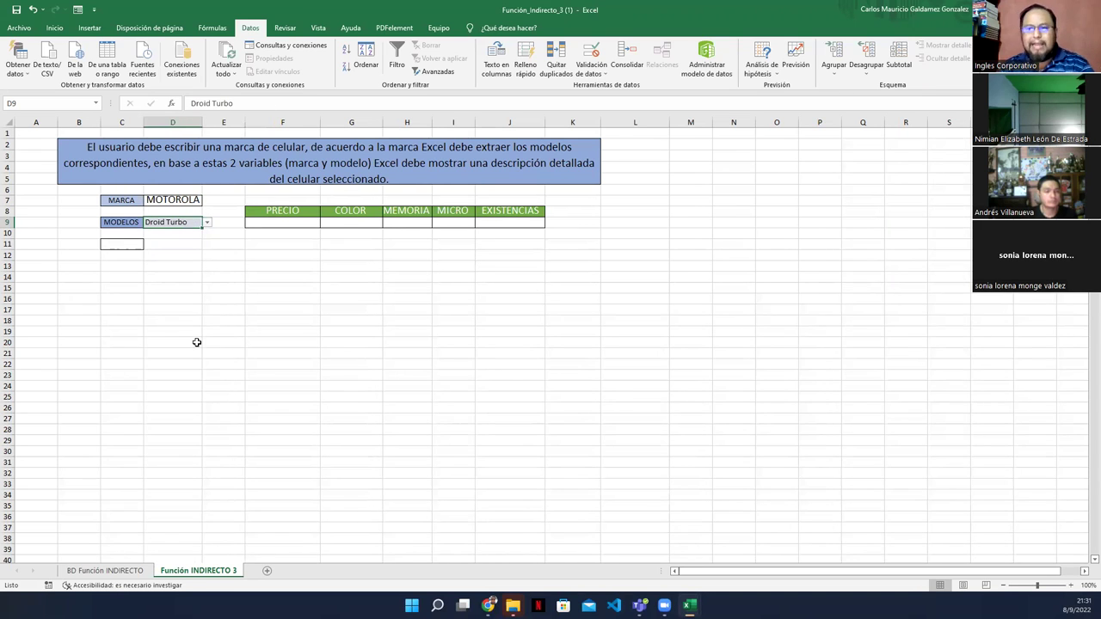
Step: Set the brand in D7 to APPLE and the model in D9 to iPhone 4
{"action": "left_click", "coordinate": [188, 199]}
{"action": "left_click", "coordinate": [206, 201]}
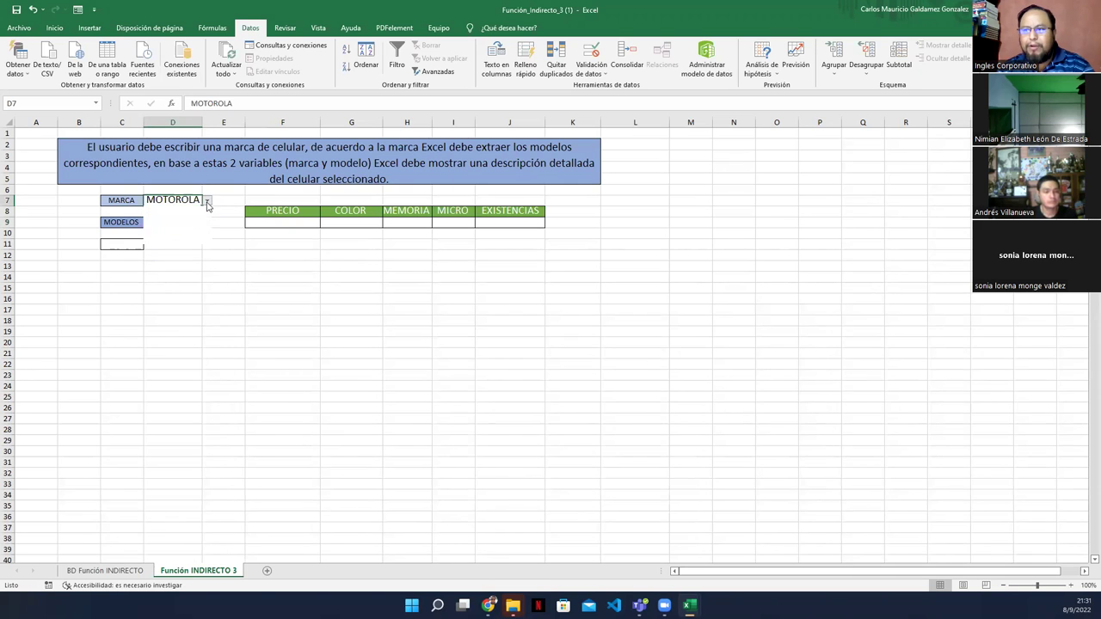
{"action": "left_click", "coordinate": [189, 239]}
{"action": "left_click", "coordinate": [188, 223]}
{"action": "left_click", "coordinate": [207, 223]}
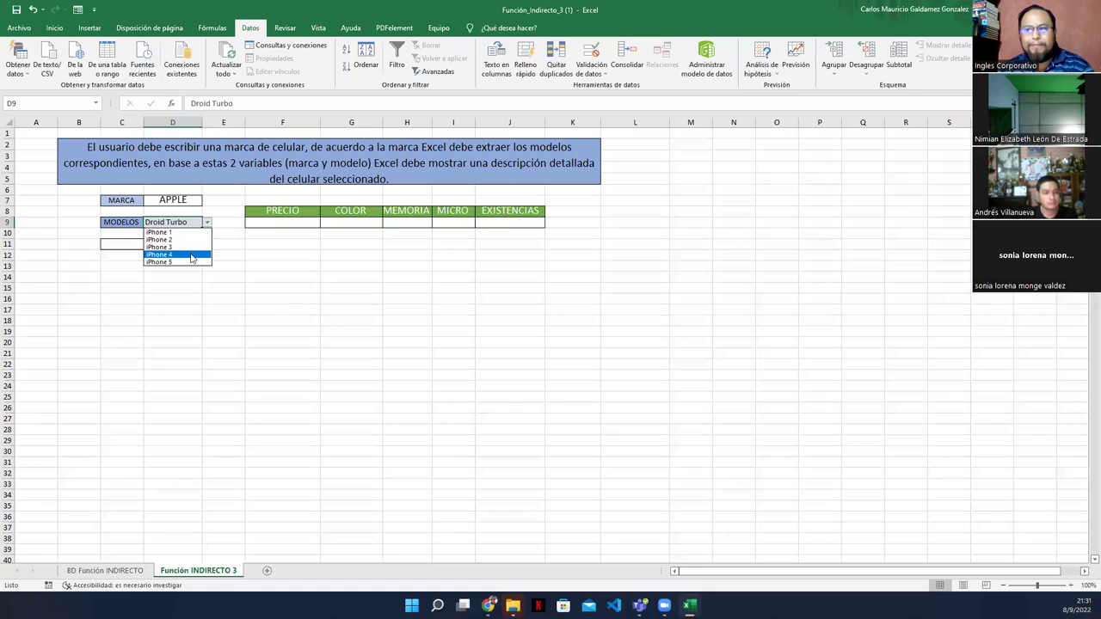
{"action": "left_click", "coordinate": [191, 255]}
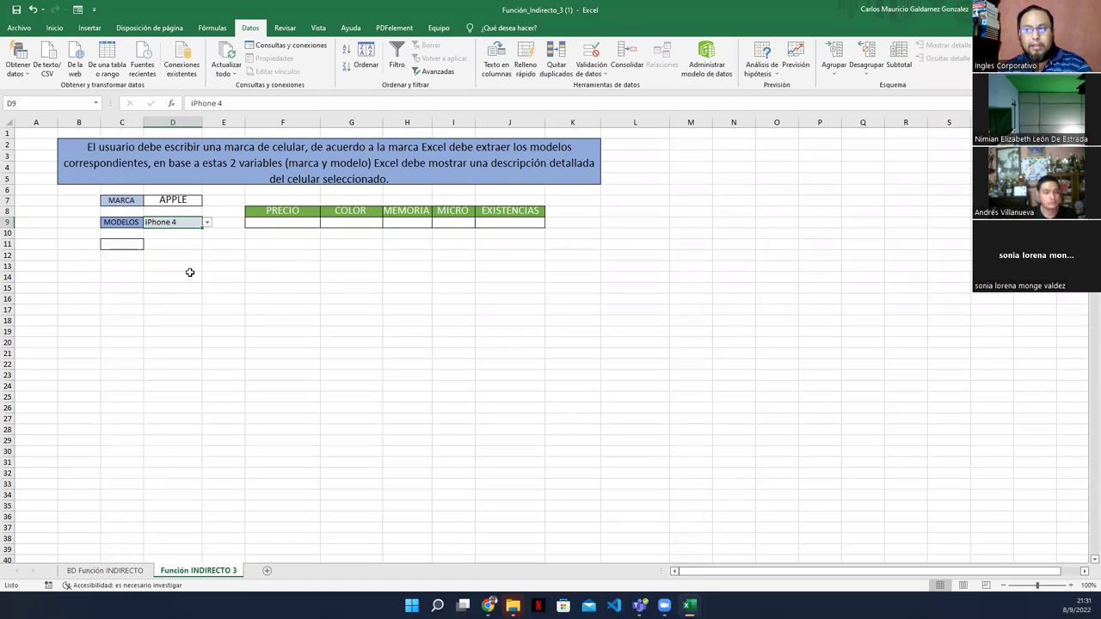
Step: Enter the formula =SUSTITUIR(D9;" ";"_") in cell C11 to replace the model name's spaces with underscores
{"action": "left_click", "coordinate": [126, 248]}
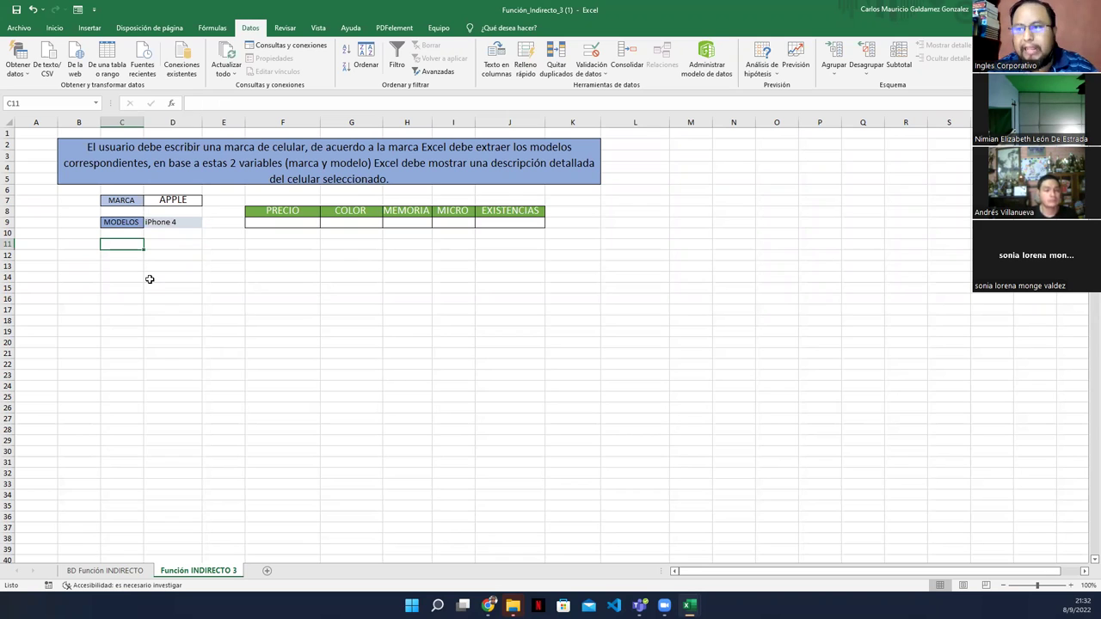
{"action": "type", "text": "=SUST"}
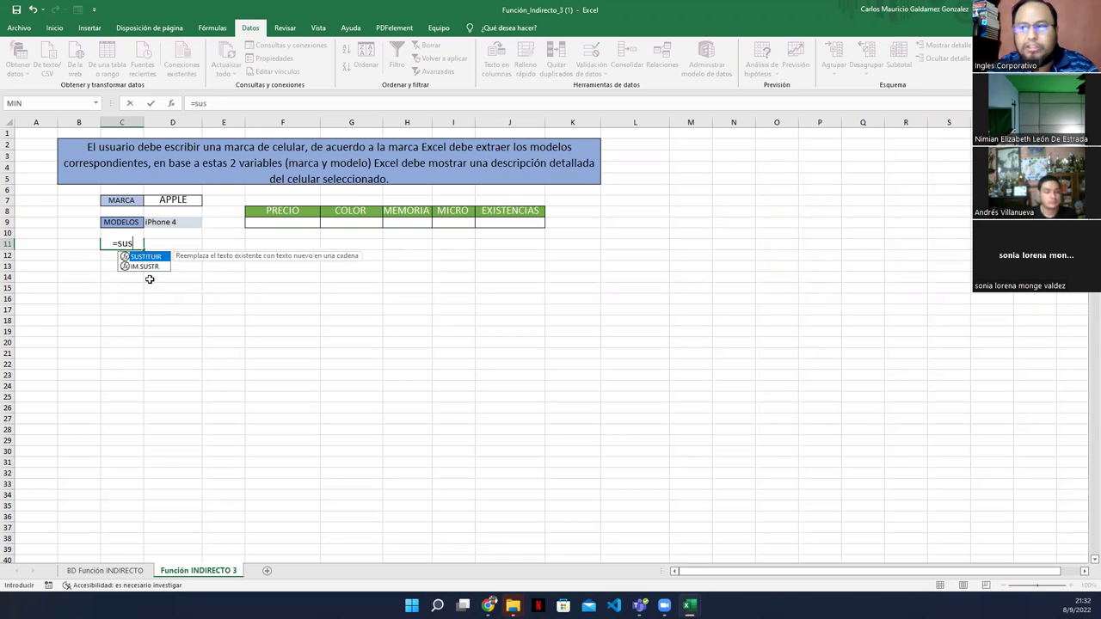
{"action": "key", "text": "Tab"}
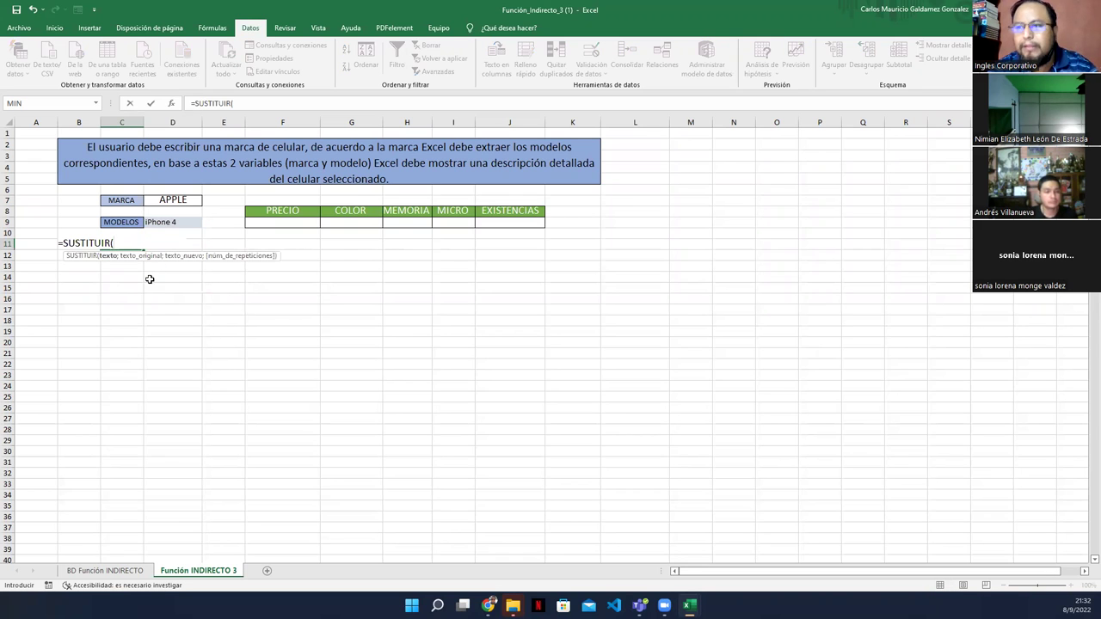
{"action": "left_click", "coordinate": [152, 222]}
{"action": "type", "text": ";"}
{"action": "key", "text": "BackSpace"}
{"action": "type", "text": ";"}
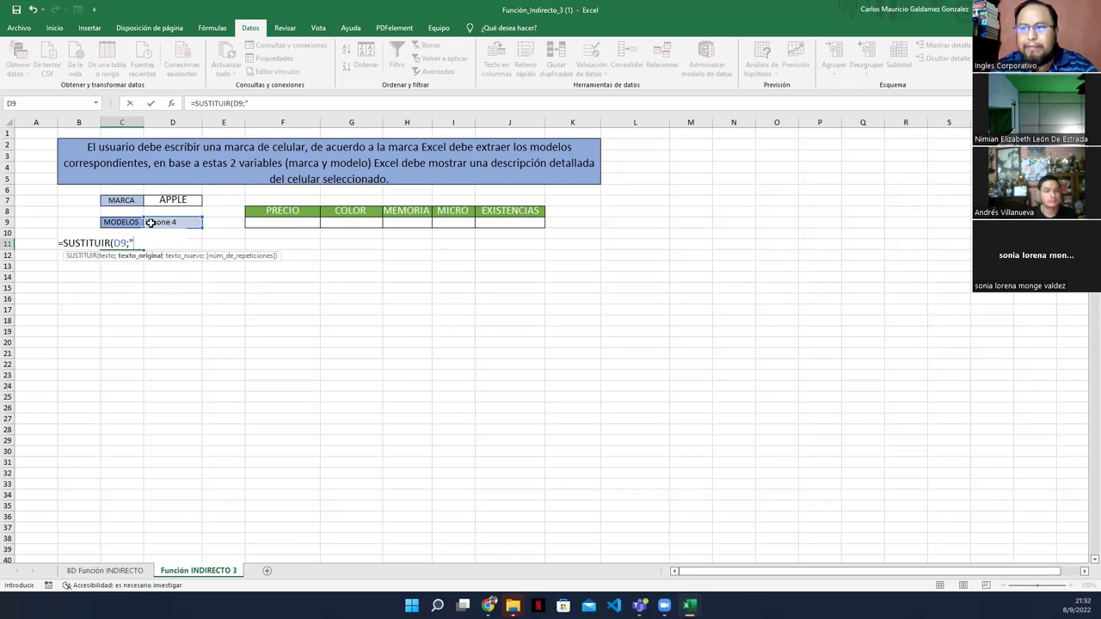
{"action": "type", "text": "\" \";"}
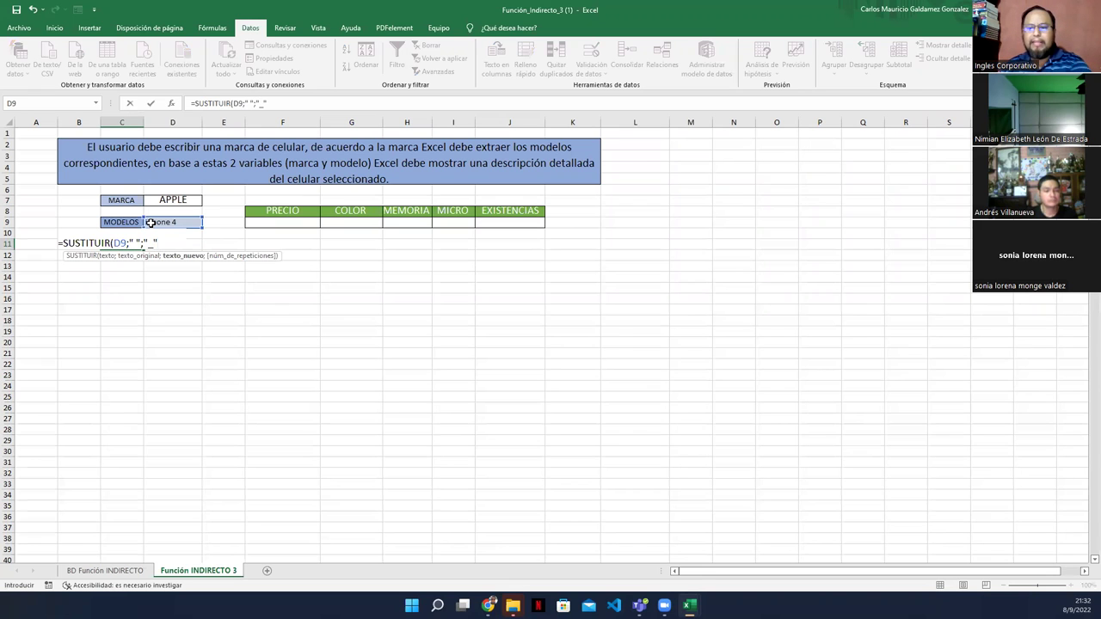
{"action": "type", "text": "\"_\""}
{"action": "key", "text": "Return"}
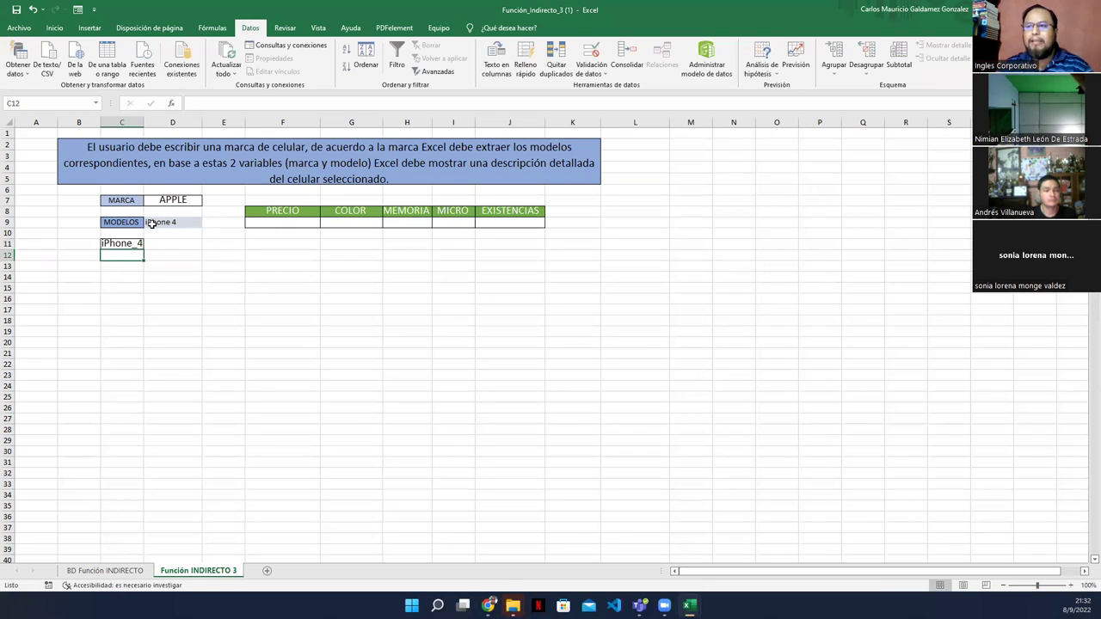
Step: Widen column C slightly, move the SUSTITUIR formula from C11 to D11, and label C11 Codigo
{"action": "left_click_drag", "start_coordinate": [147, 121], "coordinate": [151, 121]}
{"action": "left_click", "coordinate": [124, 248]}
{"action": "left_click_drag", "start_coordinate": [176, 253], "coordinate": [176, 250]}
{"action": "left_click", "coordinate": [133, 244]}
{"action": "type", "text": "Codigo"}
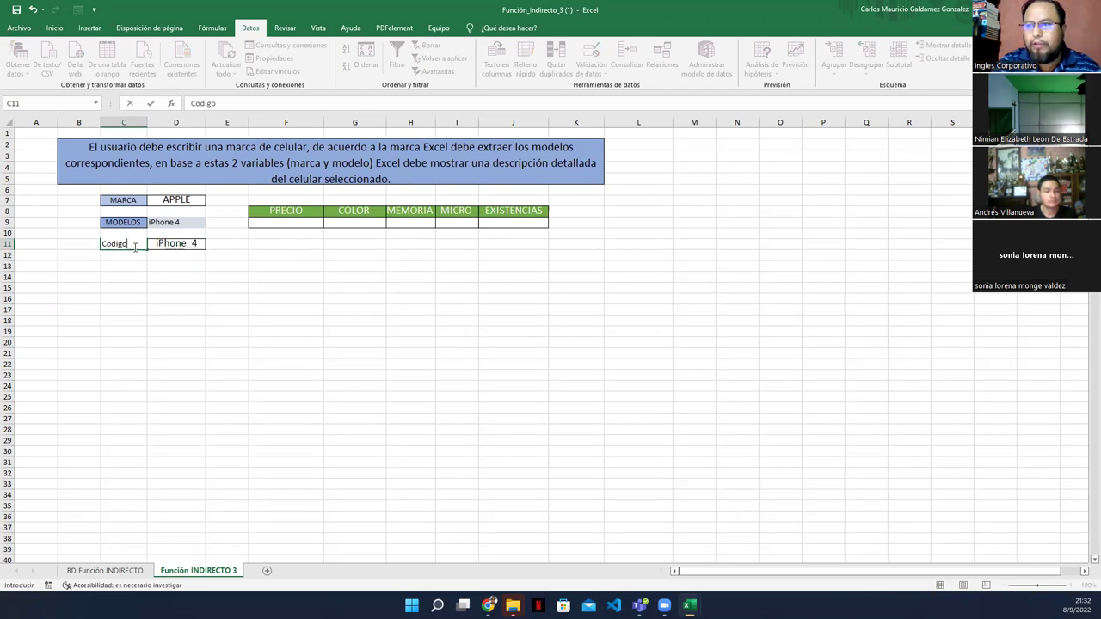
{"action": "key", "text": "Return"}
Step: Copy the formatting of the MODELOS label in C9 to the Codigo label in C11
{"action": "left_click", "coordinate": [135, 245]}
{"action": "left_click", "coordinate": [123, 222]}
{"action": "left_click", "coordinate": [54, 27]}
{"action": "left_click", "coordinate": [32, 72]}
{"action": "left_click", "coordinate": [117, 246]}
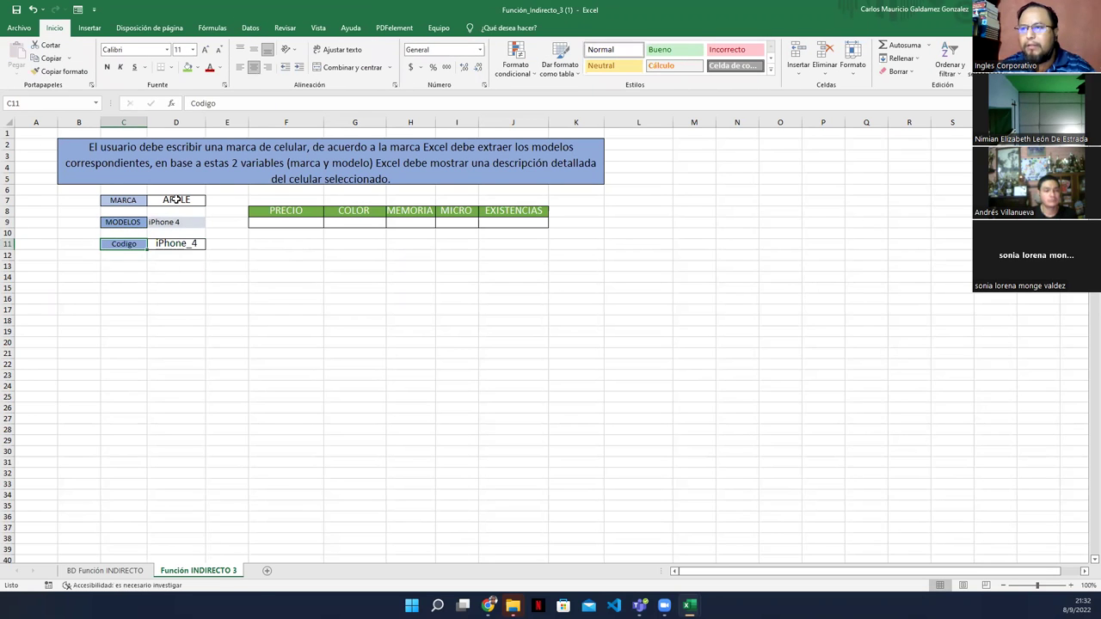
Step: Copy the formatting of brand cell D7 to model cell D9
{"action": "left_click", "coordinate": [177, 200]}
{"action": "left_click", "coordinate": [60, 72]}
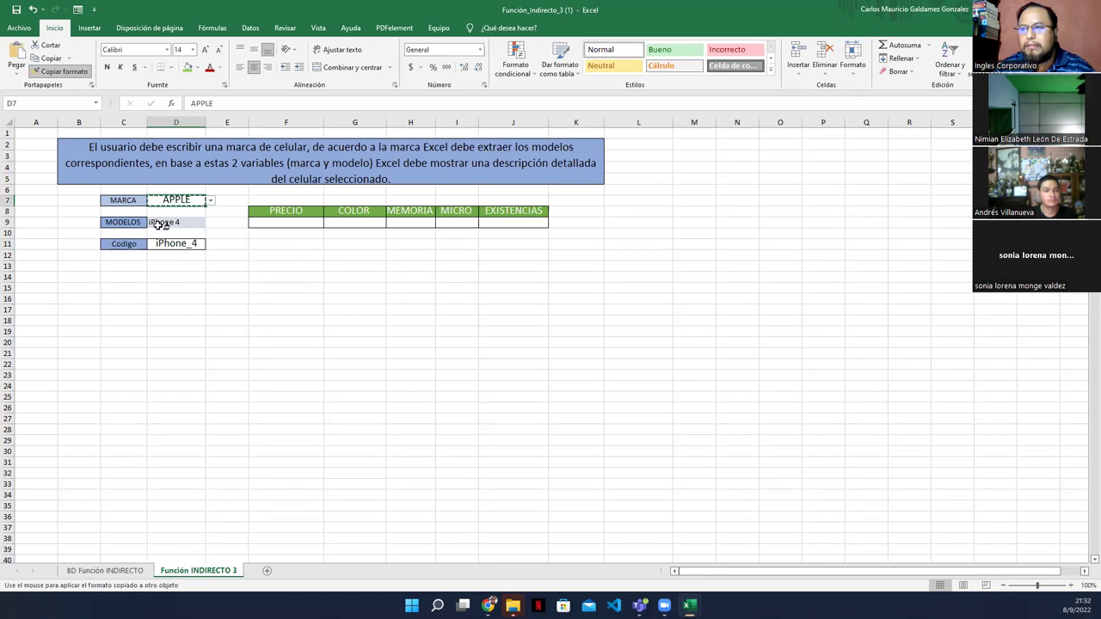
{"action": "left_click", "coordinate": [161, 224]}
{"action": "left_click", "coordinate": [172, 289]}
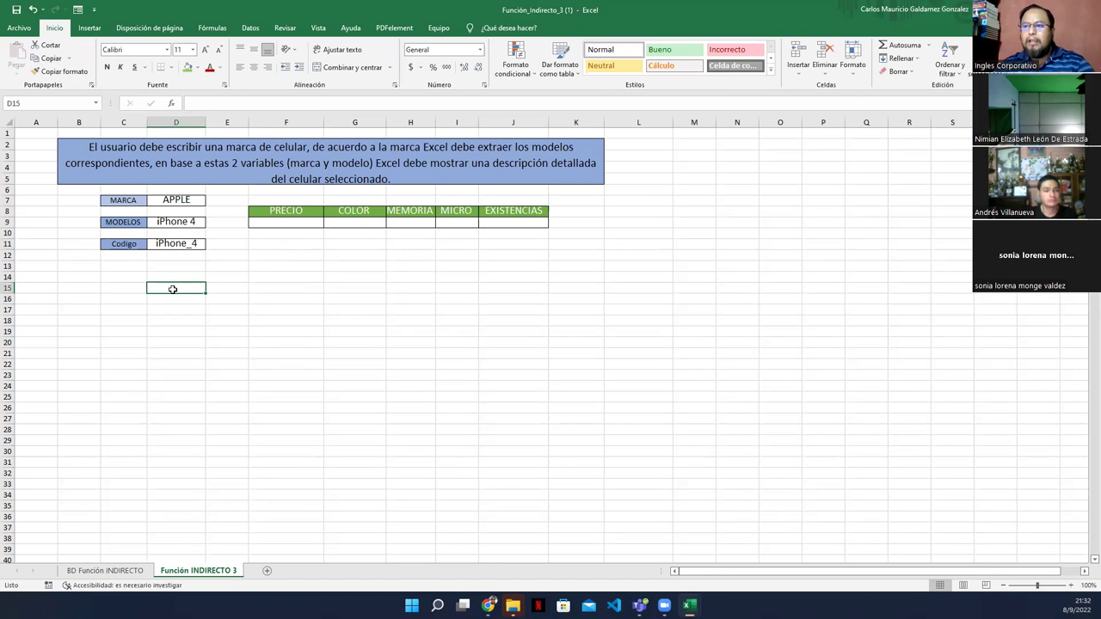
{"action": "left_click_drag", "start_coordinate": [177, 226], "coordinate": [178, 248]}
{"action": "left_click", "coordinate": [179, 276]}
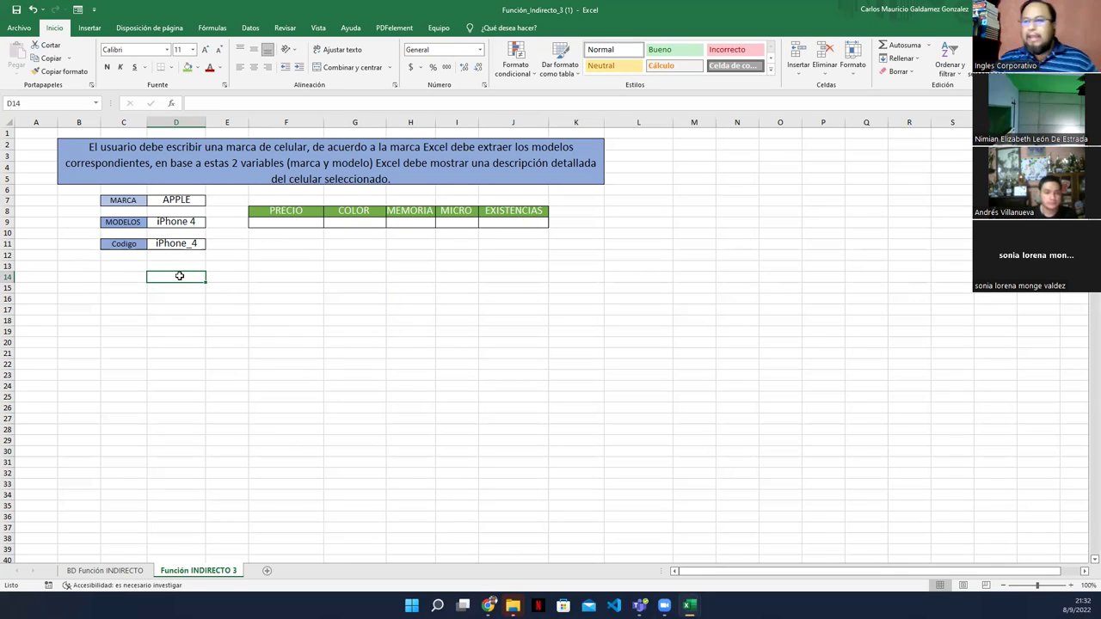
Step: Review the code formula in D11, then examine the brand model ranges and their price cells in the BD Función INDIRECTO sheet
{"action": "left_click", "coordinate": [187, 245]}
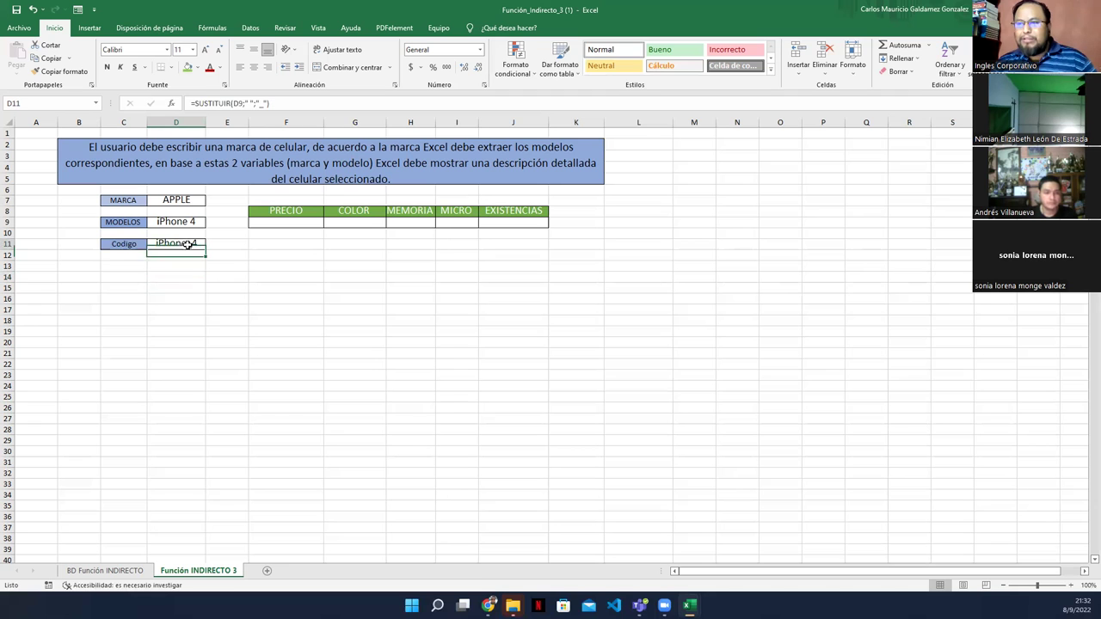
{"action": "left_click", "coordinate": [131, 572]}
{"action": "left_click", "coordinate": [235, 179]}
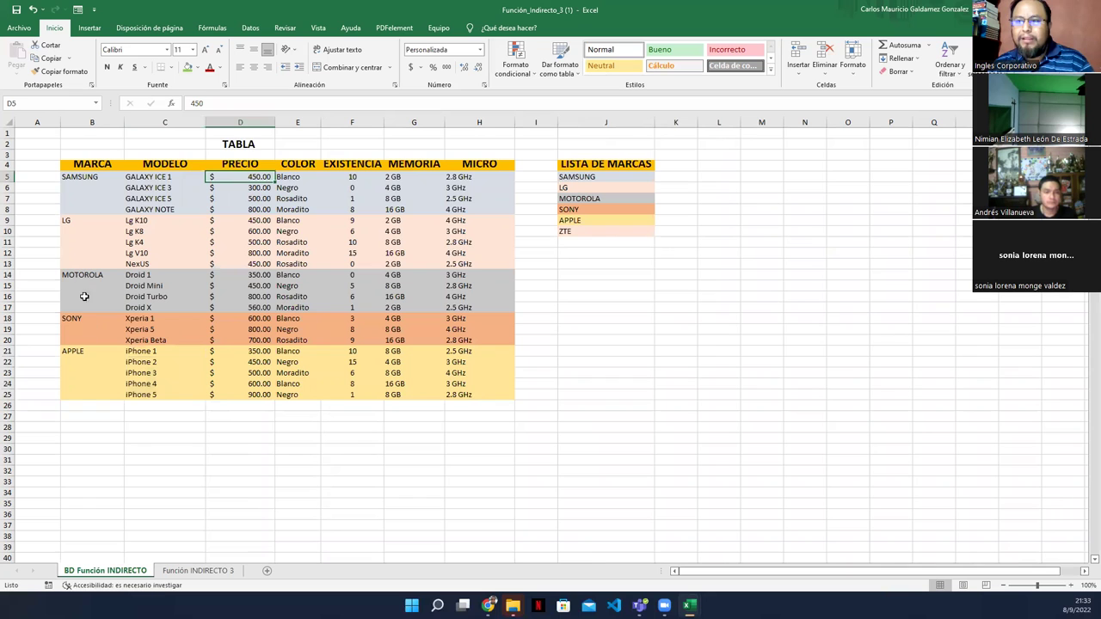
{"action": "left_click", "coordinate": [138, 277]}
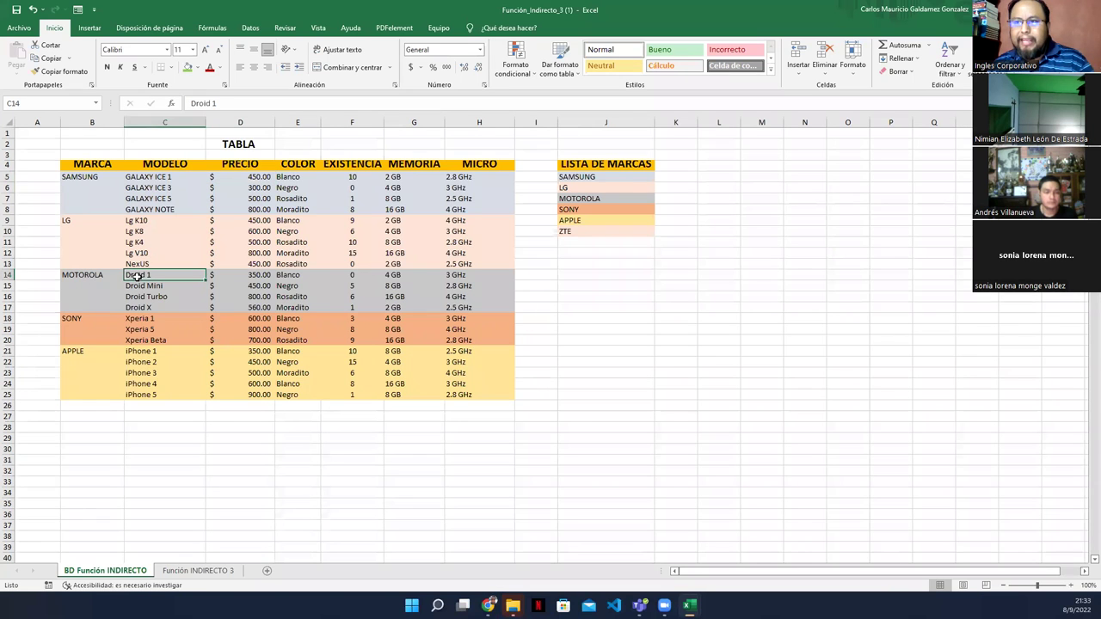
{"action": "left_click_drag", "start_coordinate": [144, 276], "coordinate": [147, 306]}
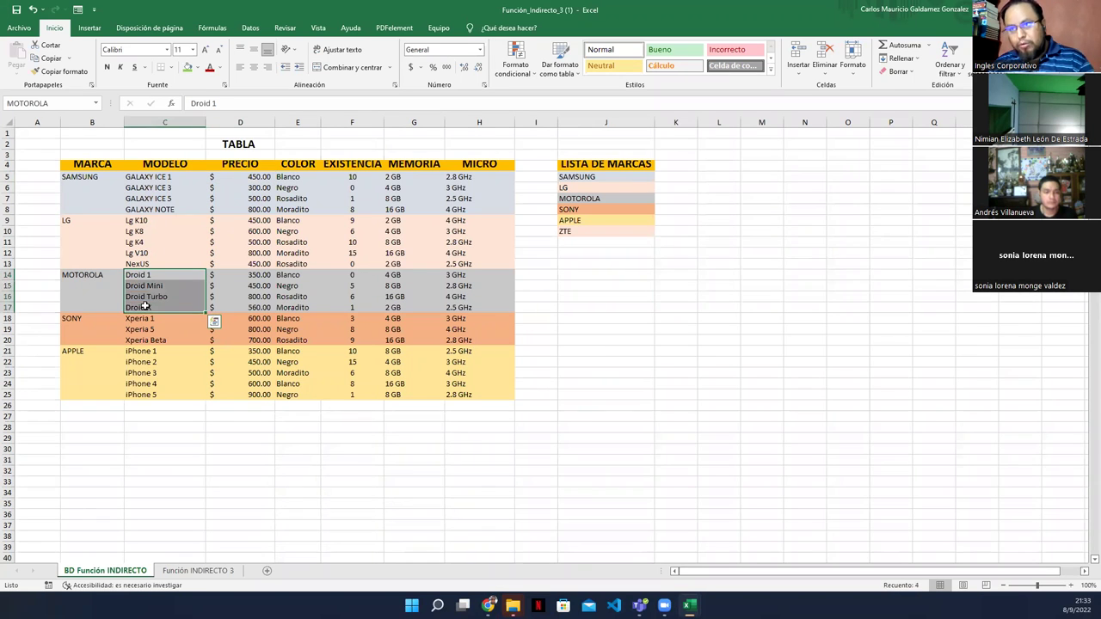
{"action": "left_click", "coordinate": [246, 276]}
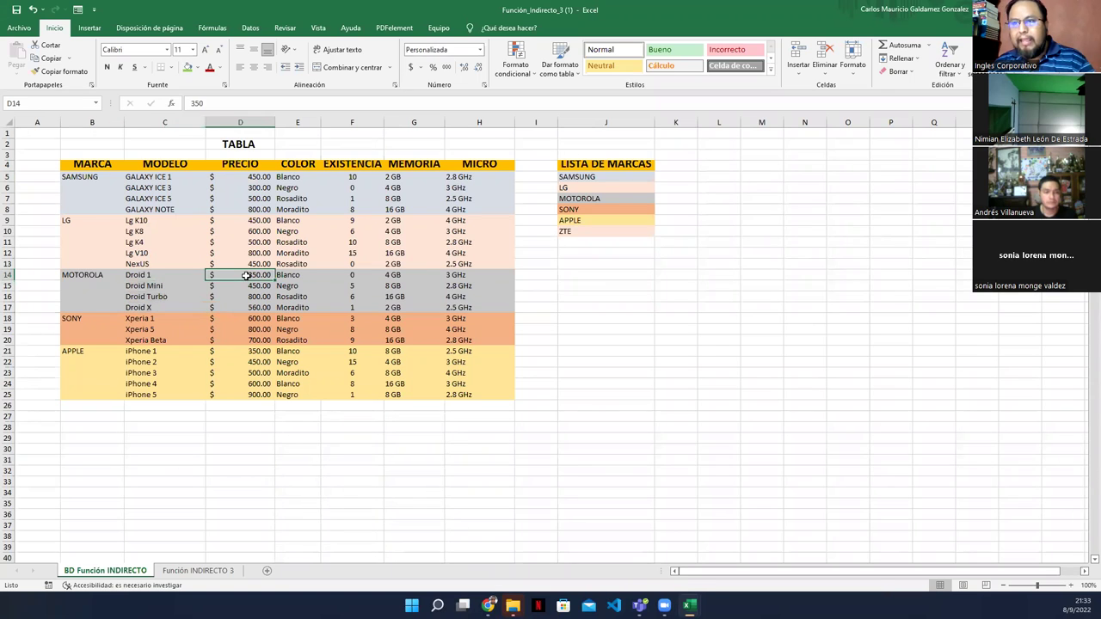
{"action": "left_click_drag", "start_coordinate": [244, 248], "coordinate": [241, 224]}
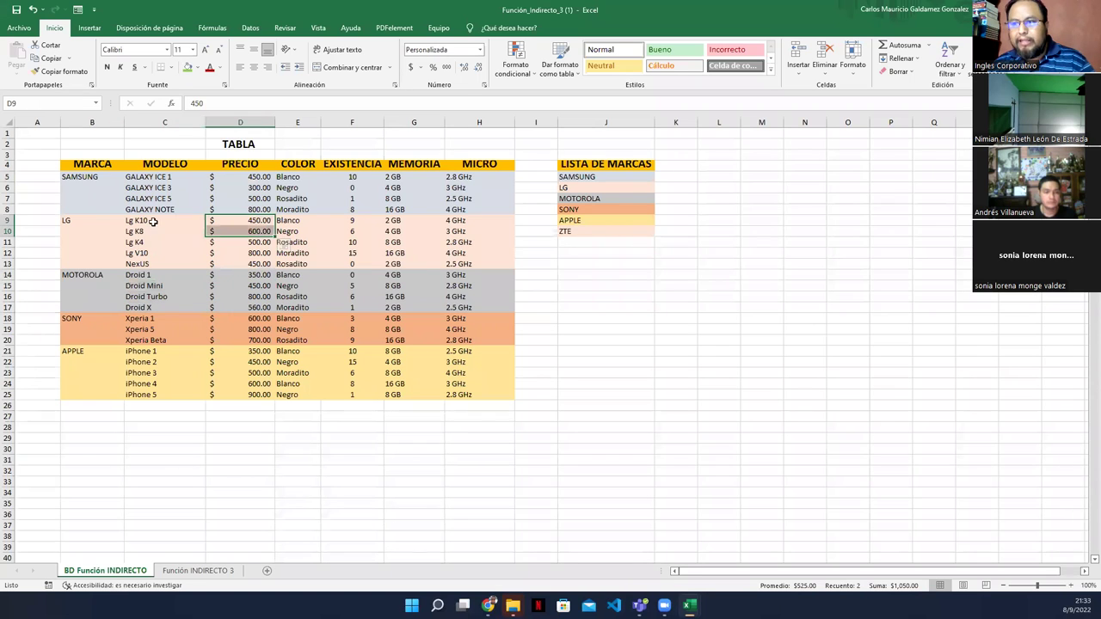
{"action": "left_click_drag", "start_coordinate": [155, 222], "coordinate": [154, 263]}
{"action": "left_click", "coordinate": [241, 223]}
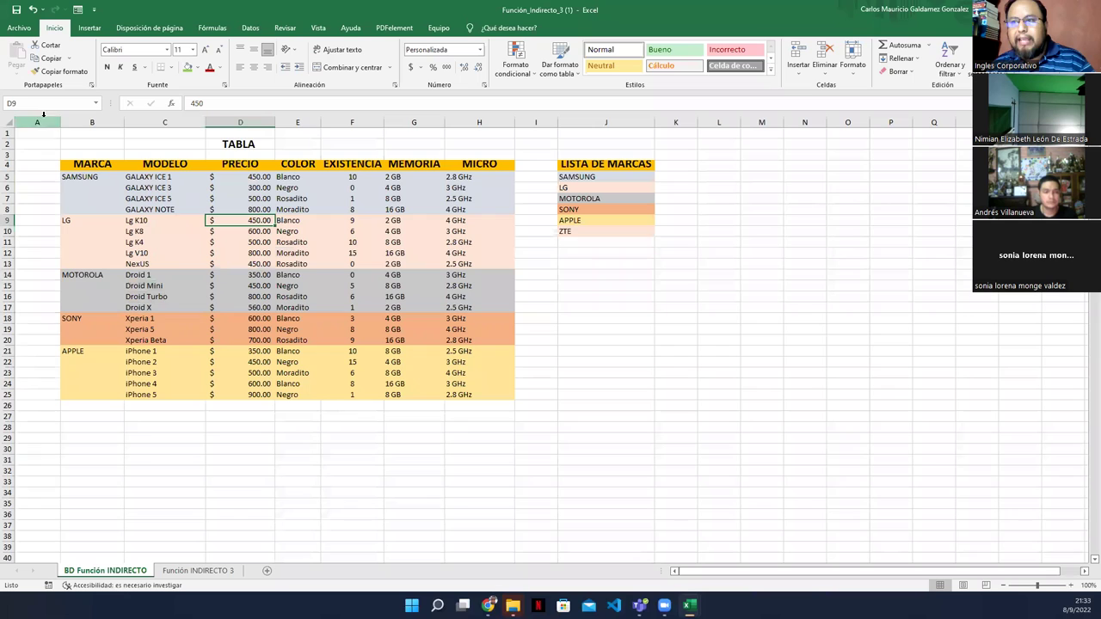
{"action": "left_click", "coordinate": [241, 199]}
{"action": "left_click", "coordinate": [241, 176]}
{"action": "left_click", "coordinate": [158, 179]}
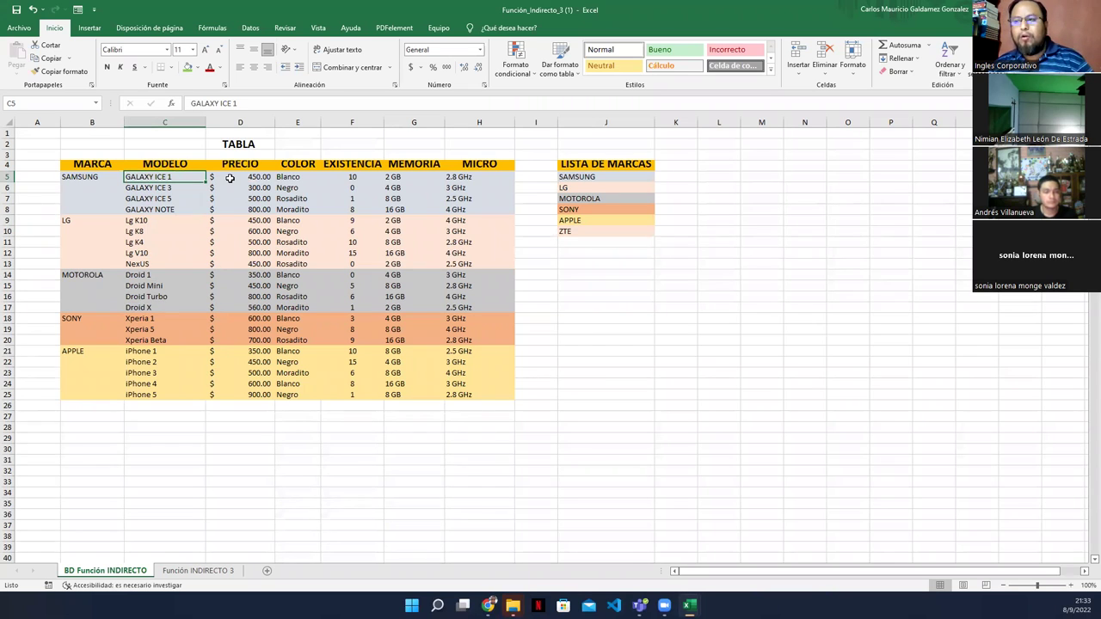
Step: Enter the abbreviation PREC in cell D3 above the PRECIO heading
{"action": "left_click", "coordinate": [255, 154]}
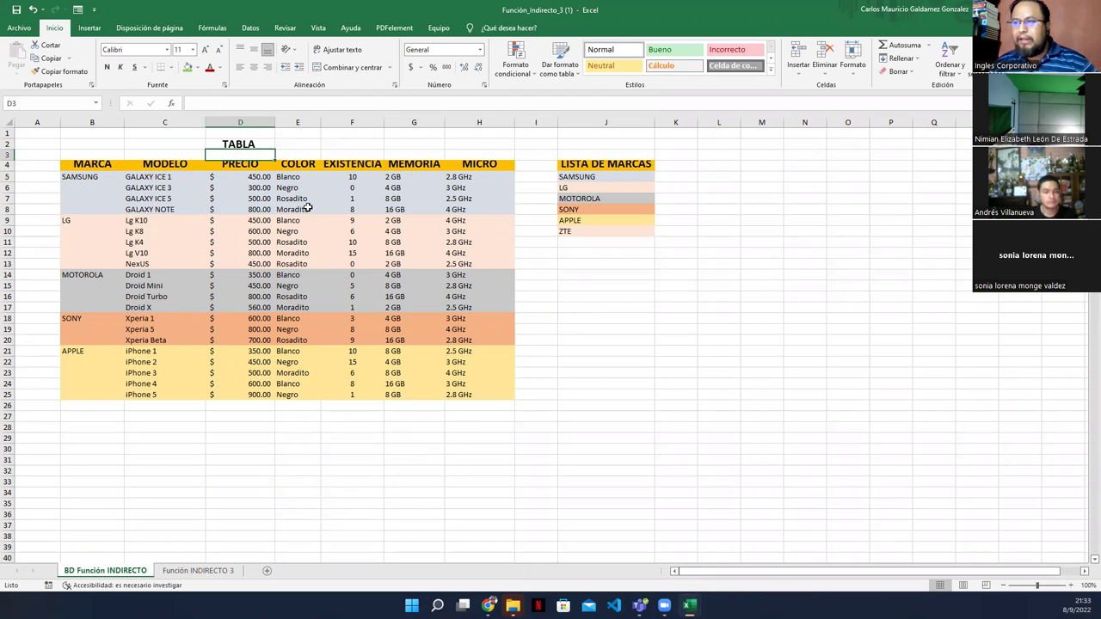
{"action": "type", "text": "PRECIO"}
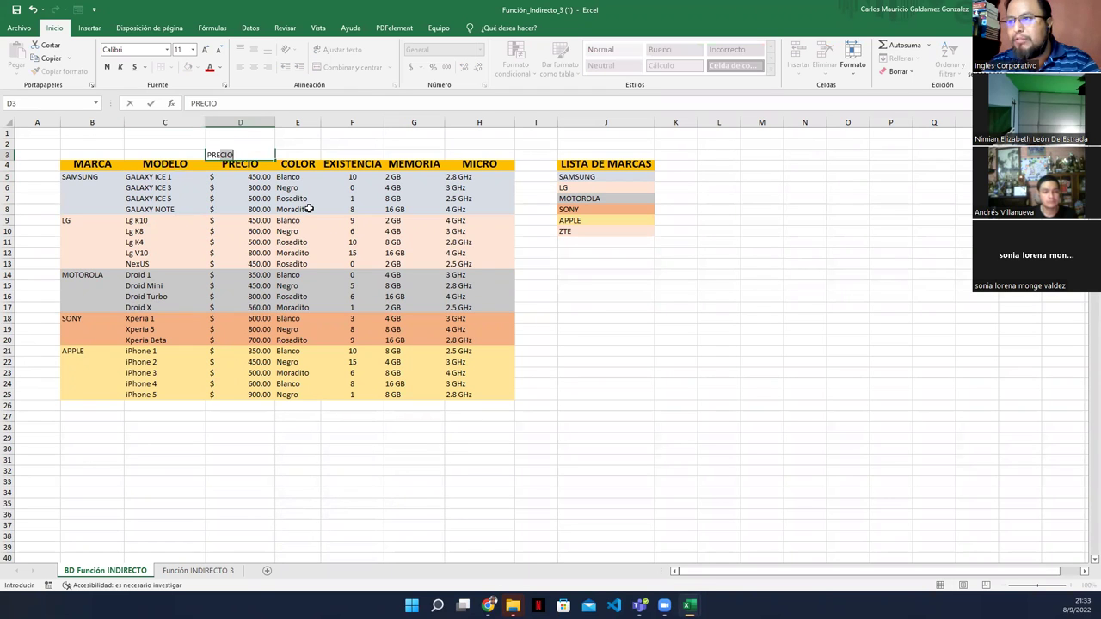
{"action": "key", "text": "Tab"}
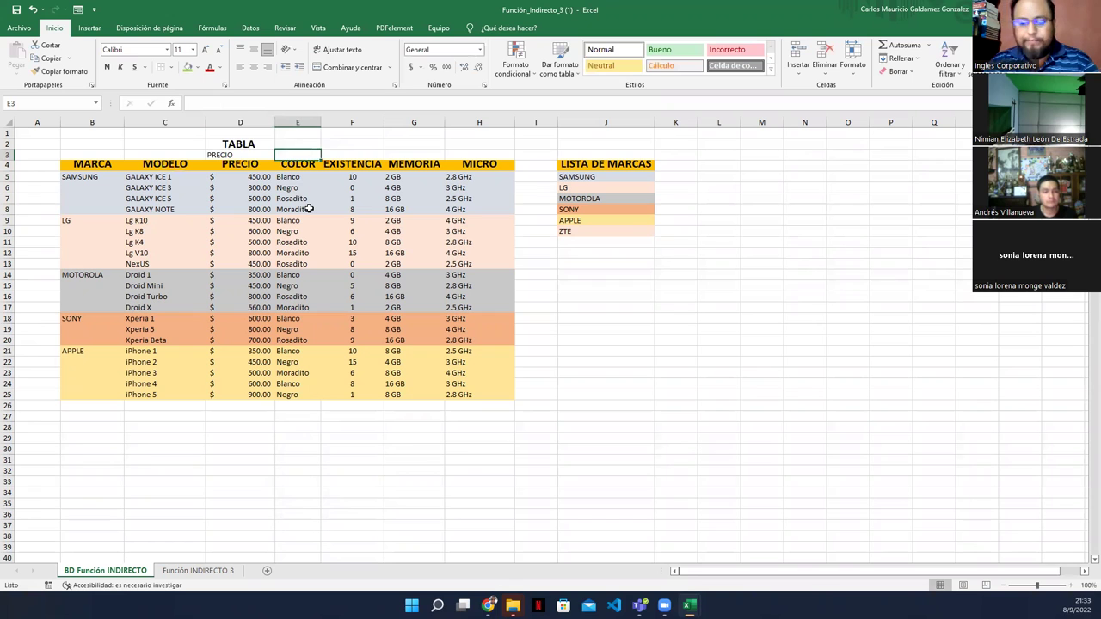
{"action": "key", "text": "Left"}
{"action": "key", "text": "F2"}
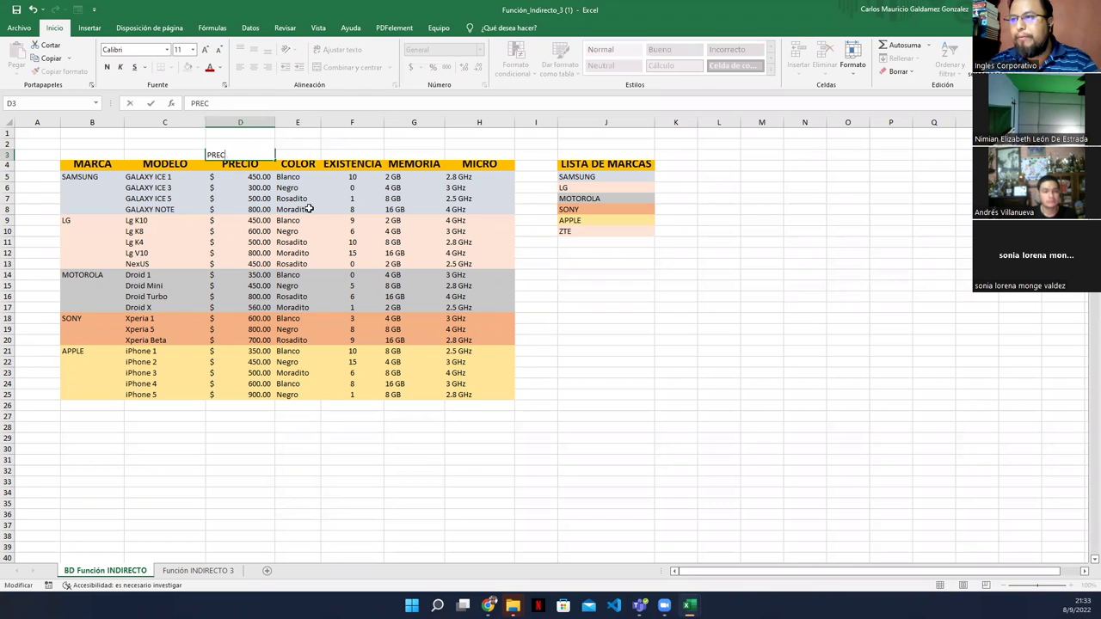
{"action": "key", "text": "Tab"}
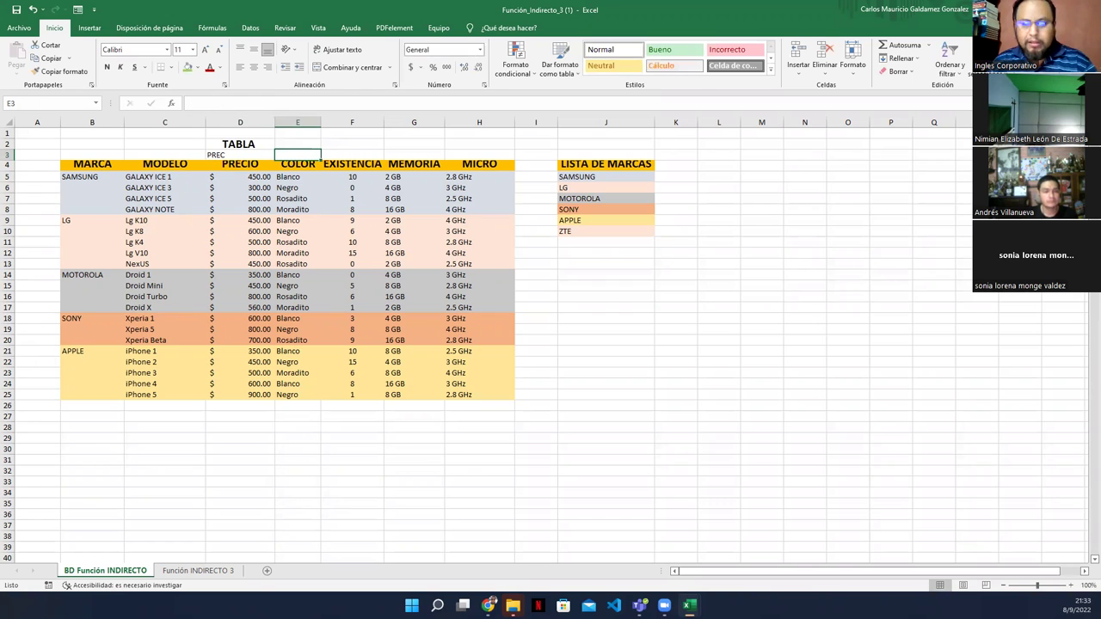
Step: Check the color, memory and price formulas in the Función Indirecto 3 workbook, and enter COL in E3 above the COLOR heading of the database
{"action": "key", "text": "alt+Tab"}
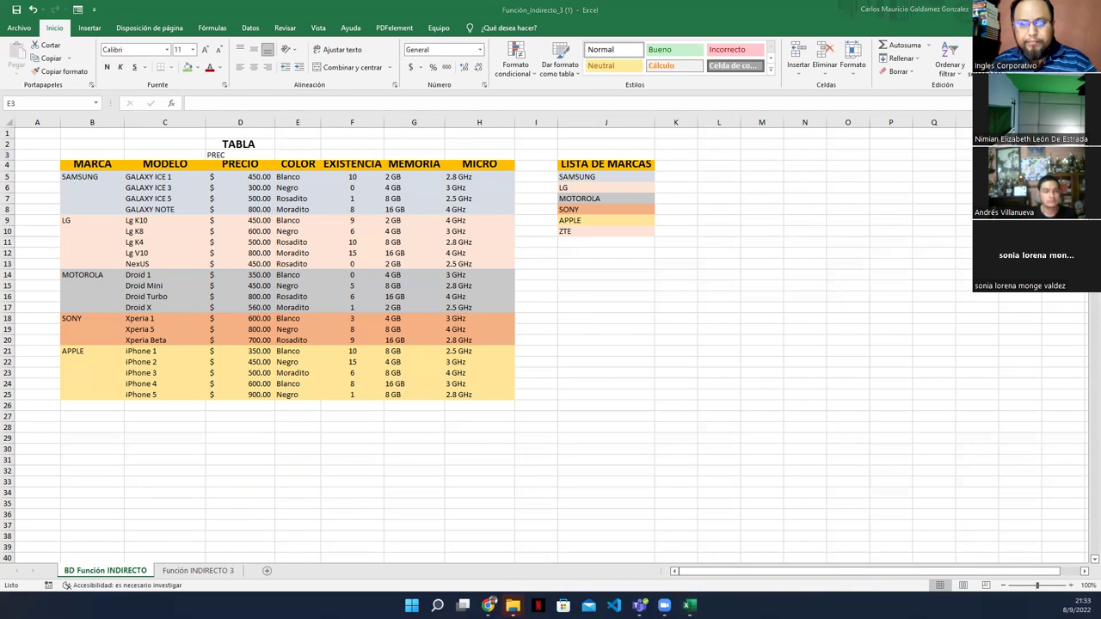
{"action": "left_click", "coordinate": [301, 310]}
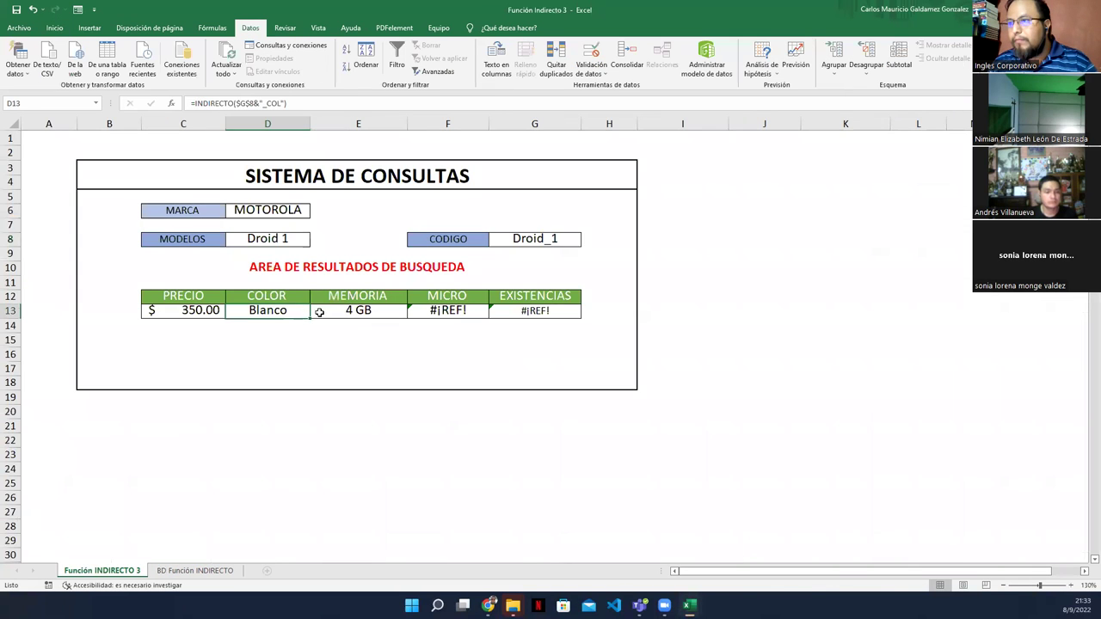
{"action": "left_click", "coordinate": [346, 312]}
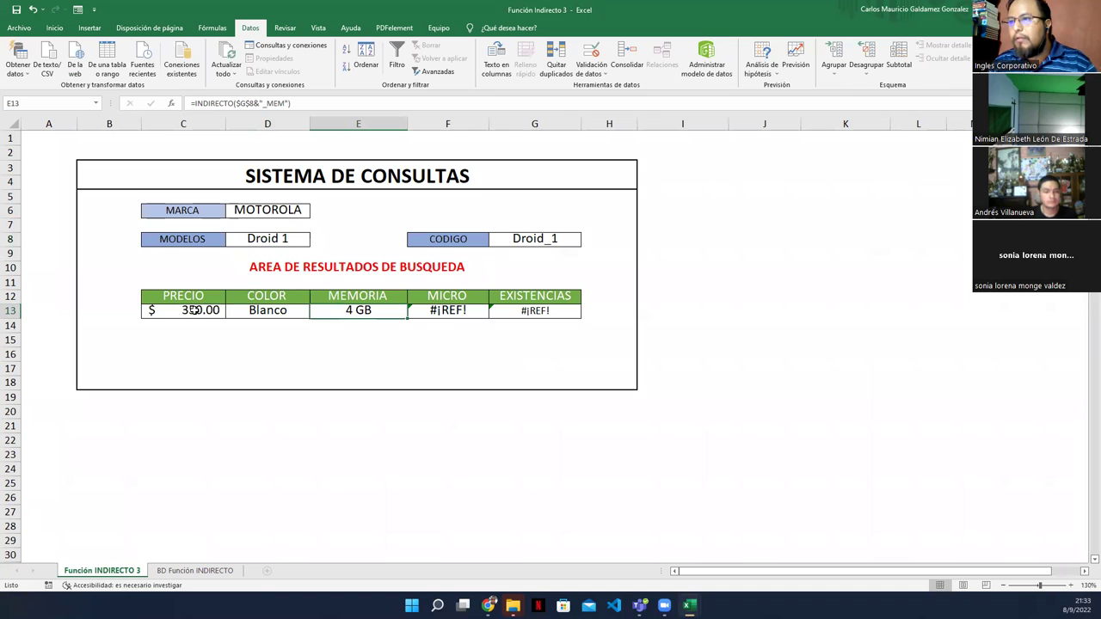
{"action": "left_click", "coordinate": [195, 310]}
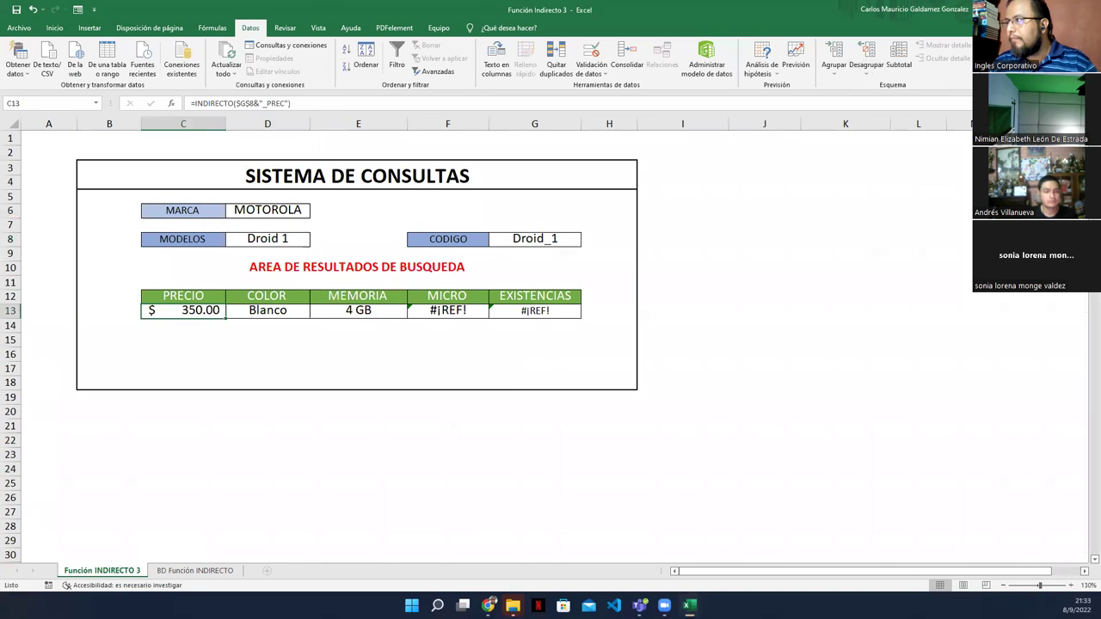
{"action": "key", "text": "alt+Tab"}
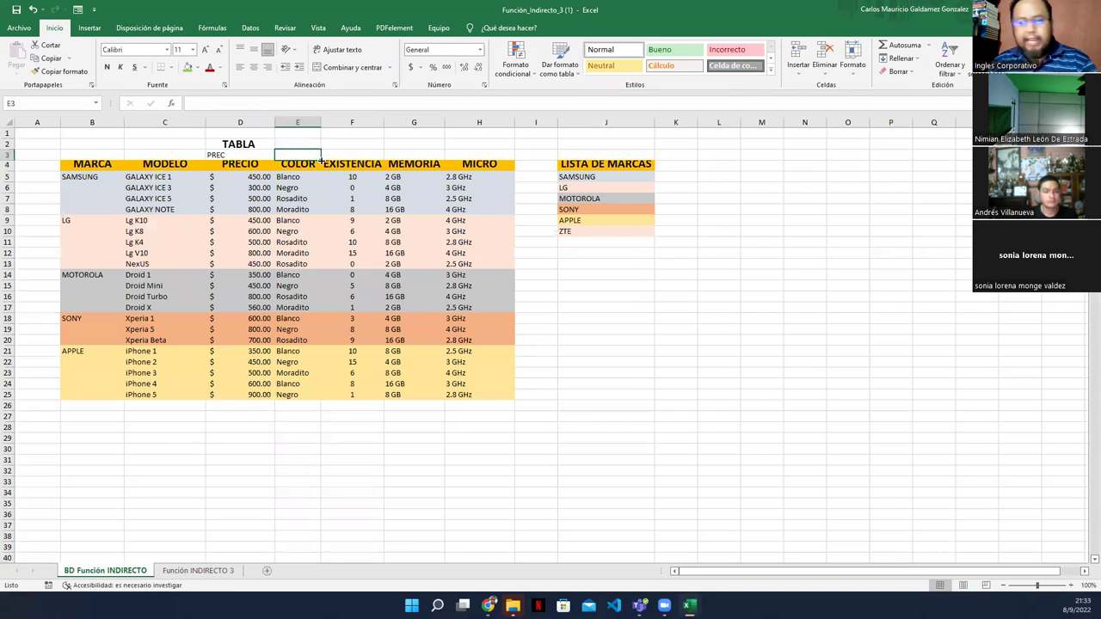
{"action": "type", "text": "COLOR"}
{"action": "key", "text": "Tab"}
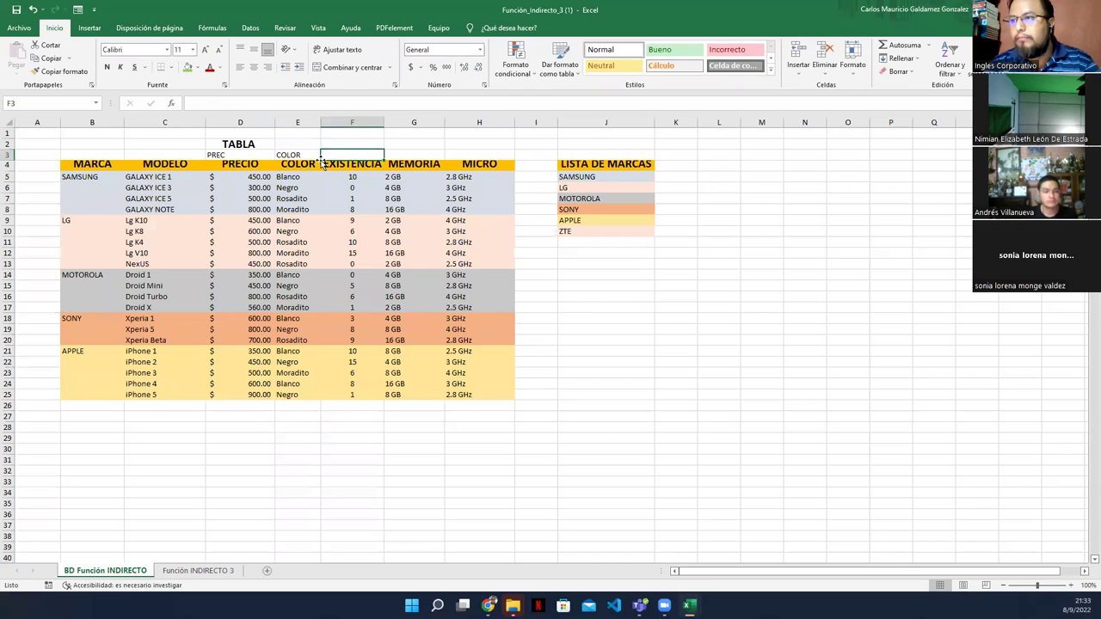
{"action": "left_click", "coordinate": [320, 159]}
{"action": "key", "text": "F2"}
{"action": "key", "text": "BackSpace"}
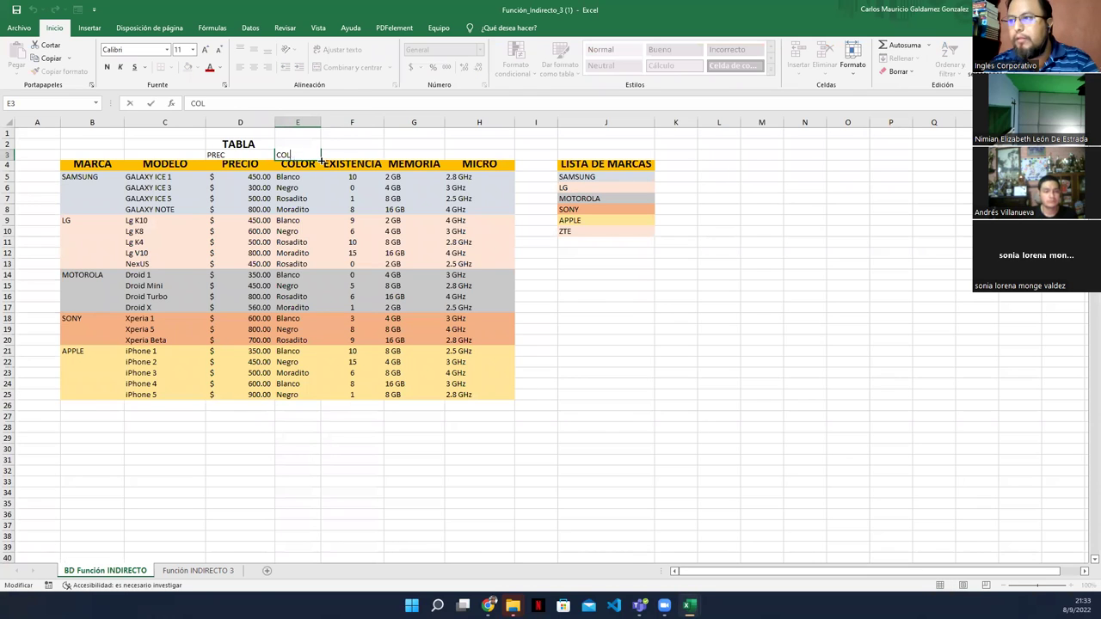
Step: Enter the abbreviation EXIS in cell F3 above the EXISTENCIA heading
{"action": "key", "text": "Tab"}
{"action": "type", "text": "E"}
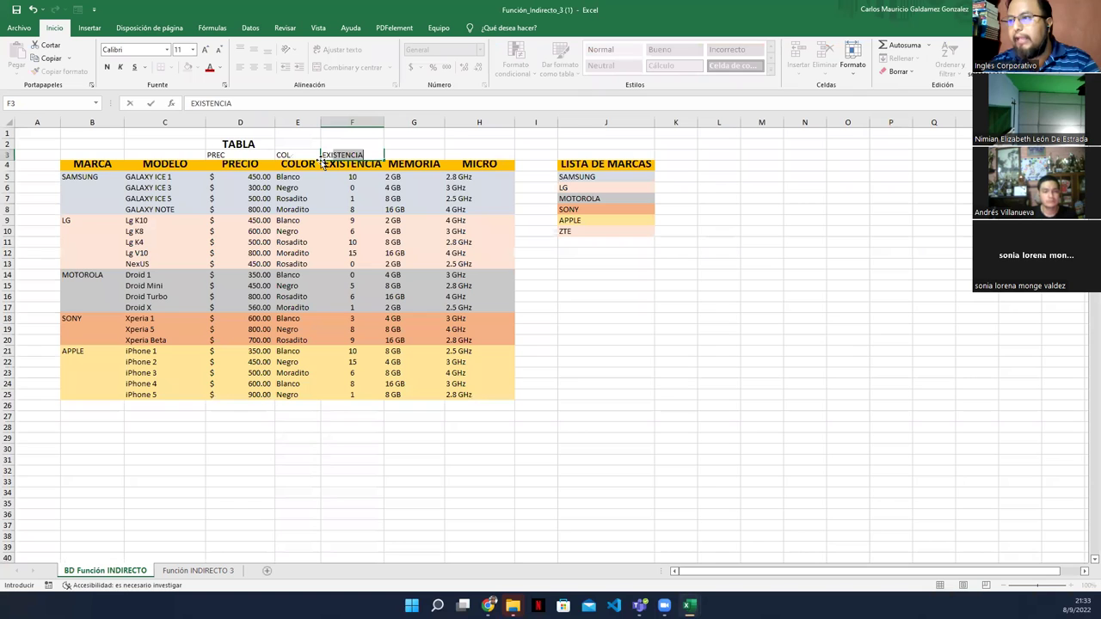
{"action": "type", "text": "XIS"}
{"action": "key", "text": "Delete"}
{"action": "key", "text": "Tab"}
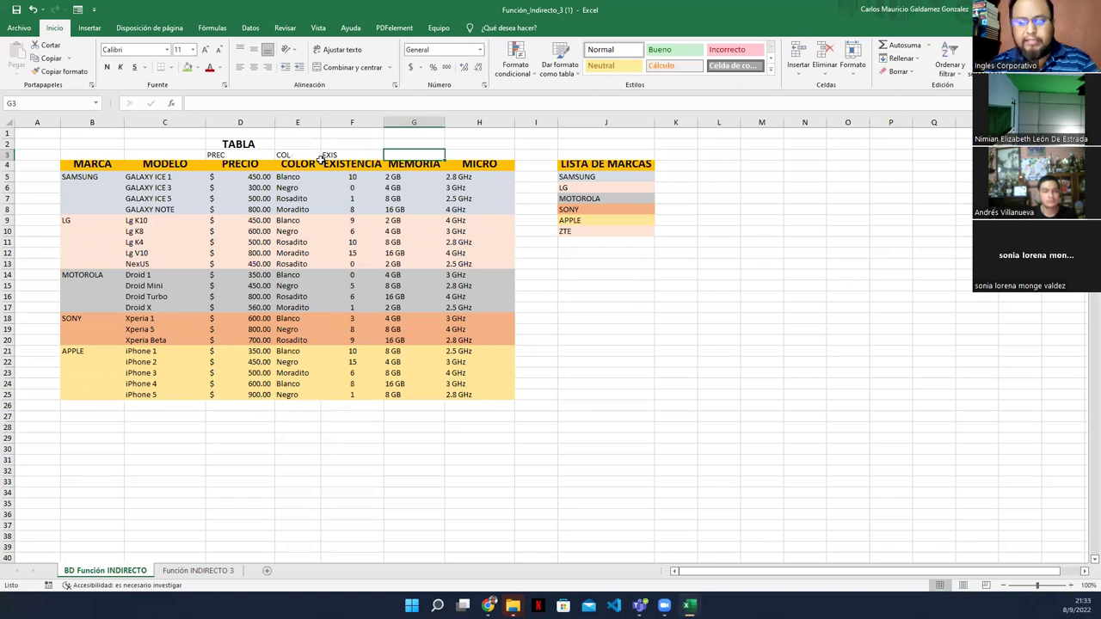
Step: Check the micro and stock formulas in the Función Indirecto 3 workbook, and enter MEM in G3 and MIC in H3 of the database
{"action": "key", "text": "alt+Tab"}
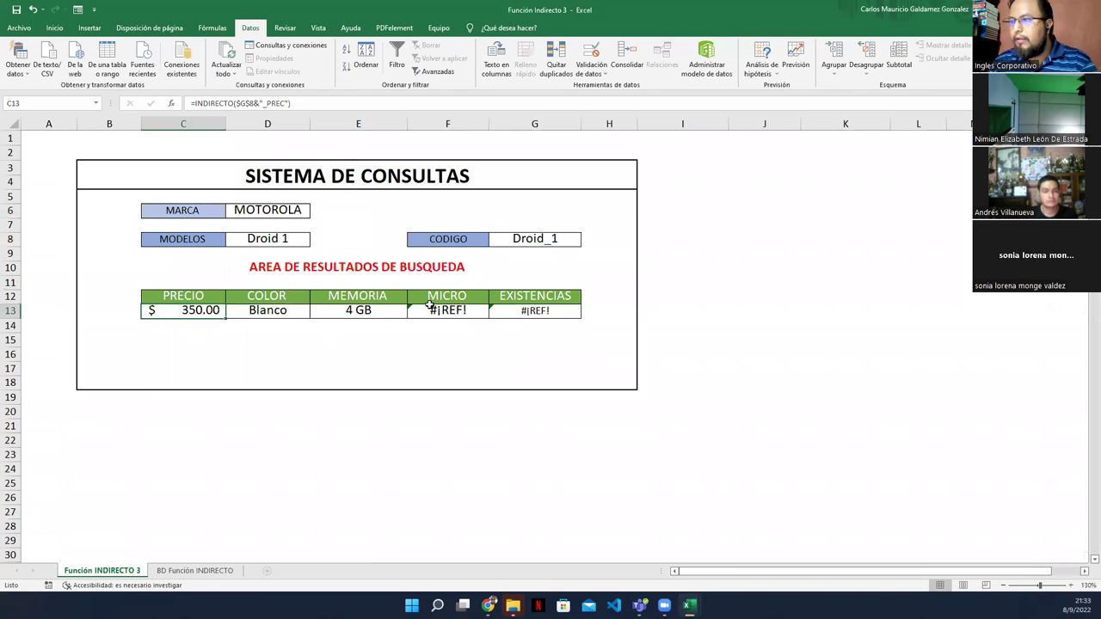
{"action": "left_click_drag", "start_coordinate": [449, 311], "coordinate": [535, 310]}
{"action": "left_click", "coordinate": [535, 311]}
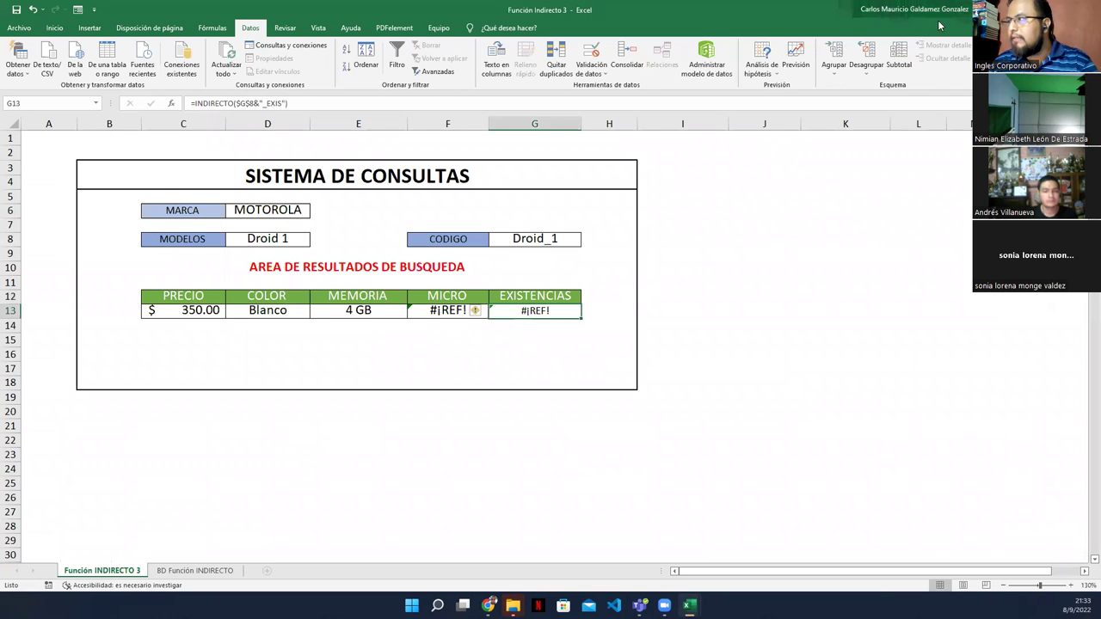
{"action": "key", "text": "alt+Tab"}
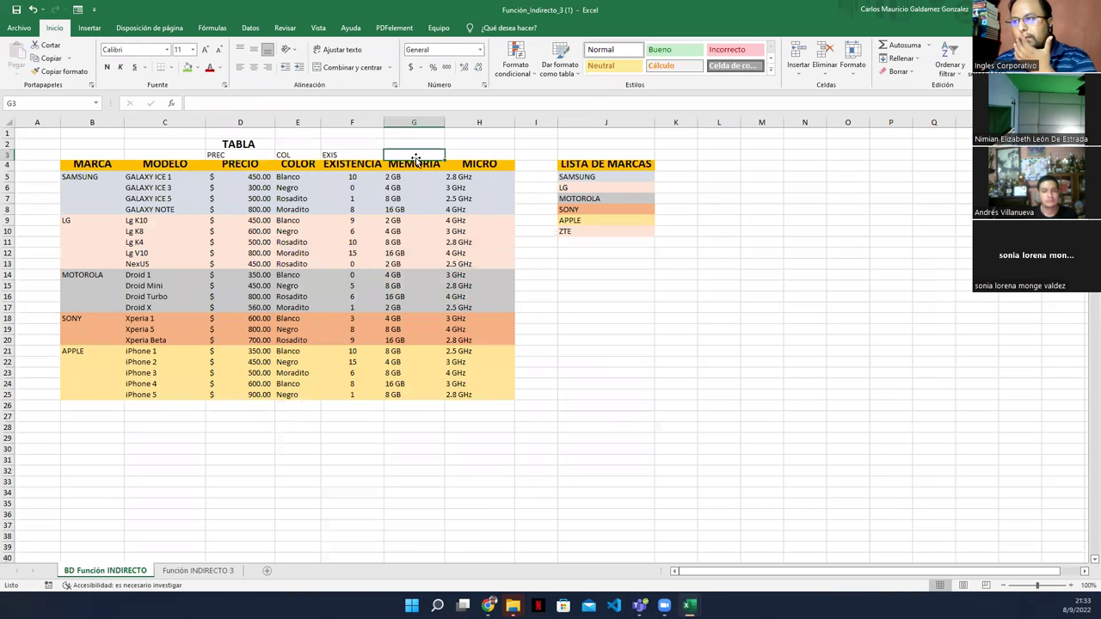
{"action": "type", "text": "MEM"}
{"action": "key", "text": "Tab"}
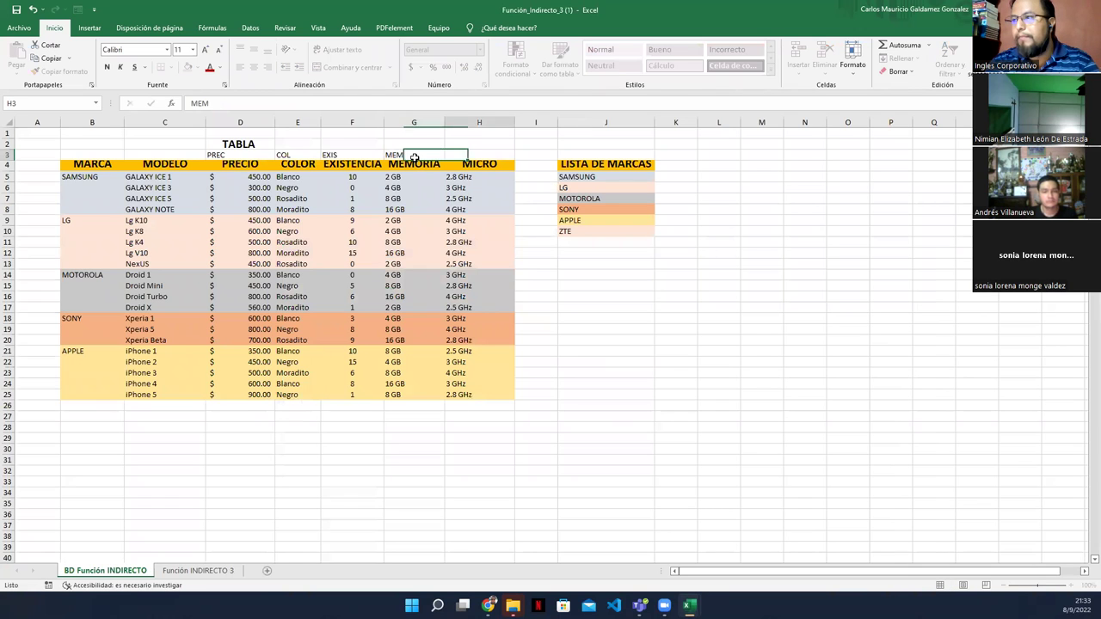
{"action": "type", "text": "MICROR"}
{"action": "type", "text": "C"}
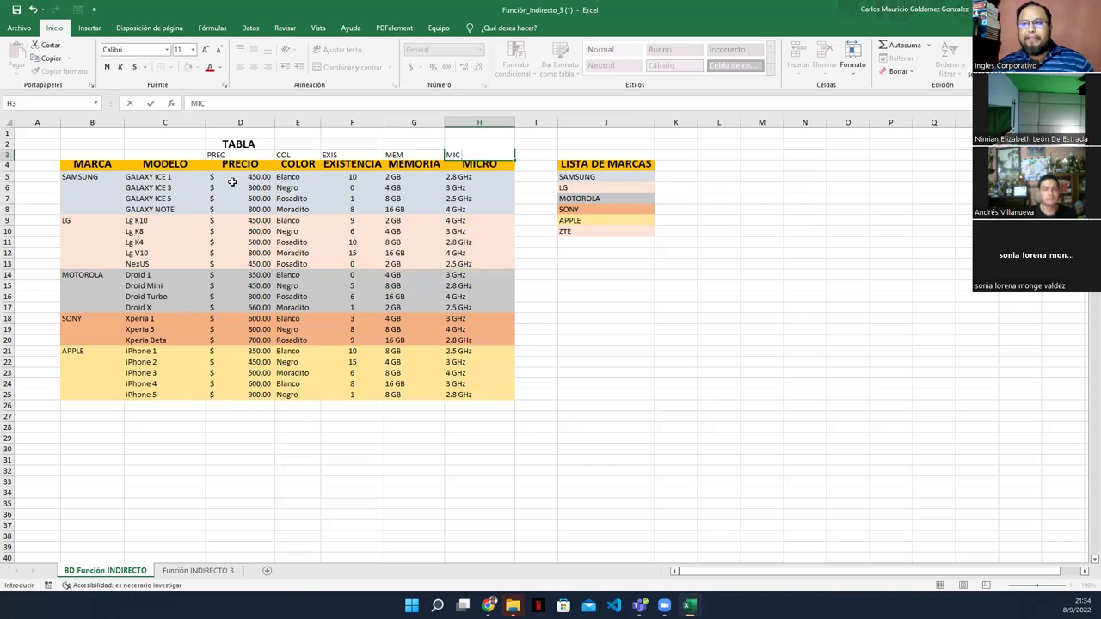
{"action": "left_click", "coordinate": [232, 179]}
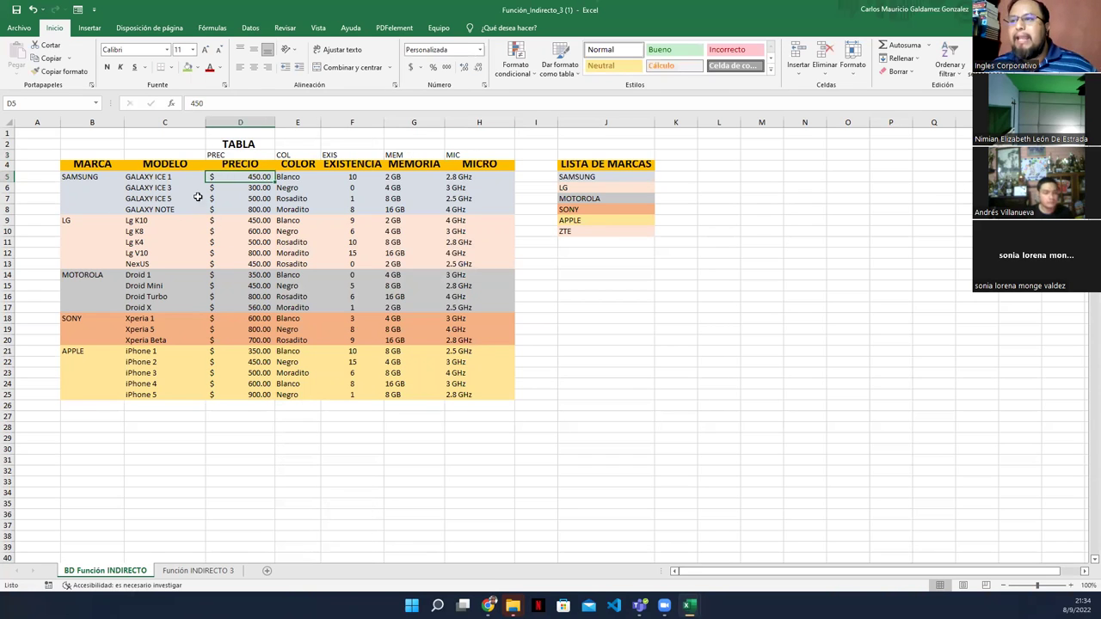
Step: Define the workbook-wide name GALAXY_ICE_1_PREC for the GALAXY ICE 1 price cell D5
{"action": "left_click", "coordinate": [79, 181]}
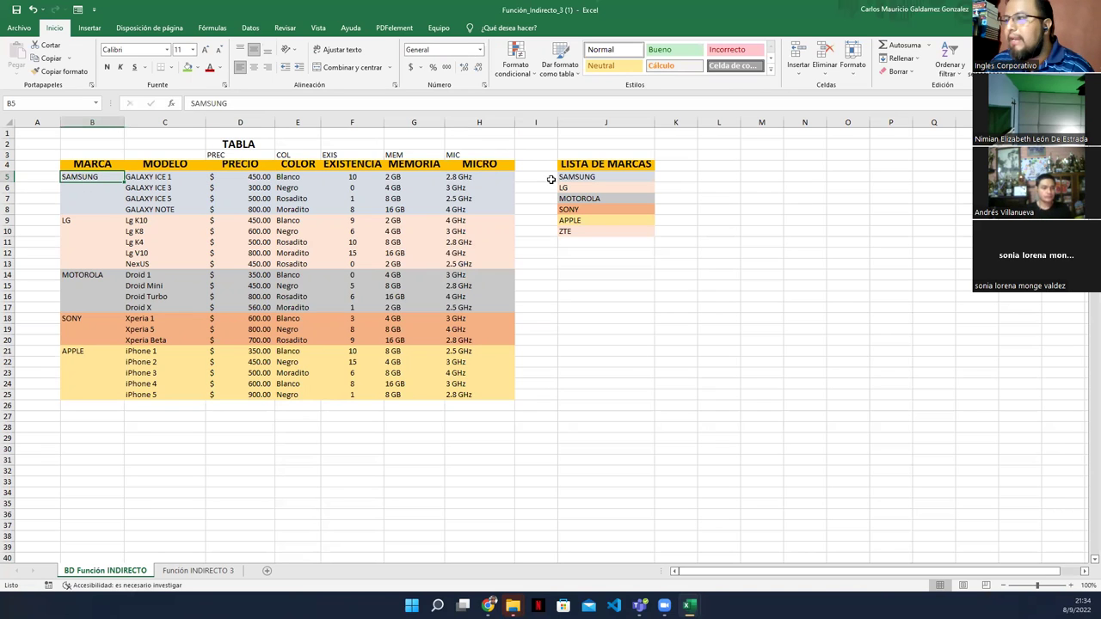
{"action": "left_click_drag", "start_coordinate": [135, 181], "coordinate": [140, 211]}
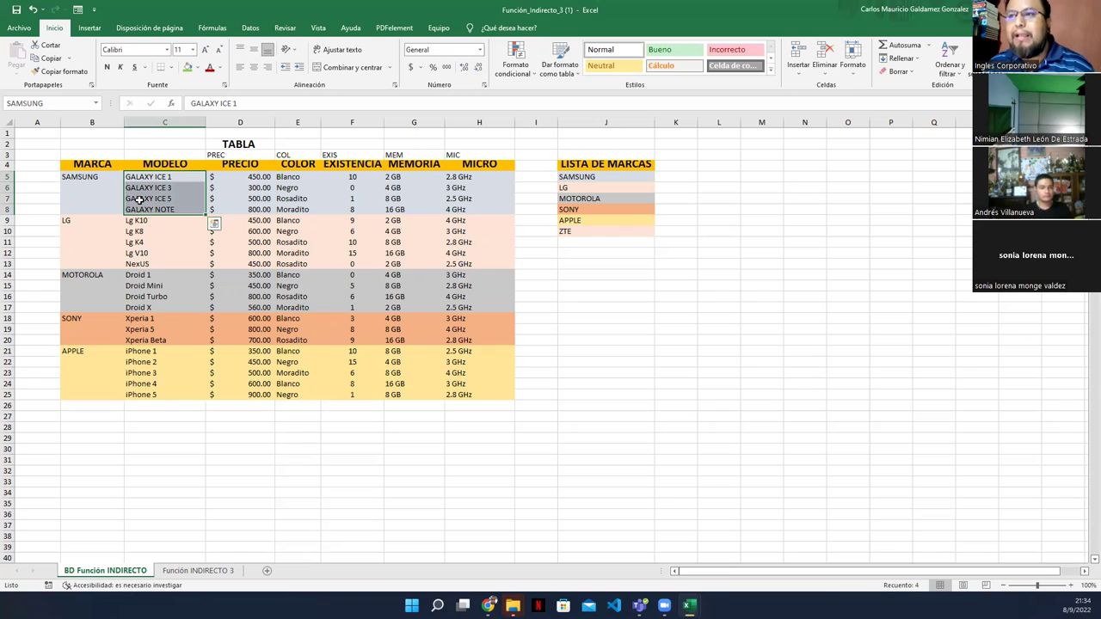
{"action": "left_click", "coordinate": [228, 179]}
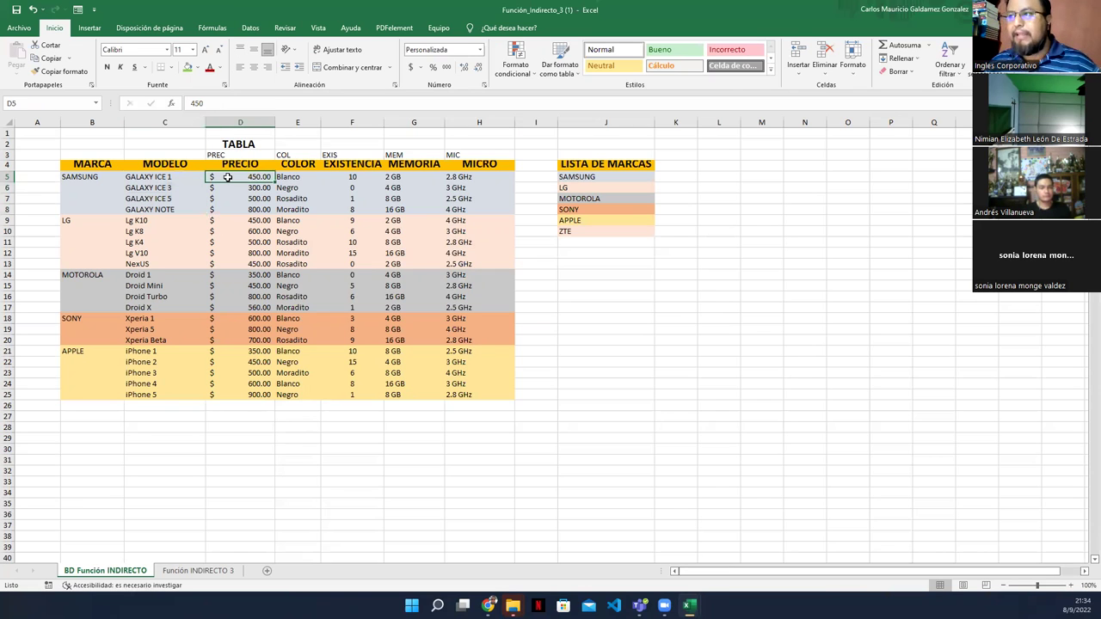
{"action": "left_click", "coordinate": [90, 28]}
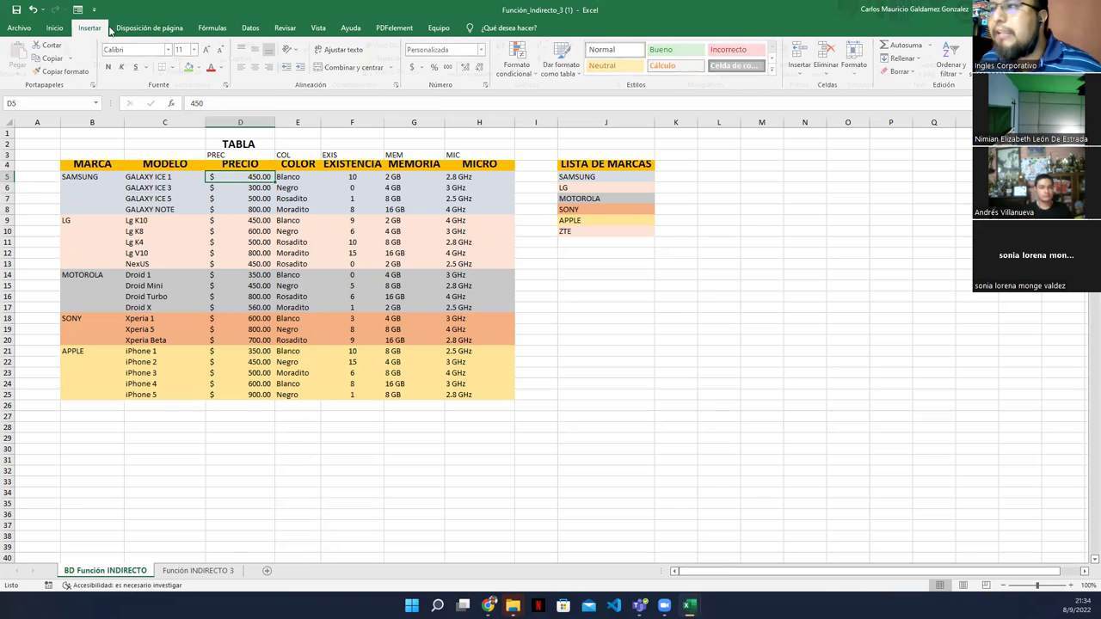
{"action": "left_click", "coordinate": [250, 28]}
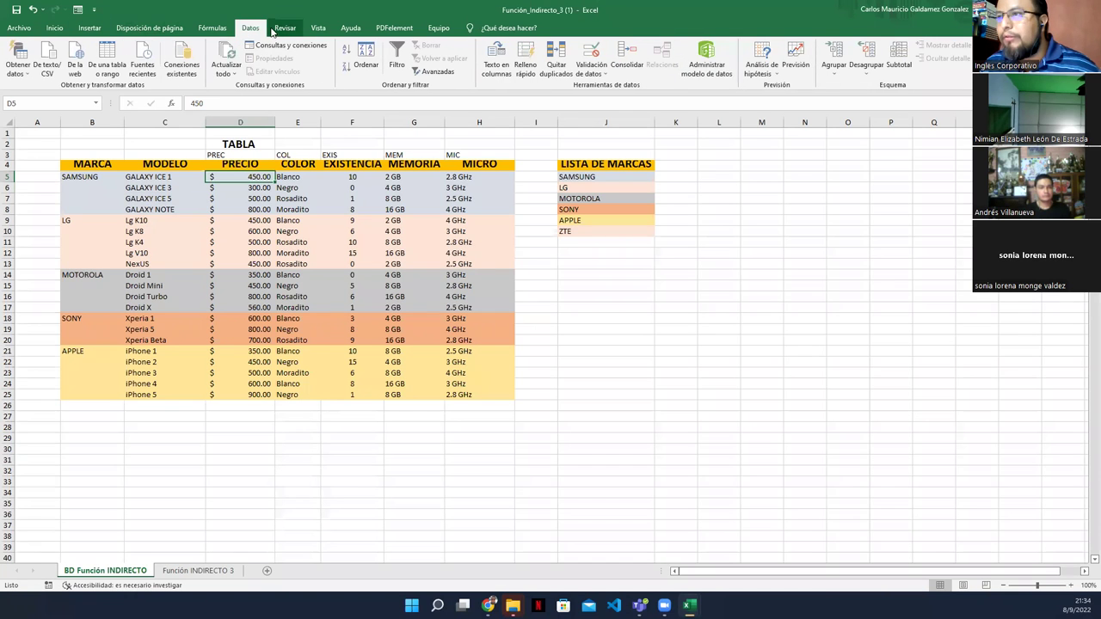
{"action": "left_click", "coordinate": [211, 27]}
{"action": "left_click", "coordinate": [412, 62]}
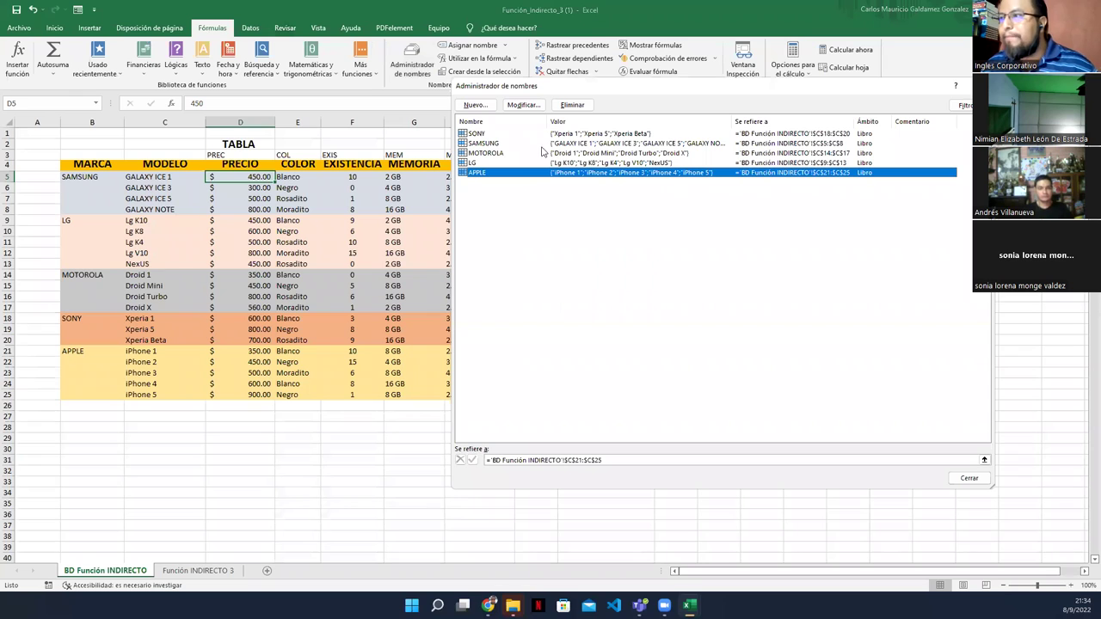
{"action": "left_click", "coordinate": [474, 107]}
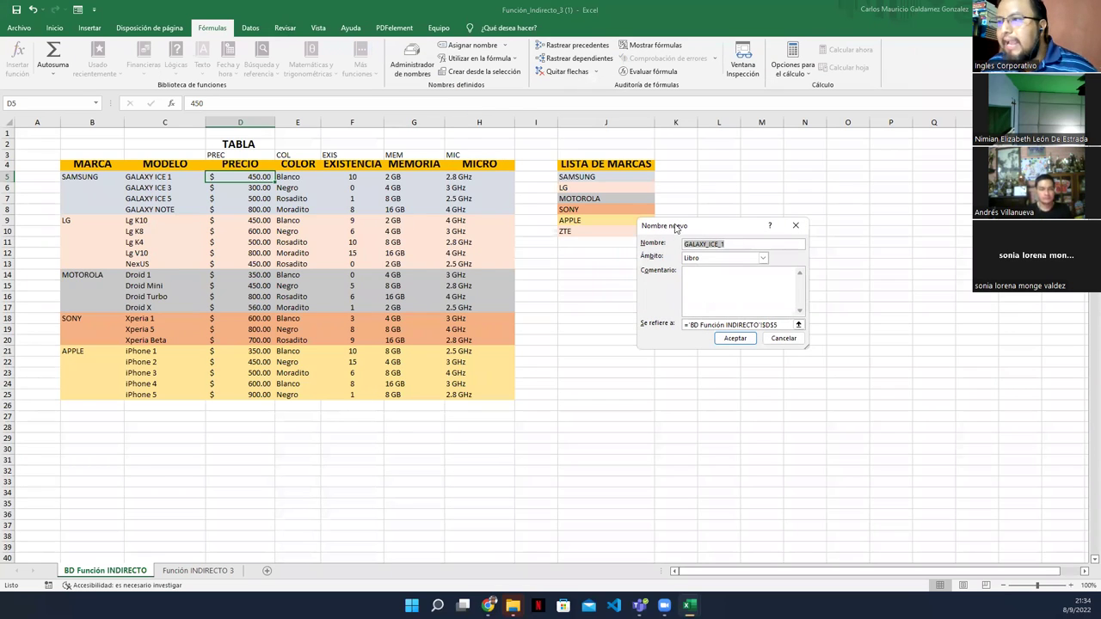
{"action": "left_click_drag", "start_coordinate": [677, 228], "coordinate": [308, 204]}
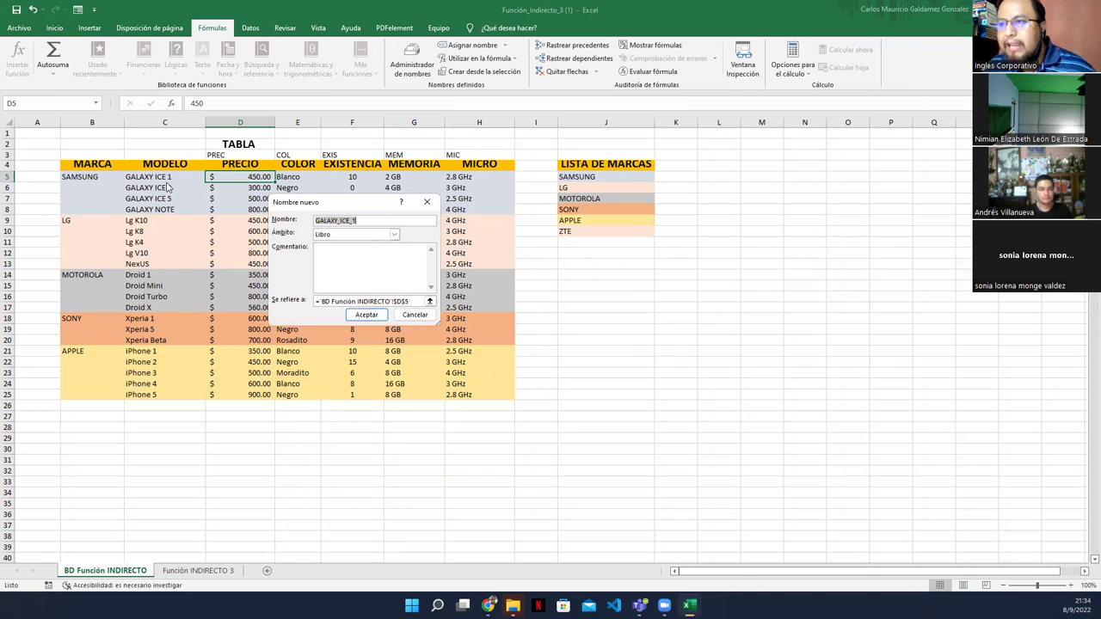
{"action": "left_click", "coordinate": [377, 219]}
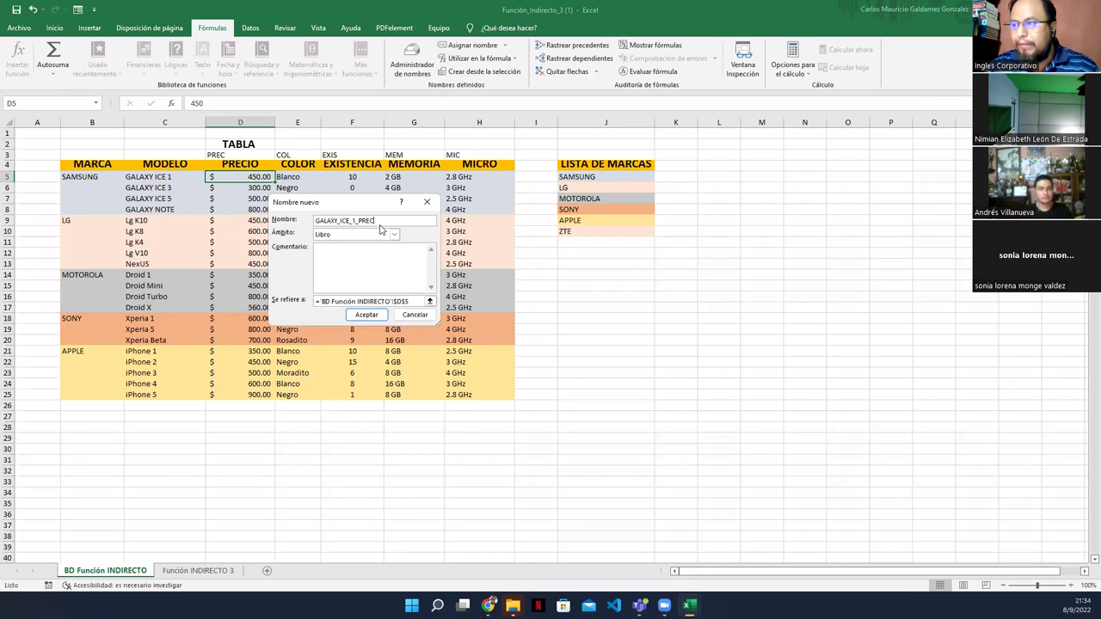
{"action": "left_click", "coordinate": [368, 315]}
{"action": "key", "text": "ctrl+F3"}
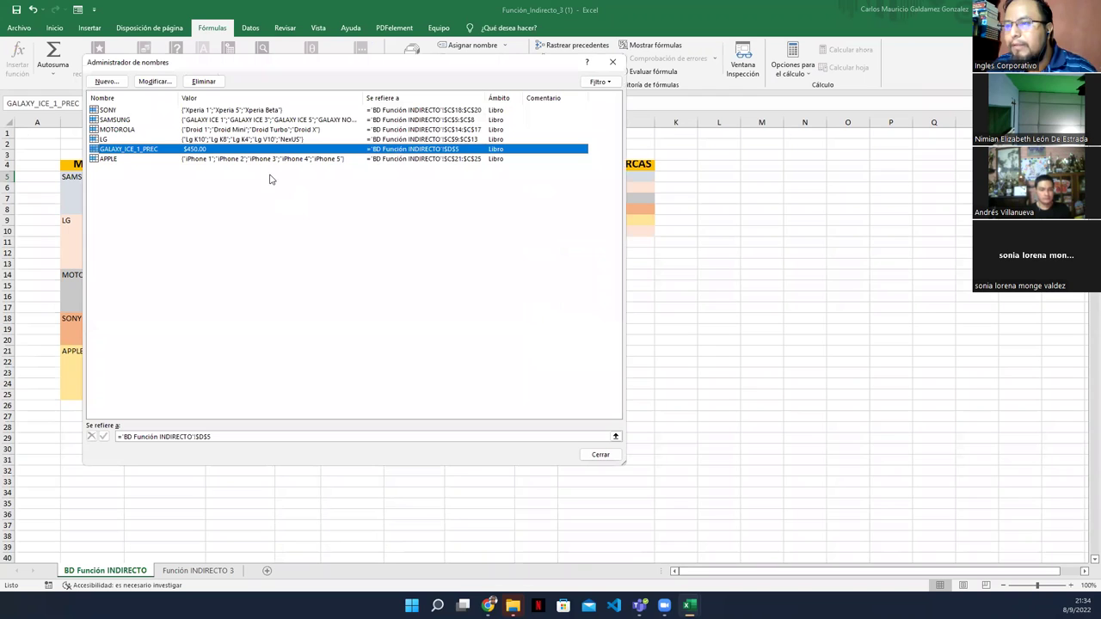
{"action": "left_click", "coordinate": [106, 81]}
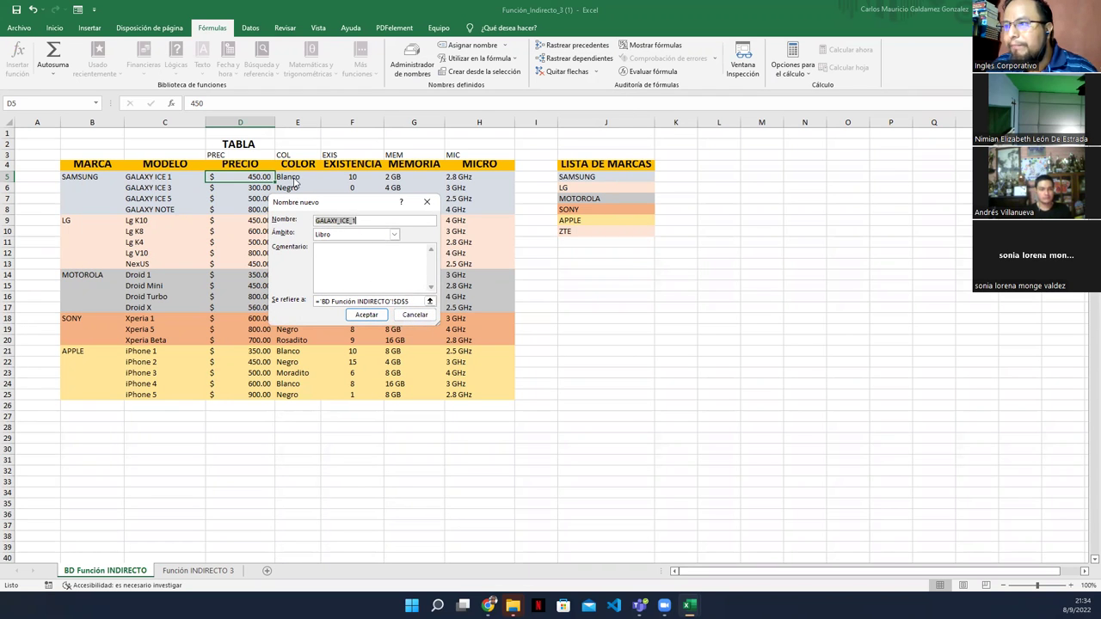
{"action": "left_click", "coordinate": [429, 301]}
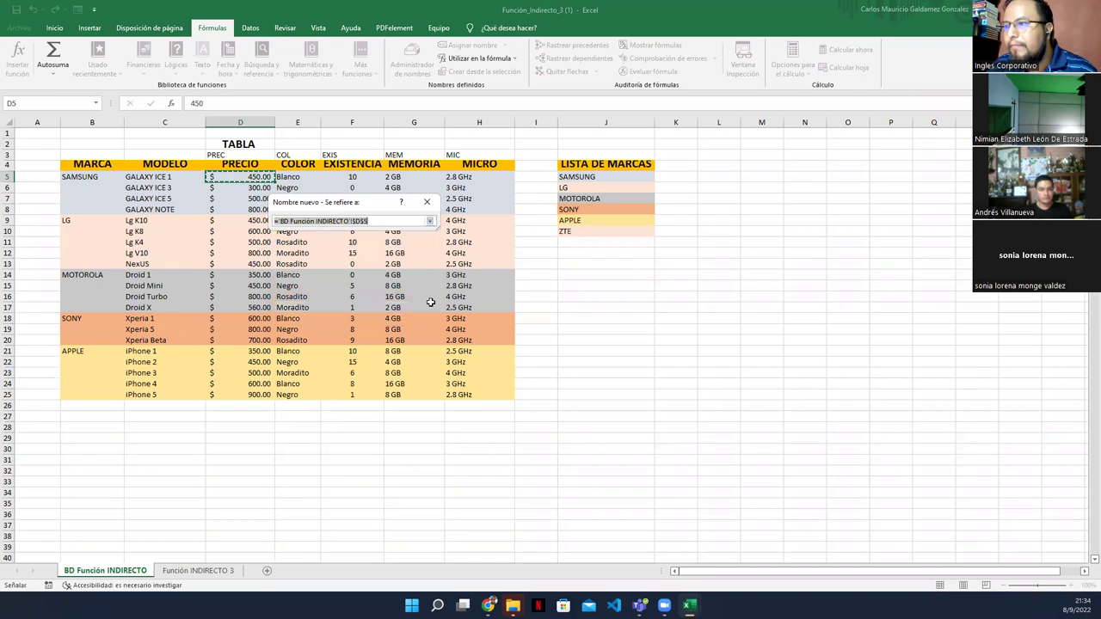
{"action": "left_click", "coordinate": [293, 178]}
{"action": "left_click", "coordinate": [429, 221]}
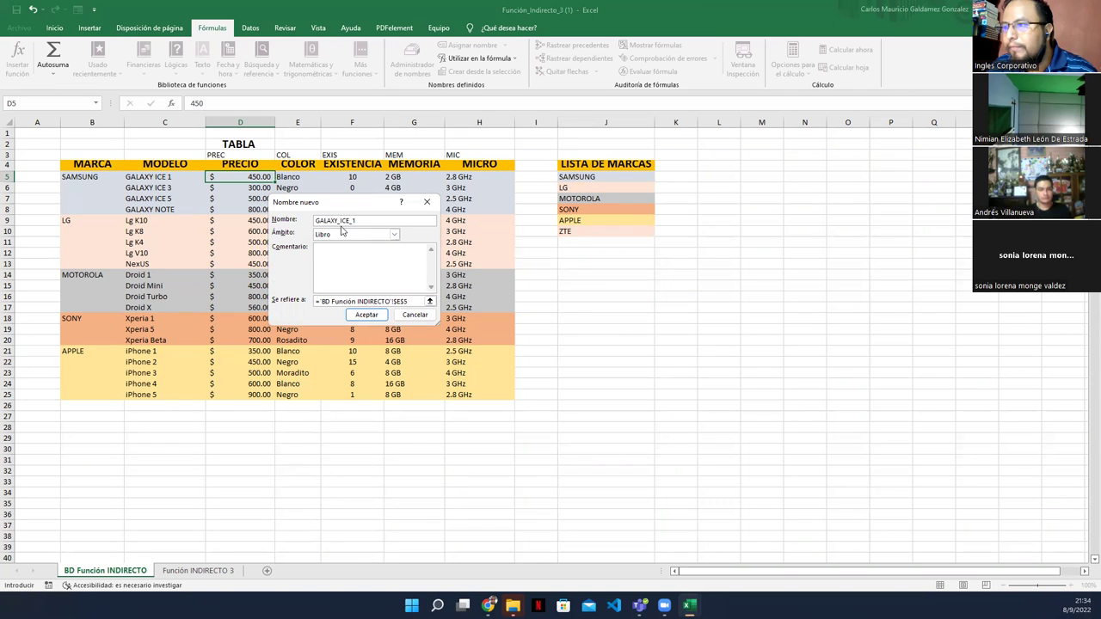
{"action": "left_click", "coordinate": [366, 315]}
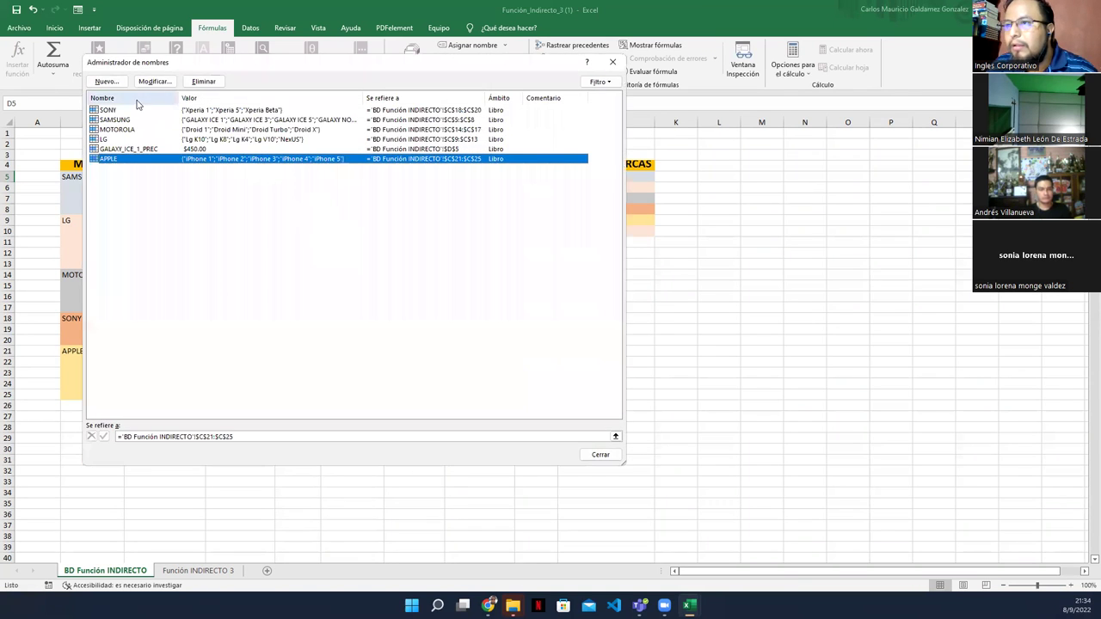
{"action": "left_click", "coordinate": [594, 457]}
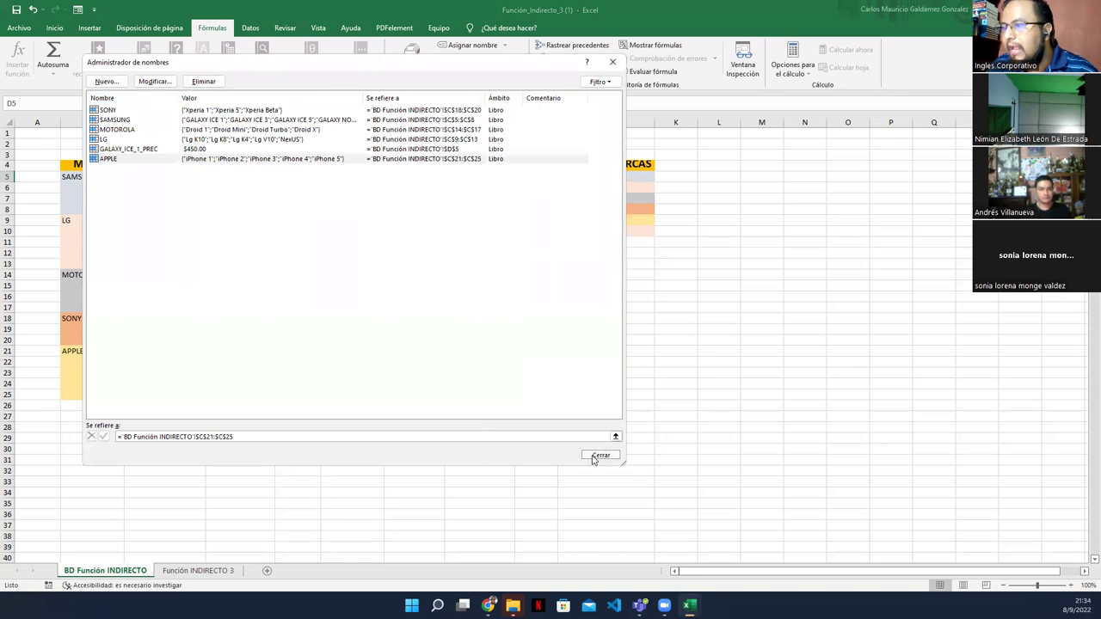
Step: Define the workbook-wide name GALAXY_ICE_1_COL for the GALAXY ICE 1 color cell E5
{"action": "left_click", "coordinate": [297, 178]}
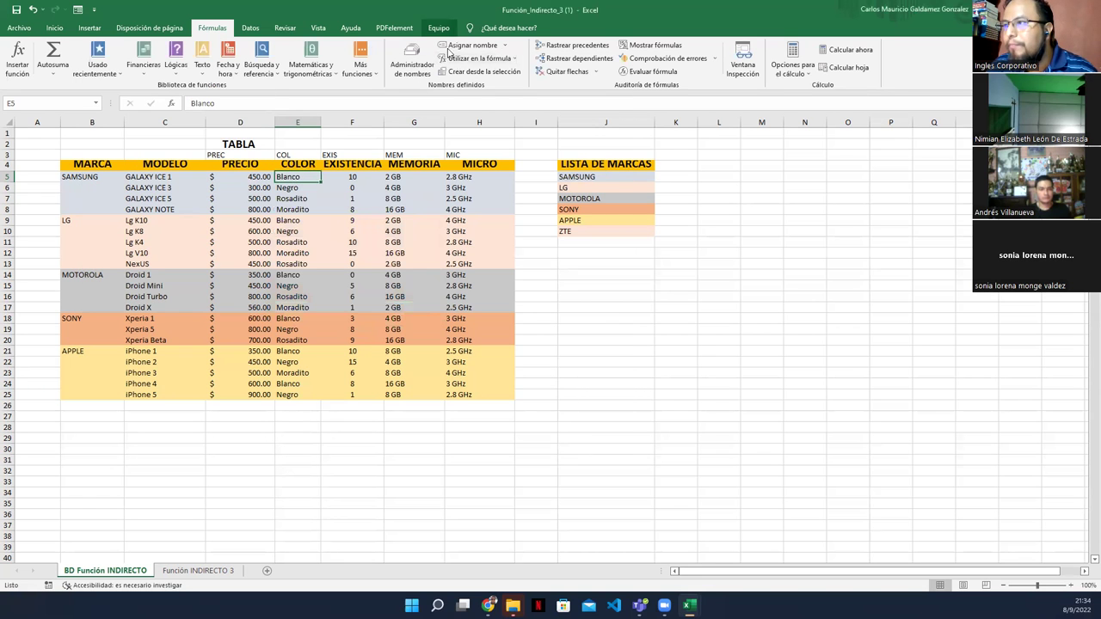
{"action": "left_click", "coordinate": [445, 57]}
{"action": "left_click", "coordinate": [458, 45]}
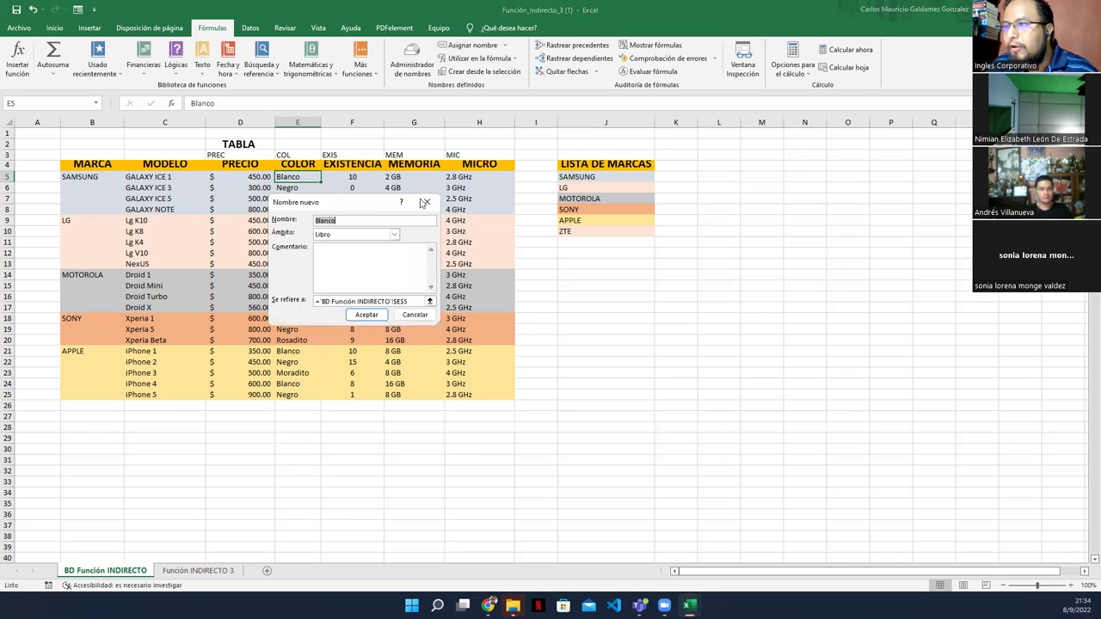
{"action": "left_click_drag", "start_coordinate": [385, 212], "coordinate": [443, 211]}
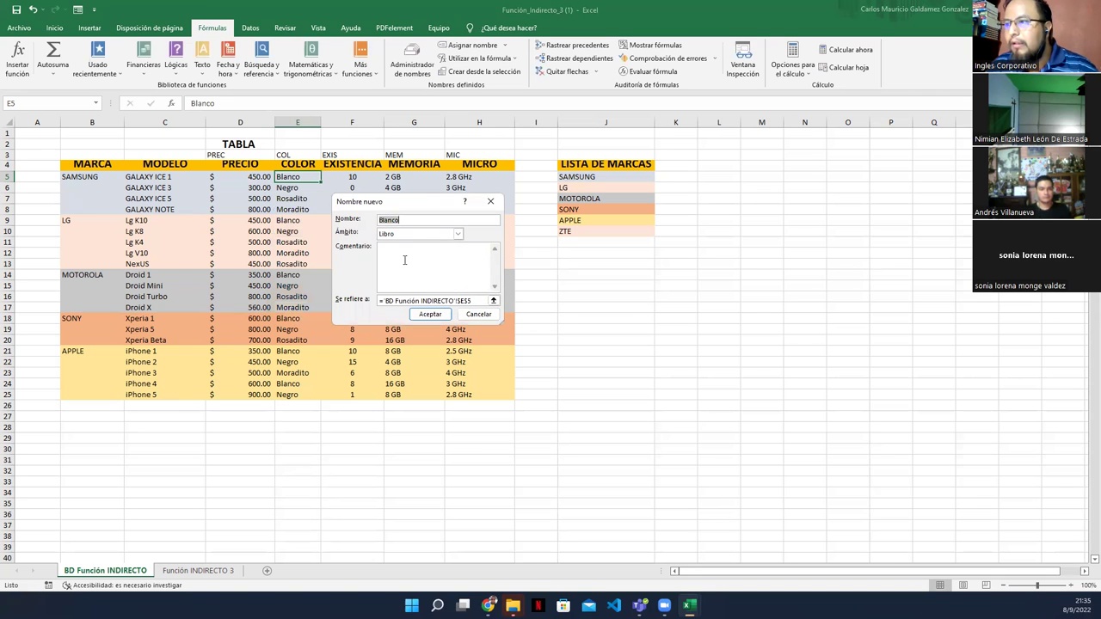
{"action": "left_click", "coordinate": [430, 314]}
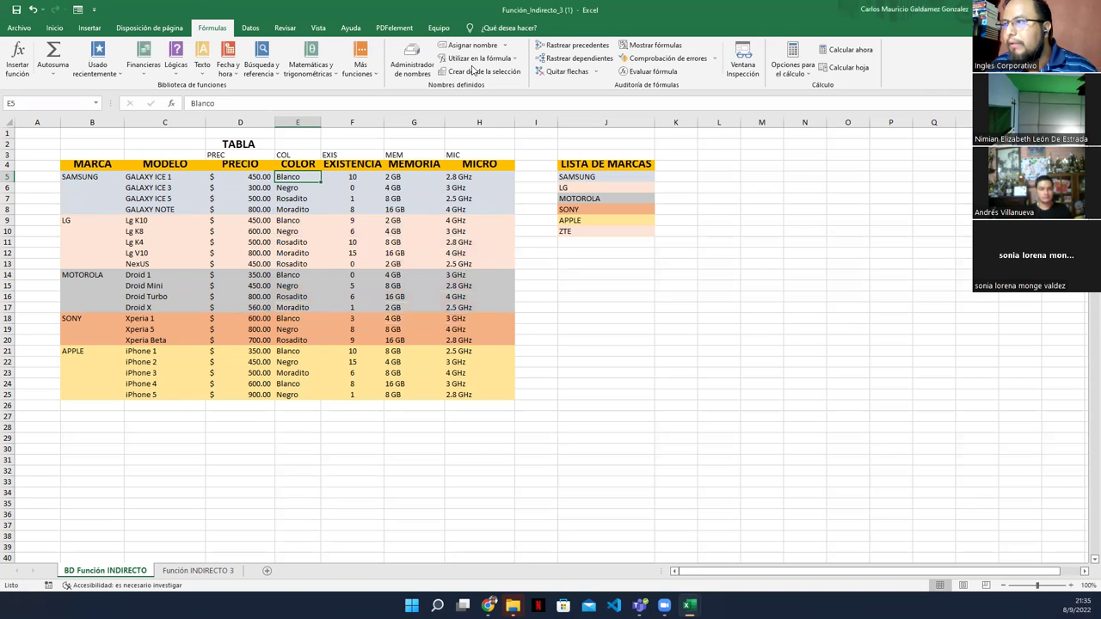
{"action": "left_click", "coordinate": [414, 72]}
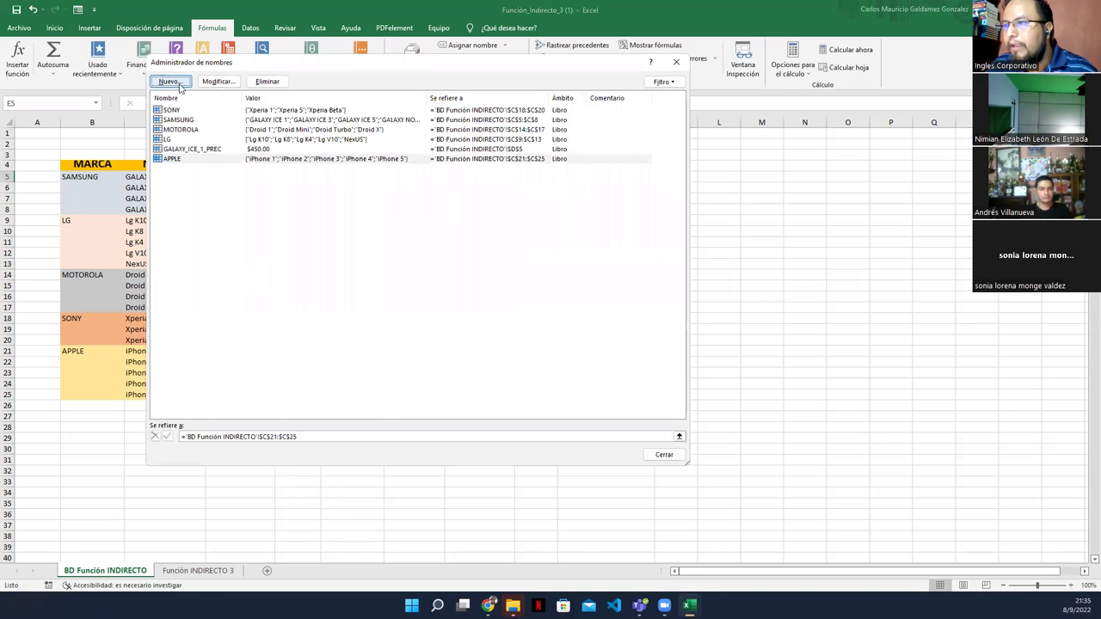
{"action": "left_click", "coordinate": [179, 84]}
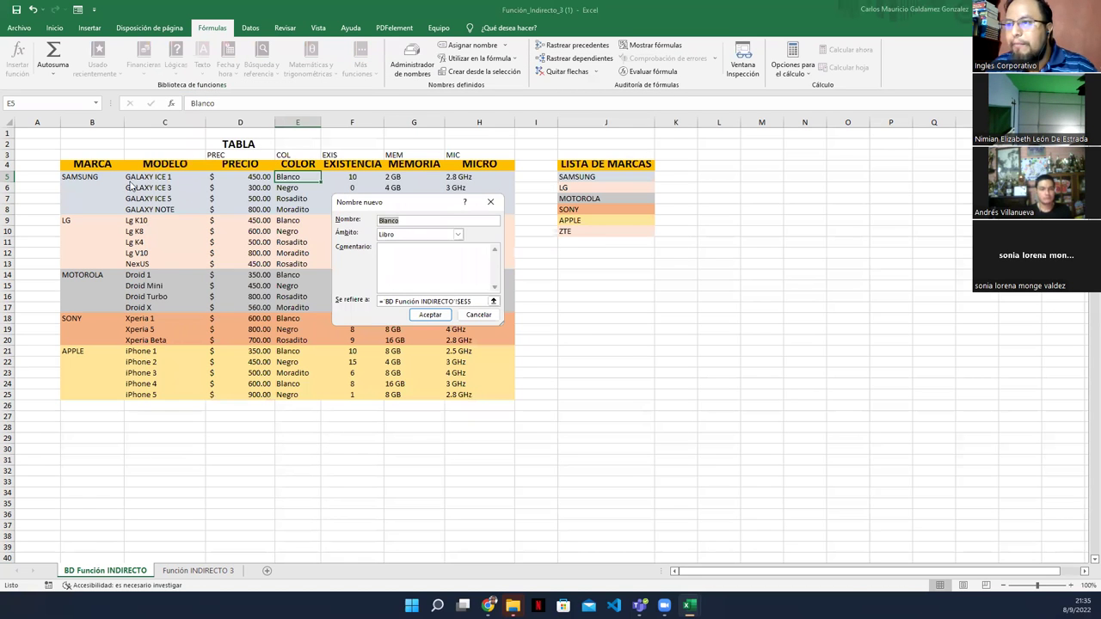
{"action": "type", "text": "GALAXY_ICE_1_COL"}
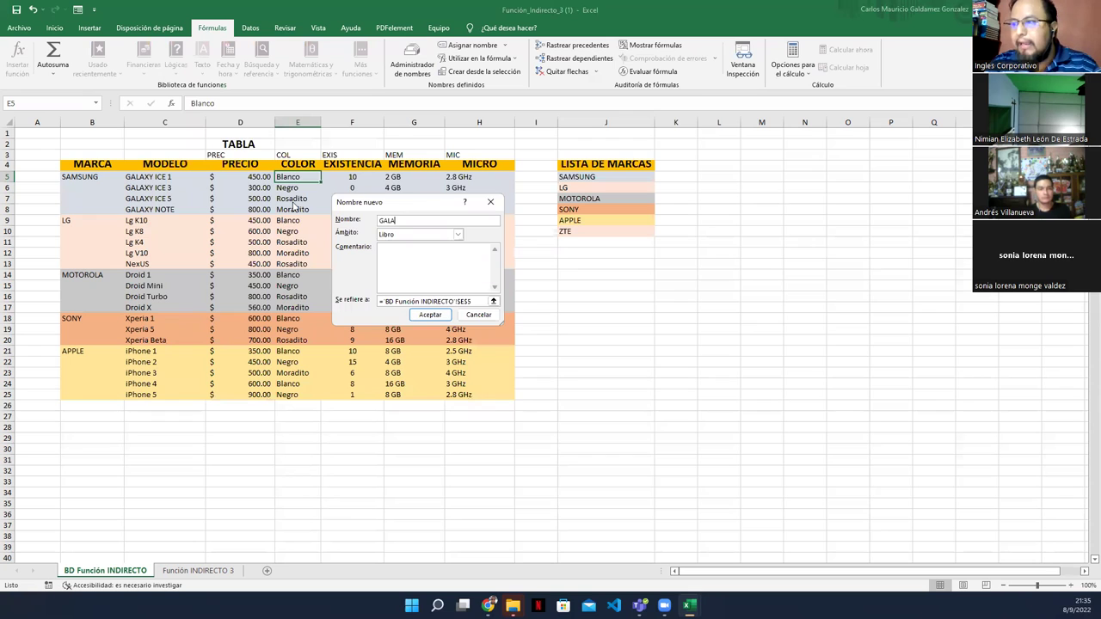
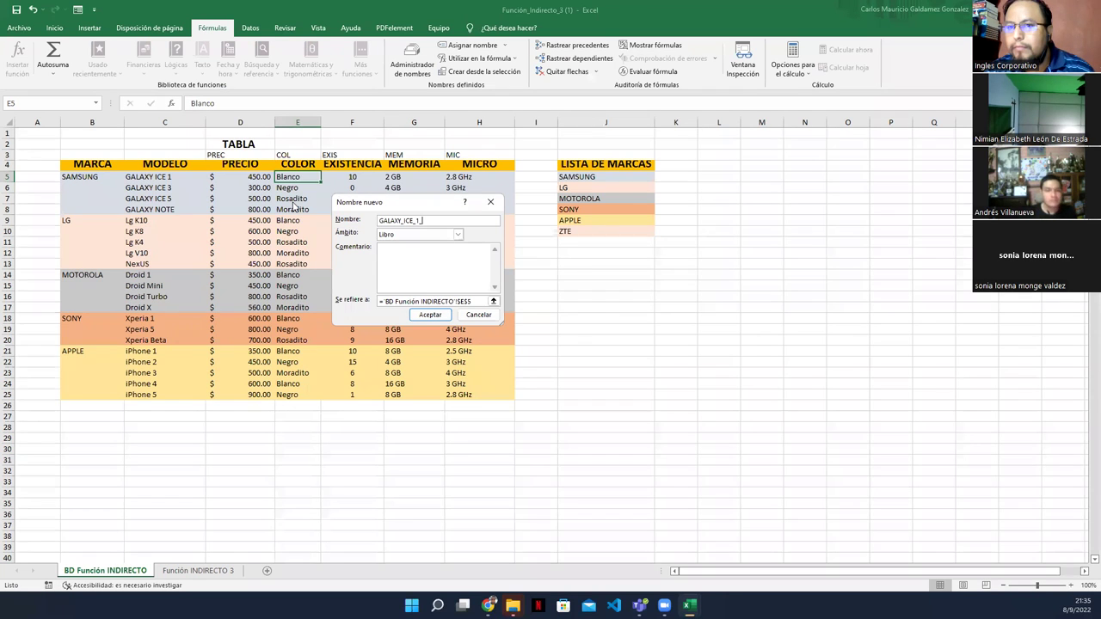
{"action": "type", "text": "L"}
{"action": "key", "text": "Return"}
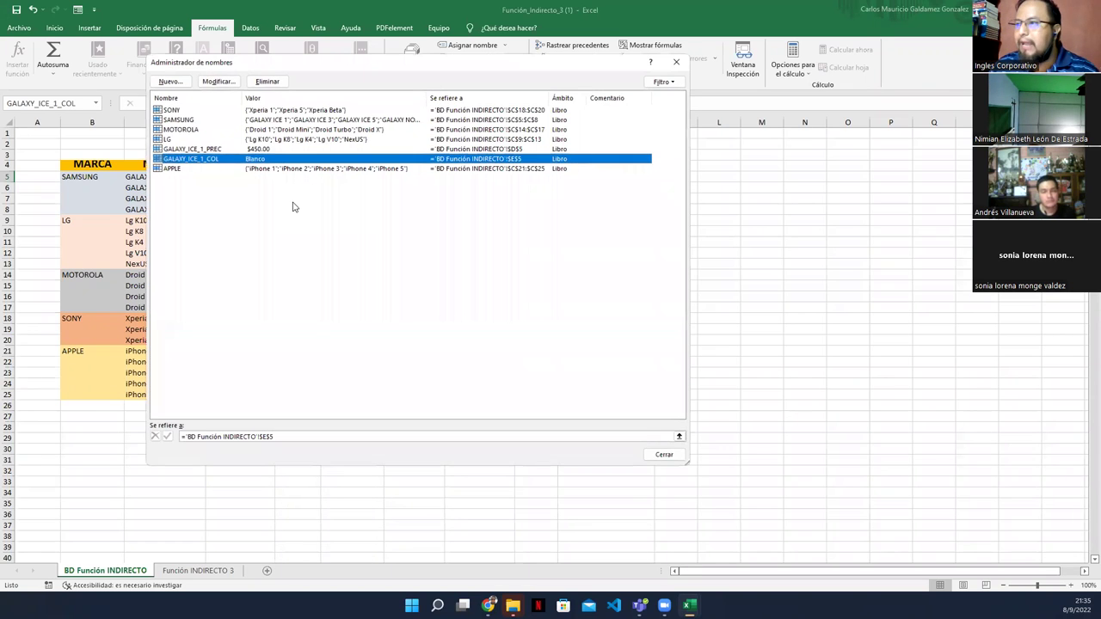
Step: Move the name manager clear of the phone table and close it without adding another name
{"action": "left_click_drag", "start_coordinate": [267, 68], "coordinate": [643, 83]}
{"action": "left_click", "coordinate": [630, 99]}
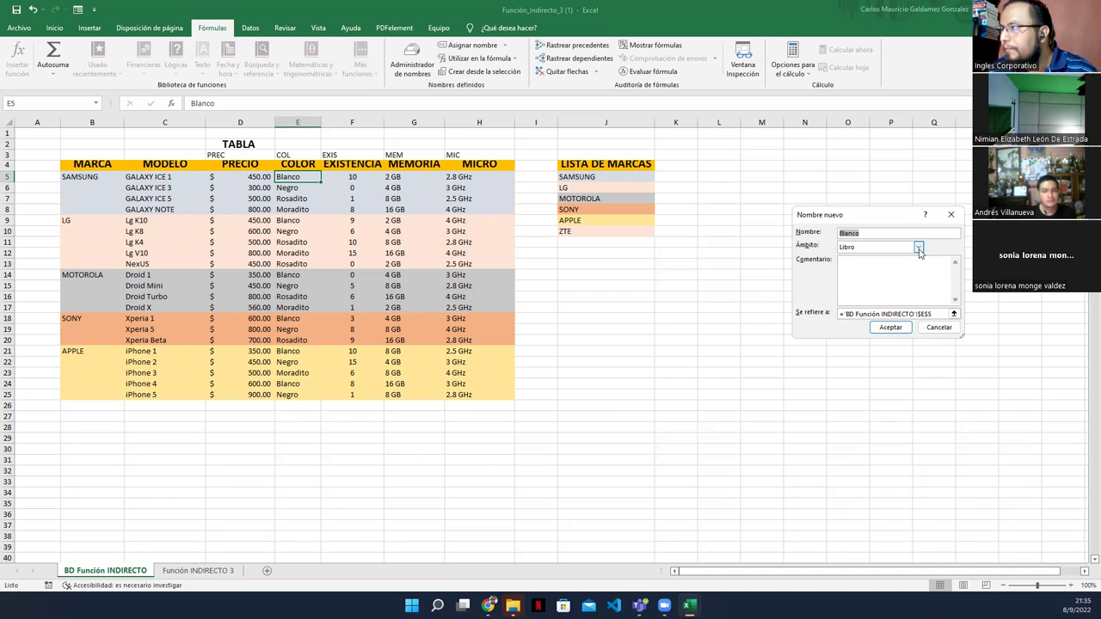
{"action": "left_click", "coordinate": [940, 328]}
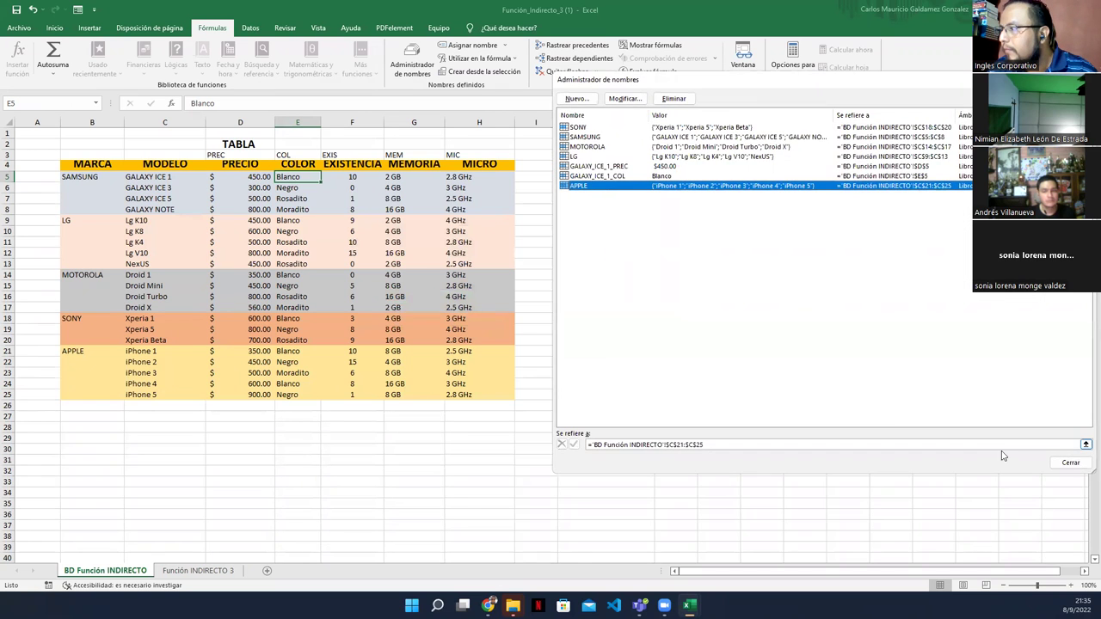
{"action": "left_click", "coordinate": [1072, 465]}
Step: Define the workbook-wide name GALAXY_ICE_1_EXIS for the GALAXY ICE 1 stock cell F5, copying the name text for reuse
{"action": "left_click", "coordinate": [337, 178]}
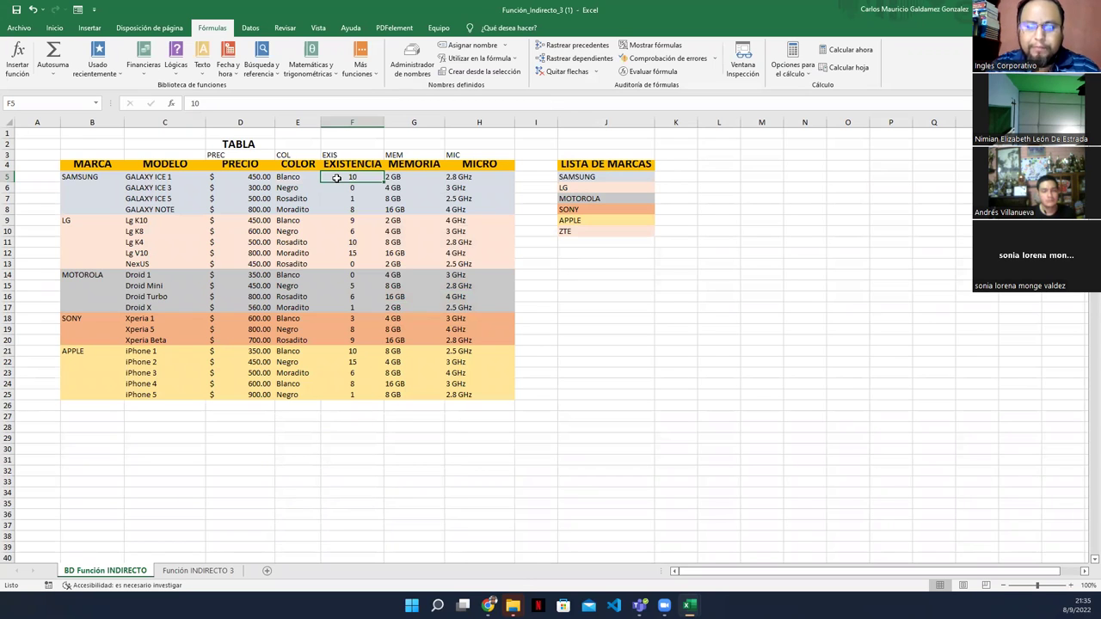
{"action": "left_click", "coordinate": [401, 74]}
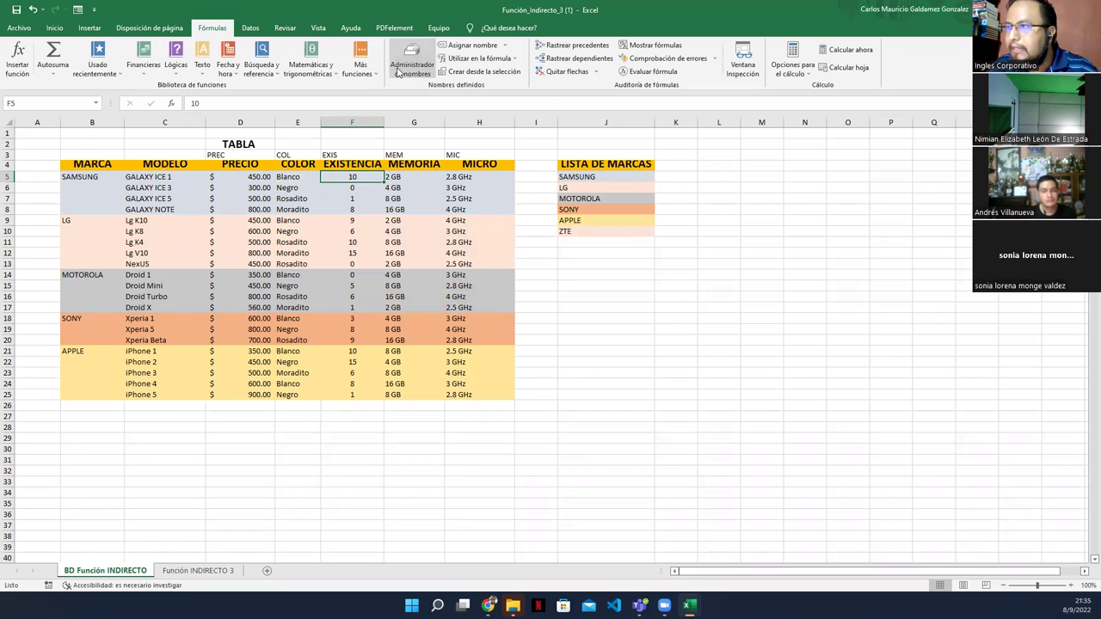
{"action": "left_click", "coordinate": [574, 100]}
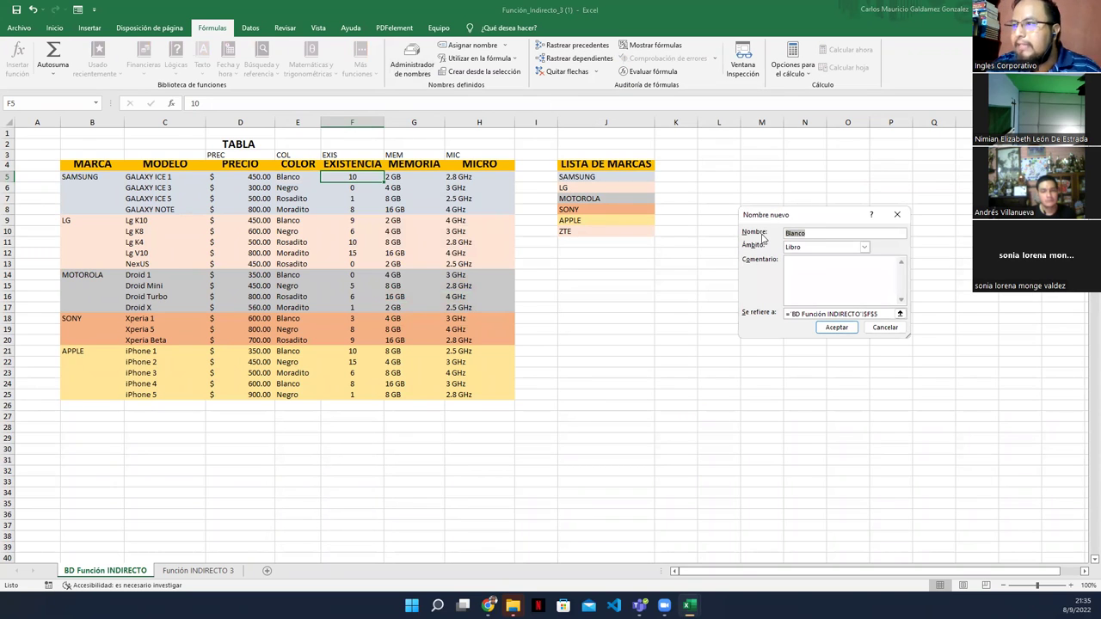
{"action": "type", "text": "G"}
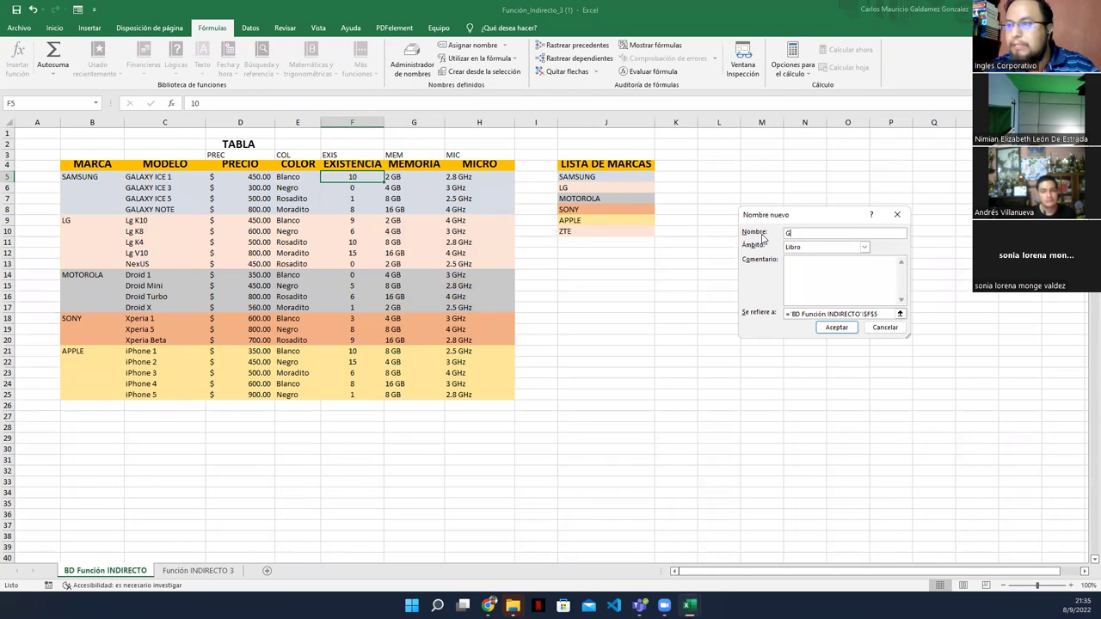
{"action": "type", "text": "ALAXY_"}
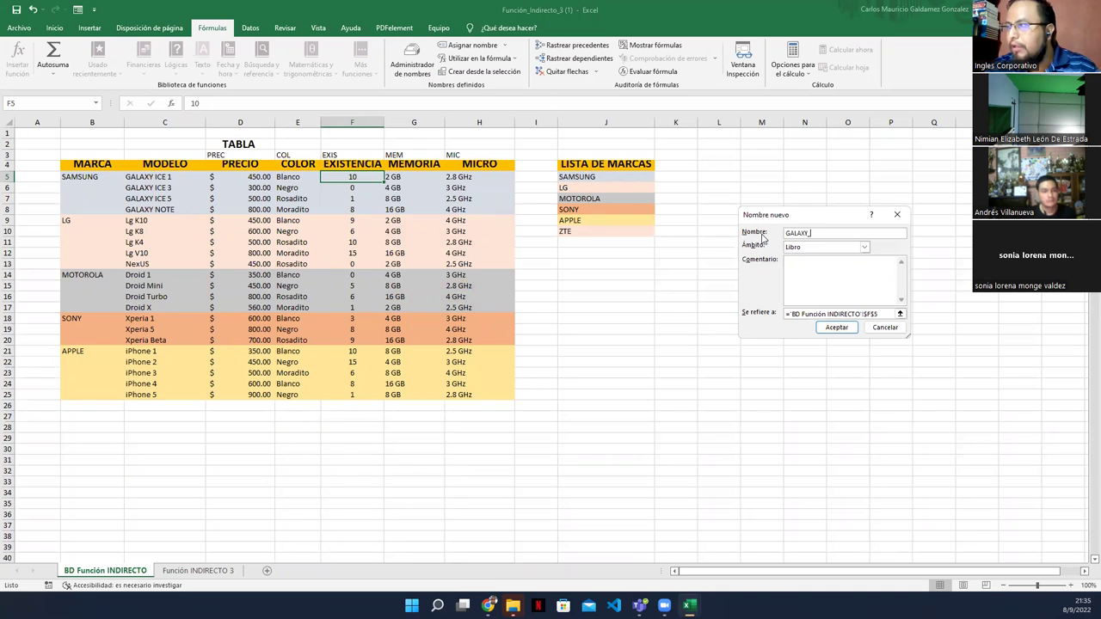
{"action": "type", "text": "ICE_1_EXIS"}
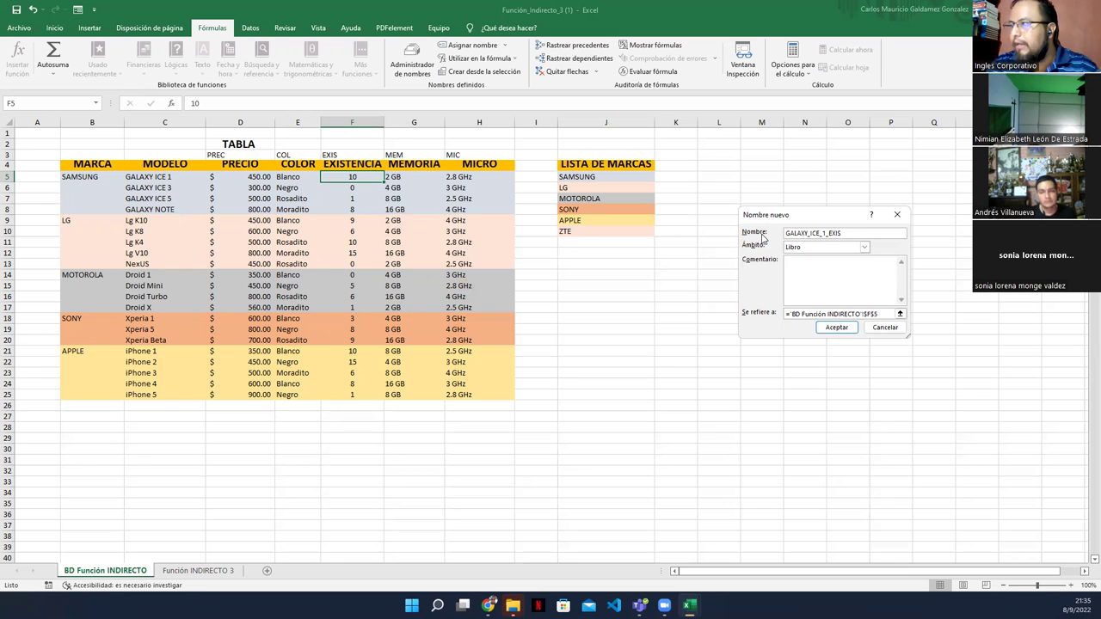
{"action": "key", "text": "ctrl+a"}
{"action": "key", "text": "ctrl+c"}
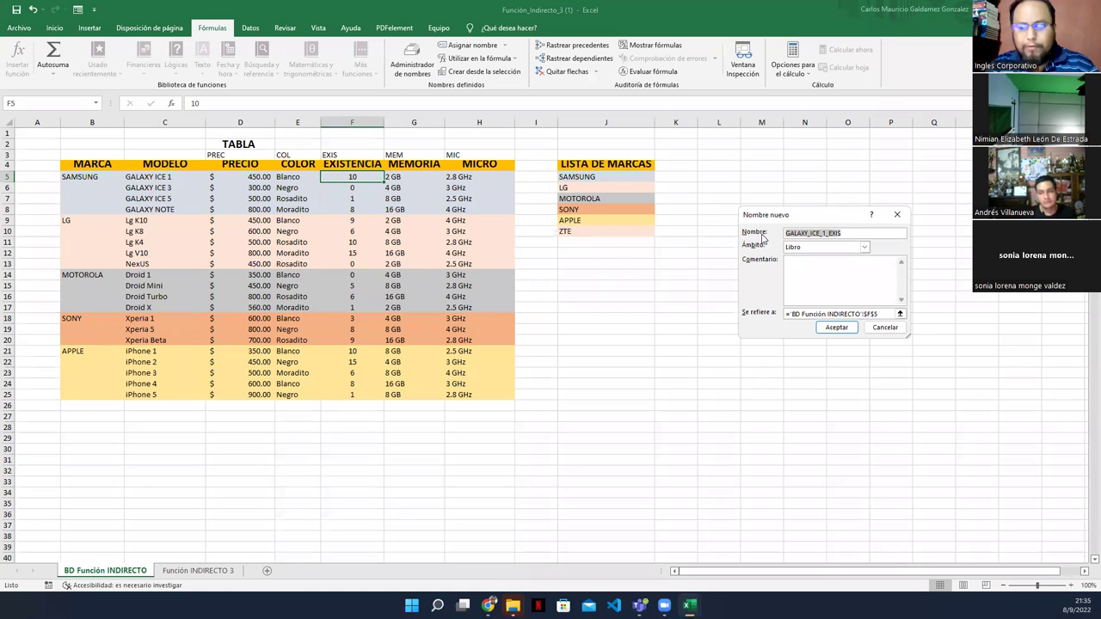
{"action": "key", "text": "Return"}
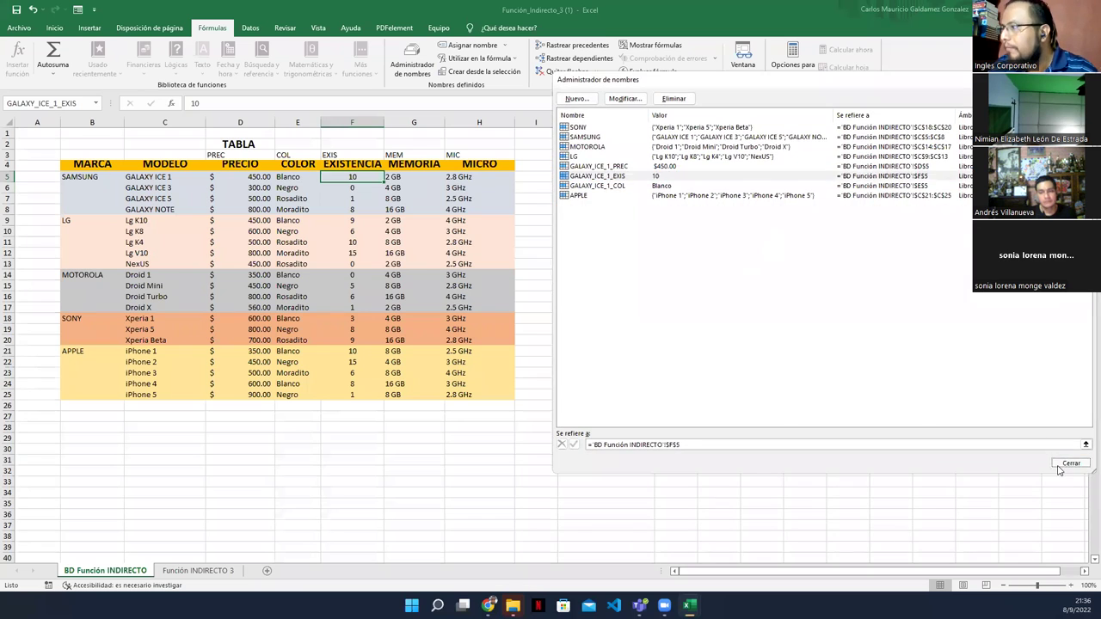
{"action": "left_click", "coordinate": [1071, 463]}
Step: Define the workbook-wide name GALAXY_ICE_1_MEM for the GALAXY ICE 1 memory cell G5, reusing the copied name text
{"action": "left_click", "coordinate": [394, 176]}
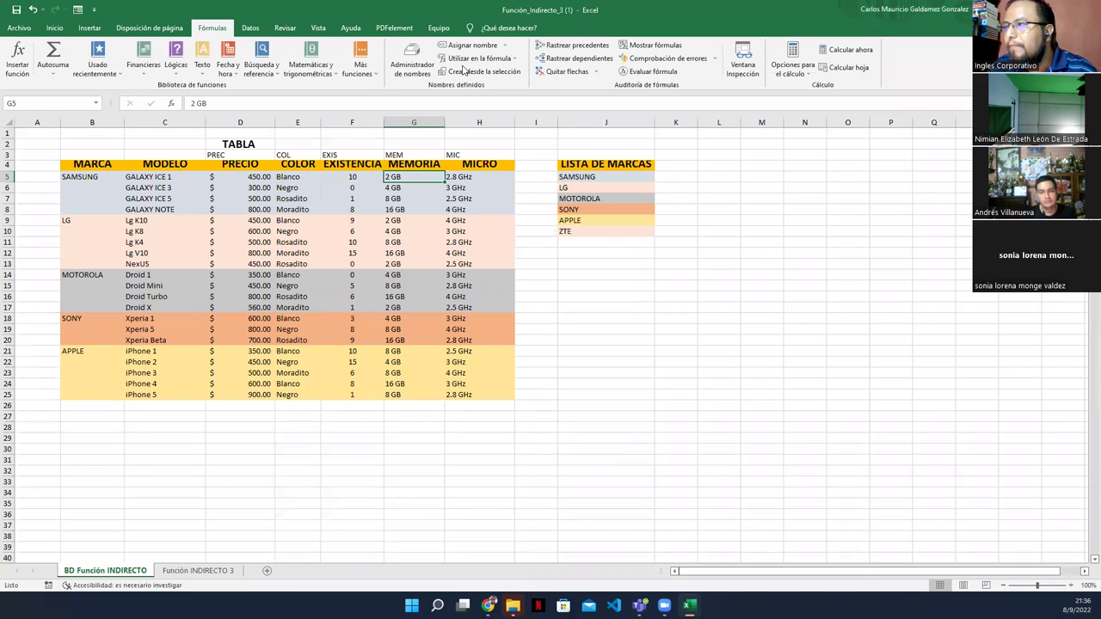
{"action": "left_click", "coordinate": [408, 59]}
{"action": "left_click", "coordinate": [577, 98]}
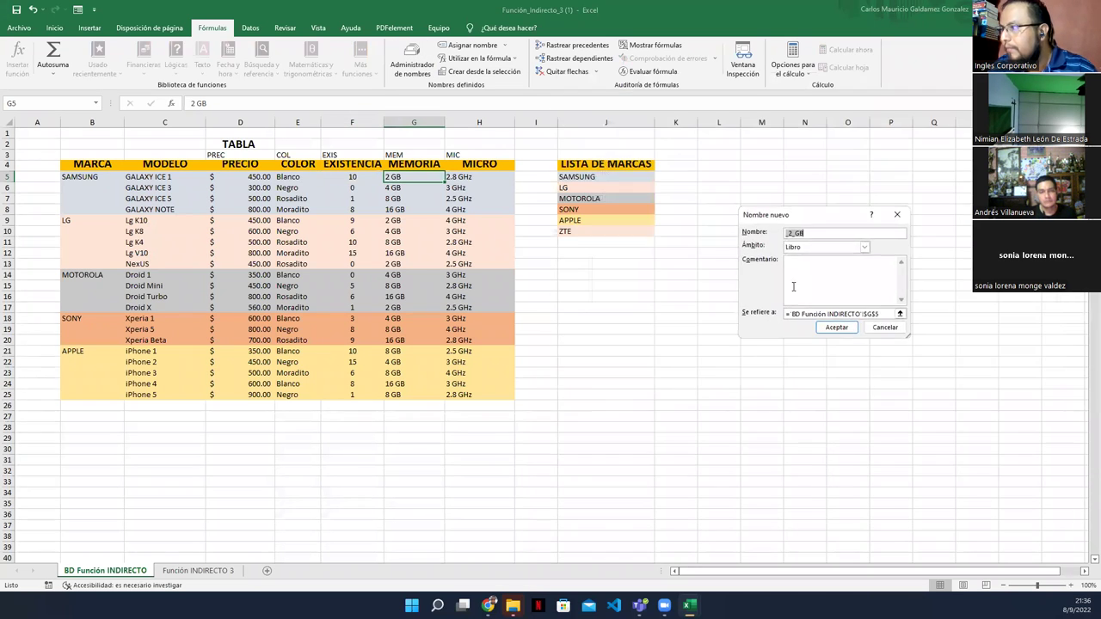
{"action": "key", "text": "ctrl+v"}
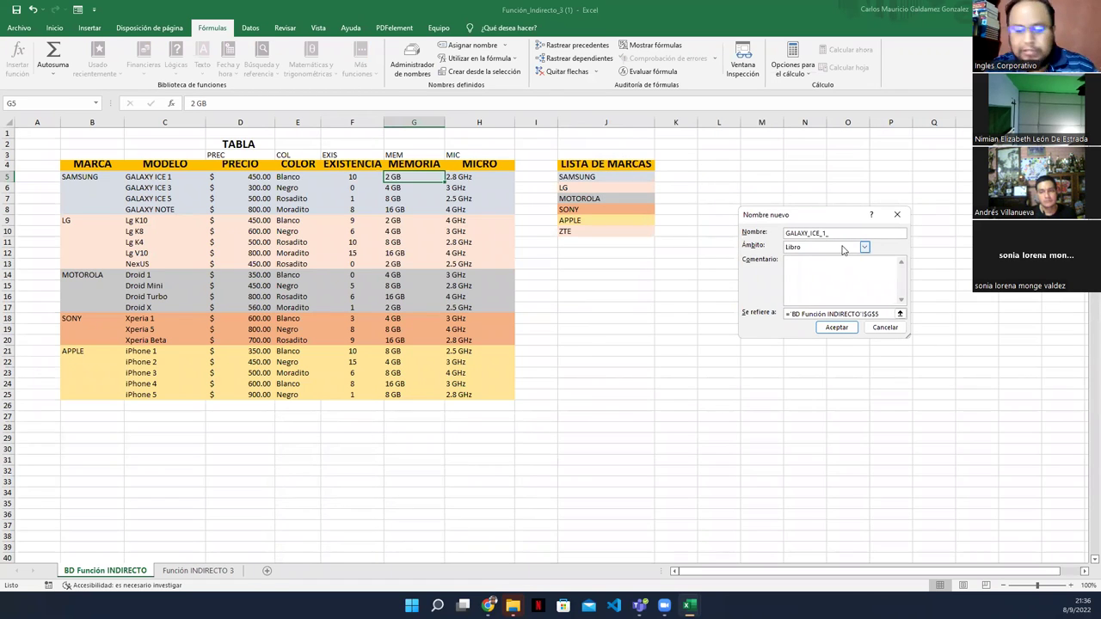
{"action": "key", "text": "Return"}
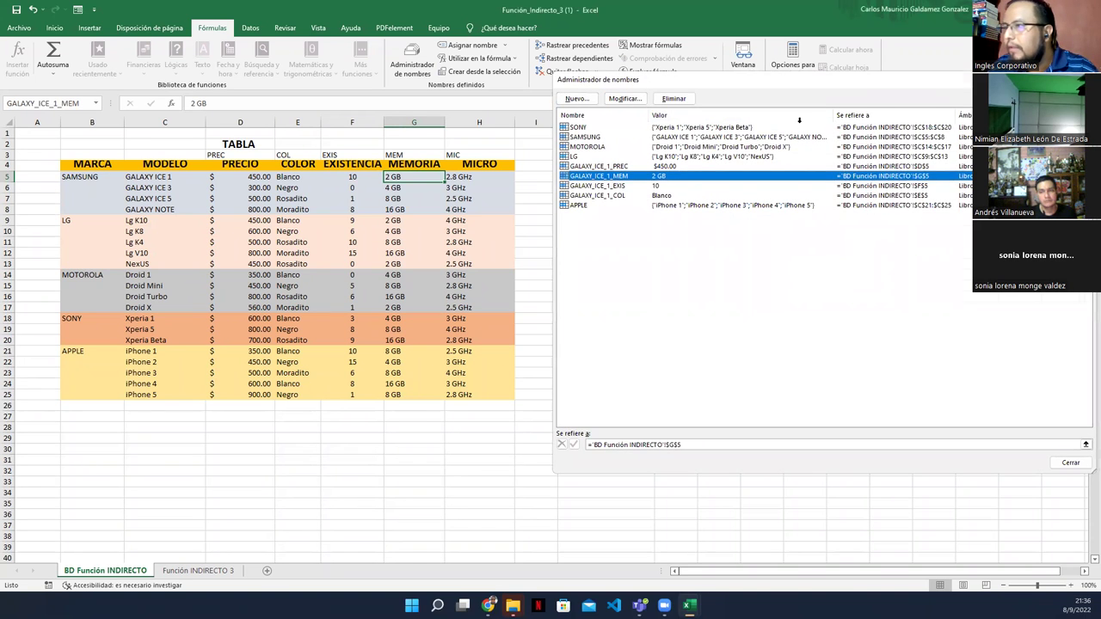
{"action": "key", "text": "Escape"}
Step: Define the workbook-wide name GALAXY_ICE_1_MIC for the GALAXY ICE 1 micro cell H5, reusing the copied name text
{"action": "key", "text": "Right"}
{"action": "left_click", "coordinate": [413, 68]}
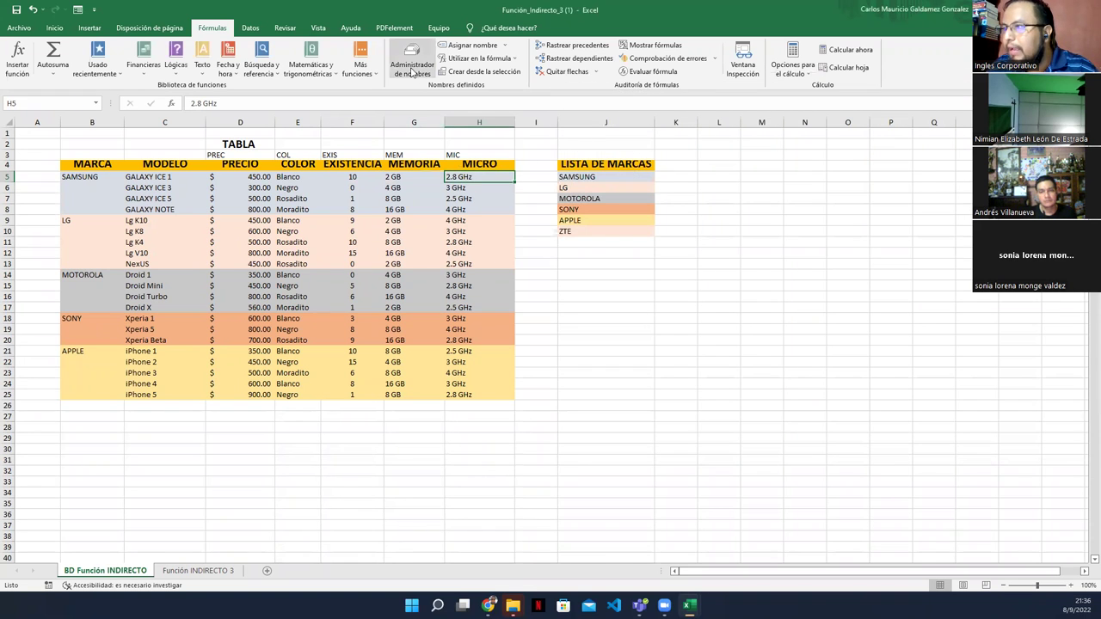
{"action": "left_click", "coordinate": [574, 100]}
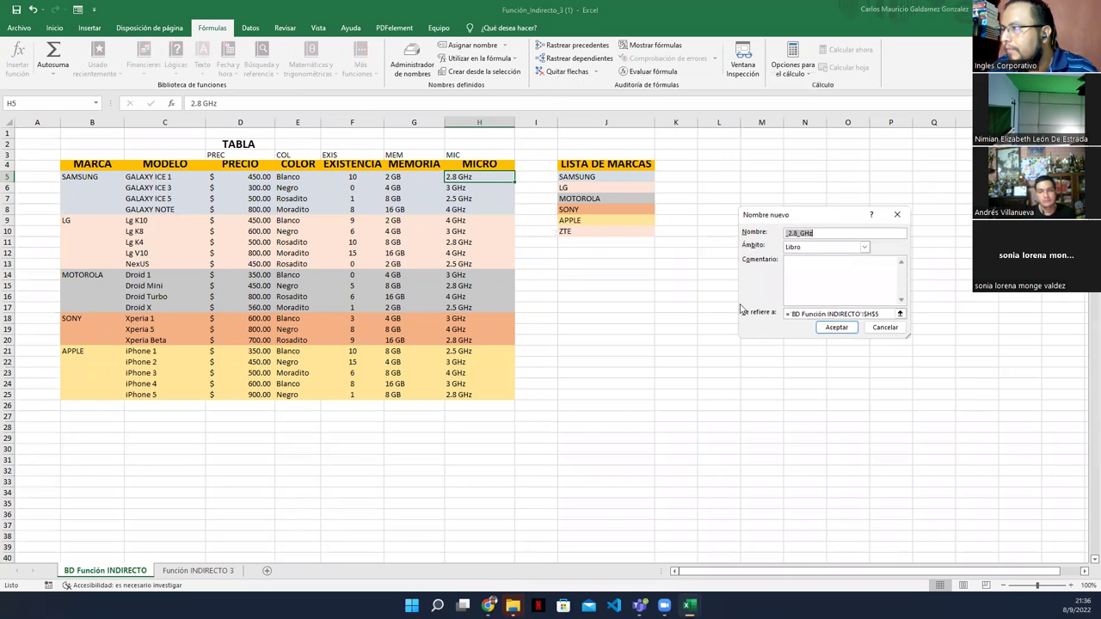
{"action": "key", "text": "ctrl+v"}
{"action": "key", "text": "BackSpace"}
{"action": "key", "text": "BackSpace"}
{"action": "key", "text": "BackSpace"}
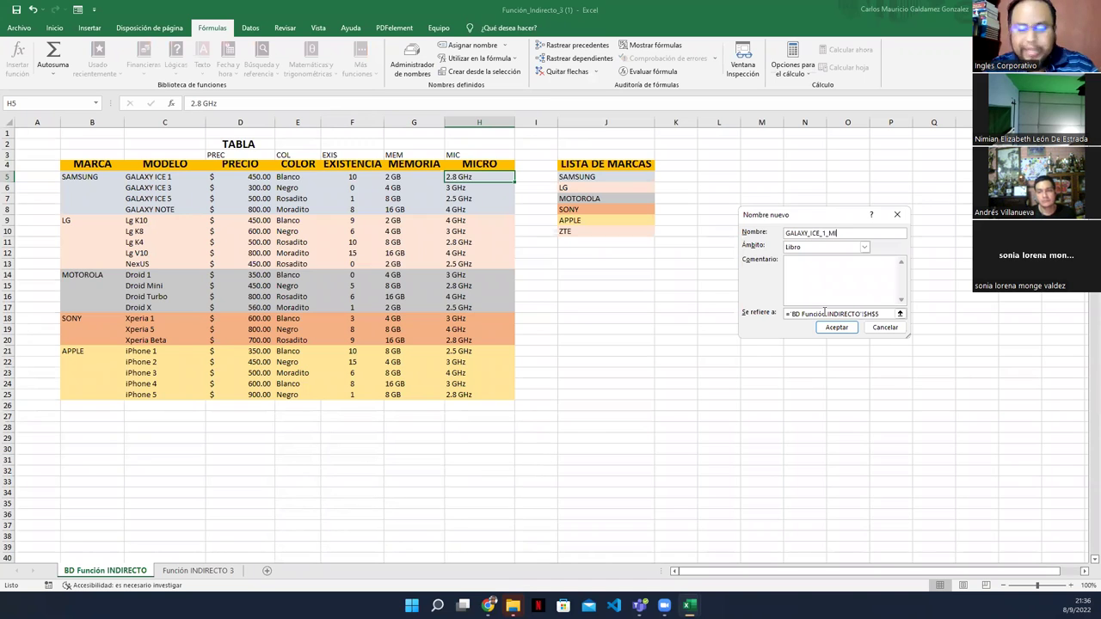
{"action": "key", "text": "Return"}
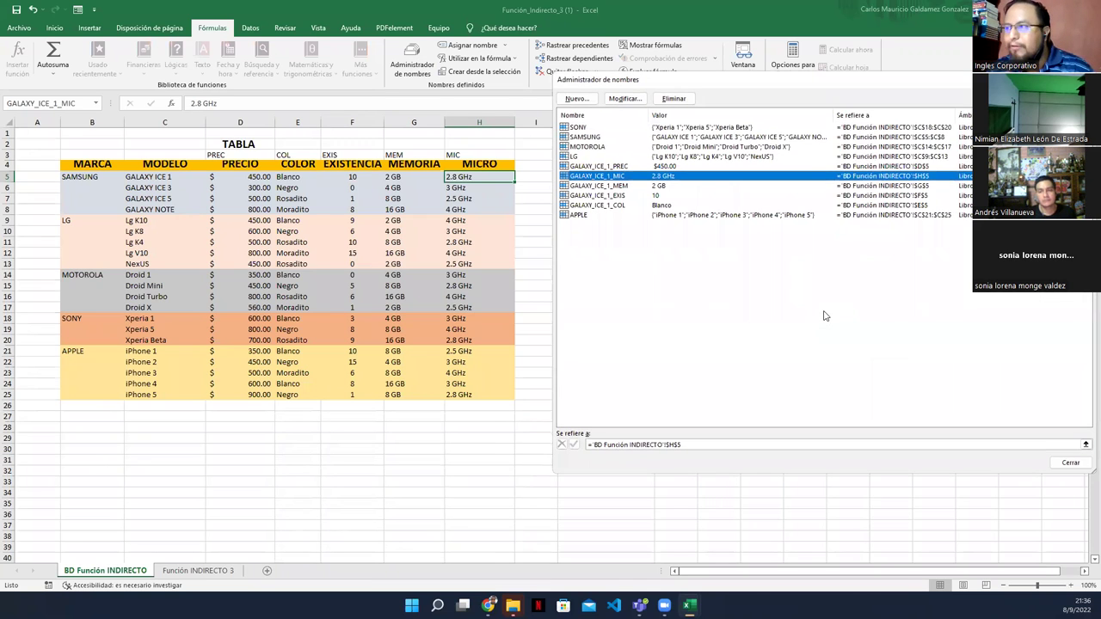
{"action": "left_click", "coordinate": [1064, 462]}
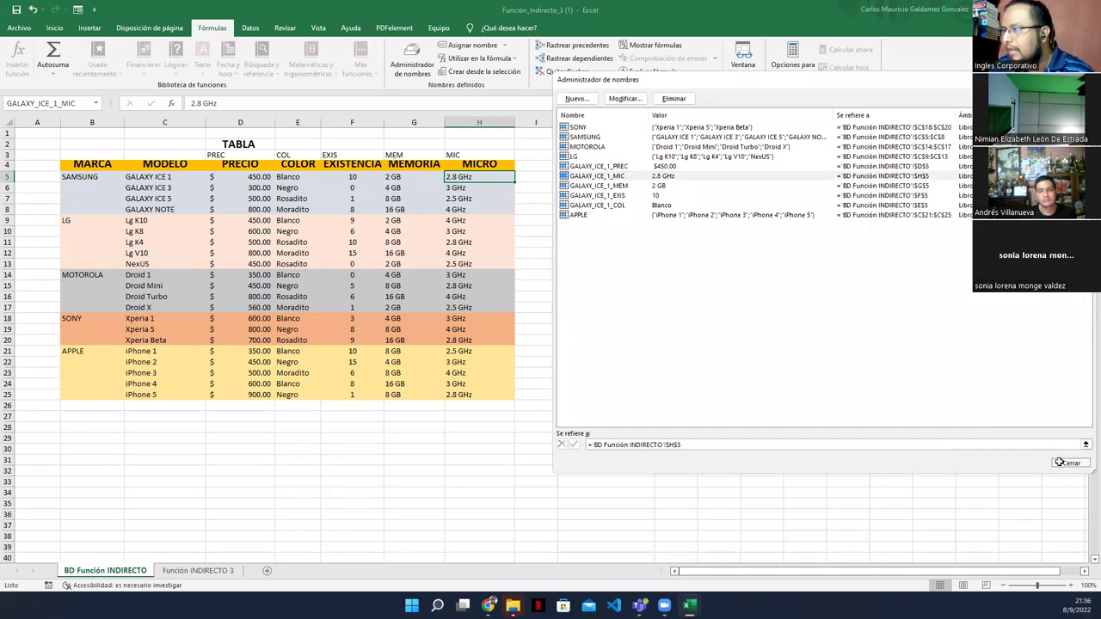
Step: Review the GALAXY ICE 1 model and its detail cells D5:H5 in the database
{"action": "left_click", "coordinate": [158, 175]}
{"action": "left_click", "coordinate": [251, 176]}
{"action": "left_click_drag", "start_coordinate": [251, 176], "coordinate": [455, 177]}
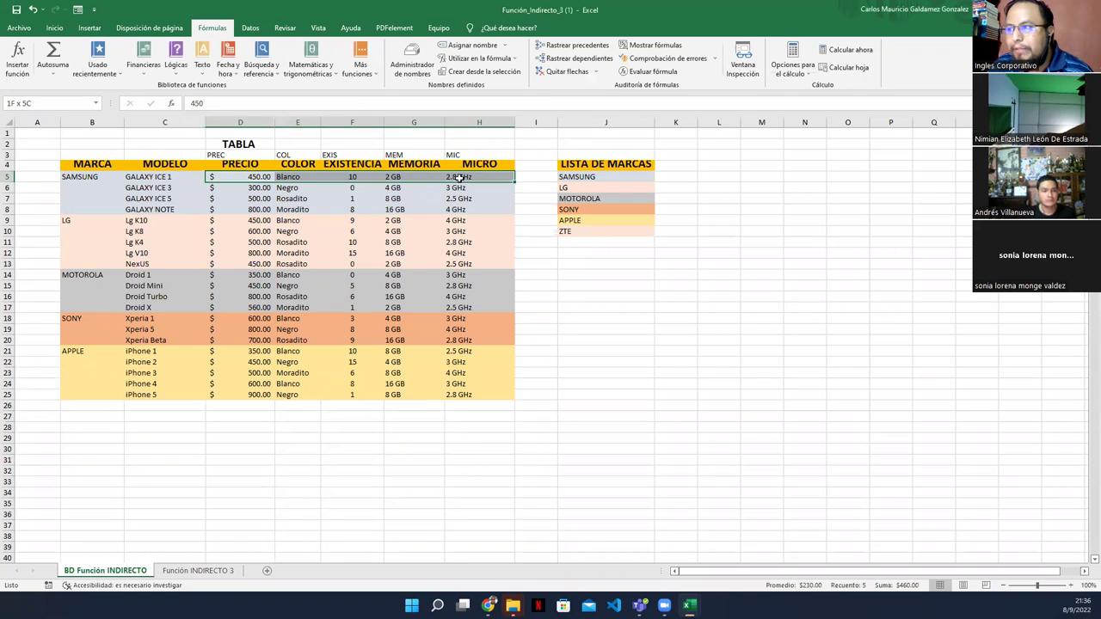
Step: Review the price formula in cell C13 of the Función Indirecto 3 workbook as a model for query cell F9
{"action": "left_click", "coordinate": [191, 571]}
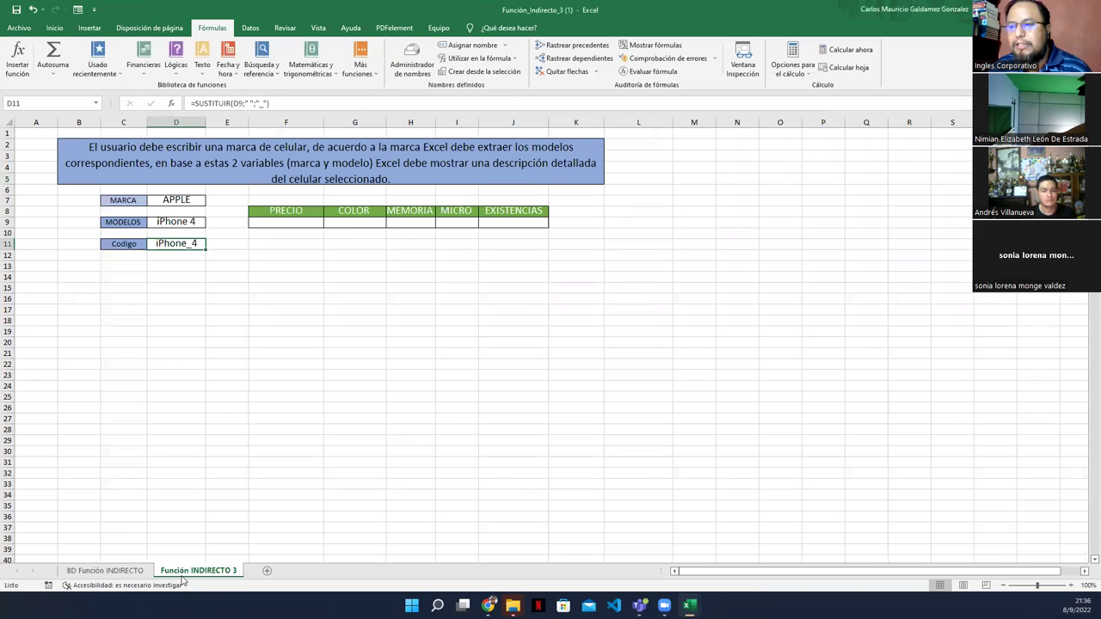
{"action": "left_click", "coordinate": [272, 225]}
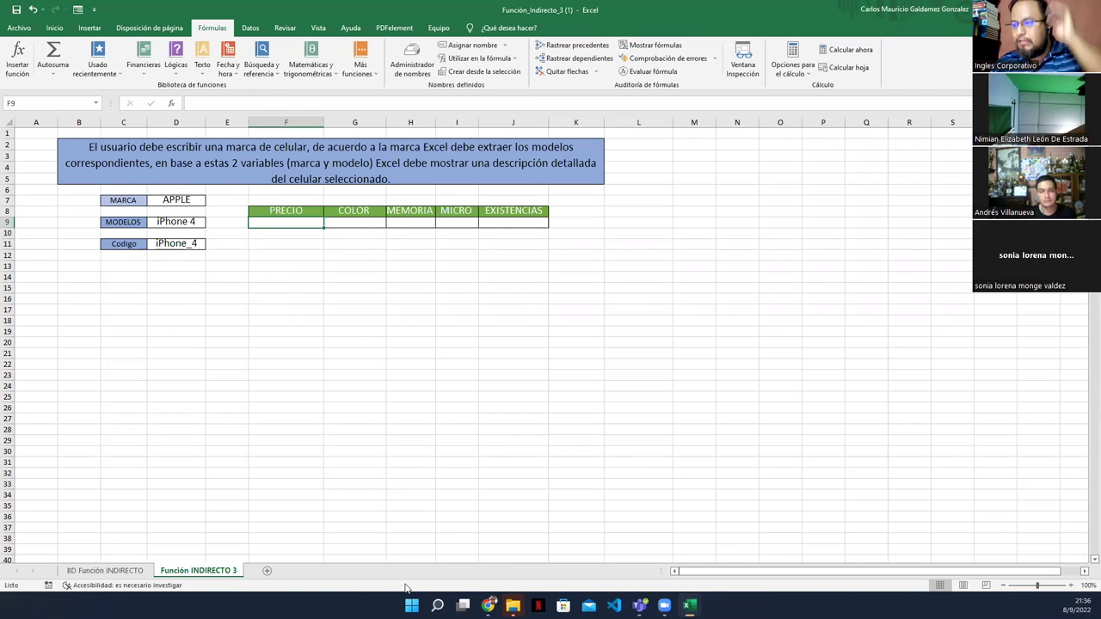
{"action": "mouse_move", "coordinate": [689, 606]}
{"action": "left_click", "coordinate": [636, 530]}
{"action": "left_click", "coordinate": [172, 313]}
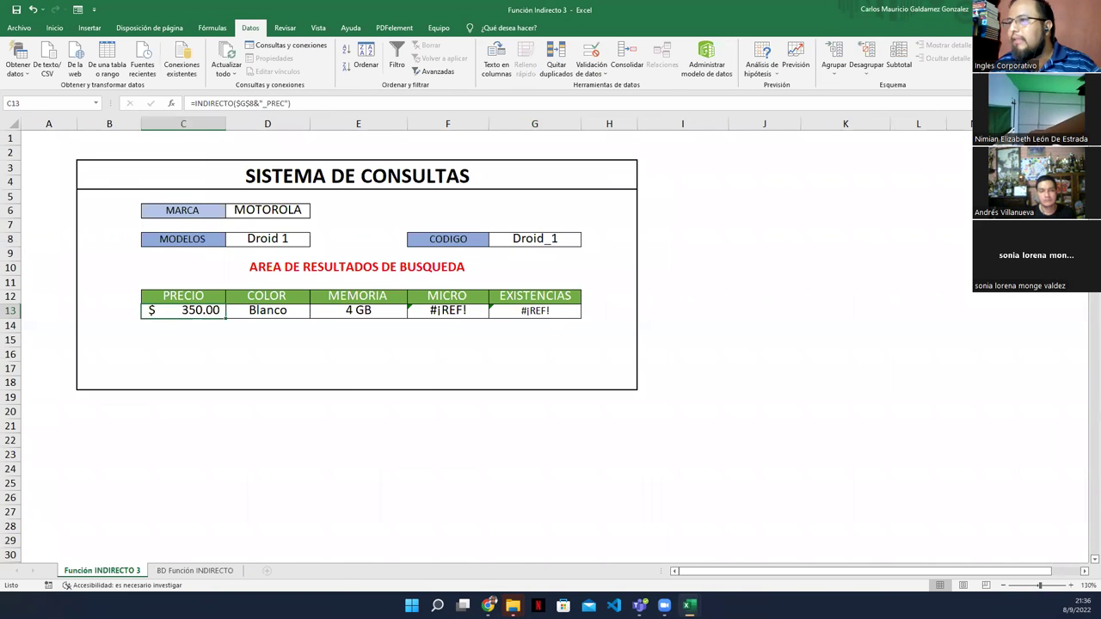
{"action": "key", "text": "alt+Tab"}
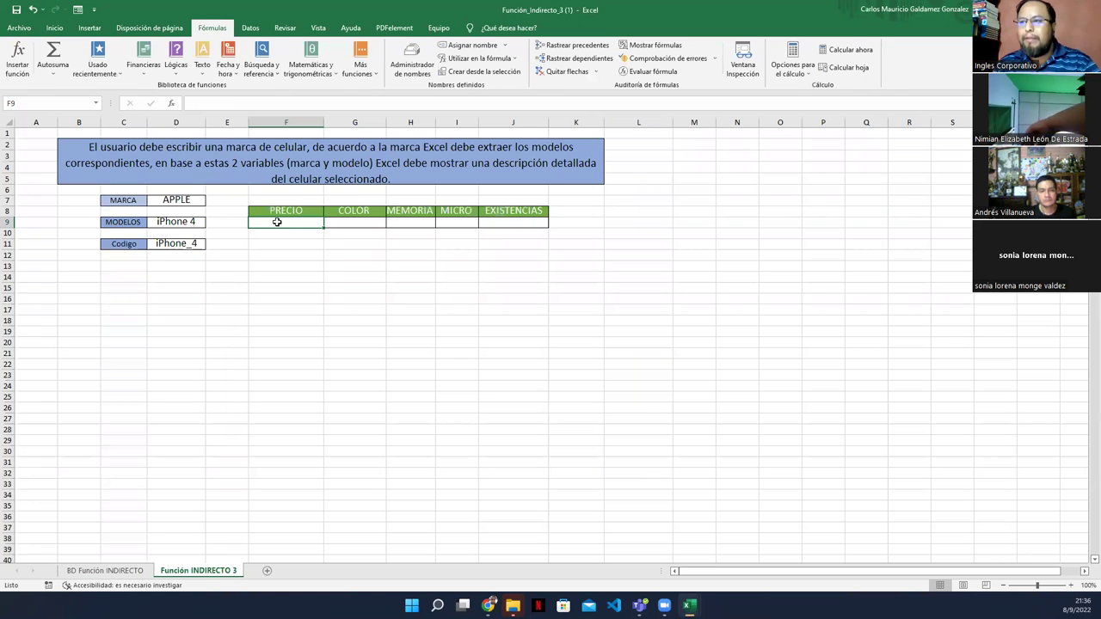
Step: Enter the formula =INDIRECTO(D11;"_PREC") in the query's price cell F9
{"action": "type", "text": "="}
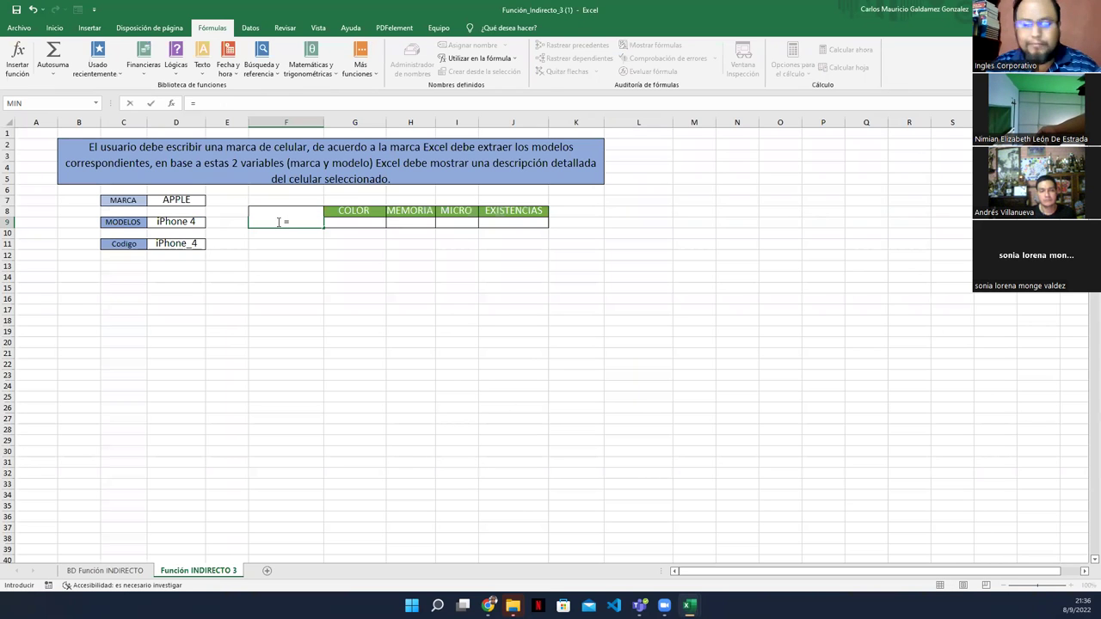
{"action": "type", "text": "ind"}
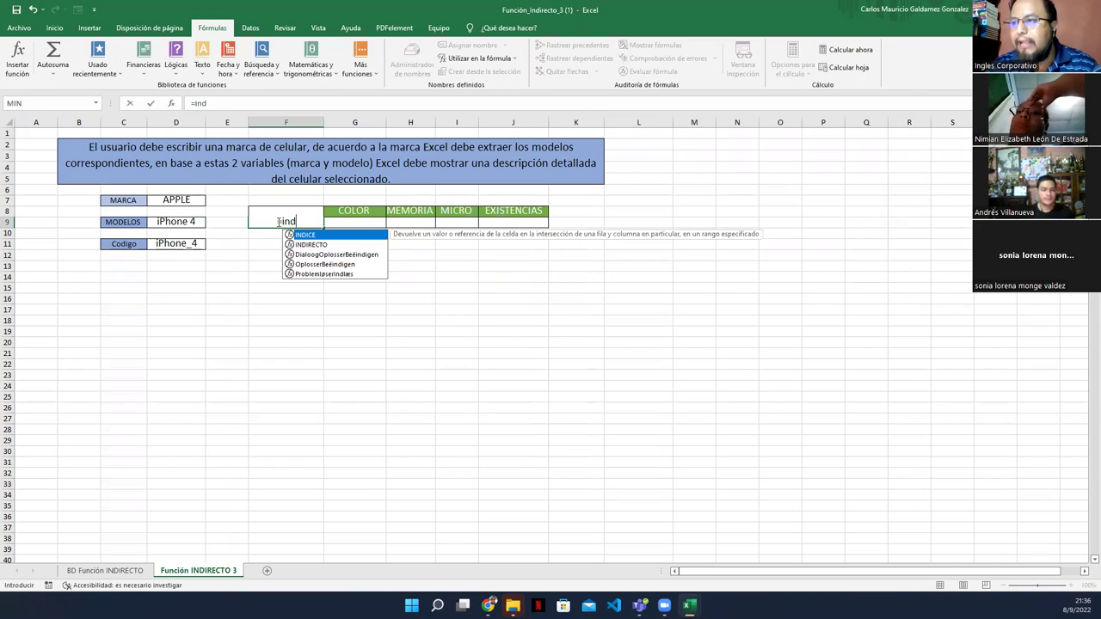
{"action": "key", "text": "Down"}
{"action": "key", "text": "Tab"}
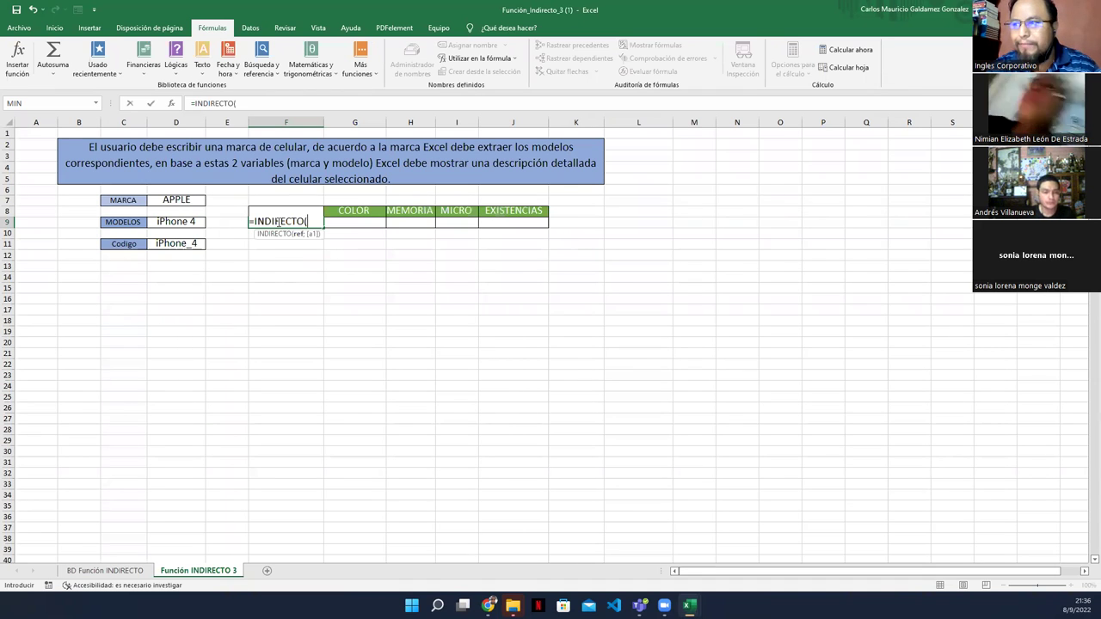
{"action": "left_click", "coordinate": [188, 243]}
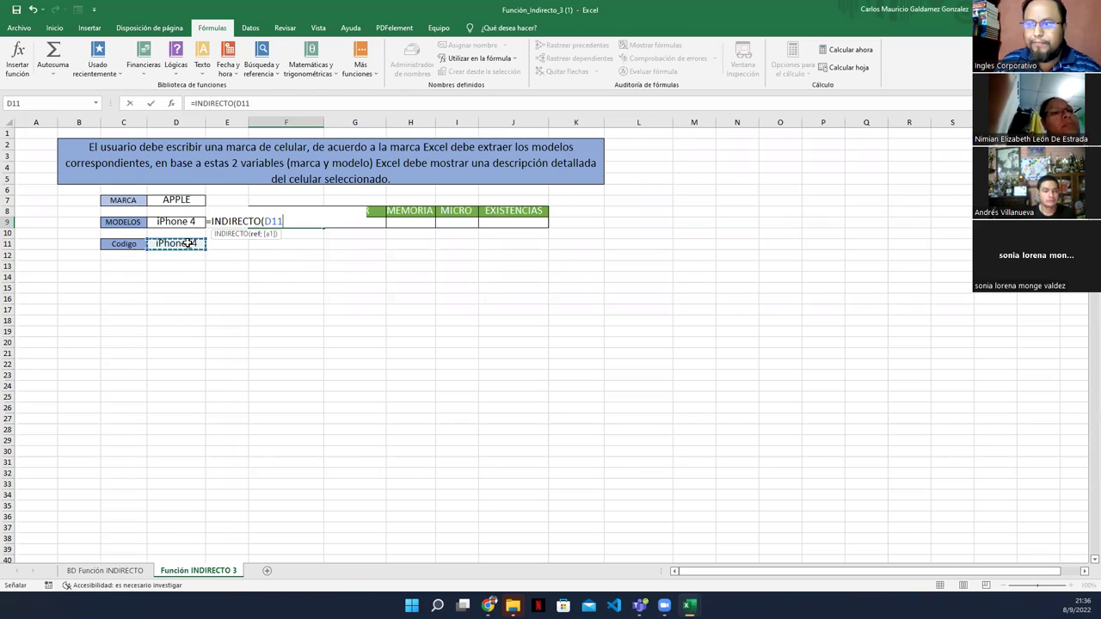
{"action": "type", "text": ";"}
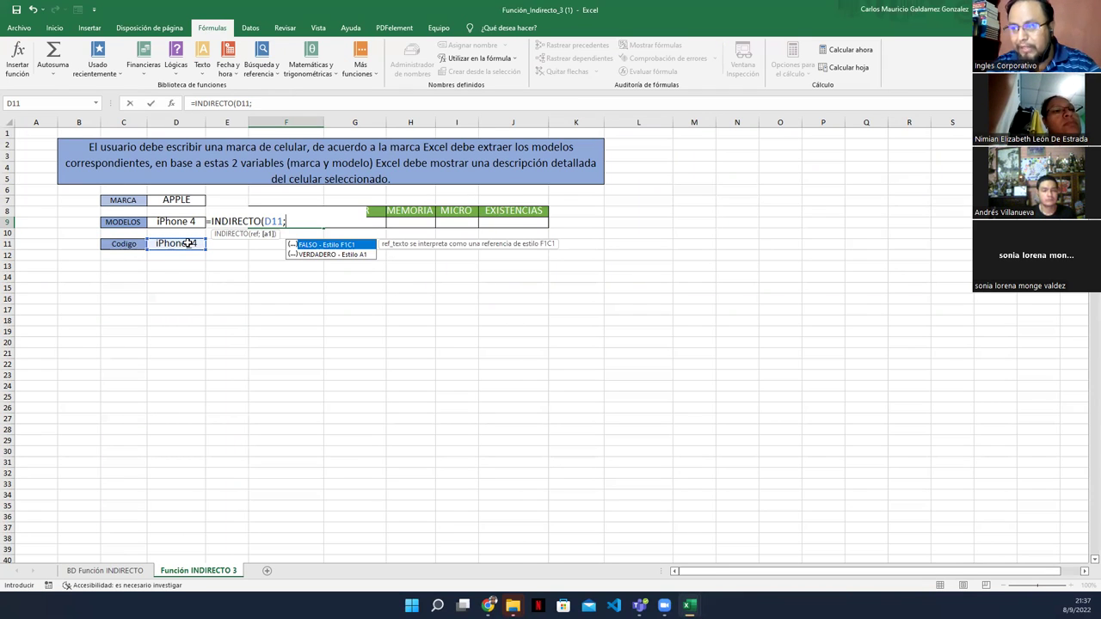
{"action": "type", "text": "\"_"}
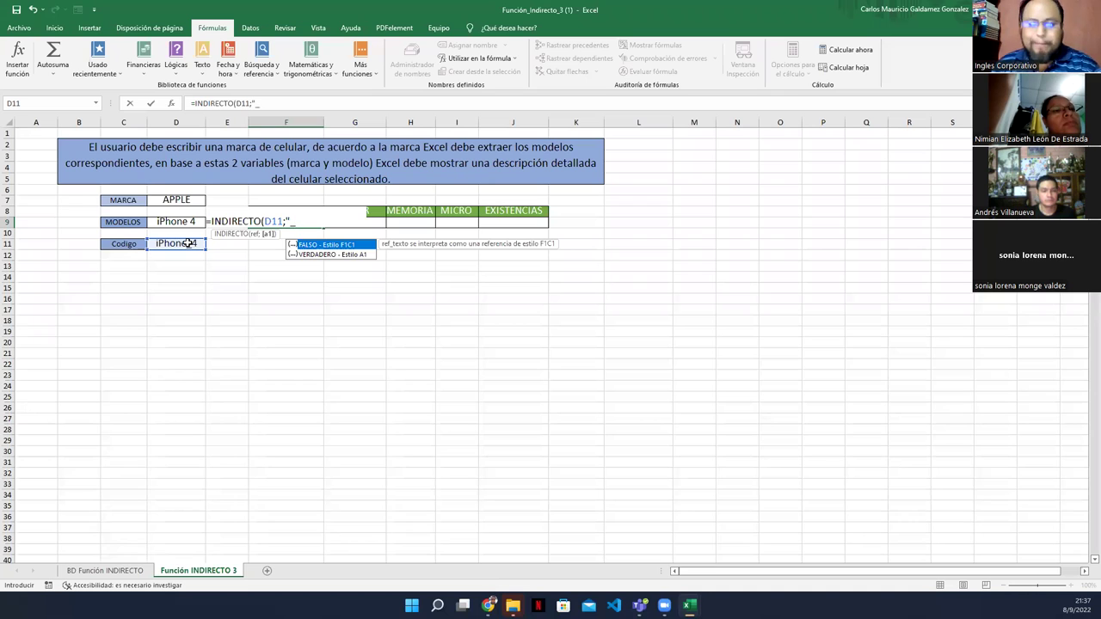
{"action": "type", "text": "PREC"}
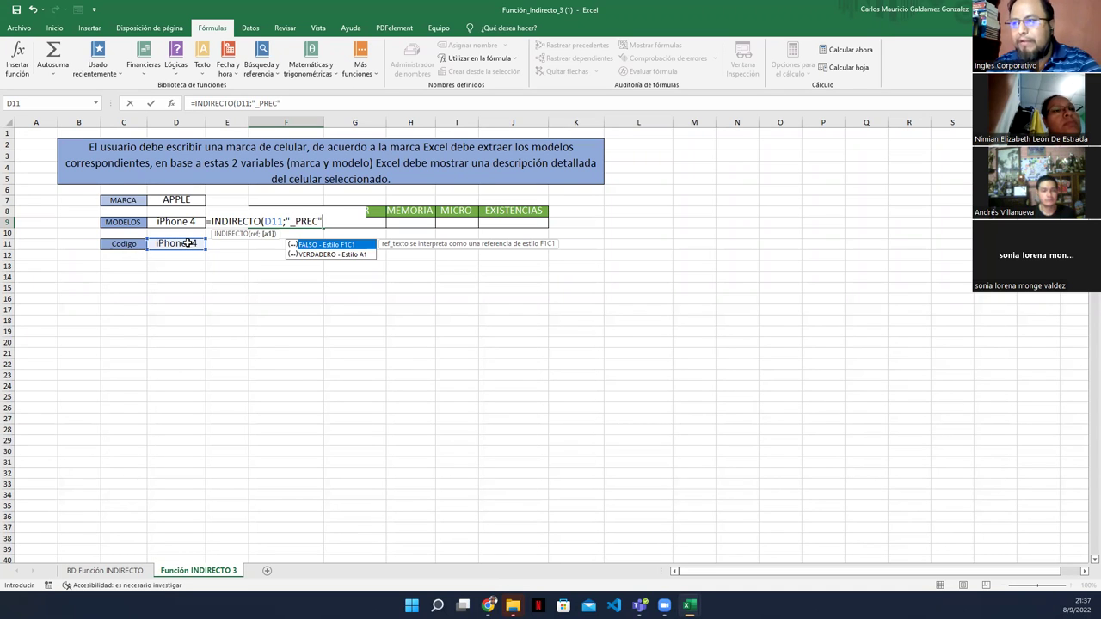
{"action": "type", "text": "\")"}
{"action": "key", "text": "Return"}
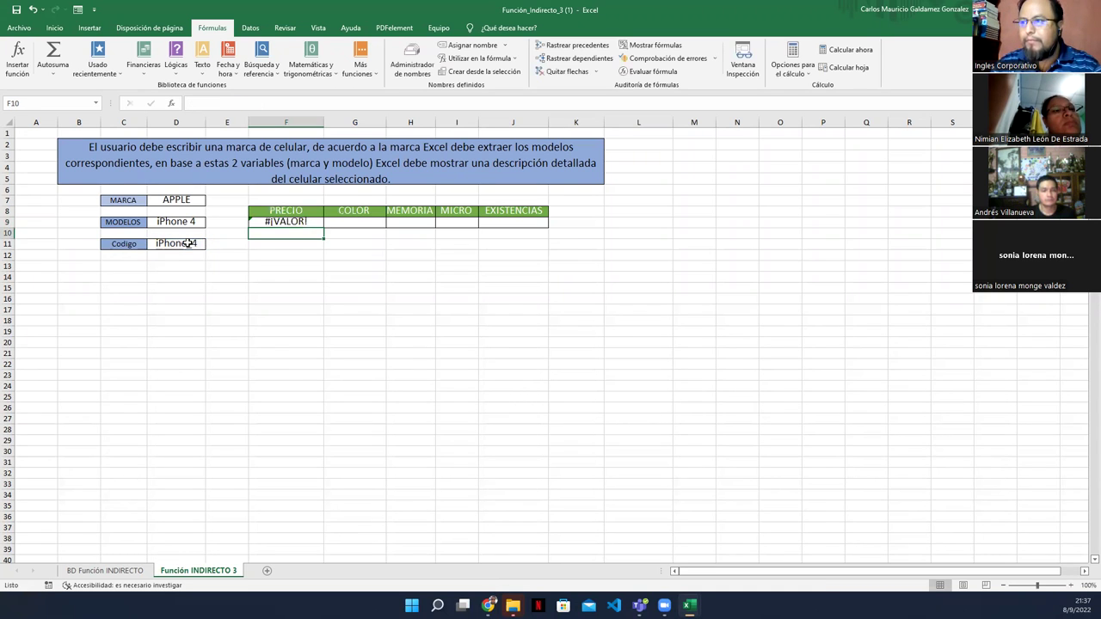
Step: Correct the price formula in F9 to =INDIRECTO(D11&"_PREC"), following the price formula in the Función Indirecto 3 workbook
{"action": "left_click", "coordinate": [689, 606]}
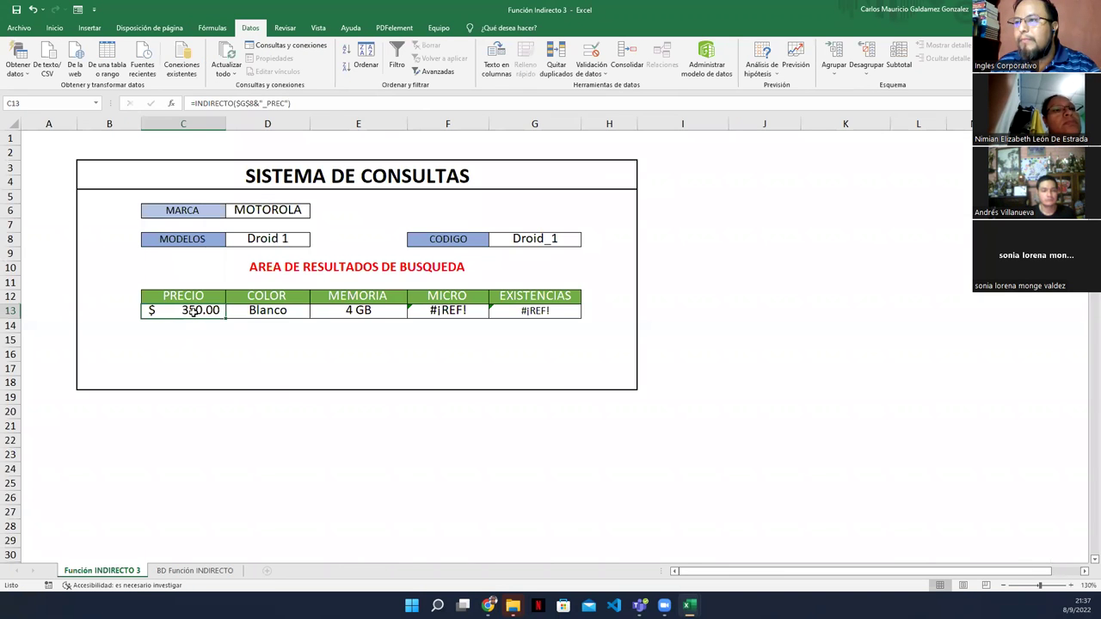
{"action": "key", "text": "alt+Tab"}
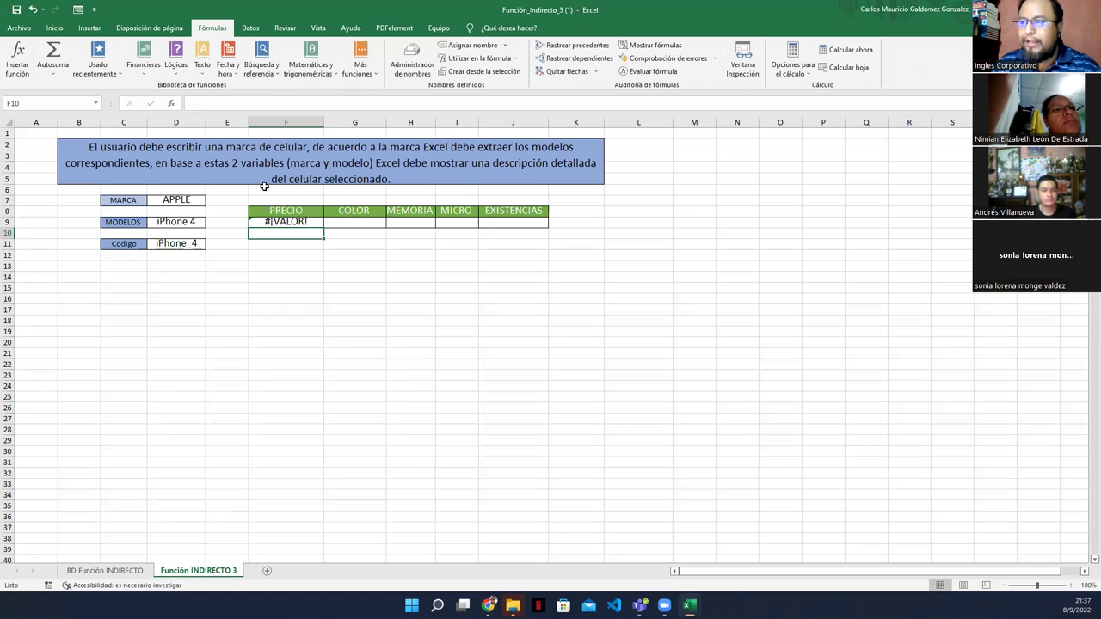
{"action": "left_click", "coordinate": [261, 222]}
{"action": "key", "text": "F2"}
{"action": "key", "text": "BackSpace"}
{"action": "type", "text": "&"}
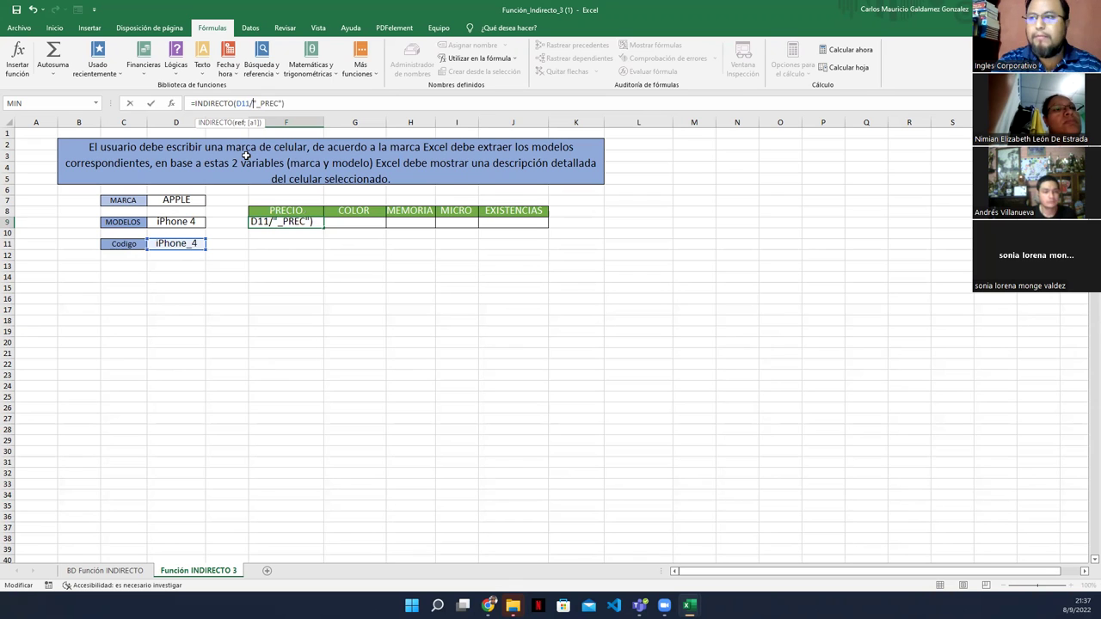
{"action": "key", "text": "BackSpace"}
{"action": "type", "text": "/"}
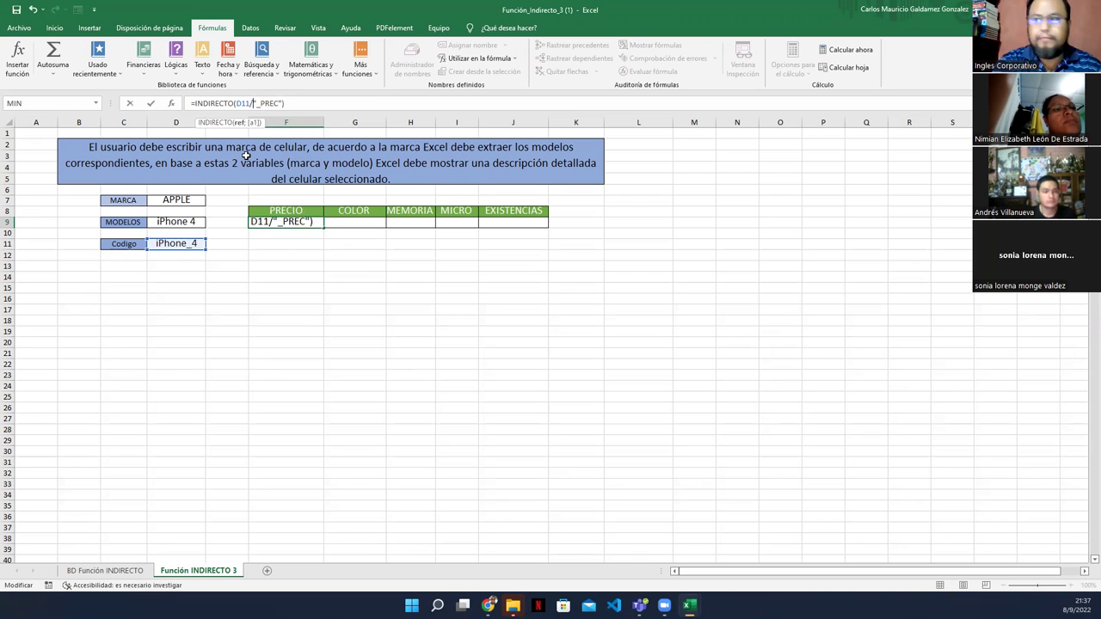
{"action": "key", "text": "BackSpace"}
{"action": "type", "text": "&"}
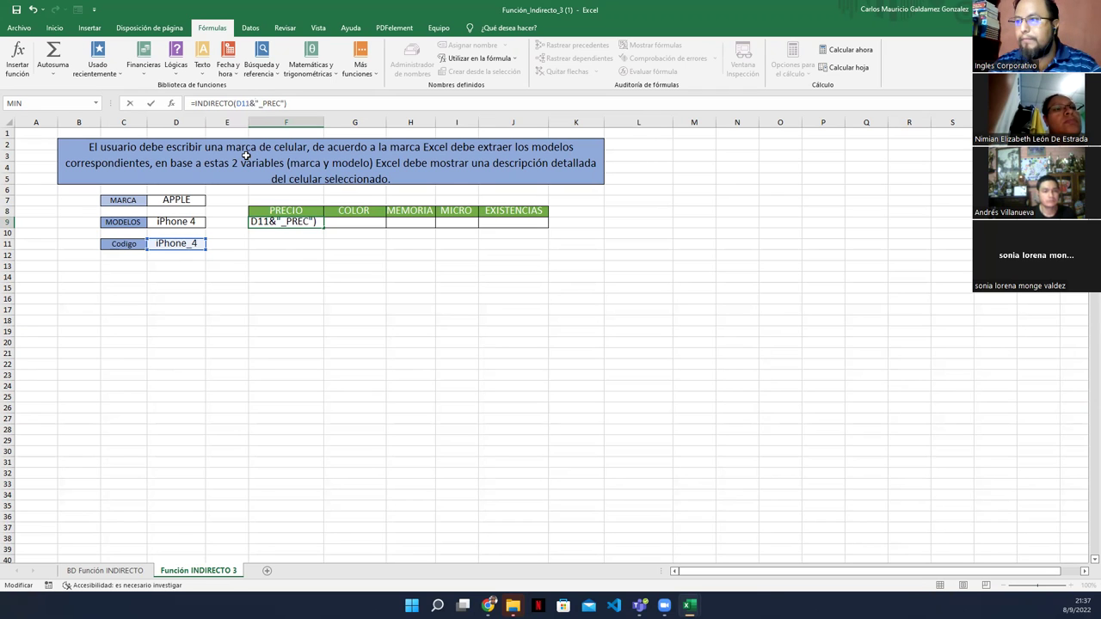
{"action": "key", "text": "Return"}
{"action": "key", "text": "Down"}
{"action": "key", "text": "Down"}
{"action": "key", "text": "Up"}
{"action": "key", "text": "Up"}
{"action": "key", "text": "Up"}
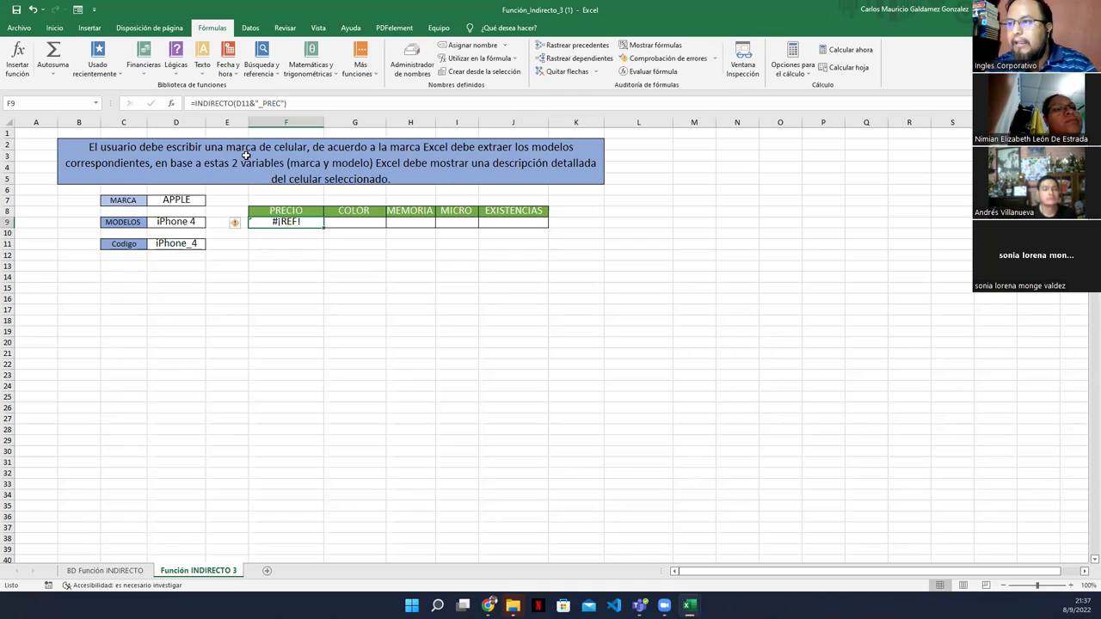
Step: Compare the code reference in F9's formula with the one in cell C13 of the Función Indirecto 3 workbook
{"action": "left_click", "coordinate": [245, 103]}
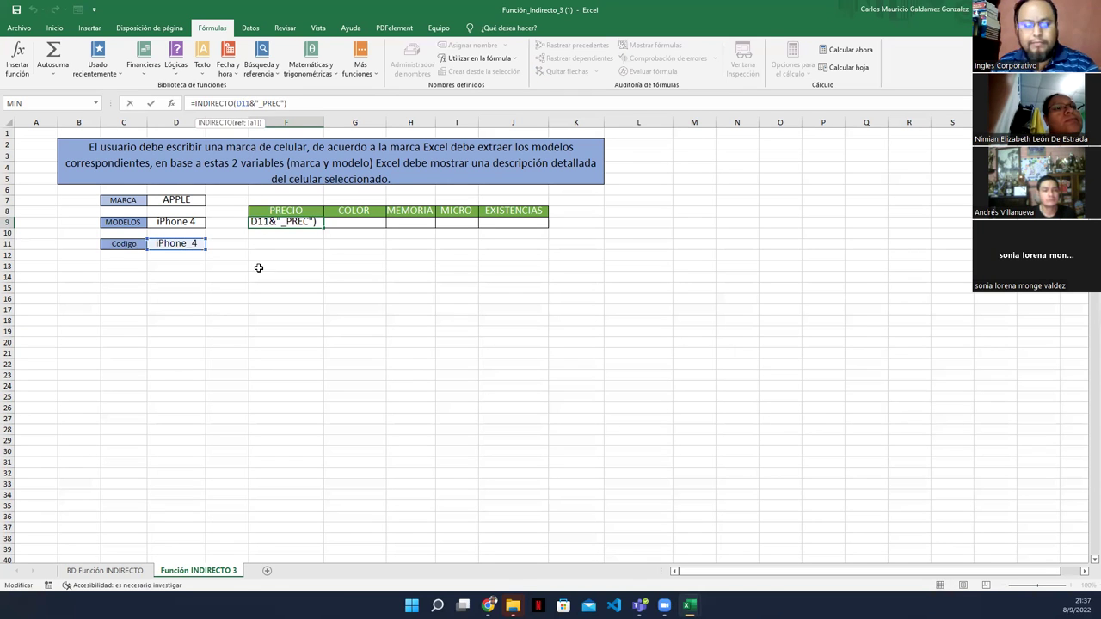
{"action": "key", "text": "alt+Tab"}
{"action": "key", "text": "alt+Tab"}
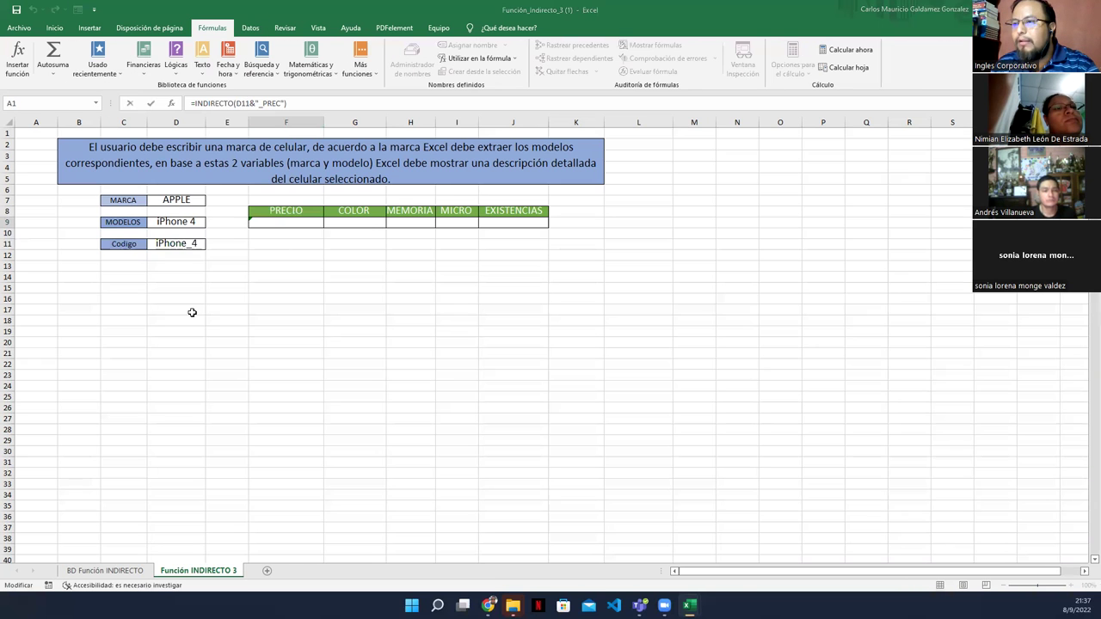
{"action": "key", "text": "ctrl+Return"}
{"action": "key", "text": "alt+Tab"}
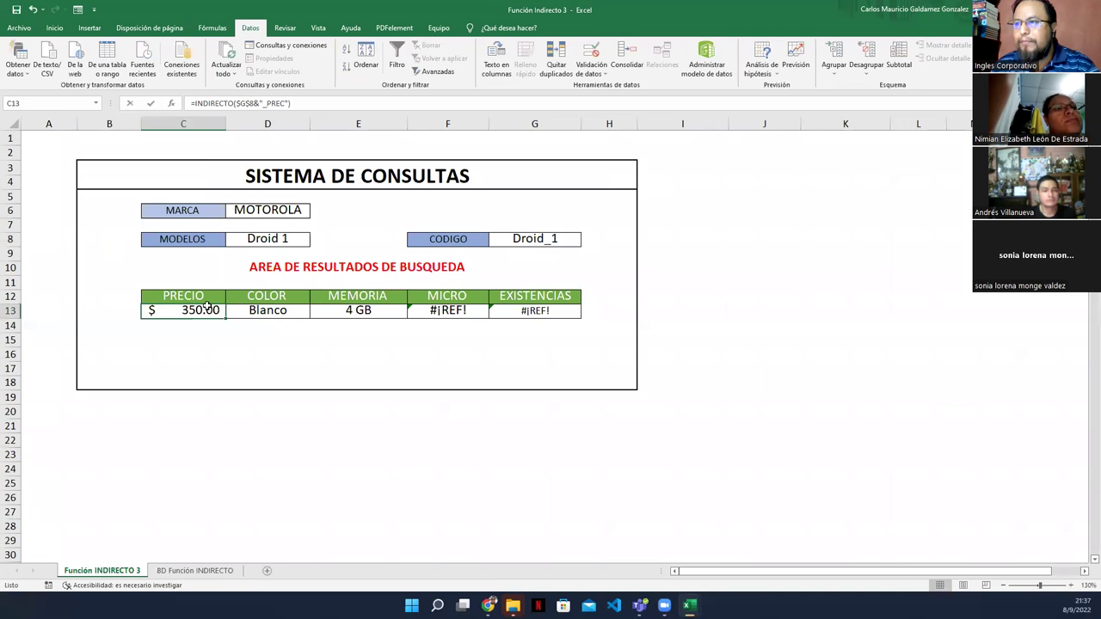
{"action": "left_click", "coordinate": [241, 105]}
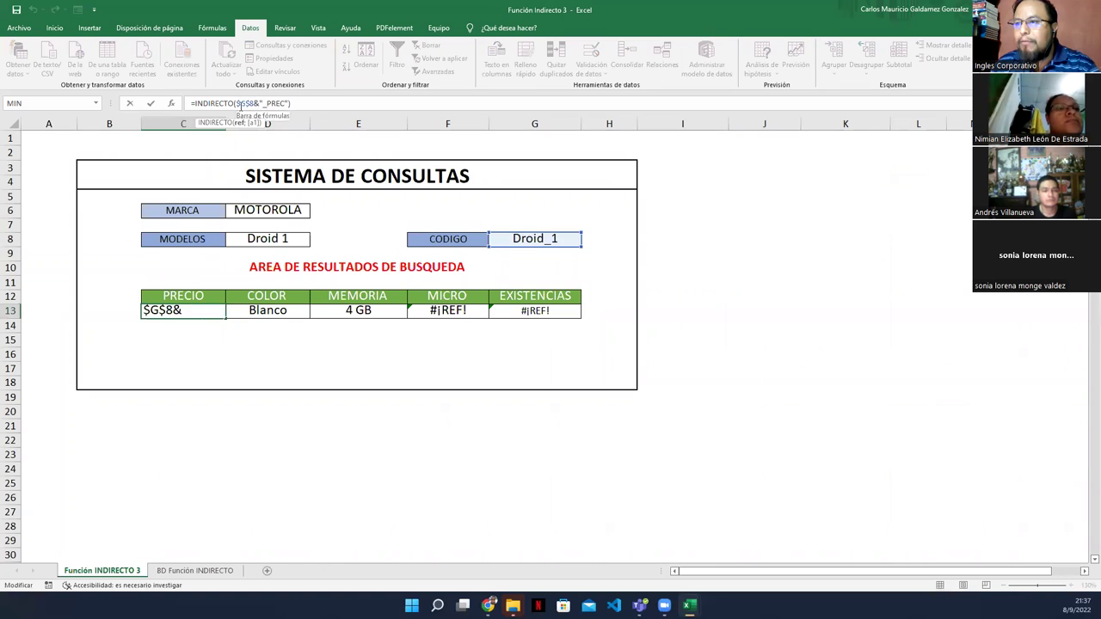
{"action": "key", "text": "alt+Tab"}
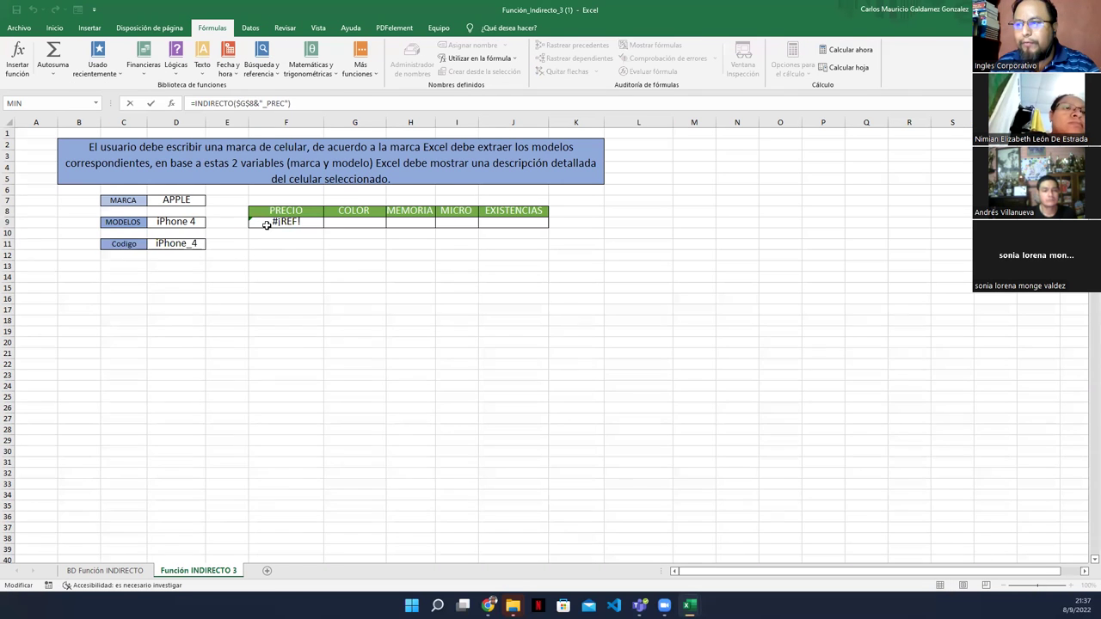
{"action": "key", "text": "alt+Tab"}
{"action": "key", "text": "Escape"}
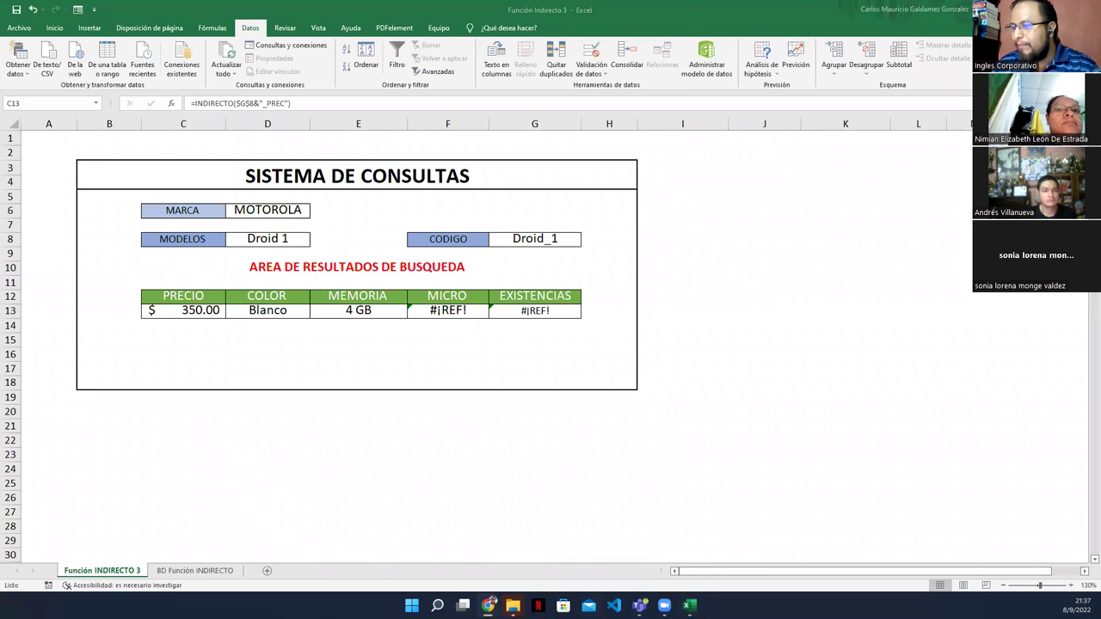
Step: Make the code reference in F9 of the Función_Indirecto_3 (1) workbook absolute, giving =INDIRECTO($D$11&"_PREC")
{"action": "mouse_move", "coordinate": [689, 606]}
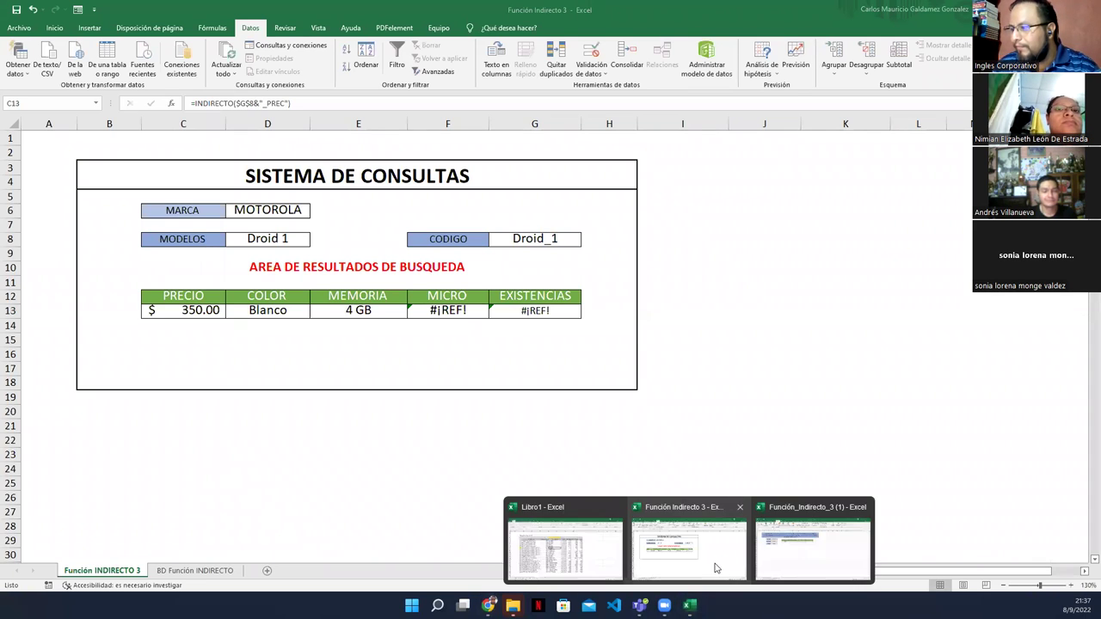
{"action": "left_click", "coordinate": [811, 550]}
{"action": "left_click", "coordinate": [250, 104]}
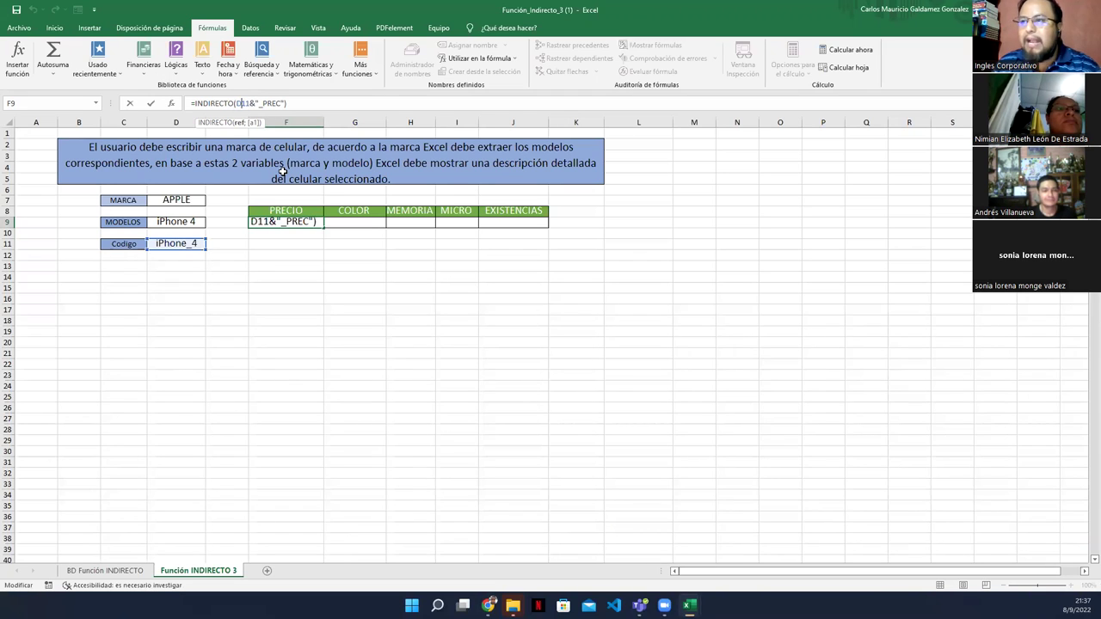
{"action": "key", "text": "F4"}
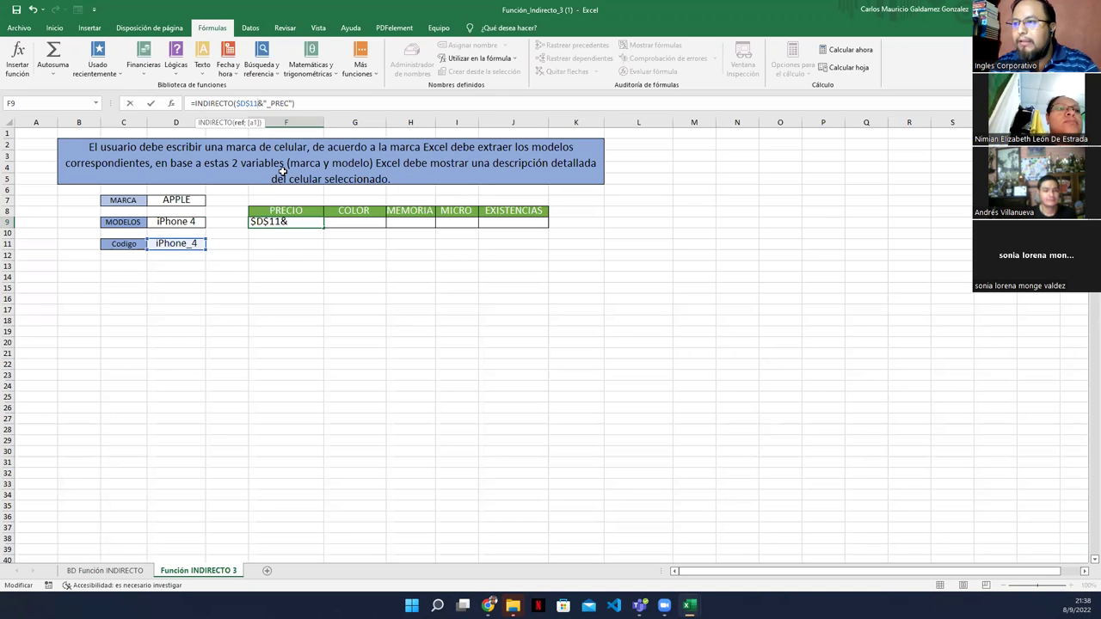
{"action": "key", "text": "ctrl+Return"}
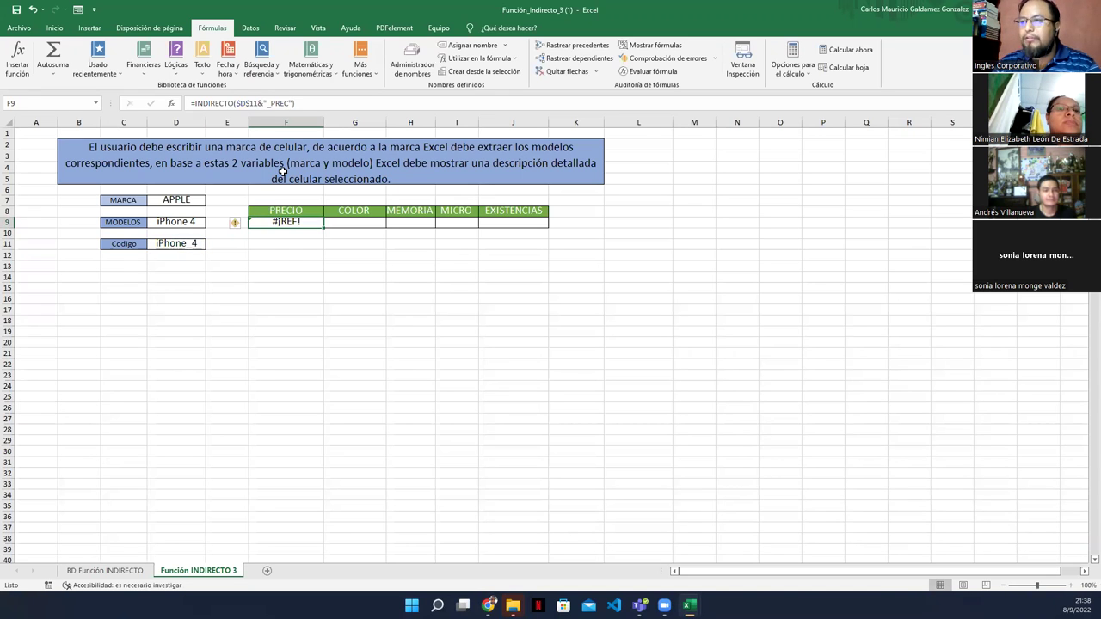
Step: Check the name of the GALAXY ICE 1 price cell in the database and choose SAMSUNG and GALAXY ICE 1 in the query's brand and model lists
{"action": "left_click", "coordinate": [105, 570]}
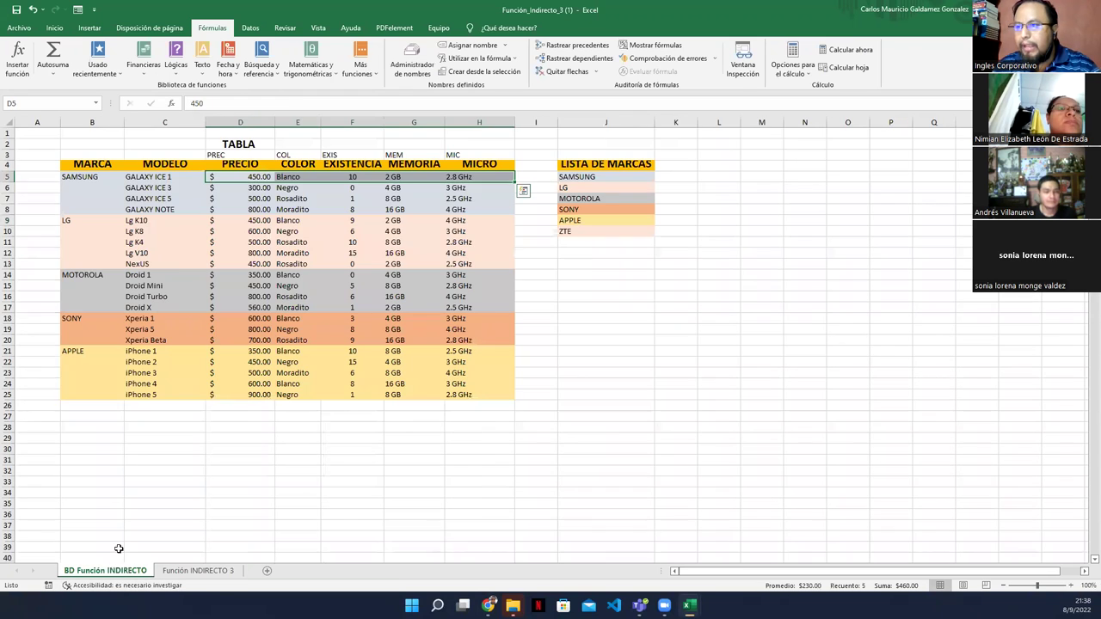
{"action": "left_click", "coordinate": [244, 177]}
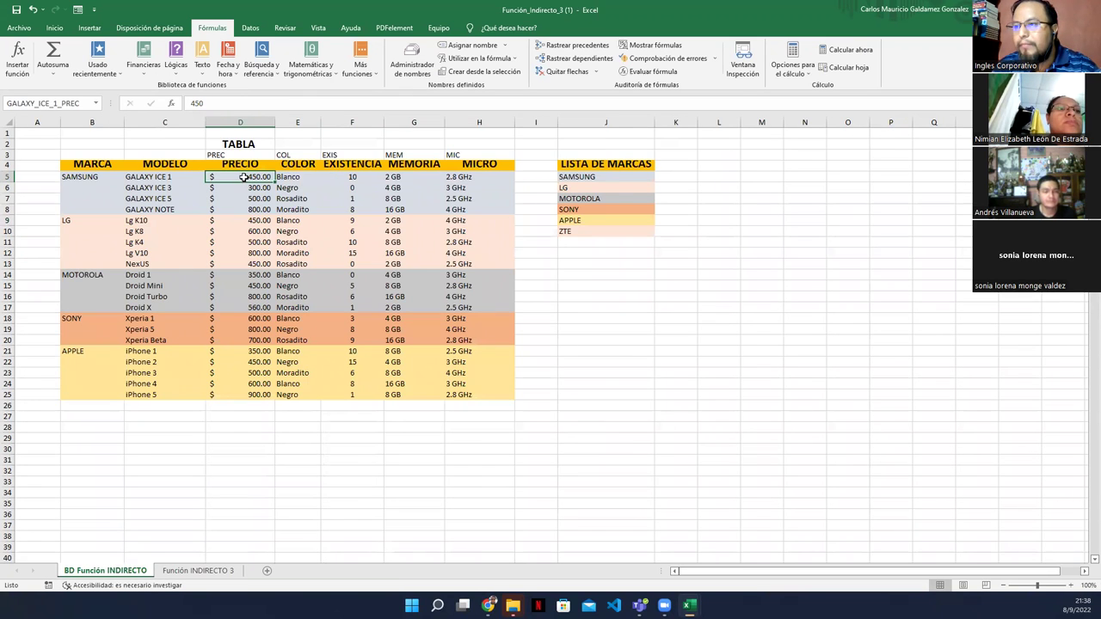
{"action": "left_click", "coordinate": [200, 571]}
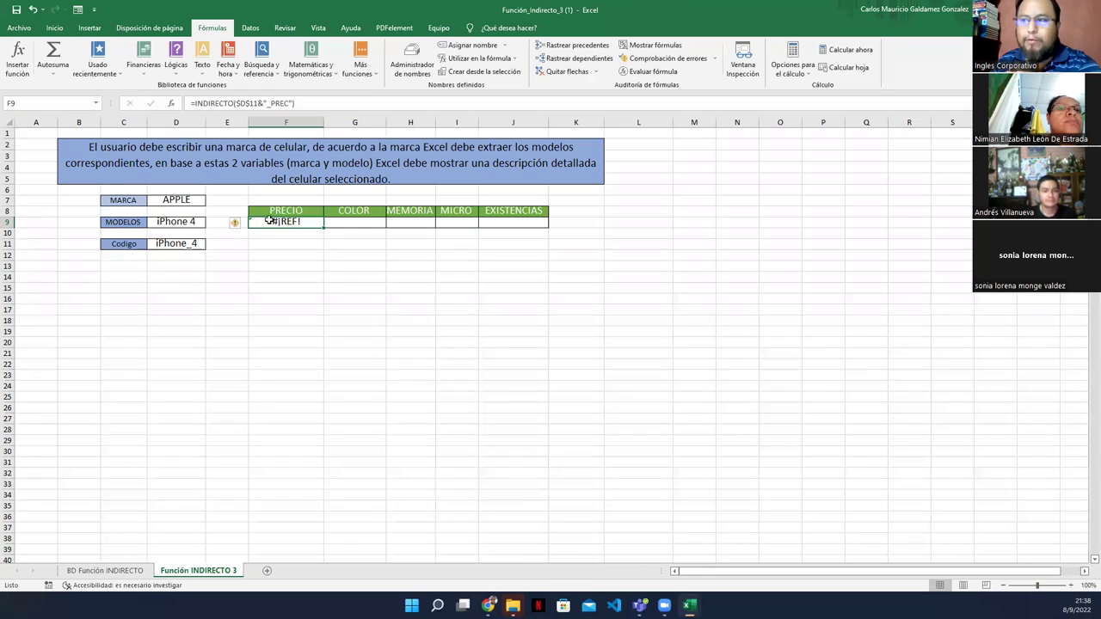
{"action": "left_click", "coordinate": [193, 199]}
{"action": "left_click", "coordinate": [210, 201]}
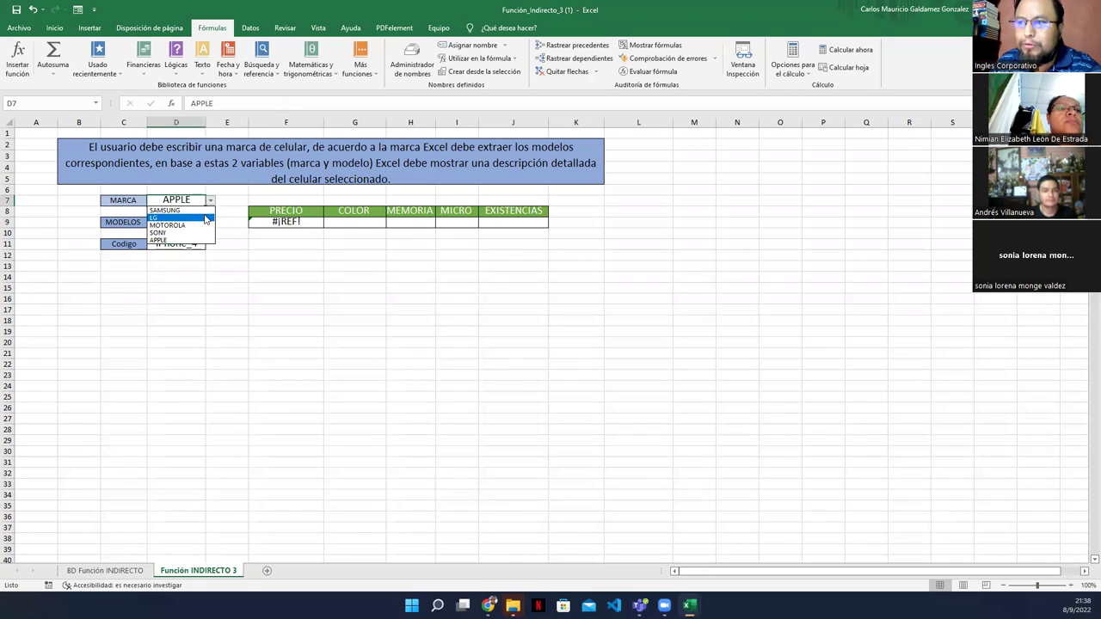
{"action": "left_click", "coordinate": [177, 234]}
{"action": "left_click", "coordinate": [200, 222]}
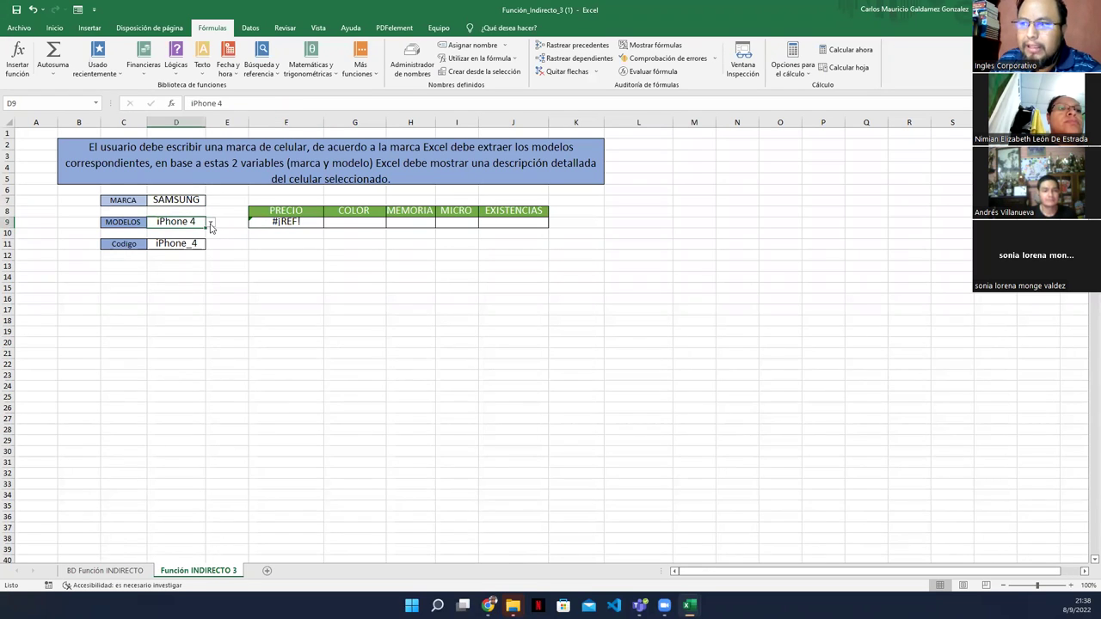
{"action": "left_click", "coordinate": [210, 222]}
{"action": "left_click", "coordinate": [192, 238]}
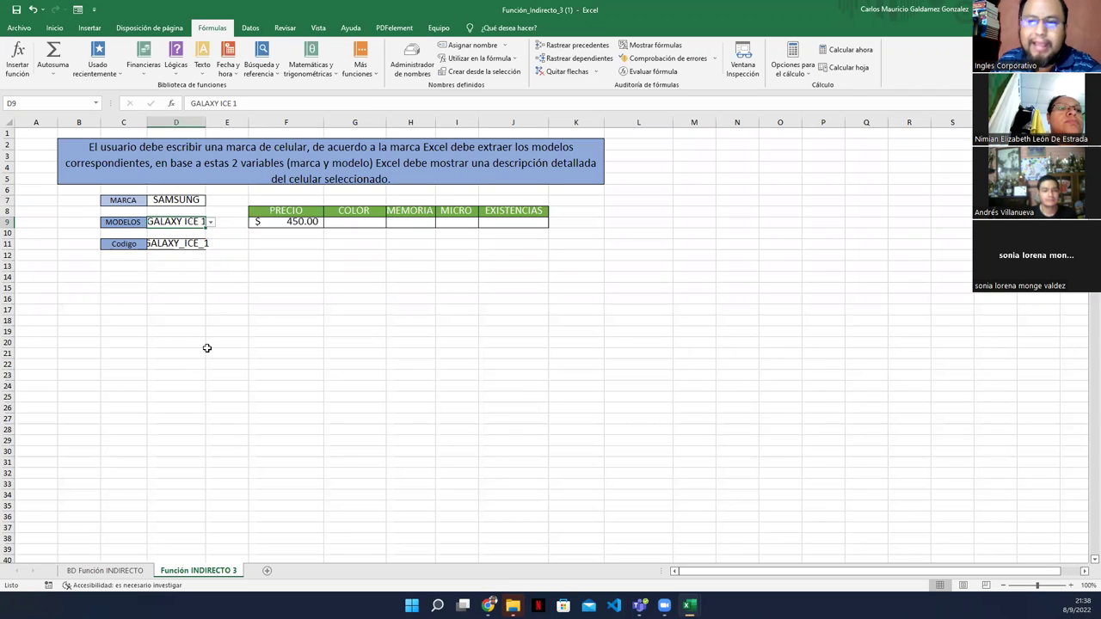
{"action": "left_click", "coordinate": [297, 221]}
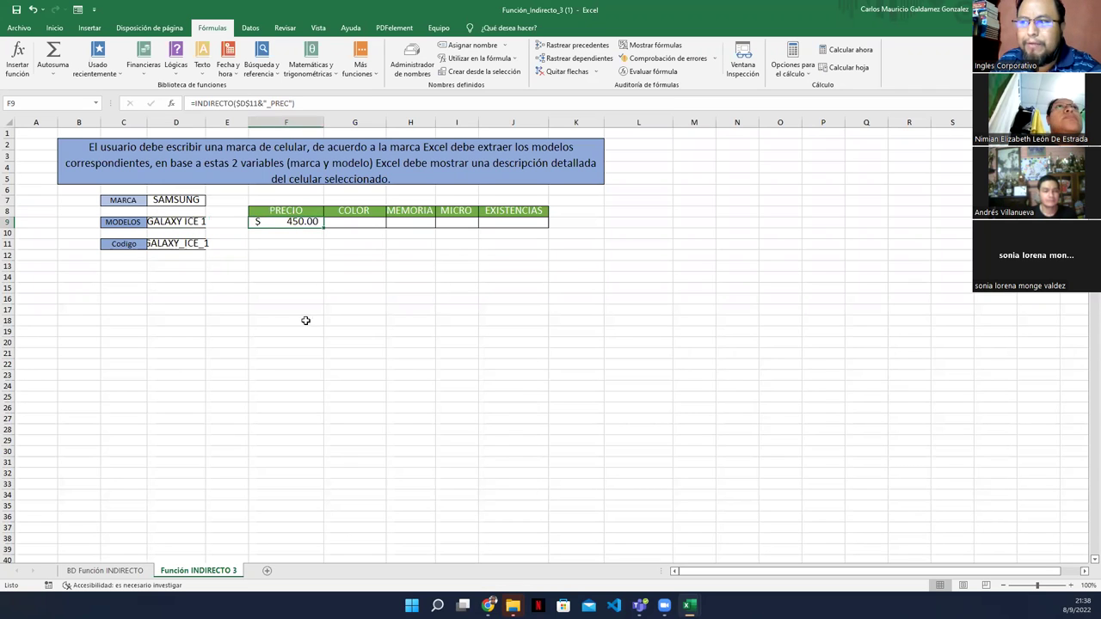
Step: Fit column D's width to its contents and review the code formula in D11 and the "_PREC" suffix in F9's formula
{"action": "double_click", "coordinate": [206, 126]}
{"action": "left_click", "coordinate": [176, 245]}
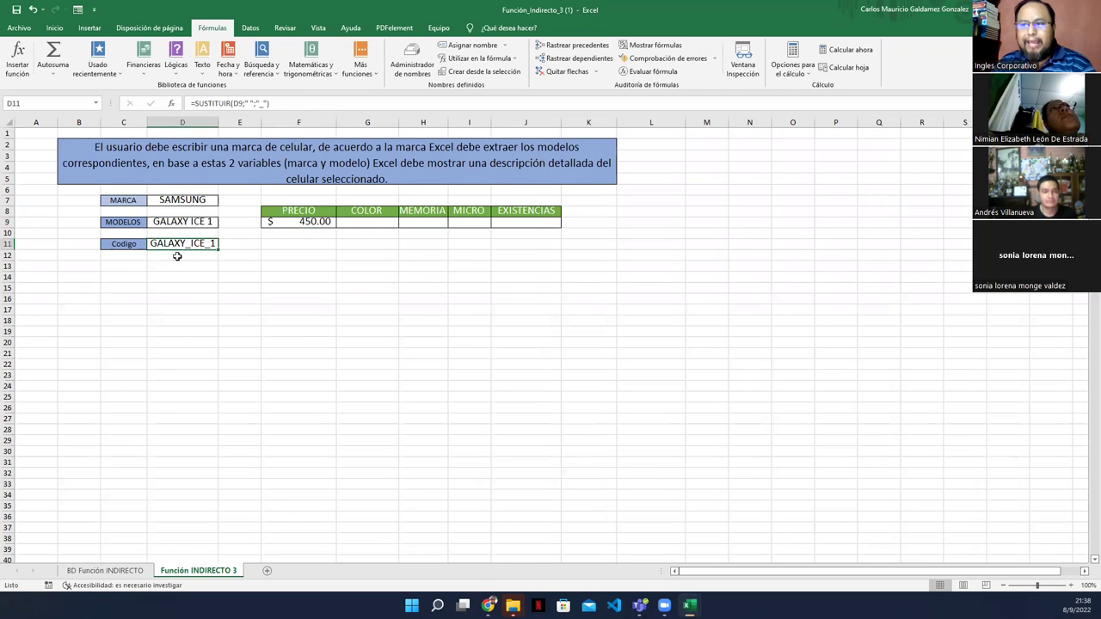
{"action": "left_click", "coordinate": [306, 226]}
{"action": "left_click", "coordinate": [321, 103]}
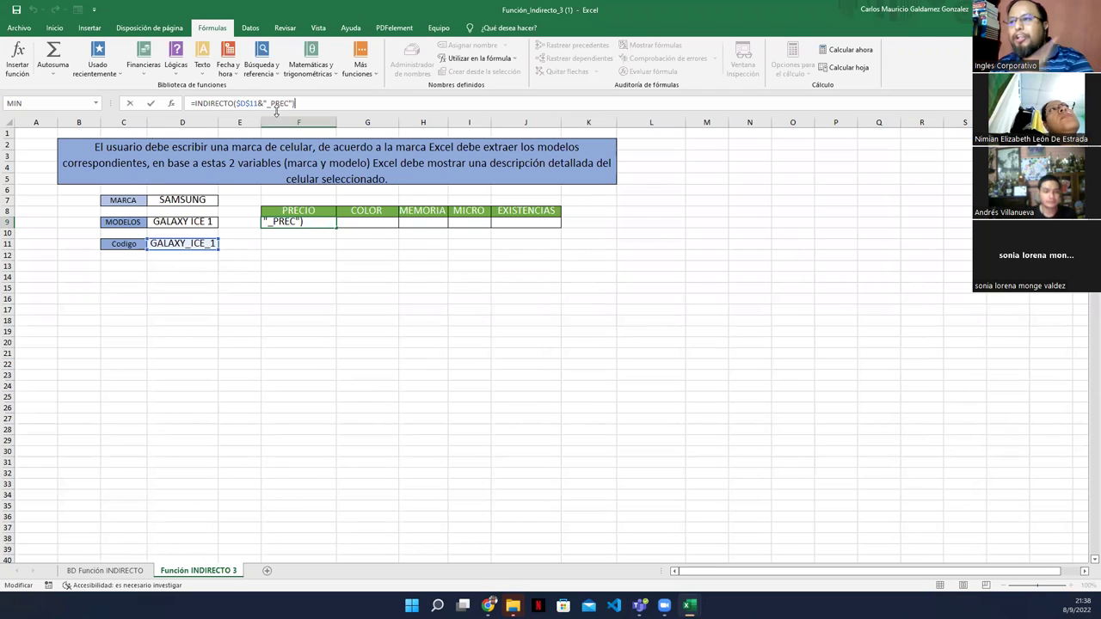
{"action": "left_click_drag", "start_coordinate": [270, 104], "coordinate": [289, 103]}
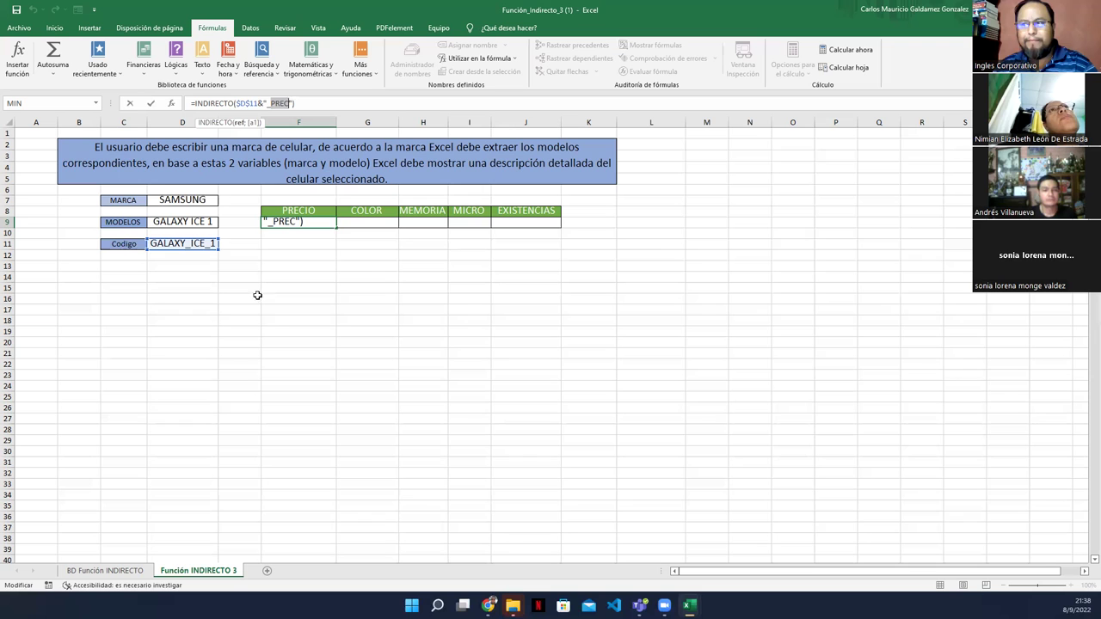
Step: Enter the color formula =INDIRECTO($D$11&"_COL") in G9
{"action": "left_click", "coordinate": [347, 225]}
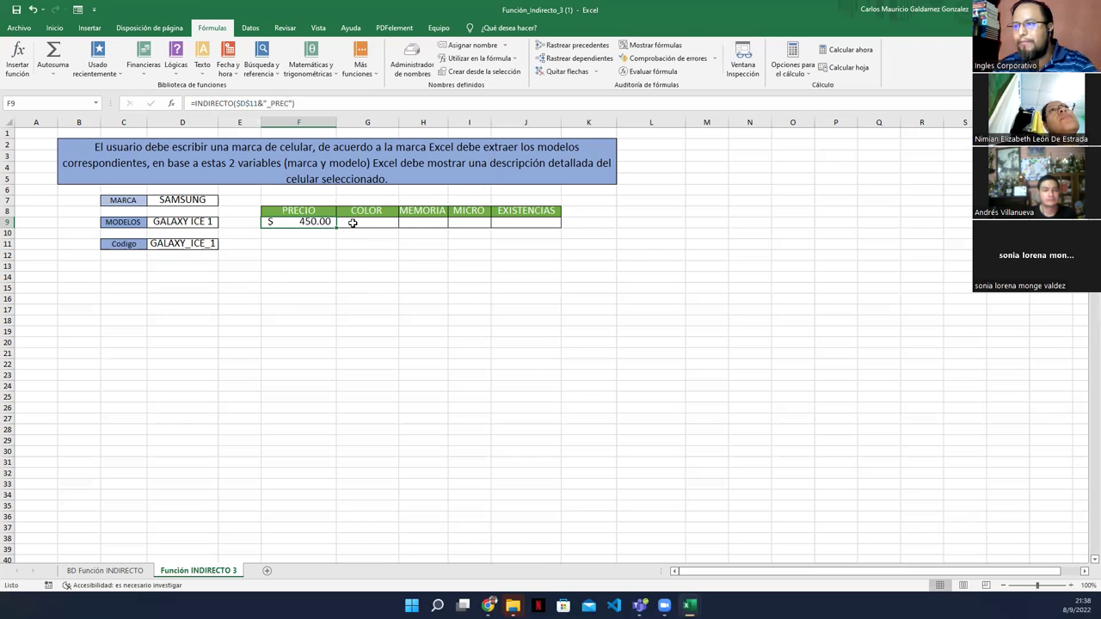
{"action": "type", "text": "=indi"}
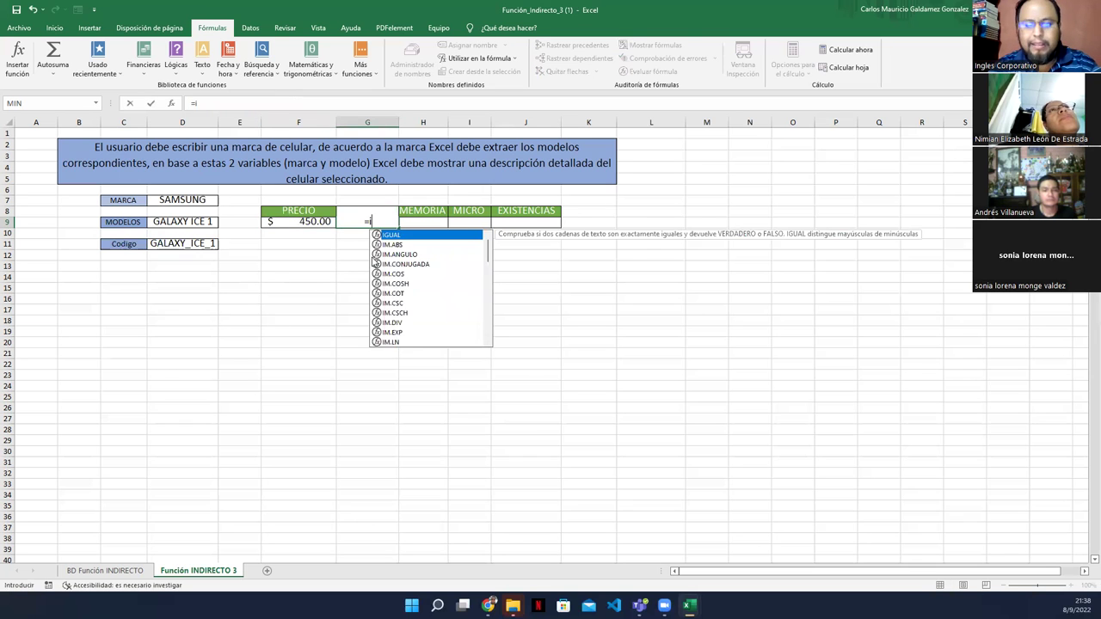
{"action": "key", "text": "Down"}
{"action": "key", "text": "Tab"}
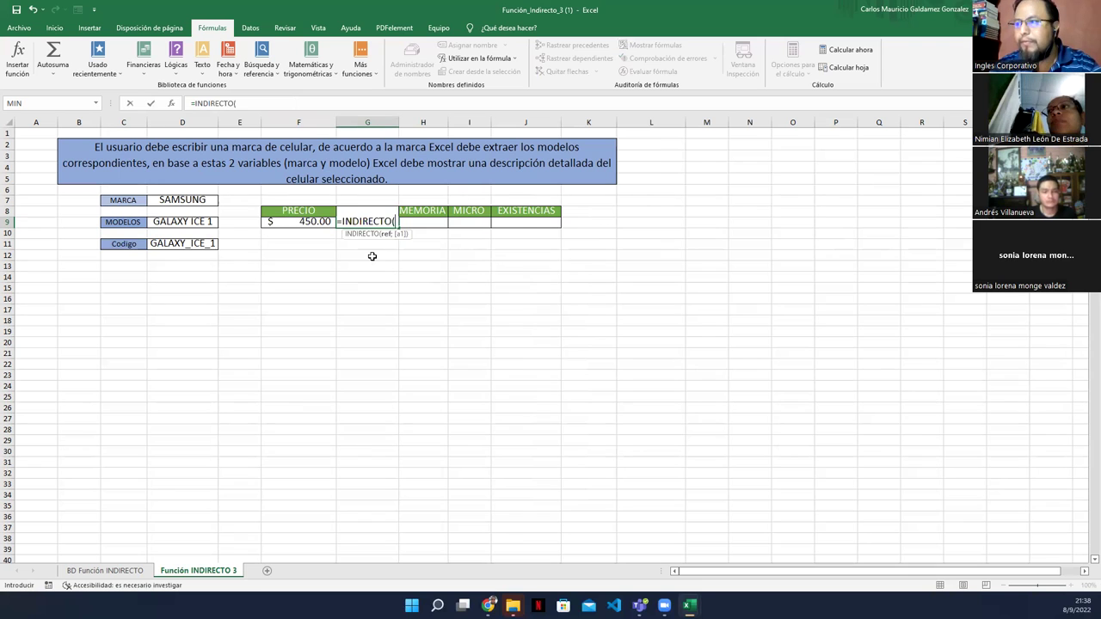
{"action": "left_click", "coordinate": [182, 244]}
{"action": "key", "text": "F4"}
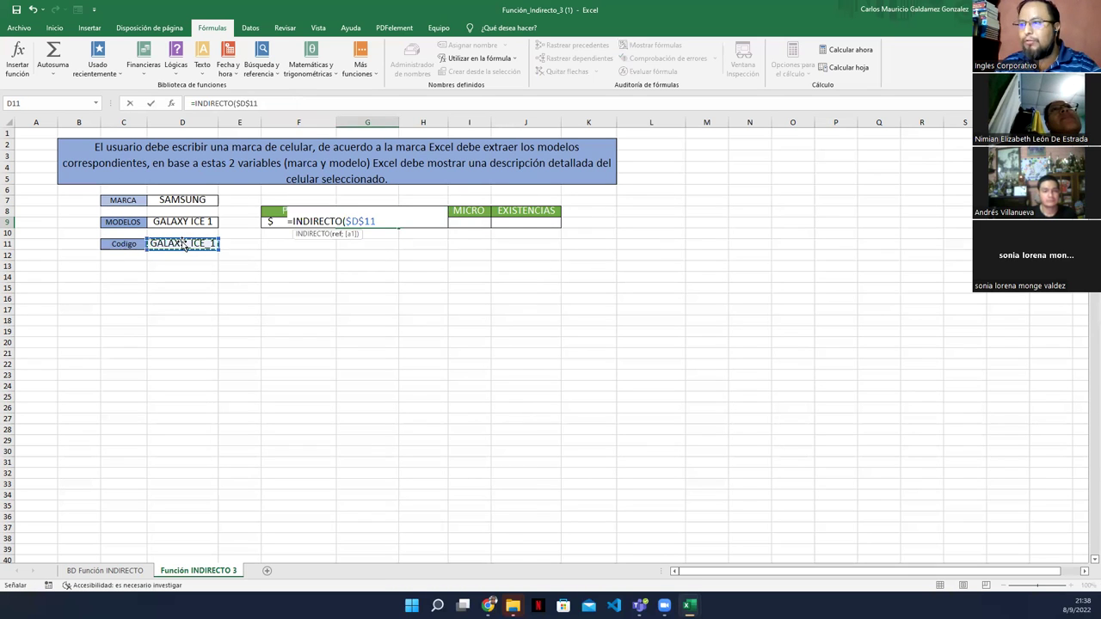
{"action": "type", "text": ";"}
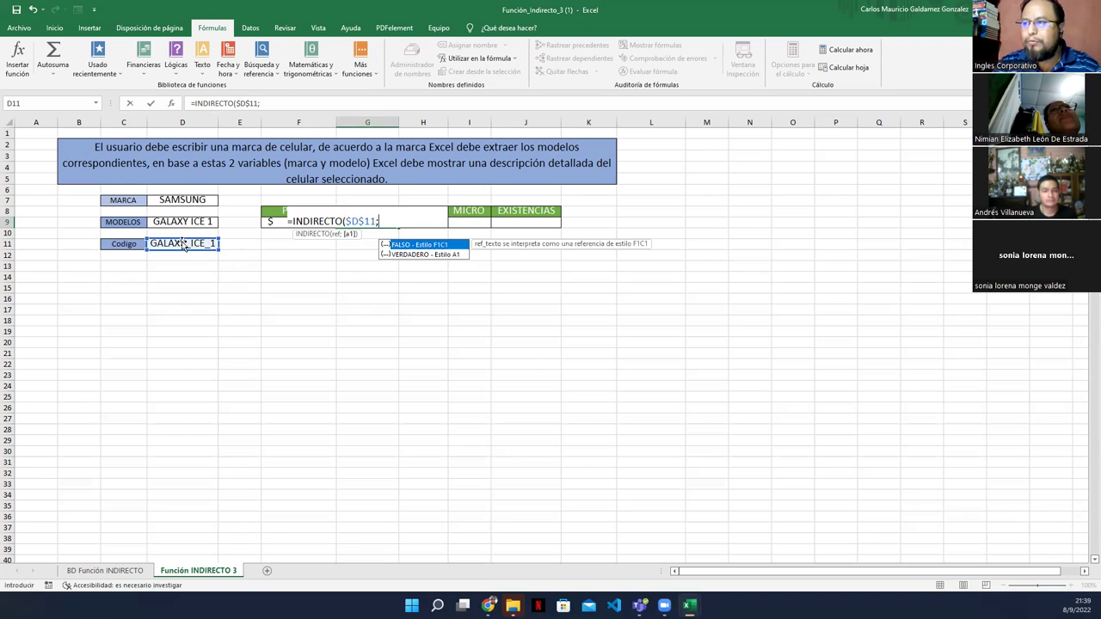
{"action": "key", "text": "BackSpace"}
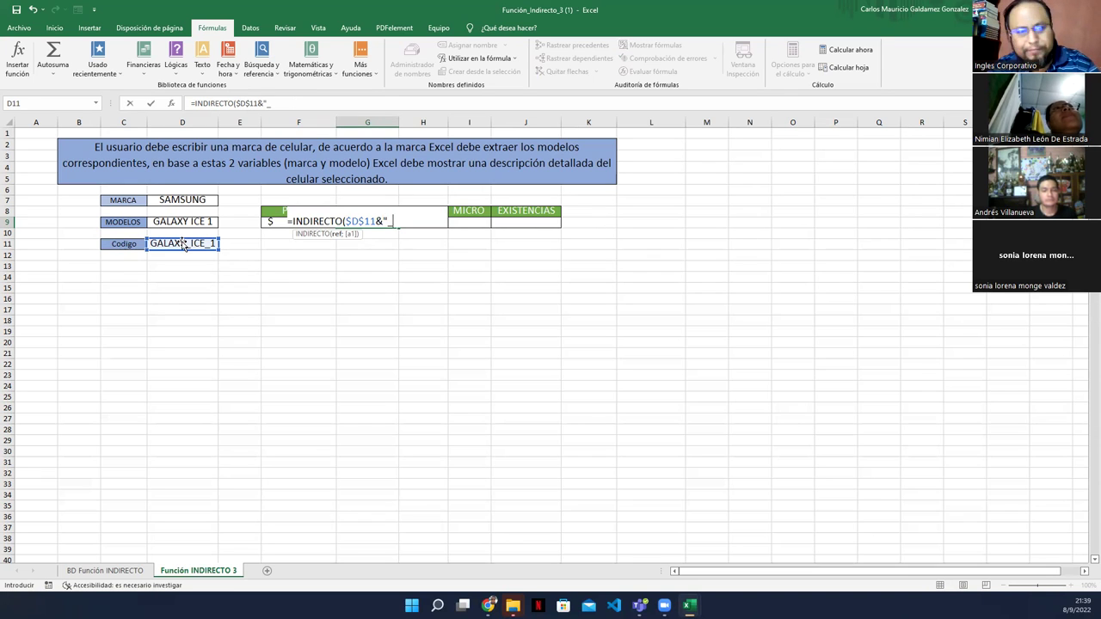
{"action": "type", "text": "COL\""}
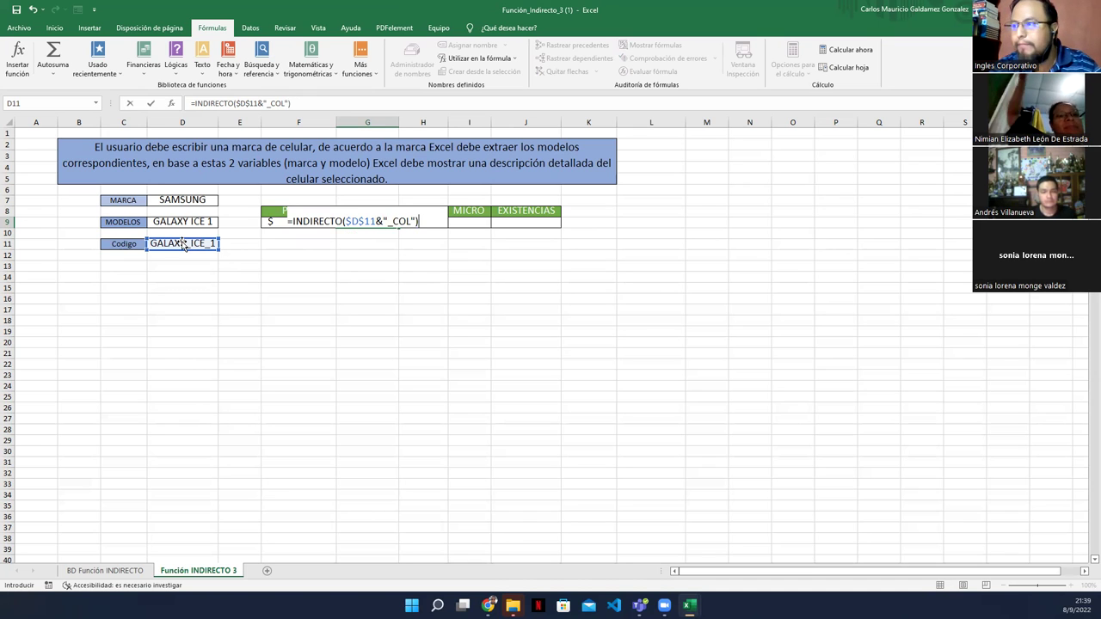
{"action": "key", "text": "Return"}
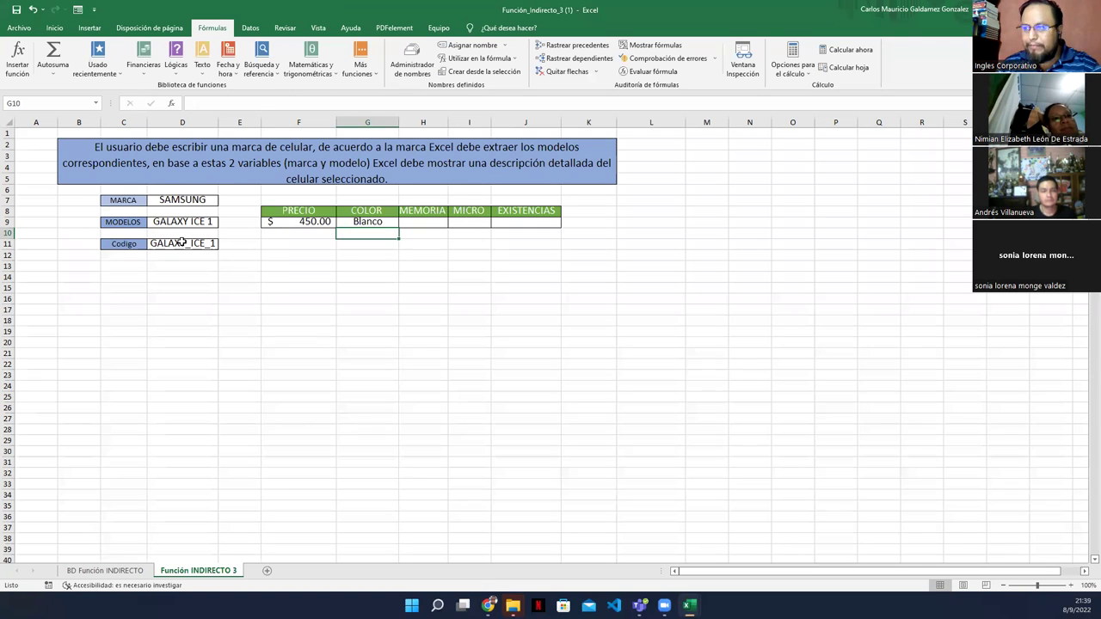
Step: Enter the memory formula =INDIRECTO($D$11&"_MEM") in H9, under MEMORIA
{"action": "key", "text": "Up"}
{"action": "key", "text": "Right"}
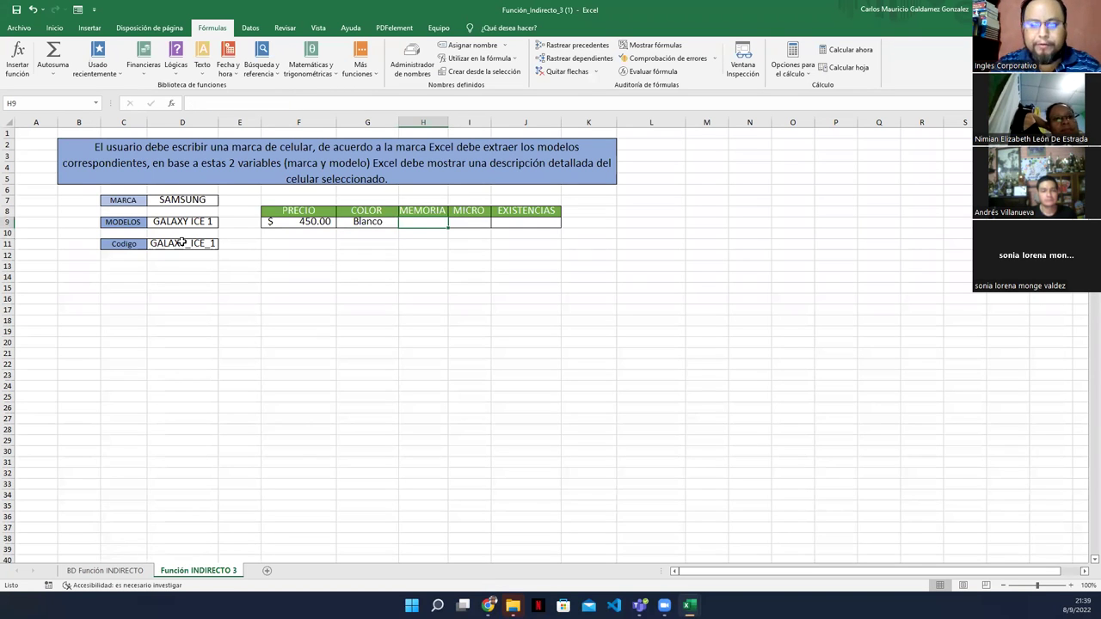
{"action": "type", "text": "=INDI"}
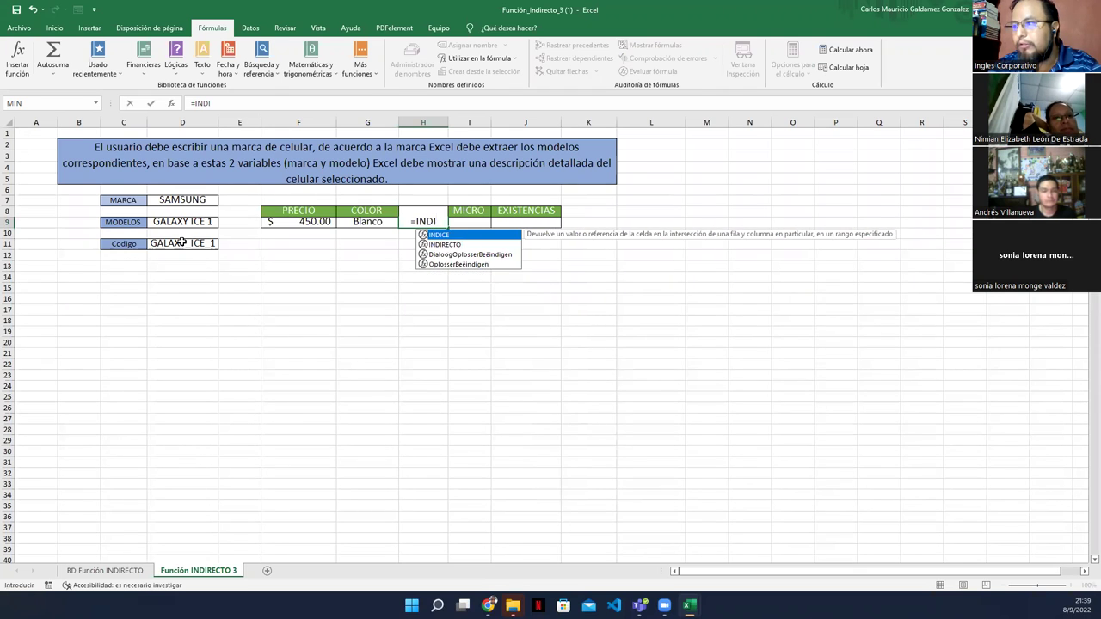
{"action": "type", "text": "R"}
{"action": "key", "text": "Tab"}
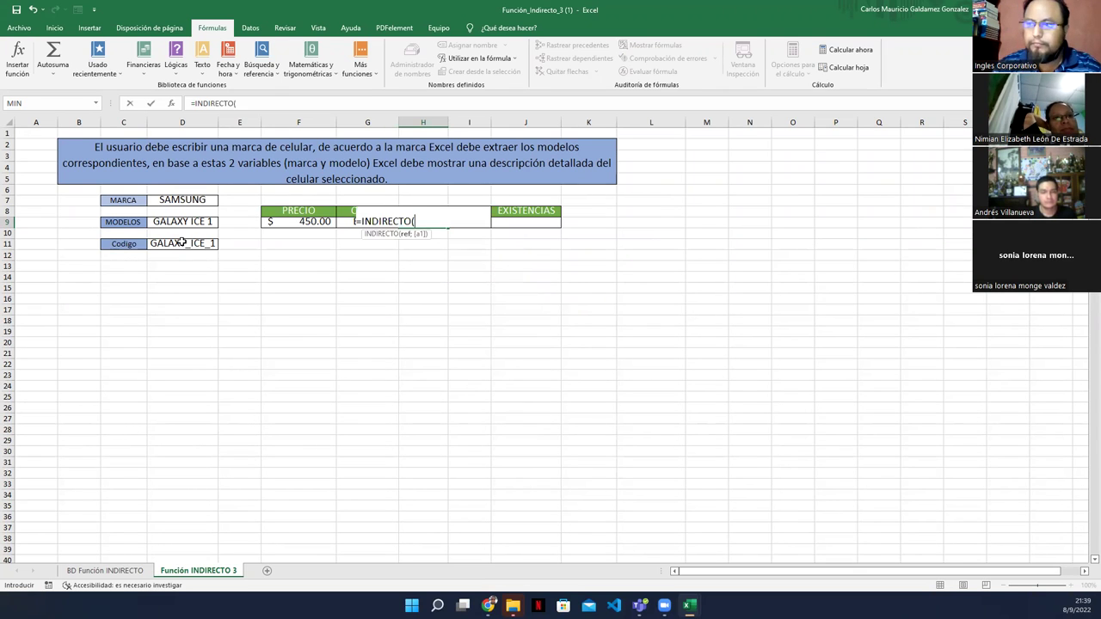
{"action": "left_click", "coordinate": [182, 243]}
{"action": "key", "text": "F4"}
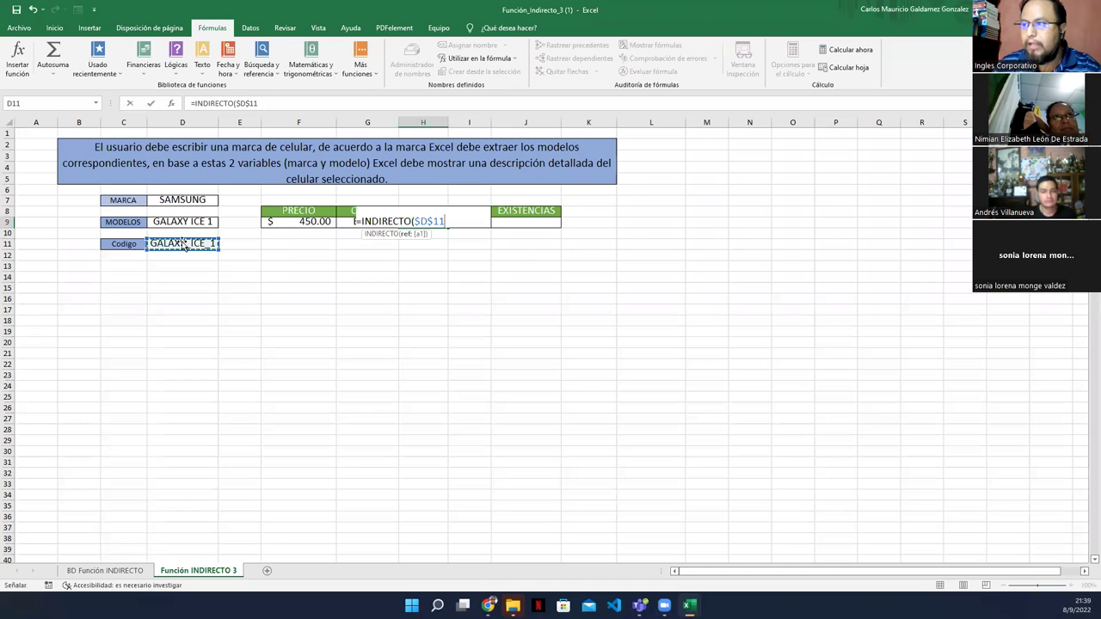
{"action": "type", "text": "&\"_"}
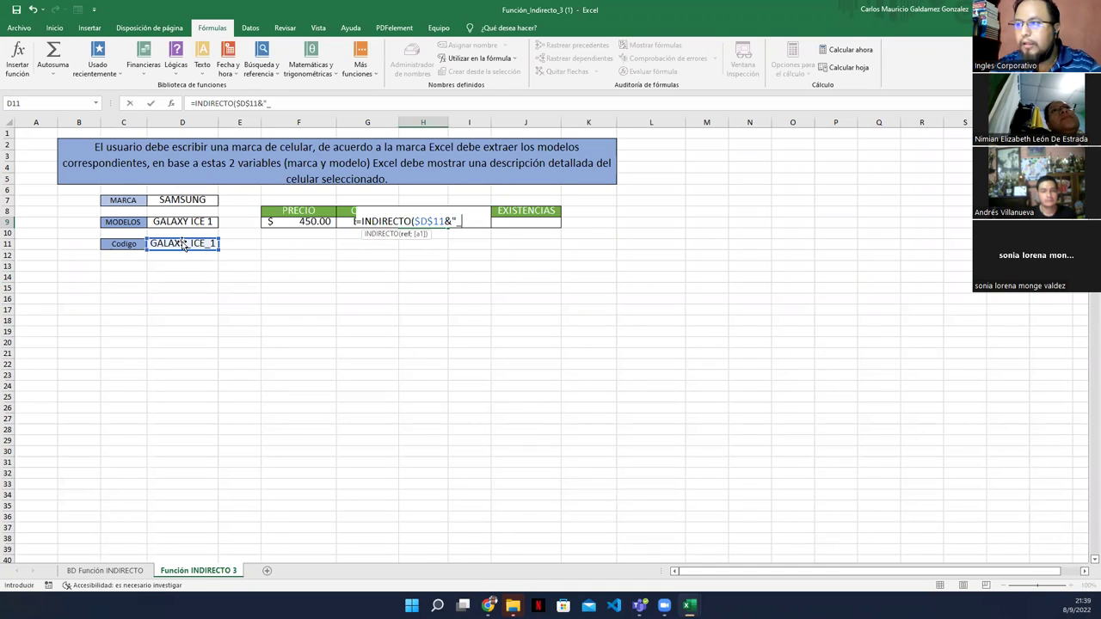
{"action": "type", "text": "MEM"}
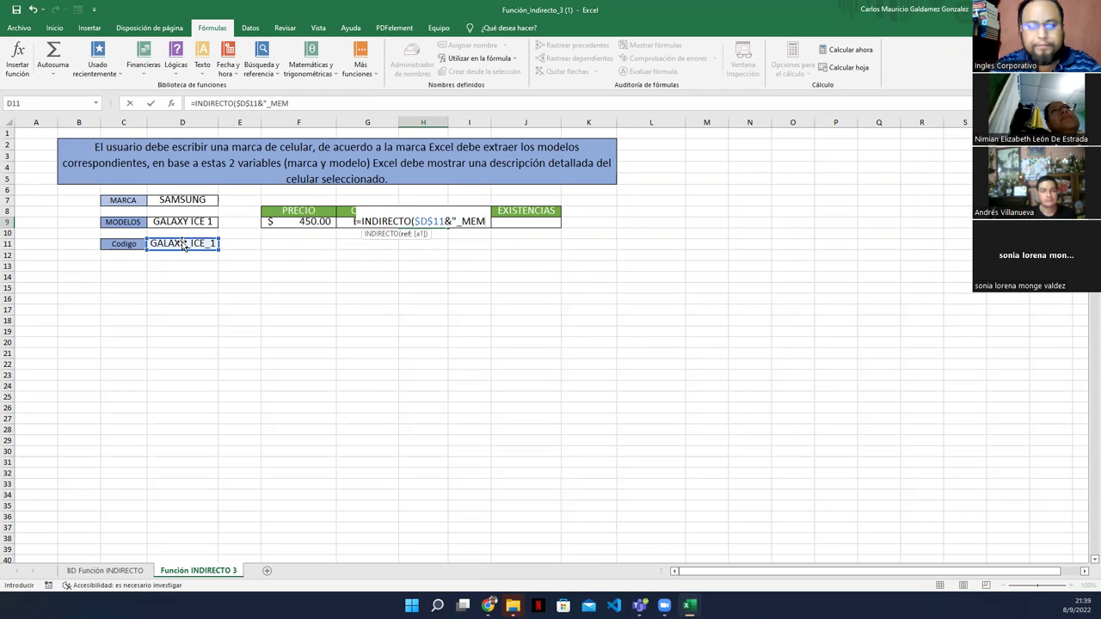
{"action": "type", "text": "\")"}
{"action": "key", "text": "Return"}
Step: Enter the processor formula =INDIRECTO($D$11&"_MIC") in I9, under MICRO
{"action": "key", "text": "Up"}
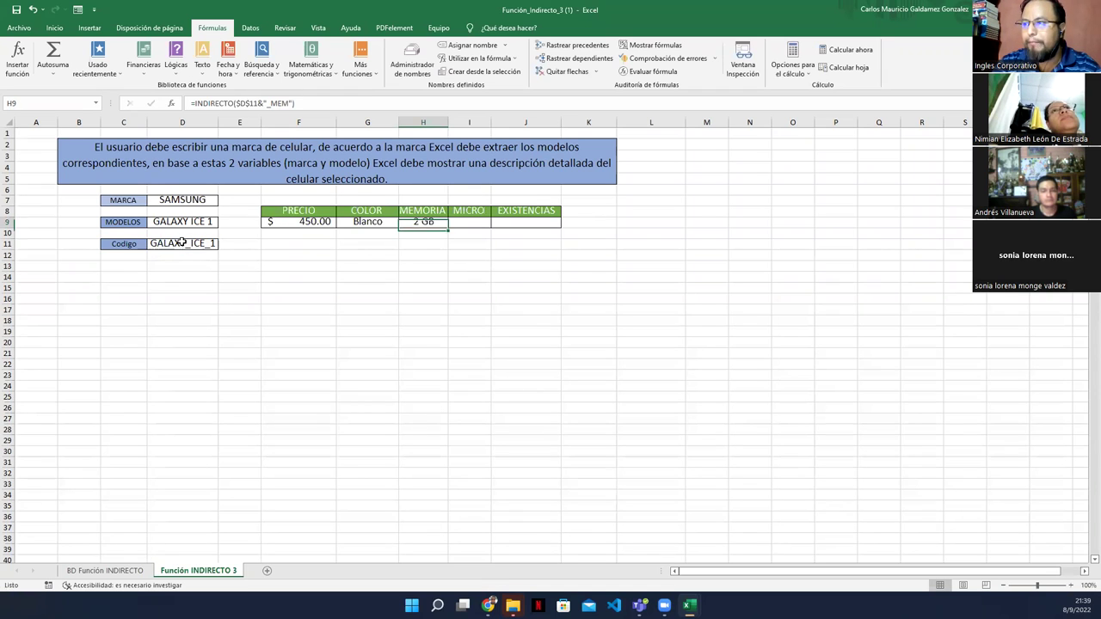
{"action": "key", "text": "Right"}
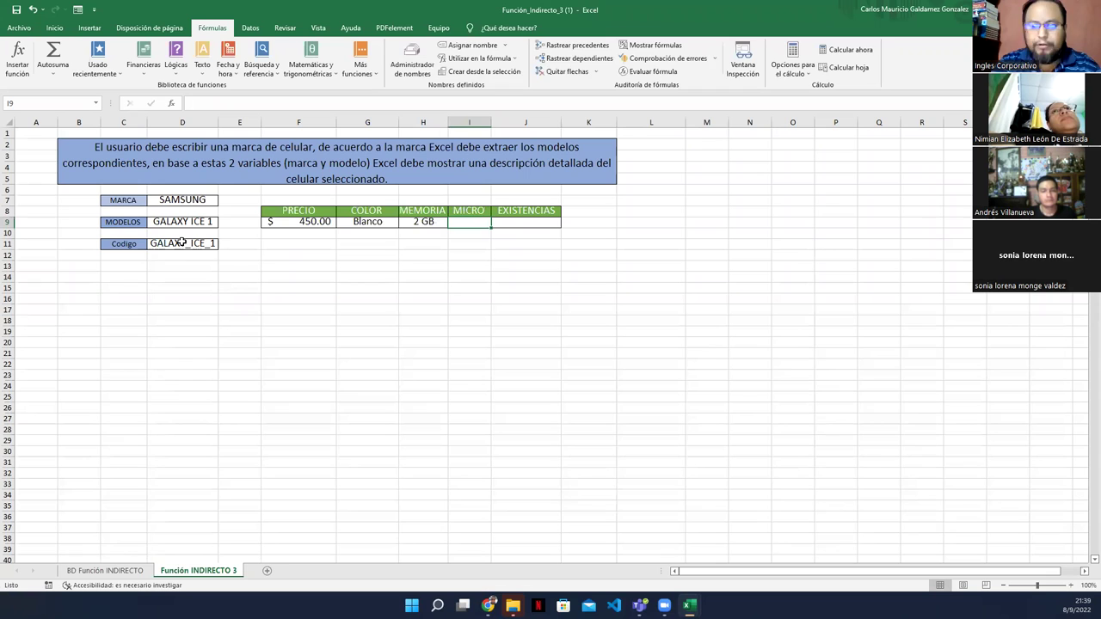
{"action": "type", "text": "=indire"}
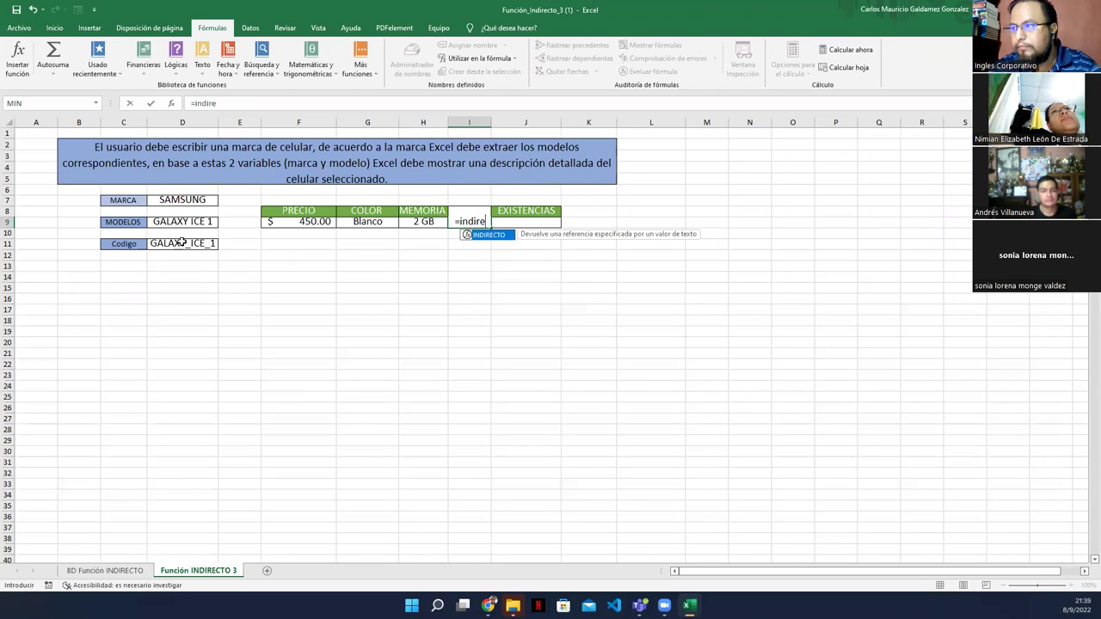
{"action": "key", "text": "Tab"}
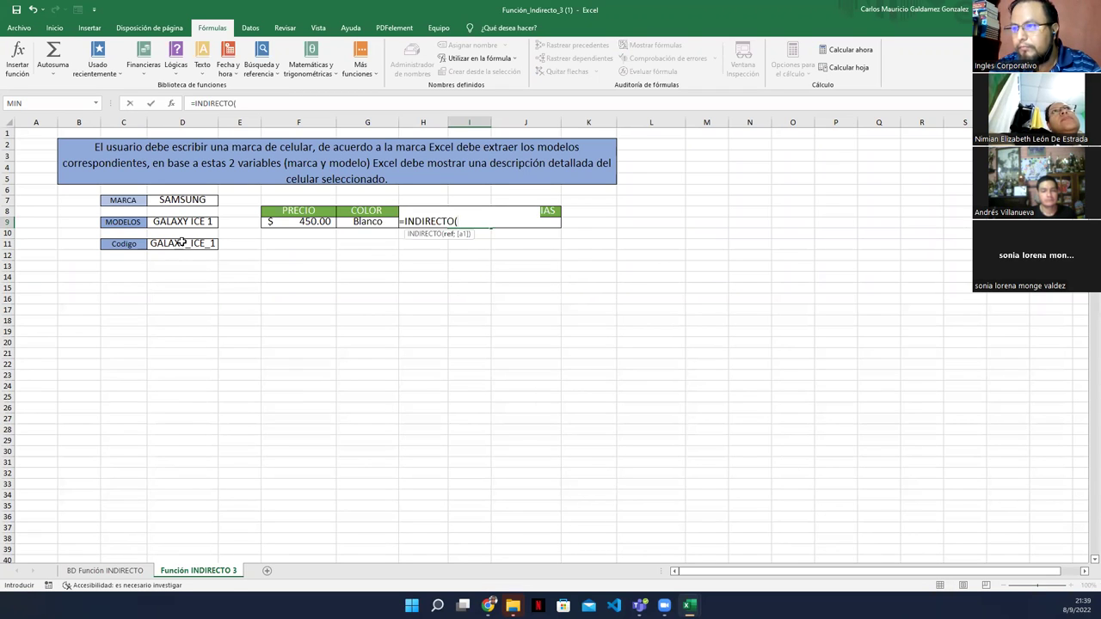
{"action": "left_click", "coordinate": [184, 244]}
{"action": "key", "text": "F4"}
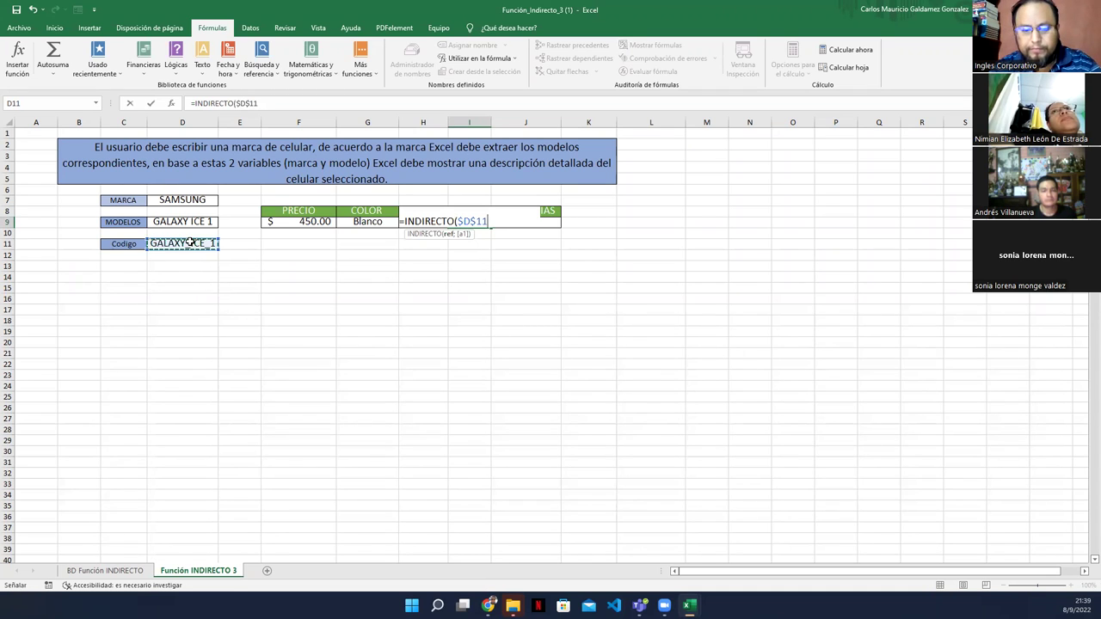
{"action": "type", "text": "&_"}
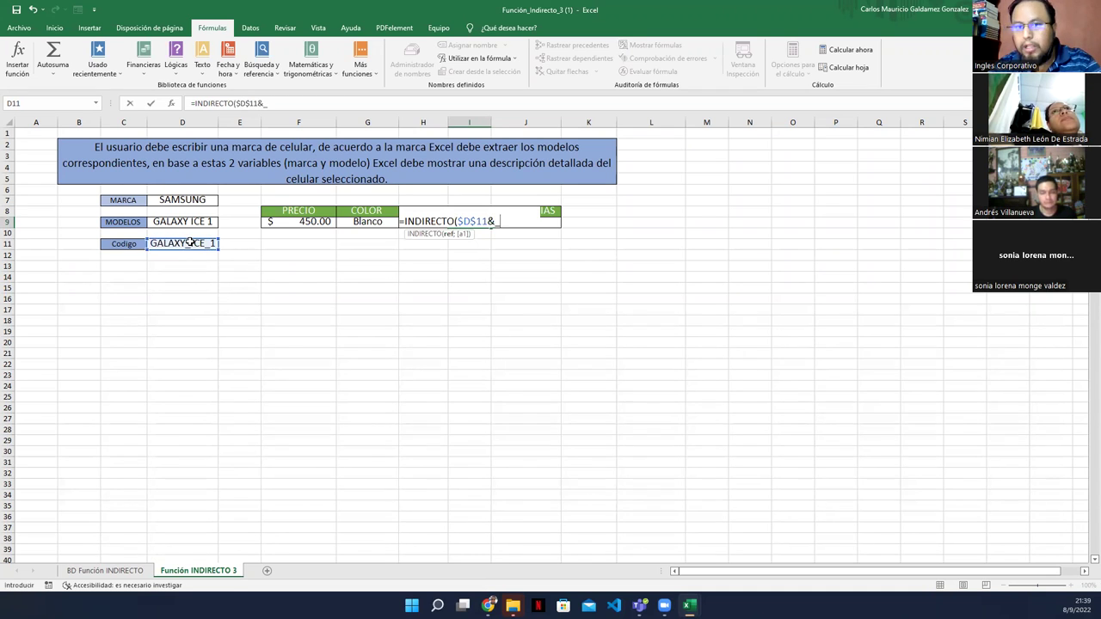
{"action": "key", "text": "BackSpace"}
{"action": "type", "text": "\"_MIC"}
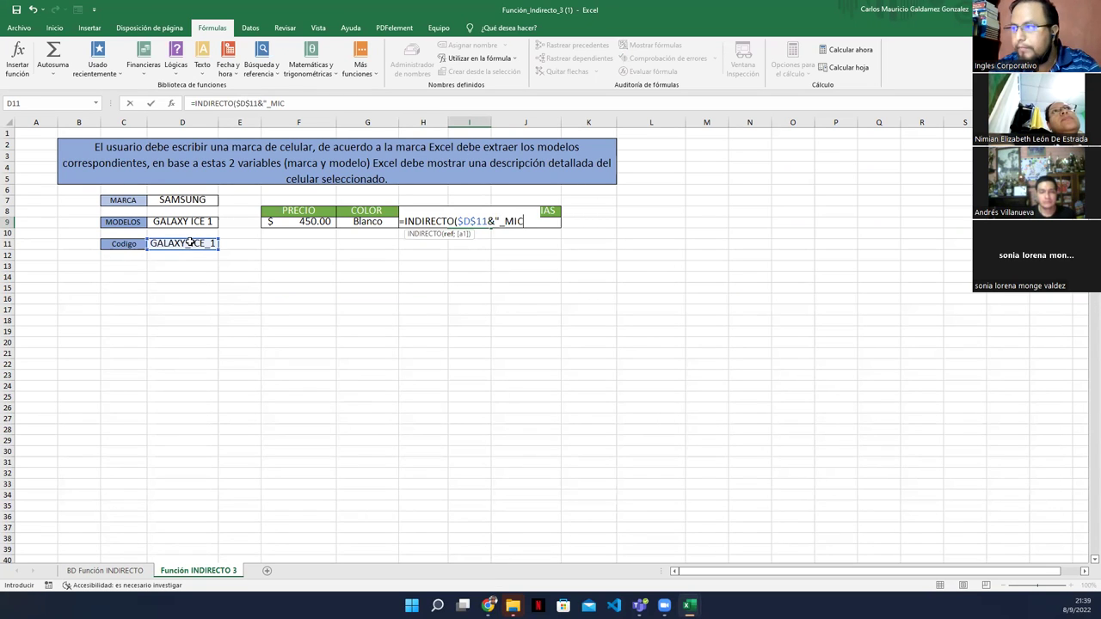
{"action": "type", "text": ")"}
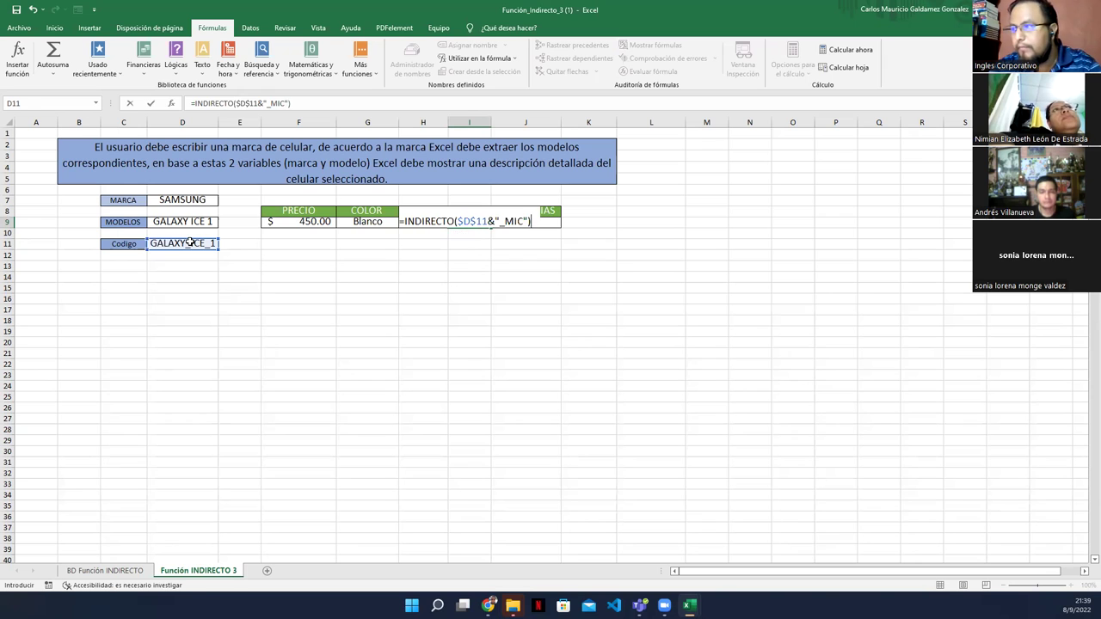
{"action": "key", "text": "Return"}
Step: Write the stock formula in J9, under EXISTENCIAS, using INDIRECTO with $D$11 joined to the suffix "_EXIS"
{"action": "key", "text": "Up"}
{"action": "key", "text": "Right"}
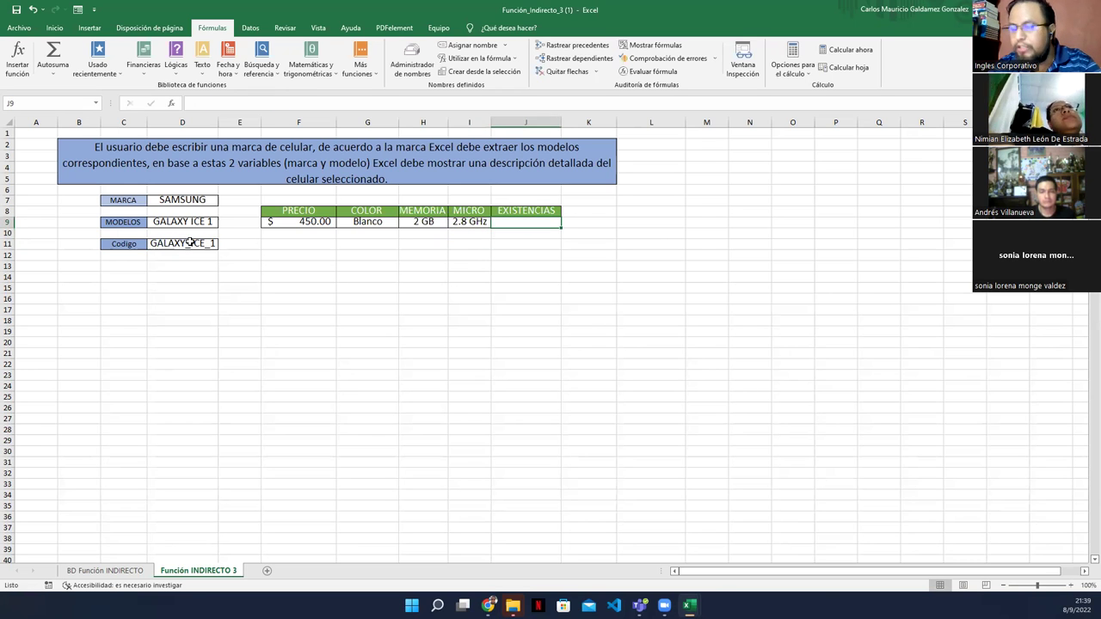
{"action": "type", "text": "=\""}
{"action": "key", "text": "BackSpace"}
{"action": "type", "text": "Indir"}
{"action": "key", "text": "Tab"}
{"action": "left_click", "coordinate": [190, 244]}
{"action": "key", "text": "F4"}
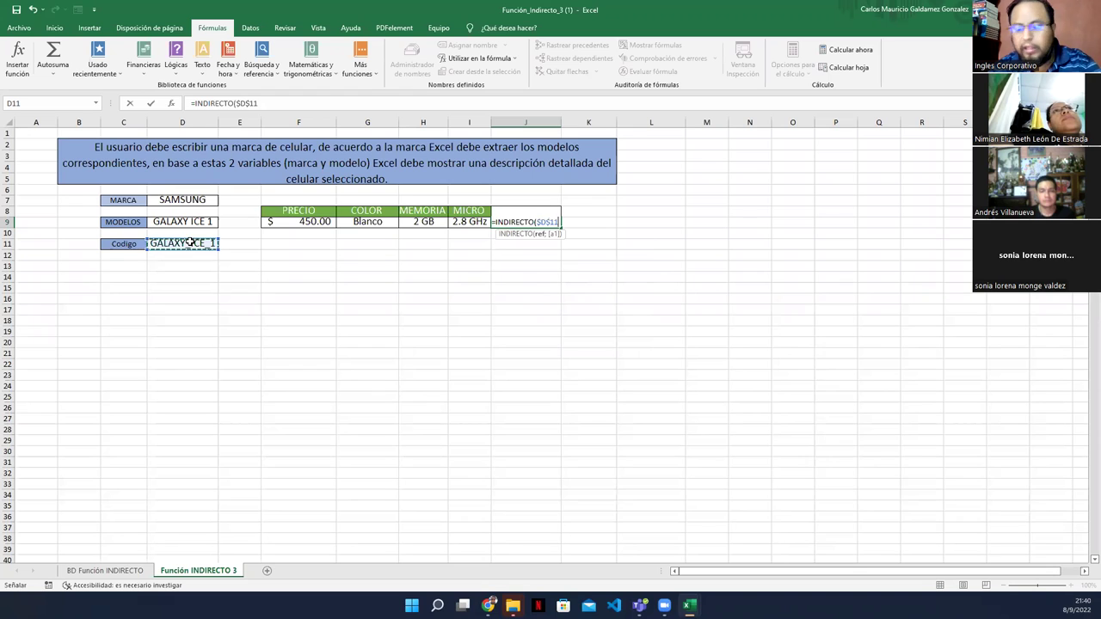
{"action": "type", "text": "&"}
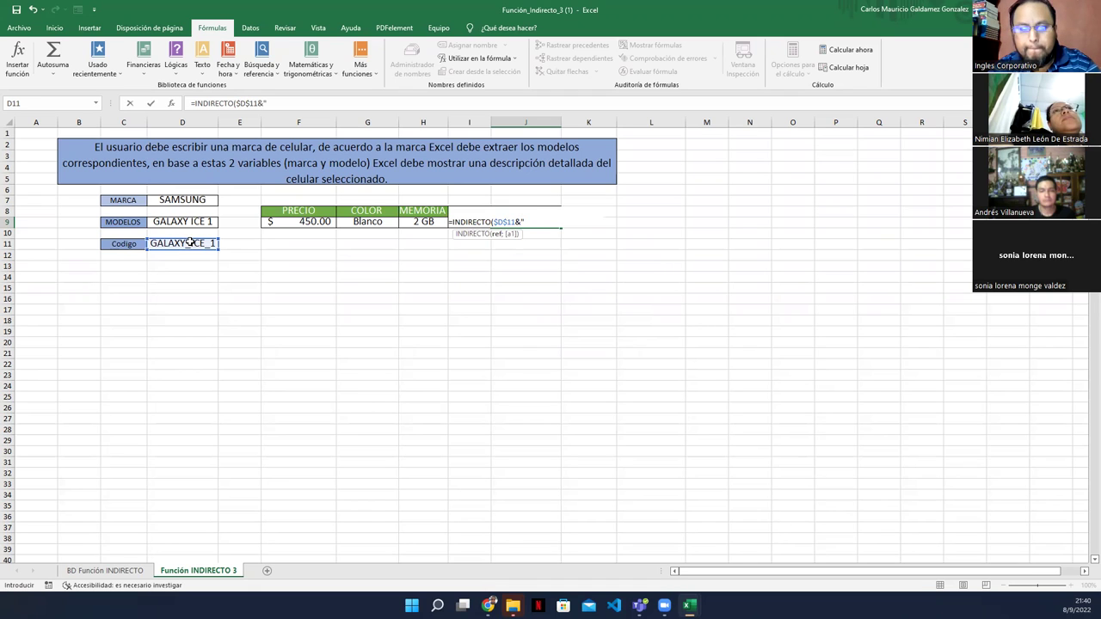
{"action": "type", "text": "\"_"}
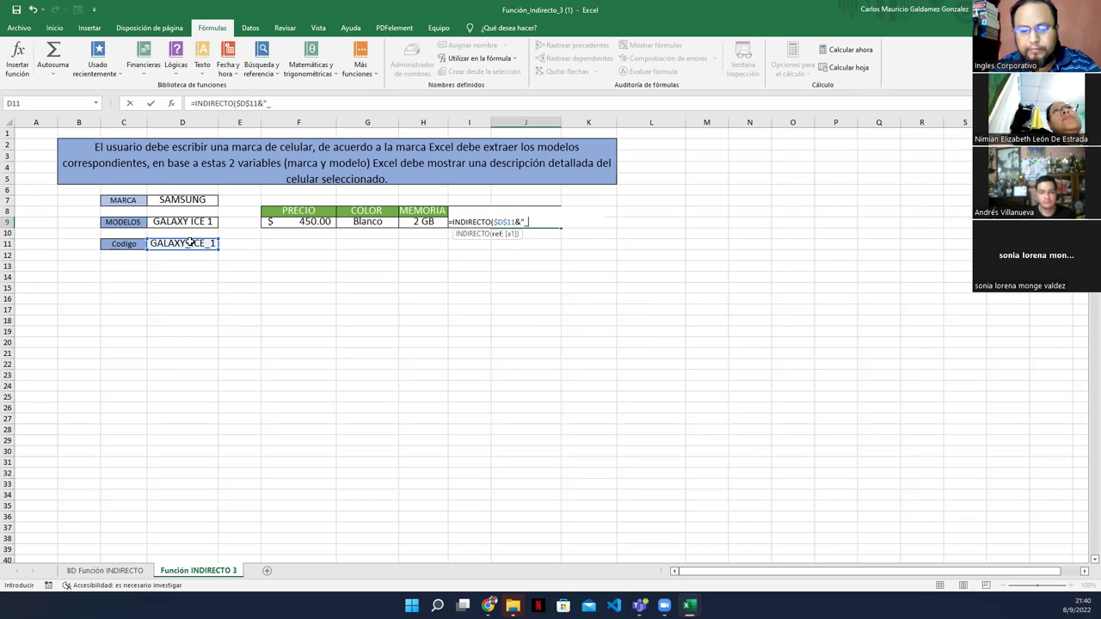
{"action": "type", "text": "EXIS"}
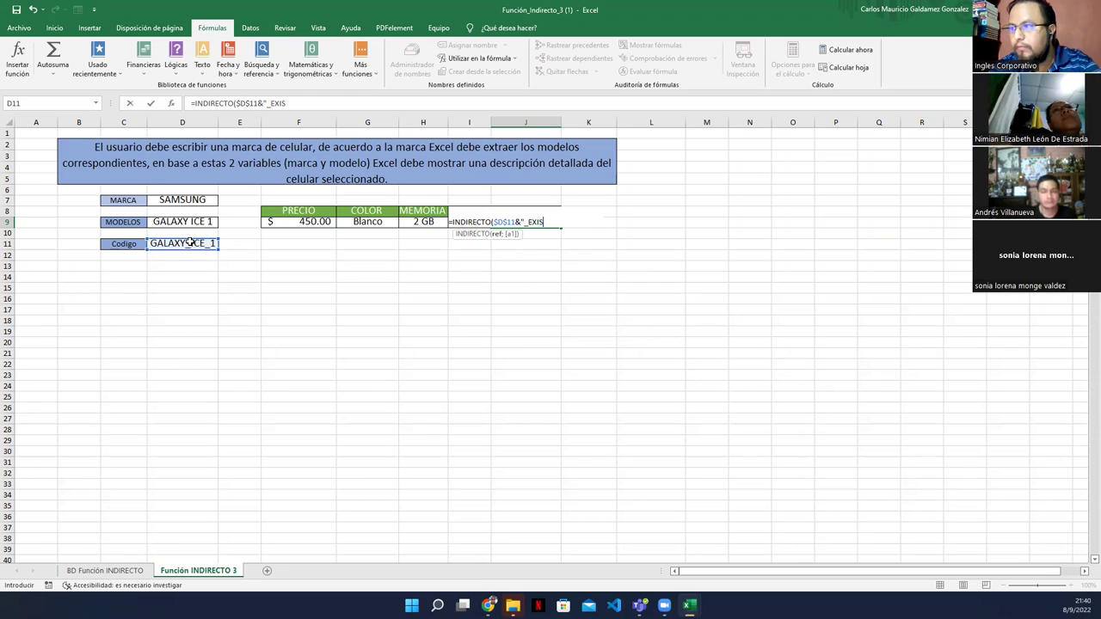
Step: Complete the EXISTENCIAS formula in J9 as =INDIRECTO($D$11&"_EXIS")
{"action": "type", "text": "TENCIAS\")"}
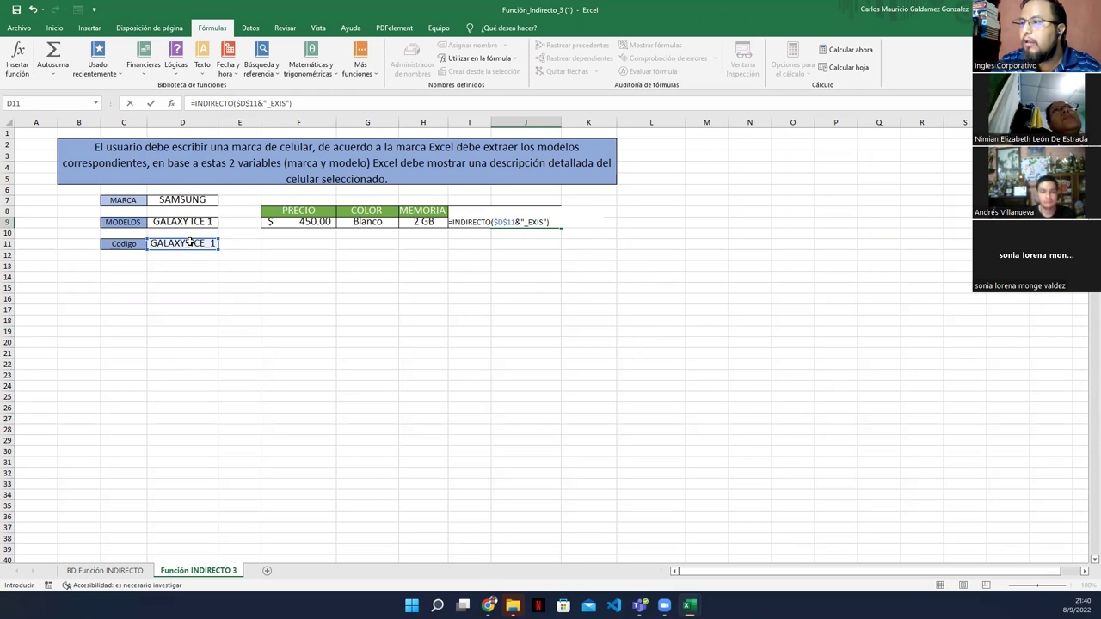
{"action": "key", "text": "Return"}
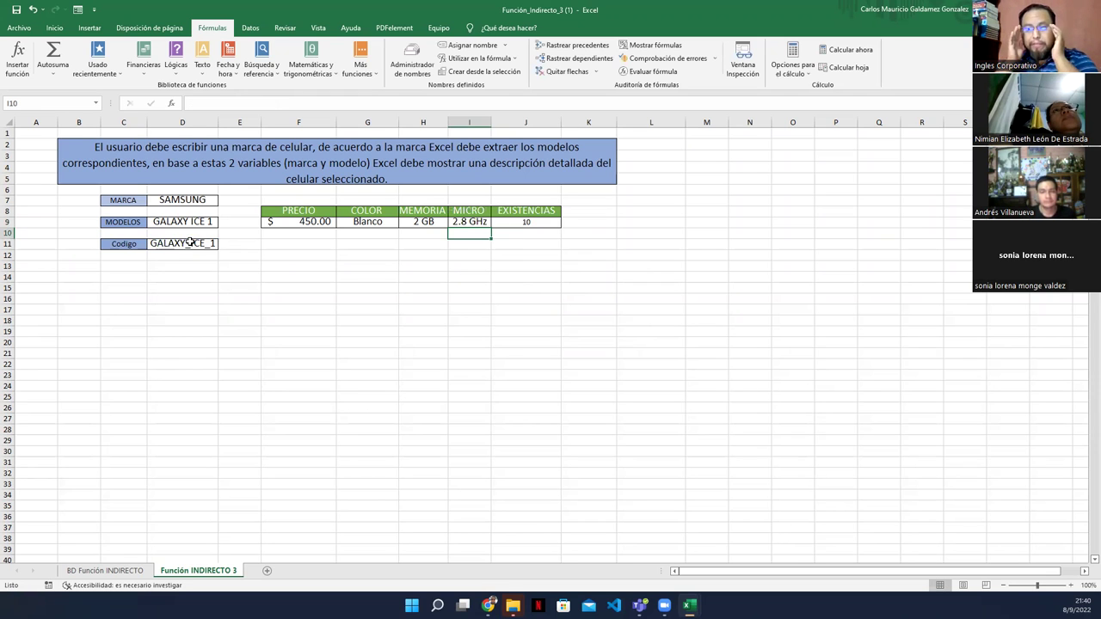
Step: On the BD Función INDIRECTO sheet, copy the model names in C5:C25 to the range starting at J15
{"action": "left_click", "coordinate": [105, 570]}
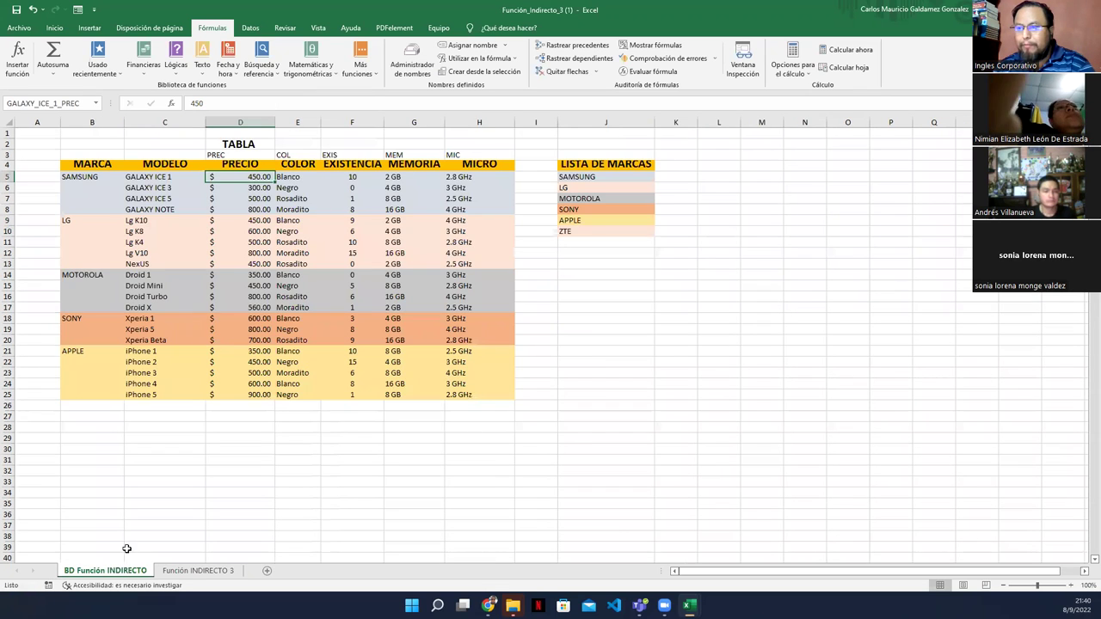
{"action": "left_click_drag", "start_coordinate": [245, 177], "coordinate": [486, 177]}
{"action": "left_click", "coordinate": [230, 181]}
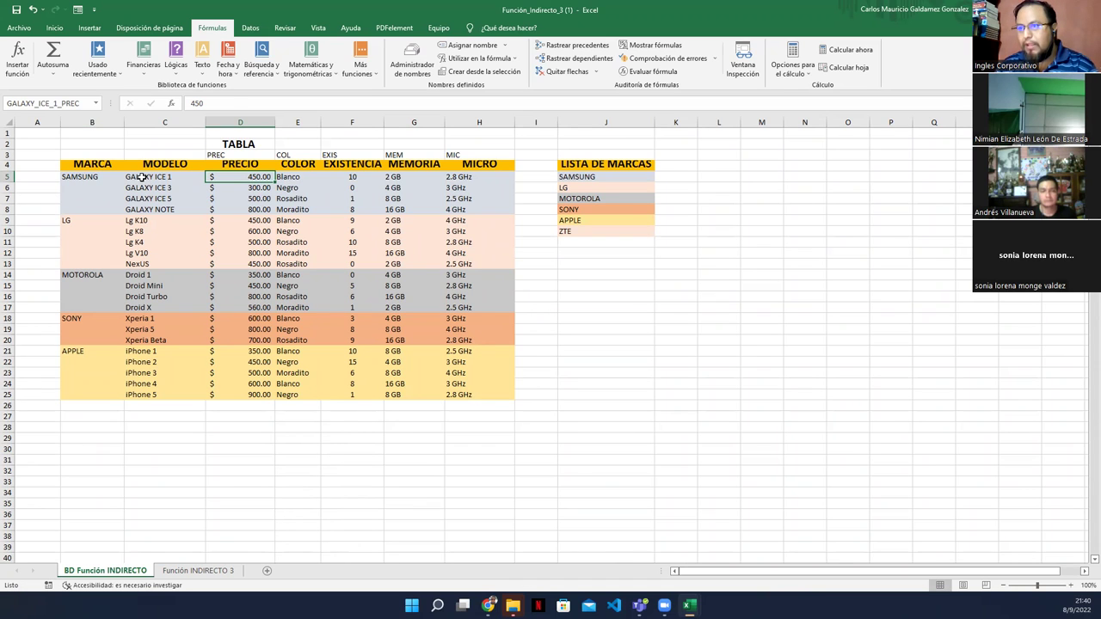
{"action": "left_click_drag", "start_coordinate": [142, 176], "coordinate": [143, 394]}
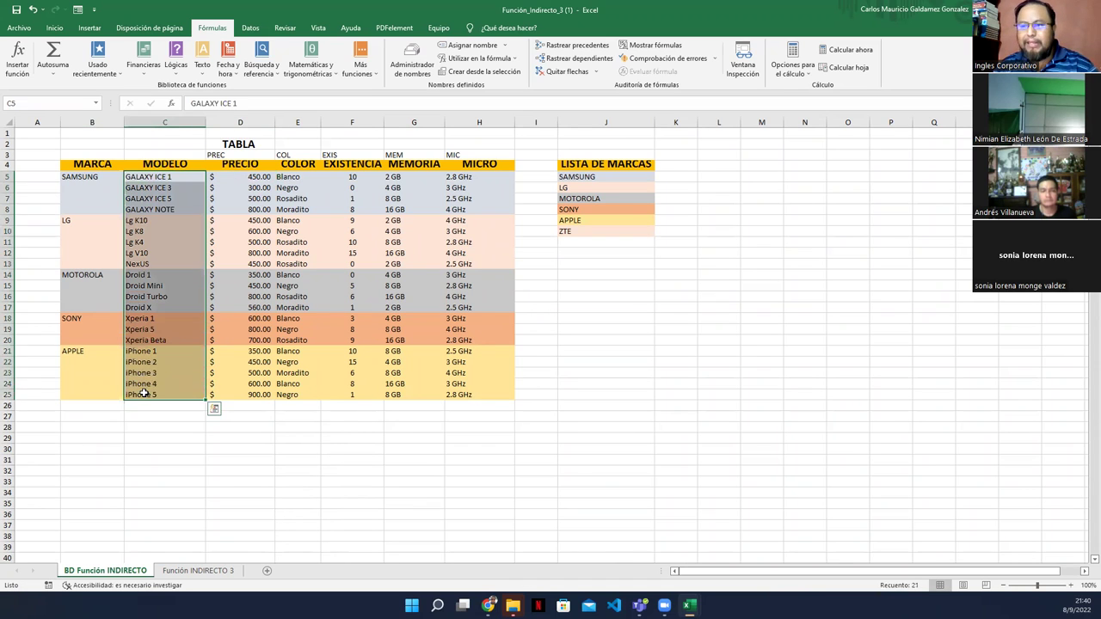
{"action": "key", "text": "ctrl+c"}
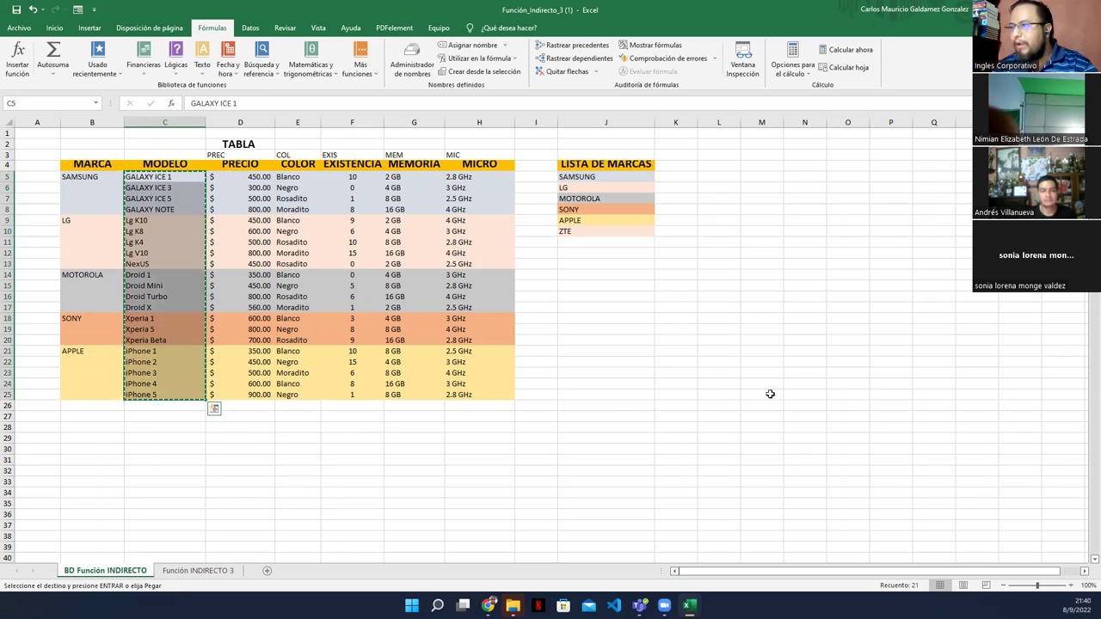
{"action": "left_click", "coordinate": [574, 293]}
{"action": "key", "text": "ctrl+v"}
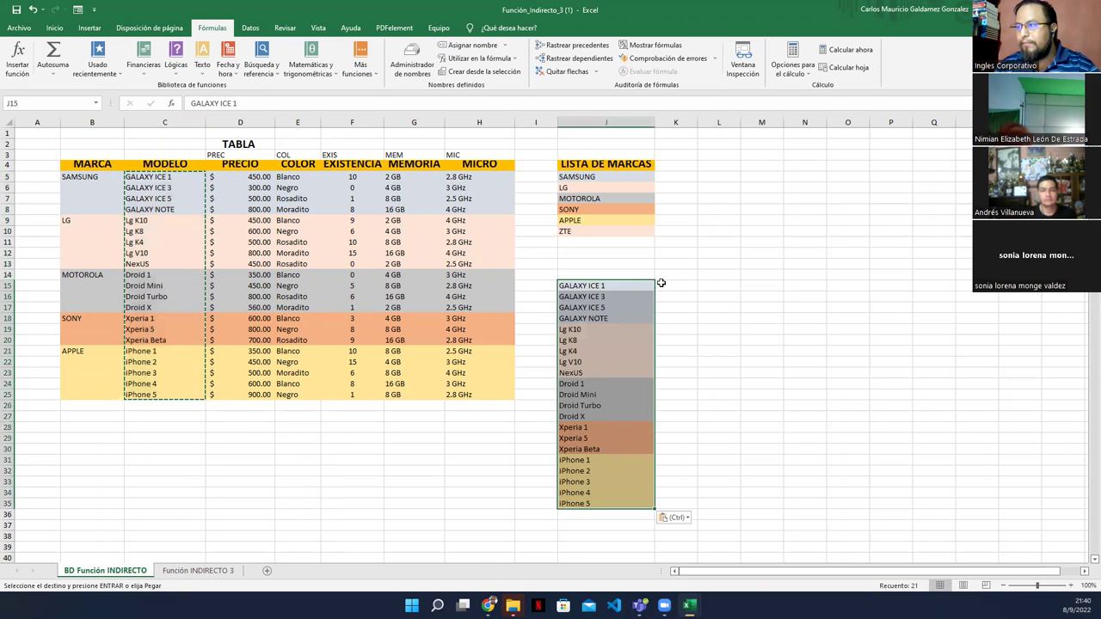
Step: Enter =SUSTITUIR(J15;" ";"_") in K15 to replace the spaces in the model name with underscores
{"action": "key", "text": "Right"}
{"action": "type", "text": "=sui"}
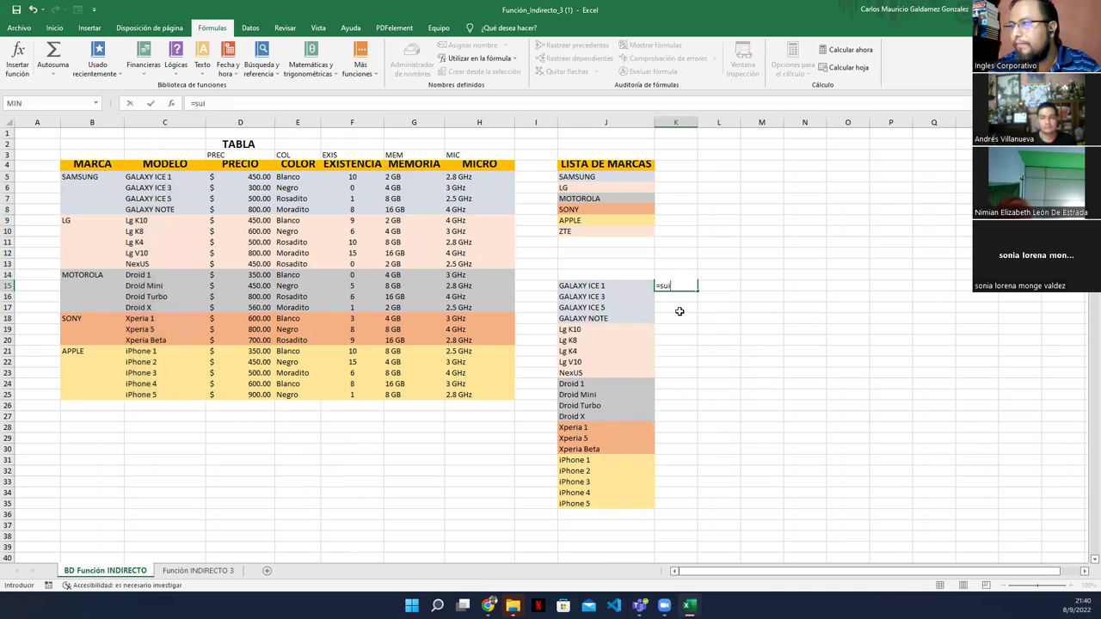
{"action": "key", "text": "BackSpace"}
{"action": "type", "text": "u"}
{"action": "key", "text": "BackSpace"}
{"action": "type", "text": "s"}
{"action": "key", "text": "Tab"}
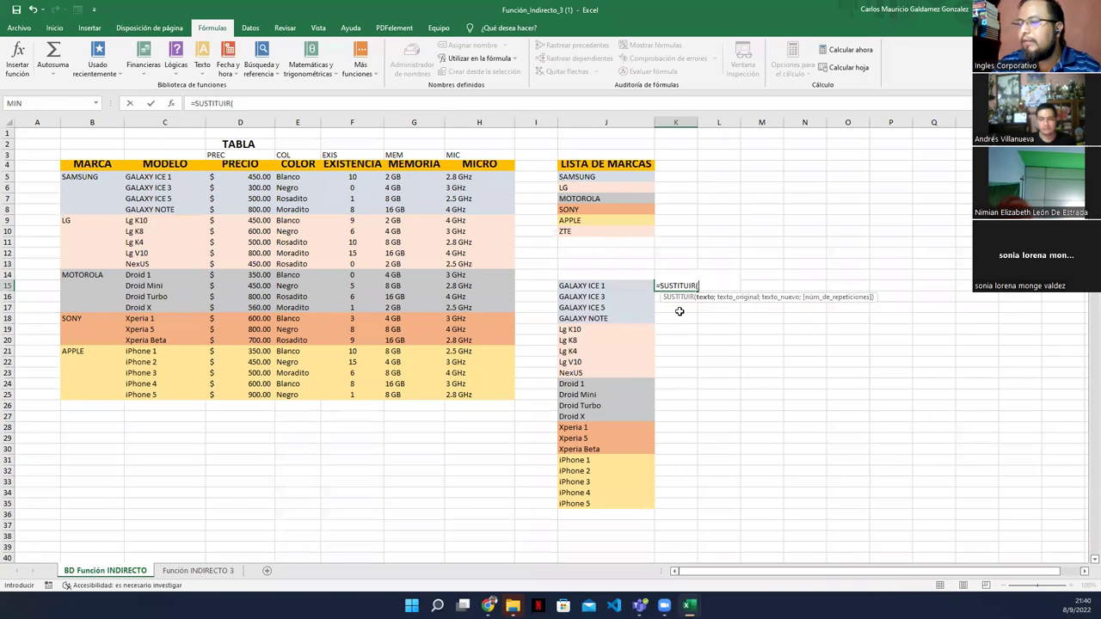
{"action": "left_click", "coordinate": [618, 285]}
{"action": "type", "text": ";\" \";\"_"}
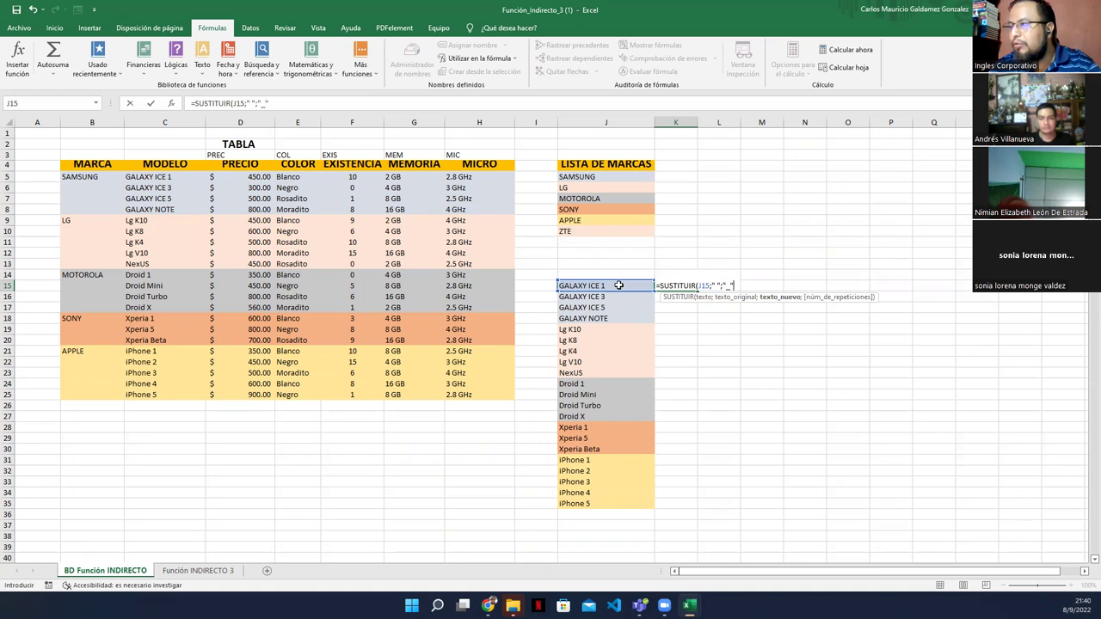
{"action": "type", "text": "\")"}
{"action": "key", "text": "Return"}
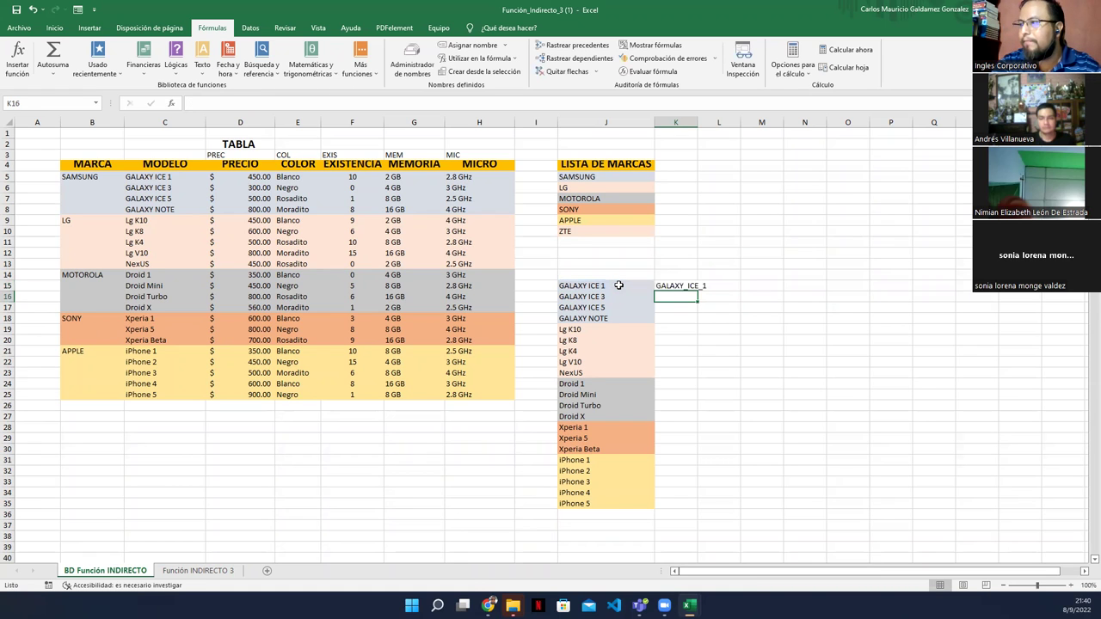
Step: Fill the SUSTITUIR formula from K15 down to K35 and fit column K's width to its contents
{"action": "key", "text": "shift+Up"}
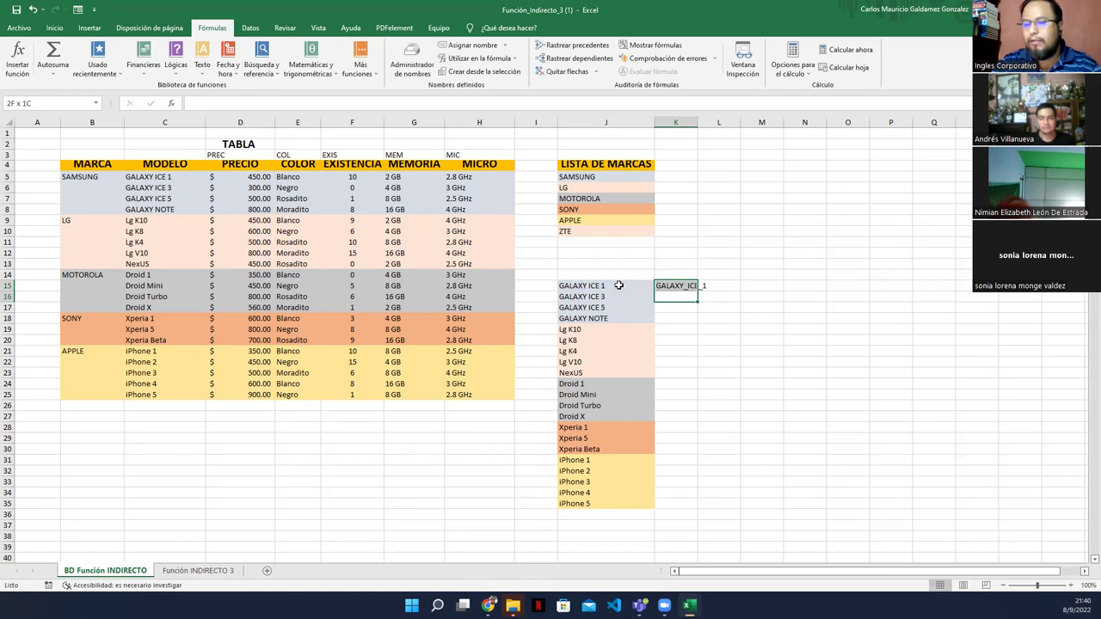
{"action": "left_click", "coordinate": [688, 287]}
{"action": "left_click_drag", "start_coordinate": [696, 293], "coordinate": [656, 512]}
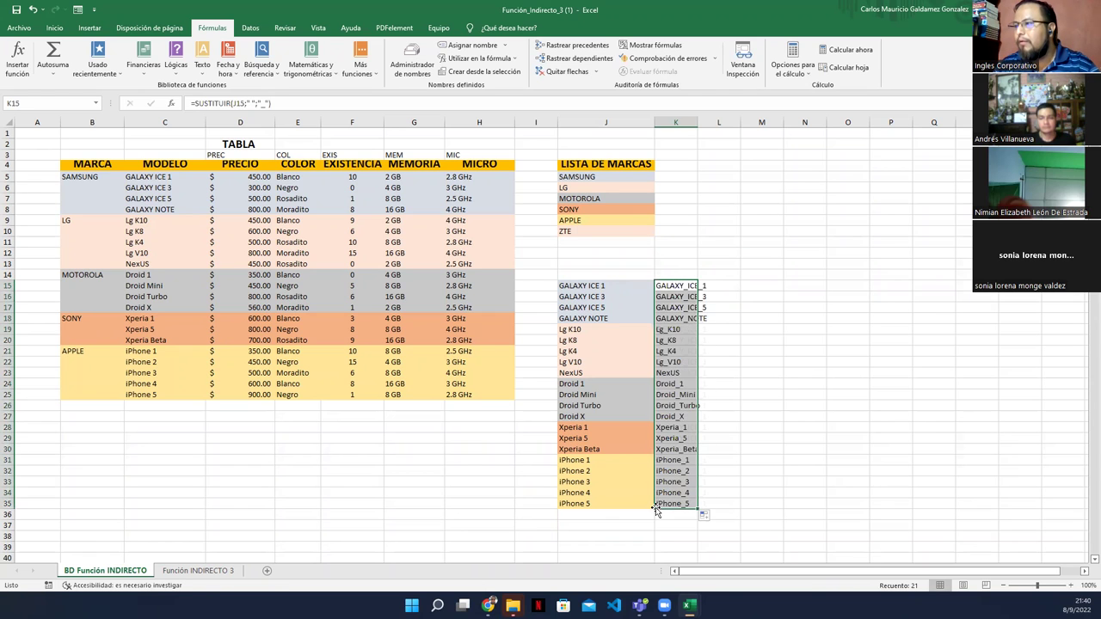
{"action": "double_click", "coordinate": [697, 122]}
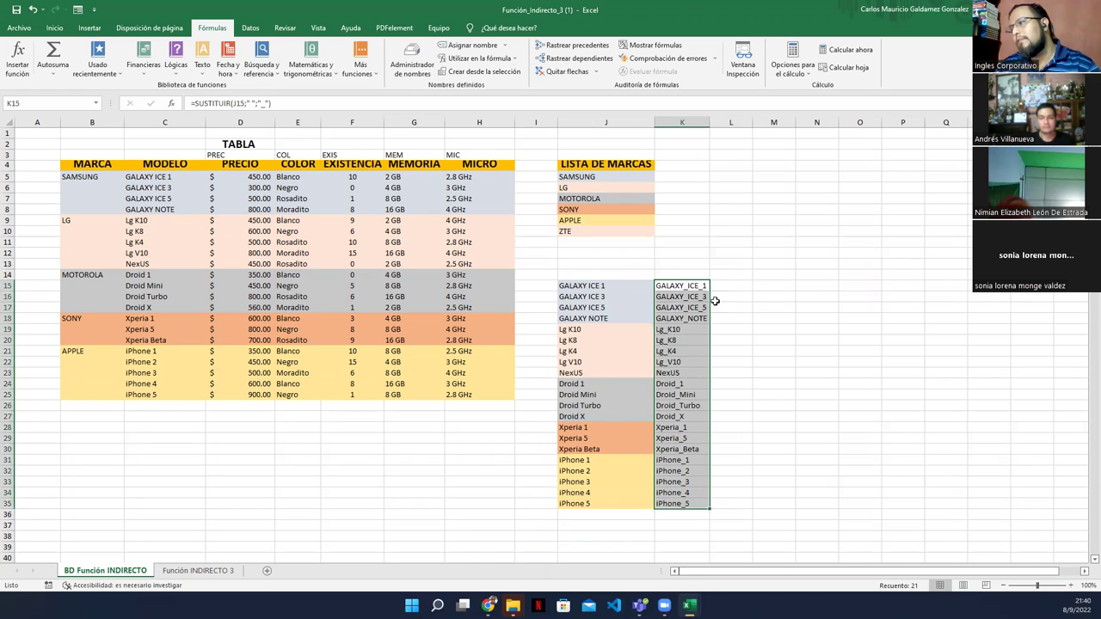
Step: Copy the field abbreviations PREC to MIC in D3:H3 to the row starting at L14
{"action": "left_click", "coordinate": [727, 272]}
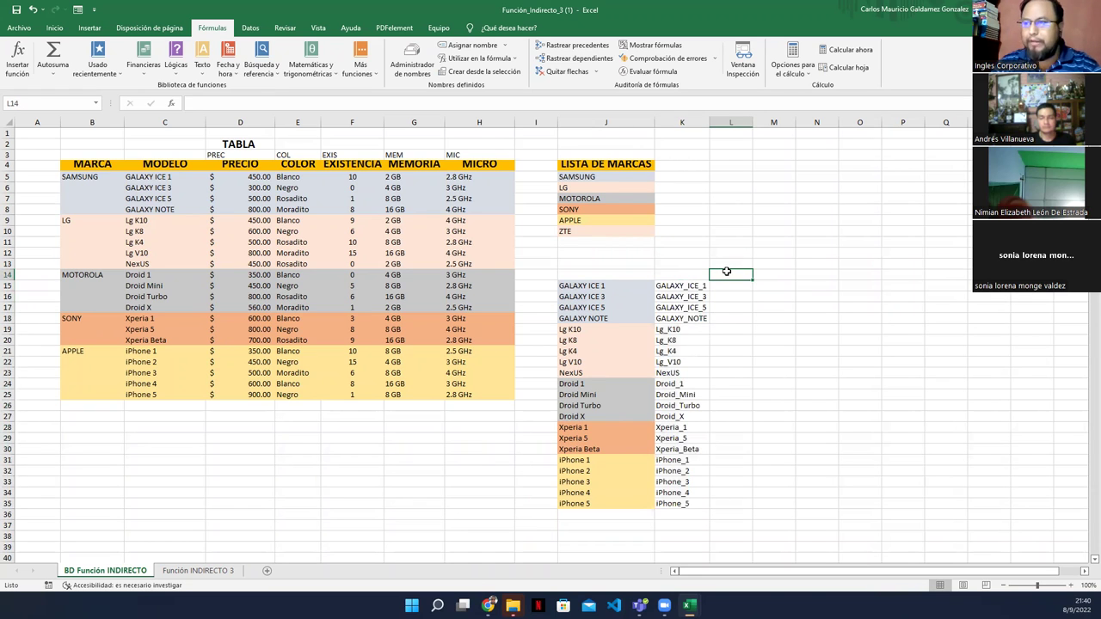
{"action": "left_click_drag", "start_coordinate": [258, 156], "coordinate": [510, 157]}
{"action": "key", "text": "ctrl+c"}
{"action": "left_click", "coordinate": [732, 275]}
{"action": "key", "text": "ctrl+v"}
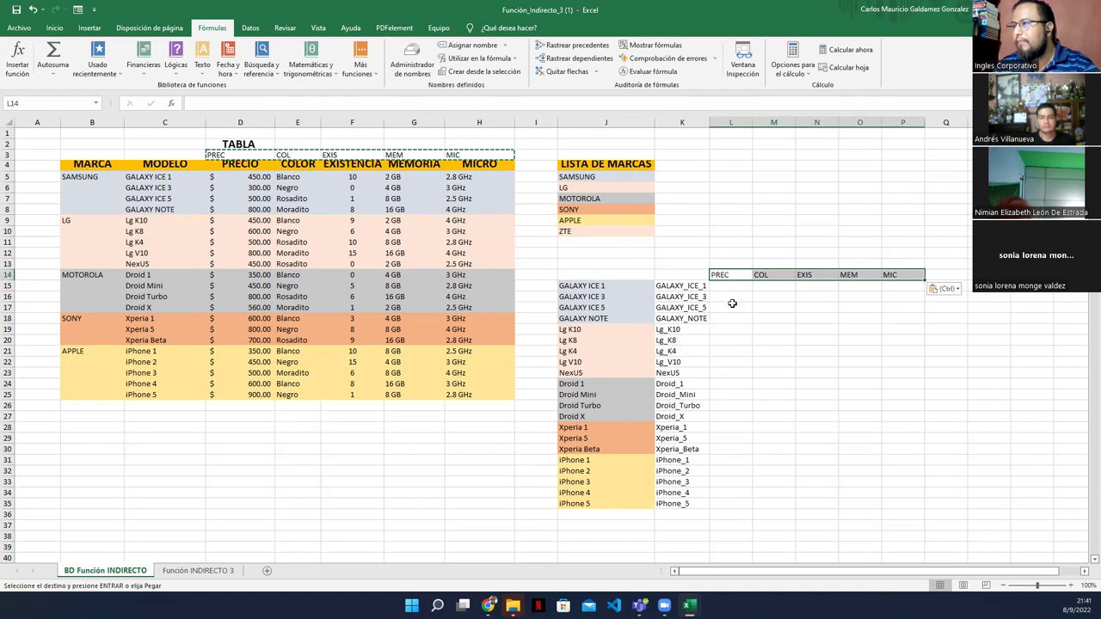
{"action": "key", "text": "Down"}
{"action": "key", "text": "Escape"}
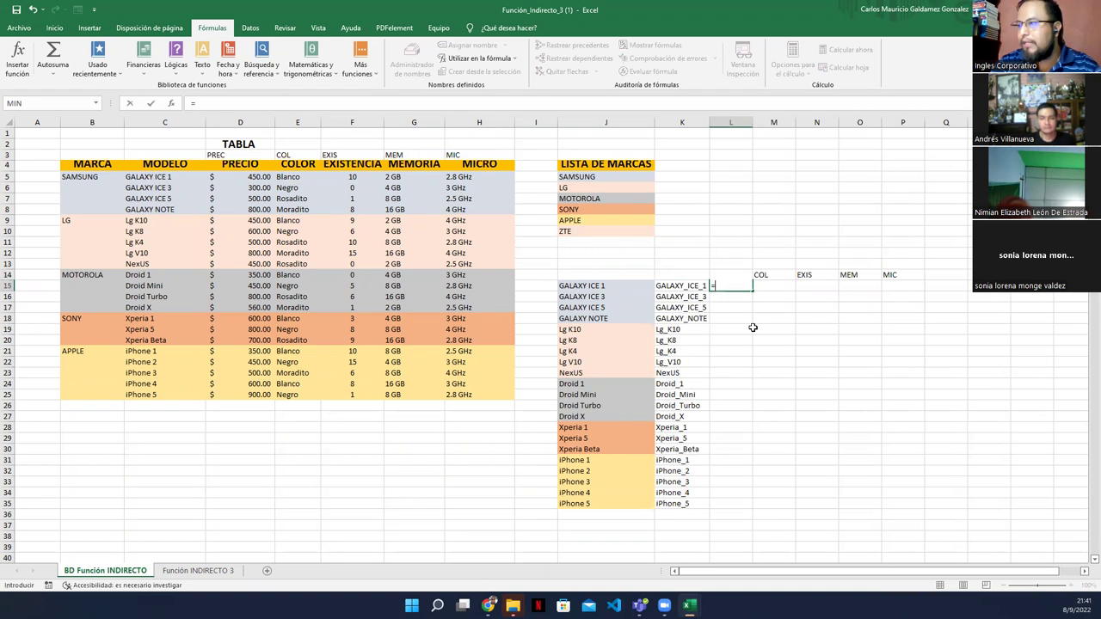
Step: Enter =K15&"_"&L14 in L15 and fit column L's width to its contents
{"action": "type", "text": "="}
{"action": "key", "text": "Down"}
{"action": "key", "text": "Page_Down"}
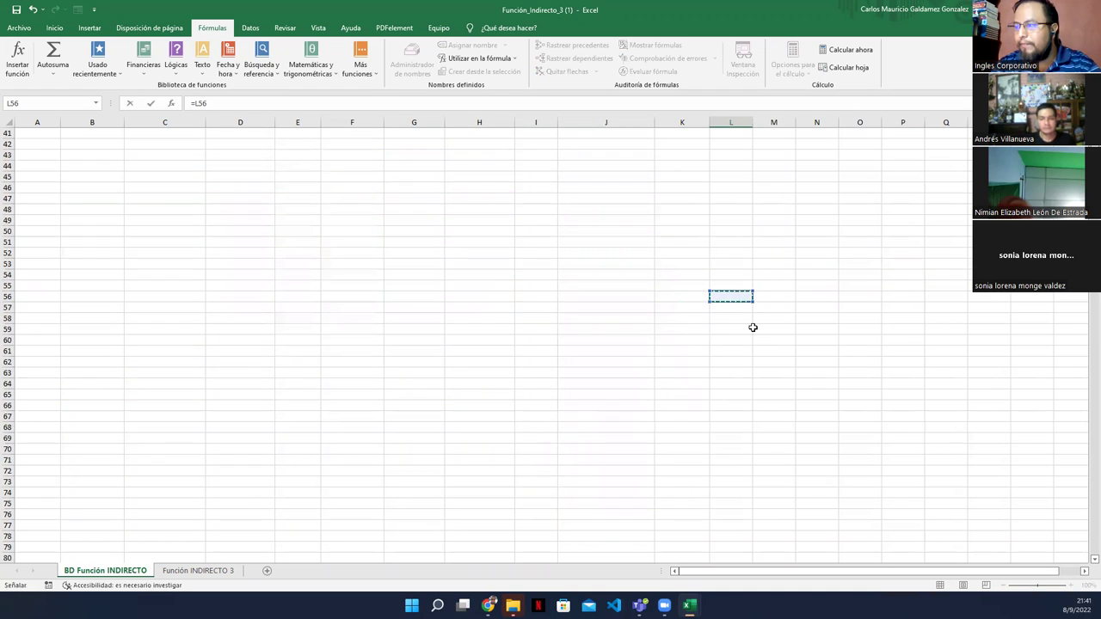
{"action": "key", "text": "Up"}
{"action": "key", "text": "ctrl+Up"}
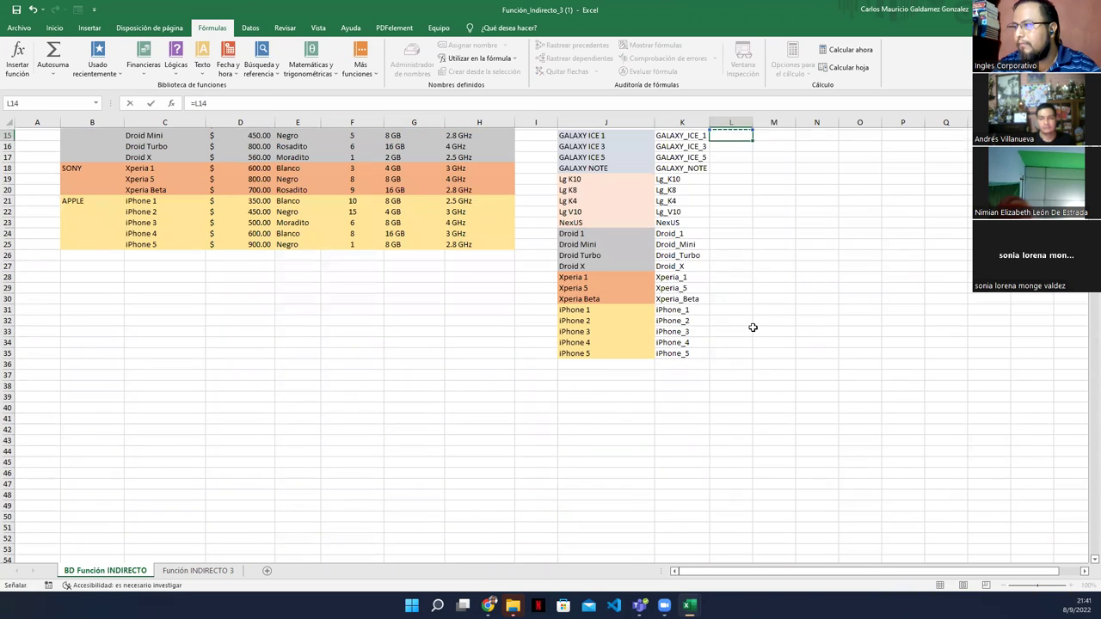
{"action": "key", "text": "Left"}
{"action": "key", "text": "Down"}
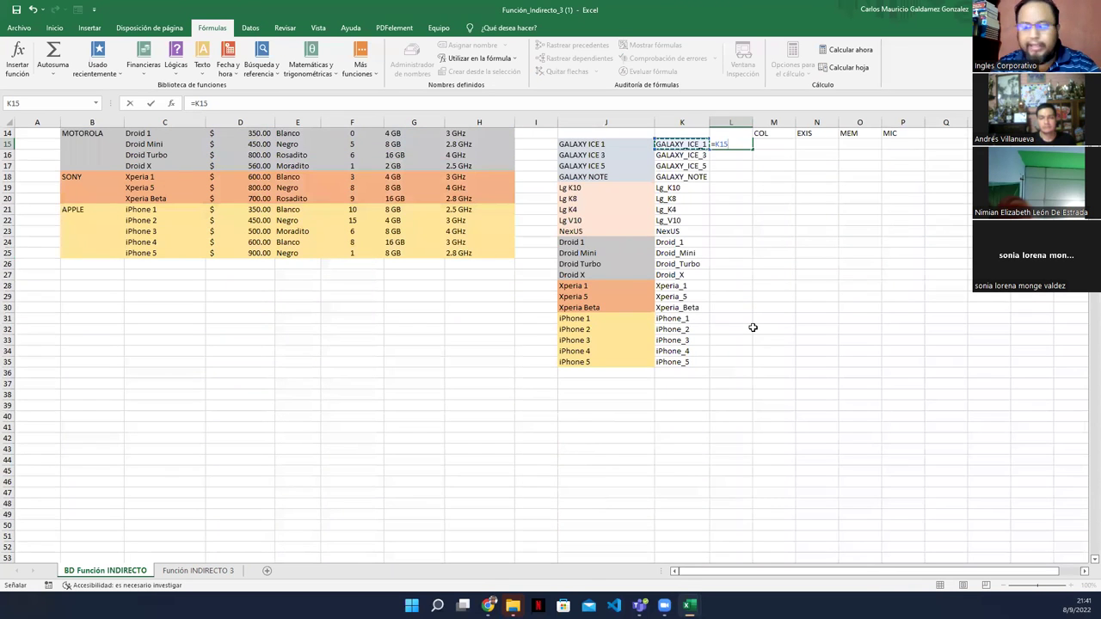
{"action": "type", "text": "&"}
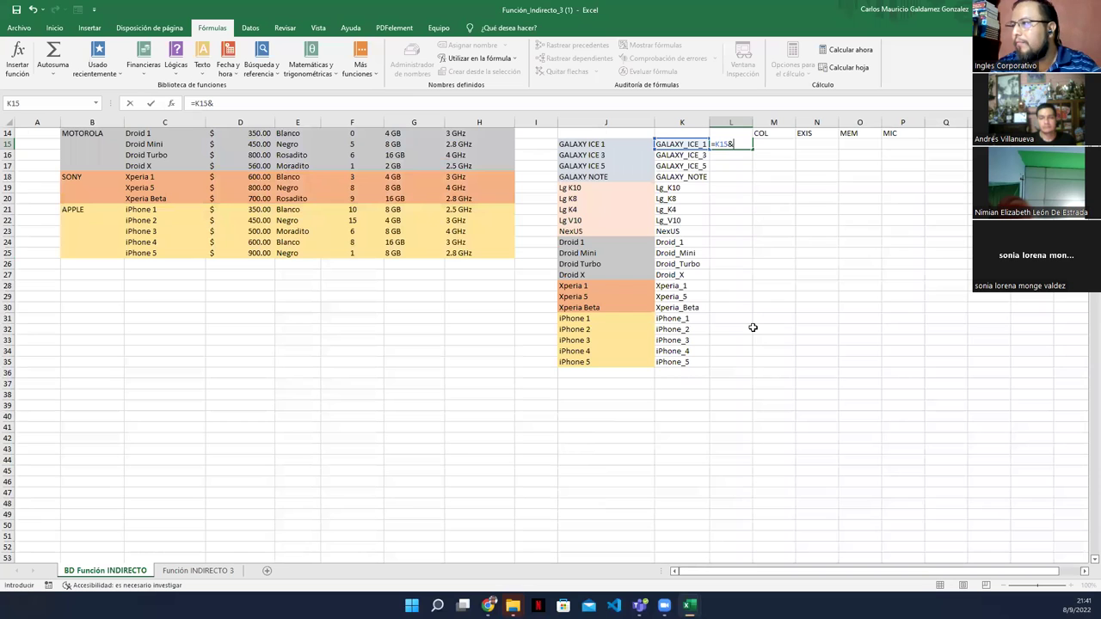
{"action": "scroll", "coordinate": [750, 324], "scroll_direction": "up", "scroll_amount": 1}
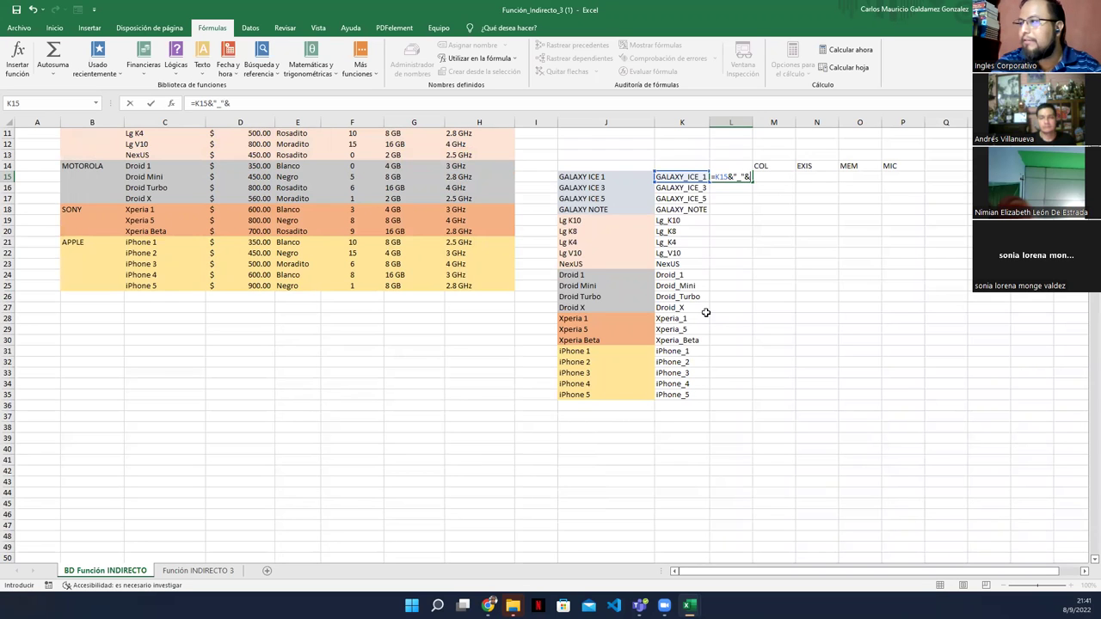
{"action": "key", "text": "F2"}
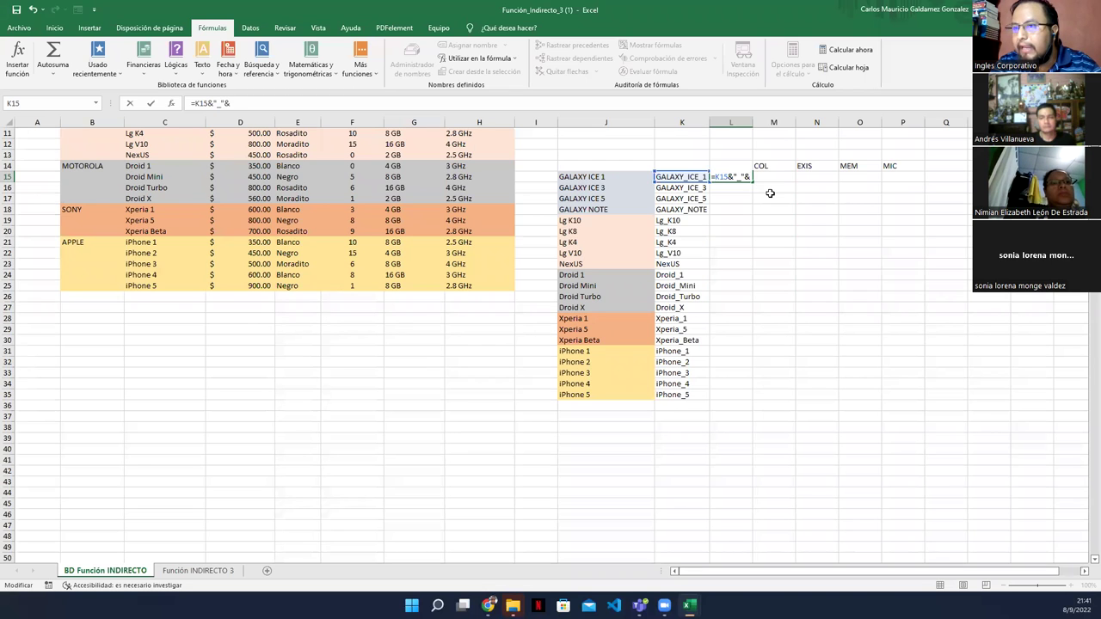
{"action": "type", "text": "L14"}
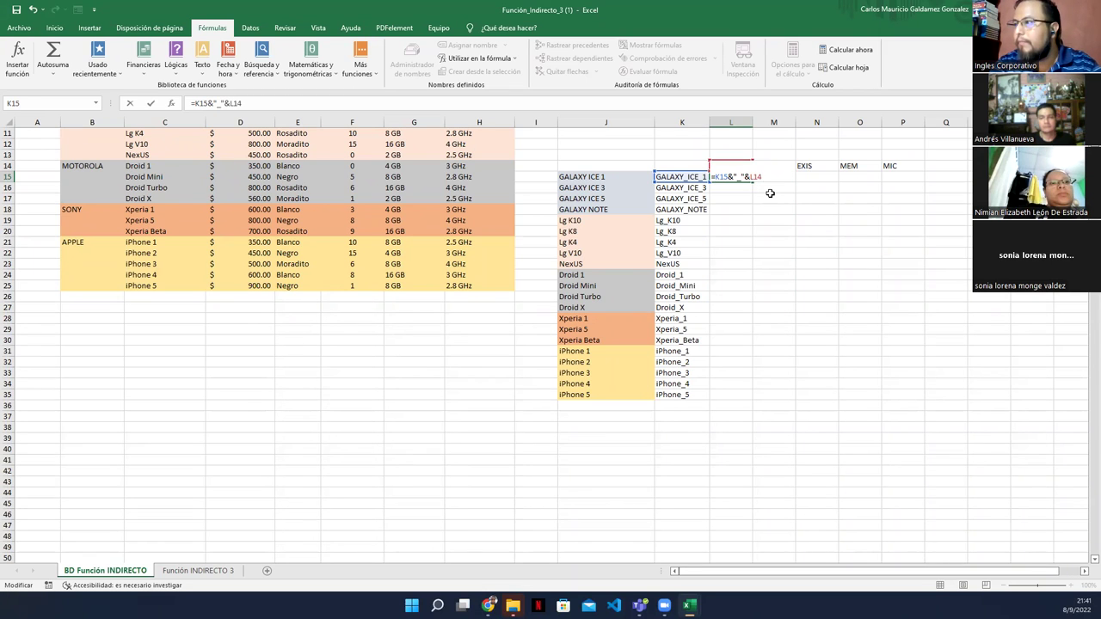
{"action": "key", "text": "Return"}
{"action": "key", "text": "Up"}
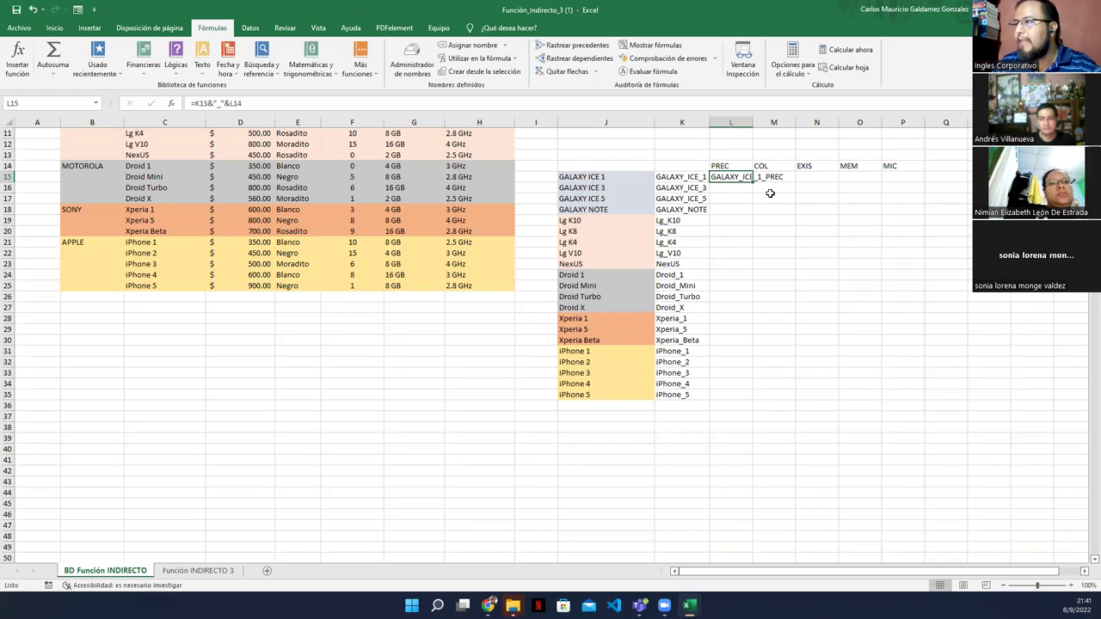
{"action": "double_click", "coordinate": [753, 122]}
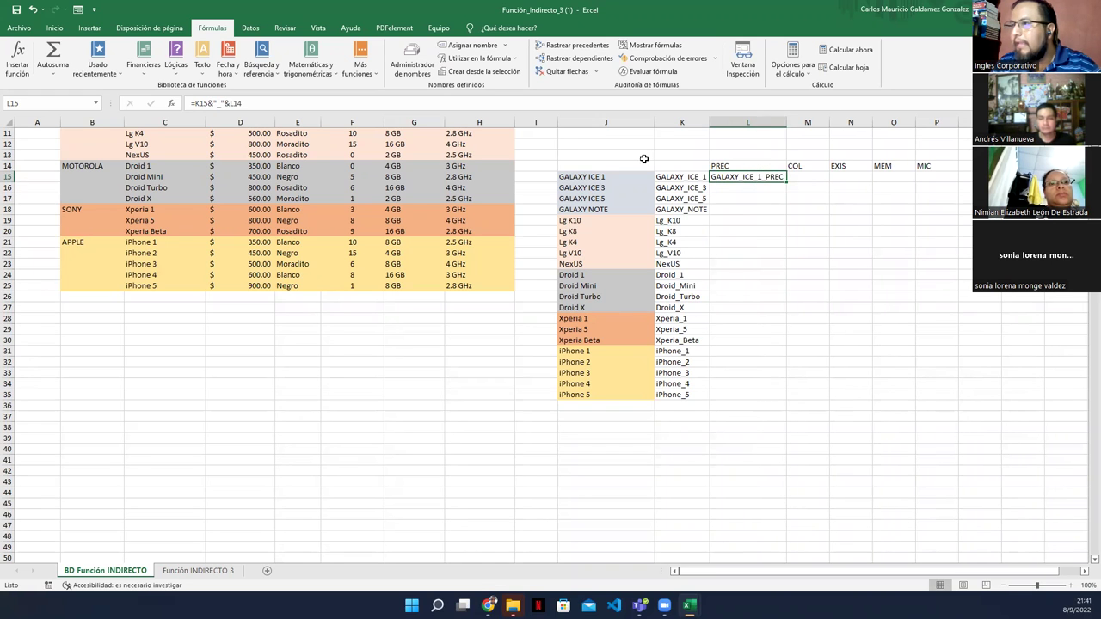
Step: Change the L15 formula to =K15&"_"&$L$14 and fill it down to L35
{"action": "left_click", "coordinate": [202, 103]}
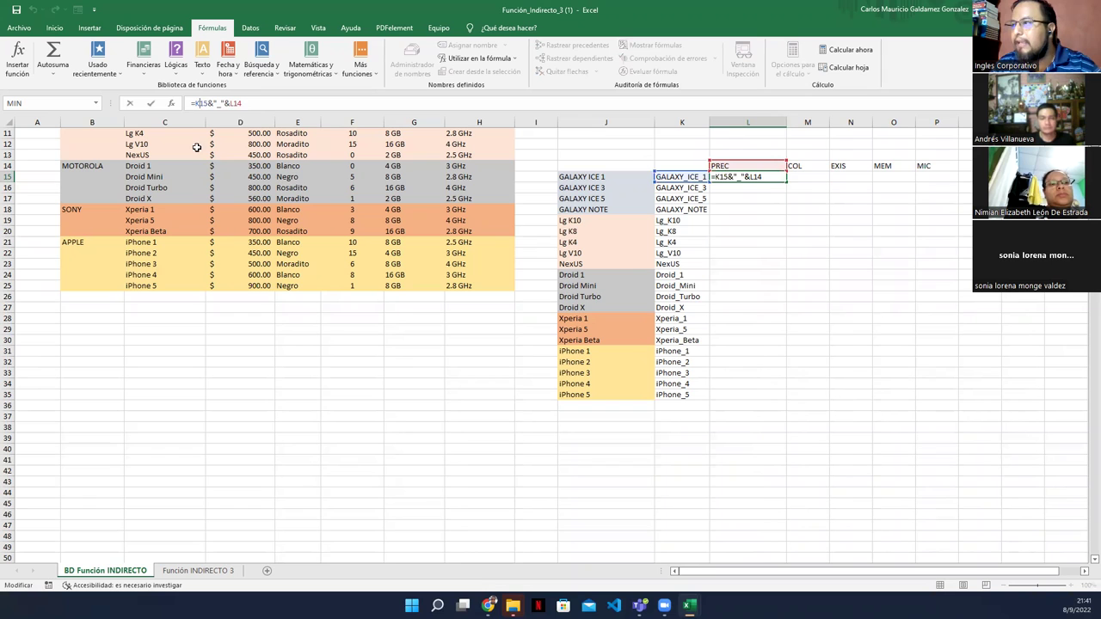
{"action": "key", "text": "F4"}
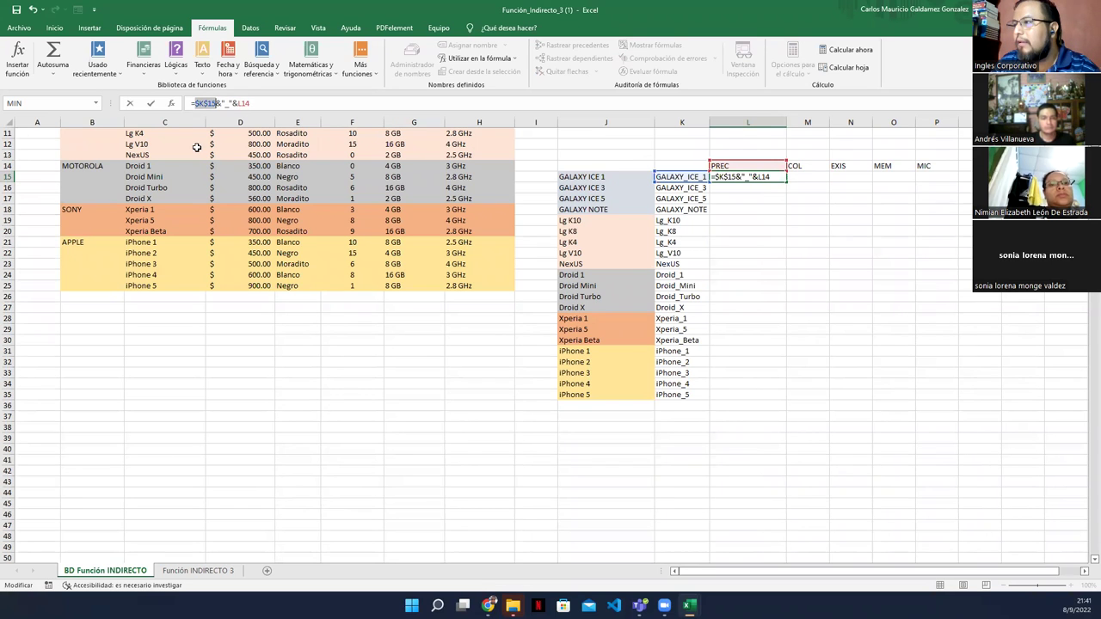
{"action": "key", "text": "F4"}
{"action": "key", "text": "F4"}
{"action": "key", "text": "F4"}
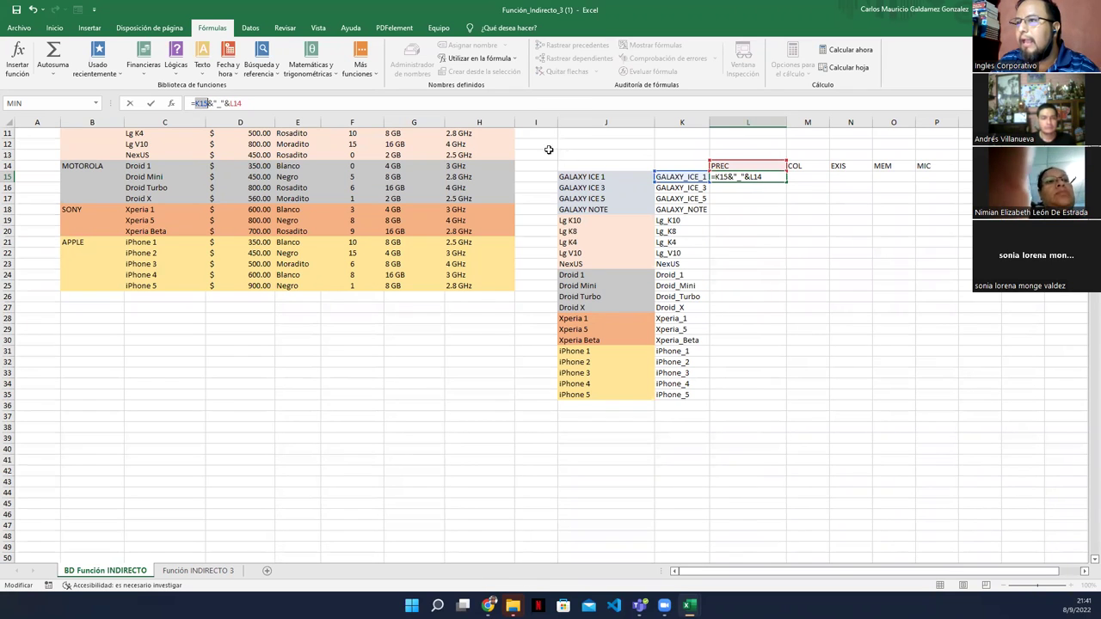
{"action": "left_click", "coordinate": [239, 103]}
{"action": "key", "text": "F4"}
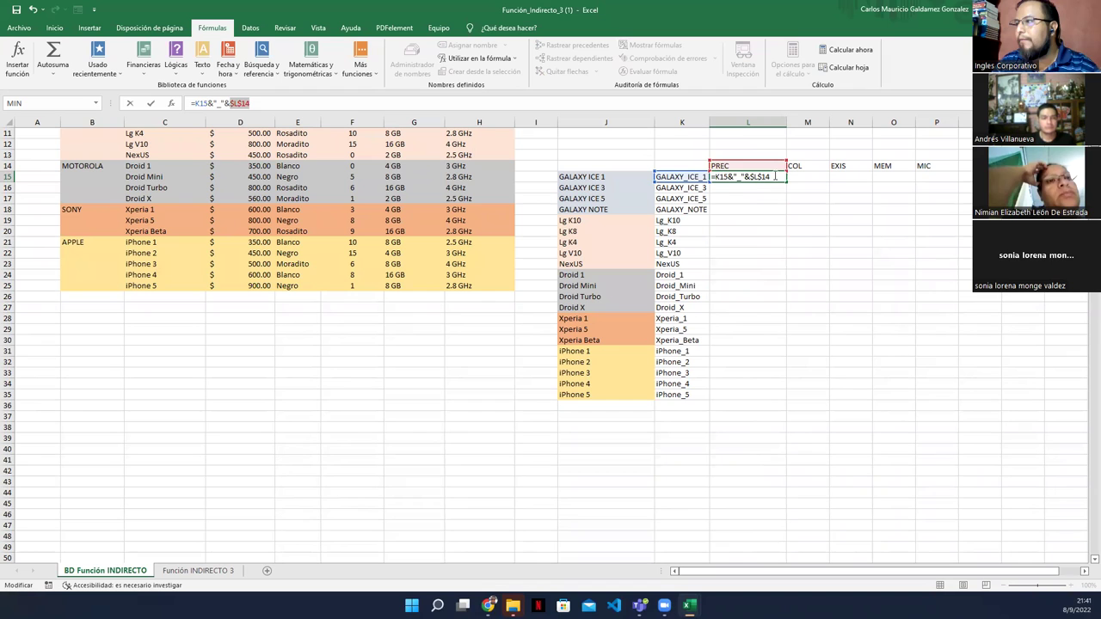
{"action": "key", "text": "ctrl+Return"}
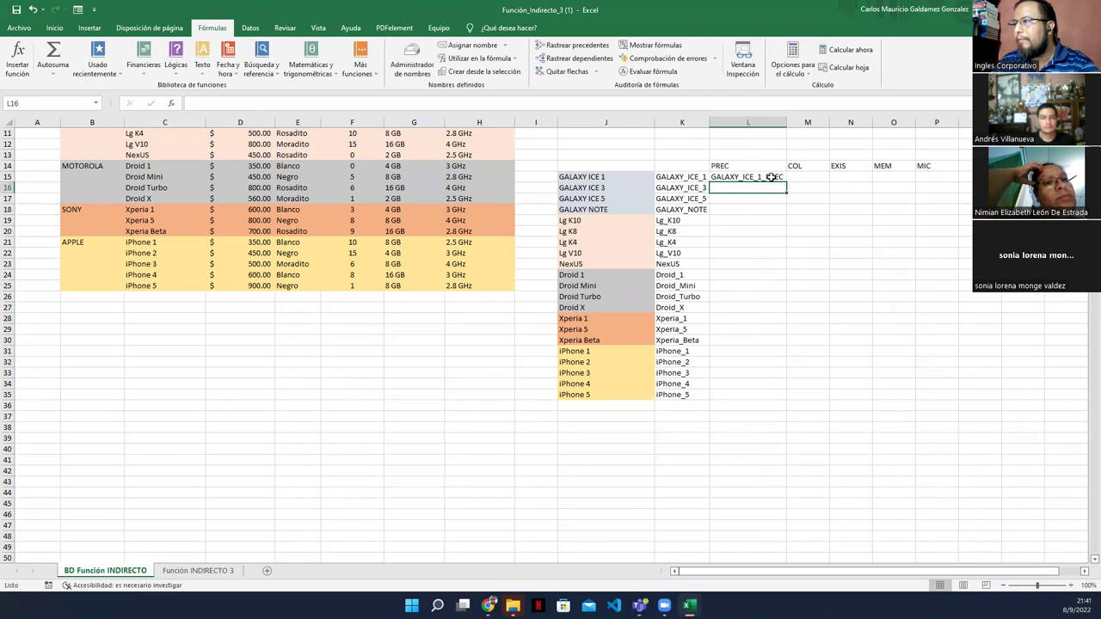
{"action": "left_click_drag", "start_coordinate": [786, 216], "coordinate": [762, 401]}
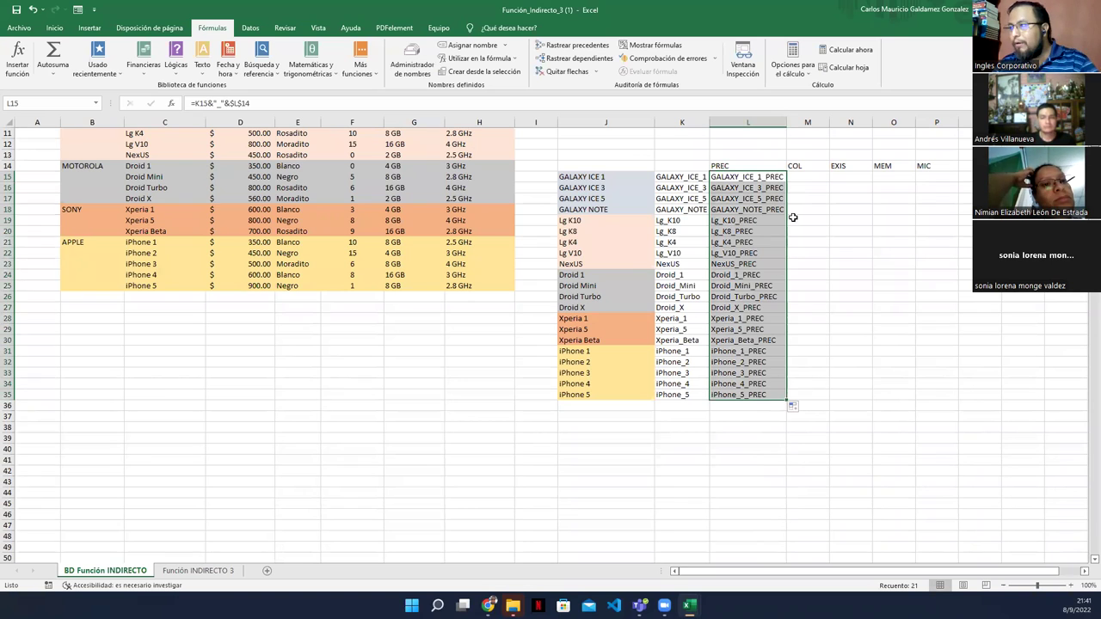
Step: Try to extend the L15 formula into M15 under COL, fit column M's width, and check the copied formula
{"action": "left_click", "coordinate": [807, 178]}
{"action": "left_click", "coordinate": [776, 178]}
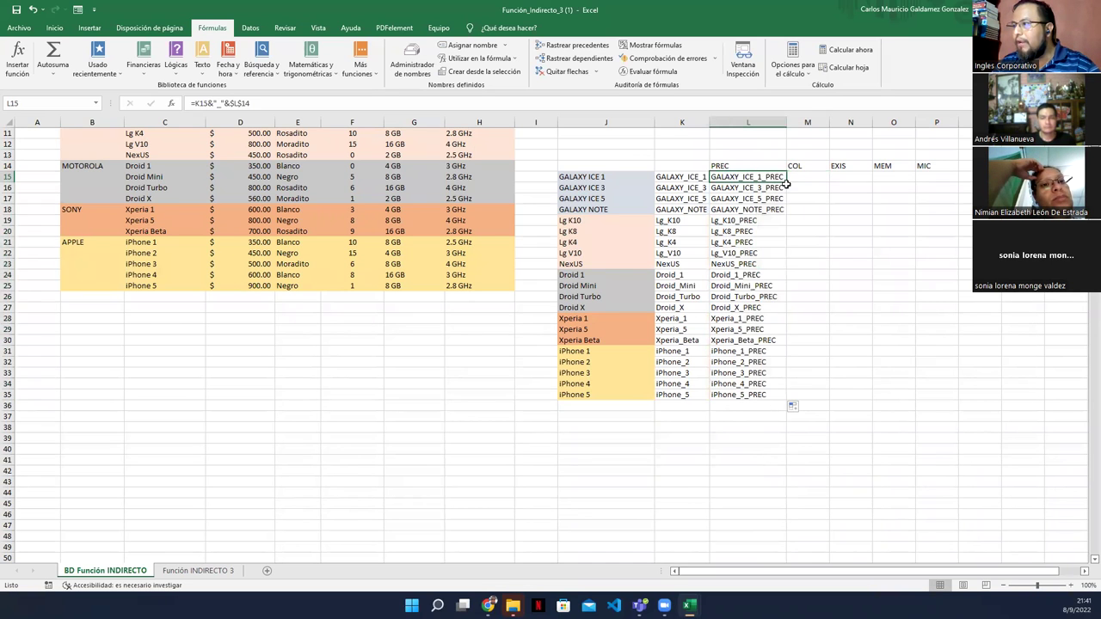
{"action": "left_click_drag", "start_coordinate": [784, 183], "coordinate": [817, 179]}
{"action": "double_click", "coordinate": [831, 129]}
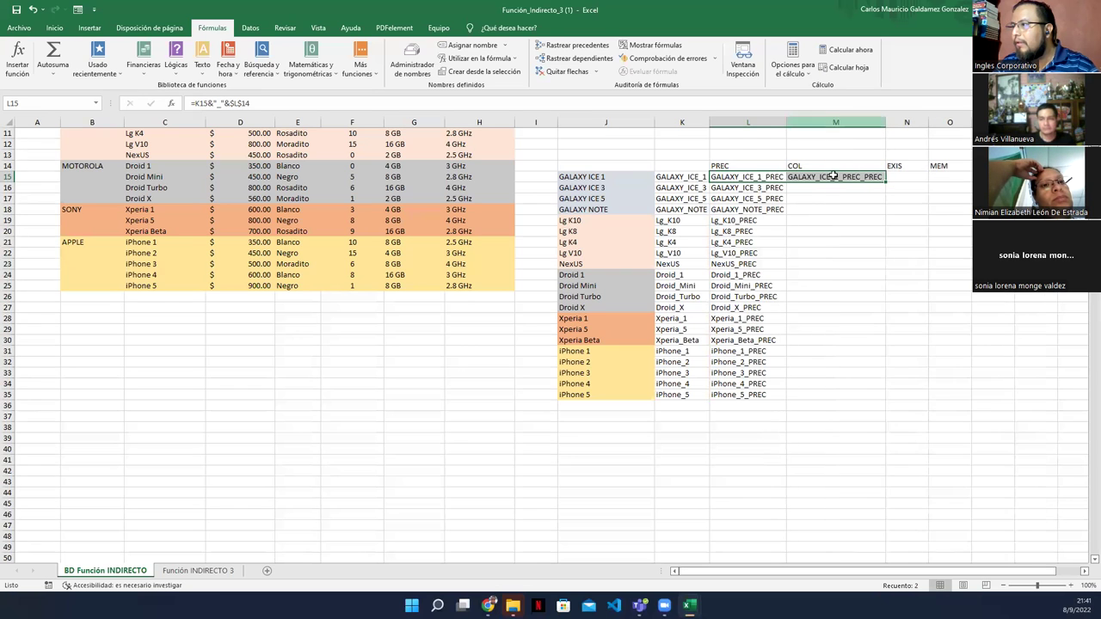
{"action": "left_click", "coordinate": [831, 178]}
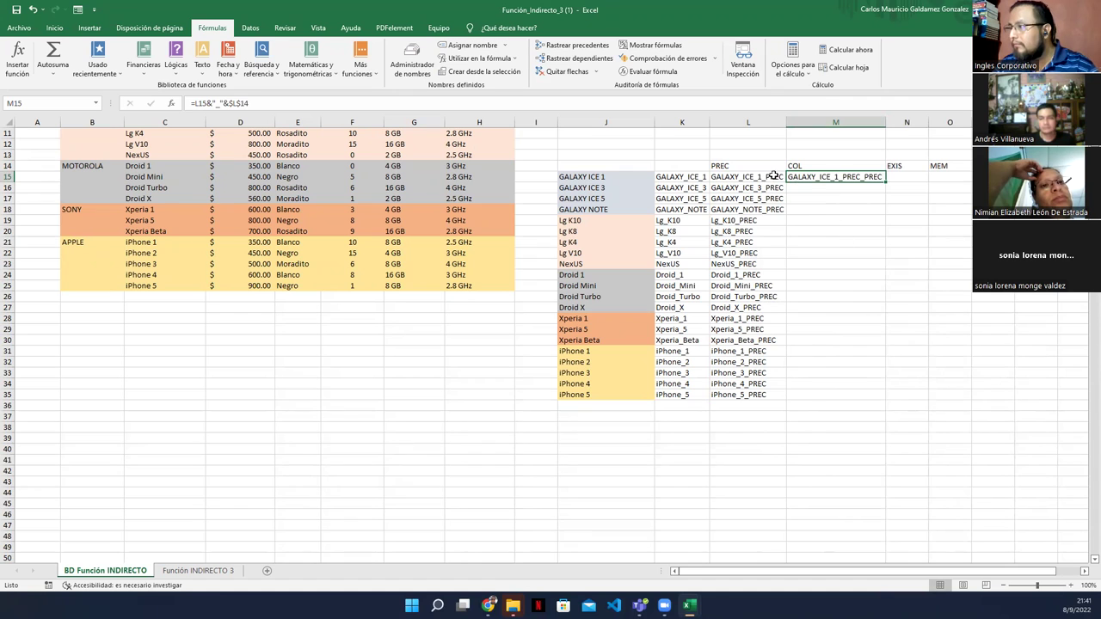
Step: Change the header reference in the M15 formula to $M$14
{"action": "double_click", "coordinate": [806, 181]}
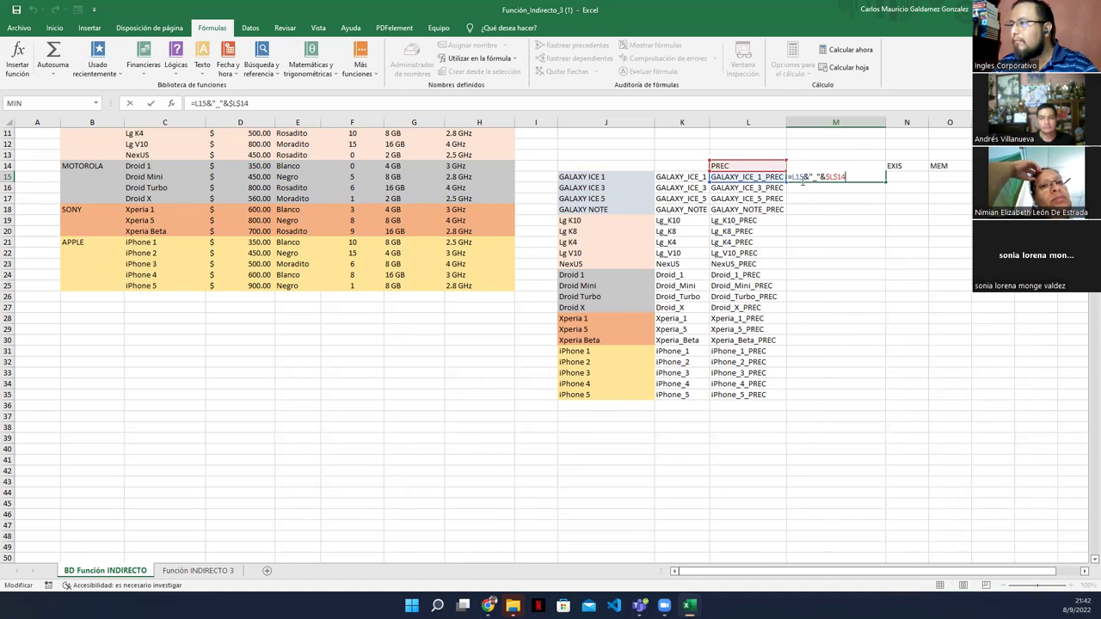
{"action": "left_click_drag", "start_coordinate": [771, 165], "coordinate": [809, 164]}
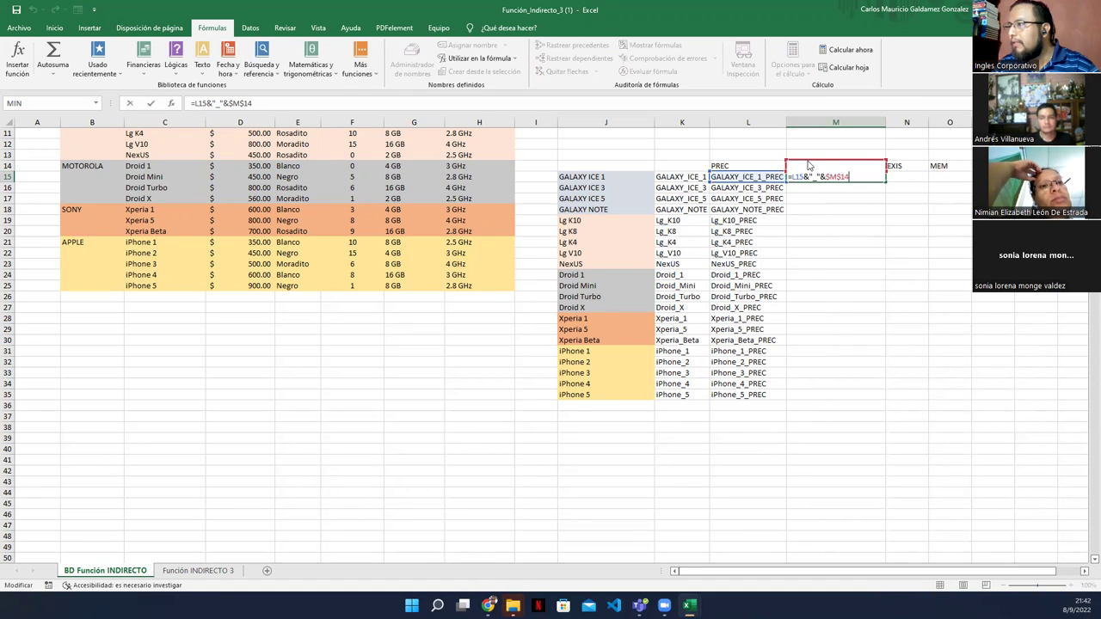
{"action": "key", "text": "ctrl+Return"}
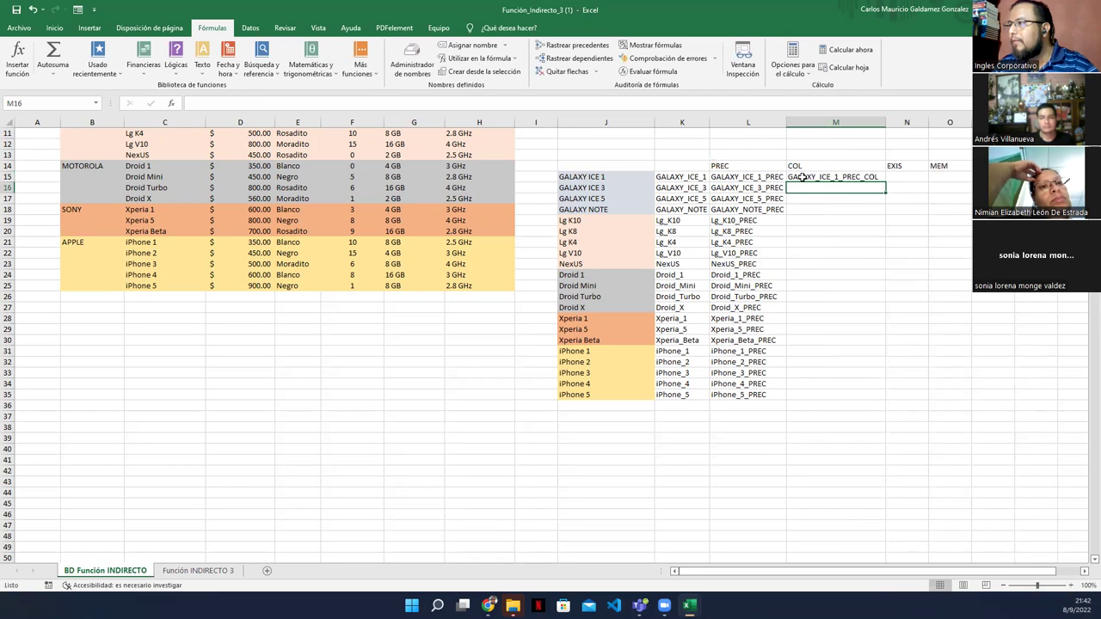
Step: Try to change the model reference in the M15 formula to J15
{"action": "double_click", "coordinate": [805, 176]}
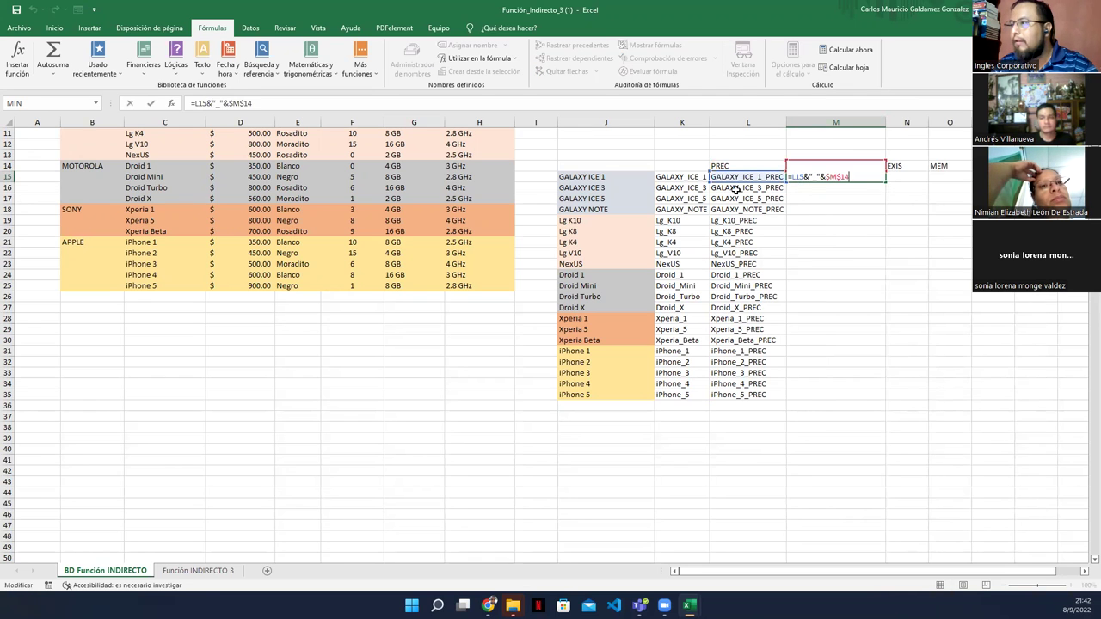
{"action": "left_click_drag", "start_coordinate": [738, 182], "coordinate": [631, 184]}
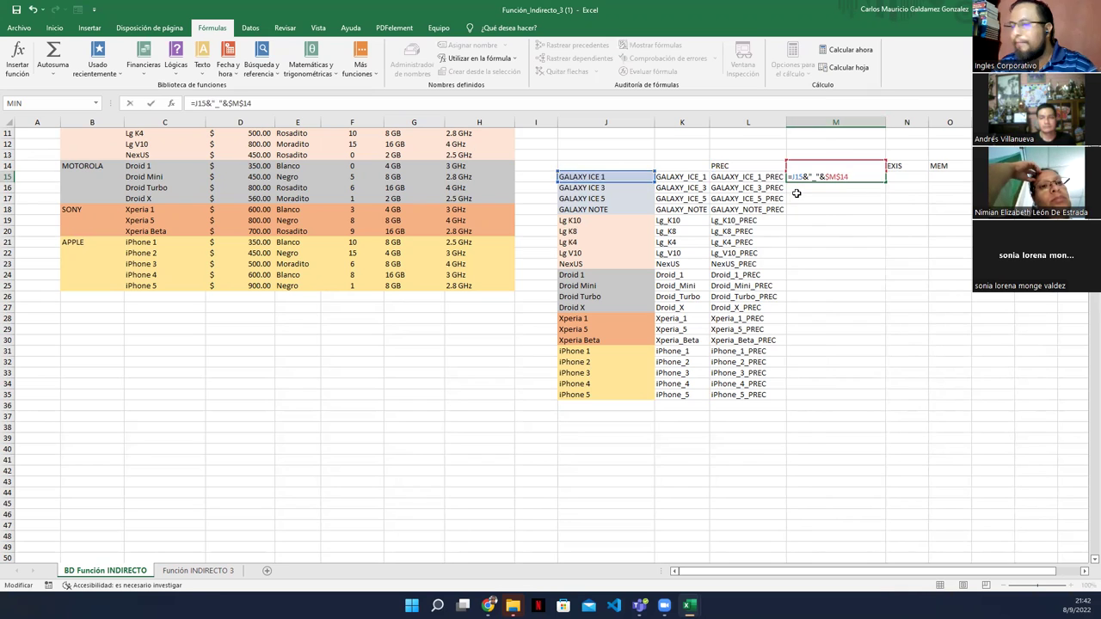
{"action": "key", "text": "Return"}
{"action": "left_click", "coordinate": [834, 177]}
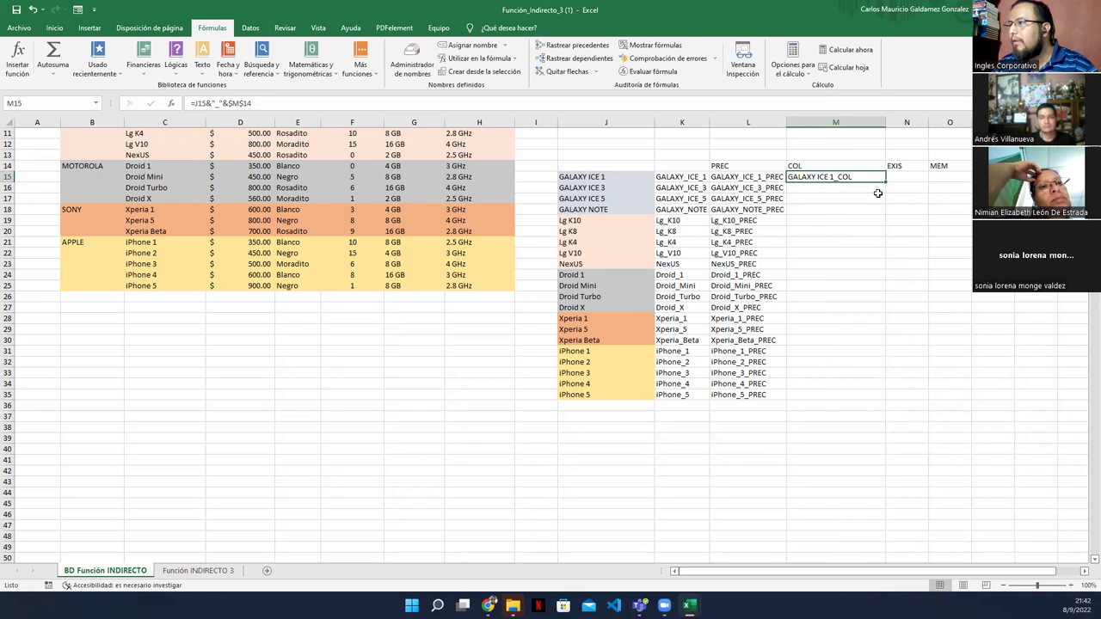
Step: Change the M15 formula to =K15&"_"&$M$14, fill it down to M35, and fit column M's width to its contents
{"action": "double_click", "coordinate": [809, 183]}
{"action": "left_click_drag", "start_coordinate": [656, 179], "coordinate": [679, 181]}
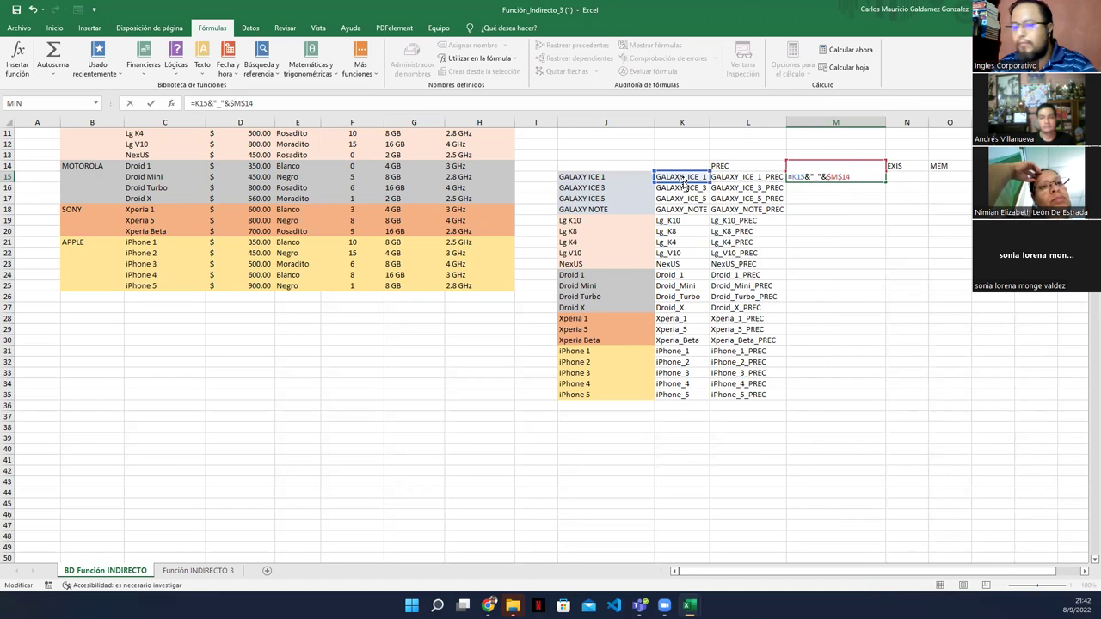
{"action": "key", "text": "ctrl+Return"}
{"action": "left_click_drag", "start_coordinate": [885, 182], "coordinate": [839, 399]}
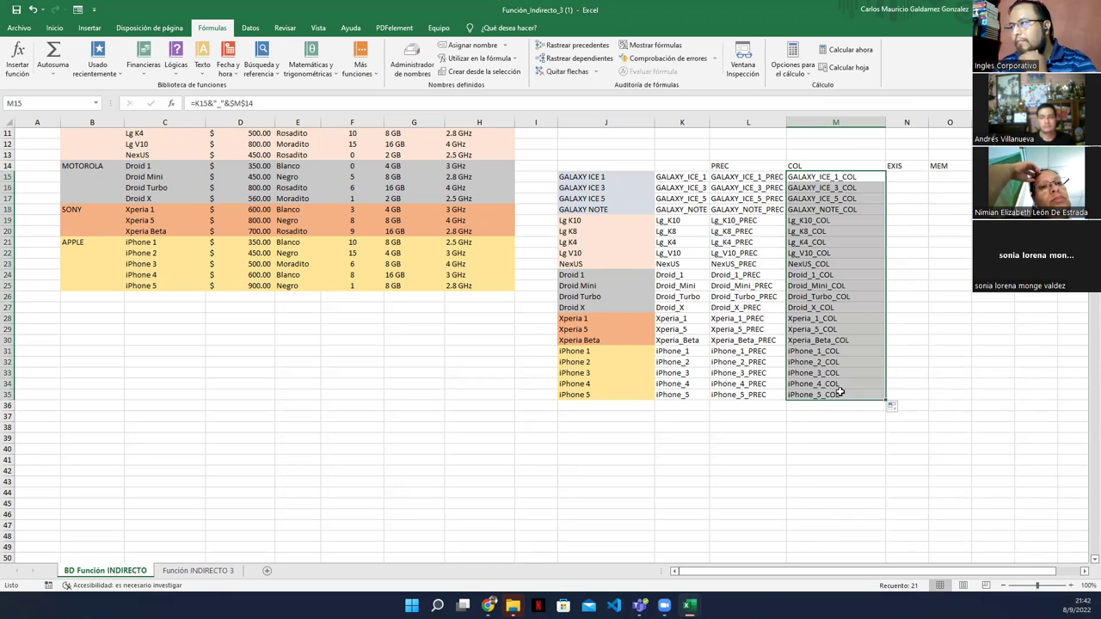
{"action": "left_click_drag", "start_coordinate": [885, 120], "coordinate": [884, 120]}
{"action": "double_click", "coordinate": [884, 121]}
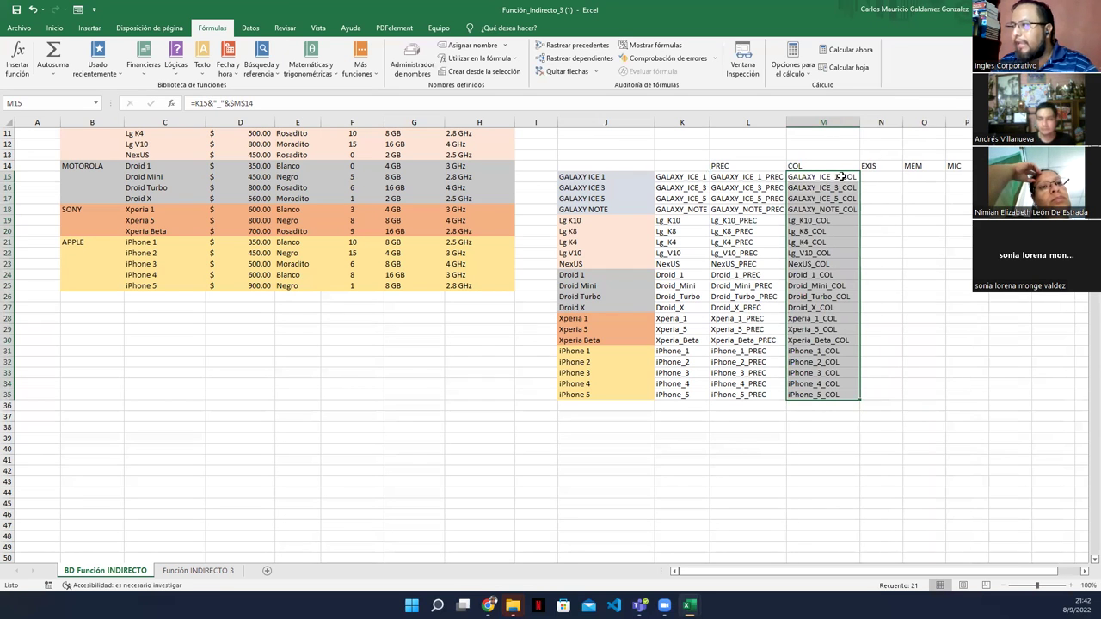
Step: Extend the M15 formula into N15 under EXIS and change it to =K15&"_"&$N$14
{"action": "left_click", "coordinate": [829, 179]}
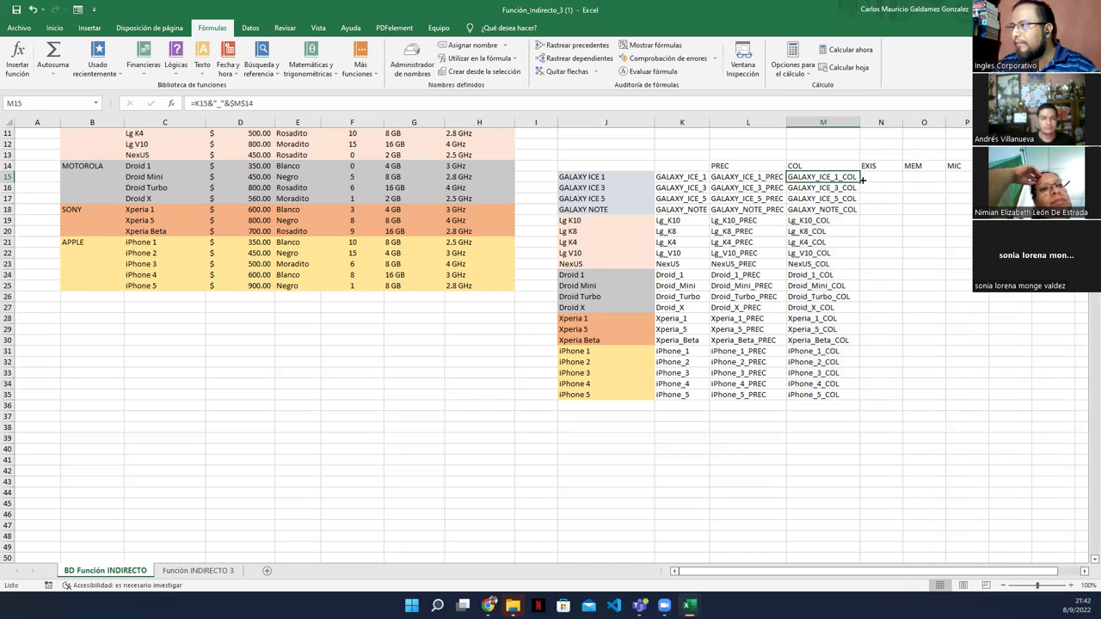
{"action": "left_click_drag", "start_coordinate": [859, 184], "coordinate": [878, 189]}
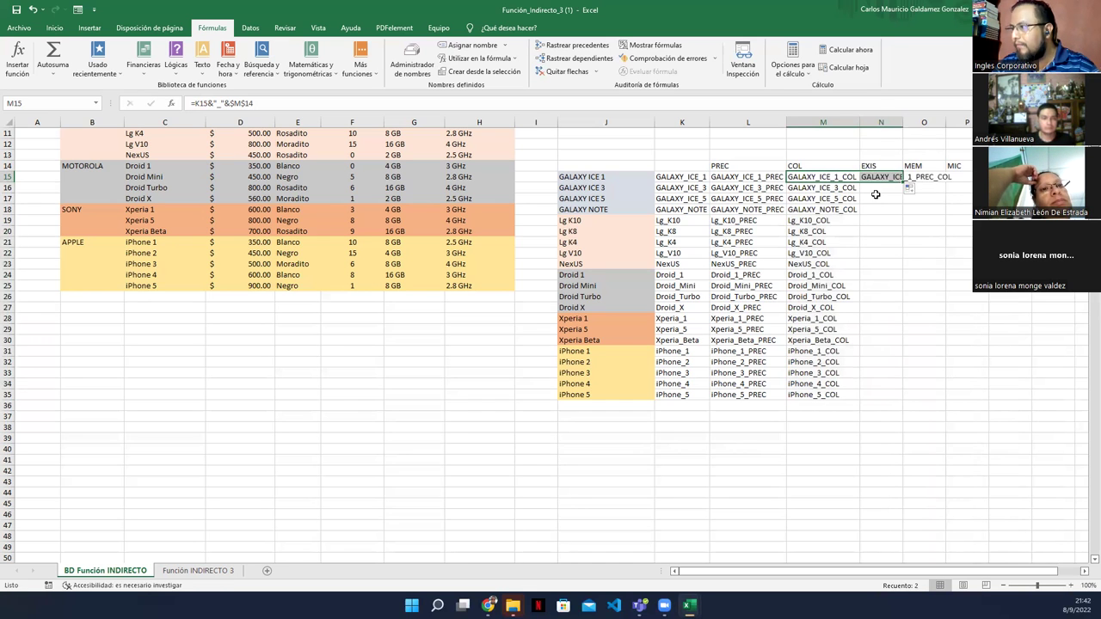
{"action": "left_click", "coordinate": [886, 177]}
{"action": "double_click", "coordinate": [886, 177]}
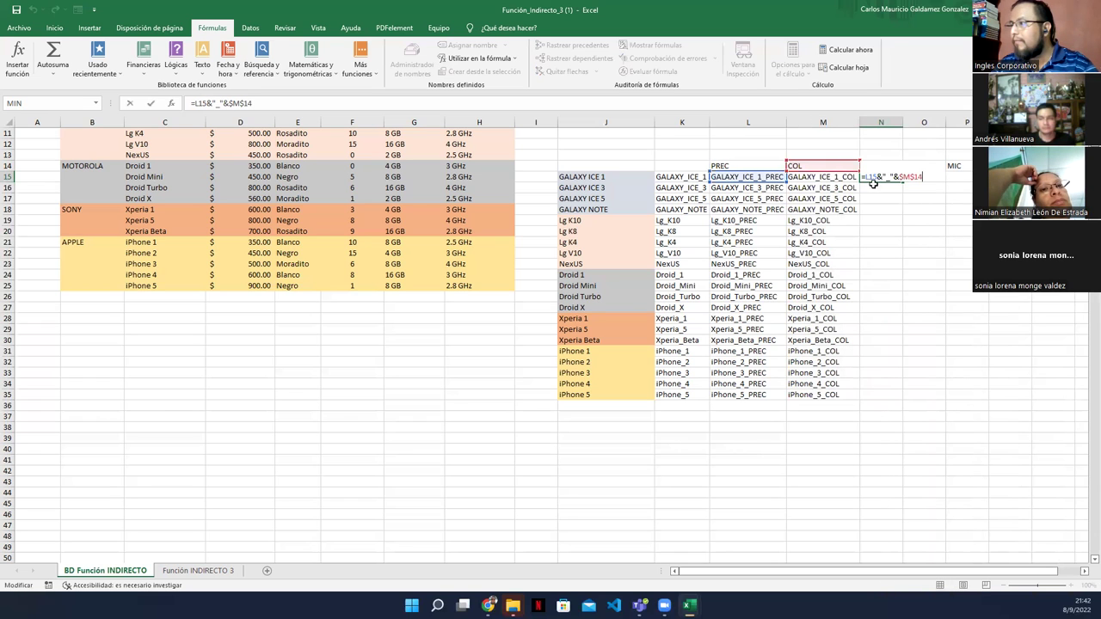
{"action": "left_click_drag", "start_coordinate": [749, 183], "coordinate": [704, 183]}
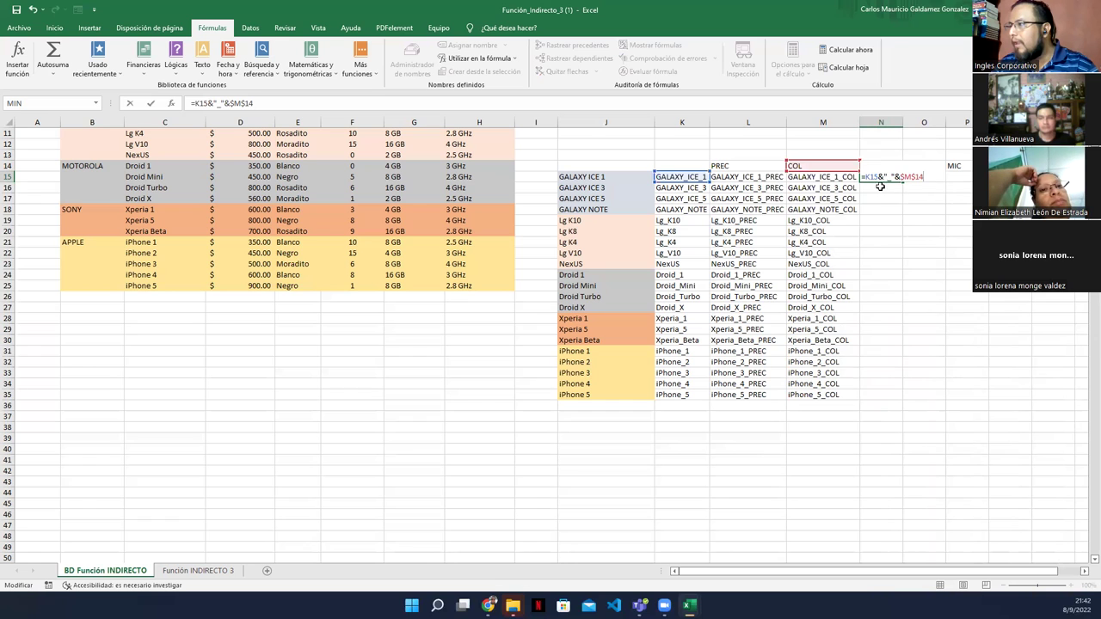
{"action": "left_click_drag", "start_coordinate": [829, 170], "coordinate": [871, 170]}
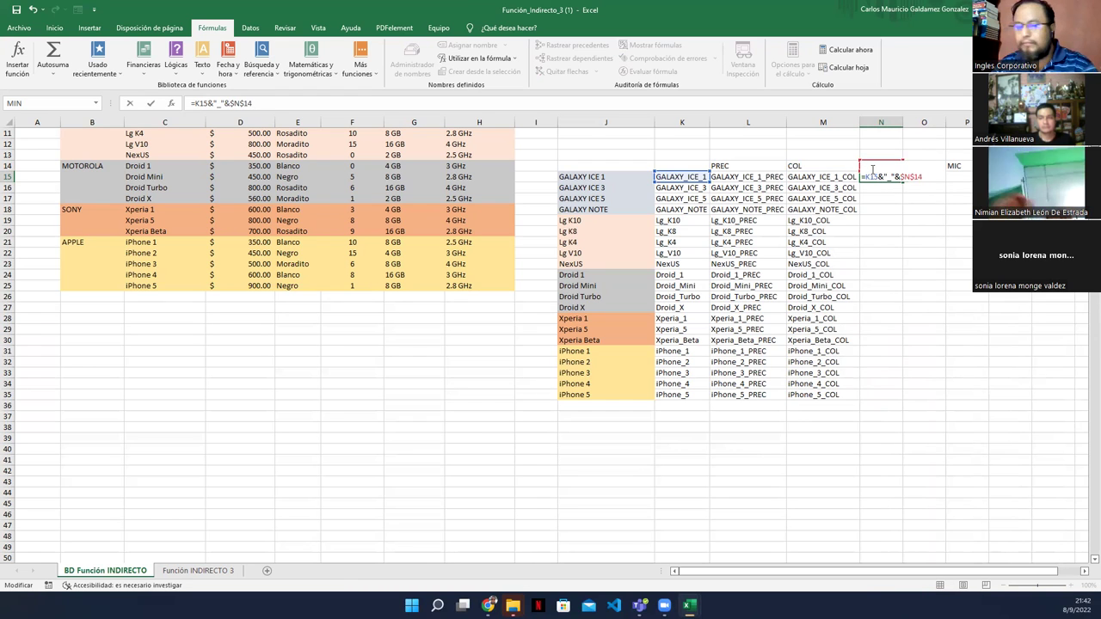
{"action": "key", "text": "Return"}
Step: Fit column N's width to its contents and fill the N15 formula down to N35
{"action": "double_click", "coordinate": [903, 122]}
{"action": "left_click", "coordinate": [919, 178]}
{"action": "left_click_drag", "start_coordinate": [935, 182], "coordinate": [875, 399]}
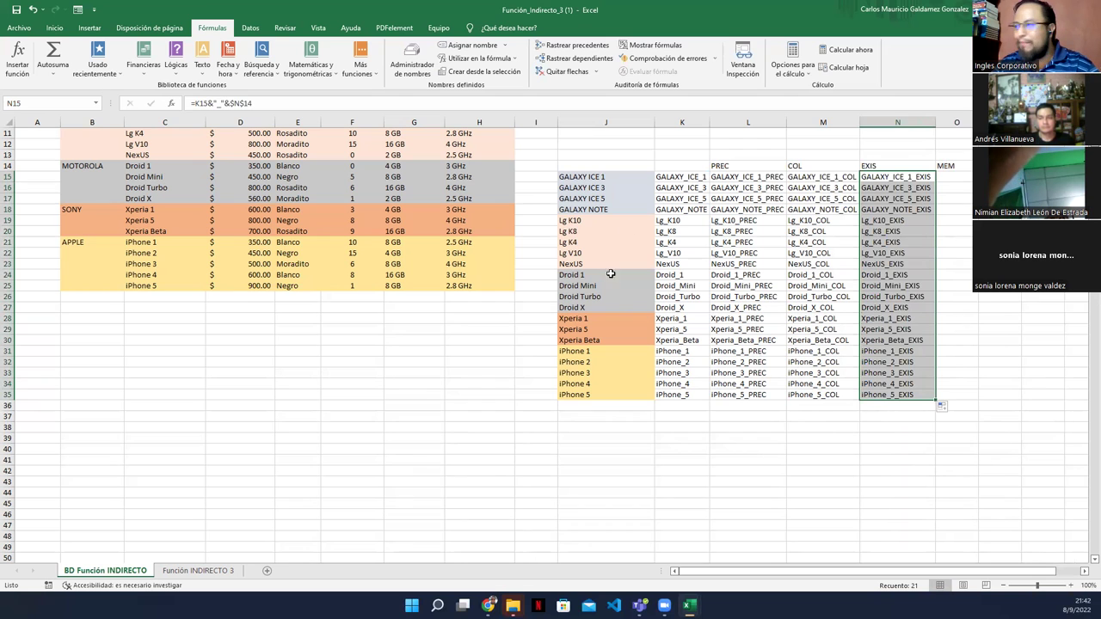
Step: Copy the L15 formula into O15 under the MEM heading
{"action": "left_click", "coordinate": [1084, 572]}
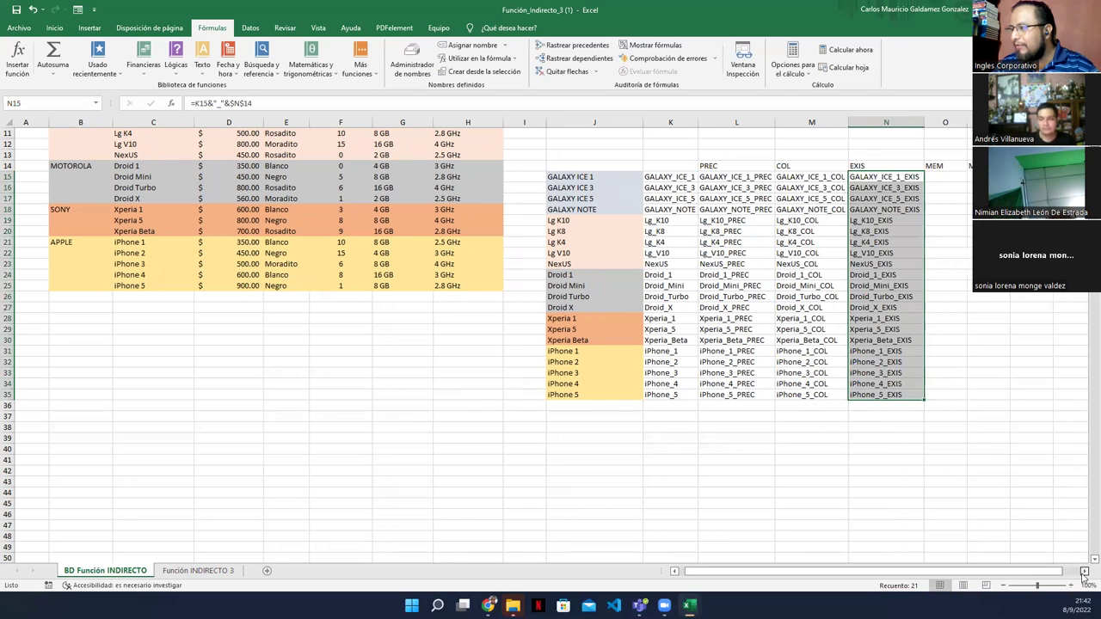
{"action": "left_click", "coordinate": [1084, 571]}
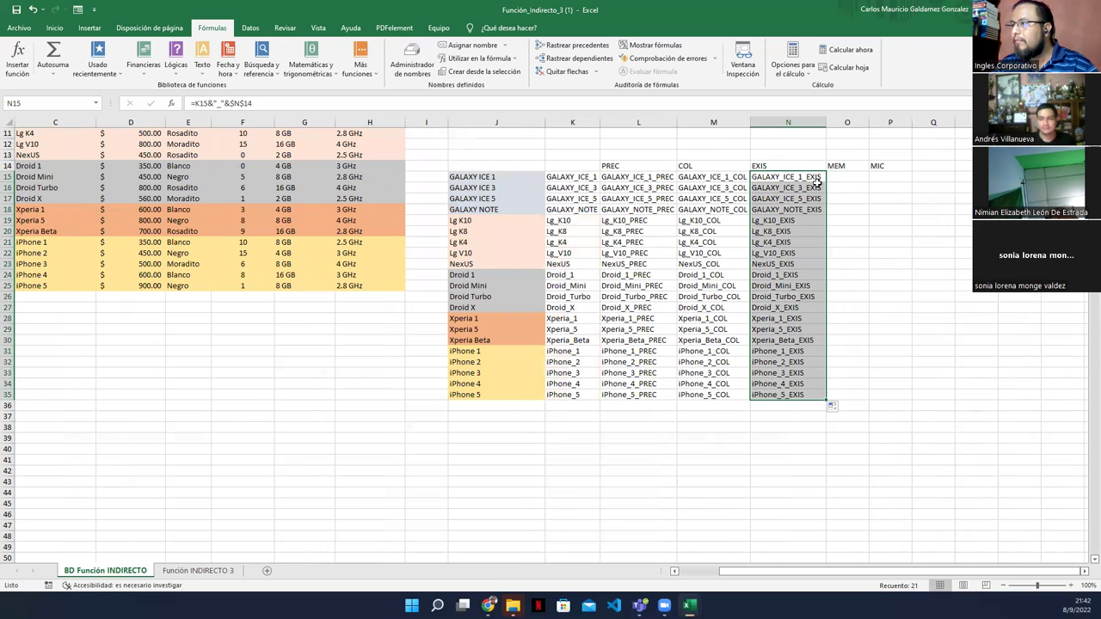
{"action": "left_click", "coordinate": [840, 176]}
{"action": "left_click", "coordinate": [630, 178]}
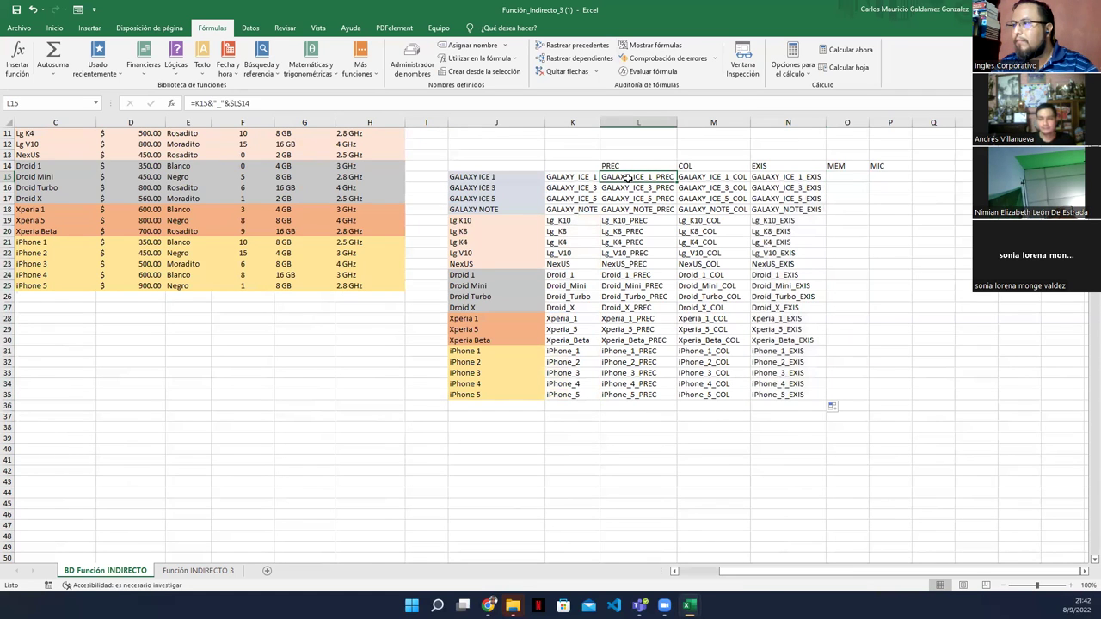
{"action": "key", "text": "ctrl+c"}
{"action": "left_click", "coordinate": [839, 179]}
{"action": "key", "text": "ctrl+v"}
Step: Change the O15 formula to =K15&"_"&$O$14
{"action": "double_click", "coordinate": [839, 179]}
{"action": "double_click", "coordinate": [839, 177]}
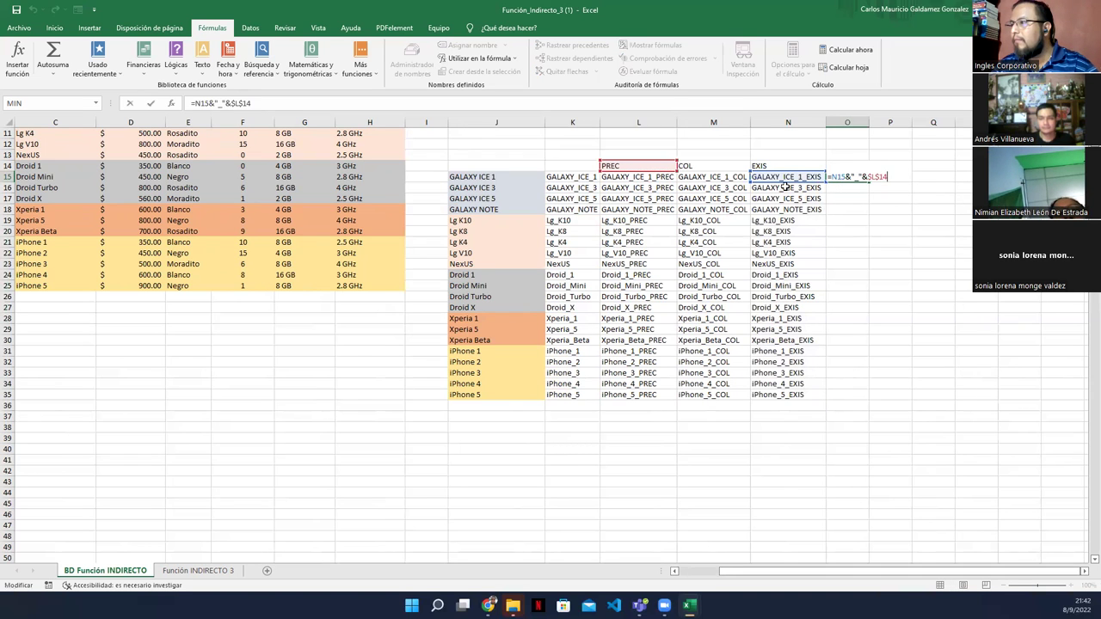
{"action": "left_click", "coordinate": [641, 179]}
{"action": "left_click", "coordinate": [572, 177]}
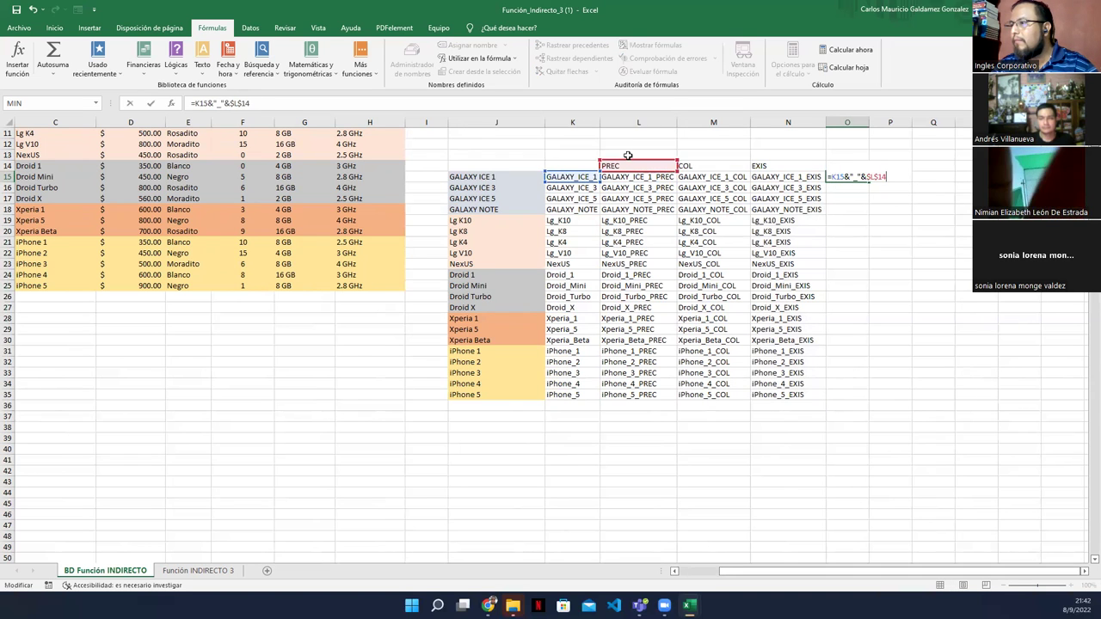
{"action": "left_click_drag", "start_coordinate": [630, 163], "coordinate": [832, 169]}
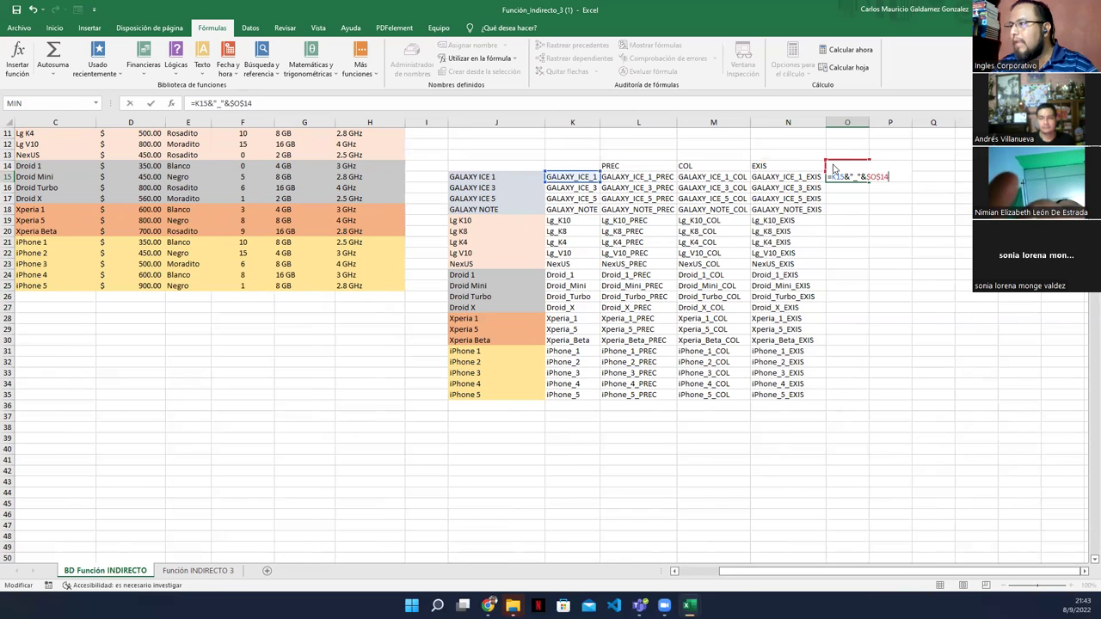
{"action": "key", "text": "Return"}
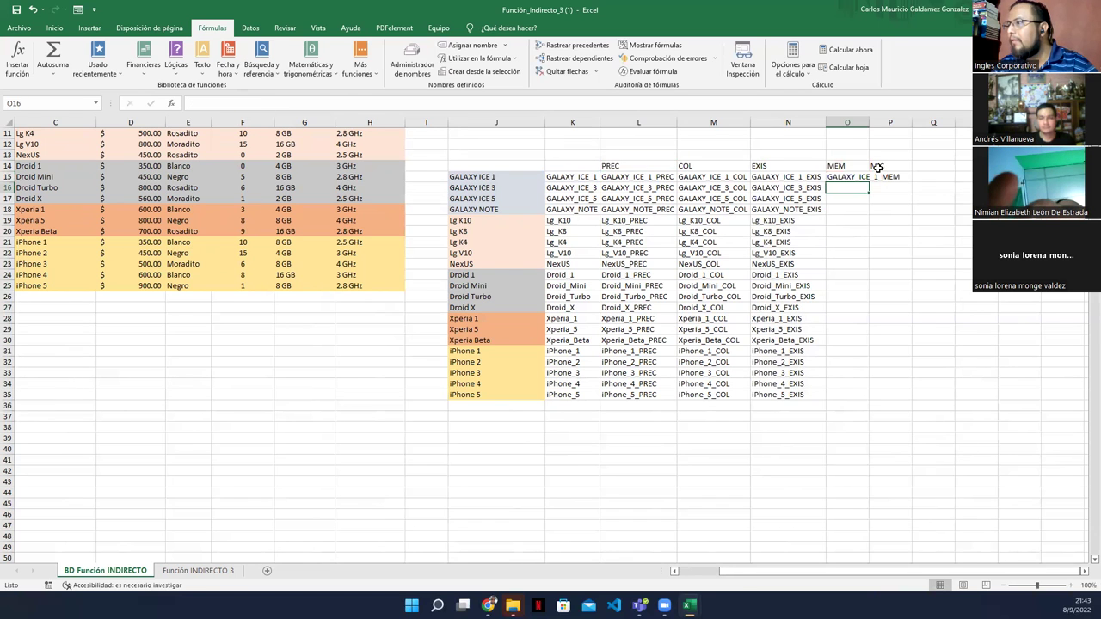
Step: Fit column O's width to its contents and fill the O15 formula down to O35
{"action": "double_click", "coordinate": [870, 122]}
{"action": "left_click", "coordinate": [899, 179]}
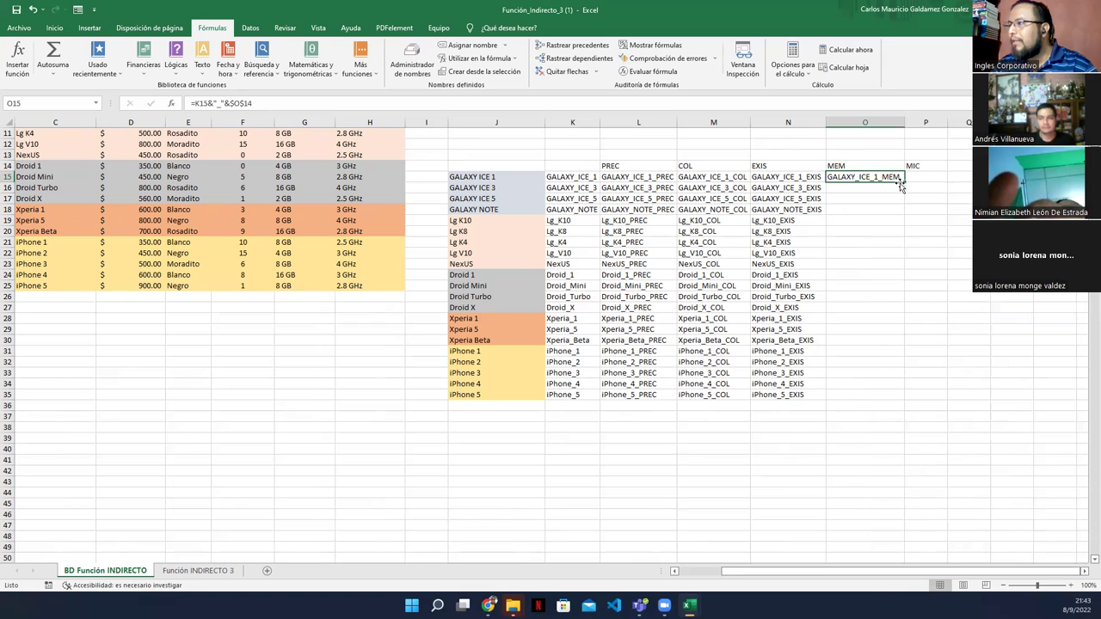
{"action": "left_click_drag", "start_coordinate": [903, 181], "coordinate": [865, 398]}
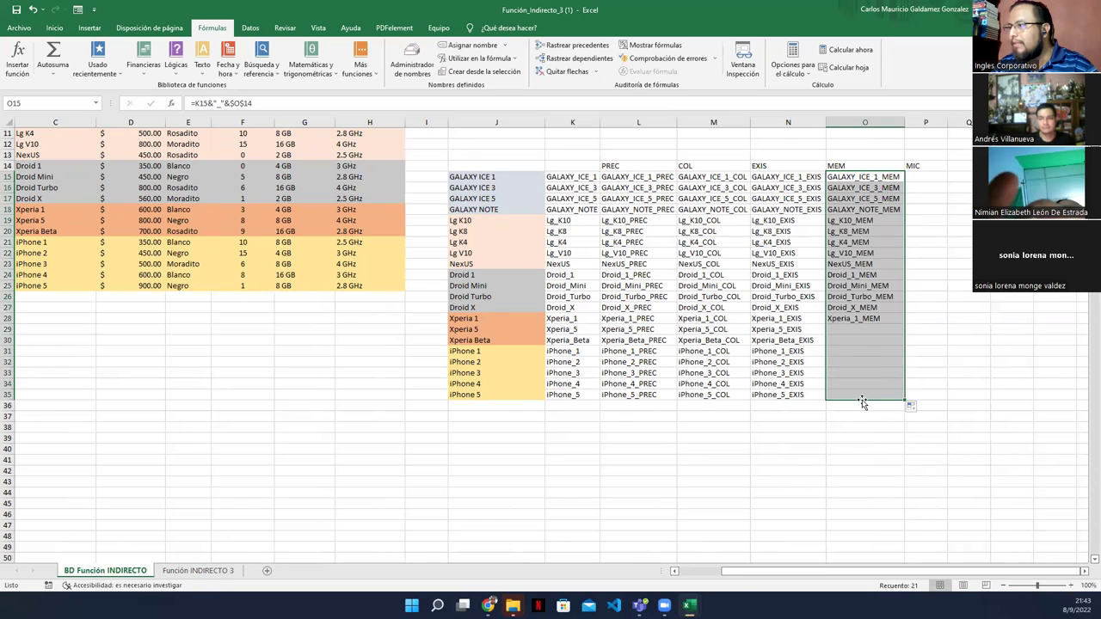
Step: Copy the O15 formula into P15 under MIC and fit column P's width to its contents
{"action": "left_click", "coordinate": [912, 174]}
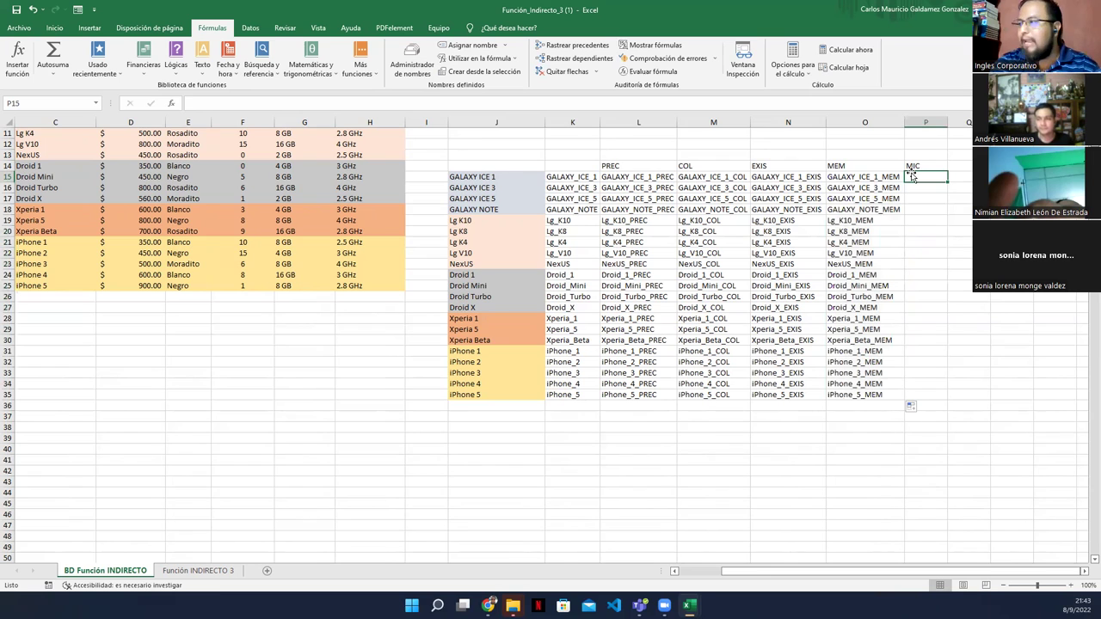
{"action": "left_click", "coordinate": [849, 176]}
{"action": "key", "text": "ctrl+c"}
{"action": "left_click", "coordinate": [925, 177]}
{"action": "key", "text": "ctrl+v"}
{"action": "double_click", "coordinate": [948, 121]}
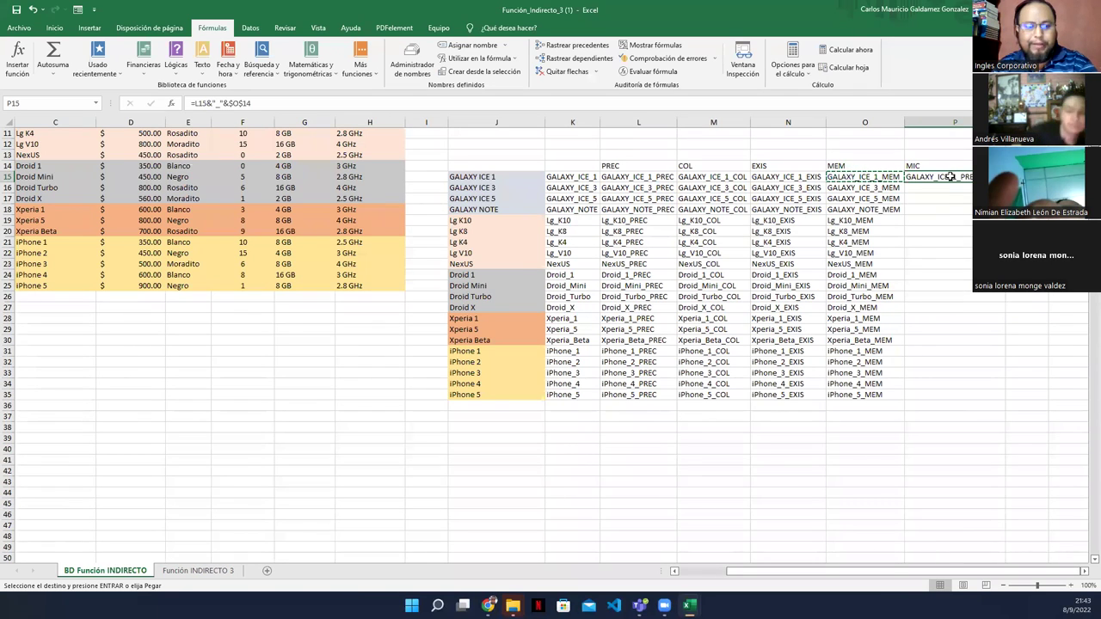
Step: Change the P15 formula to =K15&"_"&$P$14 and fill it down to P35
{"action": "key", "text": "F2"}
{"action": "left_click_drag", "start_coordinate": [845, 175], "coordinate": [925, 174]}
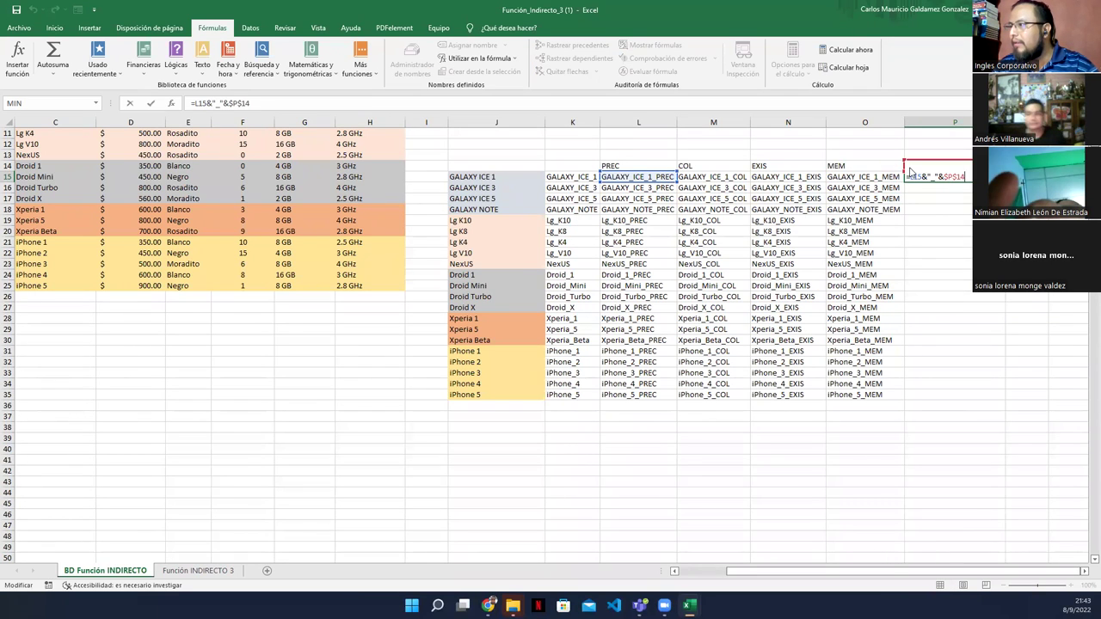
{"action": "left_click_drag", "start_coordinate": [641, 183], "coordinate": [566, 183]}
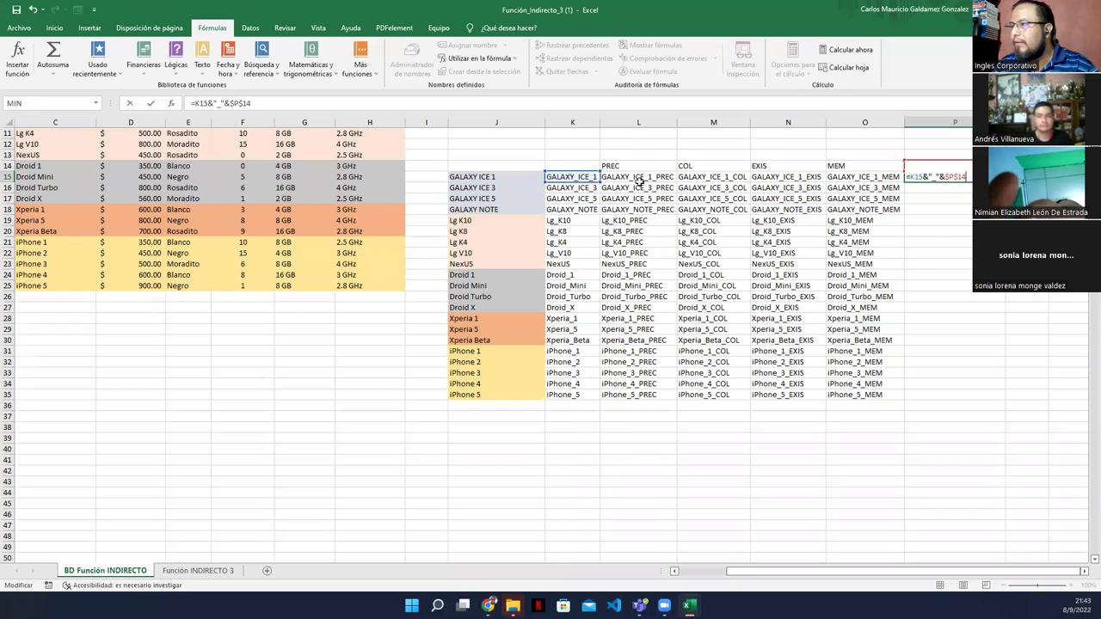
{"action": "left_click", "coordinate": [930, 165]}
{"action": "type", "text": "MIC"}
{"action": "key", "text": "Return"}
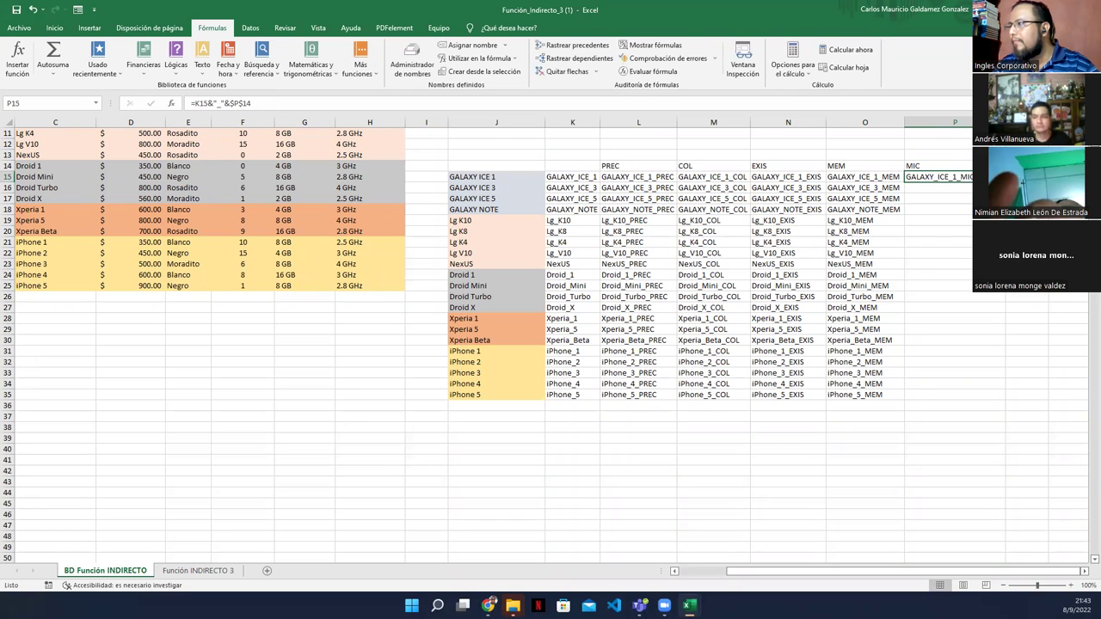
{"action": "left_click_drag", "start_coordinate": [1005, 182], "coordinate": [964, 403]}
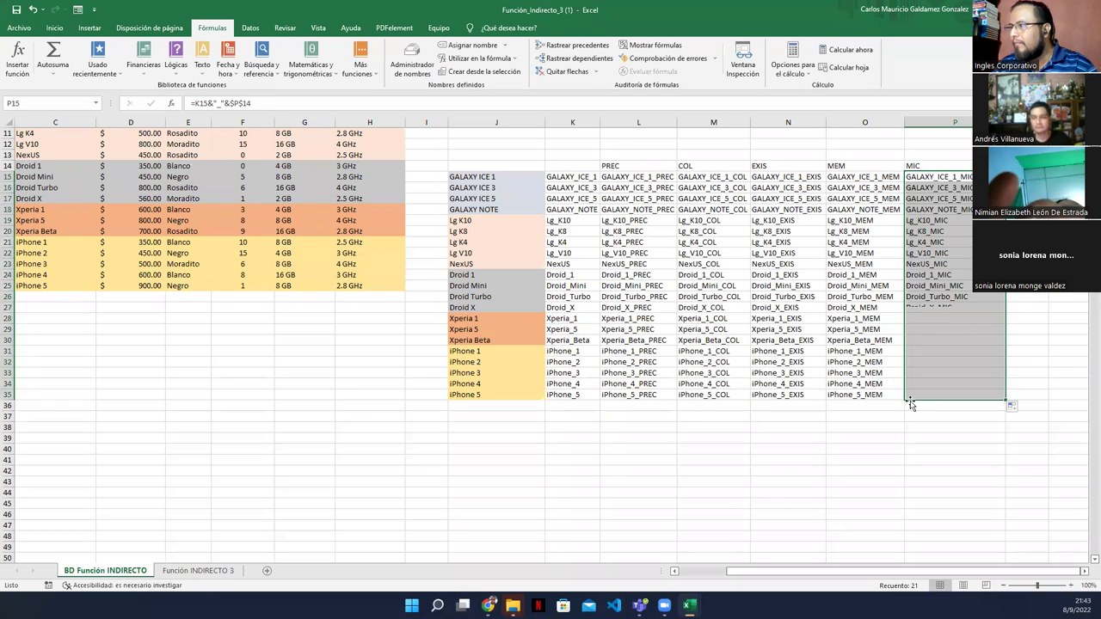
{"action": "left_click", "coordinate": [826, 359]}
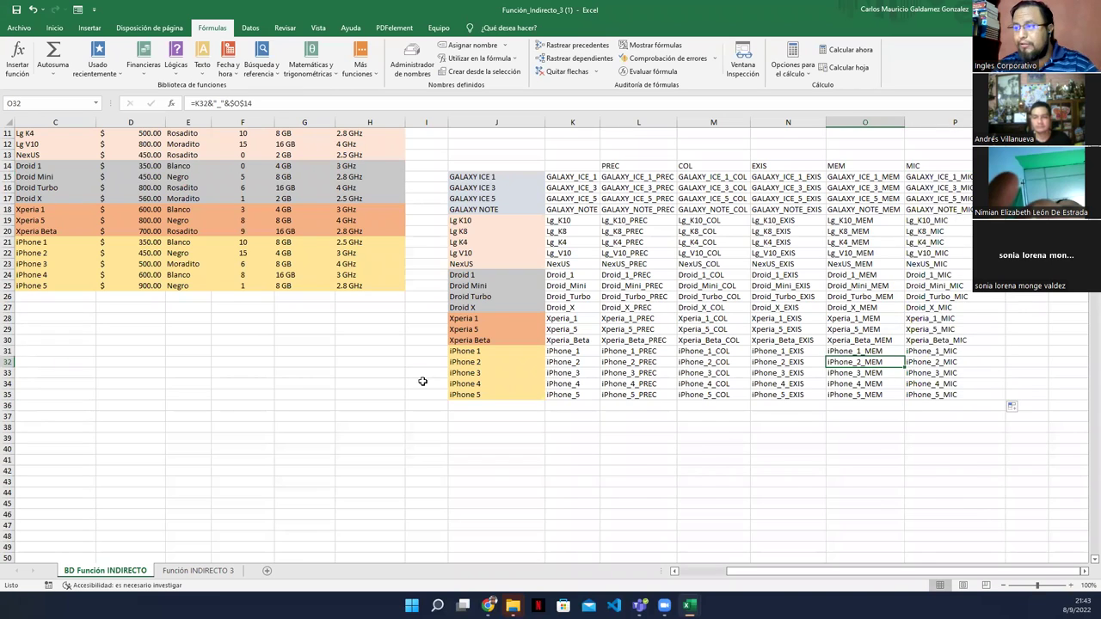
Step: Compare the Samsung price cells D5:D8 and the name assigned to D5 with the generated PREC names in column L
{"action": "scroll", "coordinate": [422, 381], "scroll_direction": "up", "scroll_amount": 3}
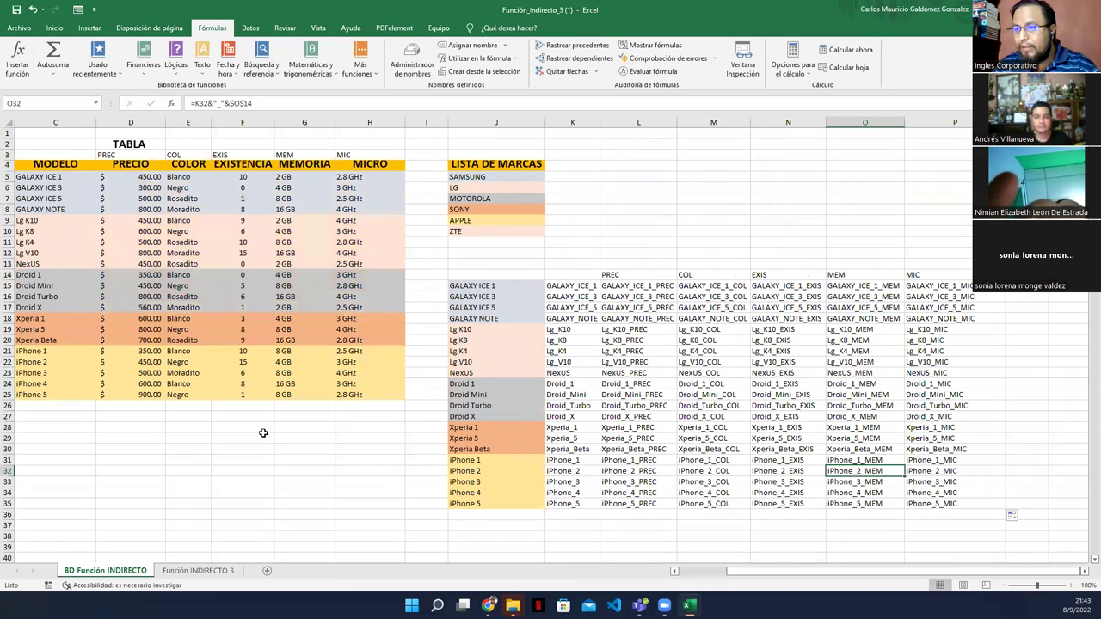
{"action": "scroll", "coordinate": [263, 433], "scroll_direction": "down", "scroll_amount": 1, "text": "ctrl"}
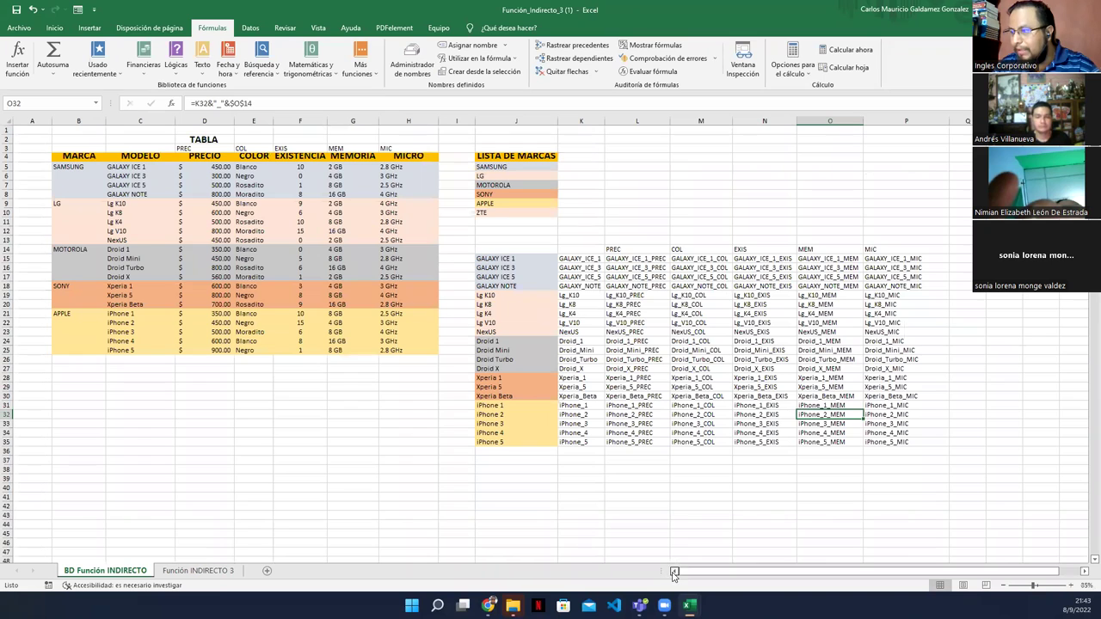
{"action": "left_click", "coordinate": [119, 169]}
{"action": "left_click", "coordinate": [191, 167]}
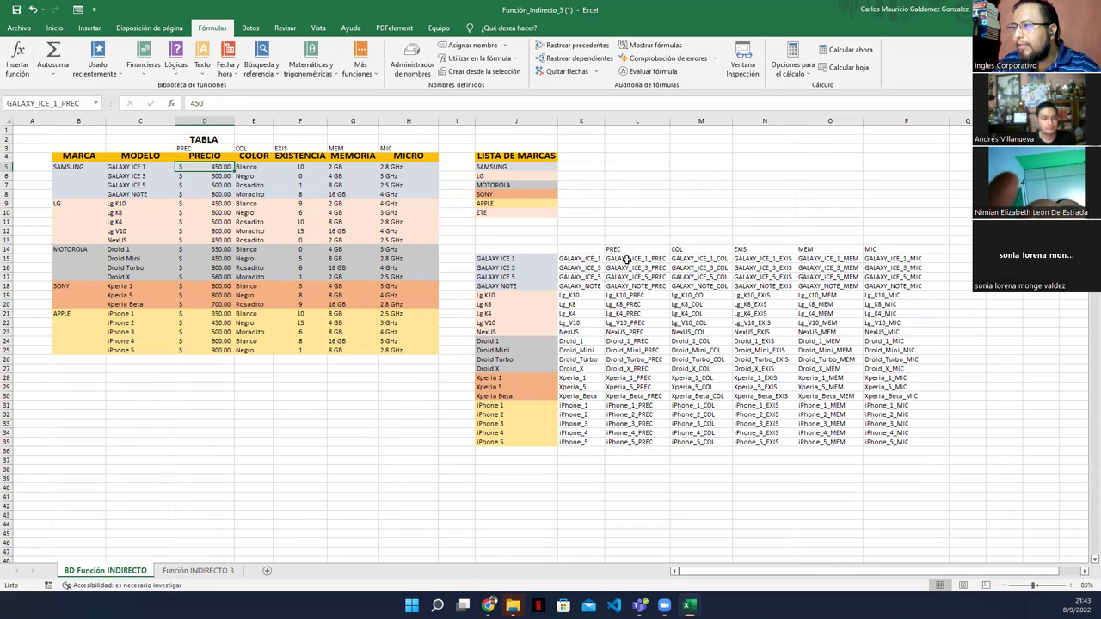
{"action": "left_click_drag", "start_coordinate": [629, 259], "coordinate": [636, 287]}
{"action": "left_click_drag", "start_coordinate": [193, 168], "coordinate": [194, 195]}
{"action": "left_click", "coordinate": [197, 167]}
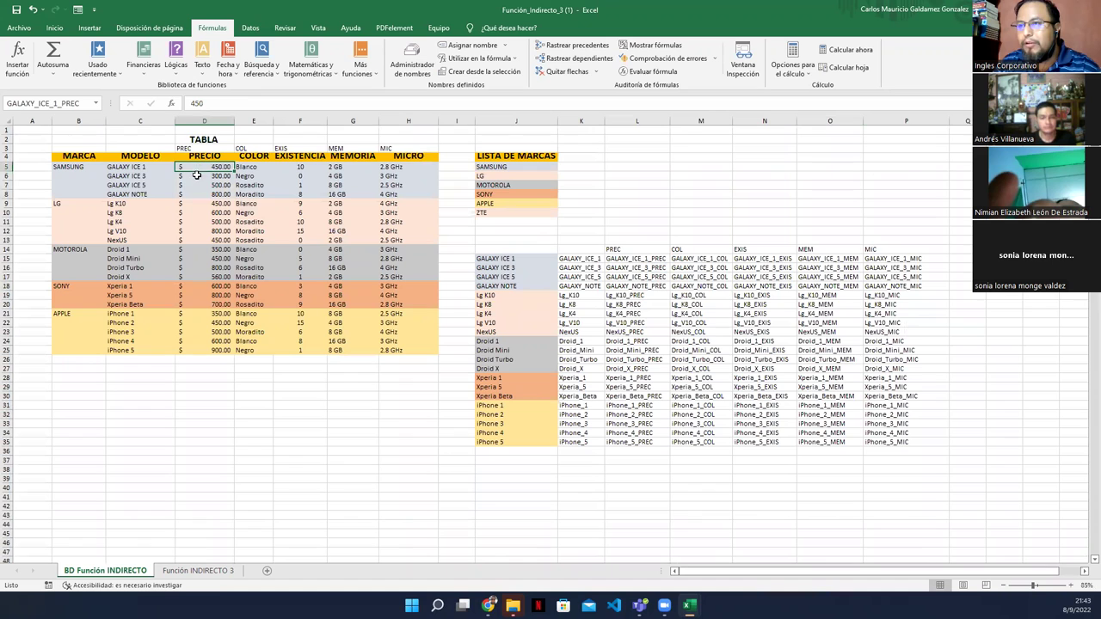
Step: Assign the name GALAXY_ICE_3_PREC from L16 to the GALAXY ICE 3 price cell D6
{"action": "left_click", "coordinate": [197, 178]}
{"action": "left_click", "coordinate": [641, 270]}
{"action": "key", "text": "ctrl+c"}
{"action": "left_click", "coordinate": [192, 177]}
{"action": "left_click", "coordinate": [52, 103]}
{"action": "key", "text": "ctrl+v"}
{"action": "key", "text": "Return"}
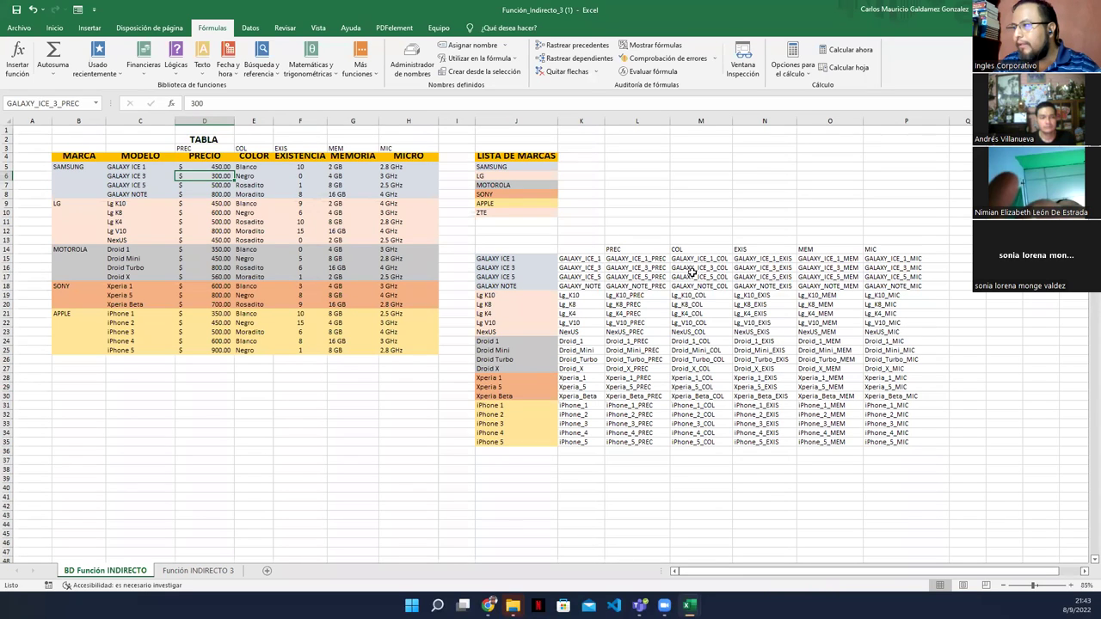
Step: Assign the name GALAXY_ICE_5_PREC from L17 to the GALAXY ICE 5 model cell C7
{"action": "left_click", "coordinate": [634, 277]}
{"action": "key", "text": "ctrl+c"}
{"action": "left_click", "coordinate": [143, 185]}
{"action": "key", "text": "ctrl+v"}
{"action": "key", "text": "Return"}
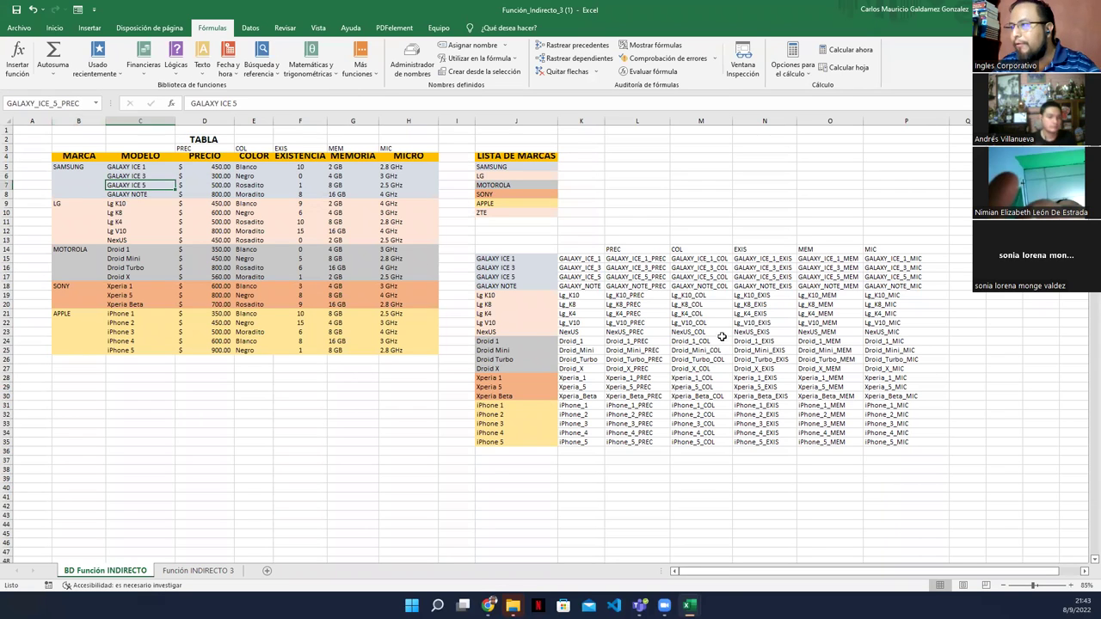
Step: Assign the name GALAXY_NOTE_PREC from L18 to model cell C8 and clear the Samsung PREC names in L15:L18
{"action": "left_click", "coordinate": [634, 286]}
{"action": "key", "text": "ctrl+c"}
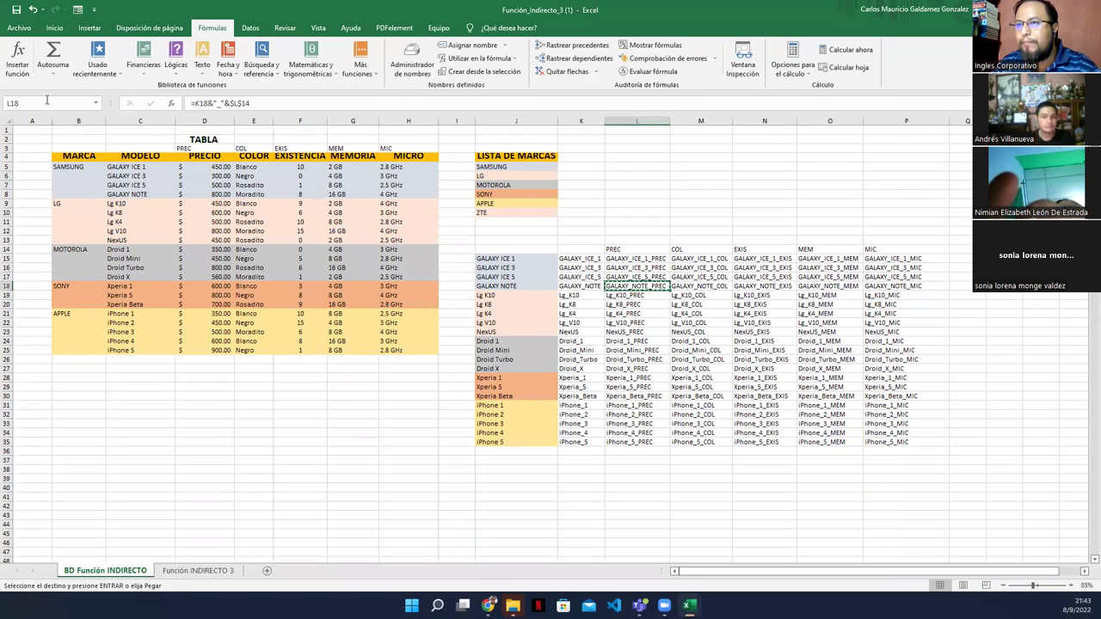
{"action": "left_click", "coordinate": [114, 195]}
{"action": "left_click", "coordinate": [46, 102]}
{"action": "key", "text": "ctrl+v"}
{"action": "key", "text": "Return"}
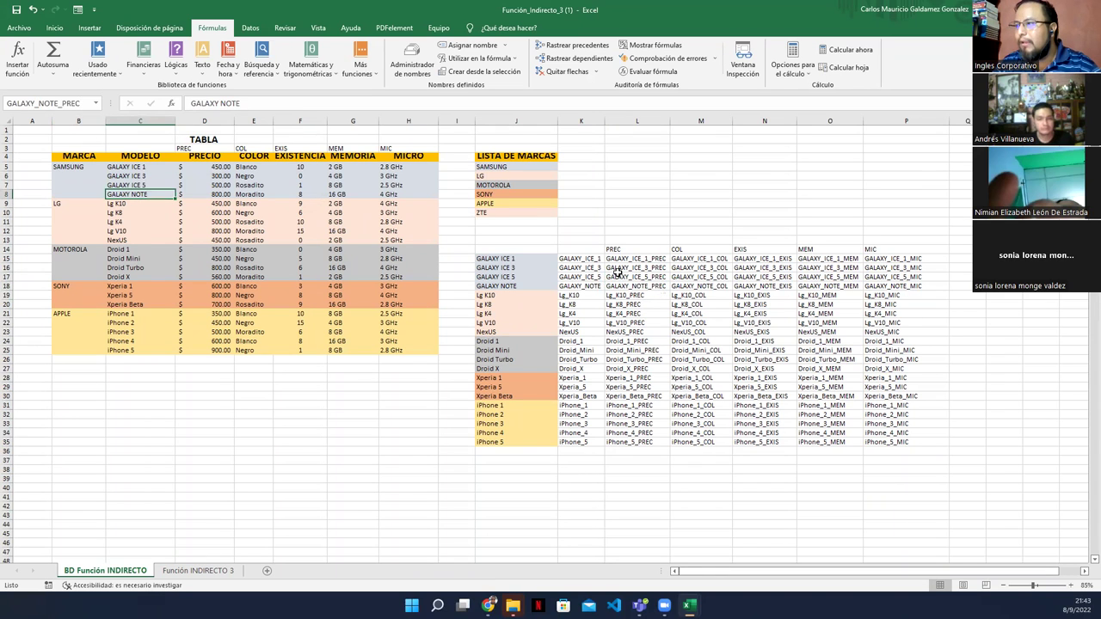
{"action": "left_click_drag", "start_coordinate": [619, 259], "coordinate": [618, 284]}
{"action": "key", "text": "Delete"}
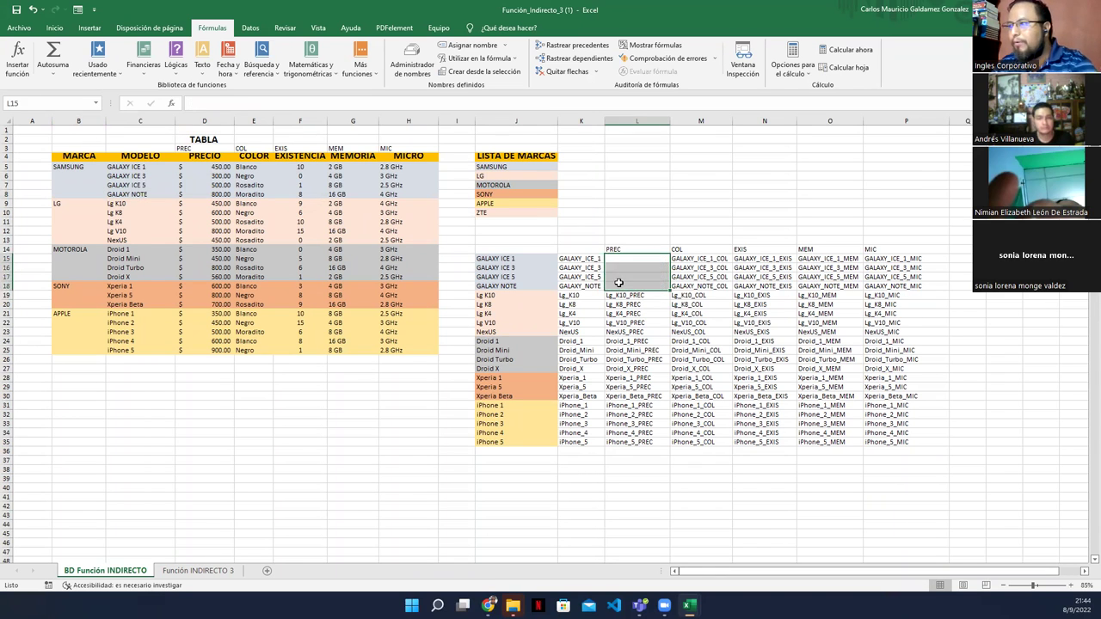
Step: Assign the name Lg_K10_PREC from L19 to the Lg K10 model cell C9
{"action": "left_click", "coordinate": [630, 295]}
{"action": "key", "text": "ctrl+c"}
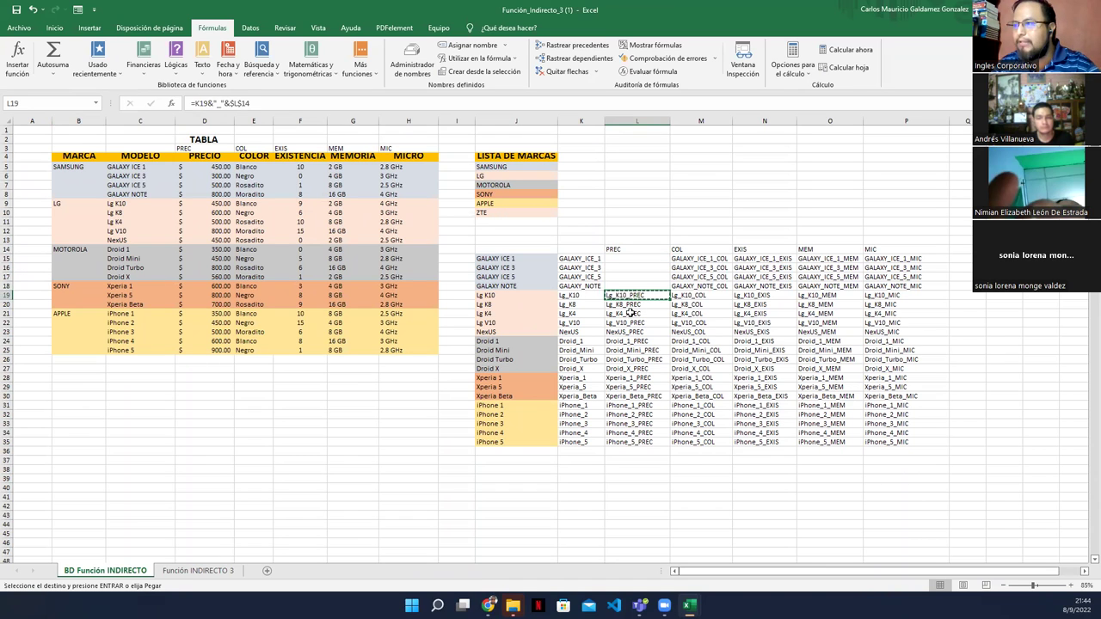
{"action": "left_click", "coordinate": [136, 204]}
{"action": "key", "text": "ctrl+v"}
{"action": "key", "text": "Return"}
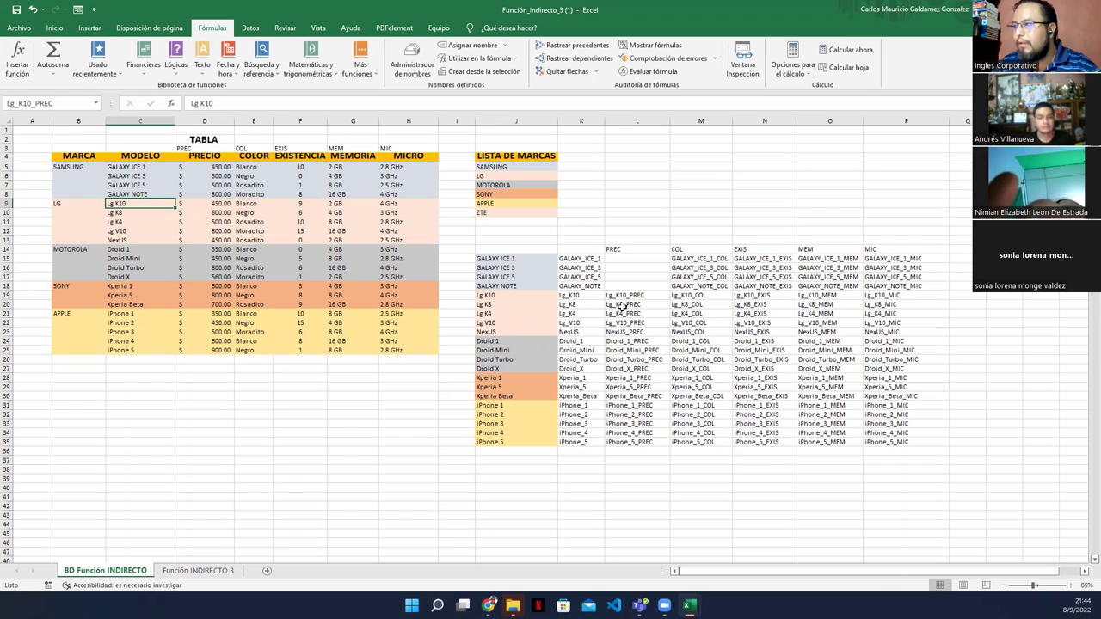
Step: Assign the name Lg_K8_PREC from L20 to the Lg K8 model cell C10
{"action": "left_click", "coordinate": [622, 305]}
{"action": "key", "text": "ctrl+c"}
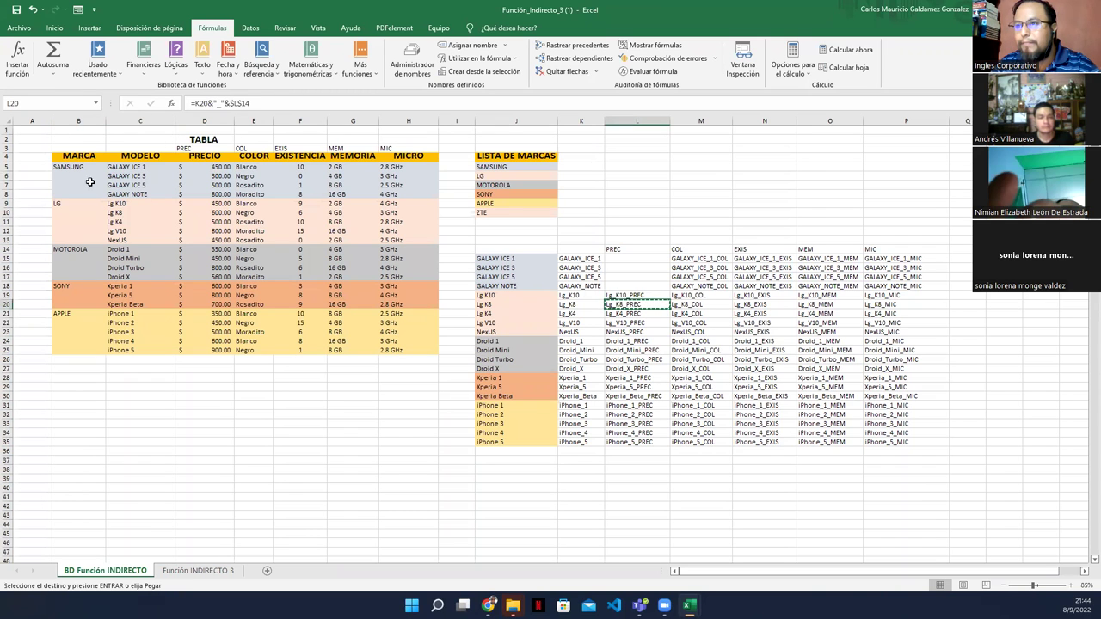
{"action": "left_click", "coordinate": [129, 213]}
{"action": "left_click", "coordinate": [54, 103]}
{"action": "key", "text": "ctrl+v"}
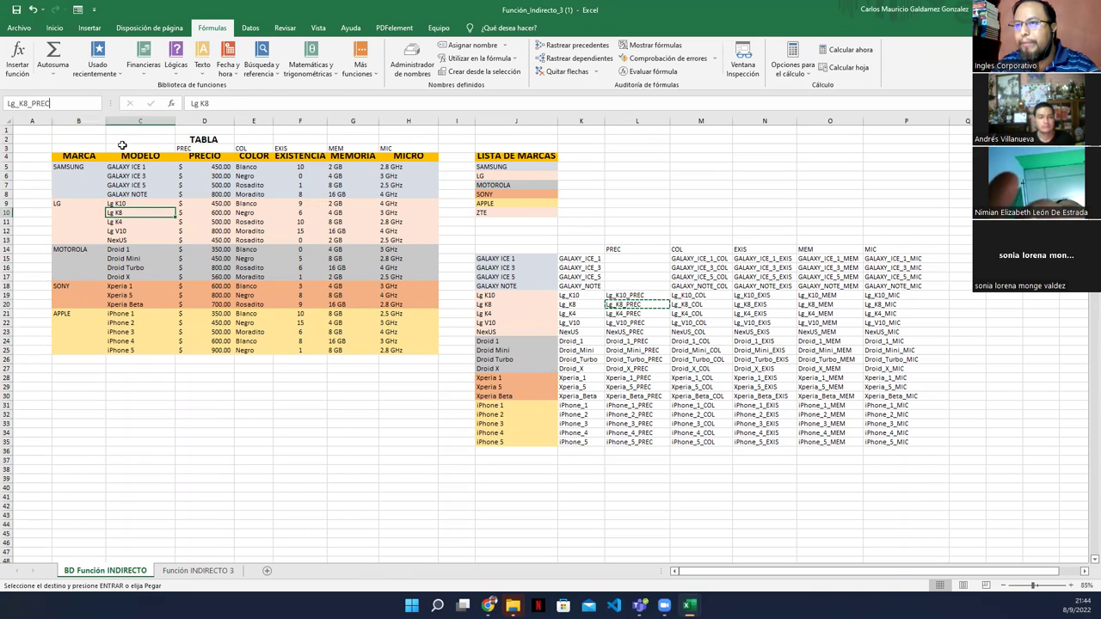
{"action": "key", "text": "Return"}
Step: Assign the name Lg_K4_PREC from L21 to the Lg K4 model cell C11
{"action": "left_click", "coordinate": [633, 314]}
{"action": "key", "text": "ctrl+c"}
{"action": "left_click", "coordinate": [25, 101]}
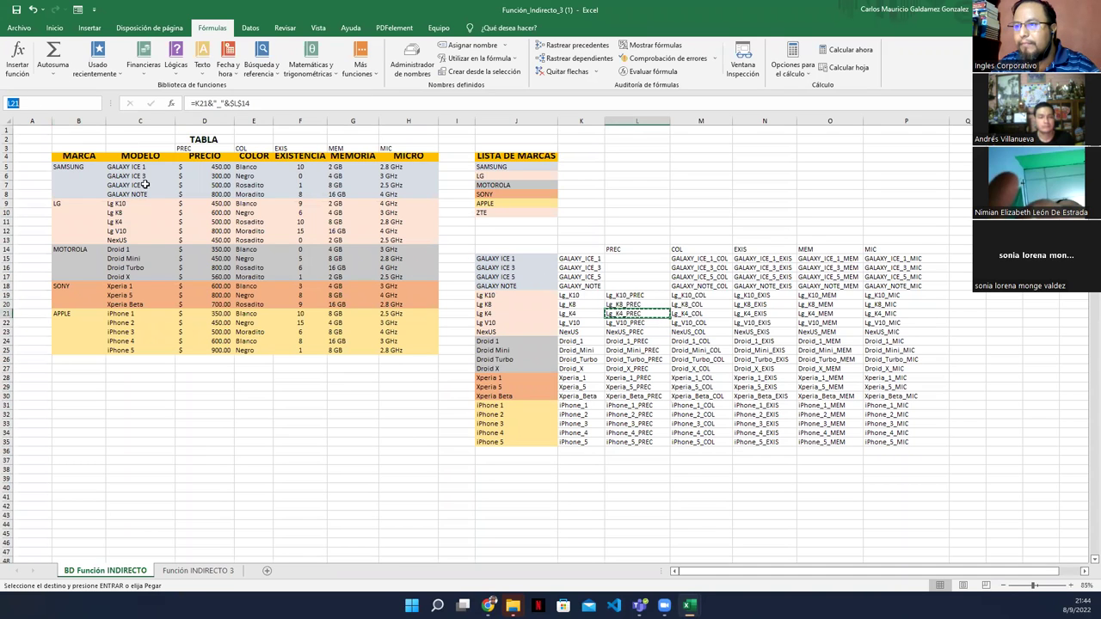
{"action": "left_click", "coordinate": [123, 220]}
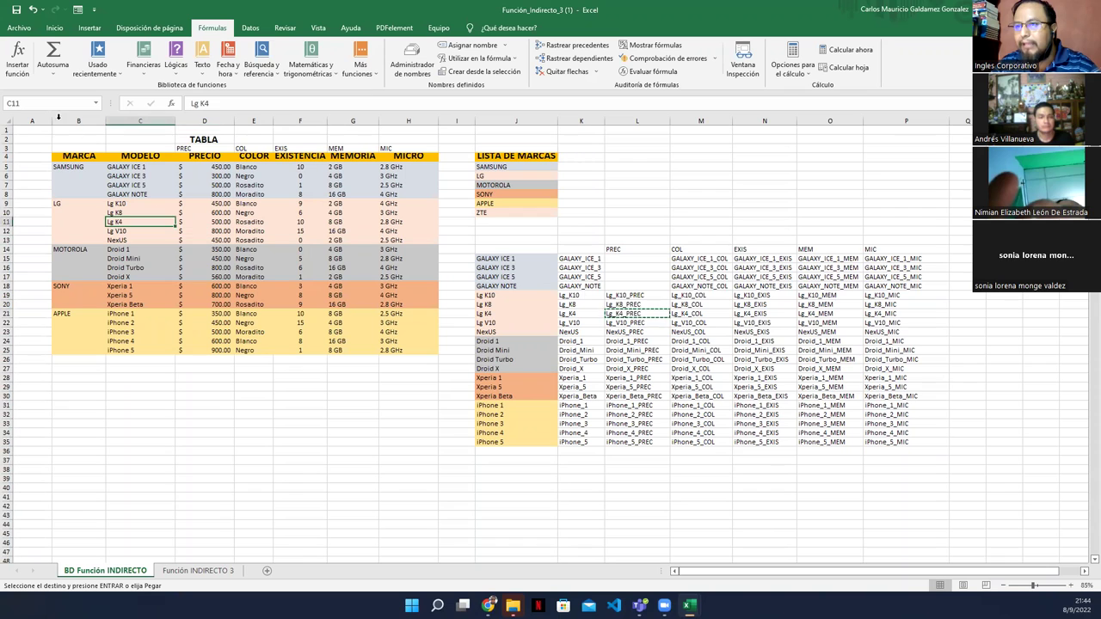
{"action": "key", "text": "ctrl+v"}
{"action": "key", "text": "Return"}
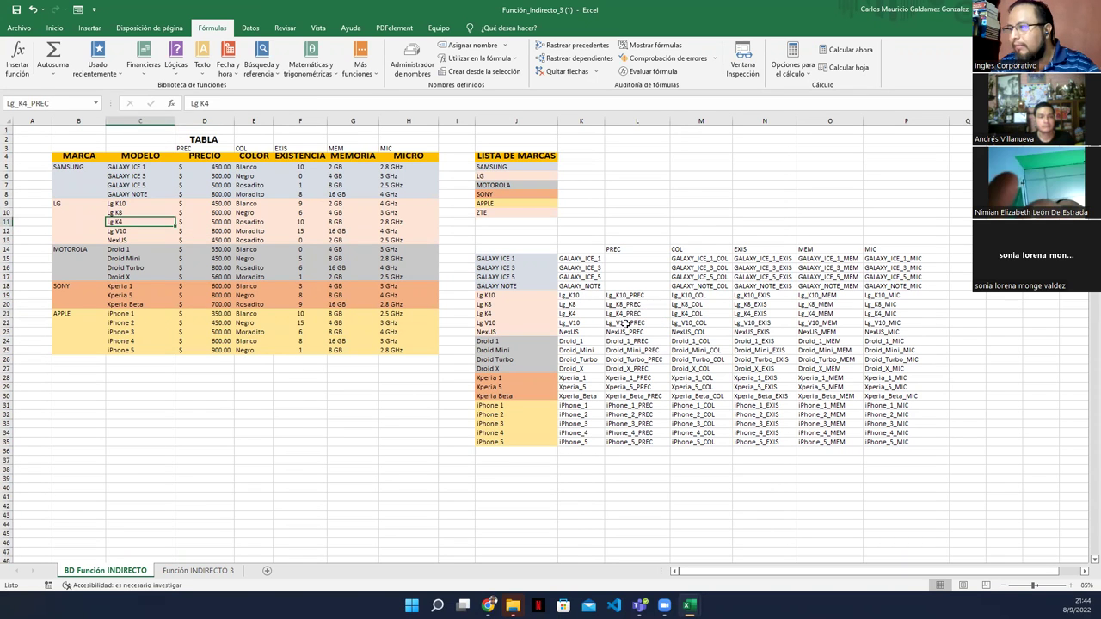
Step: Assign the name Lg_V10_PREC from L22 to the Lg V10 model cell C12
{"action": "left_click", "coordinate": [627, 323]}
{"action": "key", "text": "ctrl+c"}
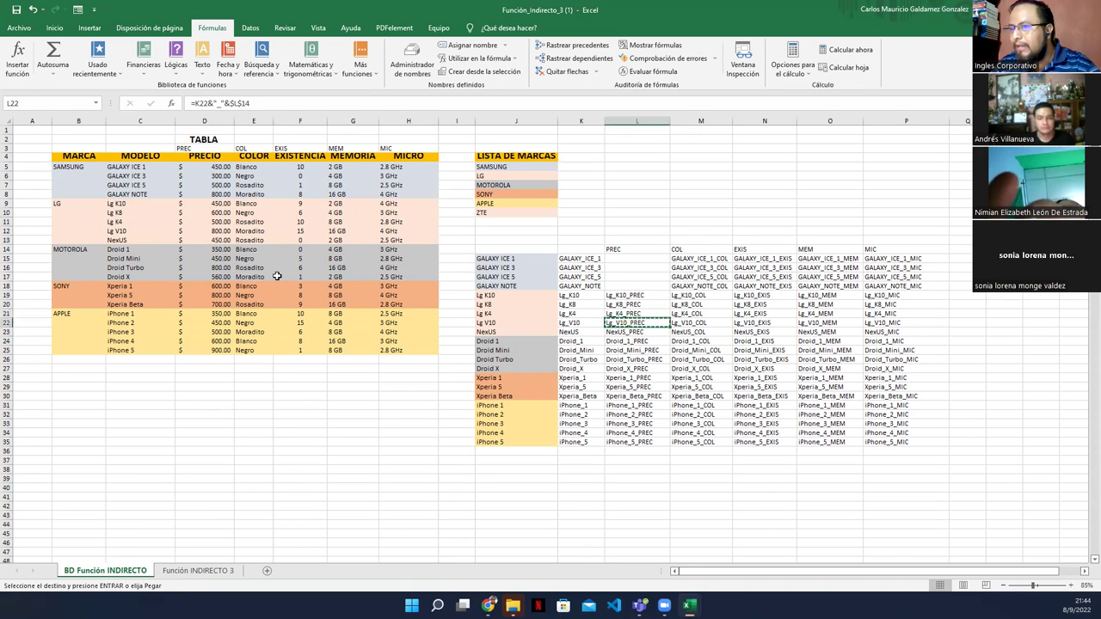
{"action": "left_click", "coordinate": [125, 230]}
{"action": "left_click", "coordinate": [54, 103]}
{"action": "key", "text": "ctrl+v"}
{"action": "key", "text": "Return"}
Step: Assign the name NexUS_PREC from L23 to the NexUS model cell C13
{"action": "left_click", "coordinate": [629, 331]}
{"action": "key", "text": "ctrl+c"}
{"action": "left_click", "coordinate": [144, 240]}
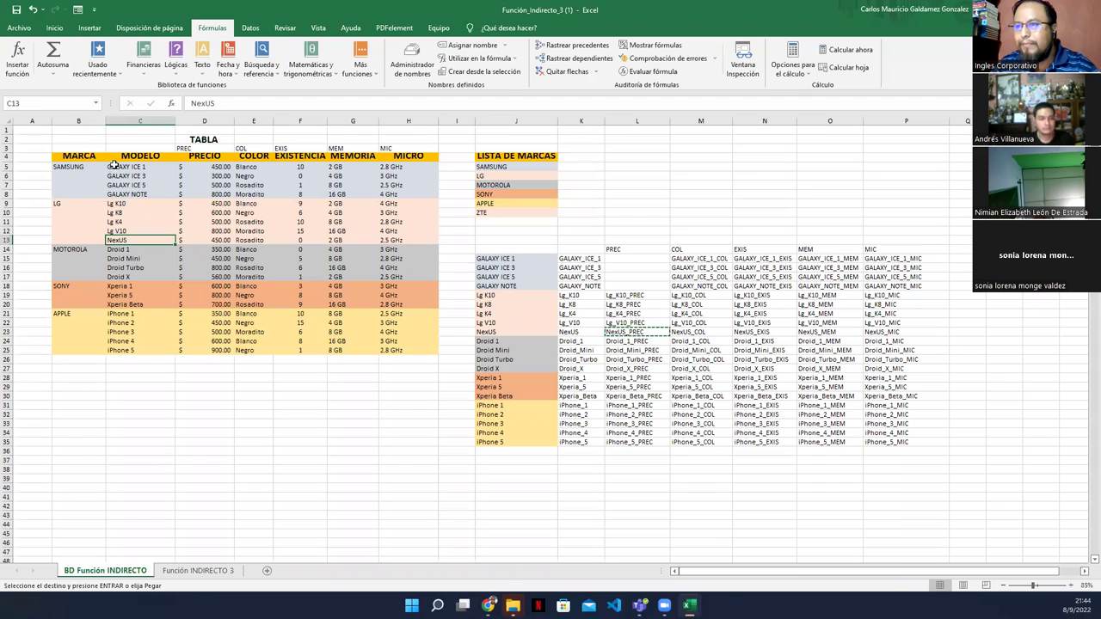
{"action": "left_click", "coordinate": [60, 104]}
{"action": "key", "text": "ctrl+v"}
{"action": "key", "text": "Return"}
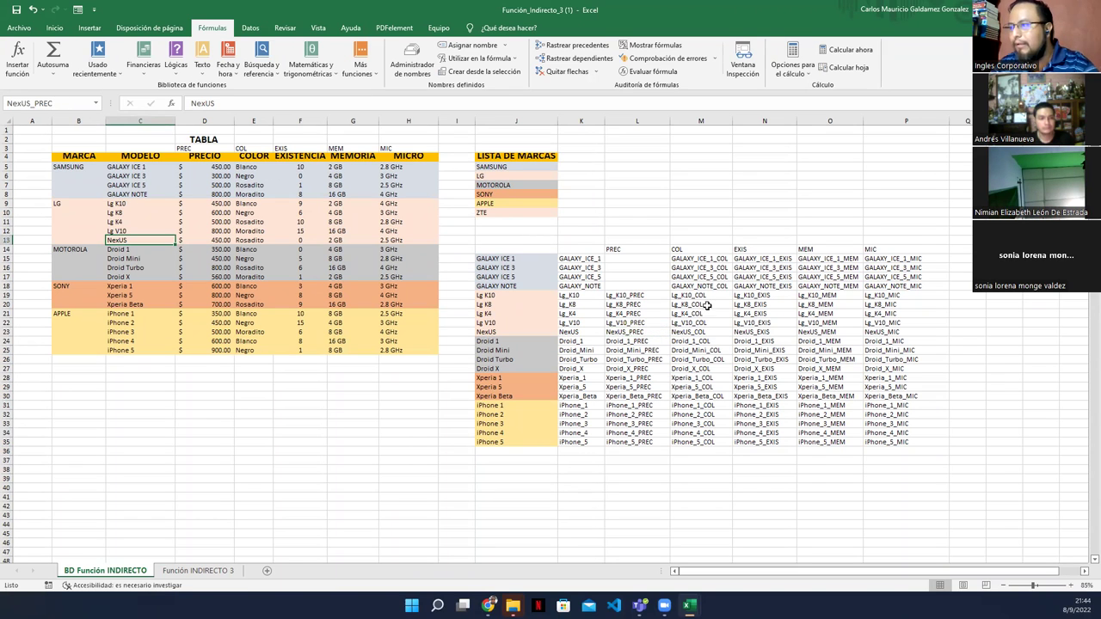
Step: Clear the LG PREC names in L19:L23
{"action": "left_click", "coordinate": [634, 296]}
{"action": "left_click_drag", "start_coordinate": [627, 295], "coordinate": [625, 331]}
{"action": "key", "text": "Delete"}
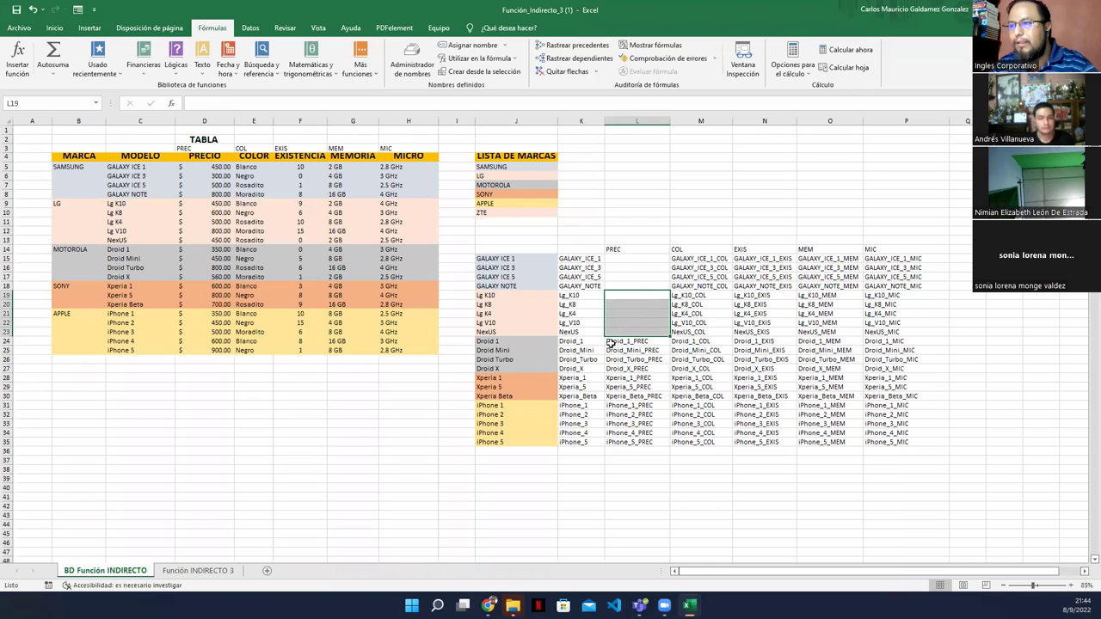
Step: Assign the name Droid_1_PREC from L24 to the Droid 1 model cell C14
{"action": "left_click", "coordinate": [628, 342]}
{"action": "key", "text": "ctrl+c"}
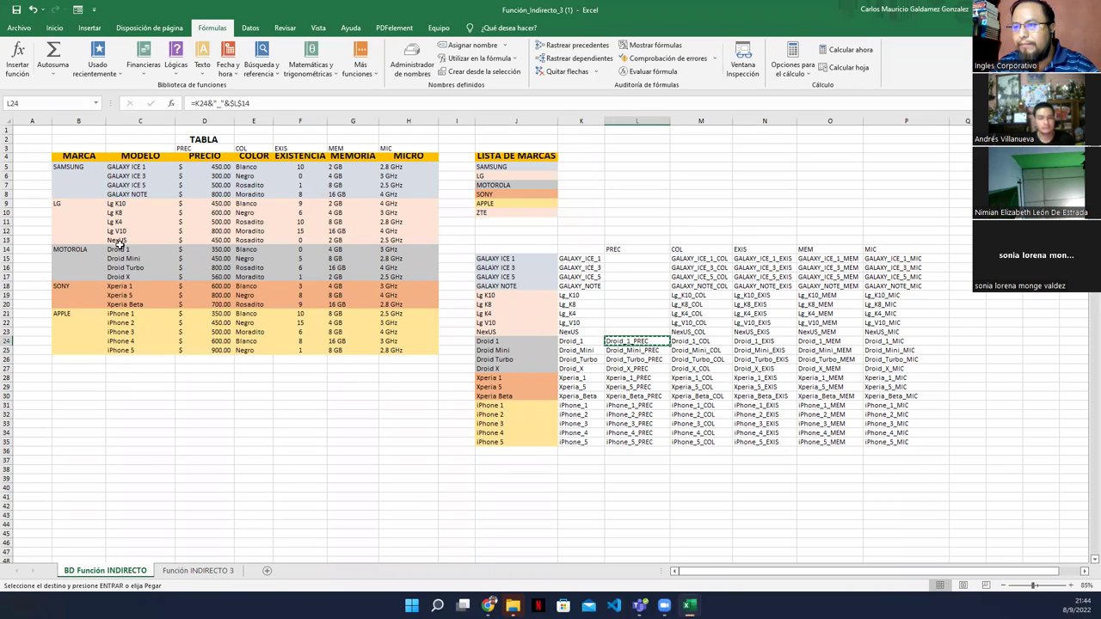
{"action": "left_click", "coordinate": [120, 248]}
{"action": "left_click", "coordinate": [58, 103]}
{"action": "key", "text": "ctrl+v"}
{"action": "key", "text": "Return"}
Step: Assign the name Droid_Mini_PREC from L25 to the Droid Mini model cell C15
{"action": "left_click", "coordinate": [663, 351]}
{"action": "key", "text": "ctrl+c"}
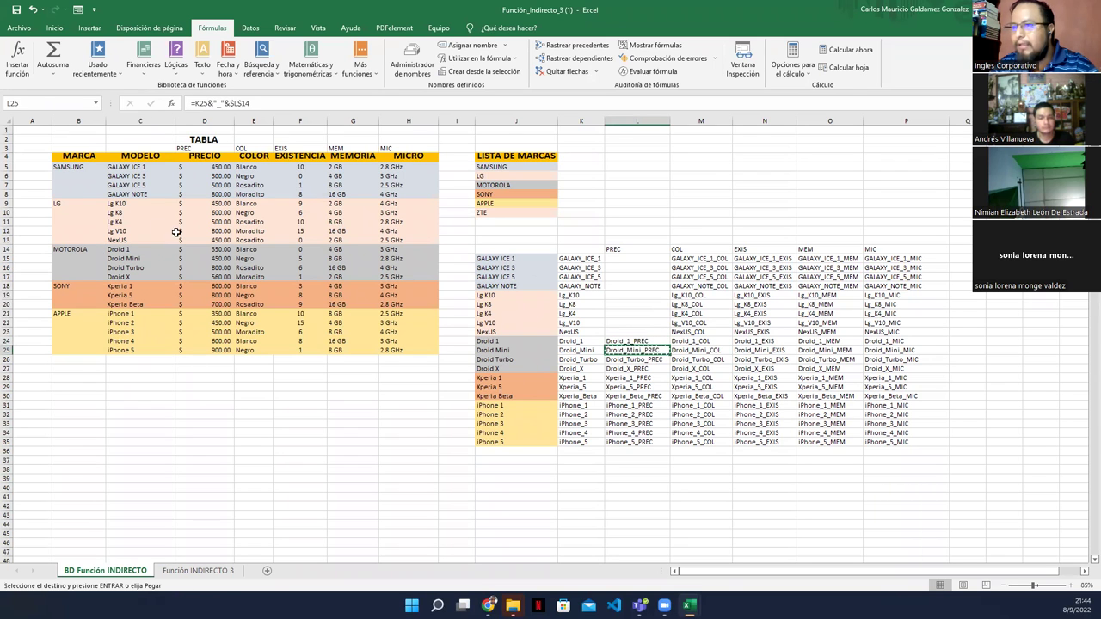
{"action": "left_click", "coordinate": [132, 257]}
{"action": "key", "text": "ctrl+v"}
{"action": "key", "text": "Return"}
Step: Assign the name Droid_Turbo_PREC from L26 to the Droid Turbo model cell C16
{"action": "left_click", "coordinate": [634, 360]}
{"action": "key", "text": "ctrl+c"}
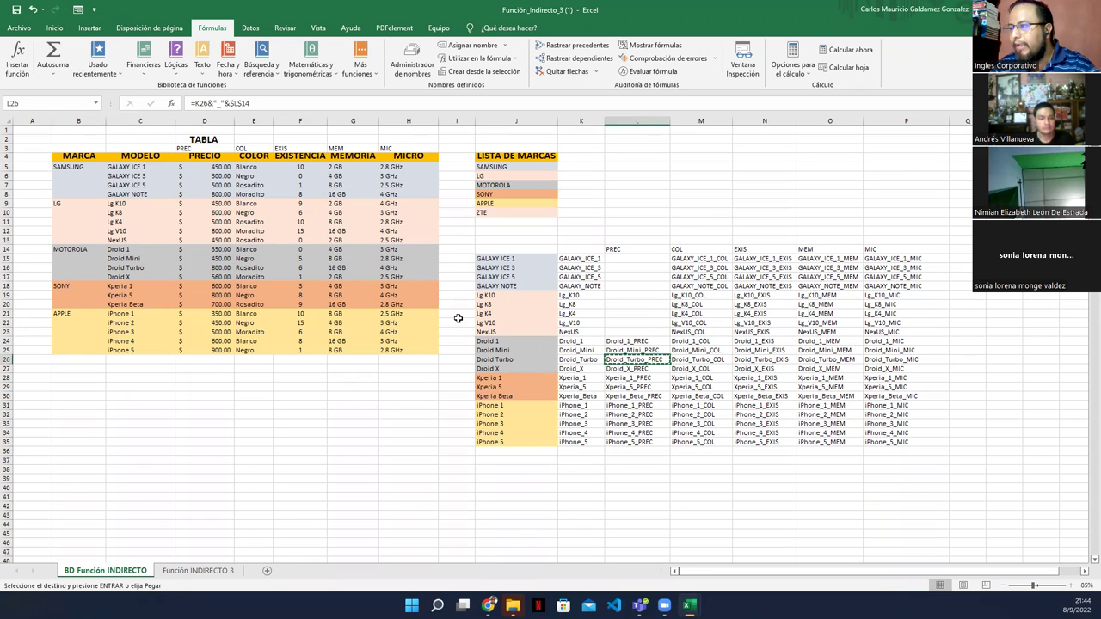
{"action": "left_click", "coordinate": [128, 268]}
{"action": "key", "text": "ctrl+v"}
{"action": "key", "text": "Return"}
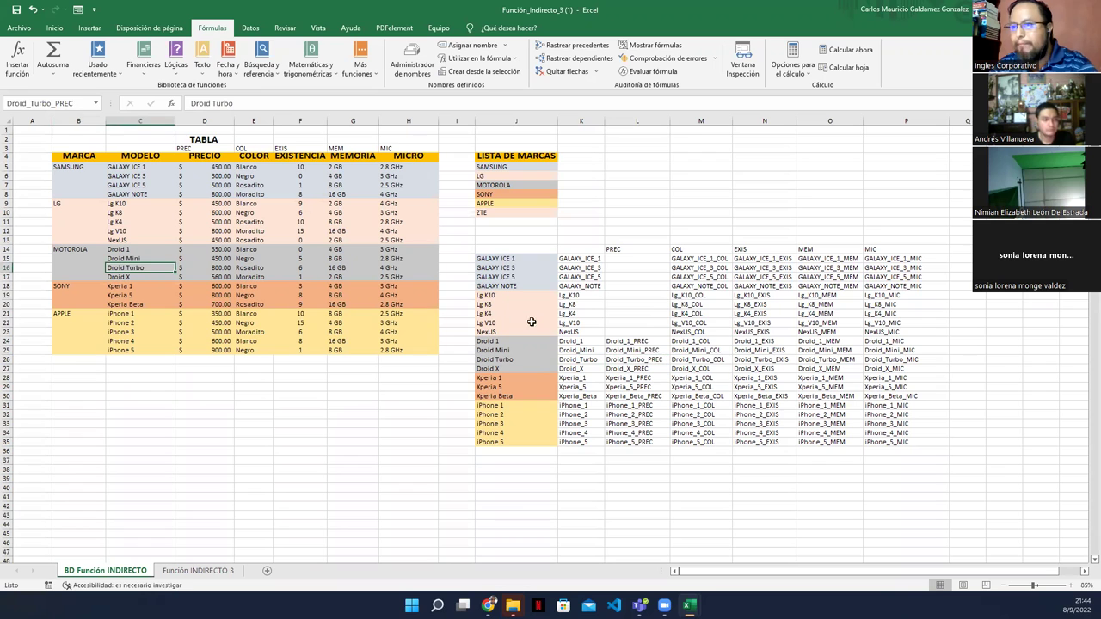
Step: Assign the name Droid_X_PREC from L27 to model cell C17 and clear the Motorola PREC names in L24:L27
{"action": "left_click", "coordinate": [627, 368]}
{"action": "key", "text": "ctrl+c"}
{"action": "left_click", "coordinate": [120, 276]}
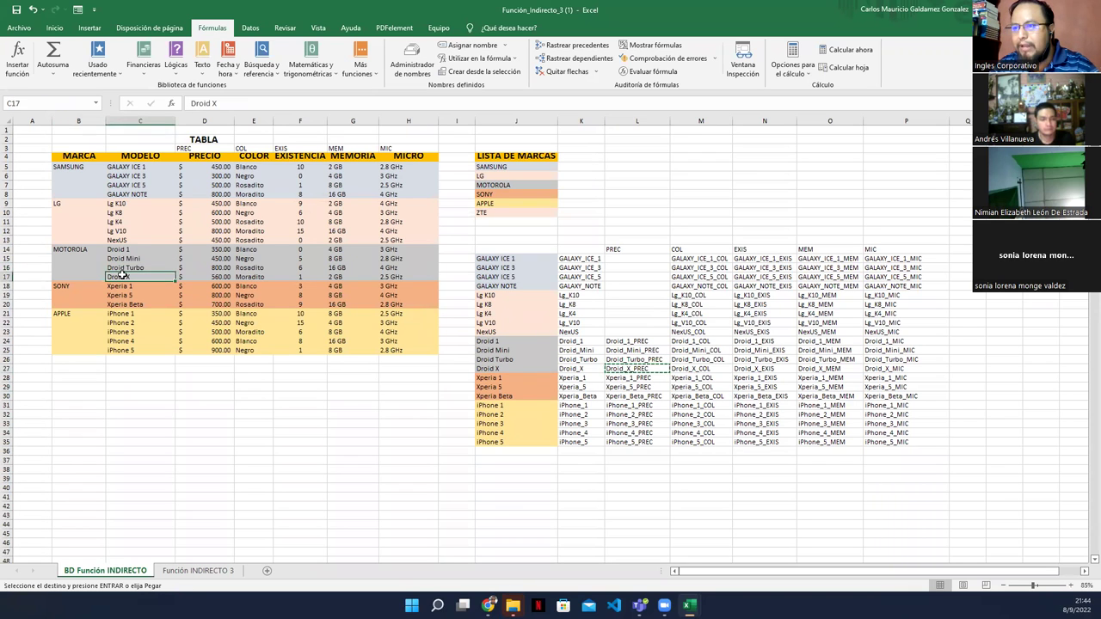
{"action": "left_click", "coordinate": [50, 103]}
{"action": "key", "text": "ctrl+v"}
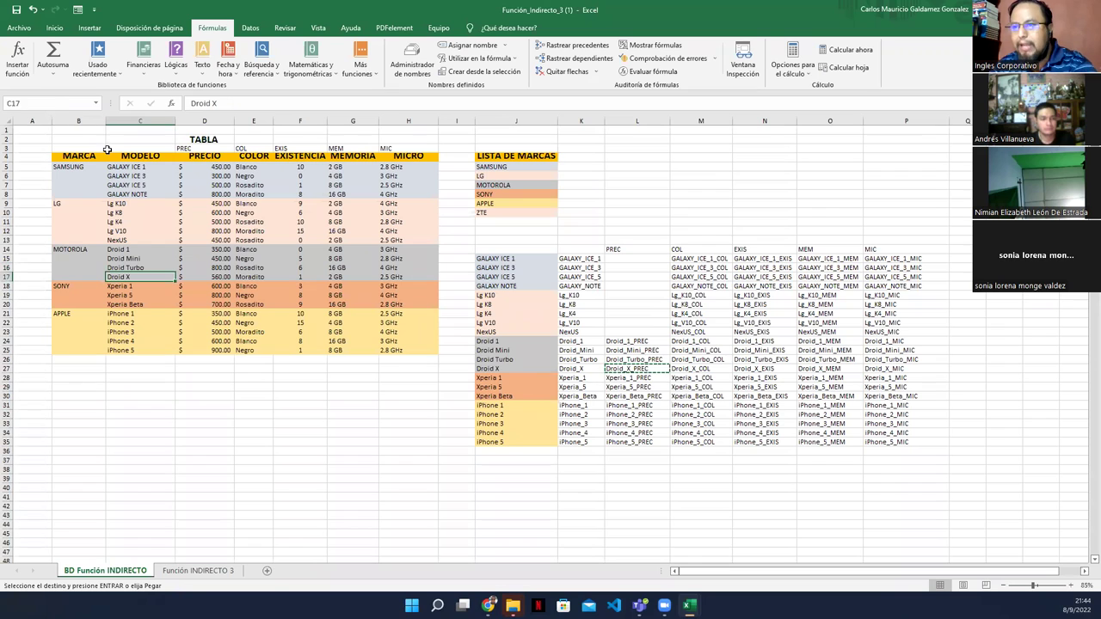
{"action": "key", "text": "Return"}
{"action": "left_click_drag", "start_coordinate": [619, 342], "coordinate": [617, 366]}
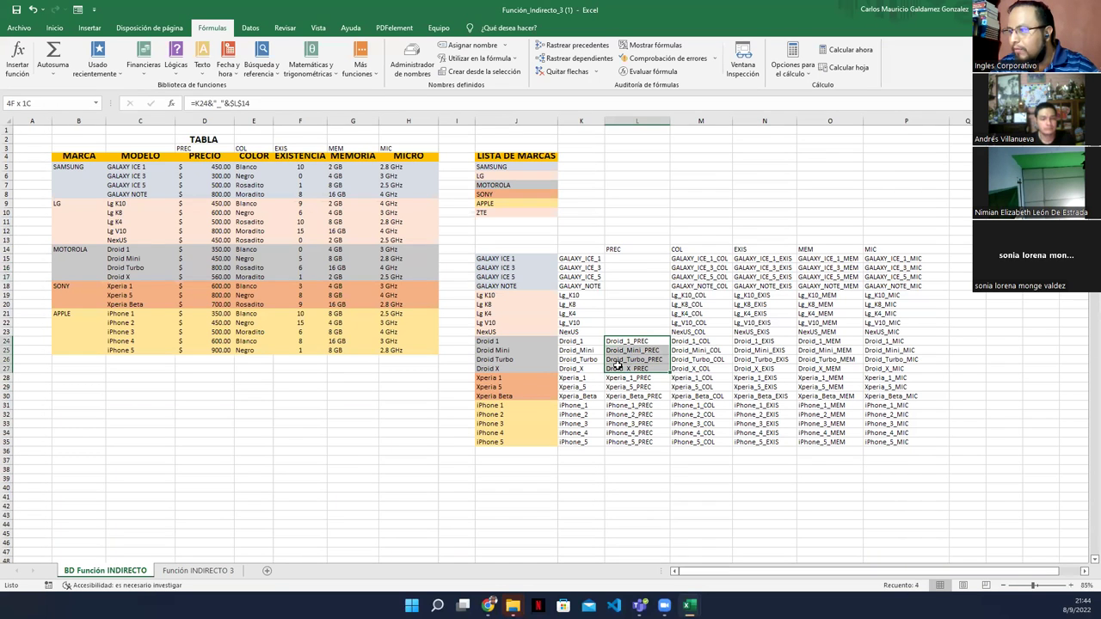
{"action": "key", "text": "Delete"}
Step: Assign the name Xperia_1_PREC from L28 to the Xperia 1 model cell C18
{"action": "left_click", "coordinate": [614, 377]}
{"action": "key", "text": "ctrl+c"}
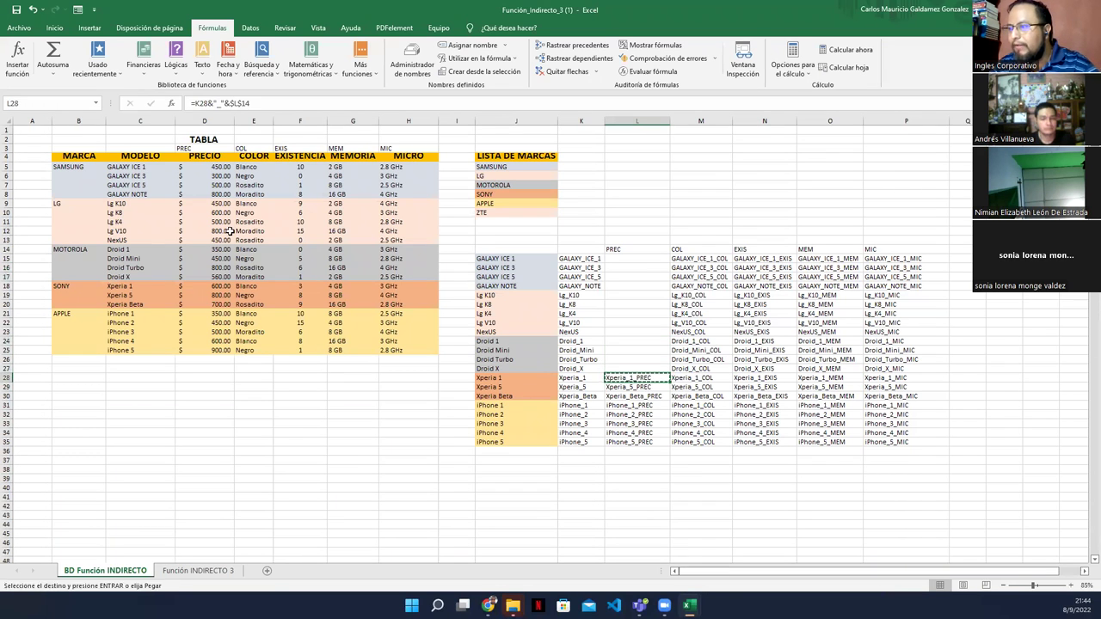
{"action": "left_click", "coordinate": [129, 289]}
{"action": "left_click", "coordinate": [69, 104]}
{"action": "key", "text": "ctrl+v"}
{"action": "key", "text": "Return"}
Step: Assign the name Xperia_5_PREC from L29 to the Xperia 5 model cell C19
{"action": "left_click", "coordinate": [638, 387]}
{"action": "key", "text": "ctrl+c"}
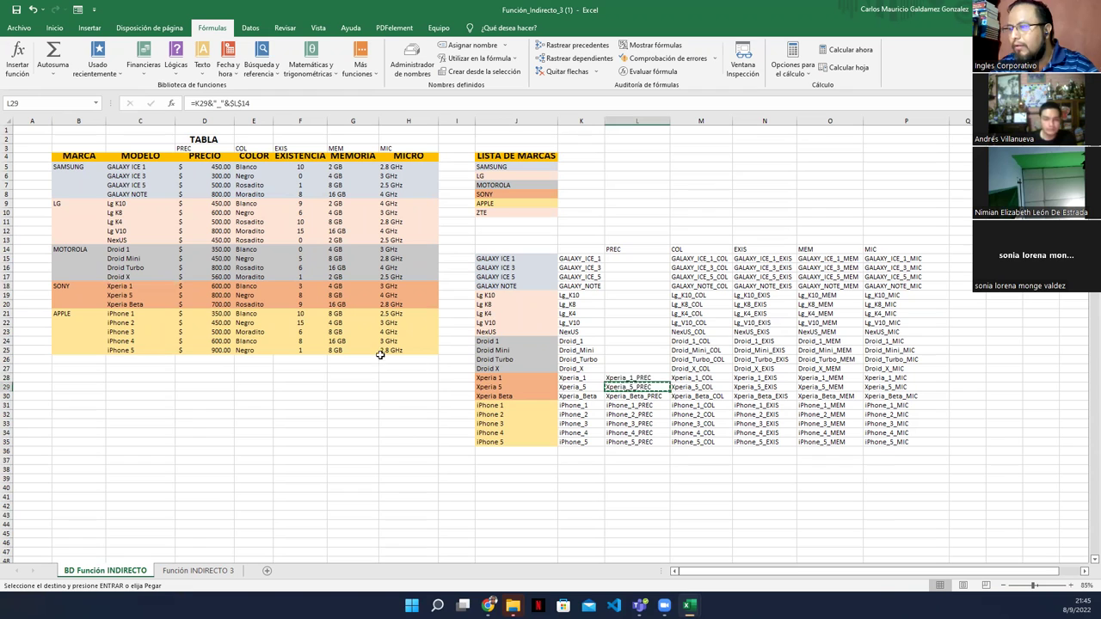
{"action": "left_click", "coordinate": [137, 295]}
{"action": "left_click", "coordinate": [69, 103]}
{"action": "key", "text": "ctrl+v"}
{"action": "key", "text": "Return"}
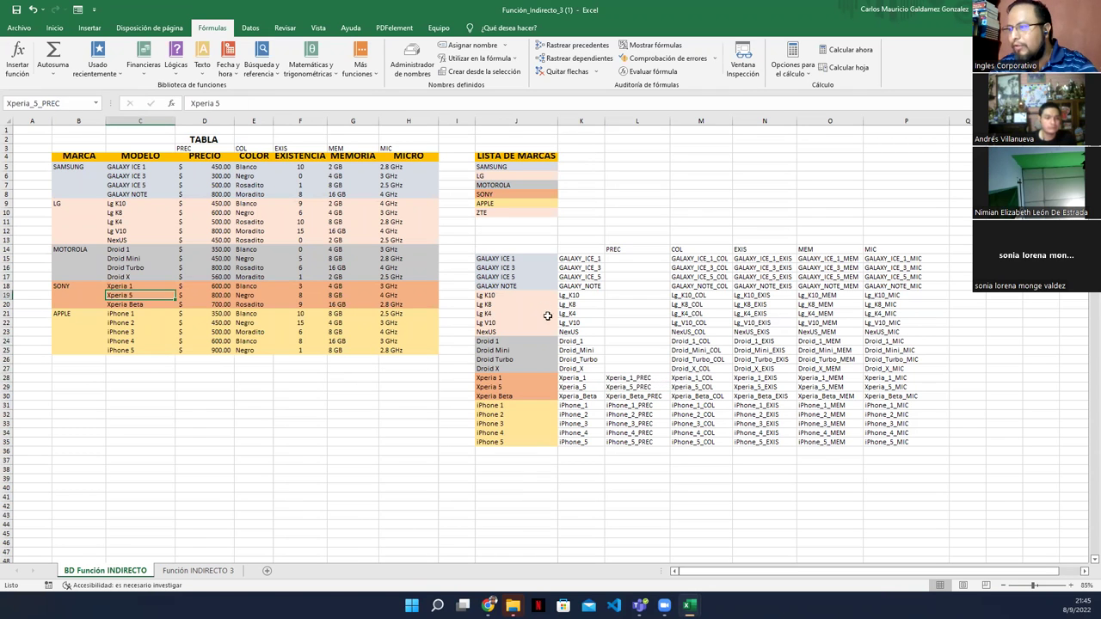
Step: Assign the name Xperia_Beta_PREC from L30 to model cell C20 and clear the Sony PREC names in L28:L30
{"action": "left_click", "coordinate": [609, 396]}
{"action": "key", "text": "ctrl+c"}
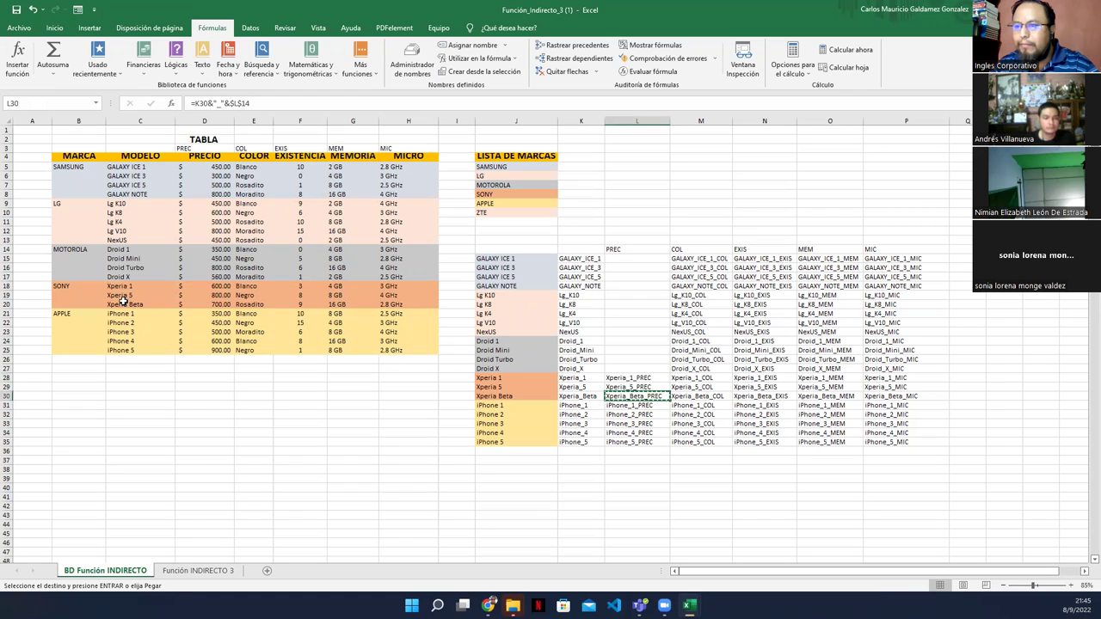
{"action": "left_click", "coordinate": [125, 305]}
{"action": "left_click", "coordinate": [54, 103]}
{"action": "key", "text": "ctrl+v"}
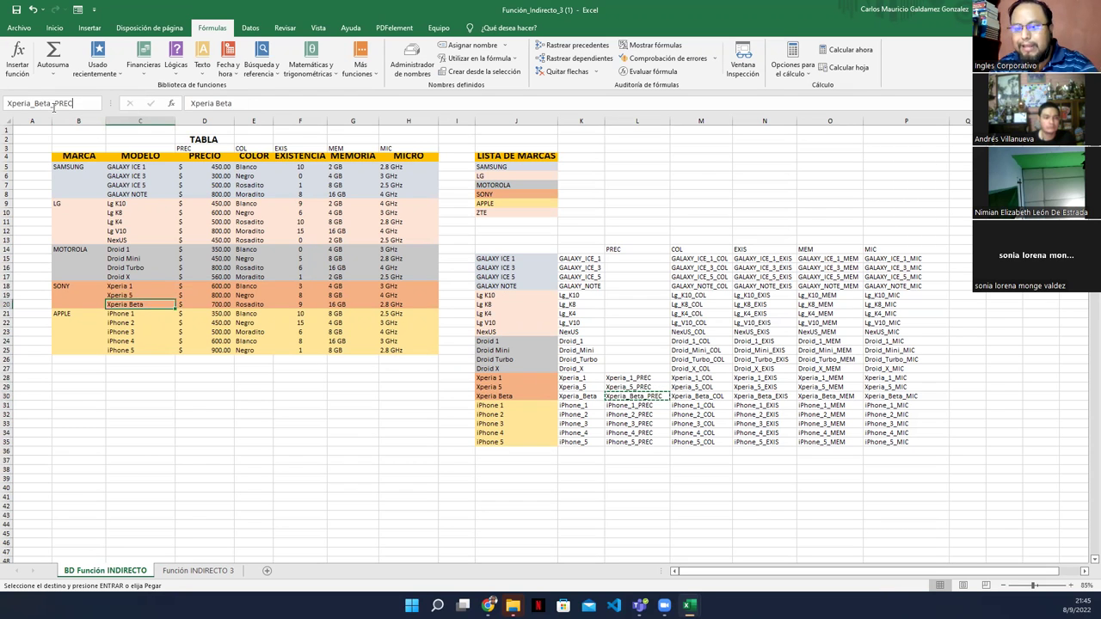
{"action": "key", "text": "Return"}
{"action": "left_click_drag", "start_coordinate": [637, 379], "coordinate": [637, 396]}
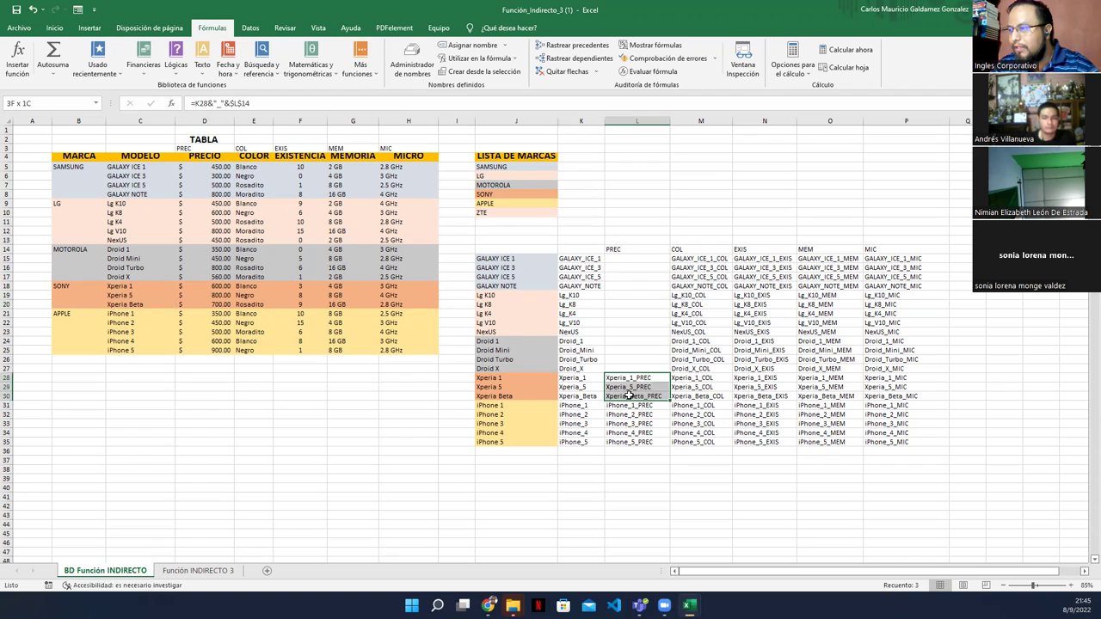
{"action": "key", "text": "Delete"}
Step: Assign the name iPhone_1_PREC from L31 to the iPhone 1 model cell C21
{"action": "left_click", "coordinate": [629, 407]}
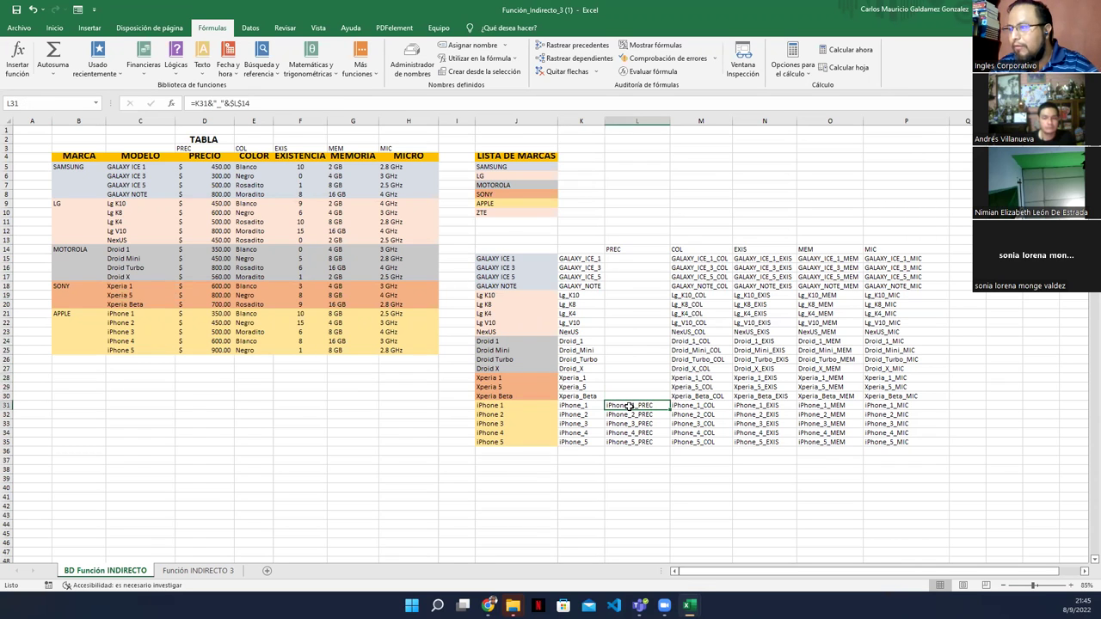
{"action": "key", "text": "ctrl+c"}
{"action": "left_click", "coordinate": [134, 314]}
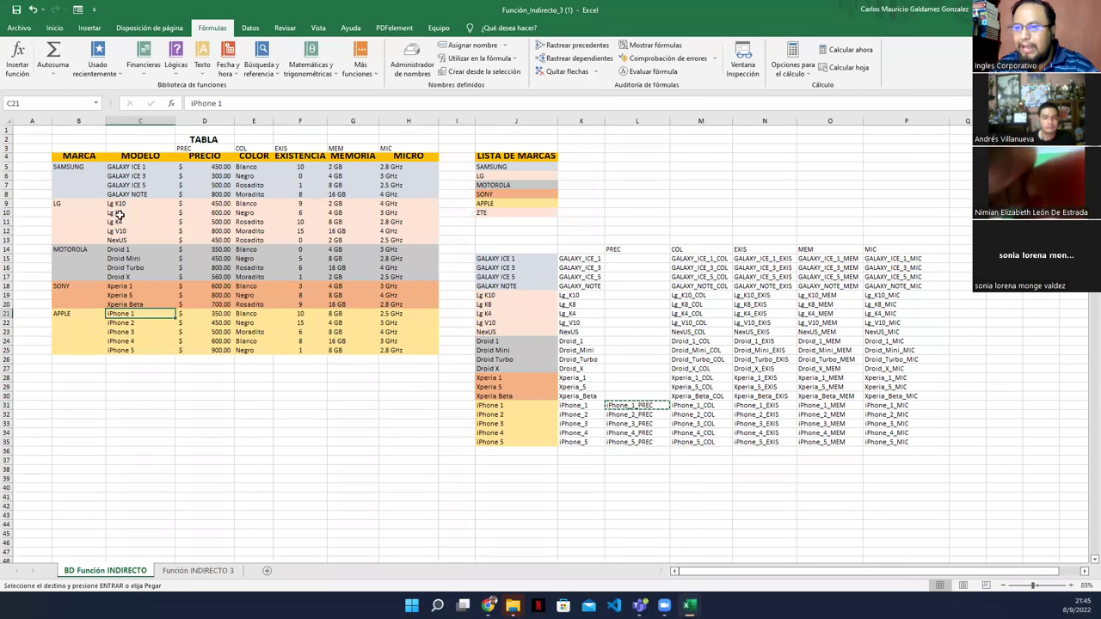
{"action": "left_click", "coordinate": [75, 102]}
{"action": "type", "text": "iPhone_1_PREC"}
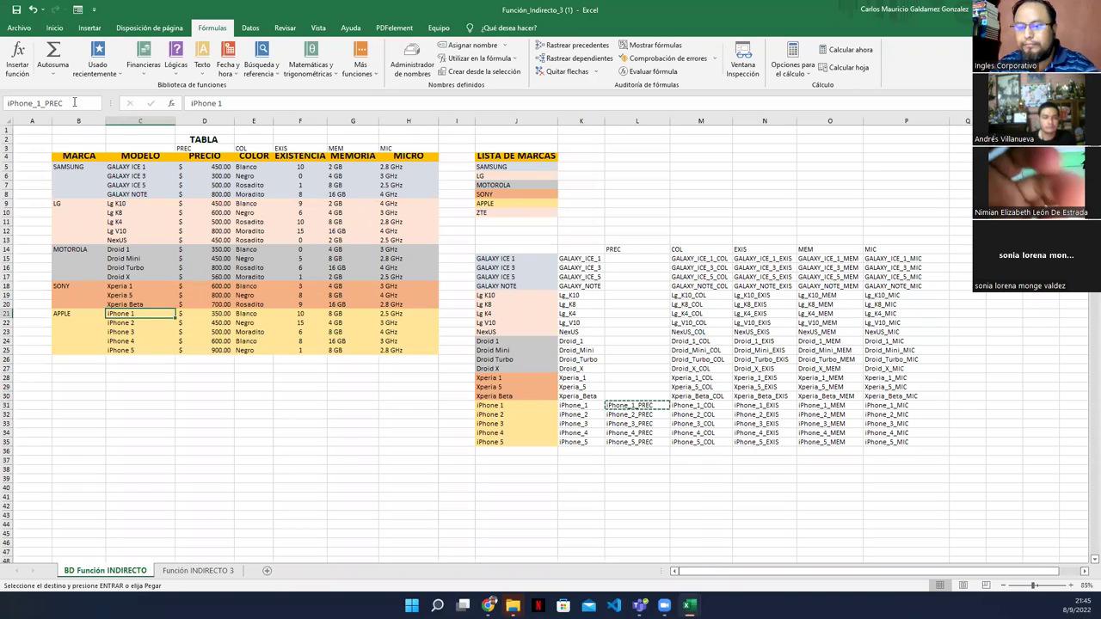
{"action": "key", "text": "Return"}
{"action": "left_click", "coordinate": [125, 323]}
{"action": "key", "text": "ctrl+c"}
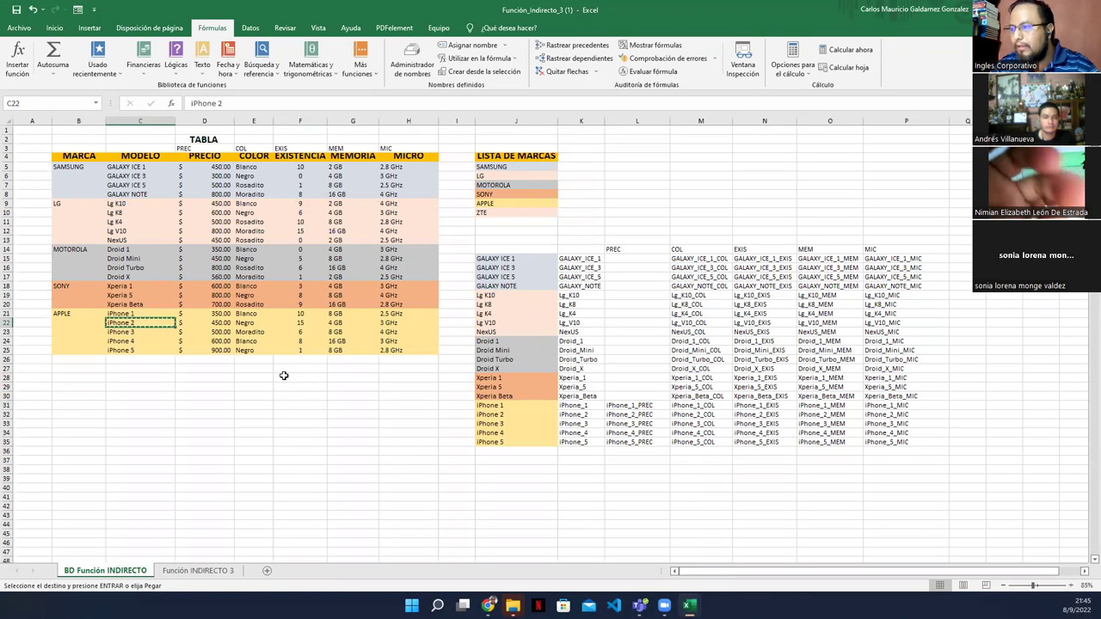
{"action": "left_click", "coordinate": [127, 314]}
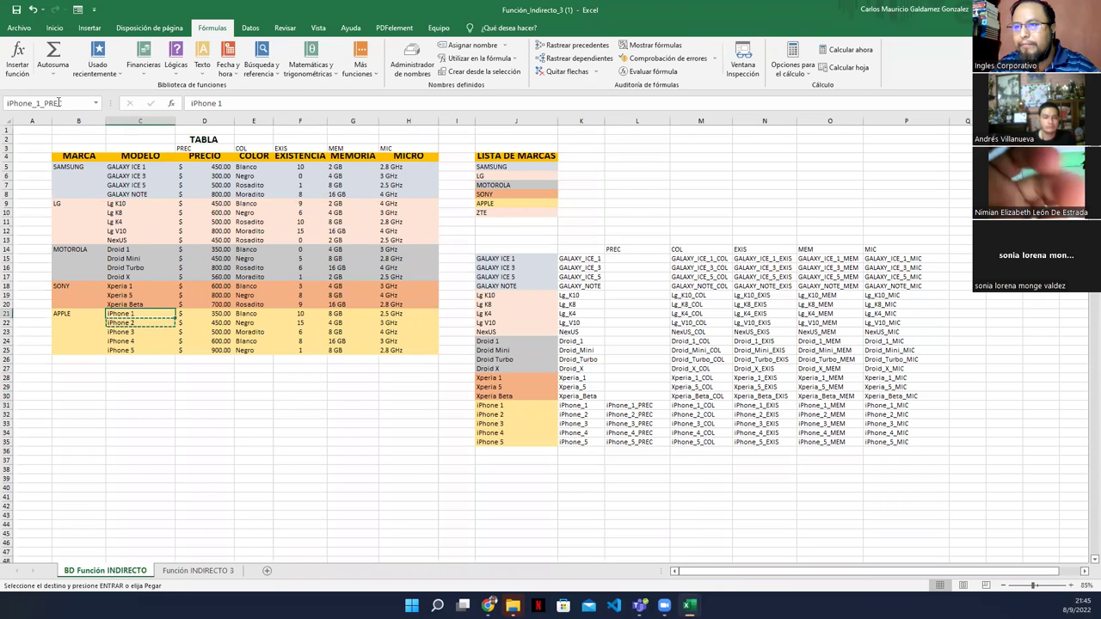
{"action": "left_click", "coordinate": [138, 322]}
{"action": "key", "text": "Escape"}
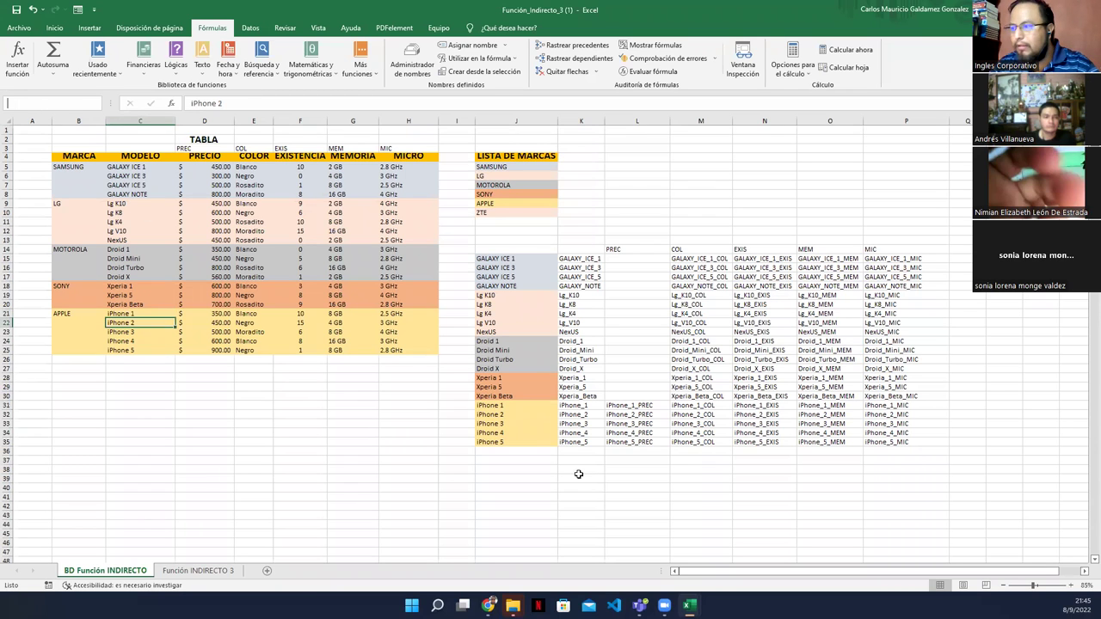
Step: Assign the name iPhone_2_PREC from L32 to the iPhone 2 model cell C22
{"action": "left_click", "coordinate": [631, 415]}
{"action": "key", "text": "ctrl+c"}
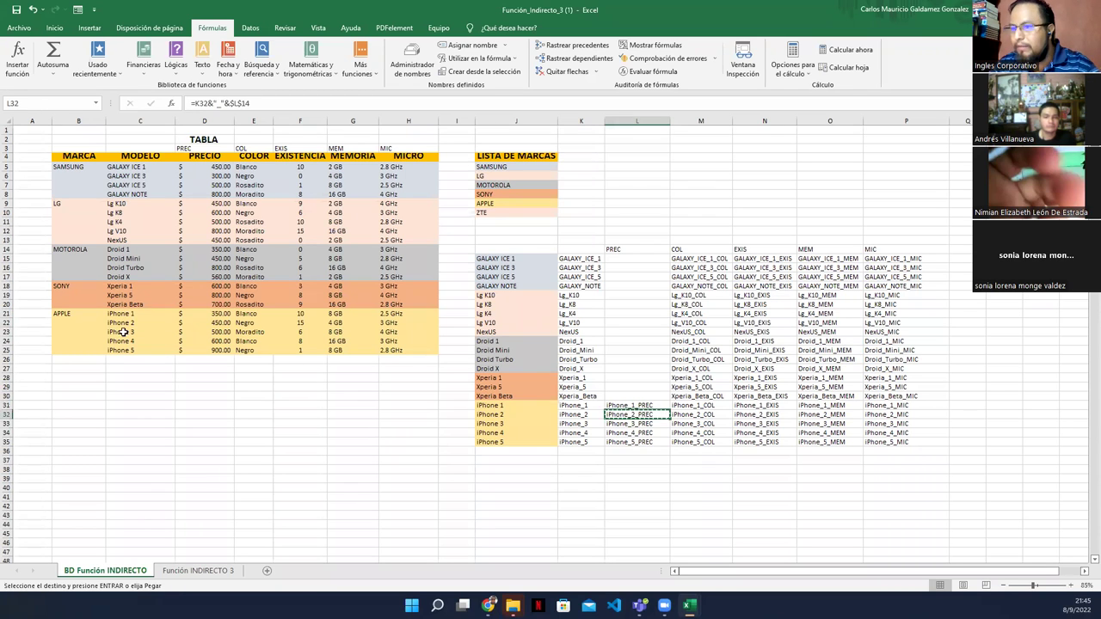
{"action": "left_click", "coordinate": [123, 323]}
{"action": "left_click", "coordinate": [54, 103]}
{"action": "key", "text": "ctrl+v"}
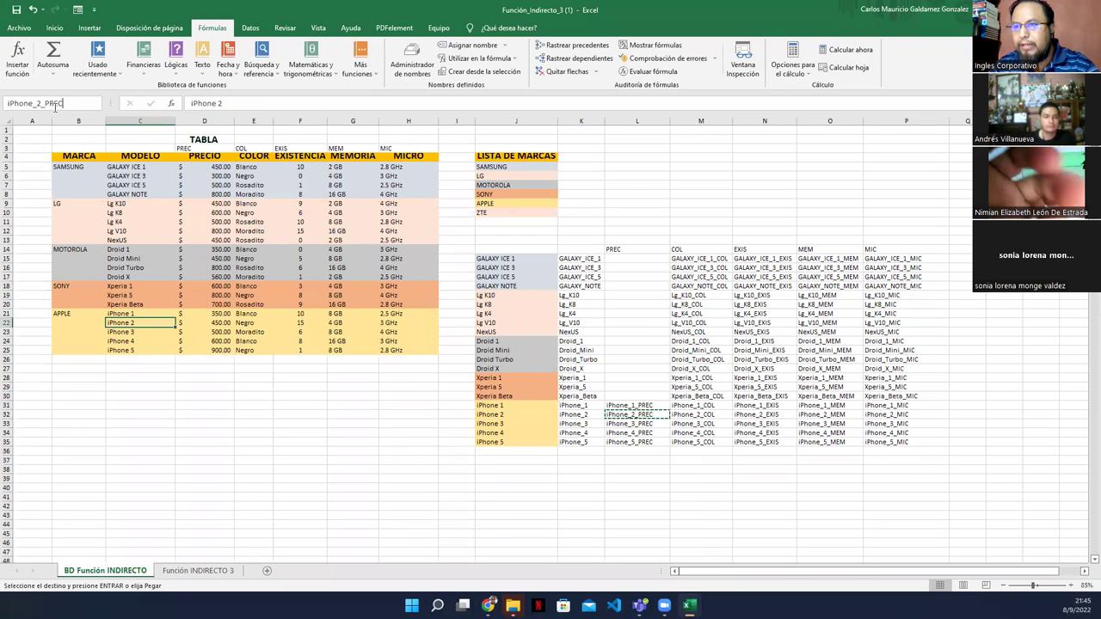
{"action": "key", "text": "Return"}
Step: Assign the name iPhone_3_PREC from L33 to the iPhone 3 model cell C23
{"action": "left_click", "coordinate": [113, 334]}
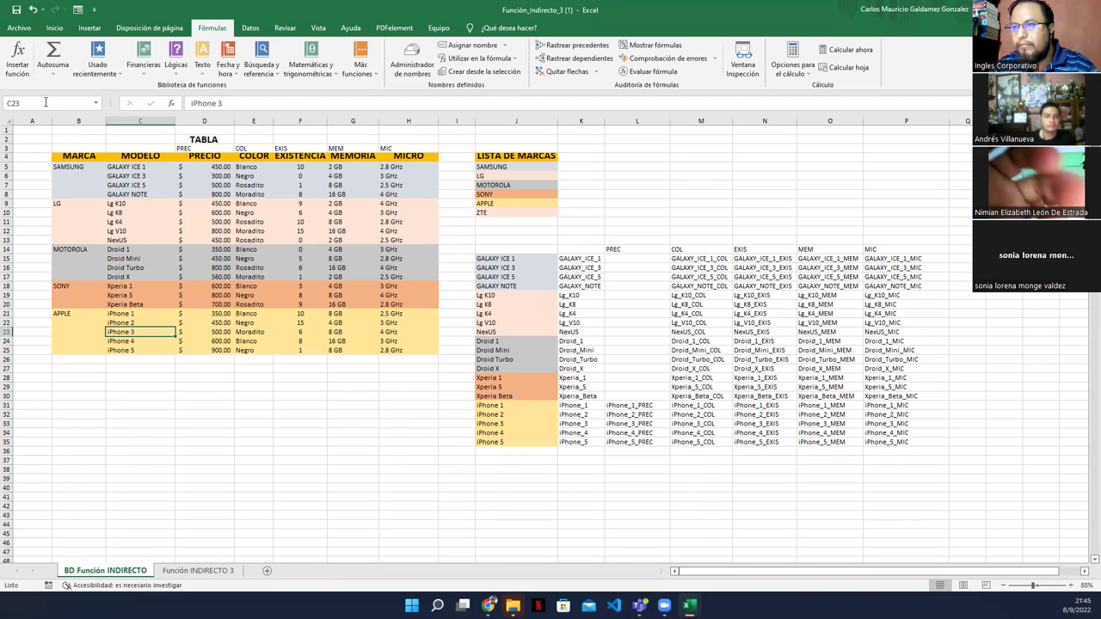
{"action": "left_click", "coordinate": [638, 425]}
{"action": "key", "text": "ctrl+c"}
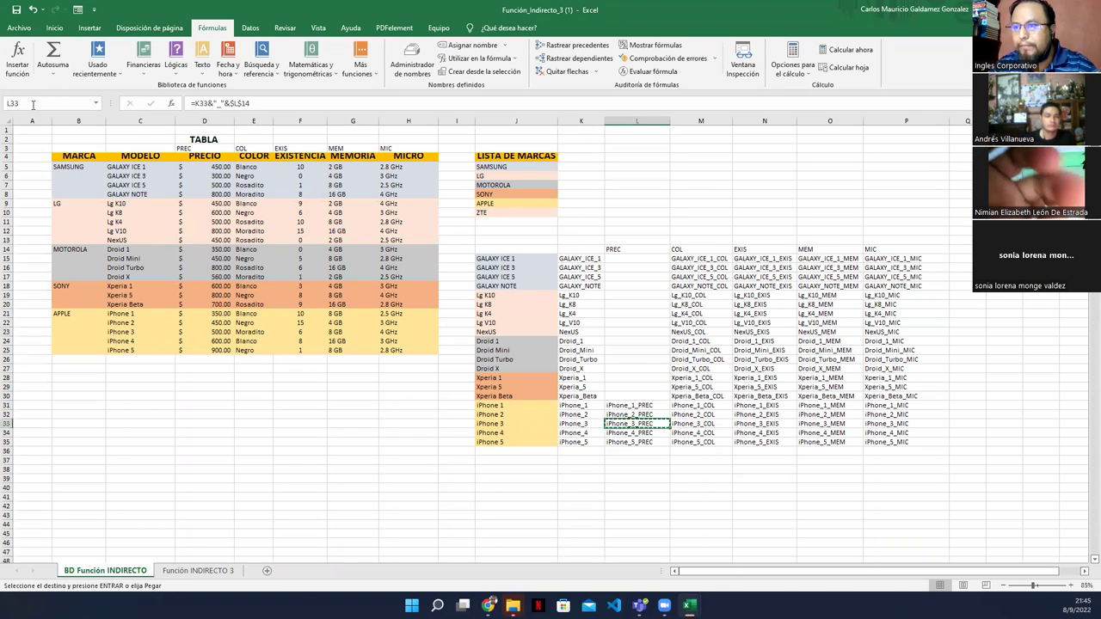
{"action": "left_click", "coordinate": [118, 334]}
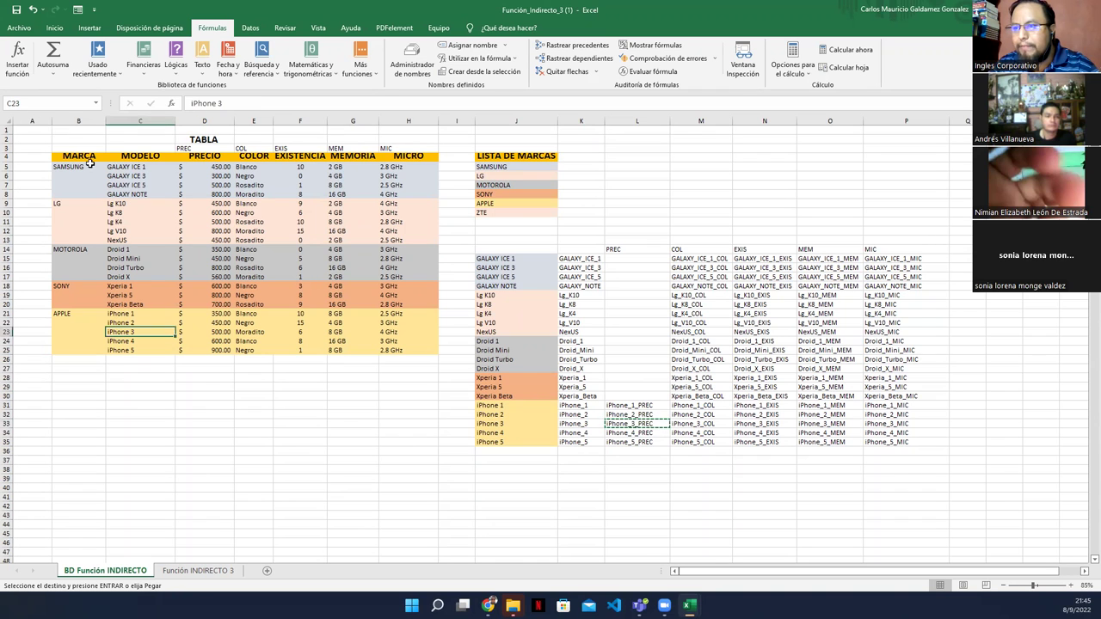
{"action": "left_click", "coordinate": [59, 102]}
{"action": "key", "text": "ctrl+v"}
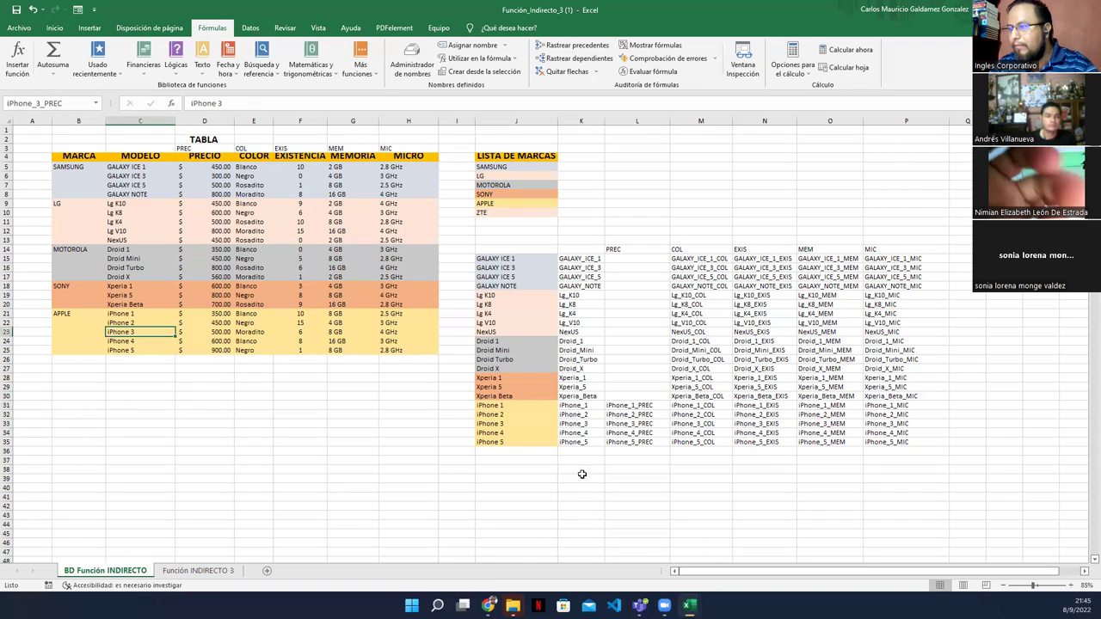
Step: Assign the name iPhone_4_PREC from L34 to the iPhone 4 model cell C24
{"action": "left_click", "coordinate": [619, 432]}
{"action": "key", "text": "ctrl+c"}
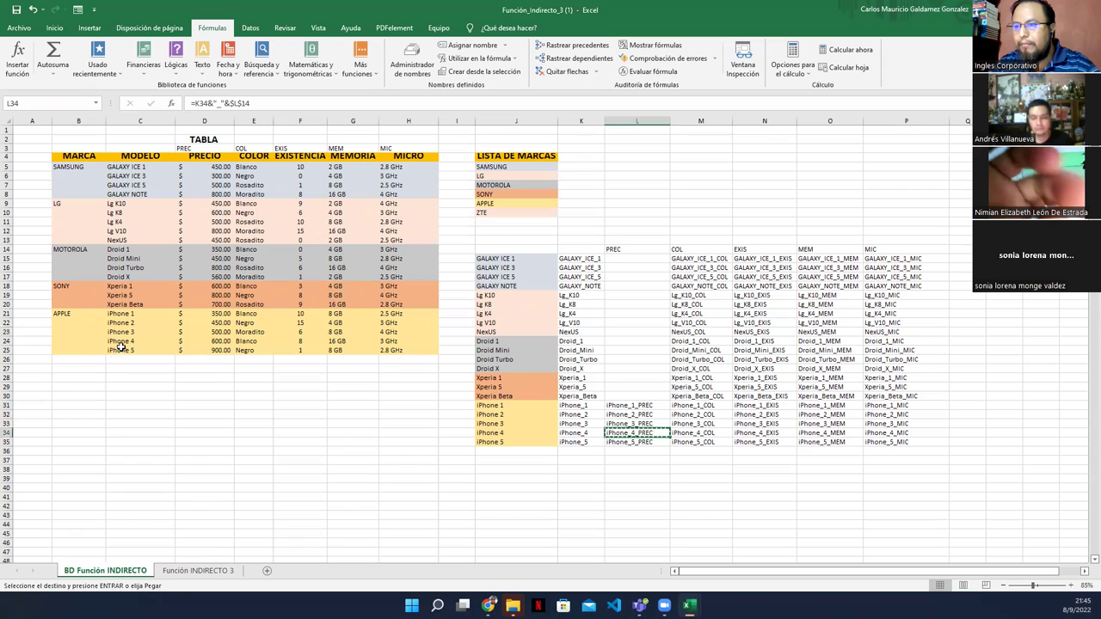
{"action": "left_click", "coordinate": [121, 342]}
{"action": "left_click", "coordinate": [60, 103]}
{"action": "key", "text": "ctrl+v"}
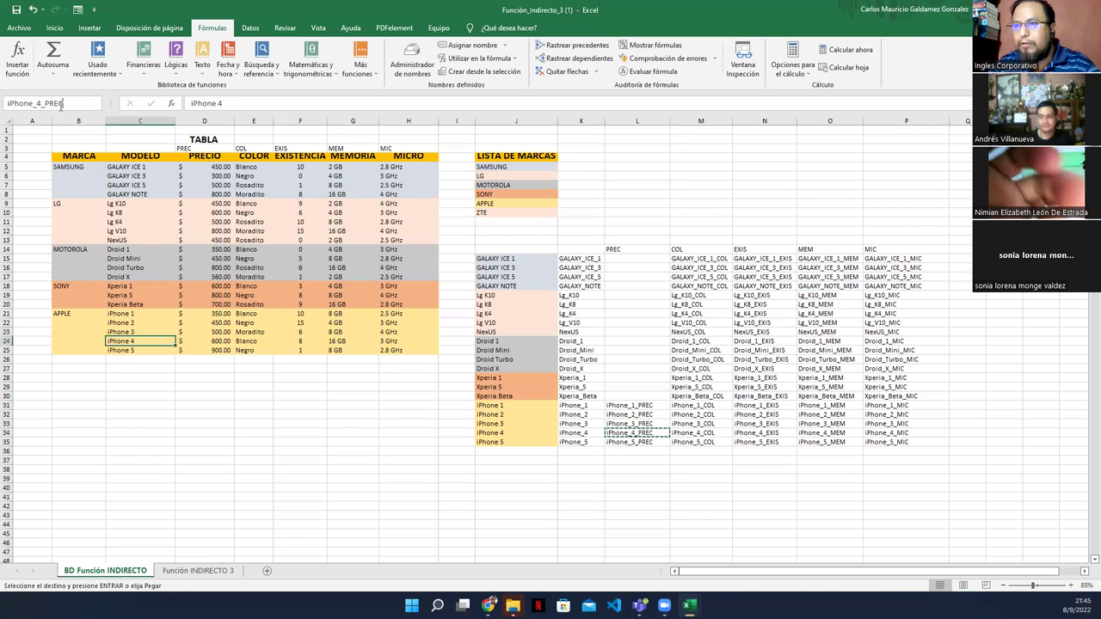
{"action": "key", "text": "Return"}
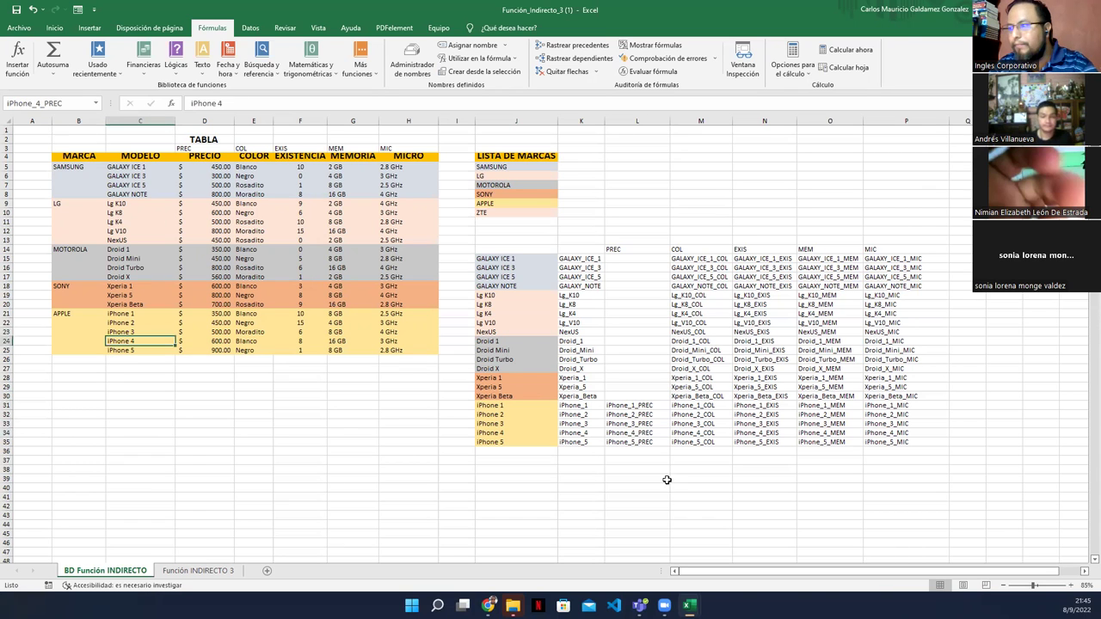
Step: Assign the name iPhone_5_PREC from L35 to the iPhone 5 model cell C25
{"action": "left_click", "coordinate": [637, 440]}
{"action": "key", "text": "ctrl+c"}
{"action": "left_click", "coordinate": [143, 351]}
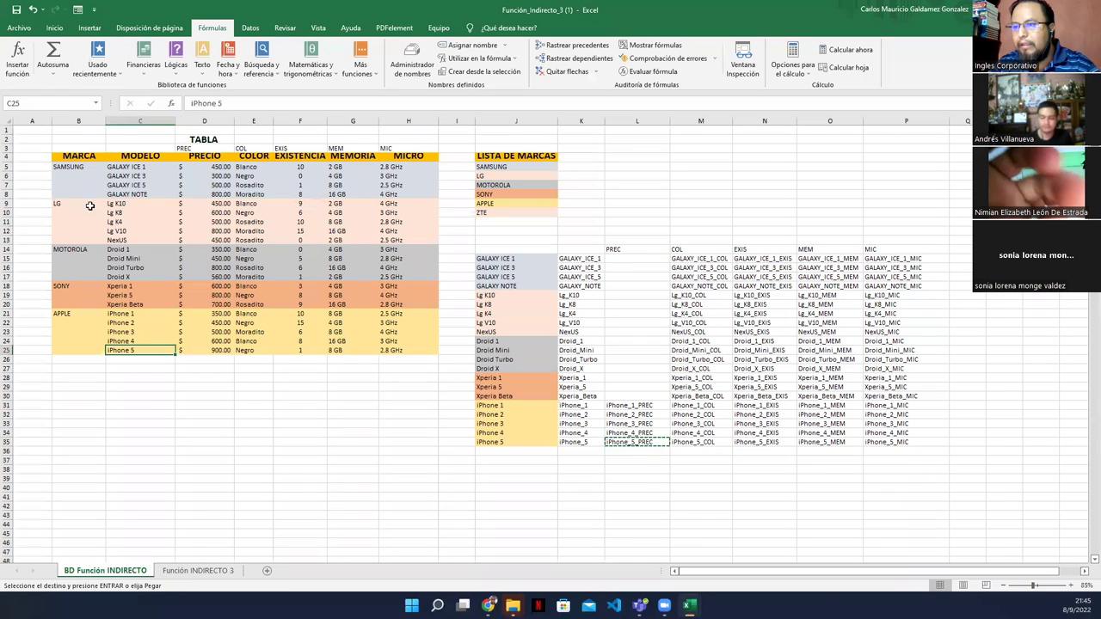
{"action": "left_click", "coordinate": [49, 103]}
{"action": "key", "text": "ctrl+v"}
{"action": "key", "text": "Return"}
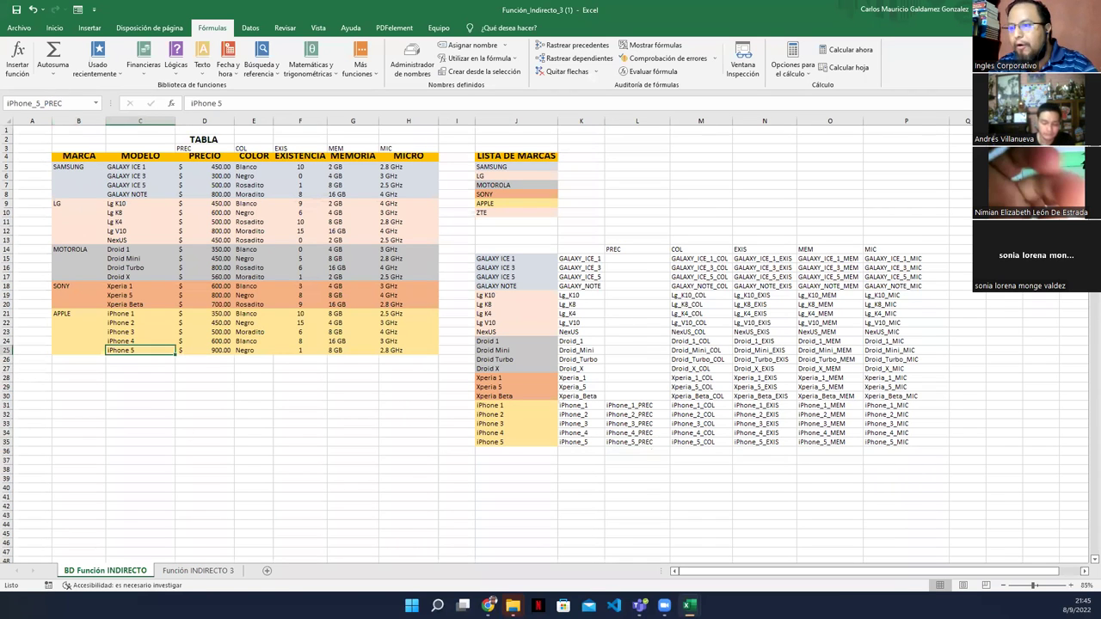
Step: On the Función INDIRECTO 3 sheet, choose the brand LG and the model Lg V10 to test the lookup
{"action": "left_click", "coordinate": [183, 573]}
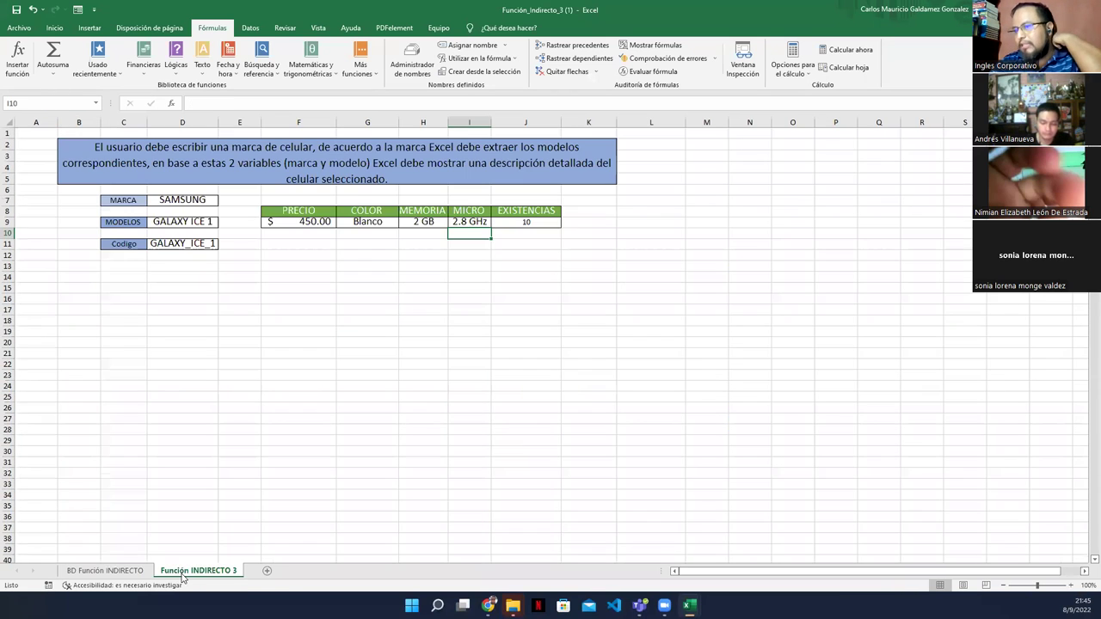
{"action": "left_click", "coordinate": [214, 201]}
{"action": "left_click", "coordinate": [222, 201]}
{"action": "left_click", "coordinate": [182, 225]}
{"action": "left_click", "coordinate": [203, 225]}
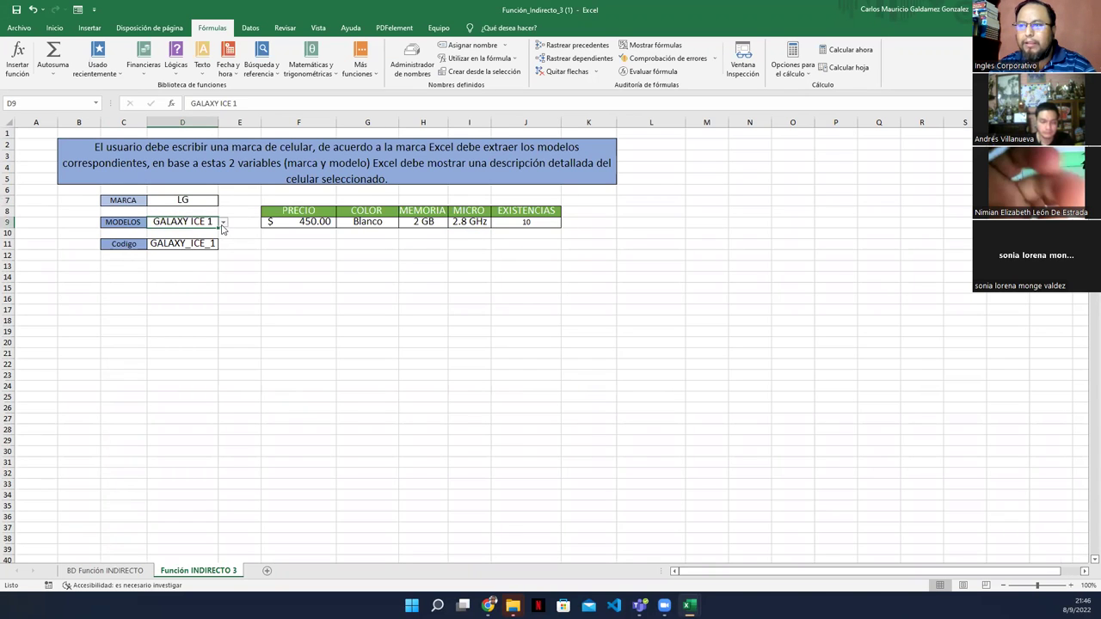
{"action": "left_click", "coordinate": [222, 222]}
{"action": "left_click", "coordinate": [183, 256]}
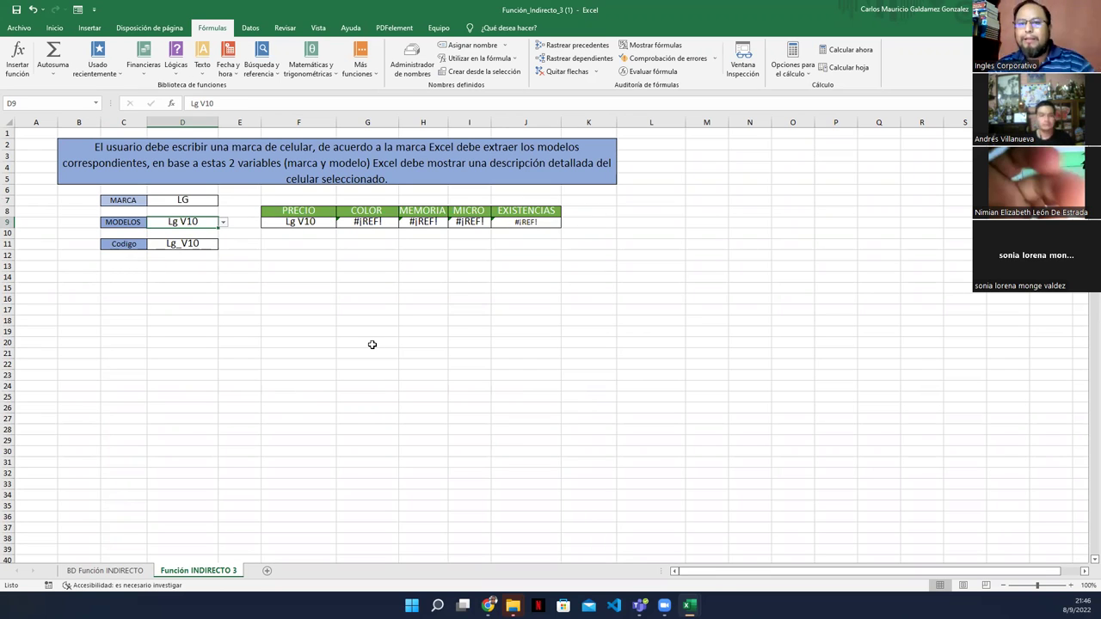
Step: Check on BD Función INDIRECTO which names the iPhone 1 and Lg K10 model cells and the Lg K10 price cell carry
{"action": "left_click", "coordinate": [105, 570]}
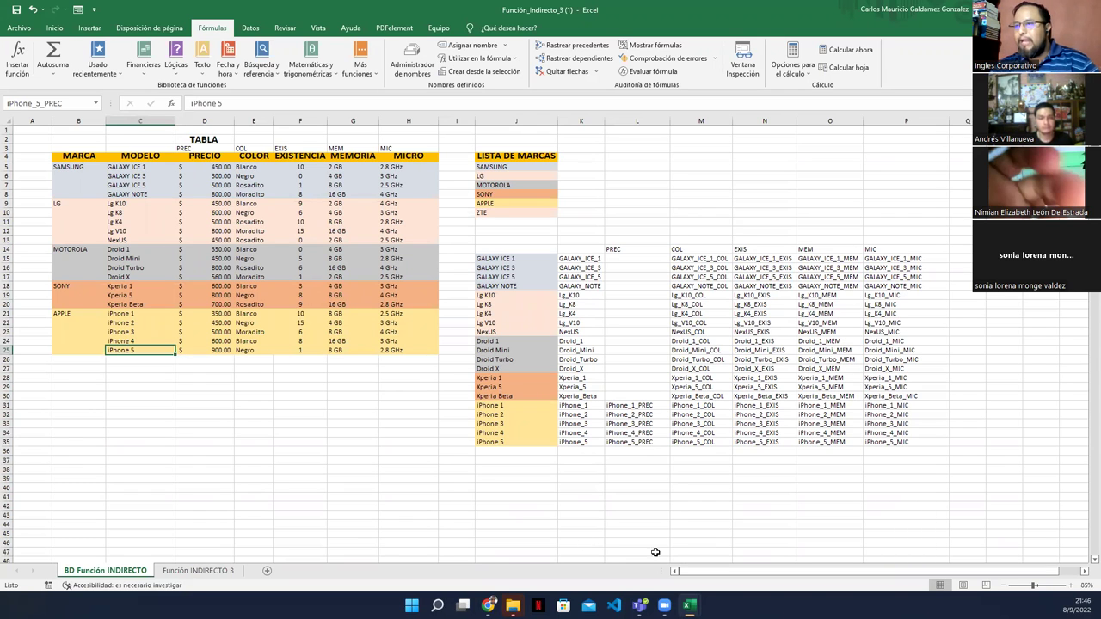
{"action": "left_click_drag", "start_coordinate": [628, 405], "coordinate": [631, 442]}
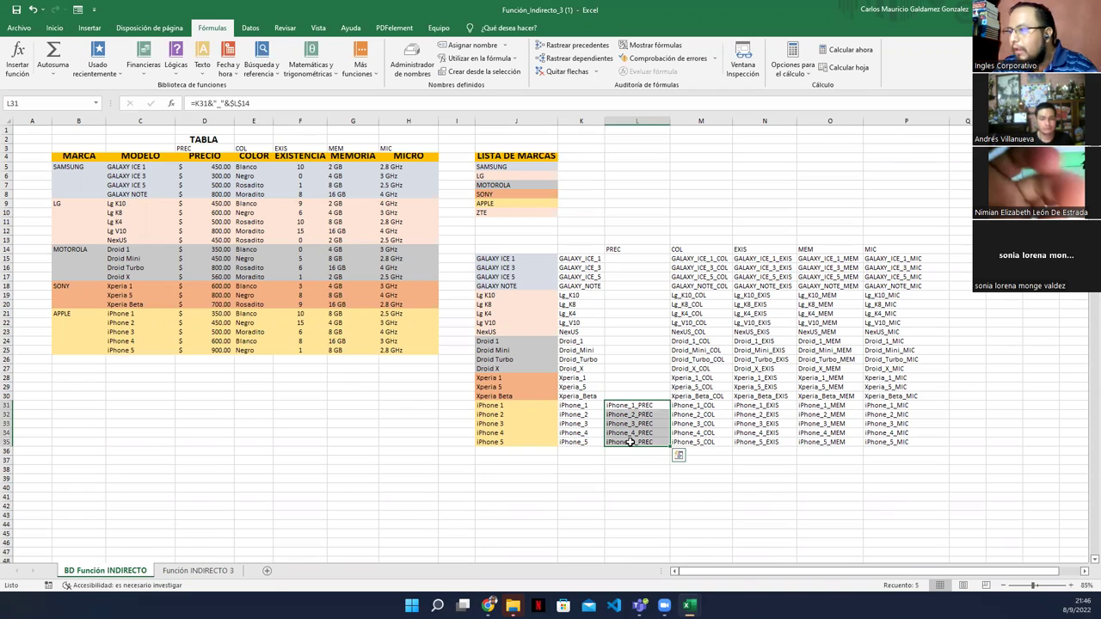
{"action": "left_click", "coordinate": [138, 313]}
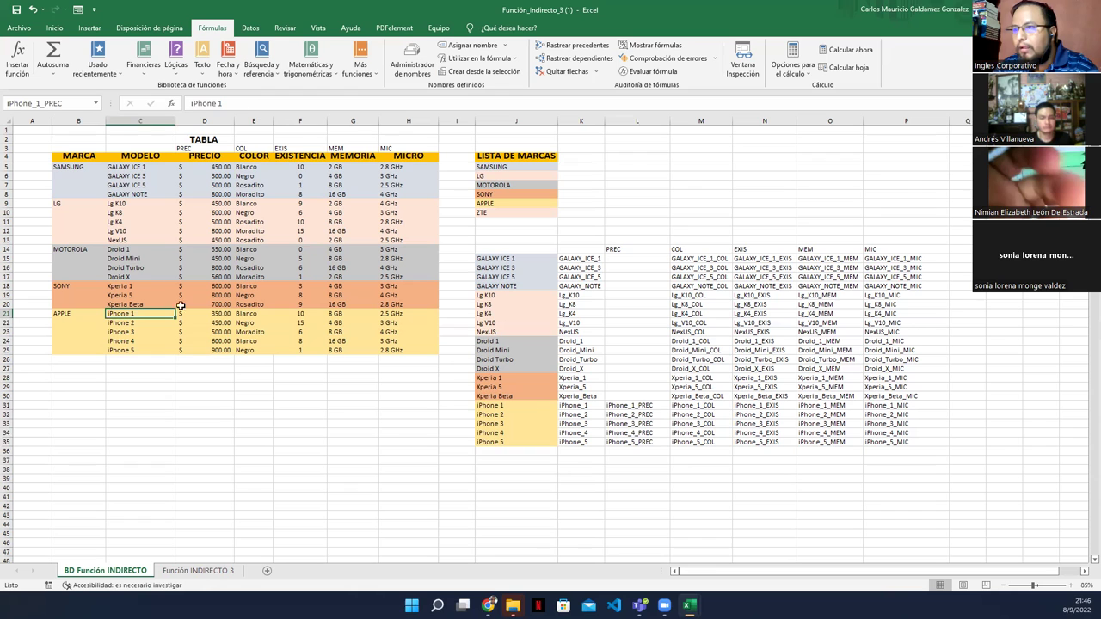
{"action": "left_click", "coordinate": [200, 571]}
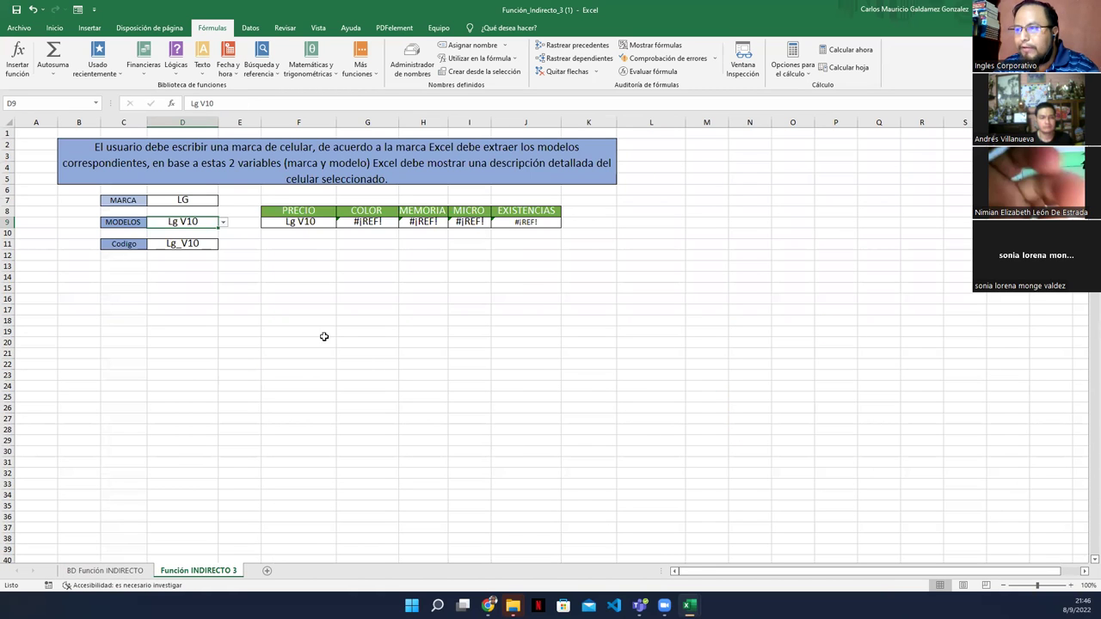
{"action": "left_click", "coordinate": [105, 571]}
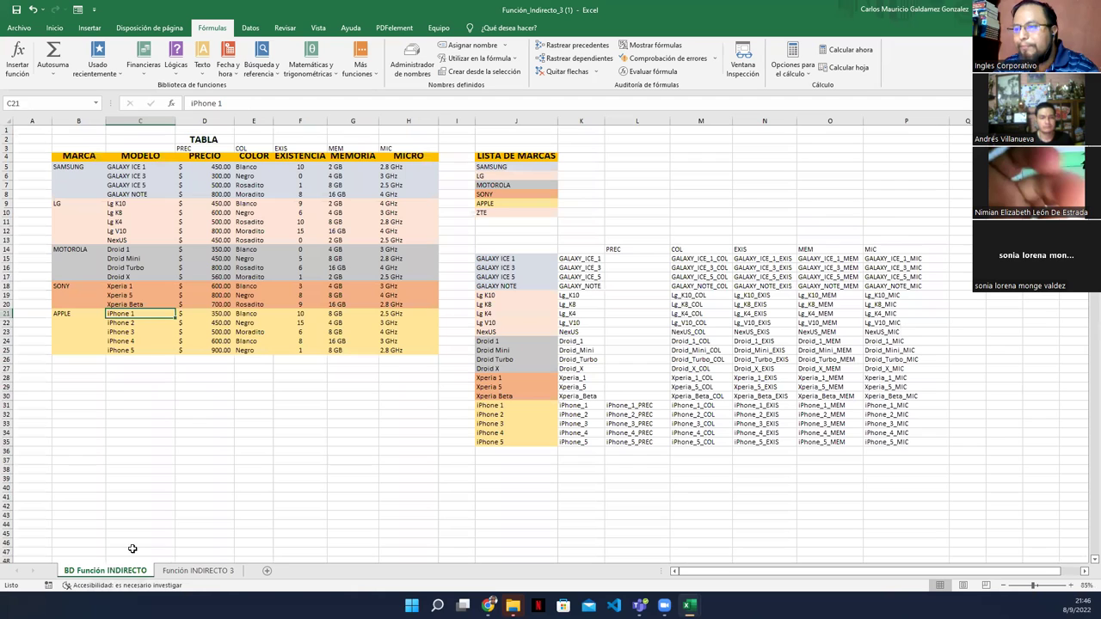
{"action": "left_click", "coordinate": [152, 203]}
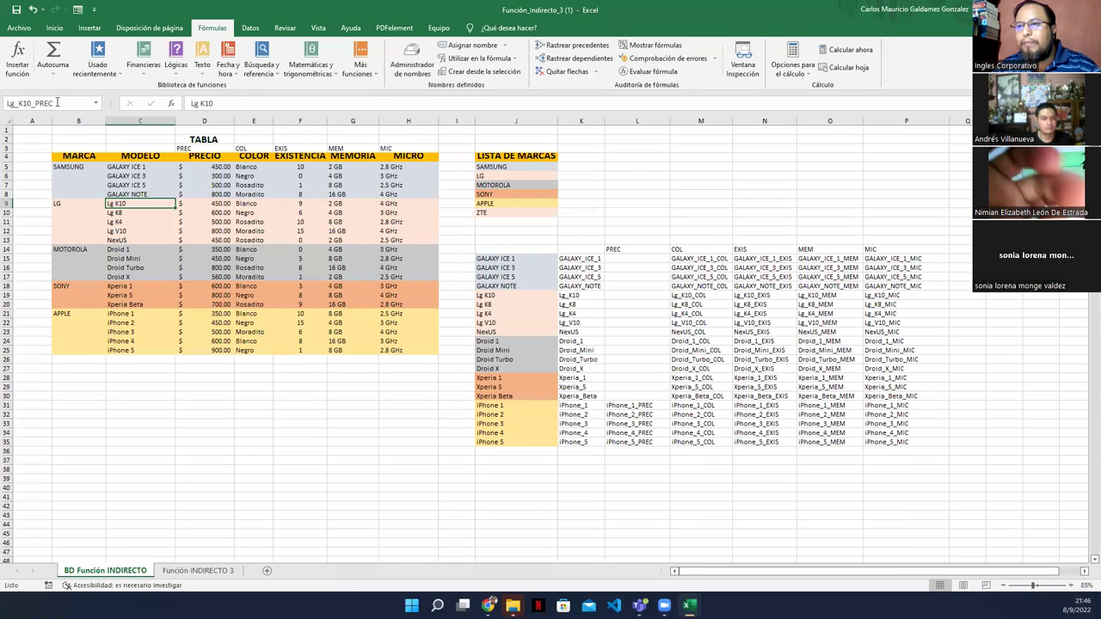
{"action": "left_click", "coordinate": [212, 204]}
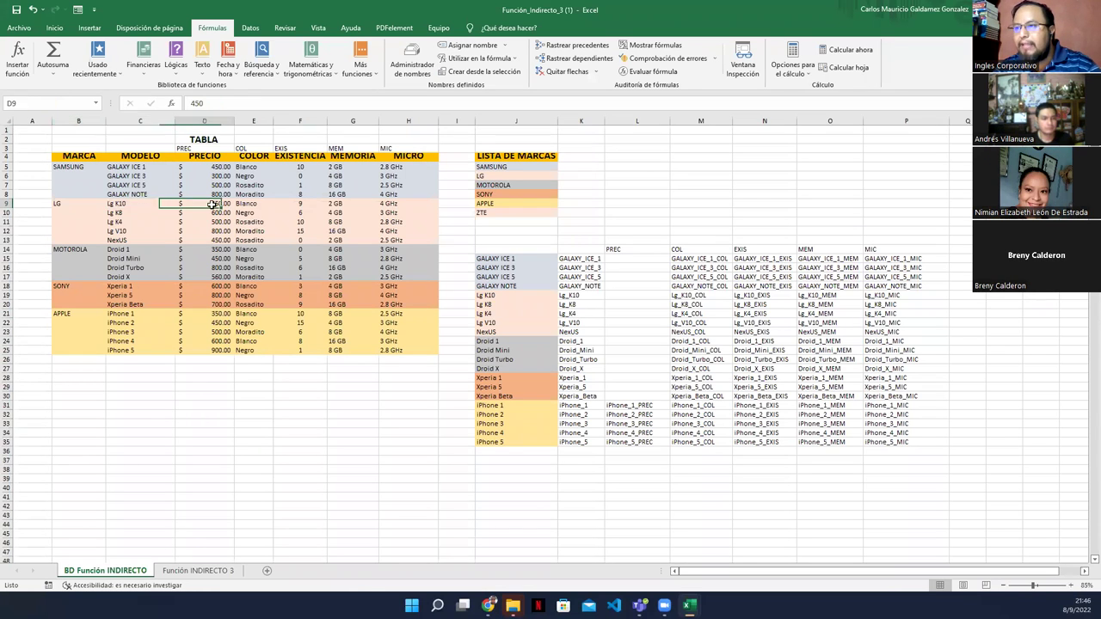
Step: Undo the clearing of the generated PREC names in L15:L30
{"action": "mouse_move", "coordinate": [488, 605]}
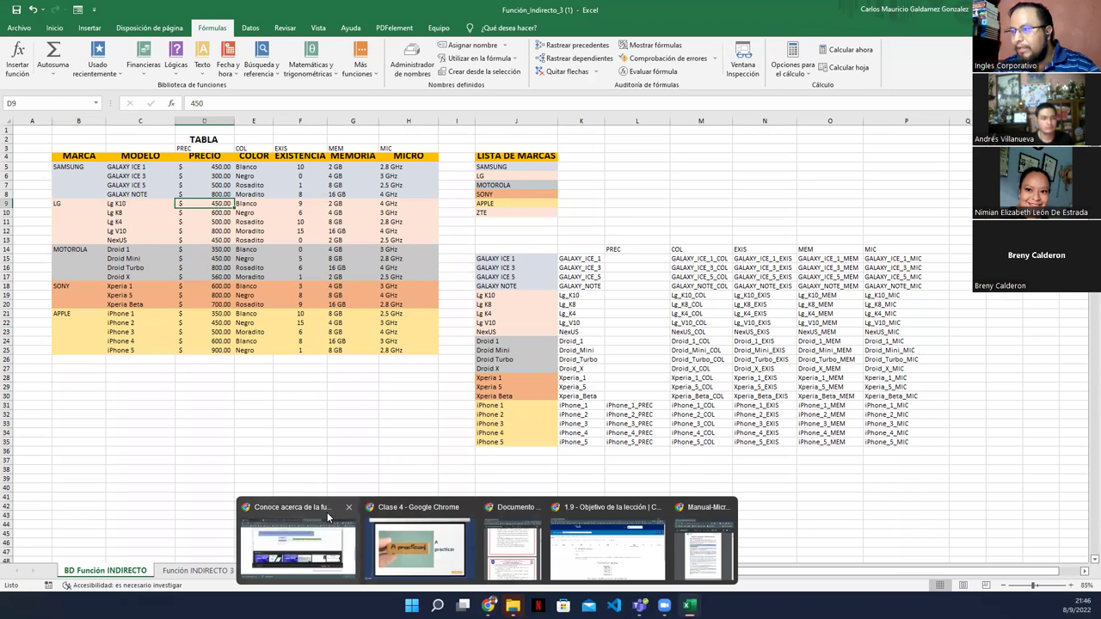
{"action": "left_click", "coordinate": [332, 462]}
{"action": "key", "text": "ctrl+Page_Down"}
{"action": "key", "text": "ctrl+Page_Up"}
{"action": "key", "text": "ctrl+y"}
{"action": "key", "text": "ctrl+y"}
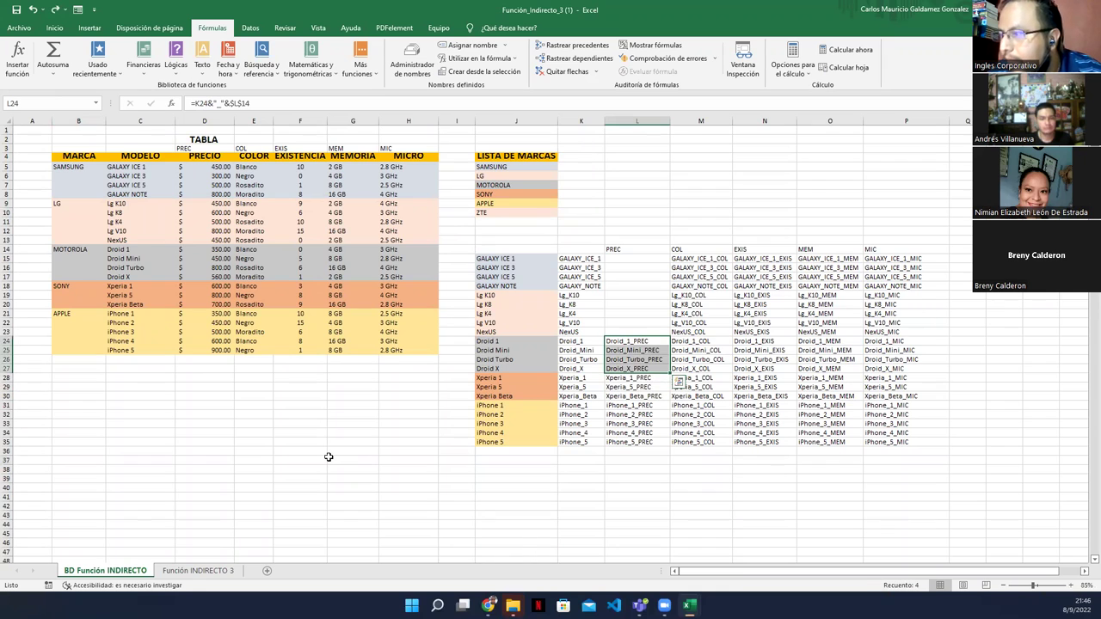
{"action": "key", "text": "ctrl+y"}
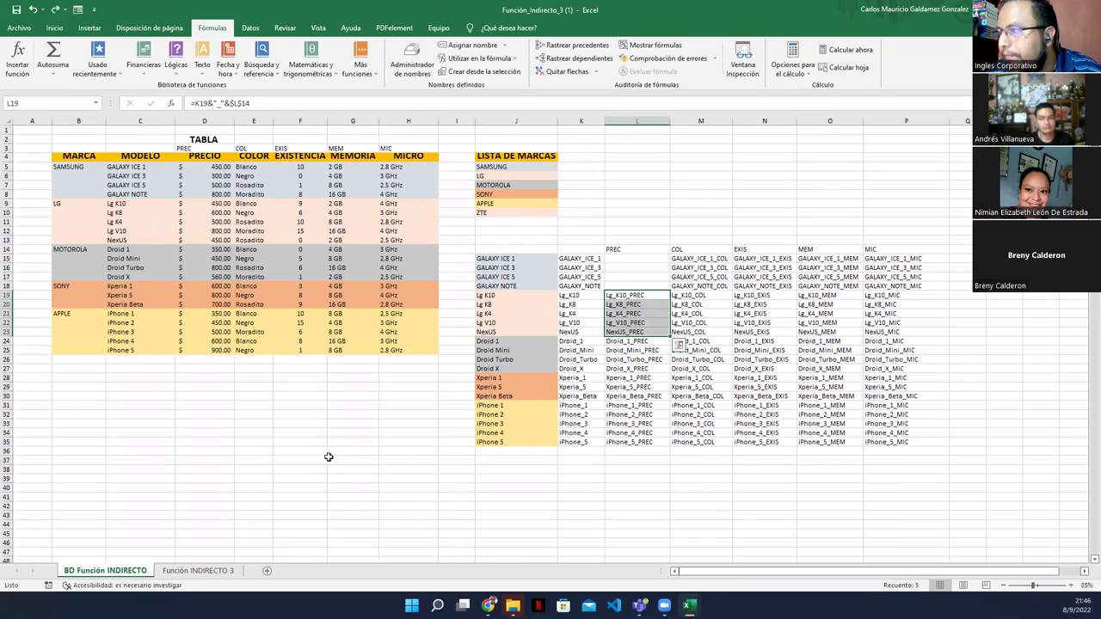
{"action": "key", "text": "ctrl+y"}
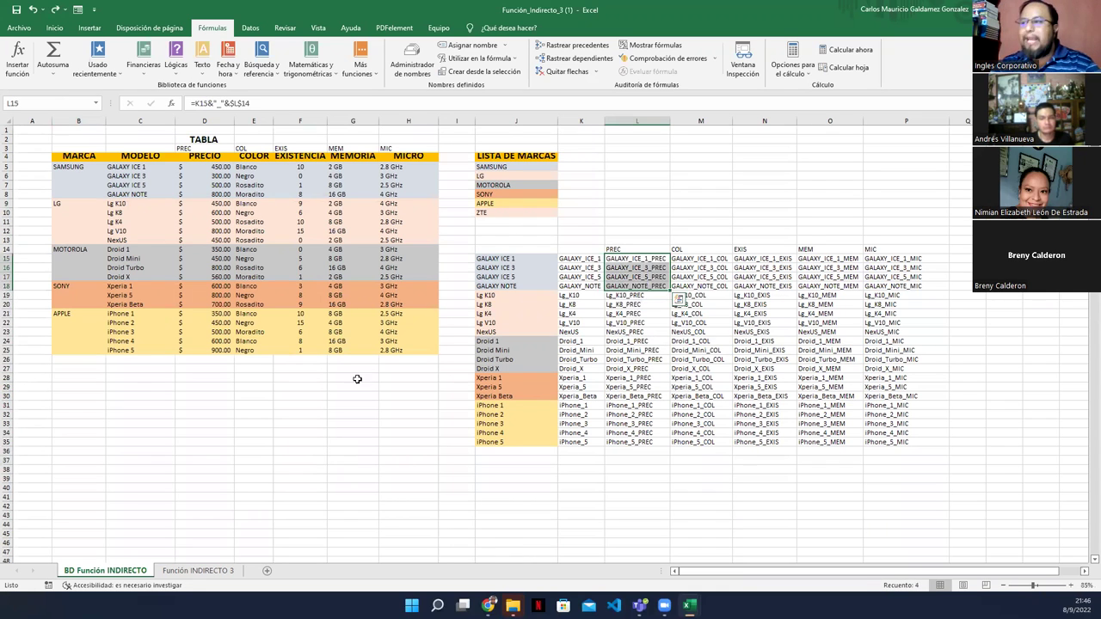
Step: Check the names of the GALAXY ICE 1 and GALAXY ICE 3 price cells D5 and D6 against the PREC name list
{"action": "left_click", "coordinate": [475, 423]}
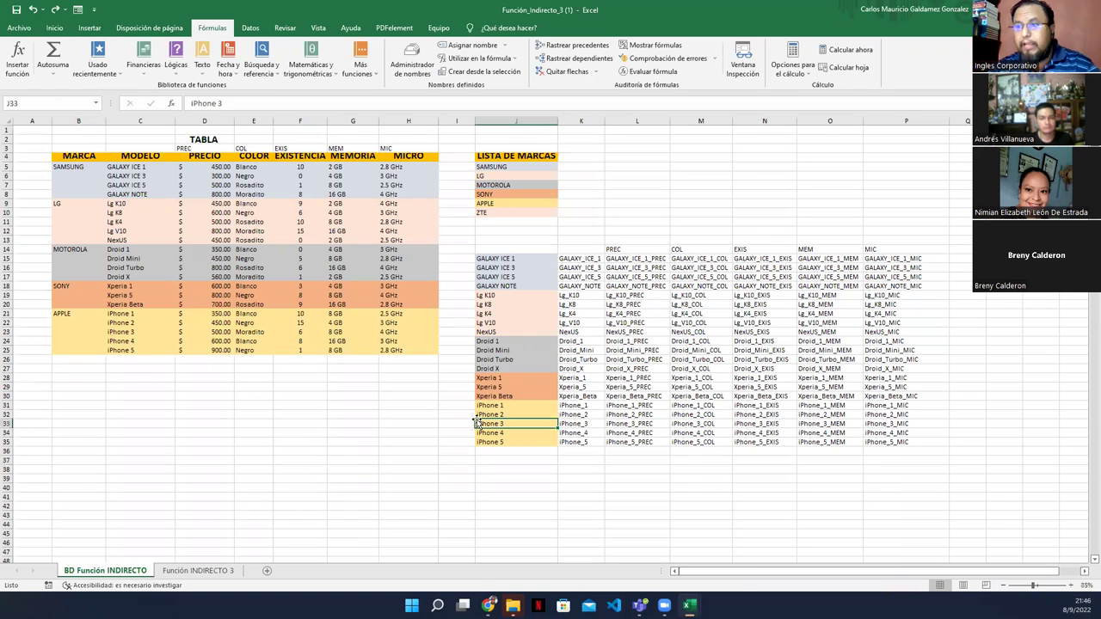
{"action": "left_click", "coordinate": [134, 312]}
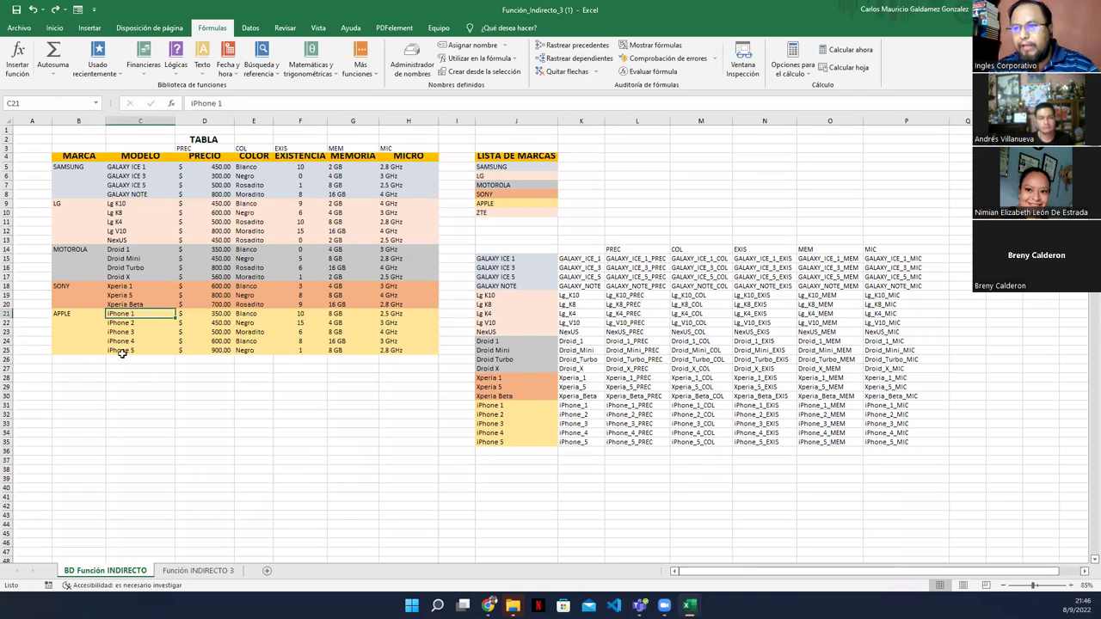
{"action": "left_click", "coordinate": [183, 169]}
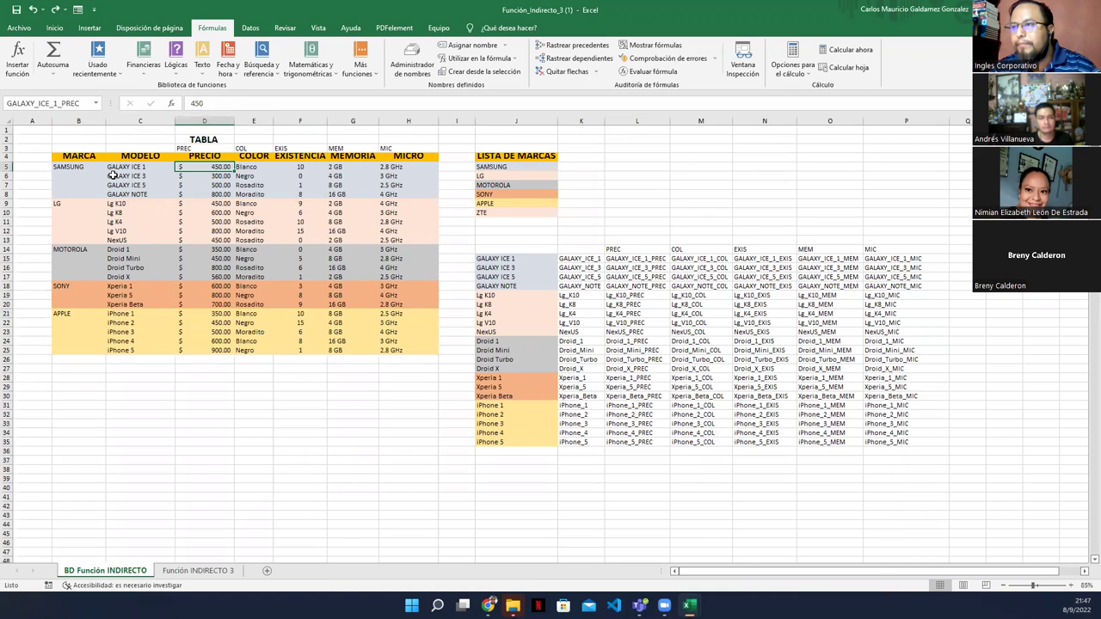
{"action": "left_click", "coordinate": [620, 267]}
{"action": "key", "text": "ctrl+c"}
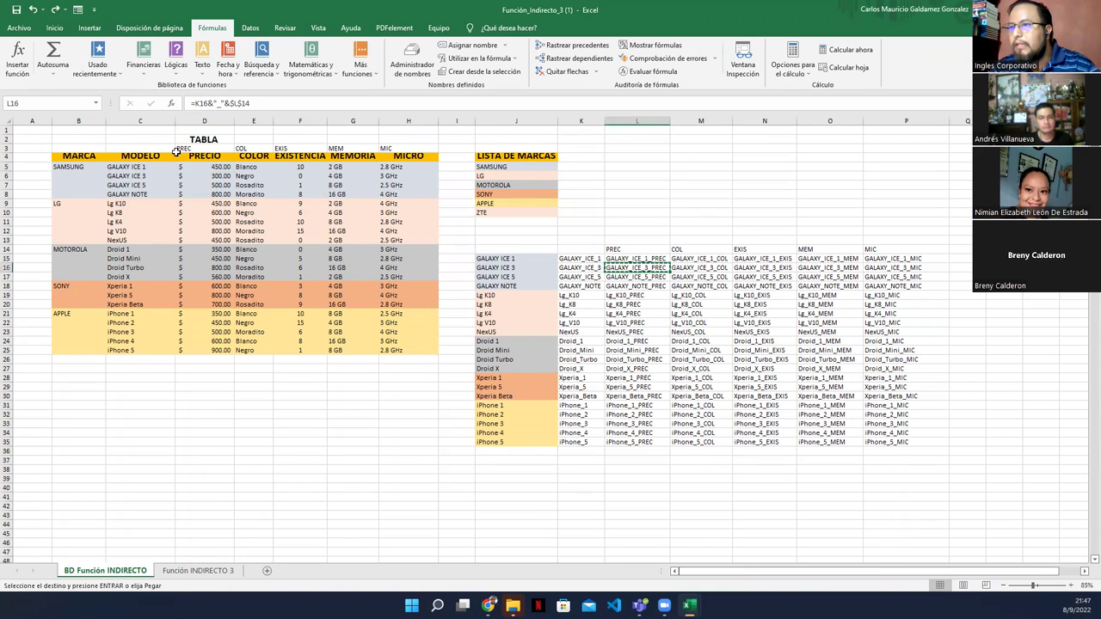
{"action": "left_click", "coordinate": [186, 177]}
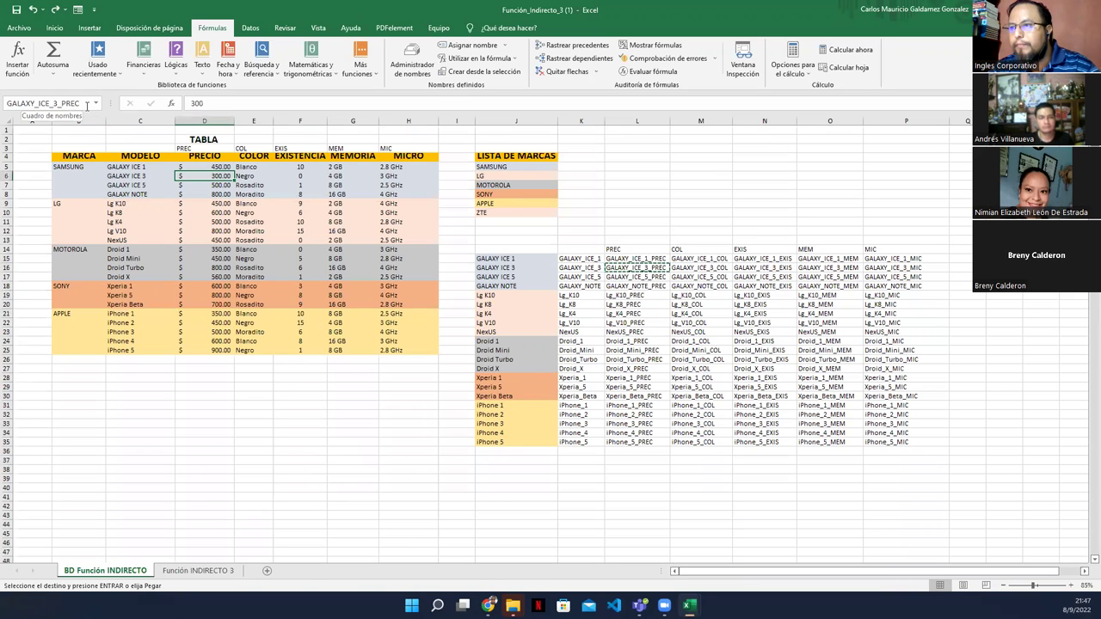
Step: Try to assign the name GALAXY_ICE_5_PREC from L17 to the GALAXY ICE 5 price cell D7
{"action": "left_click", "coordinate": [203, 185]}
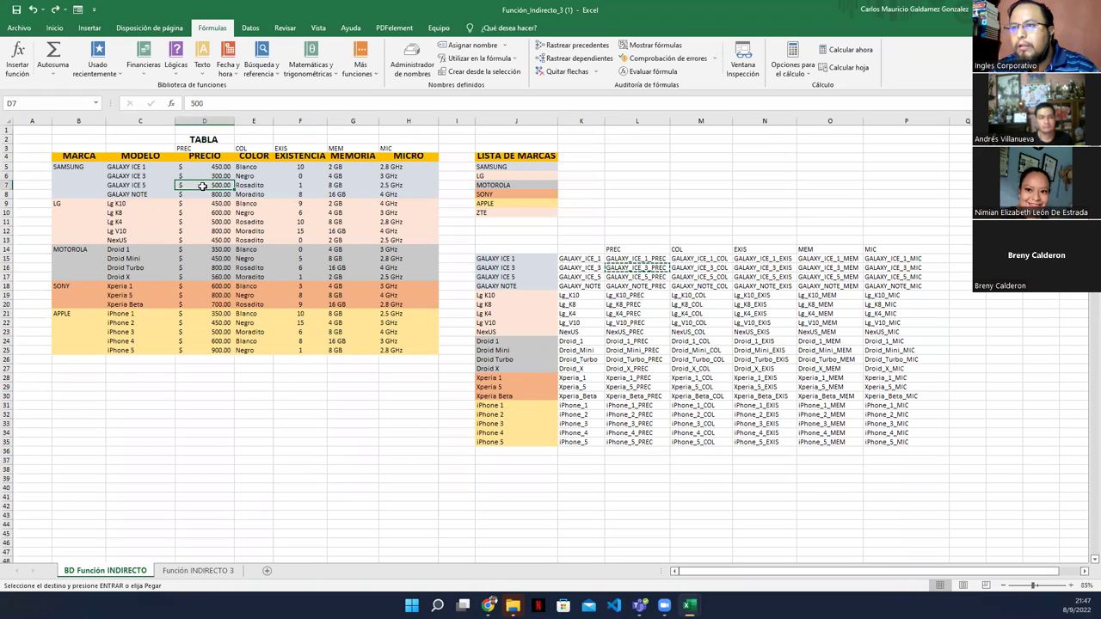
{"action": "left_click", "coordinate": [637, 277]}
{"action": "left_click", "coordinate": [194, 185]}
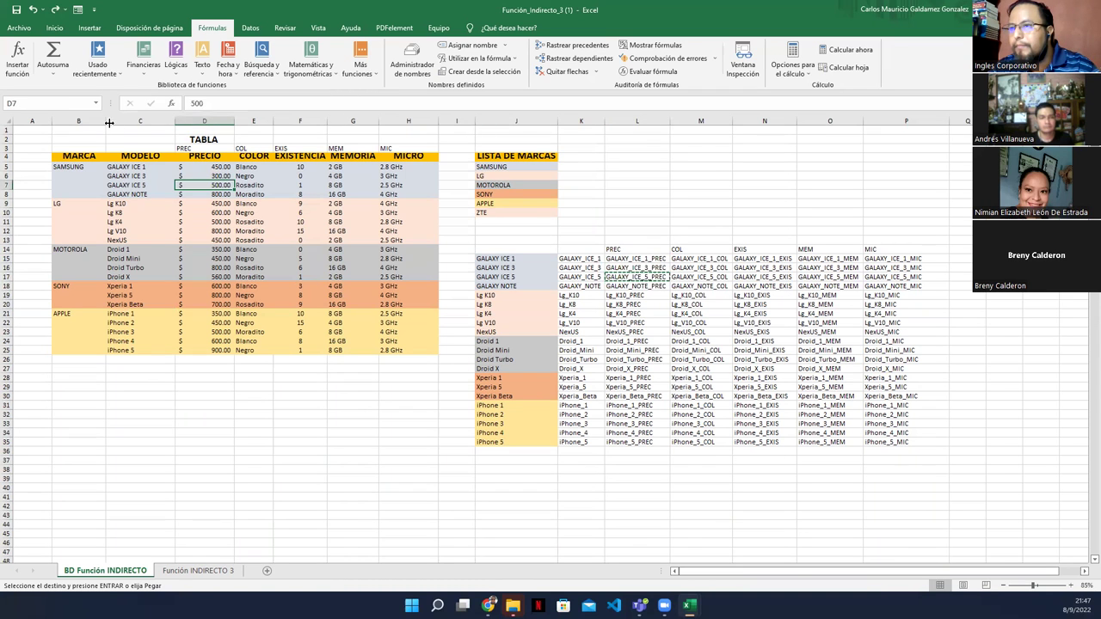
{"action": "left_click", "coordinate": [52, 103]}
{"action": "key", "text": "ctrl+v"}
{"action": "key", "text": "Return"}
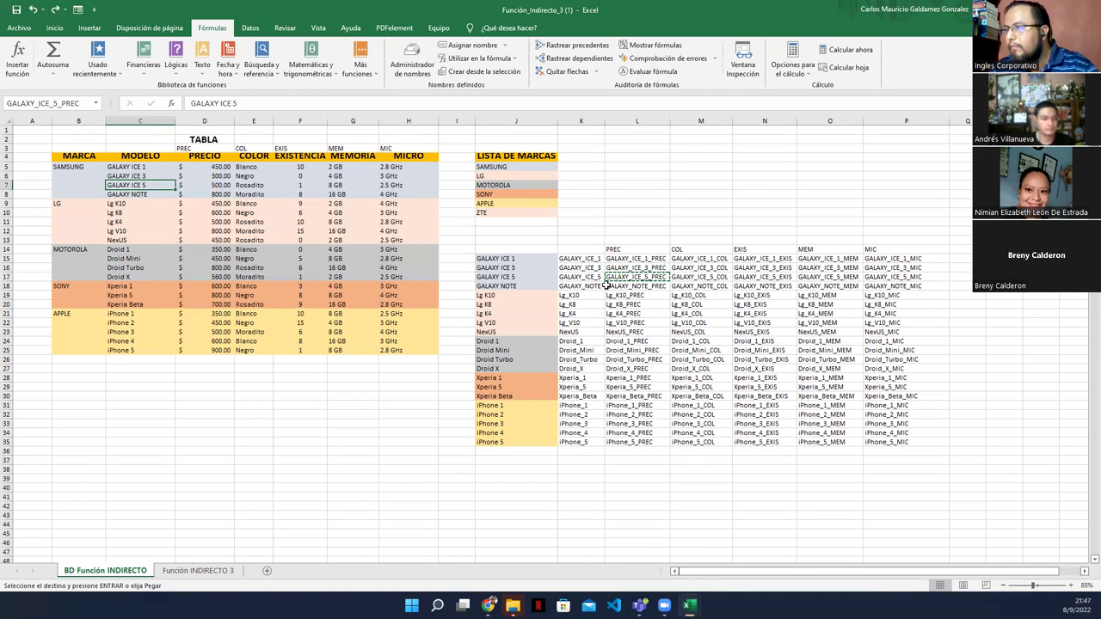
Step: Assign the name GALAXY_NOTE_PREC from L18 to the GALAXY NOTE model cell C8
{"action": "left_click", "coordinate": [636, 285]}
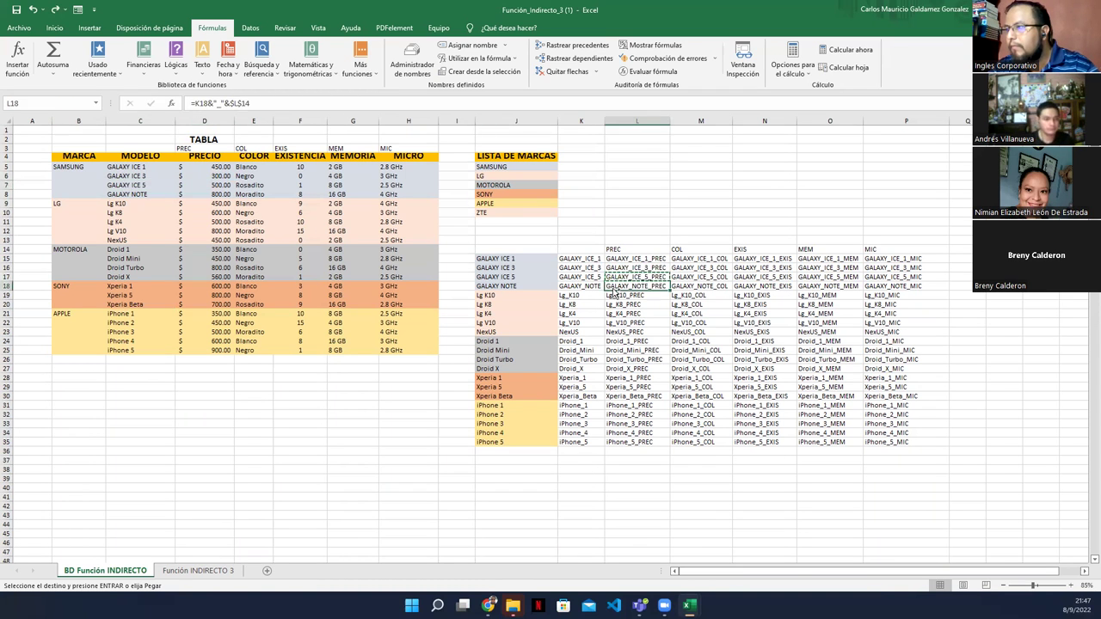
{"action": "left_click", "coordinate": [141, 198]}
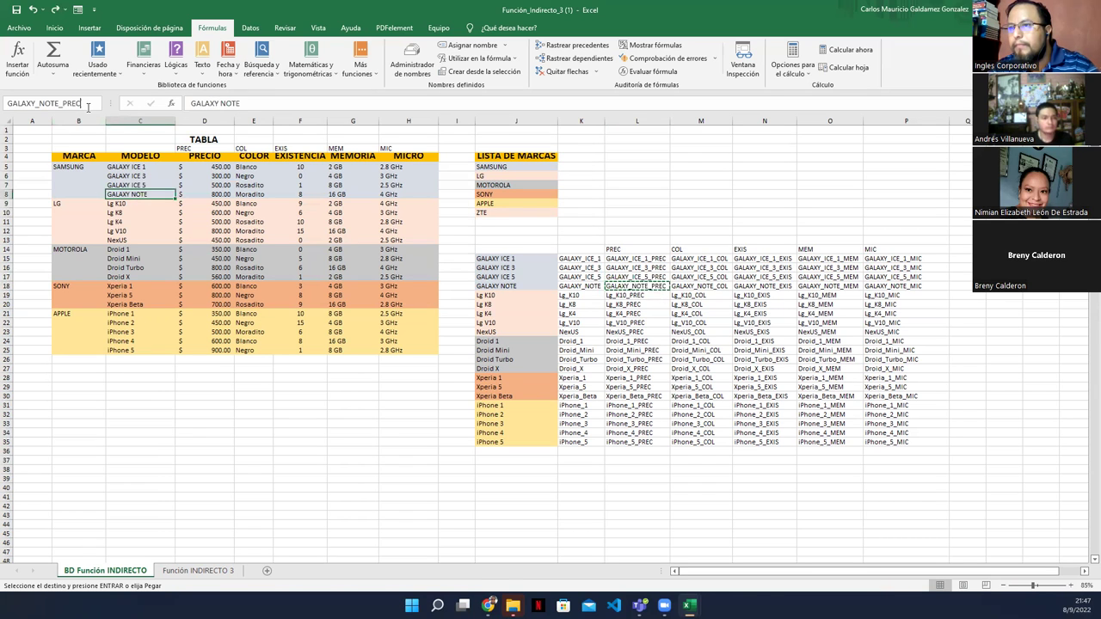
{"action": "key", "text": "Return"}
Step: Assign the name Lg_K10_PREC from L19 to the Lg K10 price cell D9
{"action": "left_click", "coordinate": [623, 298]}
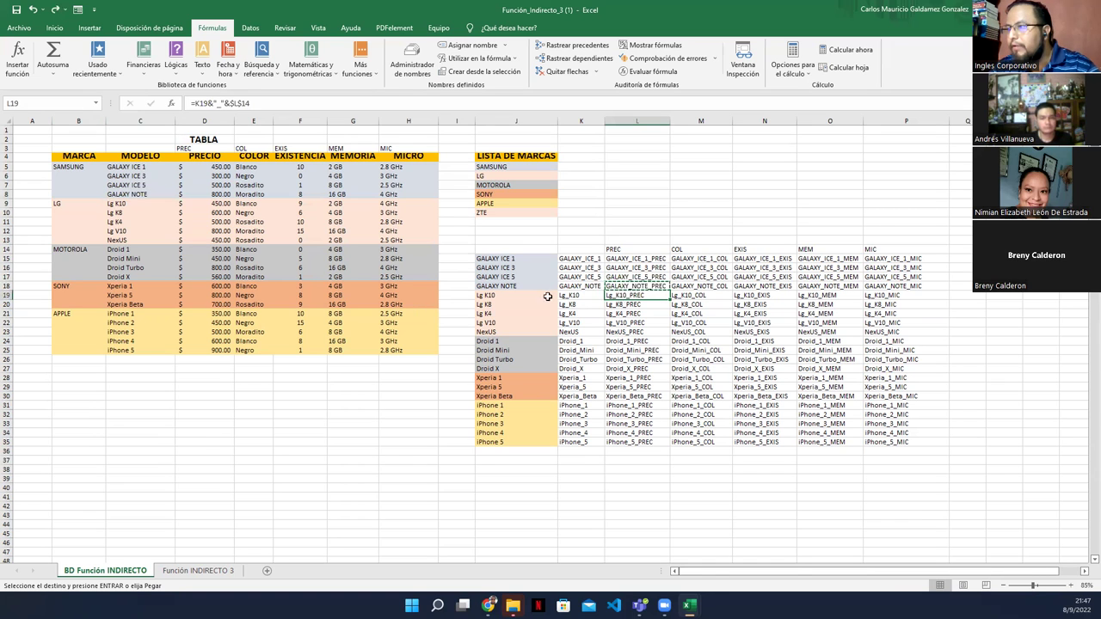
{"action": "left_click", "coordinate": [137, 204]}
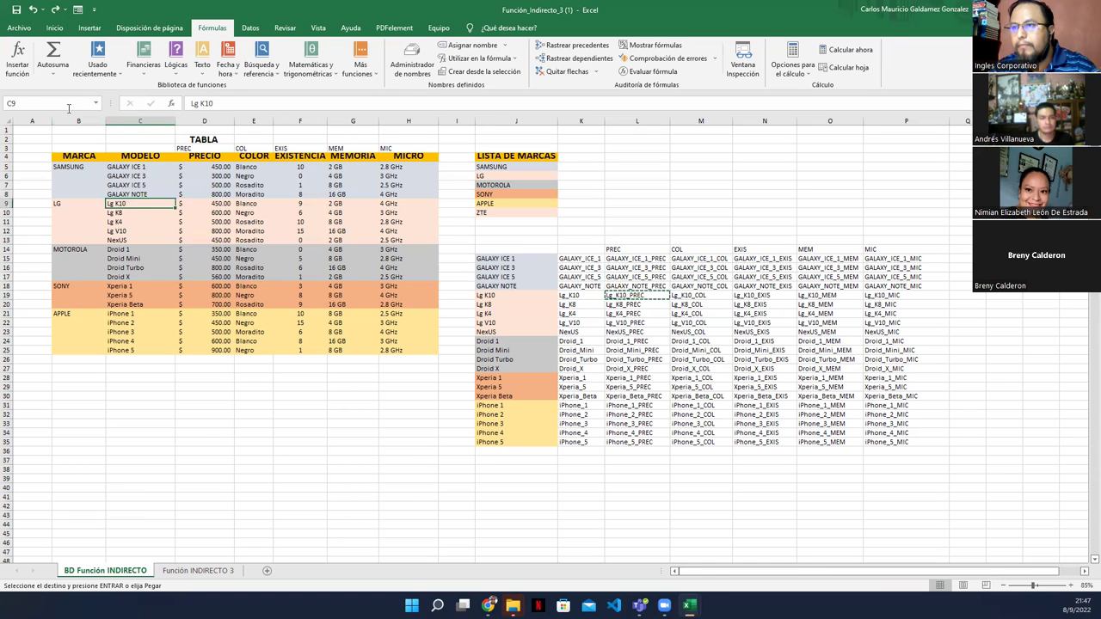
{"action": "left_click", "coordinate": [224, 204]}
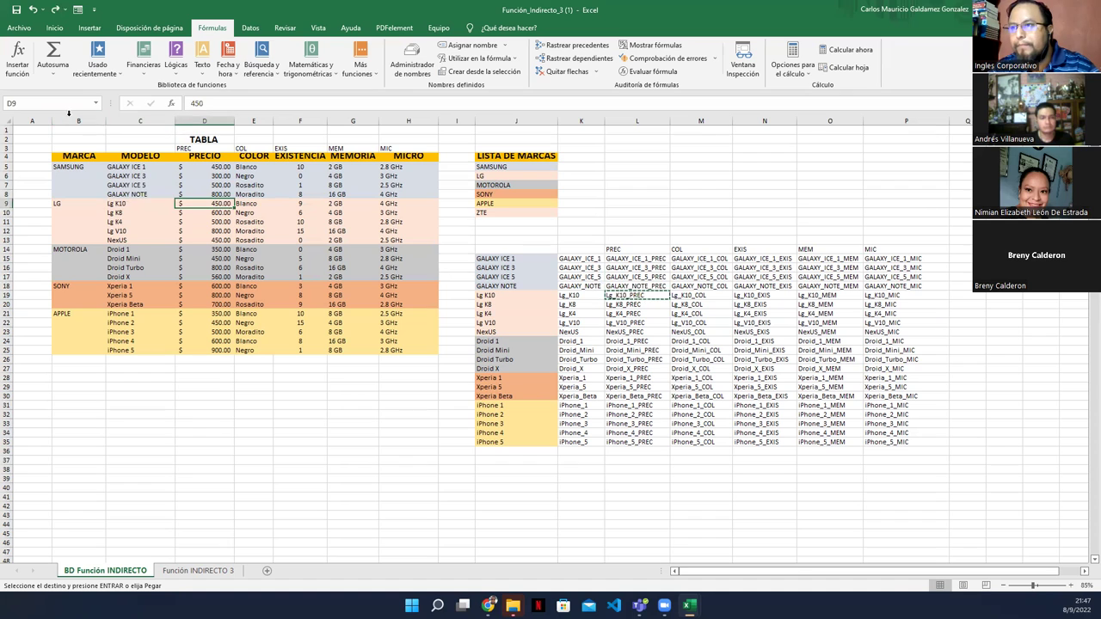
{"action": "key", "text": "ctrl+v"}
{"action": "key", "text": "Return"}
Step: Assign the name Lg_K8_PREC from L20 to the Lg K8 price cell D10
{"action": "left_click", "coordinate": [626, 304]}
{"action": "key", "text": "ctrl+c"}
{"action": "left_click", "coordinate": [210, 212]}
{"action": "left_click", "coordinate": [48, 104]}
{"action": "key", "text": "ctrl+v"}
{"action": "key", "text": "Return"}
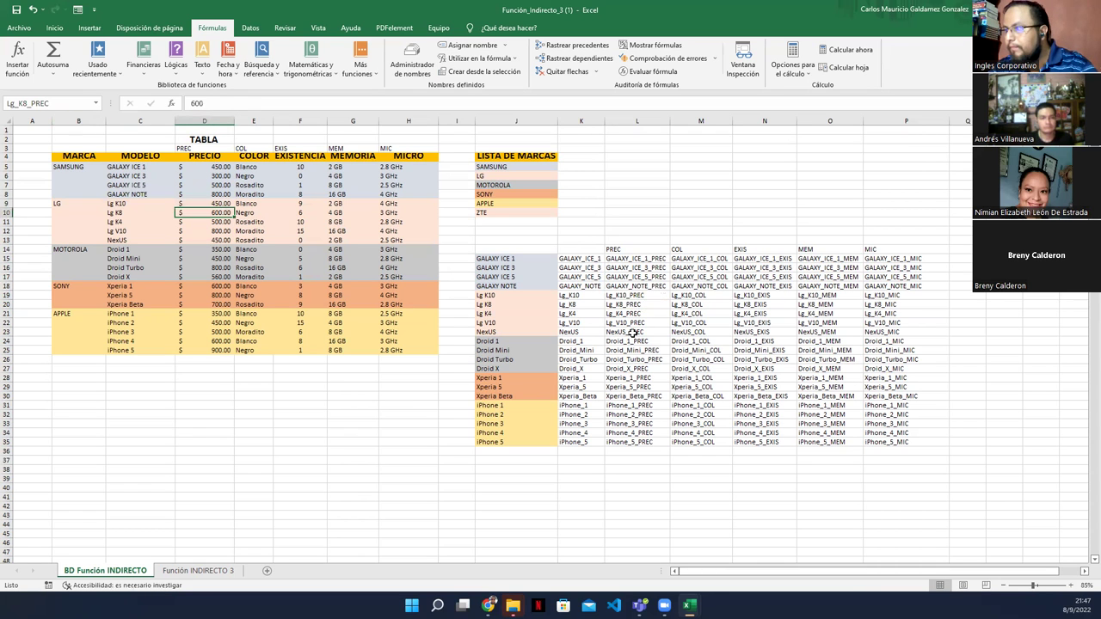
Step: Assign the name Lg_K4_PREC from L21 to the Lg K4 price cell D11
{"action": "left_click", "coordinate": [627, 314]}
{"action": "key", "text": "ctrl+c"}
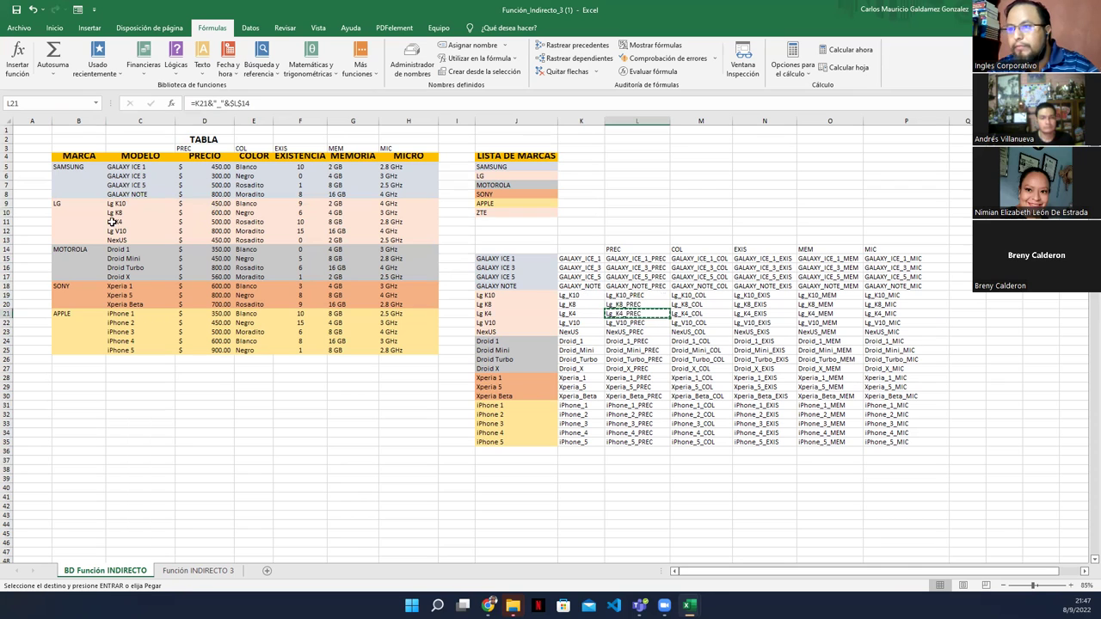
{"action": "left_click", "coordinate": [201, 222]}
{"action": "left_click", "coordinate": [83, 103]}
{"action": "key", "text": "ctrl+v"}
{"action": "key", "text": "Return"}
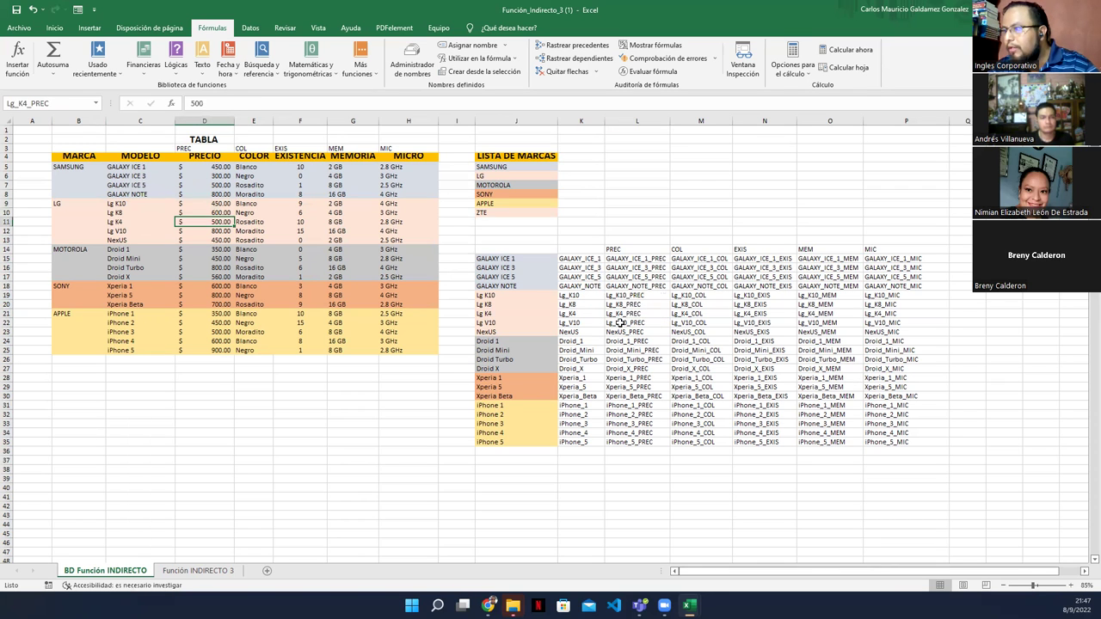
Step: Assign the name Lg_V10_PREC from L22 to the Lg V10 price cell D12
{"action": "left_click", "coordinate": [619, 323]}
{"action": "key", "text": "ctrl+c"}
{"action": "left_click", "coordinate": [210, 230]}
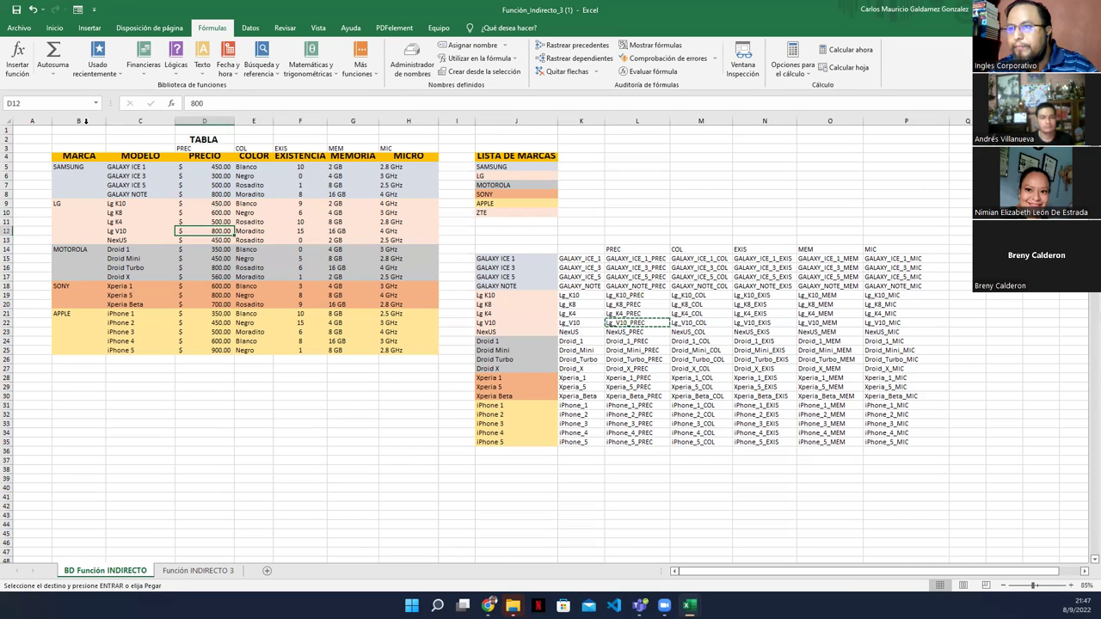
{"action": "left_click", "coordinate": [78, 104]}
{"action": "key", "text": "ctrl+v"}
{"action": "key", "text": "Return"}
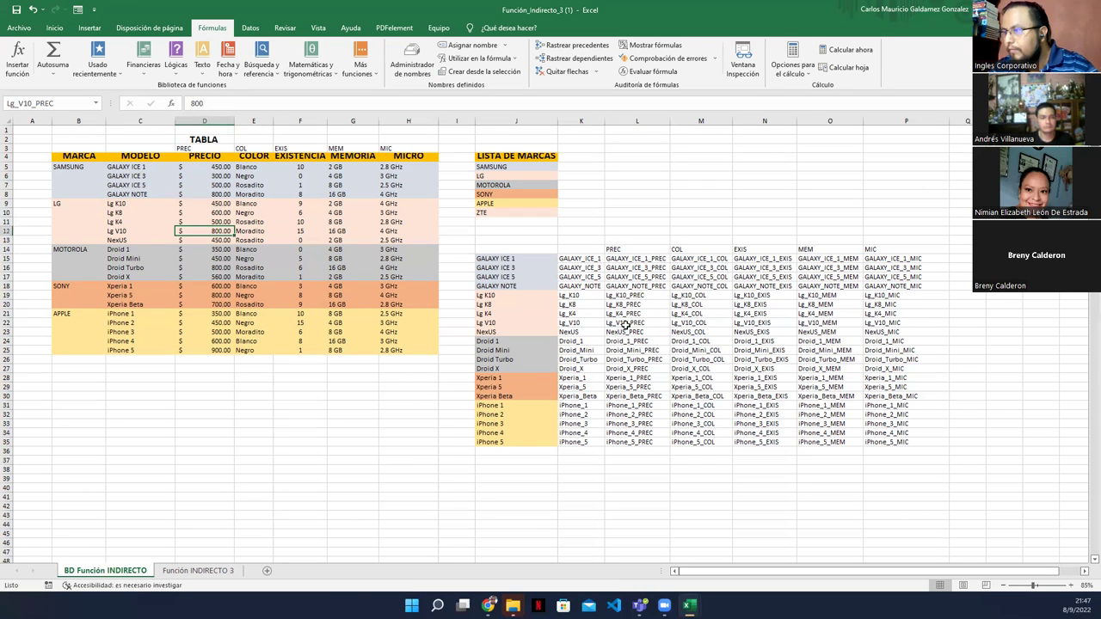
Step: Assign the name NexUS_PREC from L23 to the NexUS price cell D13
{"action": "left_click", "coordinate": [625, 332]}
{"action": "key", "text": "ctrl+c"}
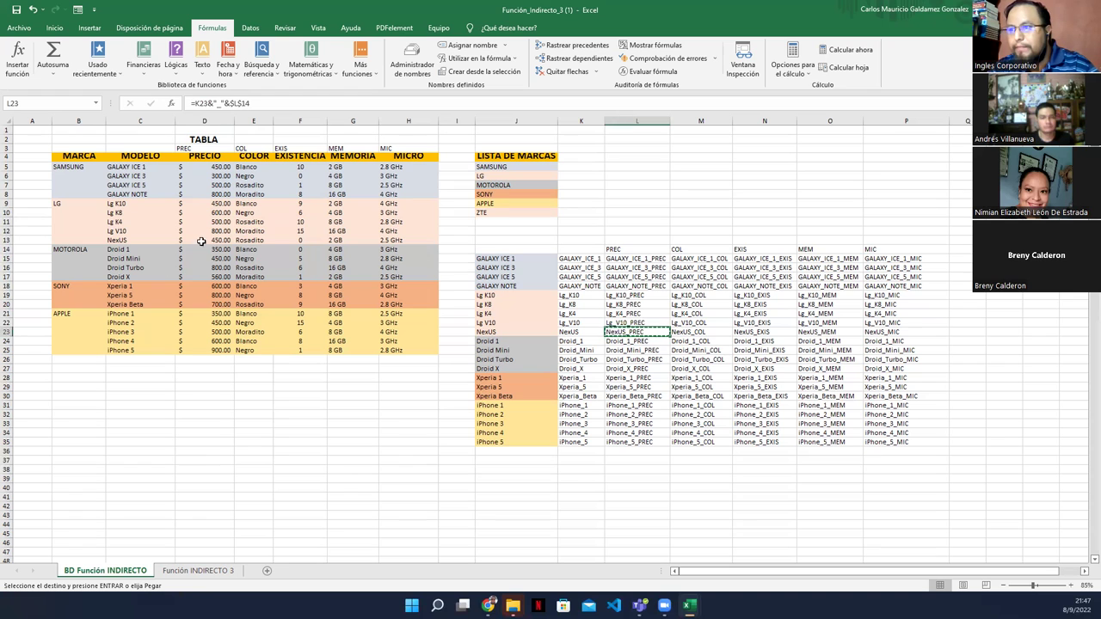
{"action": "left_click", "coordinate": [202, 241]}
{"action": "left_click", "coordinate": [86, 103]}
{"action": "key", "text": "ctrl+v"}
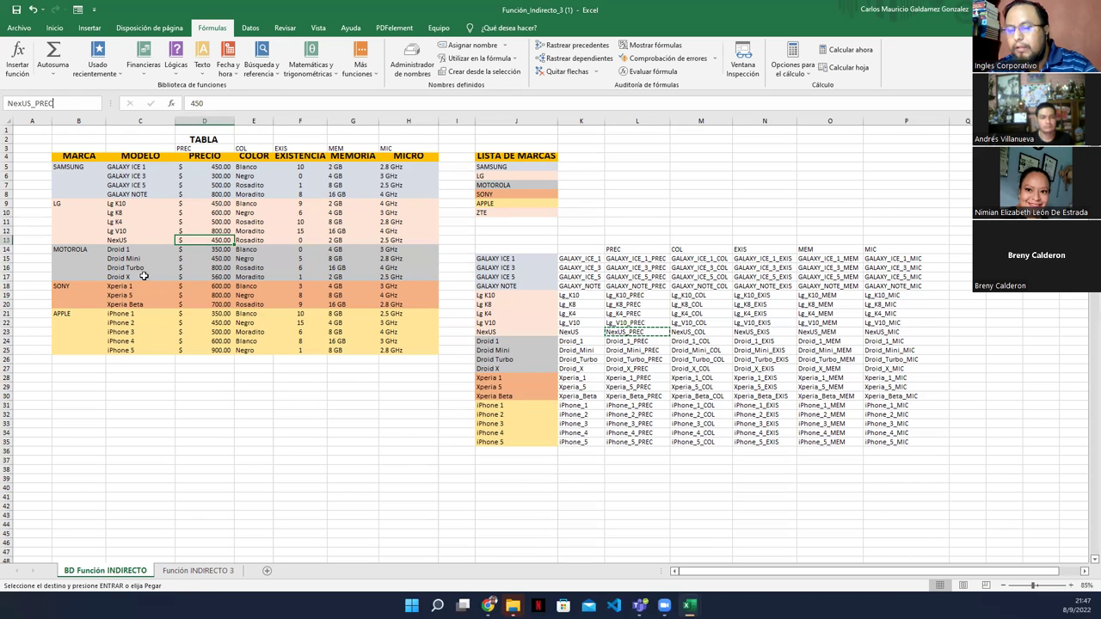
{"action": "key", "text": "Return"}
Step: Test the price lookup on Función INDIRECTO 3 with the models GALAXY ICE 3 and GALAXY ICE 5
{"action": "left_click", "coordinate": [198, 570]}
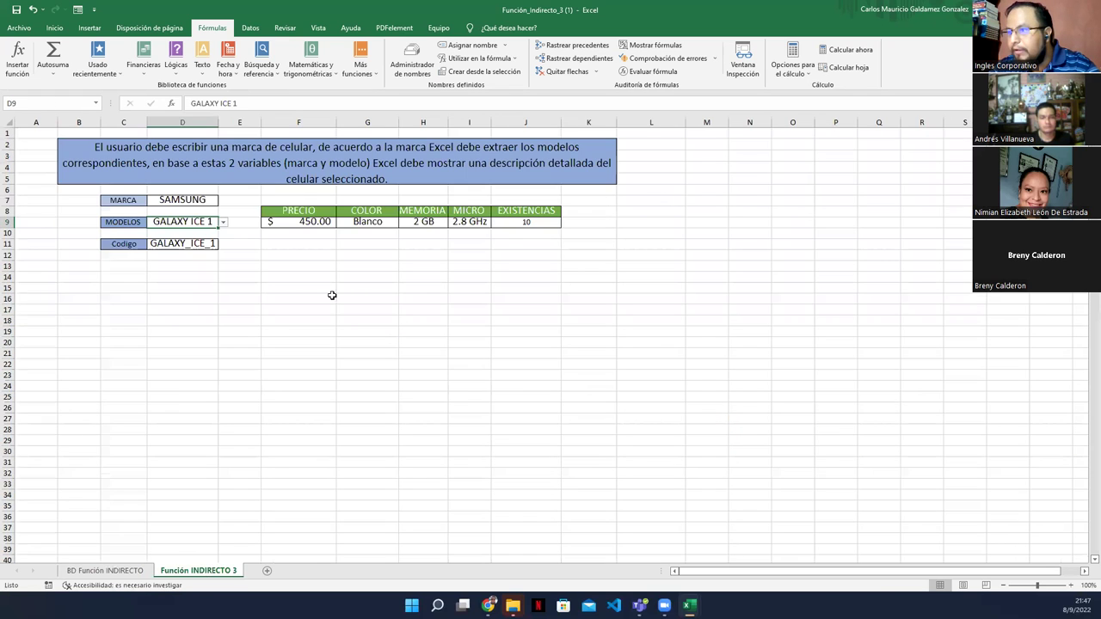
{"action": "left_click", "coordinate": [299, 221]}
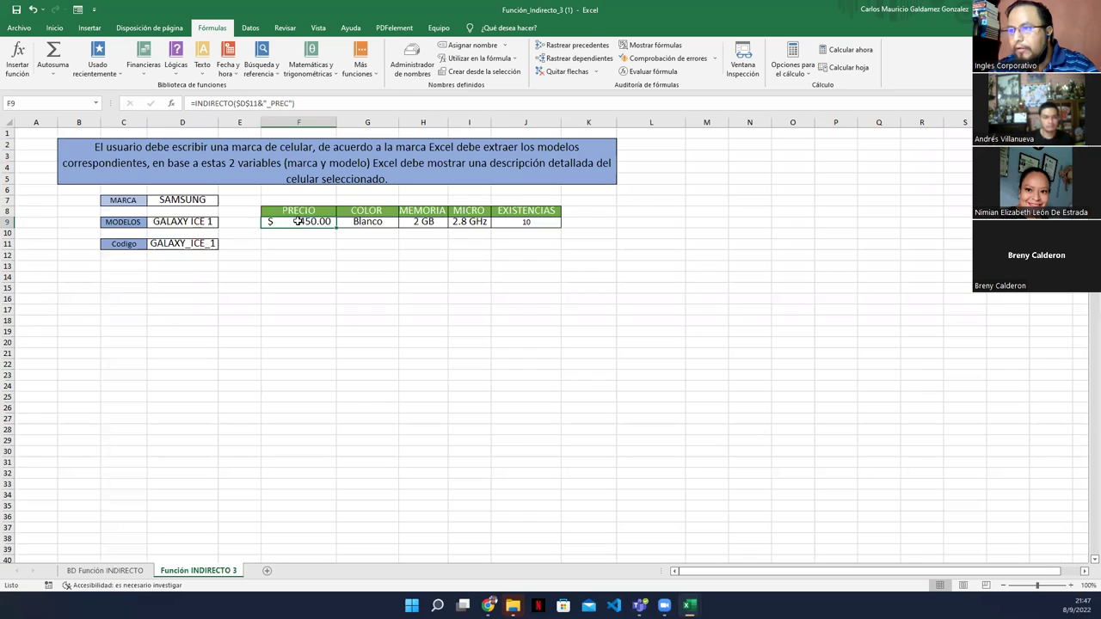
{"action": "left_click", "coordinate": [212, 221]}
{"action": "left_click", "coordinate": [223, 222]}
{"action": "left_click", "coordinate": [189, 242]}
{"action": "left_click", "coordinate": [222, 223]}
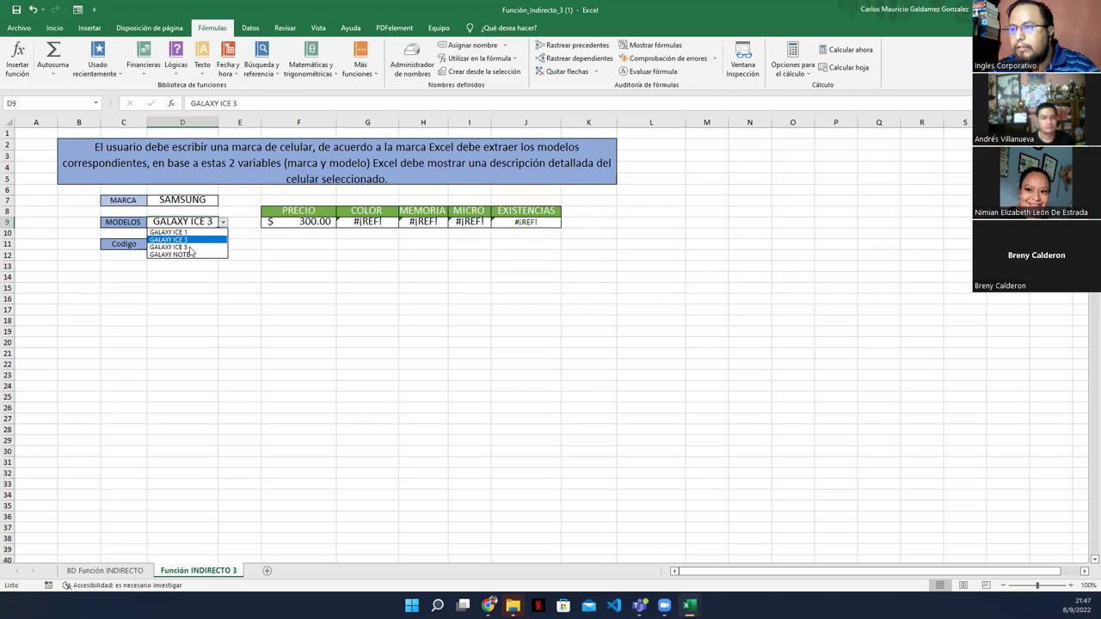
{"action": "left_click", "coordinate": [191, 251]}
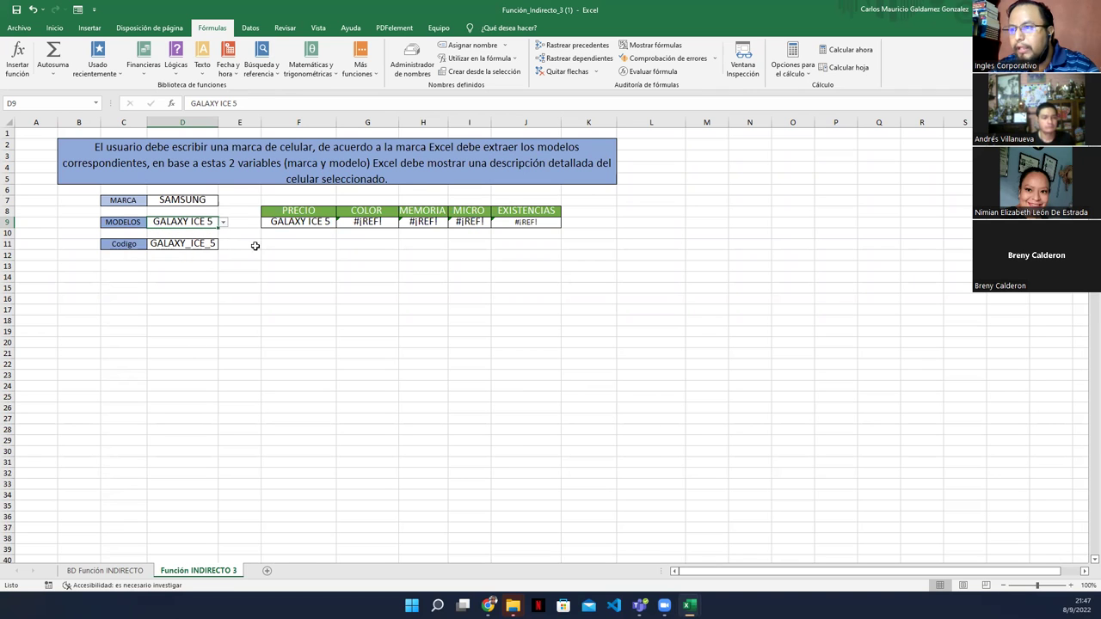
Step: Check the names of D7 and C7 on BD Función INDIRECTO and try to replace the name GALAXY_ICE_5_PREC on C7
{"action": "left_click", "coordinate": [129, 574]}
{"action": "left_click", "coordinate": [198, 184]}
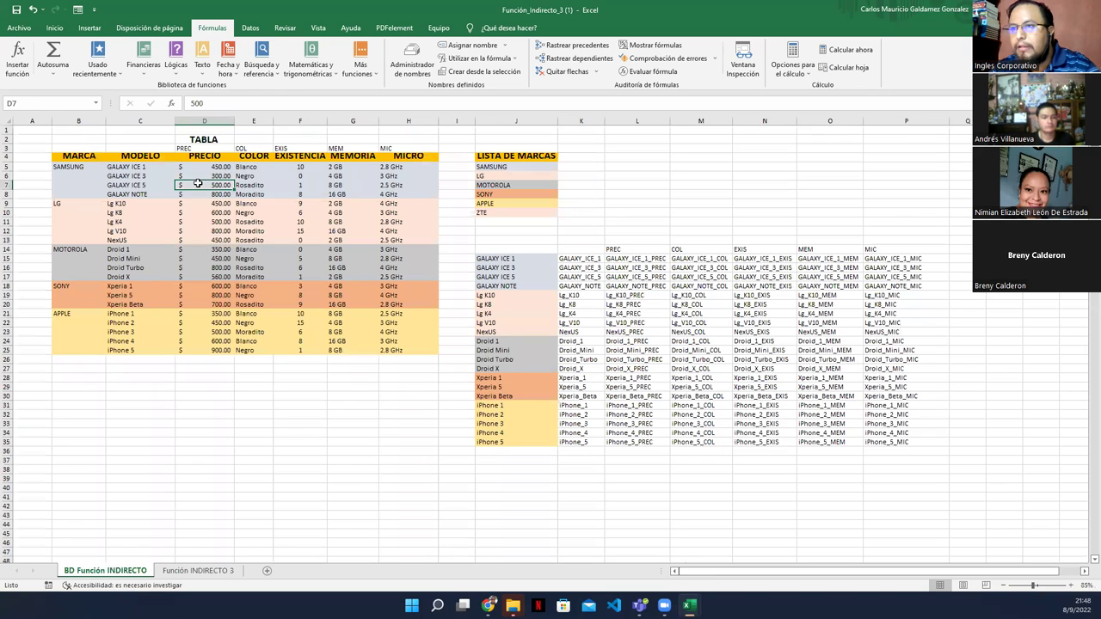
{"action": "left_click", "coordinate": [140, 184]}
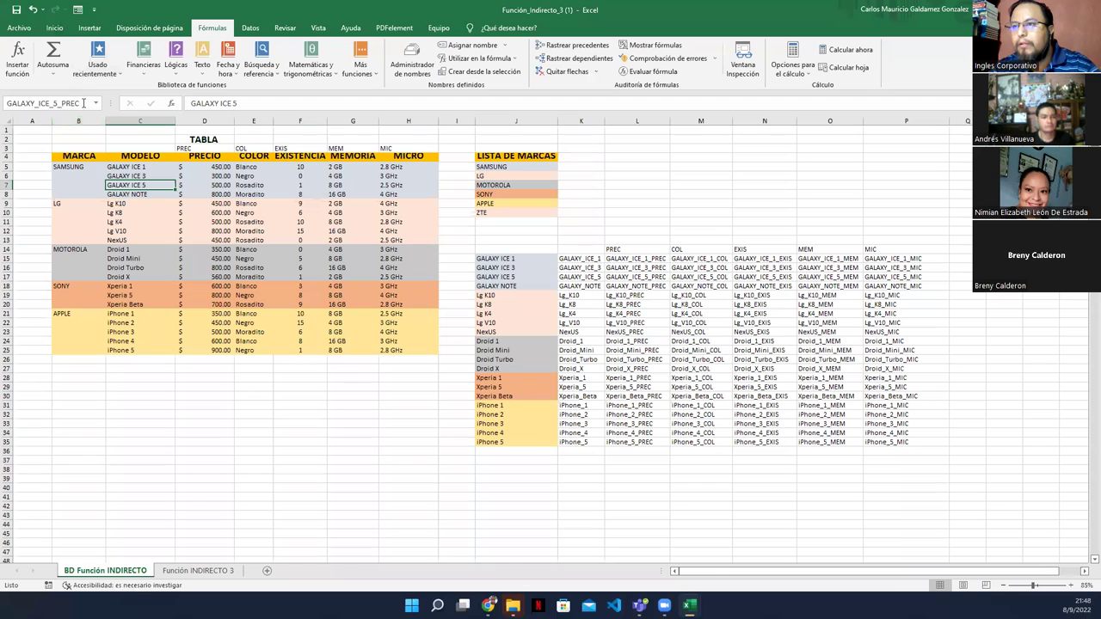
{"action": "left_click", "coordinate": [83, 103]}
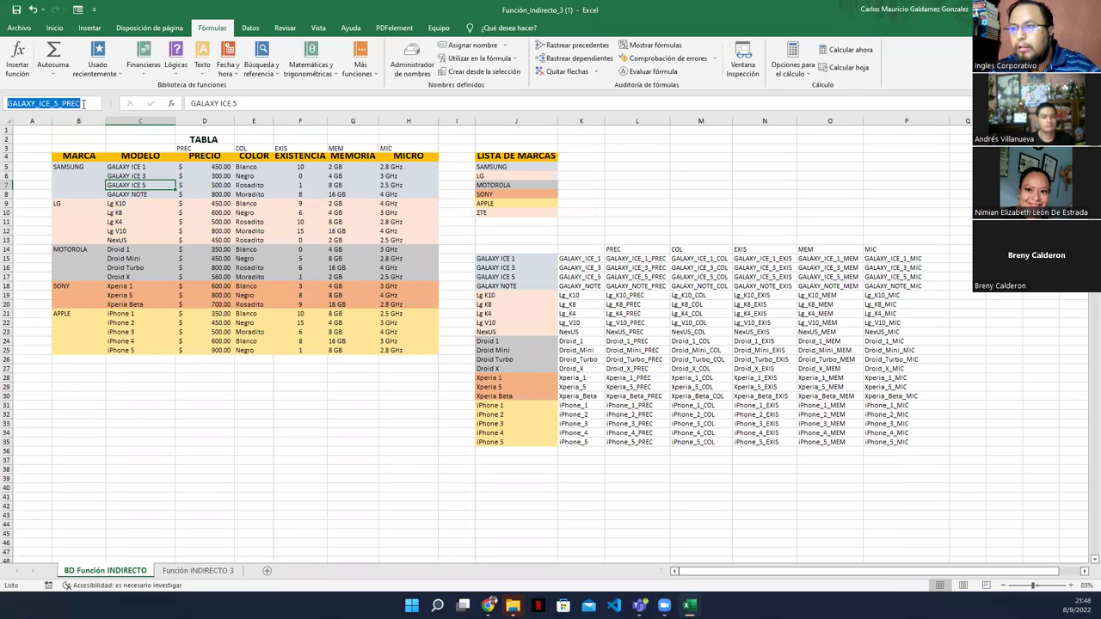
{"action": "type", "text": "G"}
{"action": "key", "text": "Return"}
Step: Try to assign the name GALAXY_ICE_5_PREC to the GALAXY ICE 5 price cell D7
{"action": "left_click", "coordinate": [217, 186]}
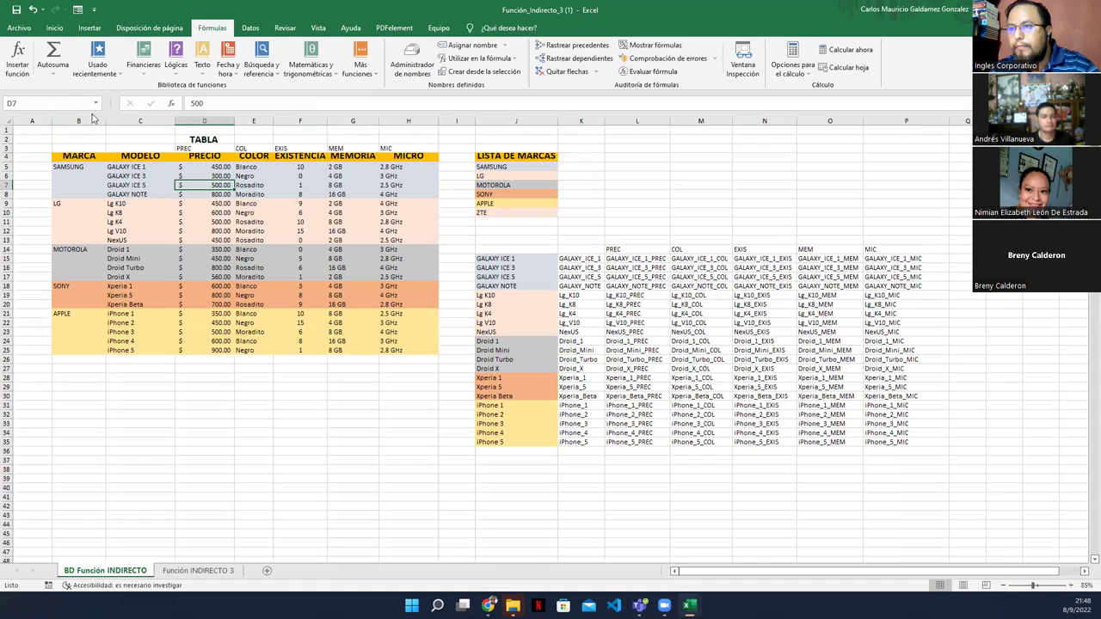
{"action": "key", "text": "ctrl+v"}
{"action": "key", "text": "Return"}
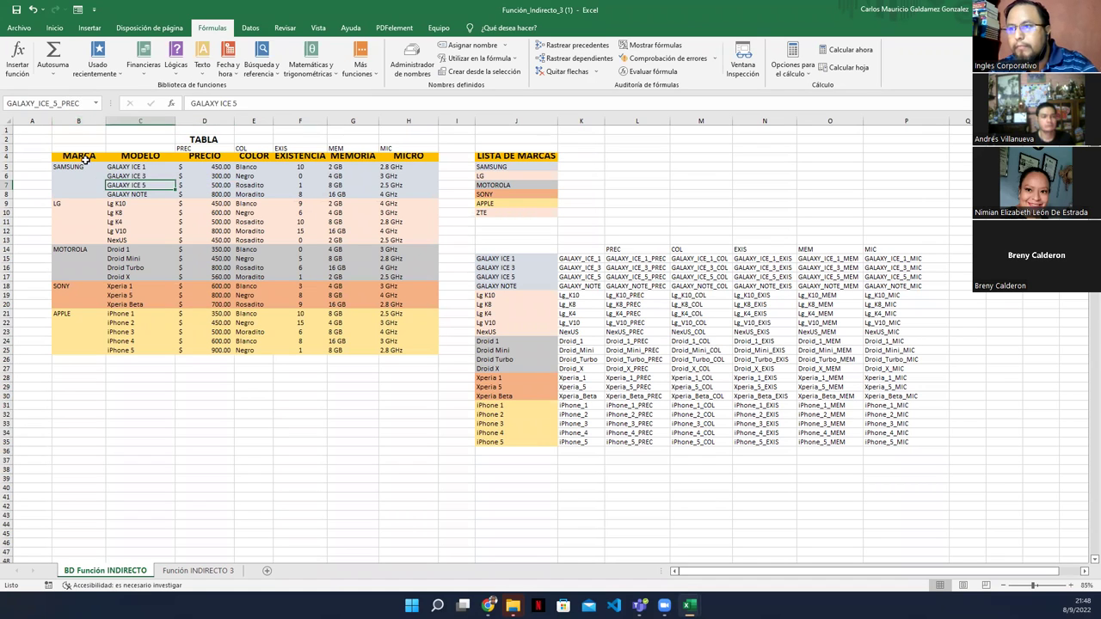
Step: Give the GALAXY ICE 5 model cell C7 the name Gal
{"action": "left_click", "coordinate": [83, 105]}
{"action": "type", "text": "c"}
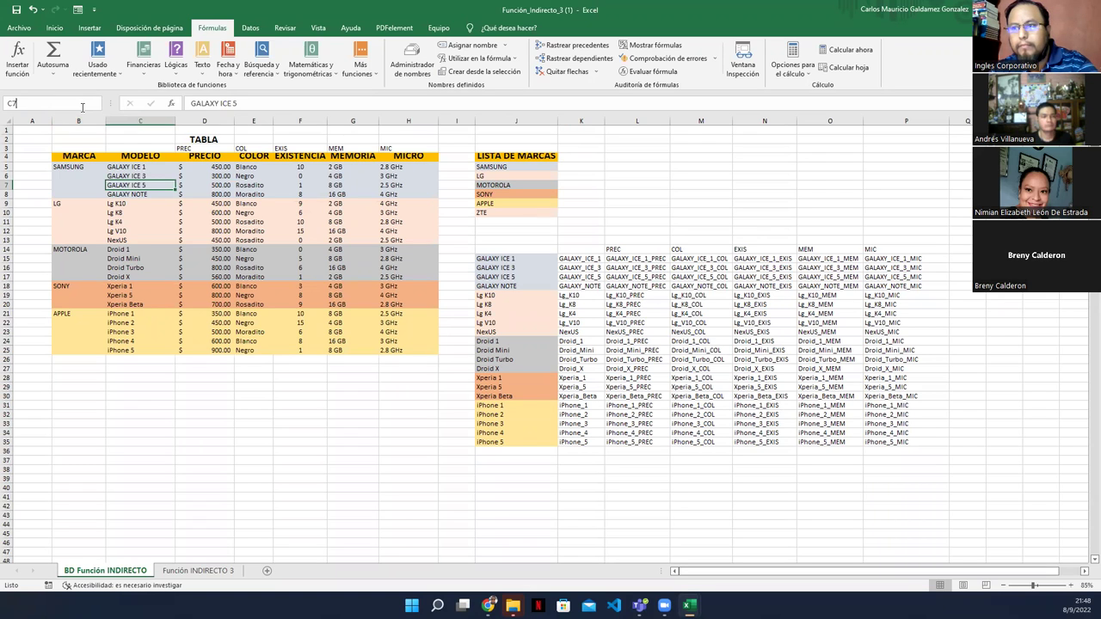
{"action": "key", "text": "BackSpace"}
{"action": "key", "text": "BackSpace"}
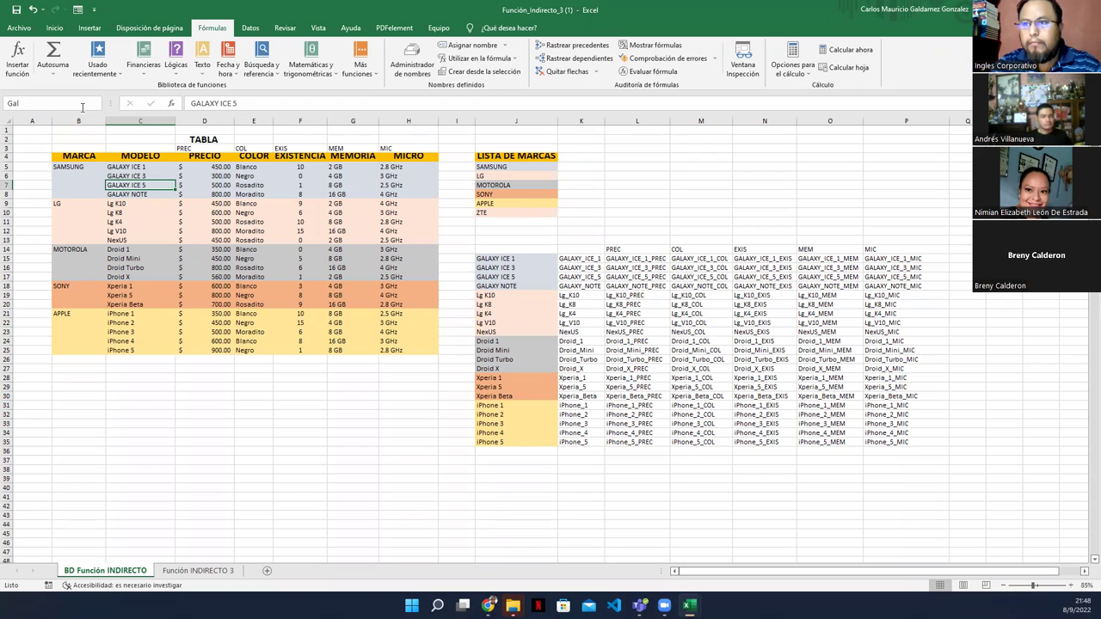
Step: Check the Samsung price cells D5 to D7 and retry naming D7 GALAXY_ICE_5_PREC
{"action": "left_click", "coordinate": [203, 185]}
{"action": "left_click", "coordinate": [205, 167]}
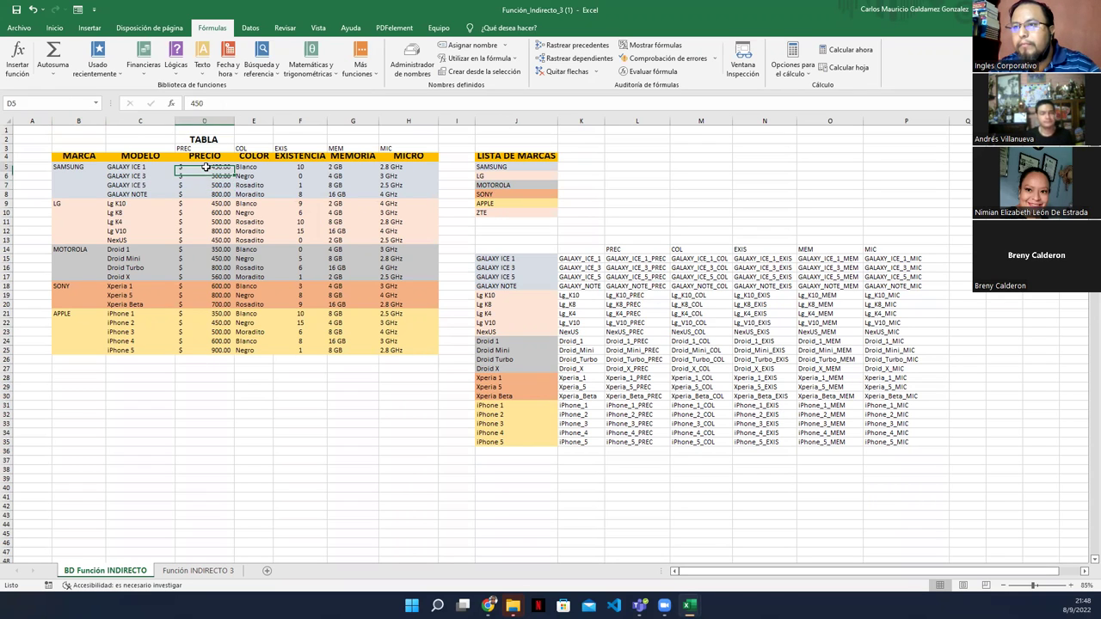
{"action": "left_click", "coordinate": [205, 176]}
{"action": "left_click", "coordinate": [205, 185]}
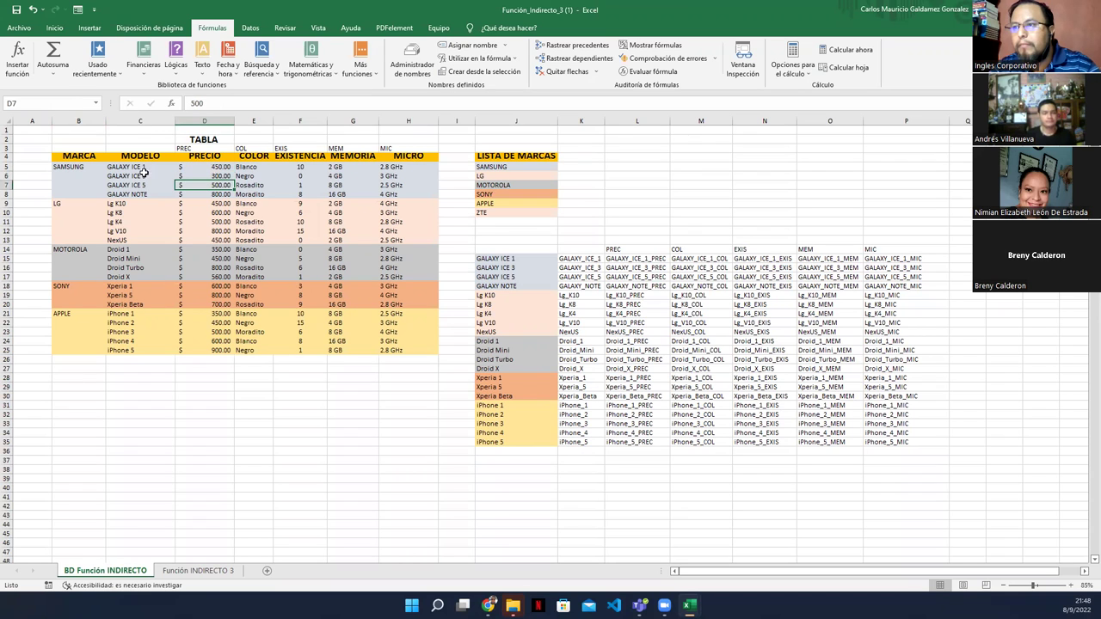
{"action": "key", "text": "ctrl+v"}
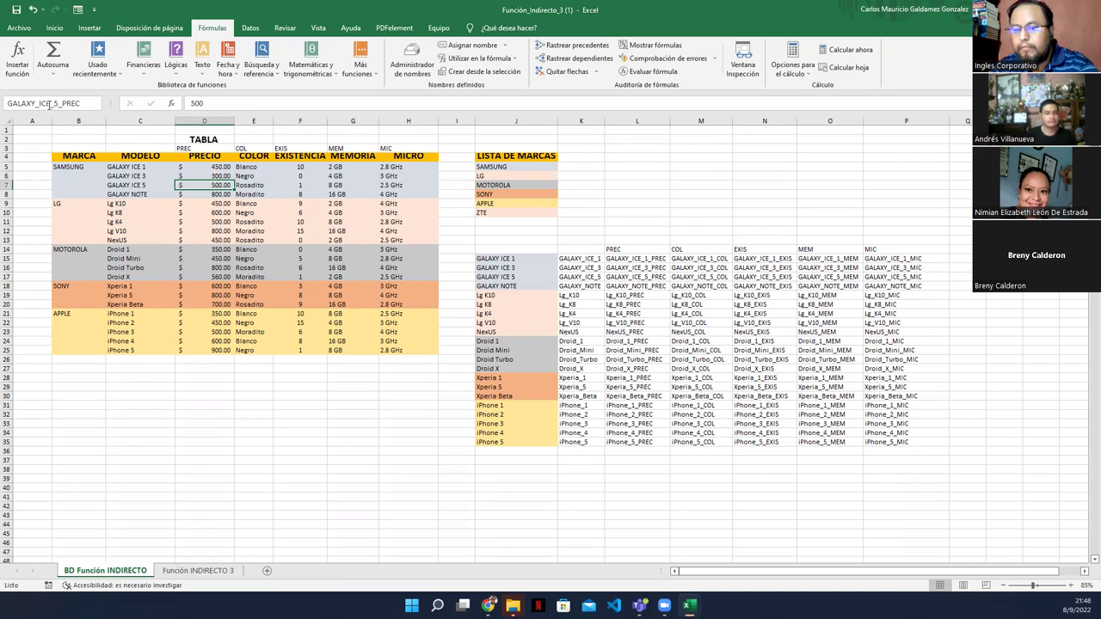
Step: Check which names the GALAXY ICE 5 and GALAXY NOTE model and price cells and the GALAXY ICE 1 model cell carry
{"action": "left_click", "coordinate": [153, 182]}
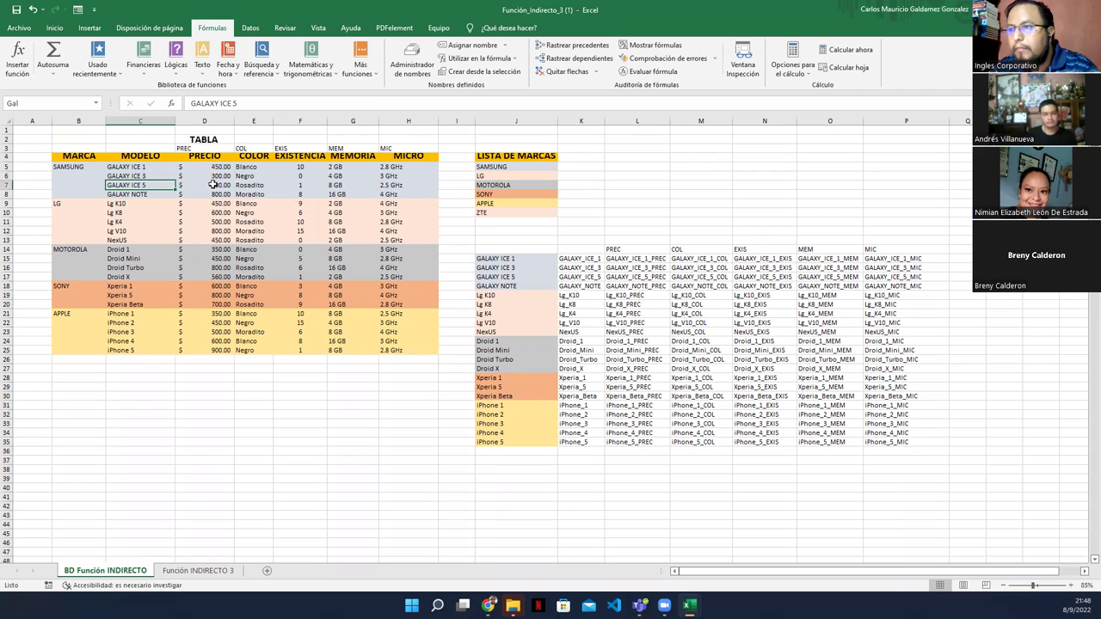
{"action": "left_click", "coordinate": [213, 185]}
{"action": "left_click", "coordinate": [215, 195]}
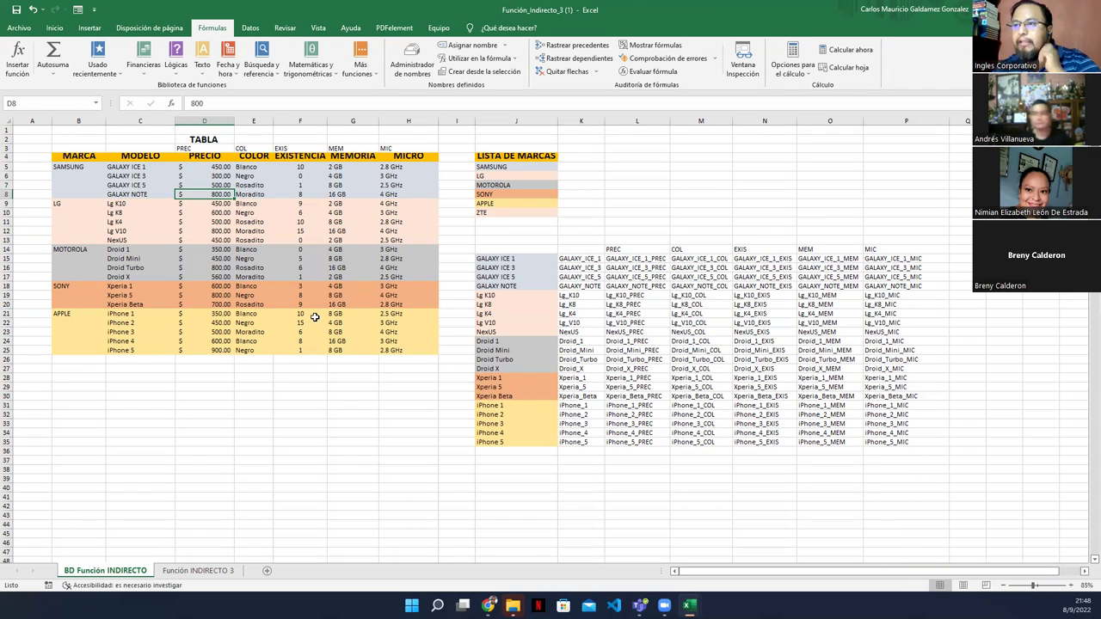
{"action": "key", "text": "Left"}
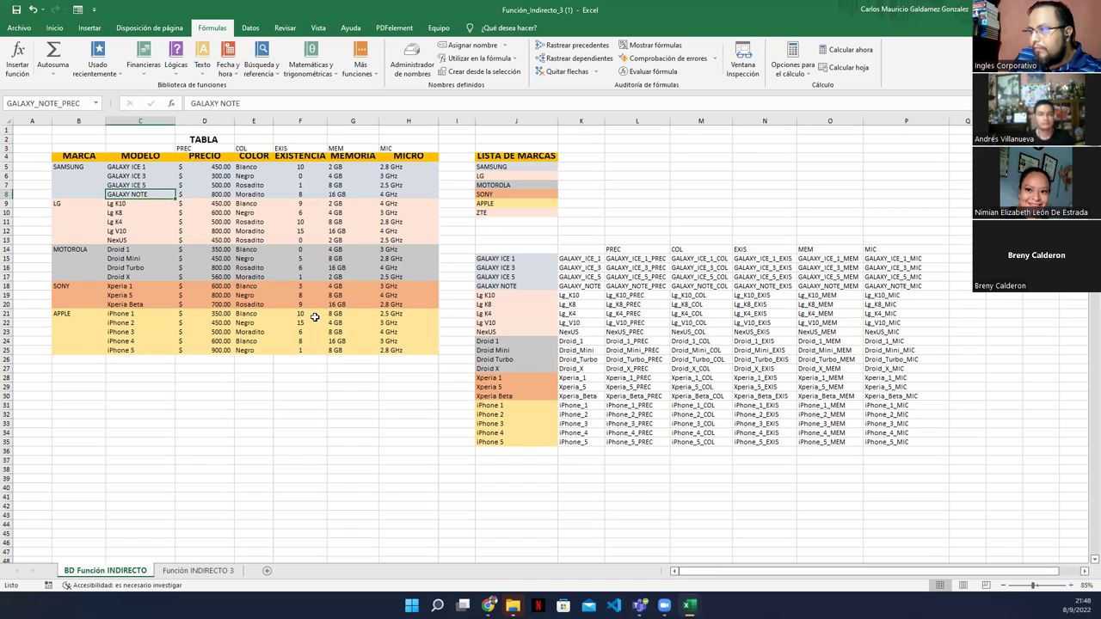
{"action": "left_click", "coordinate": [134, 168]}
Step: Delete the defined names GALAXY_NOTE_PREC and GALAXY_ICE_5_PREC from the workbook
{"action": "left_click", "coordinate": [412, 64]}
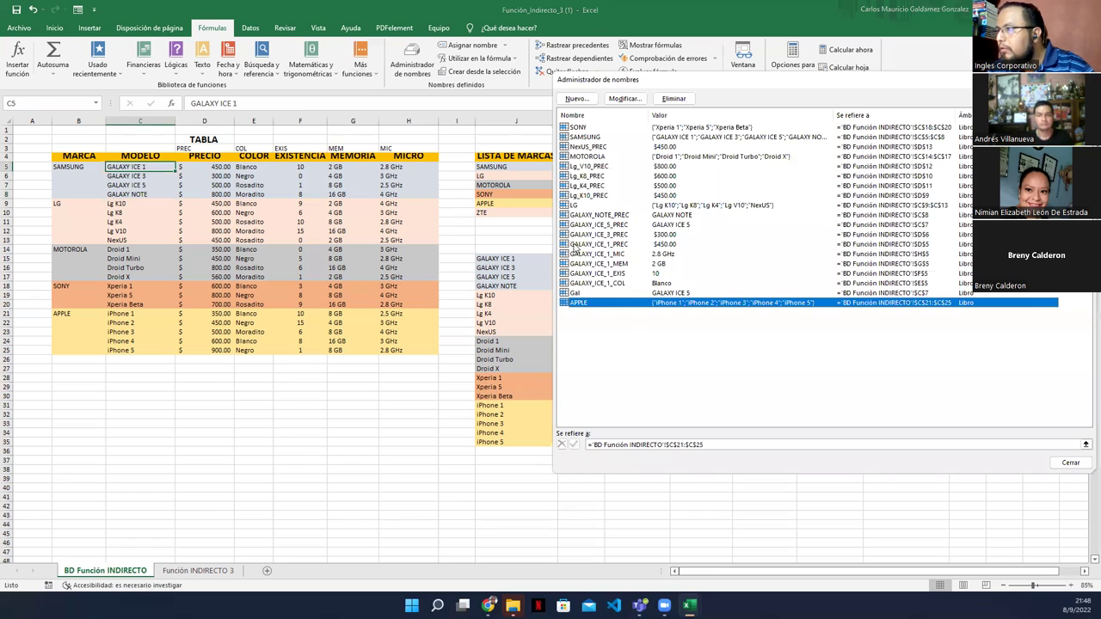
{"action": "left_click", "coordinate": [591, 216]}
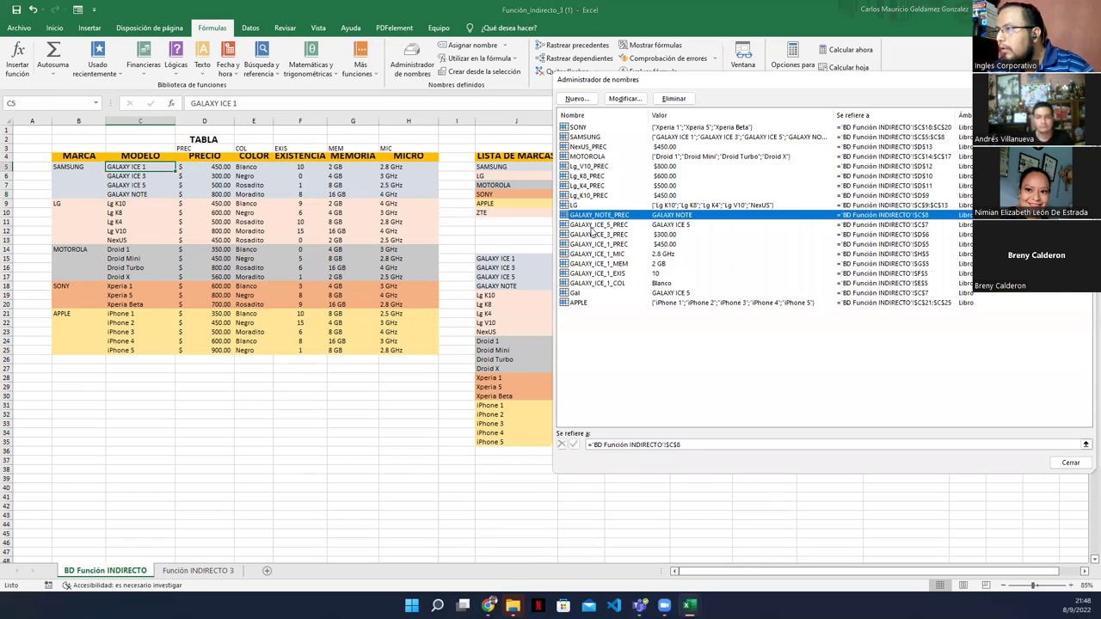
{"action": "left_click", "coordinate": [592, 226], "text": "shift"}
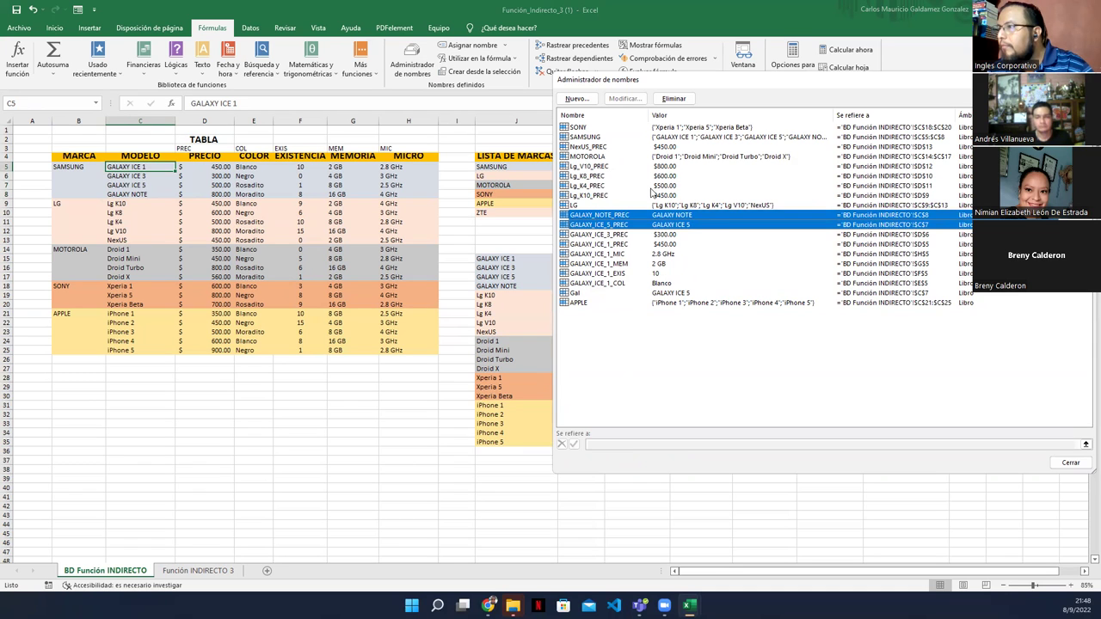
{"action": "left_click", "coordinate": [673, 98]}
{"action": "left_click", "coordinate": [518, 334]}
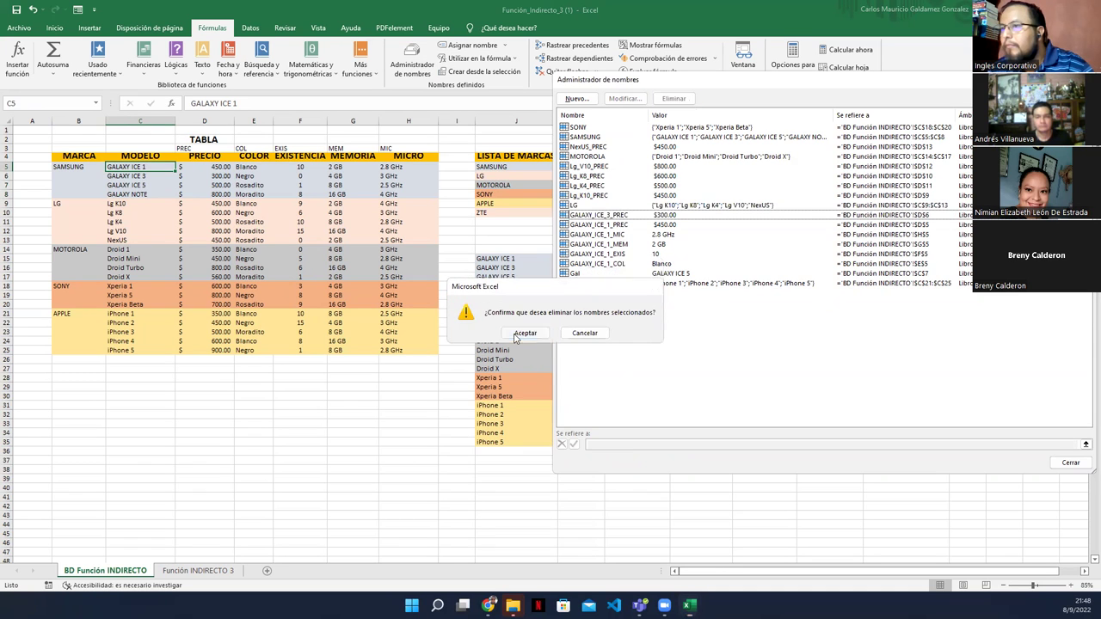
{"action": "key", "text": "Escape"}
Step: Delete the defined name Gal, attached to the GALAXY ICE 5 model cell, from the workbook
{"action": "left_click", "coordinate": [125, 177]}
{"action": "left_click", "coordinate": [129, 187]}
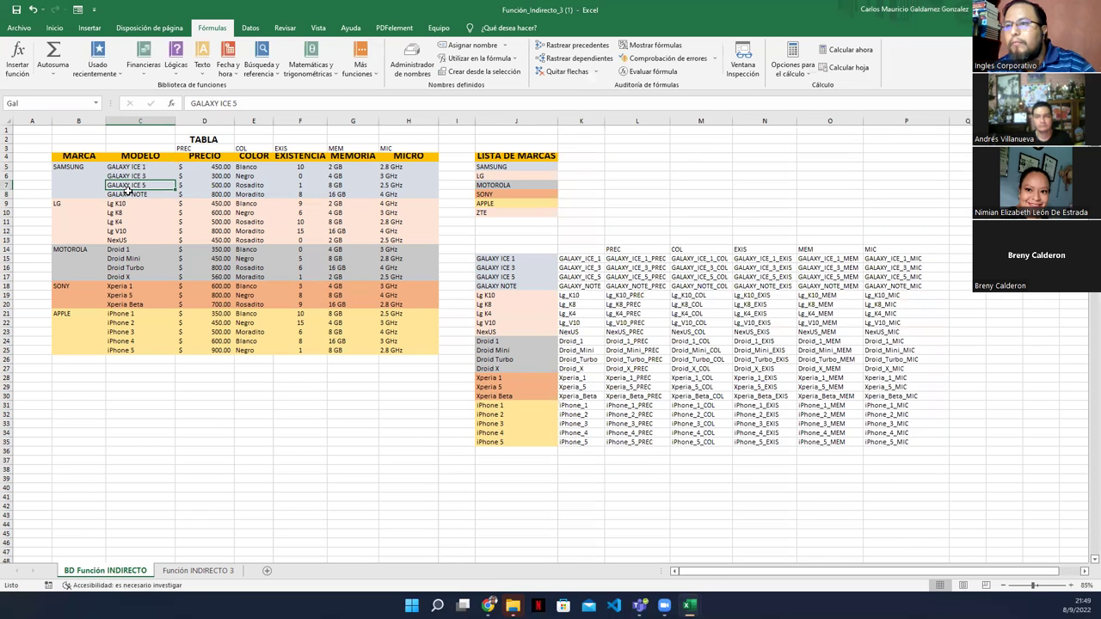
{"action": "left_click", "coordinate": [412, 62]}
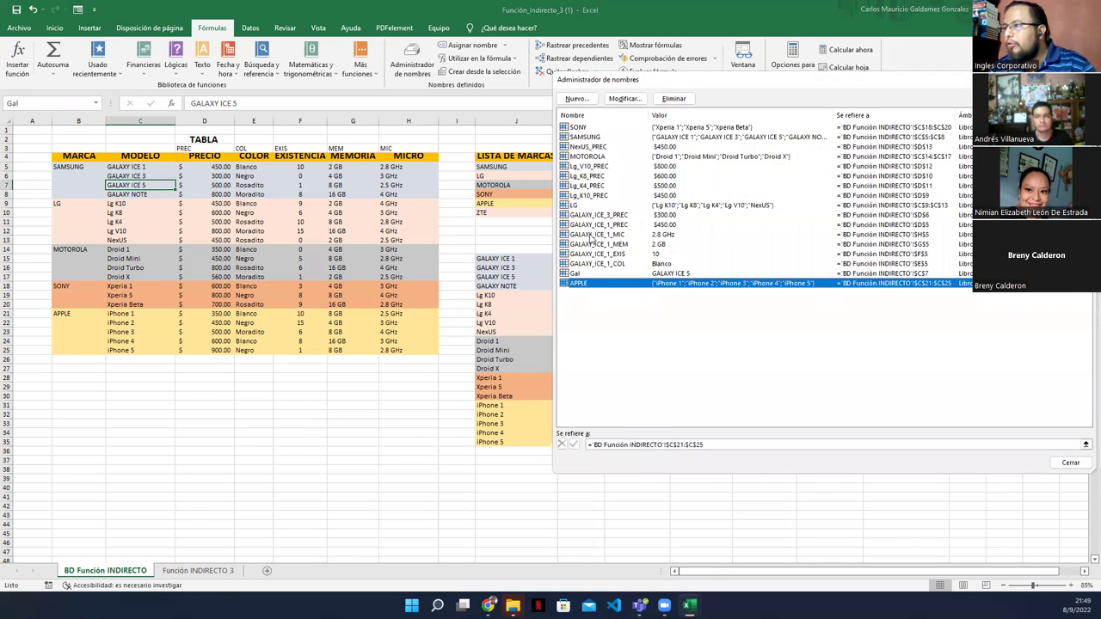
{"action": "left_click", "coordinate": [578, 273]}
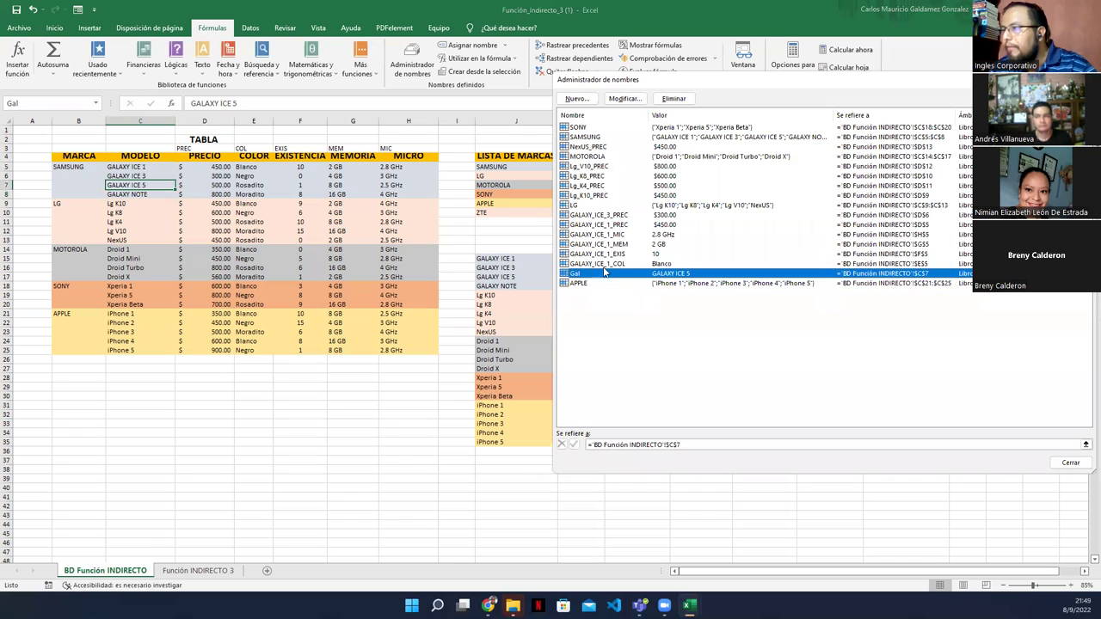
{"action": "left_click", "coordinate": [673, 98]}
{"action": "left_click", "coordinate": [526, 334]}
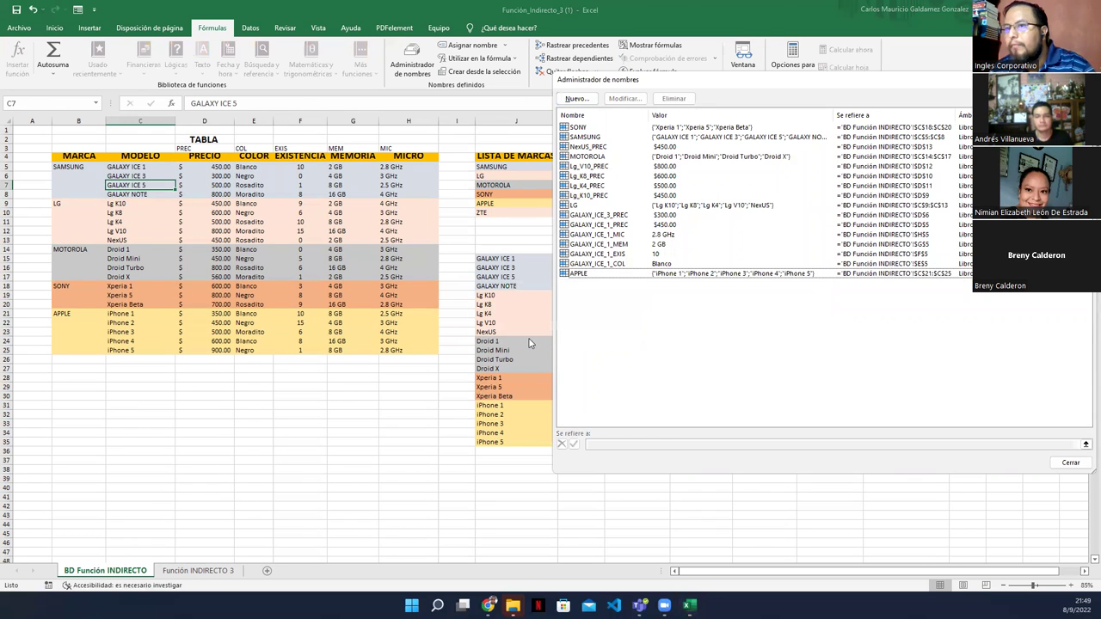
{"action": "key", "text": "Escape"}
Step: Check which names the GALAXY NOTE model and price cells carry, and view the generated Lg_K10_COL name's formula
{"action": "left_click", "coordinate": [122, 195]}
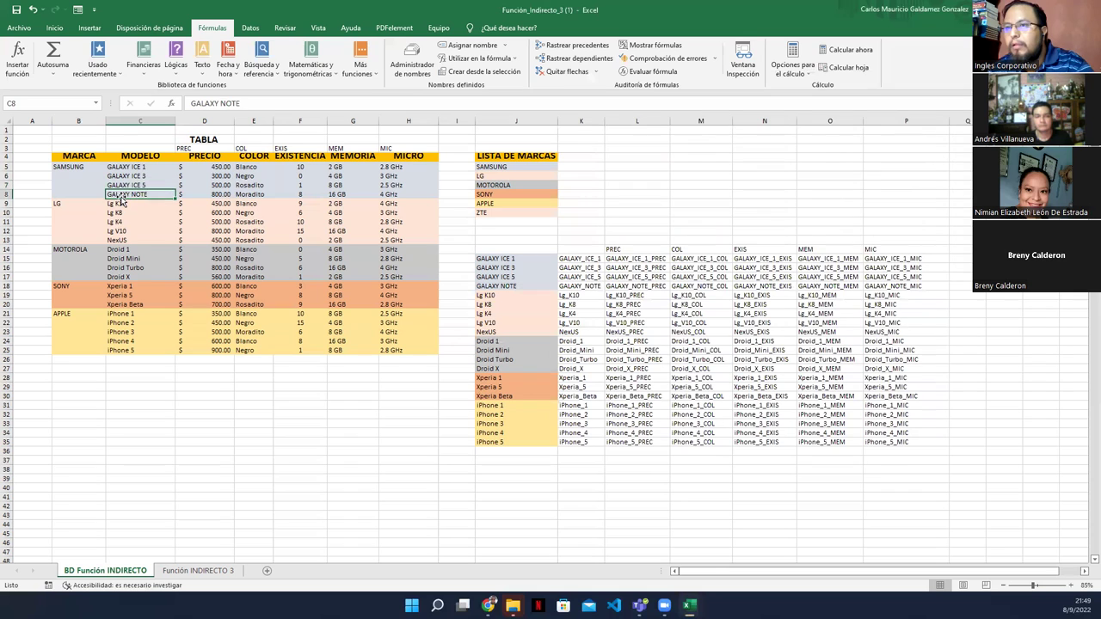
{"action": "left_click", "coordinate": [196, 198]}
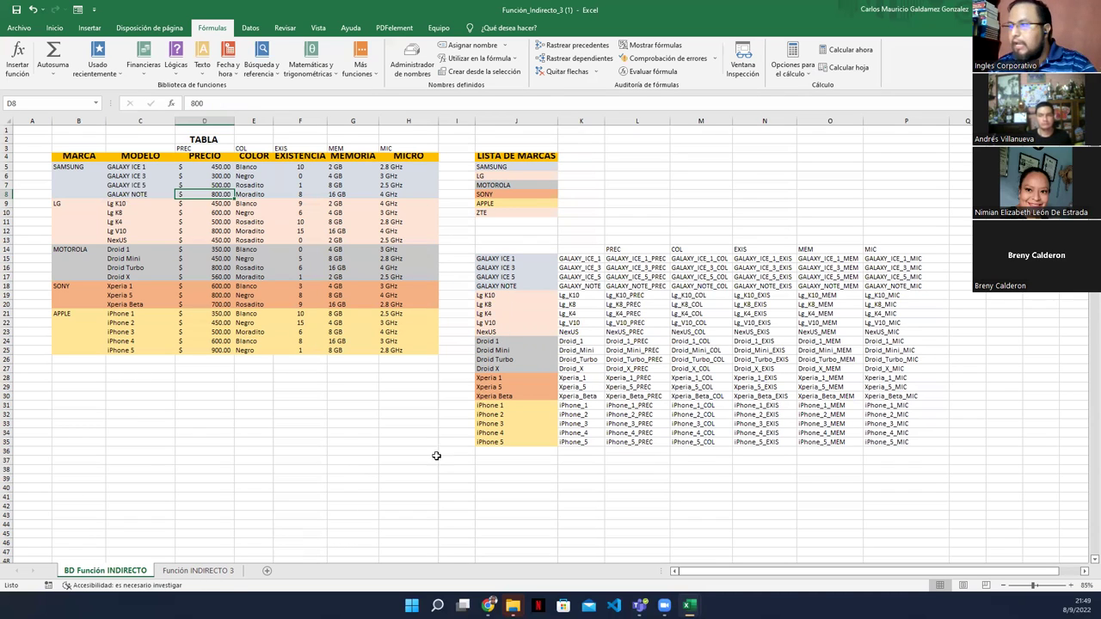
{"action": "left_click", "coordinate": [676, 296]}
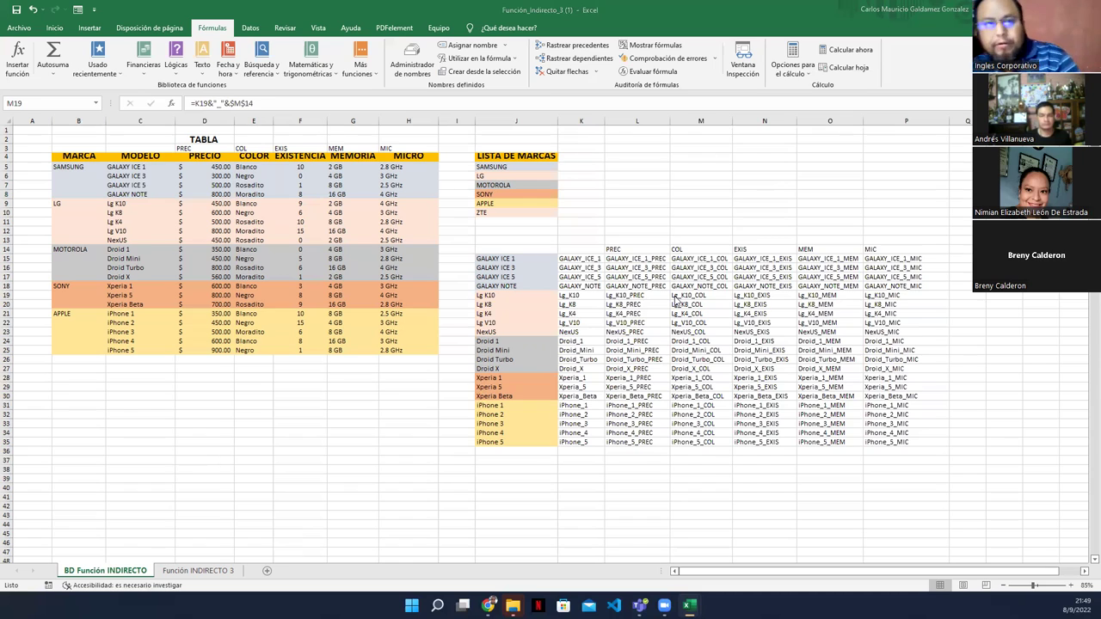
Step: Switch to the Función Indirecto 3 workbook and inspect the MICRO result's INDIRECTO formula and the BD Función INDIRECTO data sheet
{"action": "key", "text": "alt+Tab"}
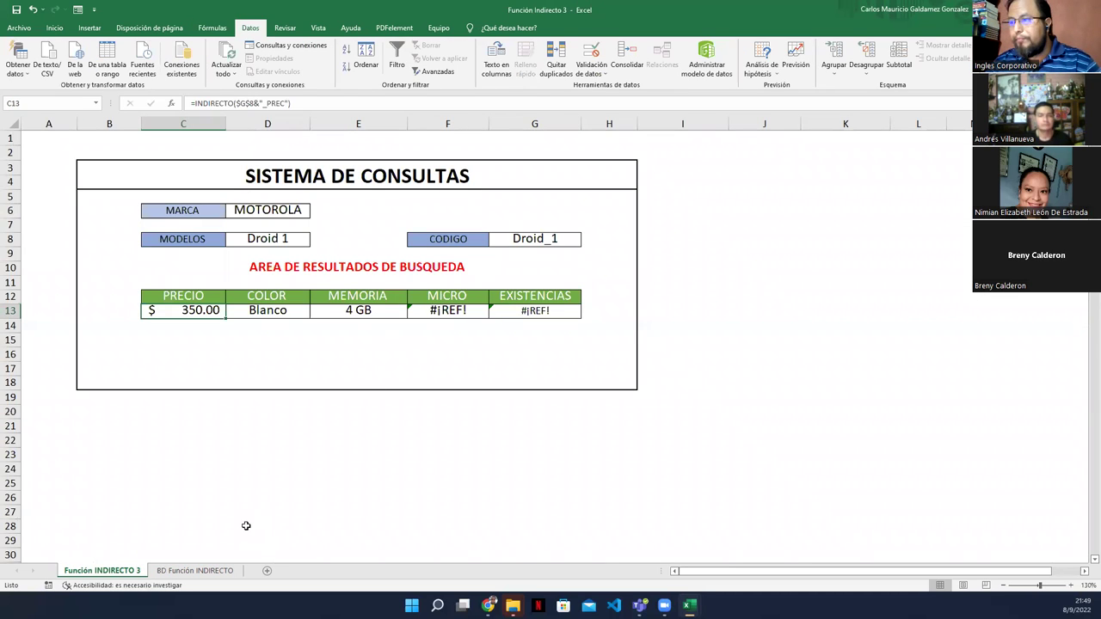
{"action": "left_click", "coordinate": [439, 312]}
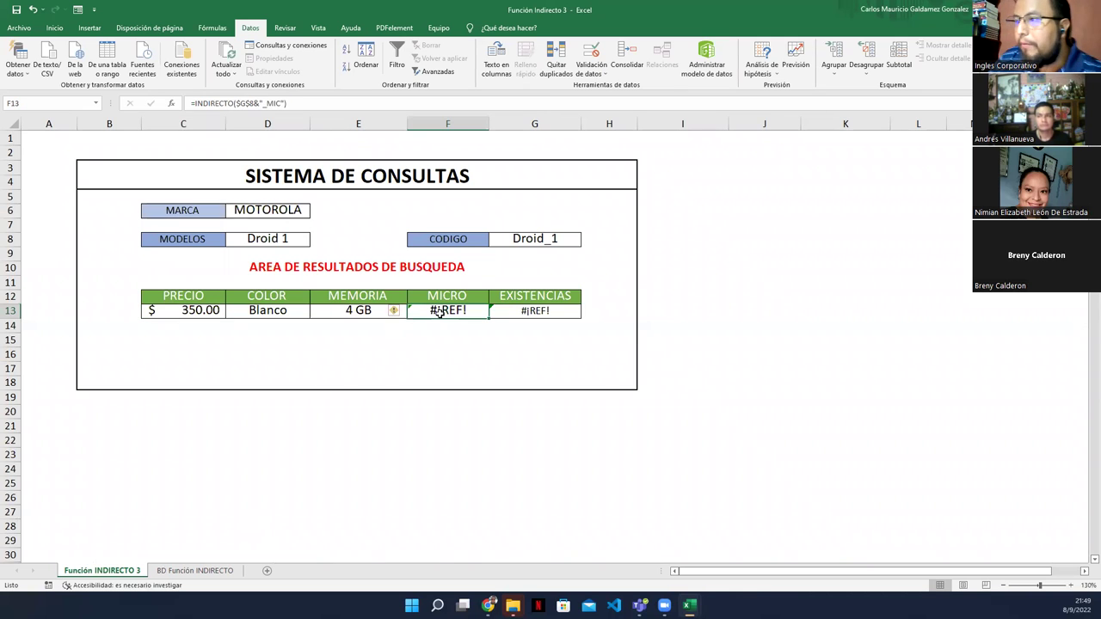
{"action": "double_click", "coordinate": [439, 312]}
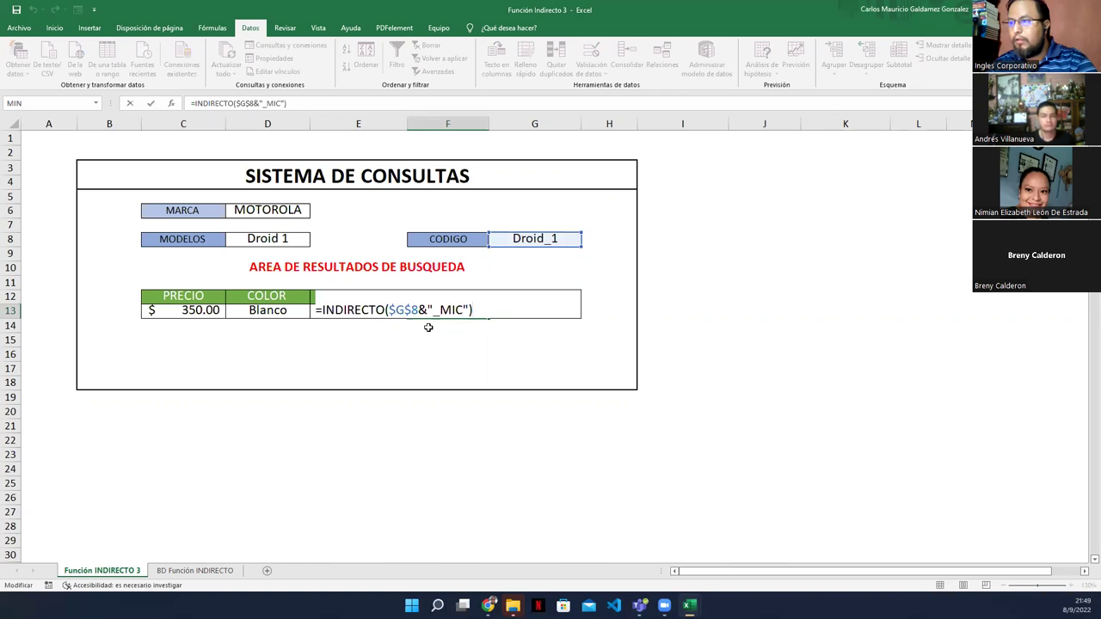
{"action": "key", "text": "Escape"}
{"action": "left_click", "coordinate": [196, 571]}
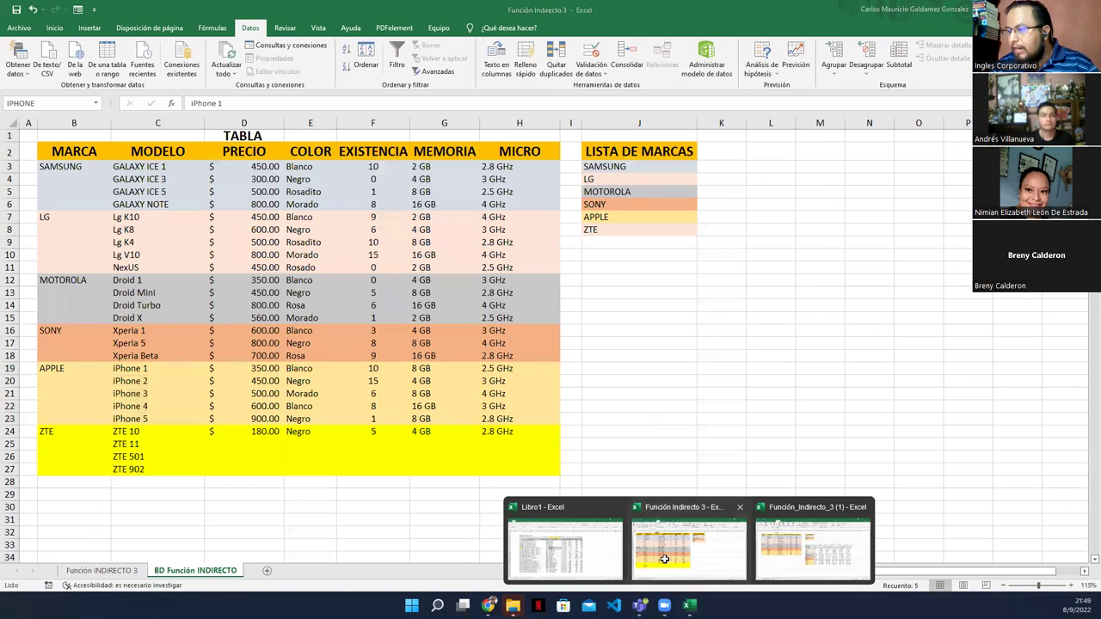
Step: Return to the Función_Indirecto_3 (1) workbook and choose model GALAXY ICE 1 under brand SAMSUNG on the Función INDIRECTO 3 sheet
{"action": "mouse_move", "coordinate": [665, 605]}
{"action": "left_click", "coordinate": [839, 568]}
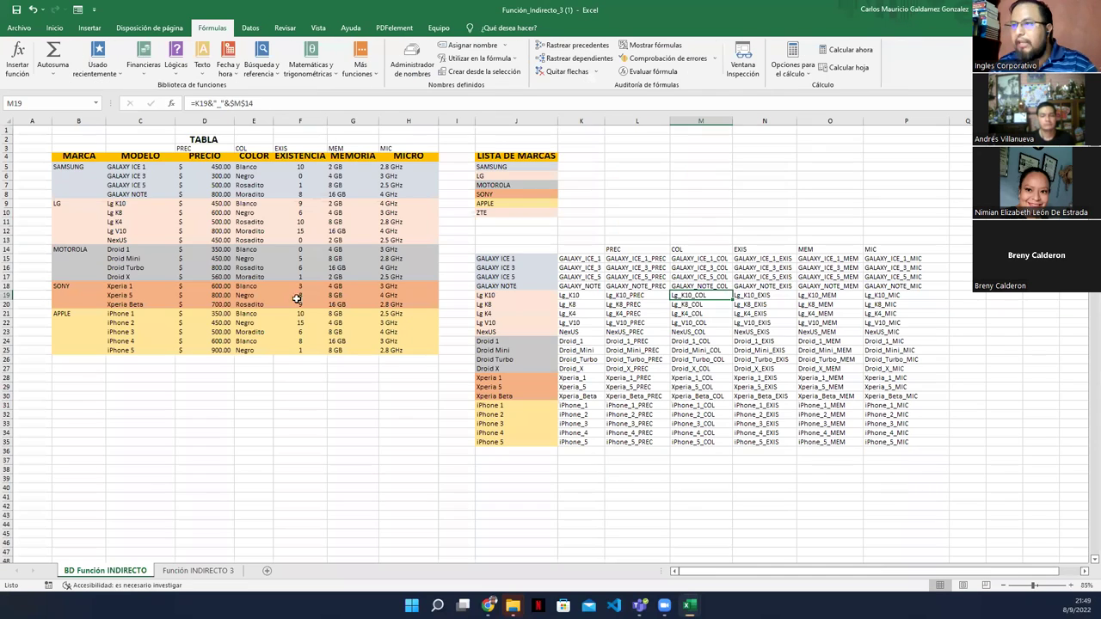
{"action": "left_click", "coordinate": [164, 574]}
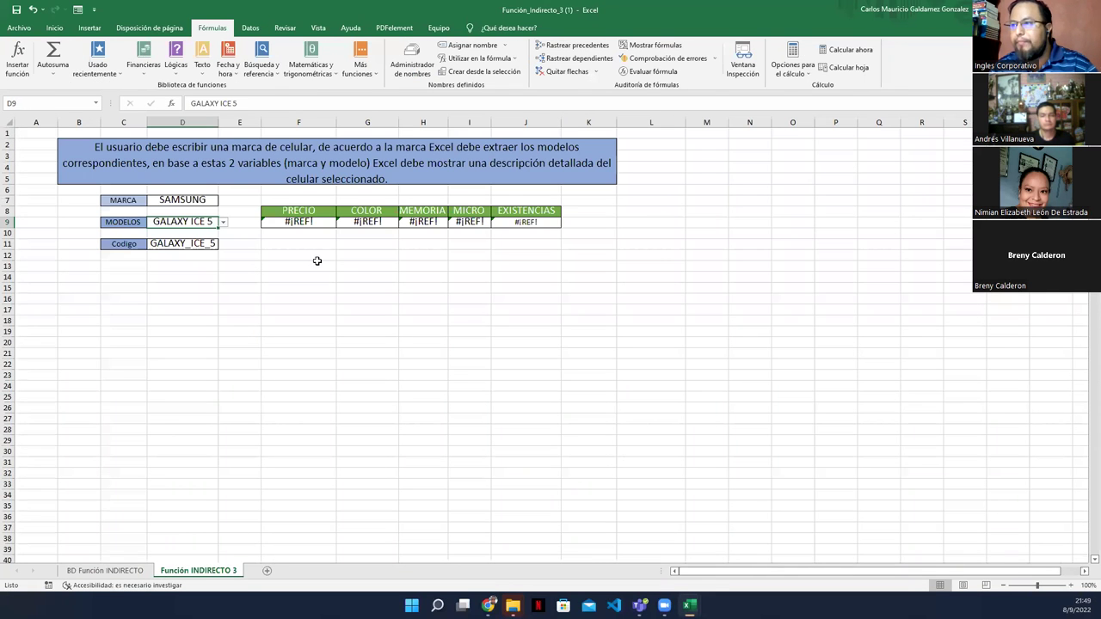
{"action": "left_click", "coordinate": [211, 203]}
{"action": "left_click", "coordinate": [222, 200]}
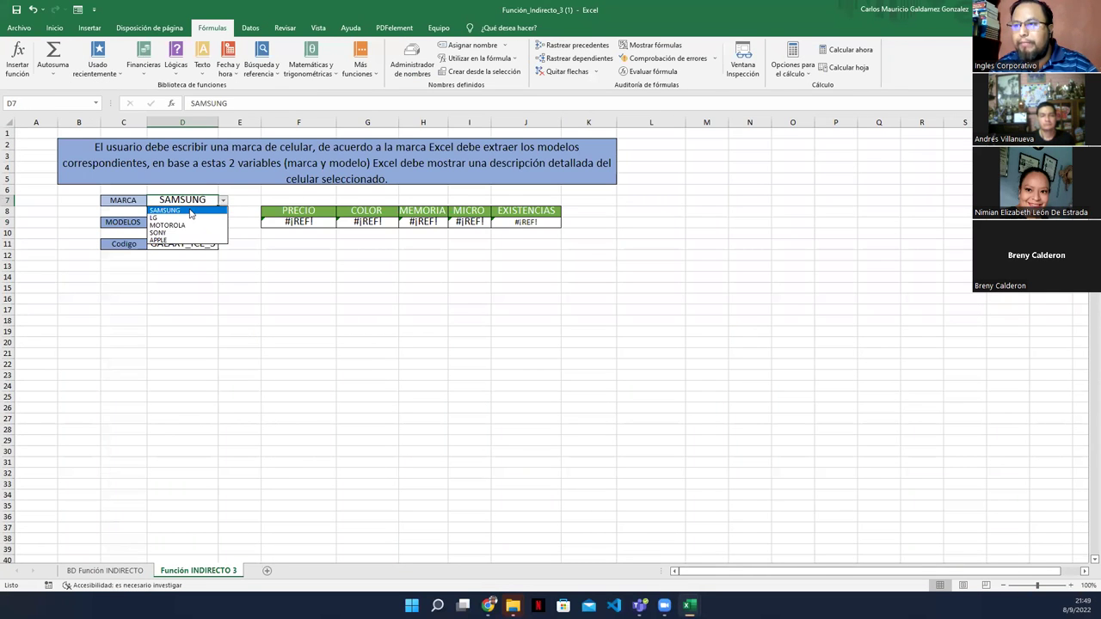
{"action": "left_click", "coordinate": [221, 216]}
{"action": "left_click", "coordinate": [213, 221]}
{"action": "left_click", "coordinate": [222, 222]}
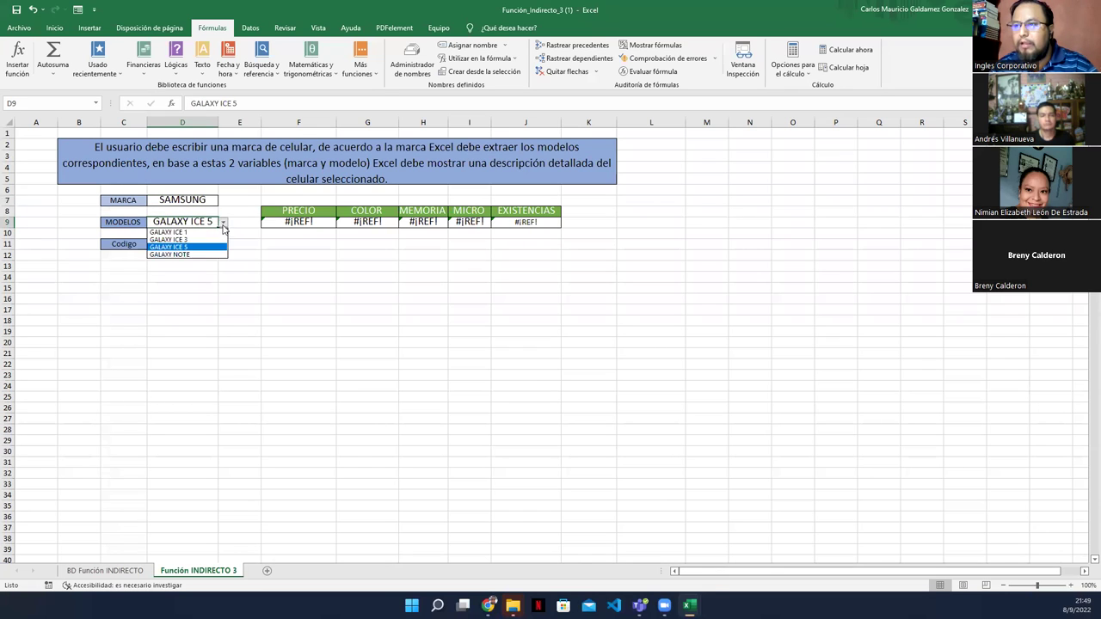
{"action": "left_click", "coordinate": [213, 232]}
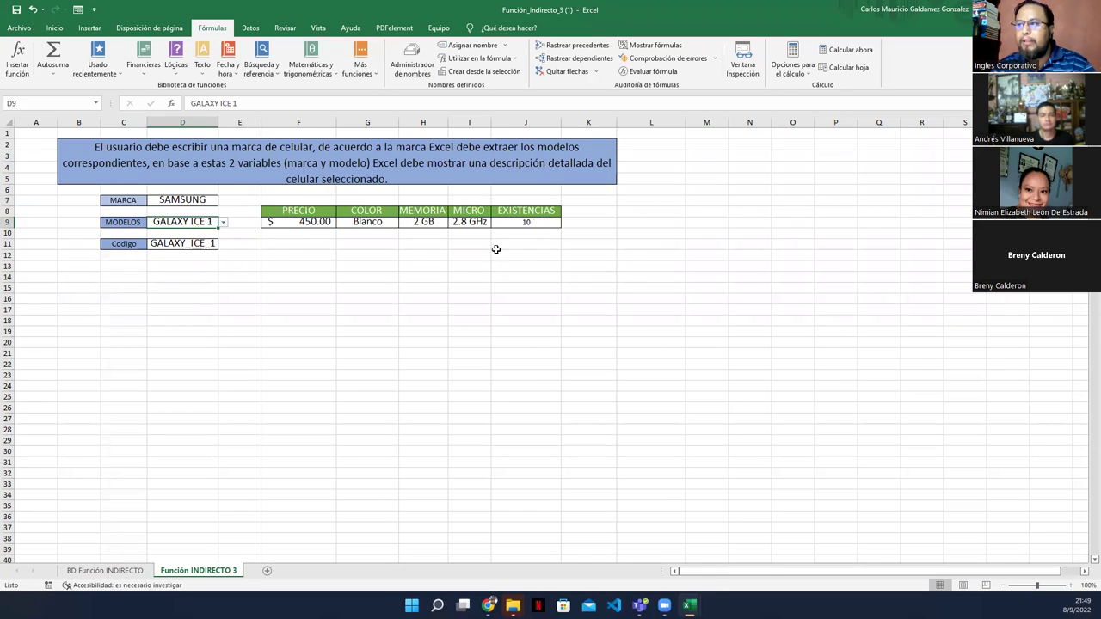
Step: Inspect the INDIRECTO formulas behind the PRECIO and EXISTENCIAS results
{"action": "left_click", "coordinate": [291, 227]}
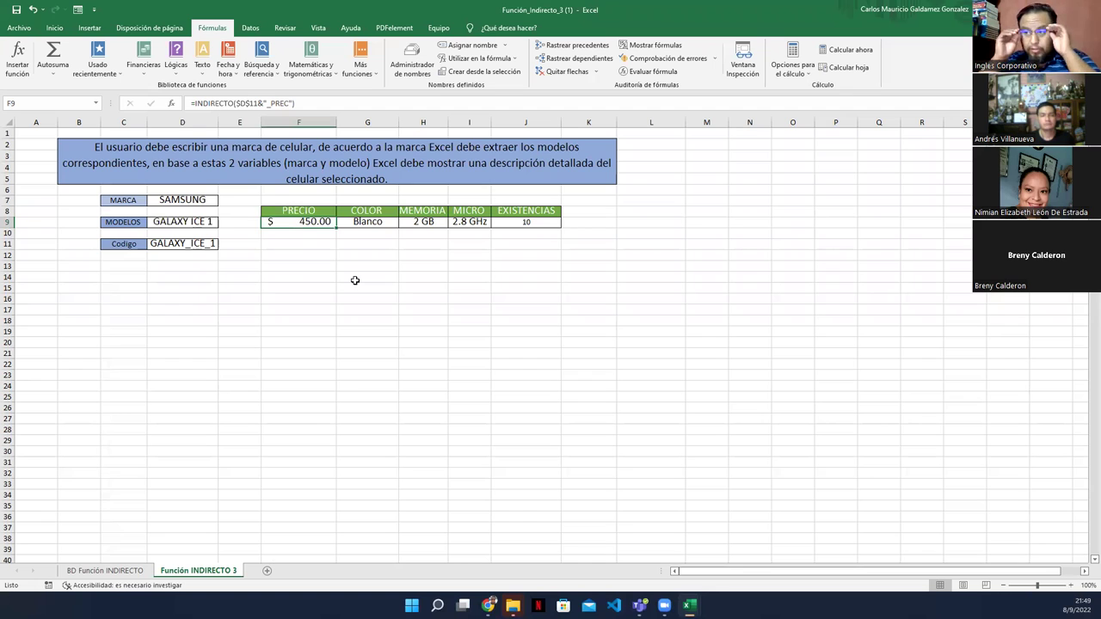
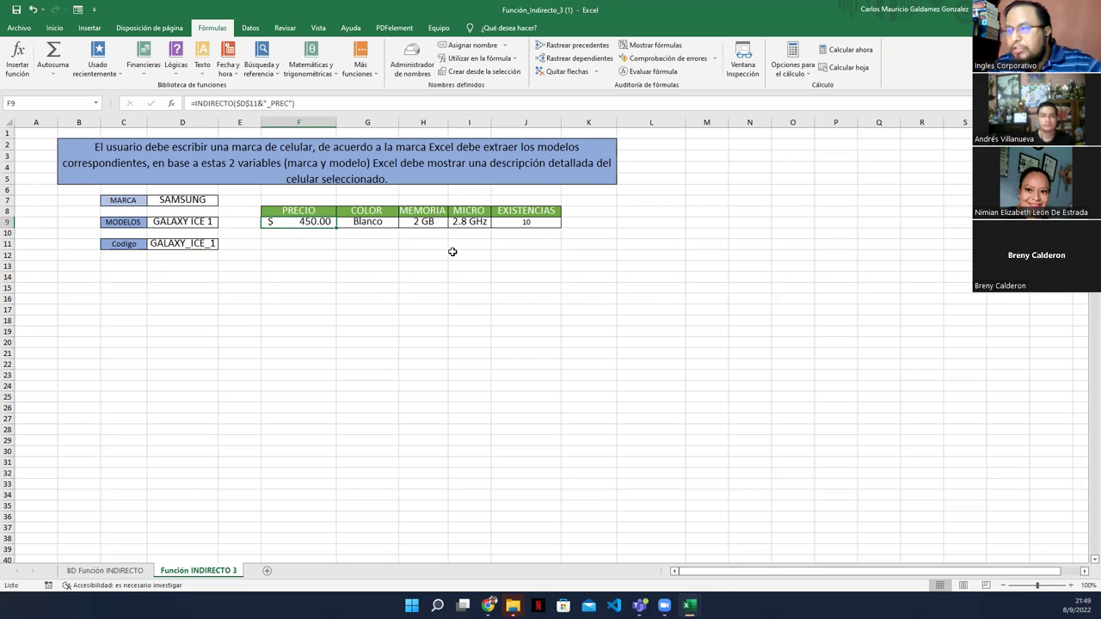
{"action": "left_click", "coordinate": [511, 222]}
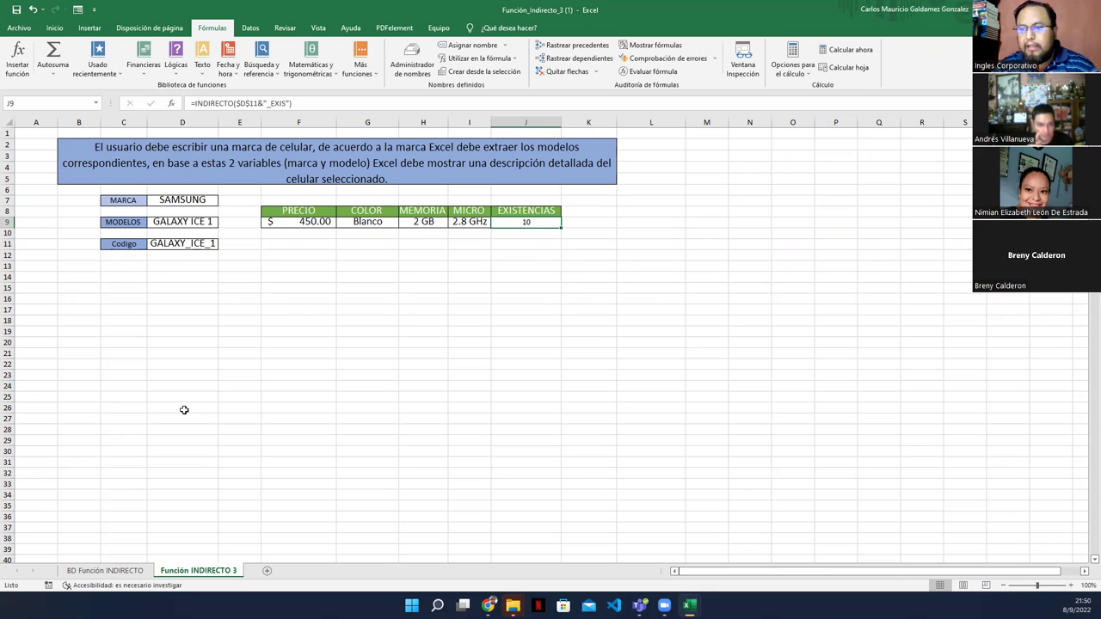
{"action": "left_click", "coordinate": [156, 255]}
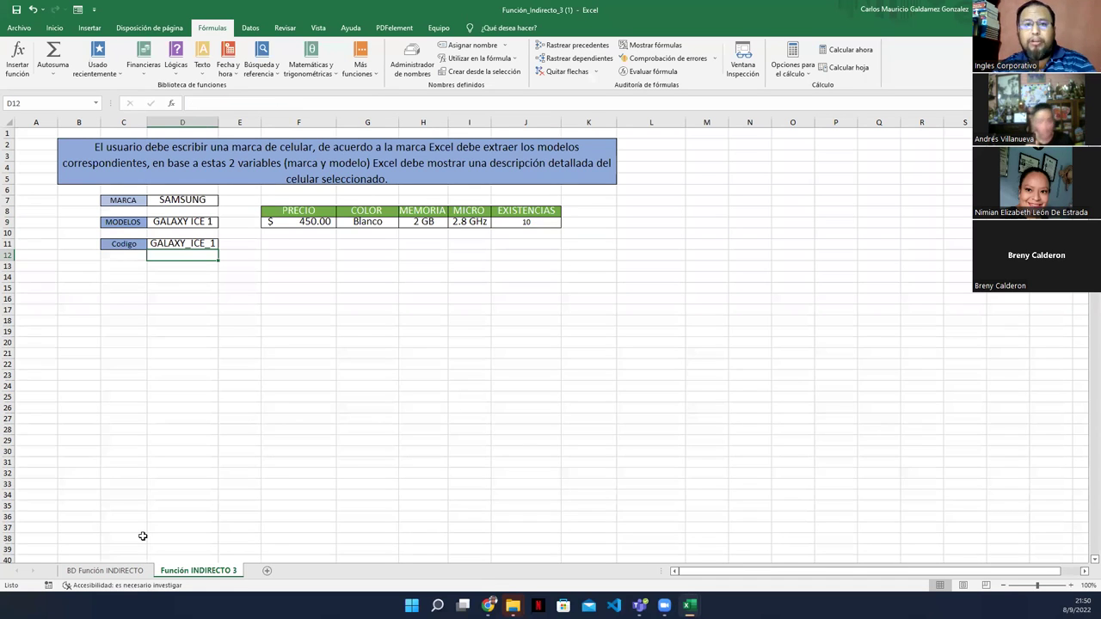
Step: Review the full phone table B4:H25 on the BD Función INDIRECTO sheet
{"action": "left_click", "coordinate": [112, 572]}
{"action": "left_click", "coordinate": [276, 348]}
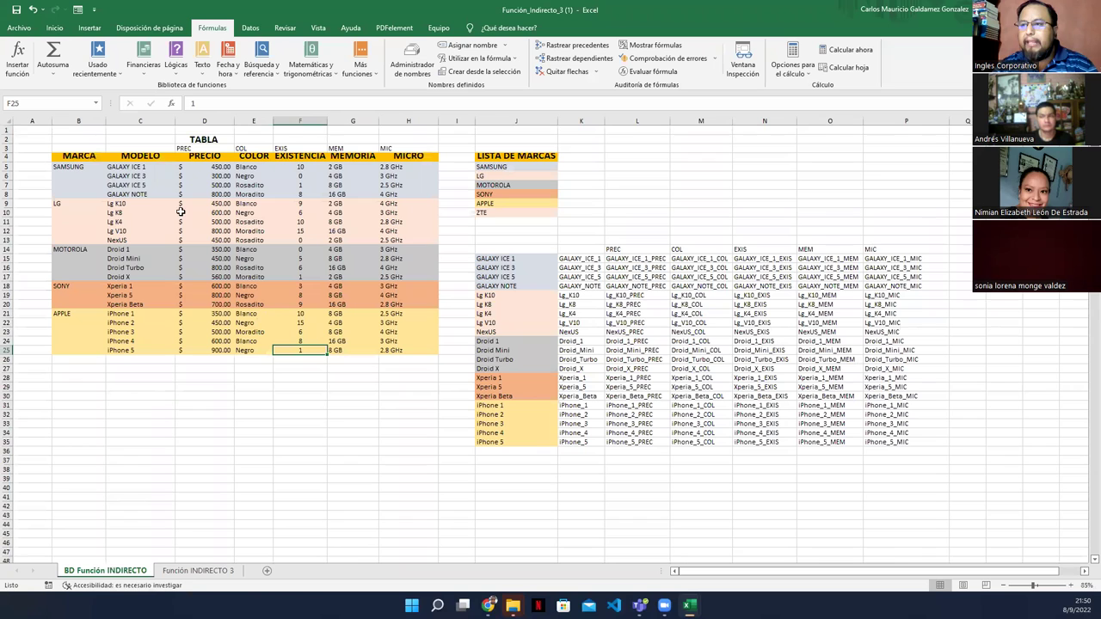
{"action": "left_click_drag", "start_coordinate": [71, 158], "coordinate": [393, 348]}
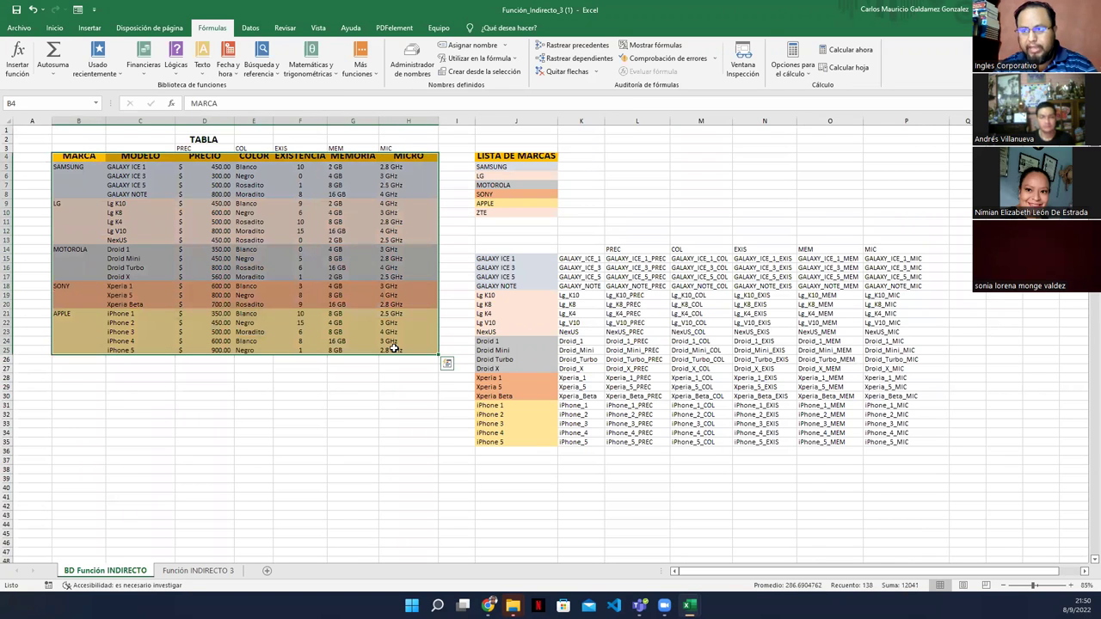
{"action": "left_click", "coordinate": [393, 350]}
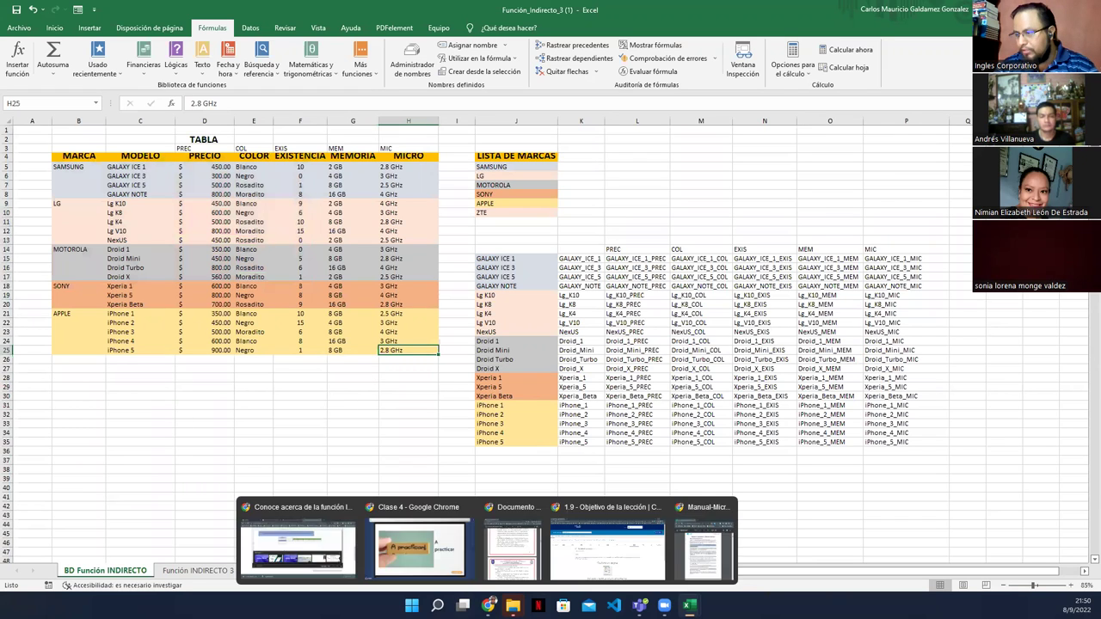
Step: In the Función Indirecto 3 workbook, enter prices 210, 250 and 350 for ZTE 11, ZTE 501 and ZTE 902
{"action": "mouse_move", "coordinate": [688, 606]}
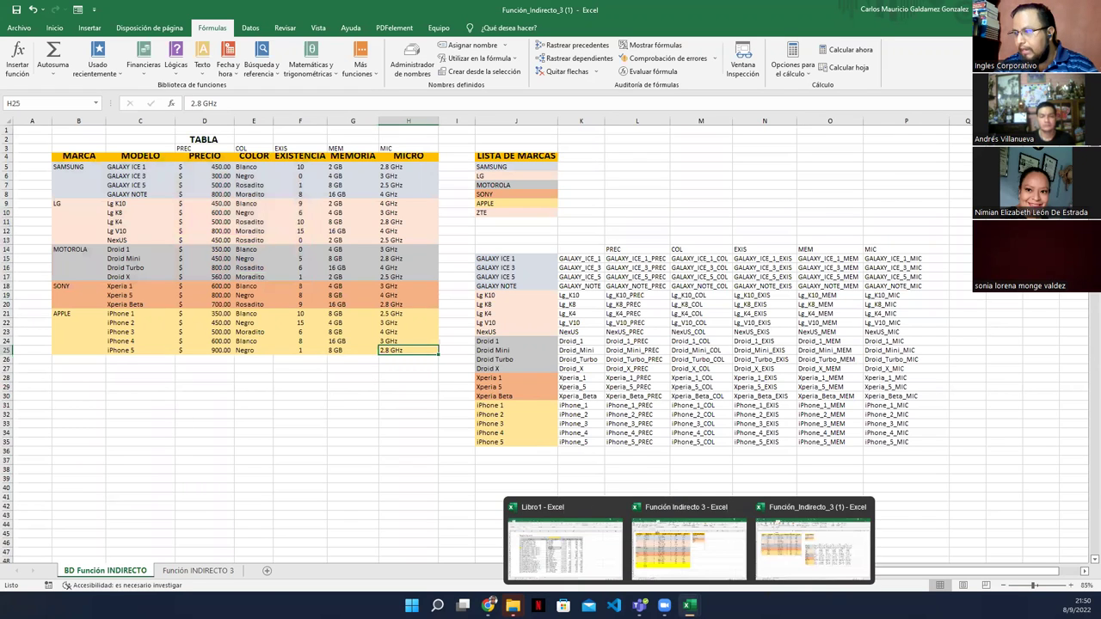
{"action": "left_click", "coordinate": [687, 568]}
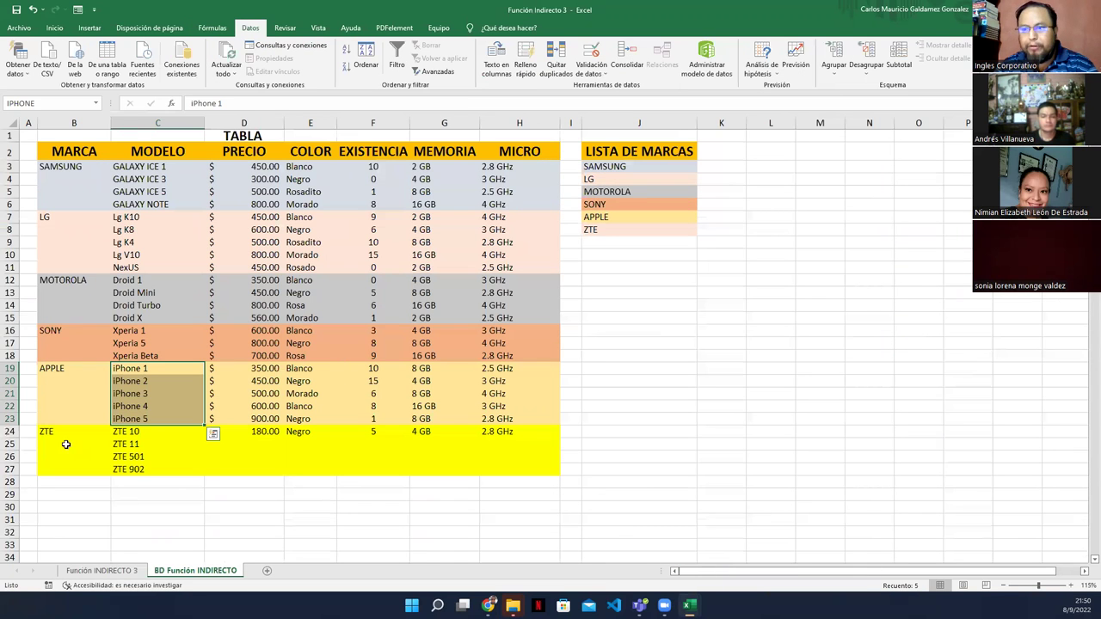
{"action": "left_click_drag", "start_coordinate": [49, 433], "coordinate": [164, 469]}
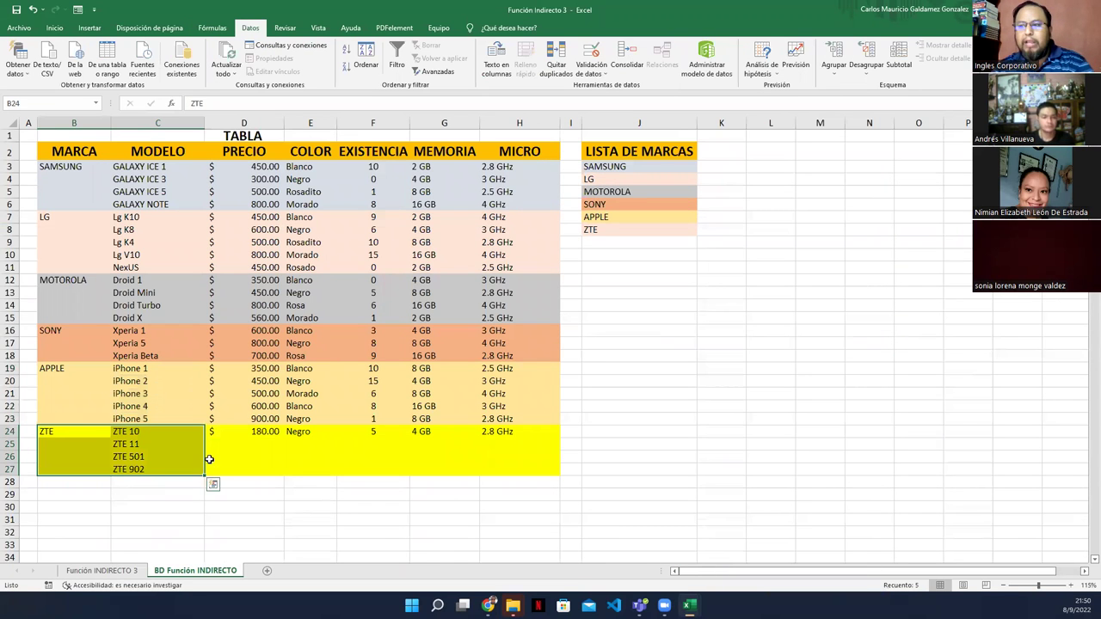
{"action": "left_click", "coordinate": [239, 444]}
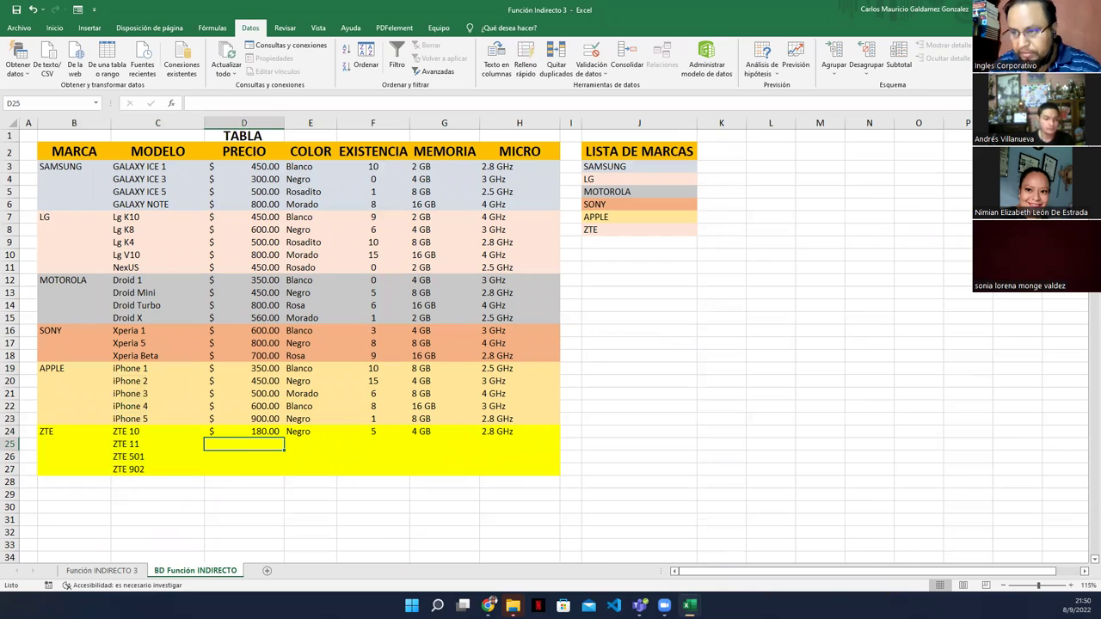
{"action": "type", "text": "2"}
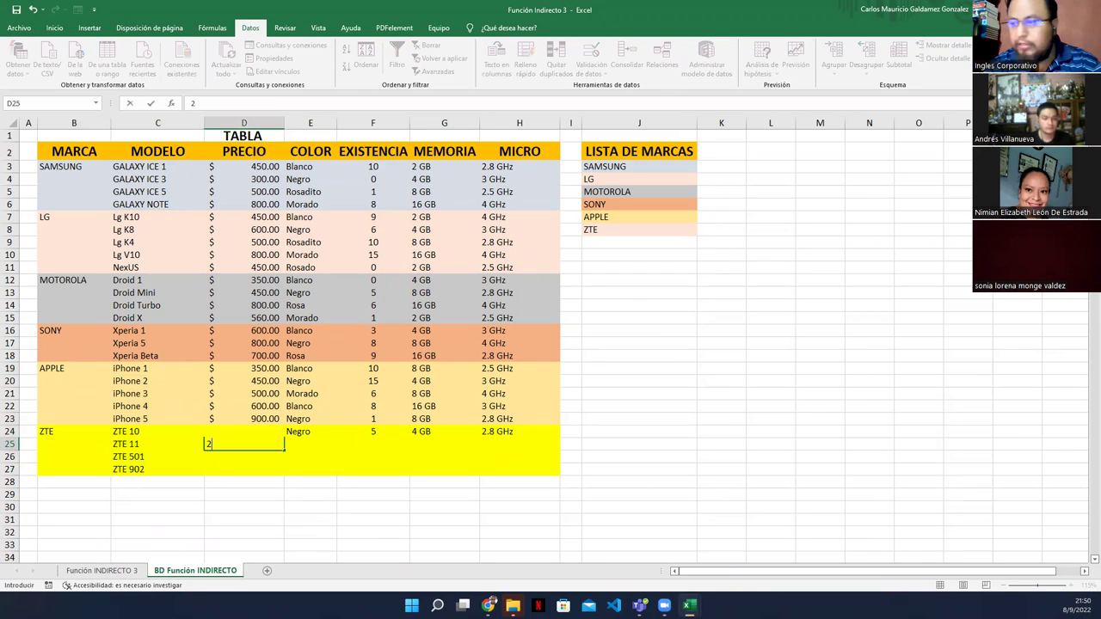
{"action": "type", "text": "10"}
{"action": "key", "text": "Return"}
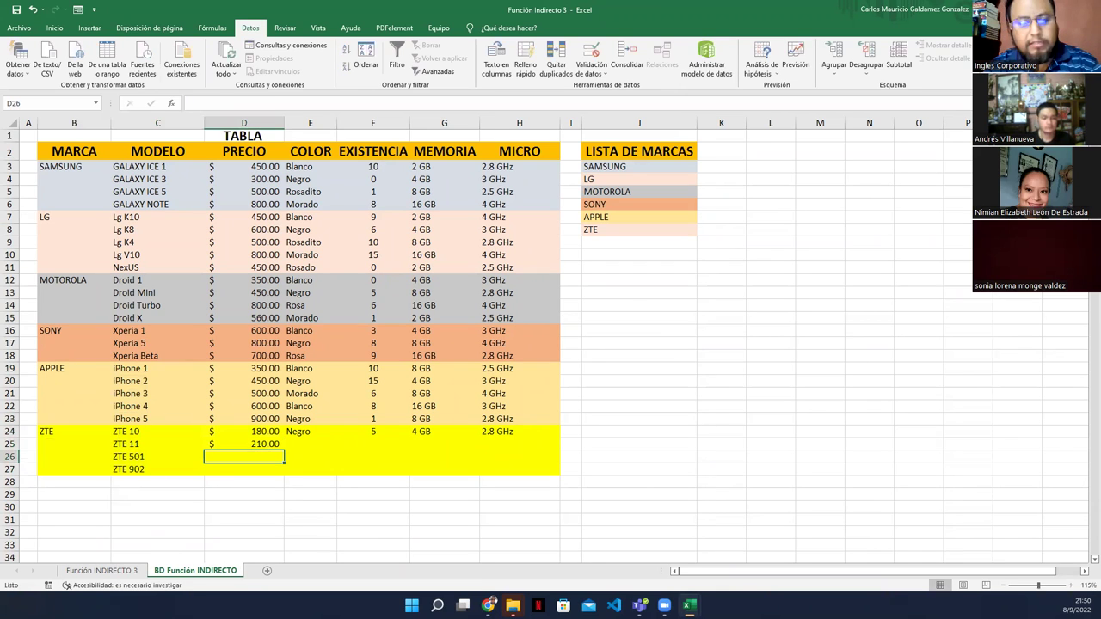
{"action": "type", "text": "250"}
{"action": "key", "text": "Return"}
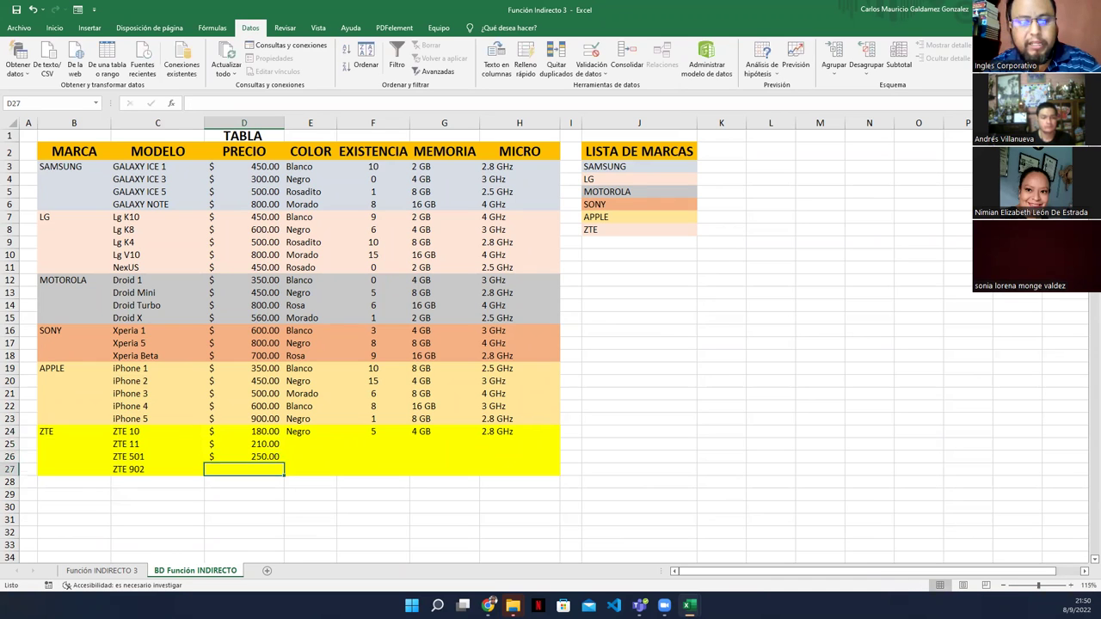
{"action": "type", "text": "350"}
Step: Enter the colors Plateado, Dorado and Azul Metalico for ZTE 11, ZTE 501 and ZTE 902
{"action": "left_click", "coordinate": [310, 468]}
{"action": "left_click", "coordinate": [311, 456]}
{"action": "left_click", "coordinate": [310, 443]}
{"action": "type", "text": "Plateado"}
{"action": "key", "text": "Return"}
{"action": "type", "text": "Dorado"}
{"action": "key", "text": "Return"}
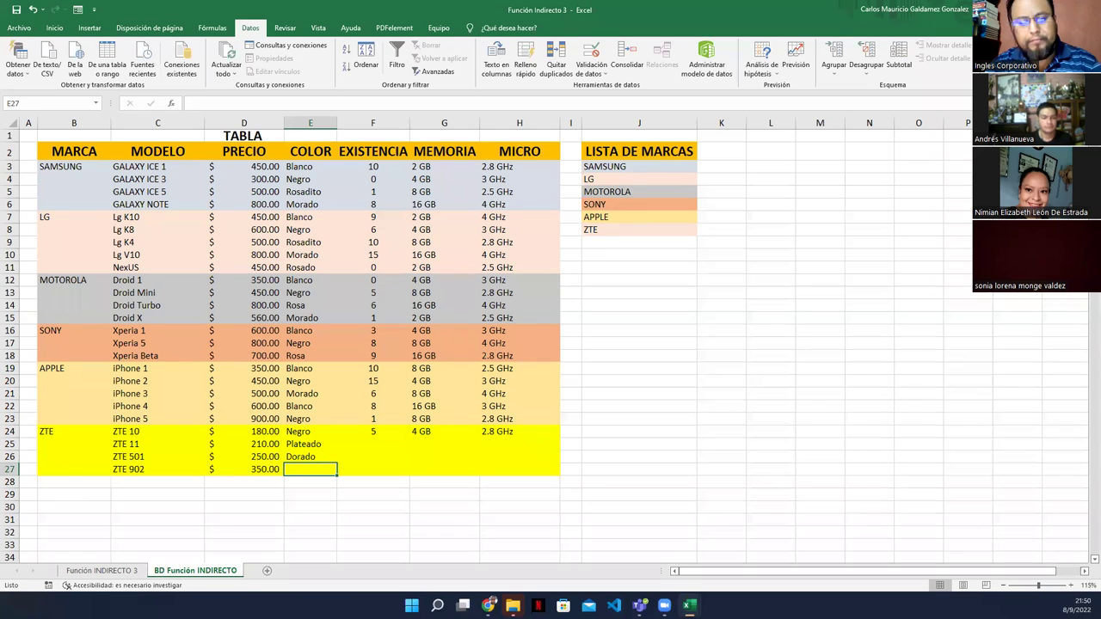
{"action": "type", "text": "Azul Me"}
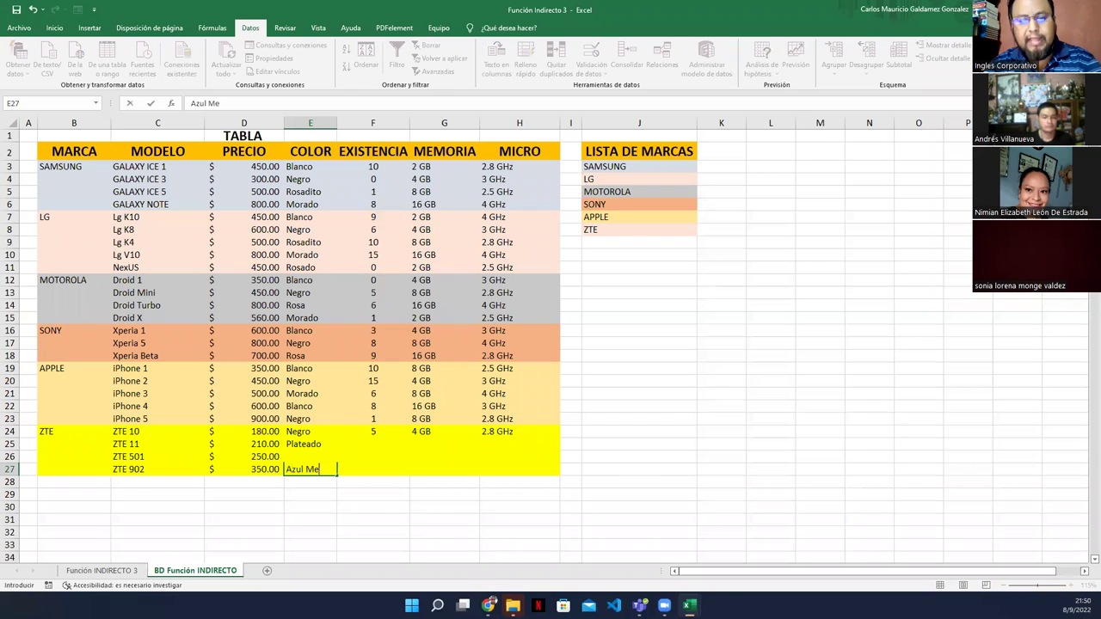
{"action": "type", "text": "talico"}
{"action": "key", "text": "Right"}
Step: Enter stock quantities 9, 8 and 10 for ZTE 11, ZTE 501 and ZTE 902
{"action": "key", "text": "Up"}
{"action": "key", "text": "Up"}
{"action": "key", "text": "Up"}
{"action": "key", "text": "Down"}
{"action": "type", "text": "9"}
{"action": "key", "text": "Return"}
{"action": "type", "text": "8"}
{"action": "key", "text": "Return"}
{"action": "type", "text": "10"}
{"action": "key", "text": "Return"}
Step: Enter memory sizes 4 GB, 8 GB and 8 GB for ZTE 11, ZTE 501 and ZTE 902
{"action": "key", "text": "Right"}
{"action": "key", "text": "Up"}
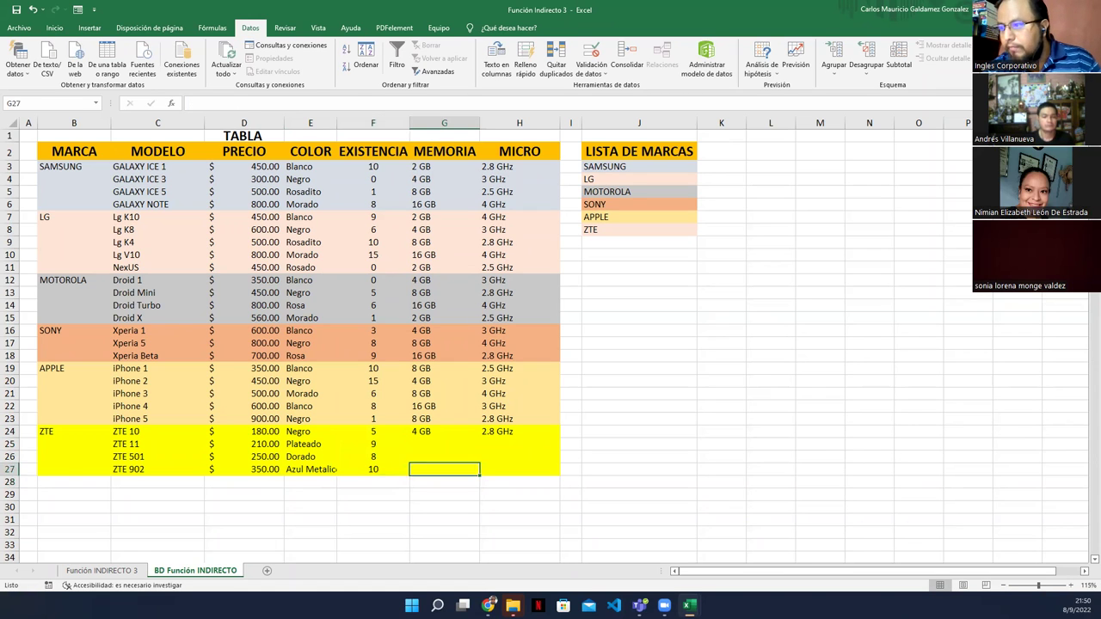
{"action": "key", "text": "Up"}
{"action": "key", "text": "Up"}
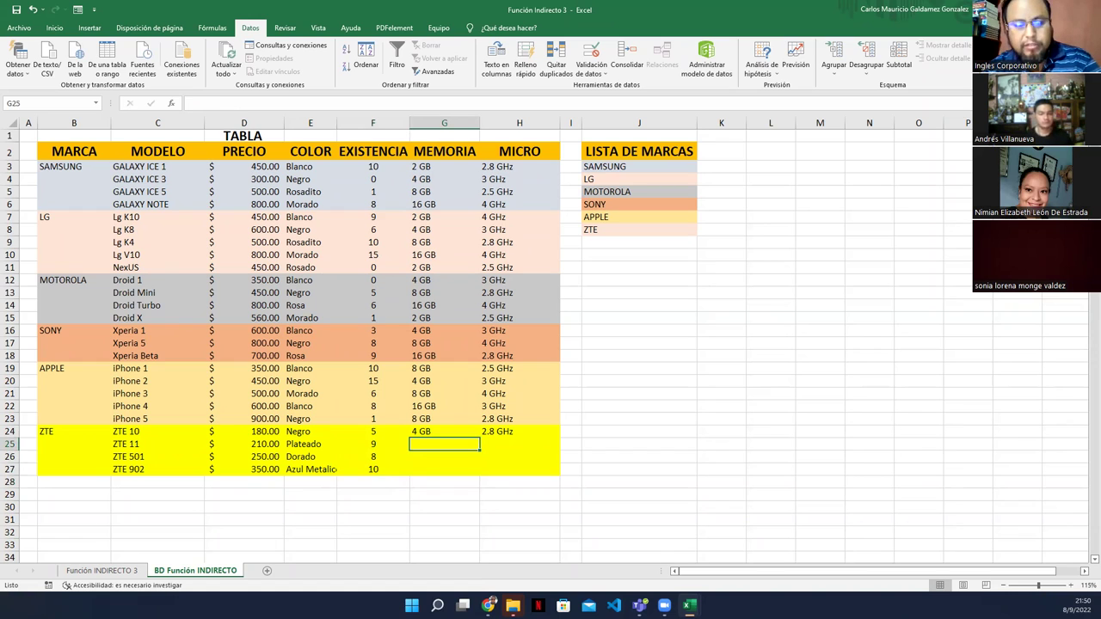
{"action": "type", "text": "4"}
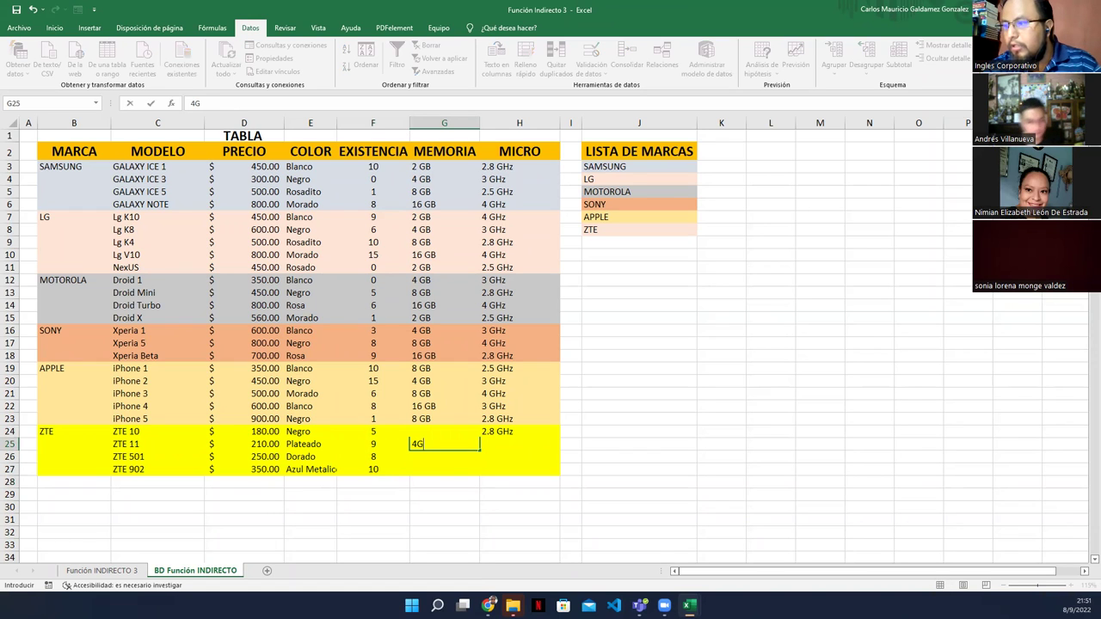
{"action": "type", "text": " GB"}
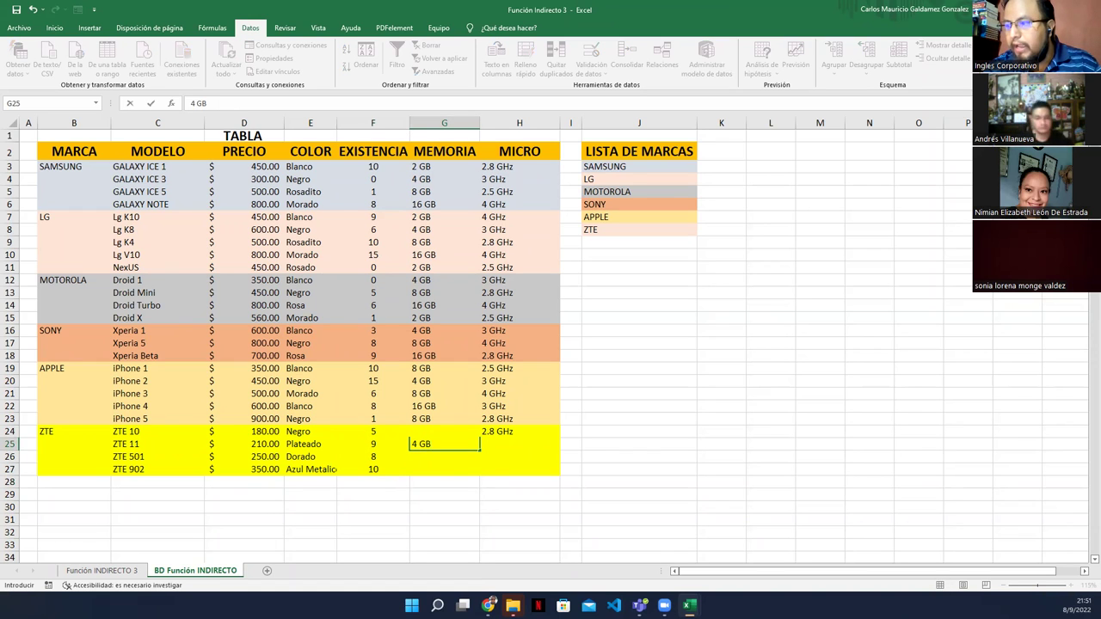
{"action": "key", "text": "Return"}
{"action": "type", "text": "8GB"}
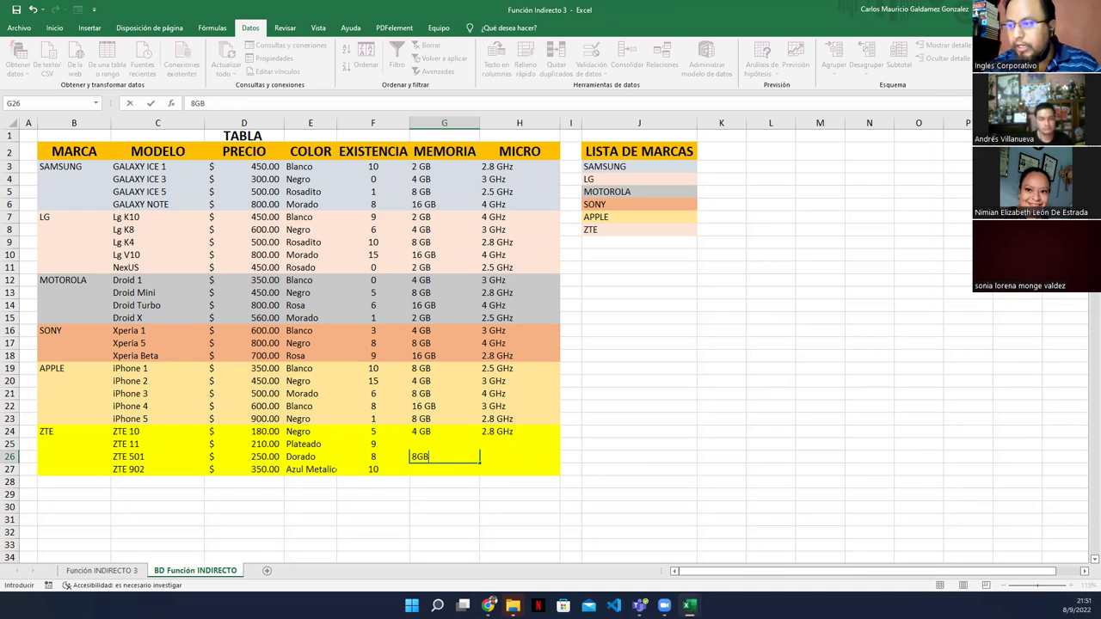
{"action": "type", "text": " GB"}
{"action": "key", "text": "Return"}
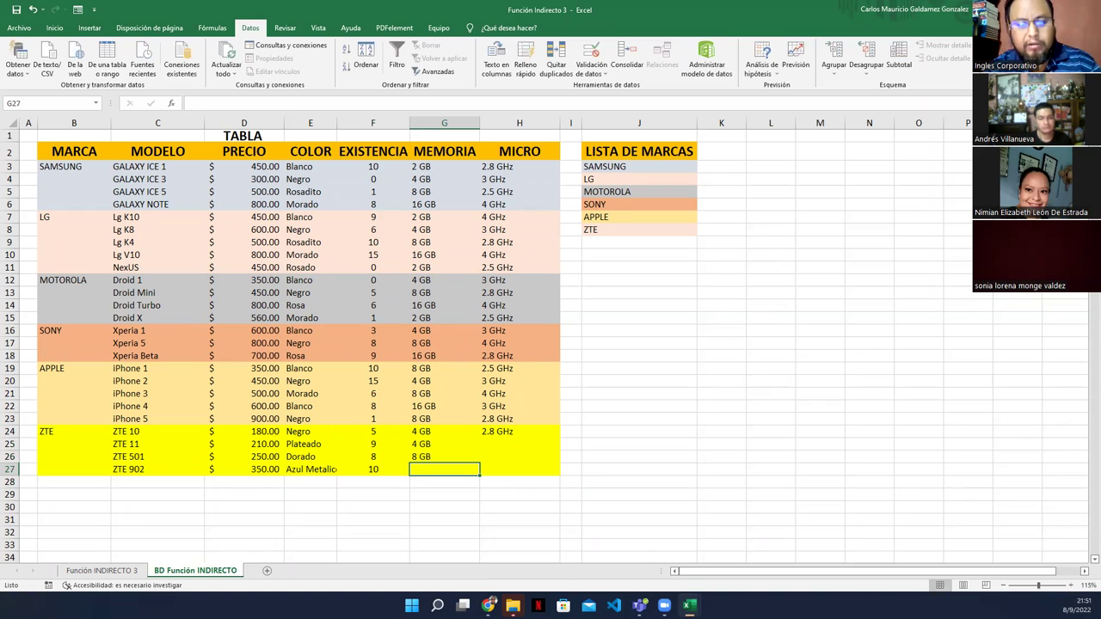
{"action": "type", "text": "8 GB"}
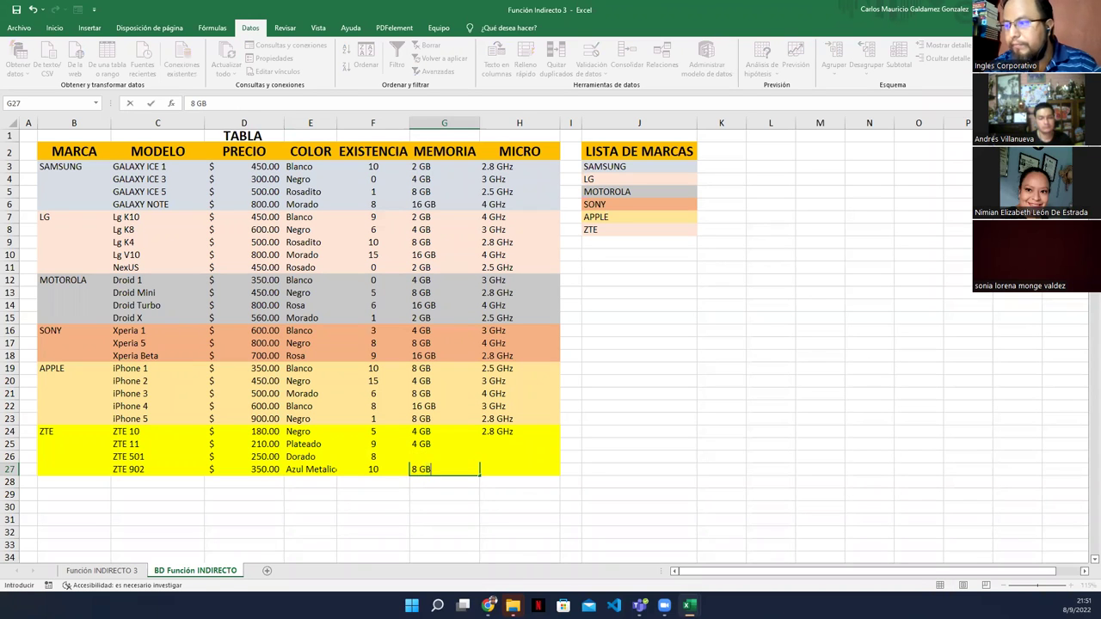
{"action": "key", "text": "Tab"}
Step: Copy existing MICRO values into the ZTE rows: 3 GHz for ZTE 501 and ZTE 902, 2.8 GHz for ZTE 11
{"action": "left_click", "coordinate": [495, 330]}
{"action": "key", "text": "ctrl+c"}
{"action": "left_click_drag", "start_coordinate": [494, 457], "coordinate": [494, 468]}
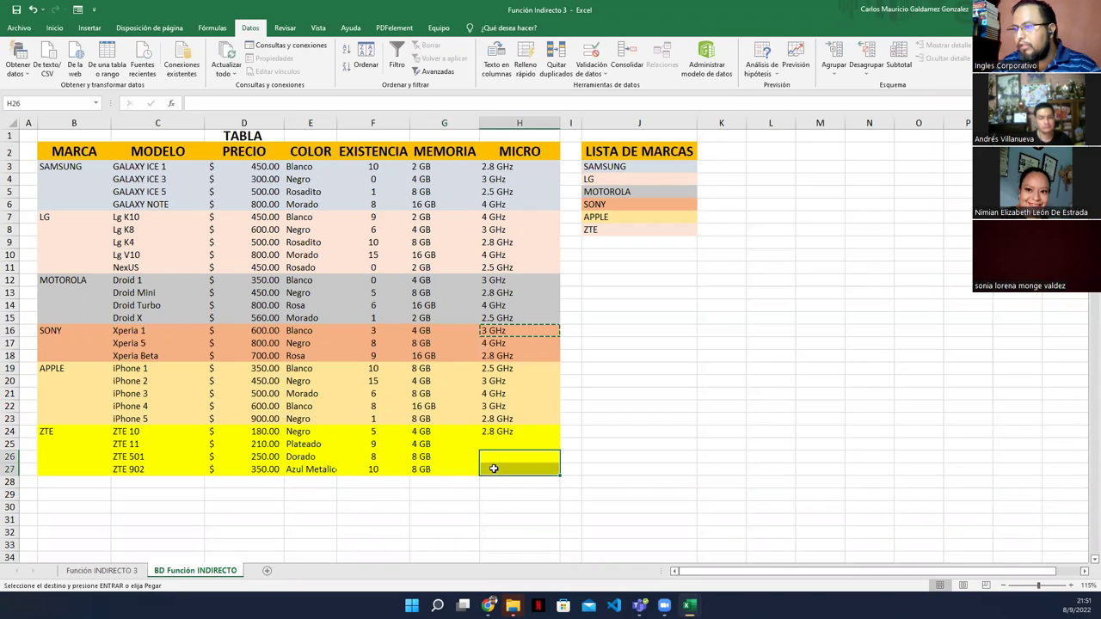
{"action": "key", "text": "ctrl+v"}
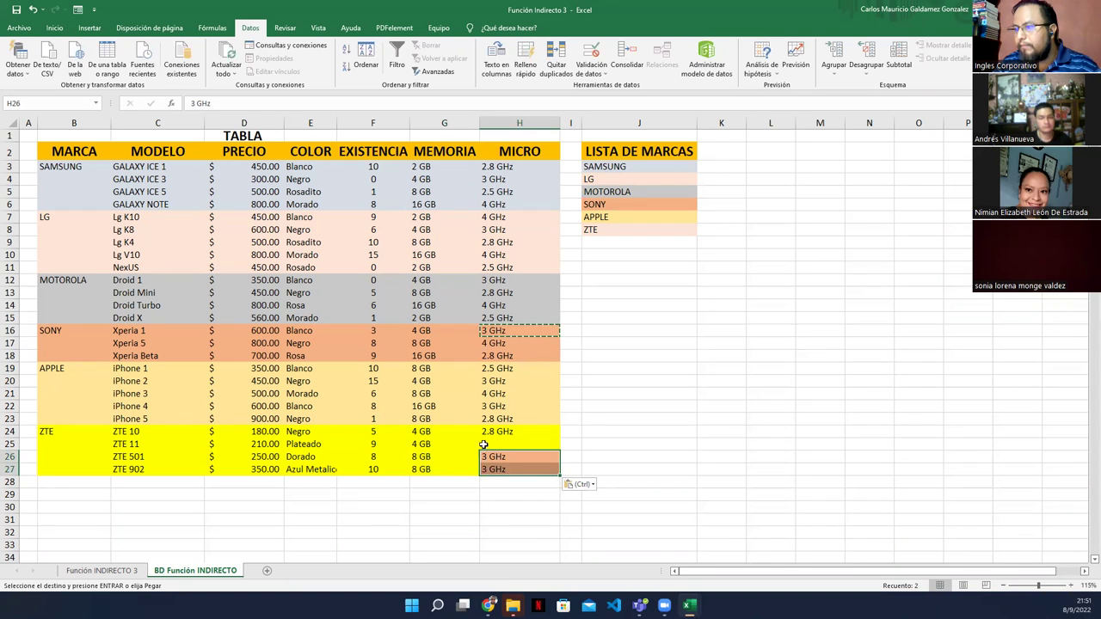
{"action": "left_click", "coordinate": [494, 433]}
{"action": "key", "text": "ctrl+c"}
{"action": "left_click", "coordinate": [493, 443]}
{"action": "key", "text": "ctrl+v"}
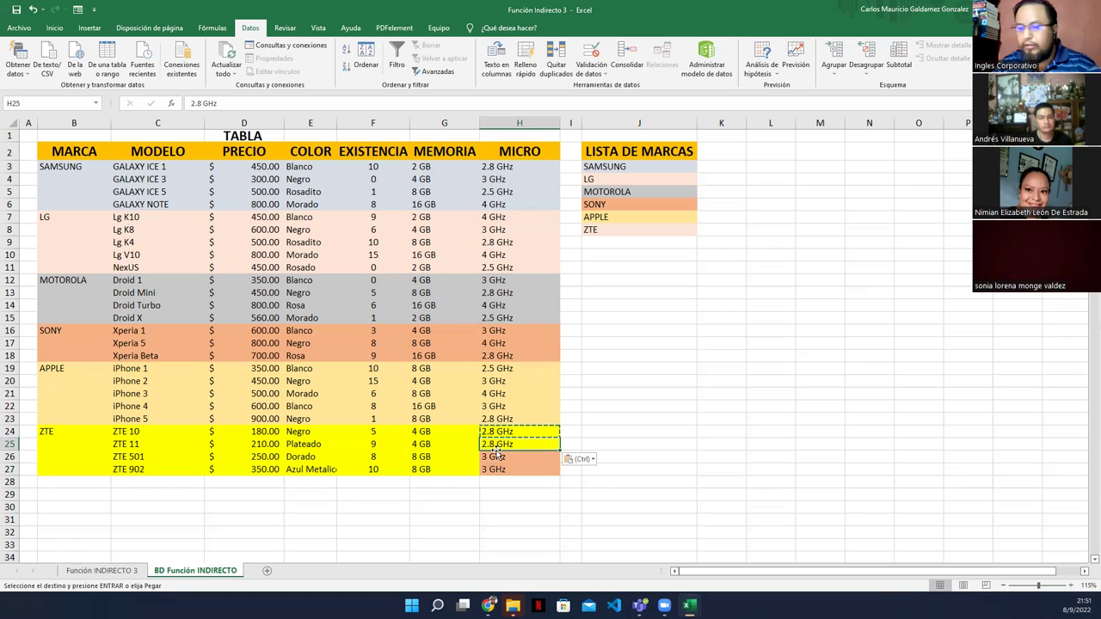
{"action": "key", "text": "Escape"}
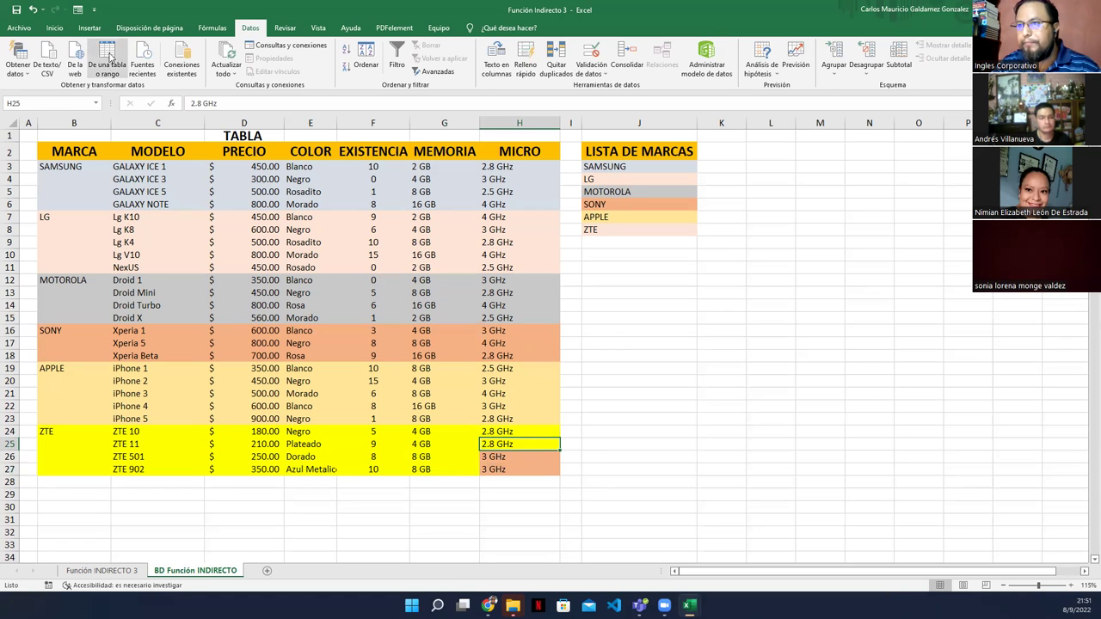
Step: Copy the yellow cell format from ZTE 11's MICRO cell to the ZTE 501 and ZTE 902 MICRO cells
{"action": "left_click", "coordinate": [53, 29]}
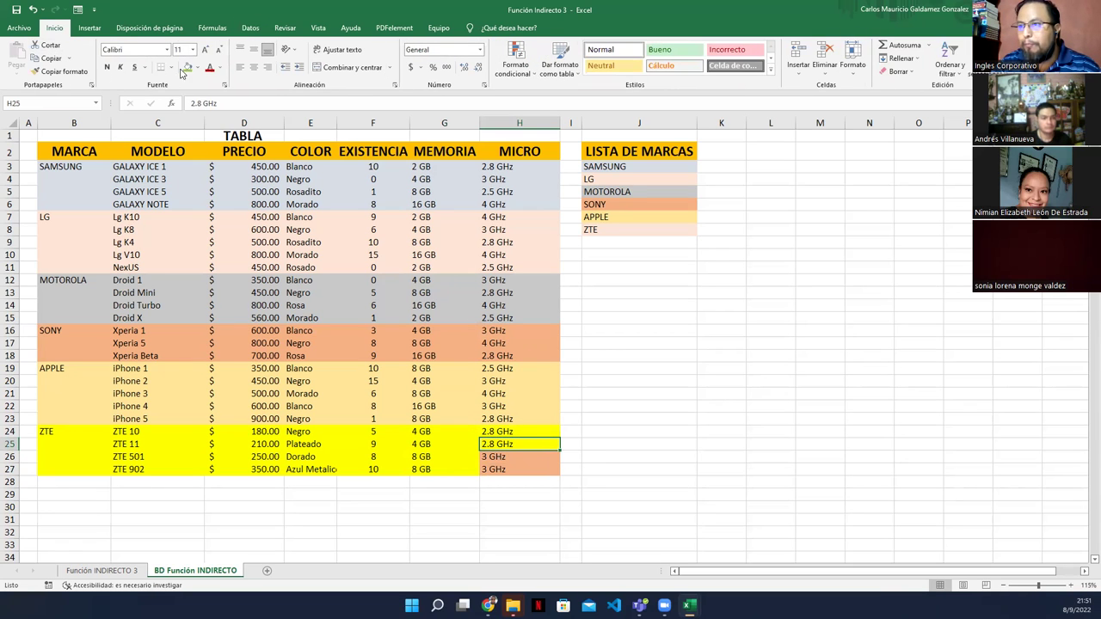
{"action": "left_click", "coordinate": [62, 72]}
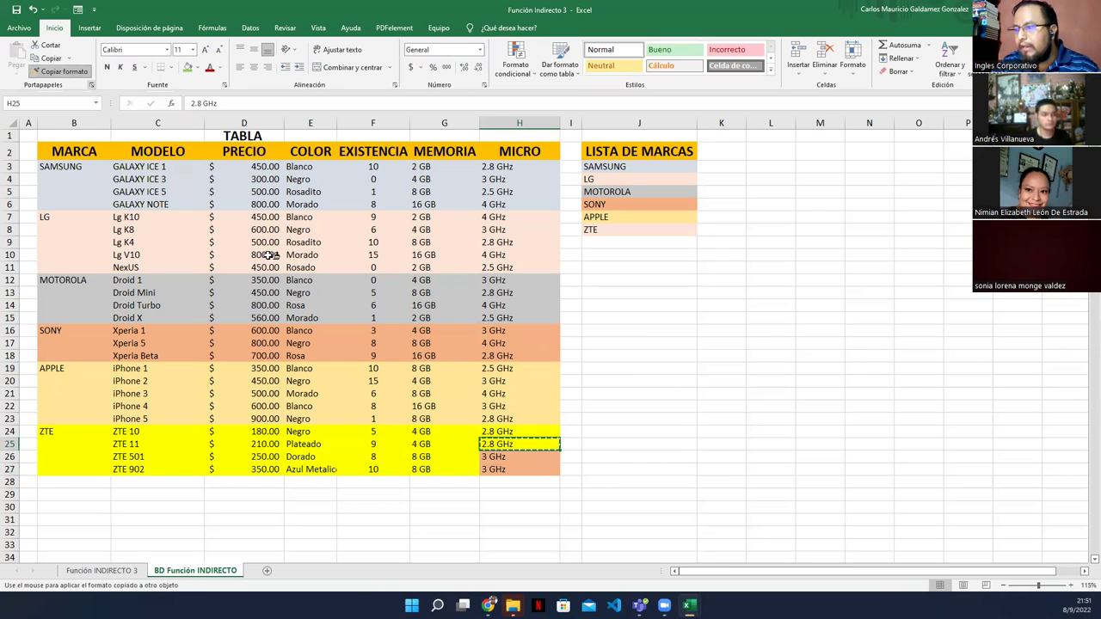
{"action": "left_click_drag", "start_coordinate": [493, 457], "coordinate": [503, 469]}
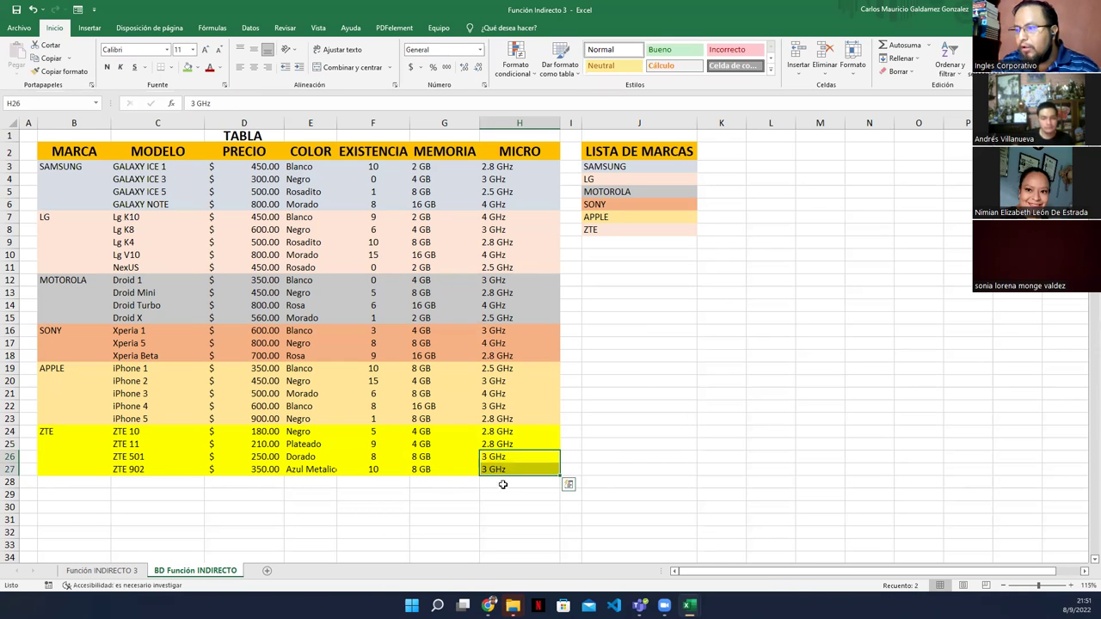
Step: Review the original brand rows B2:H23 and the added ZTE rows B24:H27
{"action": "left_click_drag", "start_coordinate": [68, 152], "coordinate": [538, 422]}
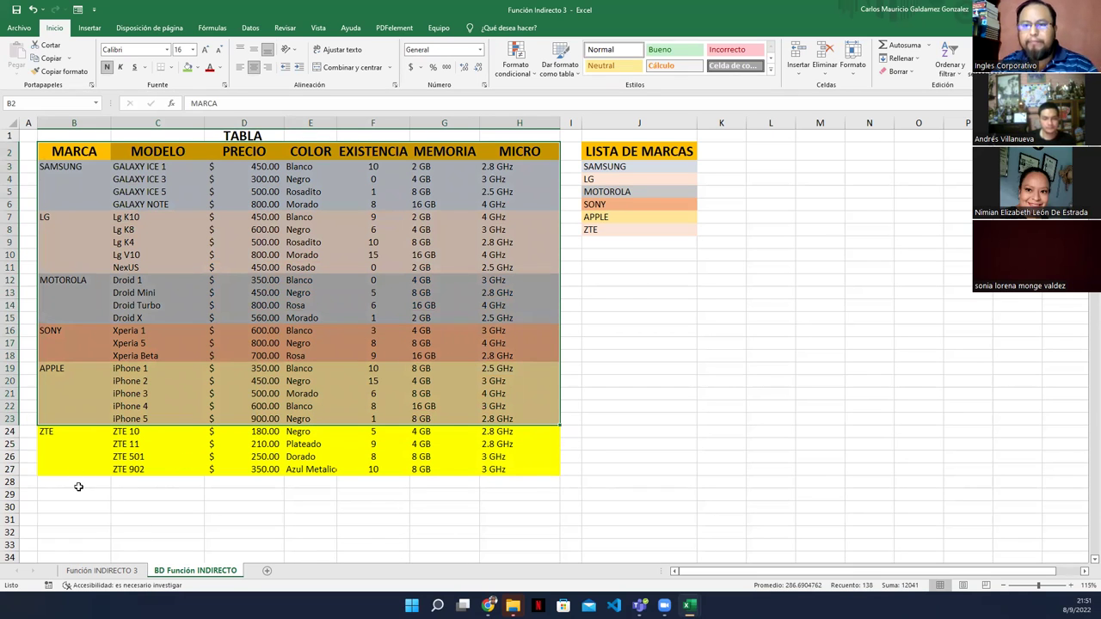
{"action": "left_click_drag", "start_coordinate": [66, 433], "coordinate": [538, 473]}
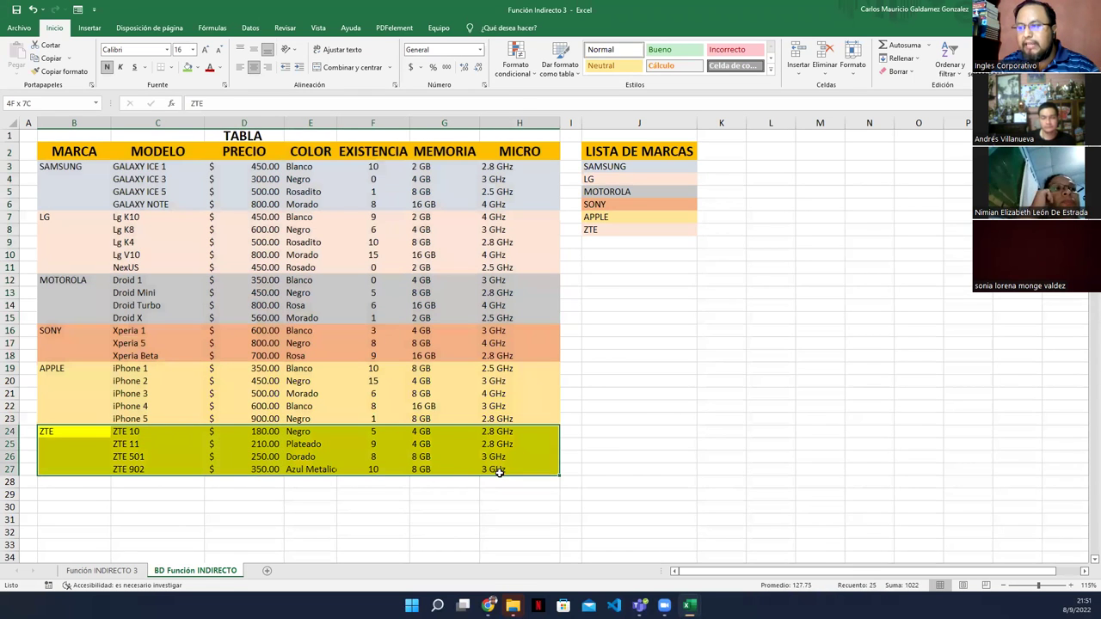
Step: On the Función INDIRECTO 3 lookup sheet, set MARCA to ZTE
{"action": "left_click", "coordinate": [97, 571]}
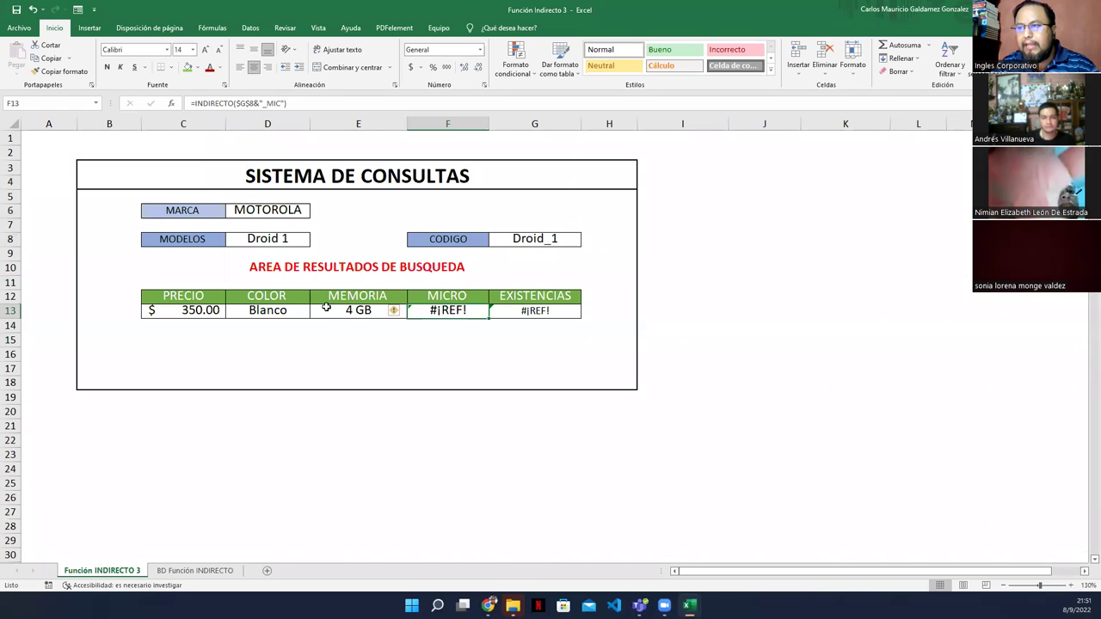
{"action": "left_click", "coordinate": [297, 239]}
{"action": "left_click", "coordinate": [315, 241]}
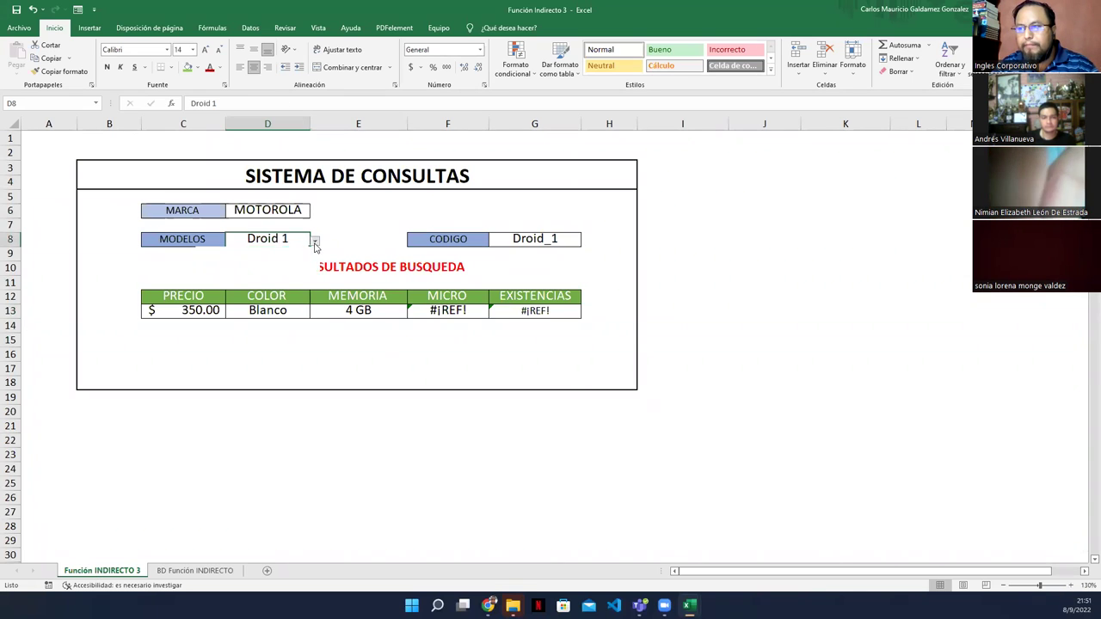
{"action": "left_click", "coordinate": [261, 210]}
{"action": "left_click", "coordinate": [266, 210]}
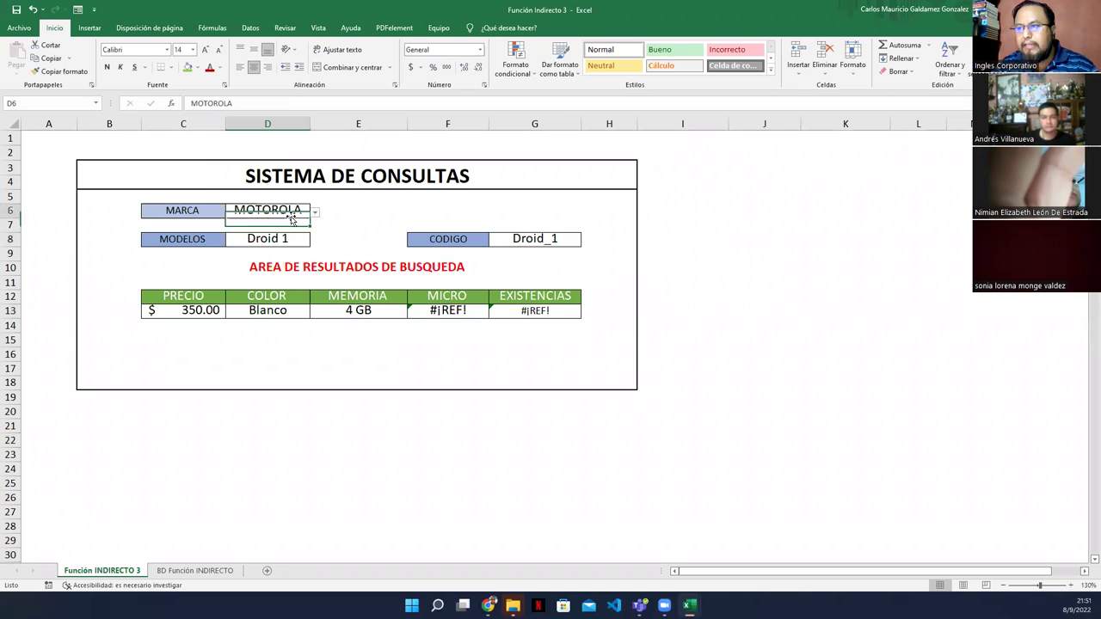
{"action": "left_click", "coordinate": [315, 212]}
{"action": "left_click", "coordinate": [258, 272]}
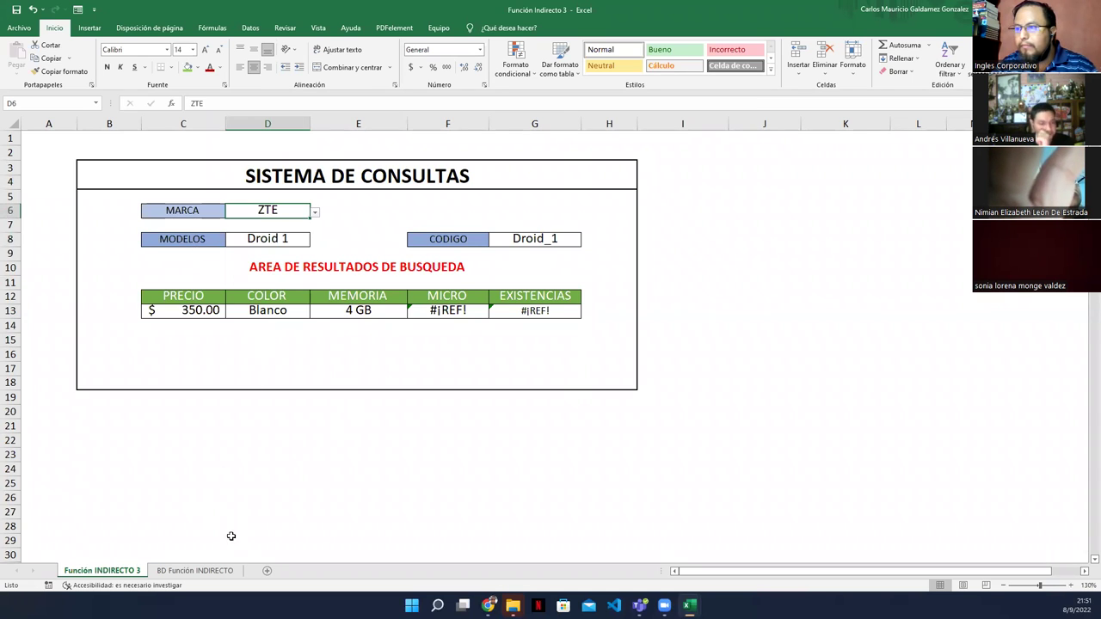
Step: On the BD Función INDIRECTO sheet, check the defined names of the ZTE model list and the ZTE 10 and ZTE 11 price cells
{"action": "left_click", "coordinate": [169, 572]}
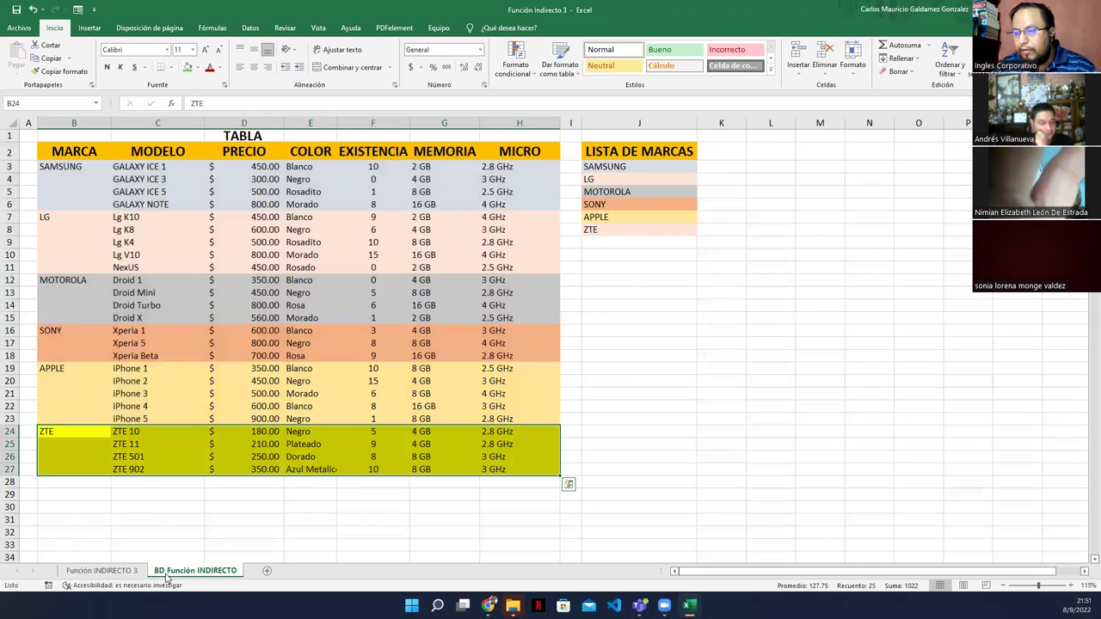
{"action": "left_click", "coordinate": [101, 571]}
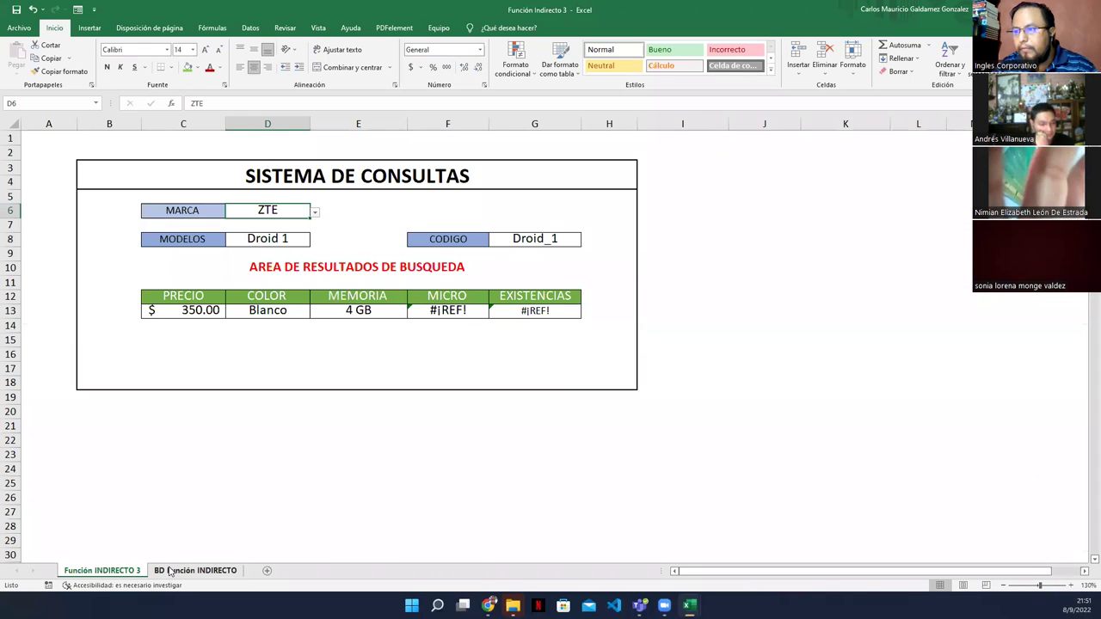
{"action": "left_click", "coordinate": [169, 572]}
{"action": "left_click", "coordinate": [134, 433]}
{"action": "left_click_drag", "start_coordinate": [134, 433], "coordinate": [132, 470]}
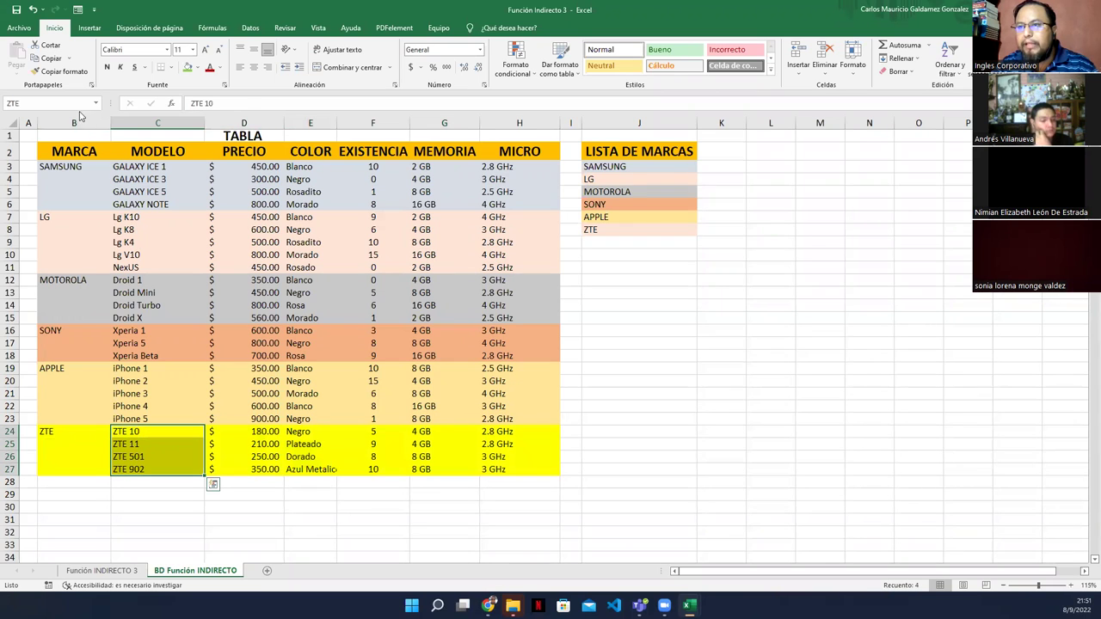
{"action": "left_click", "coordinate": [254, 433]}
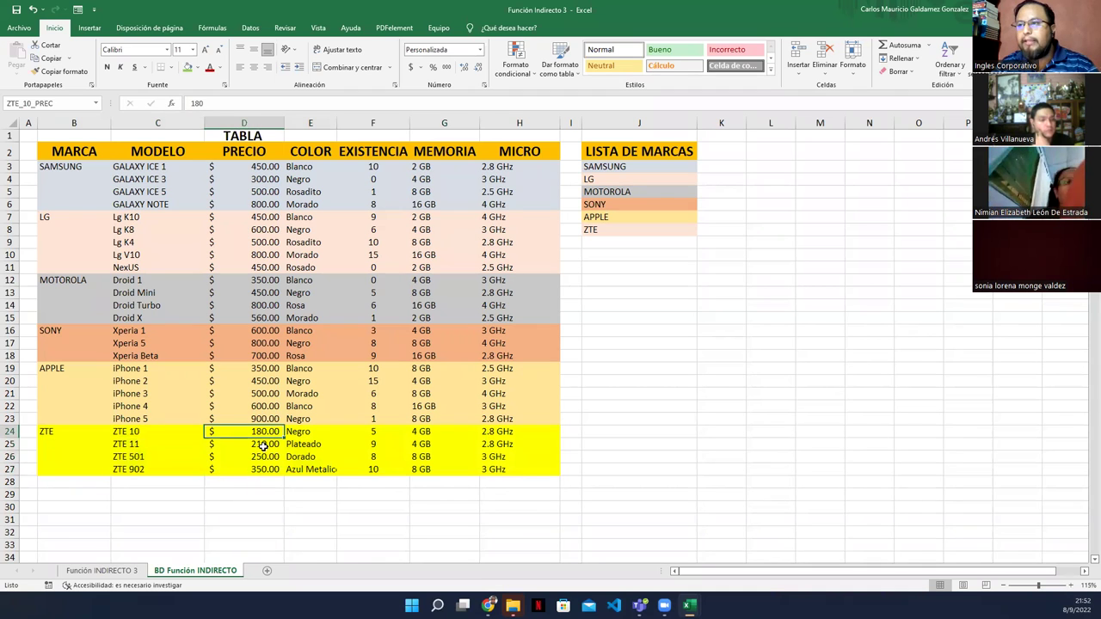
{"action": "left_click", "coordinate": [255, 445]}
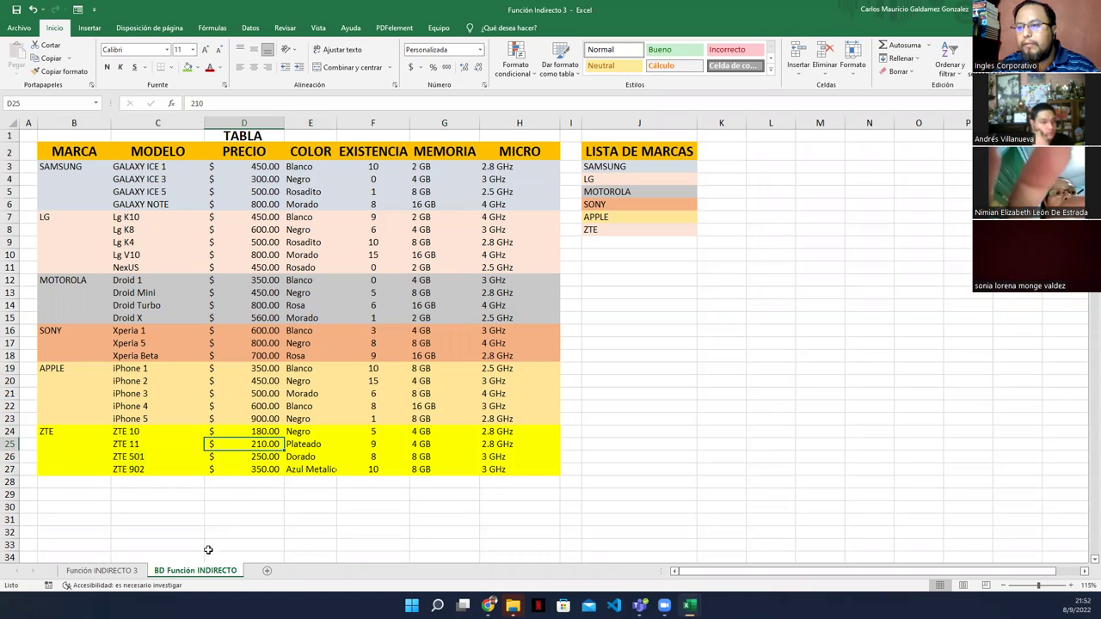
Step: On the lookup sheet, choose ZTE 10 as the model
{"action": "left_click", "coordinate": [101, 570]}
{"action": "left_click", "coordinate": [299, 239]}
{"action": "left_click", "coordinate": [316, 242]}
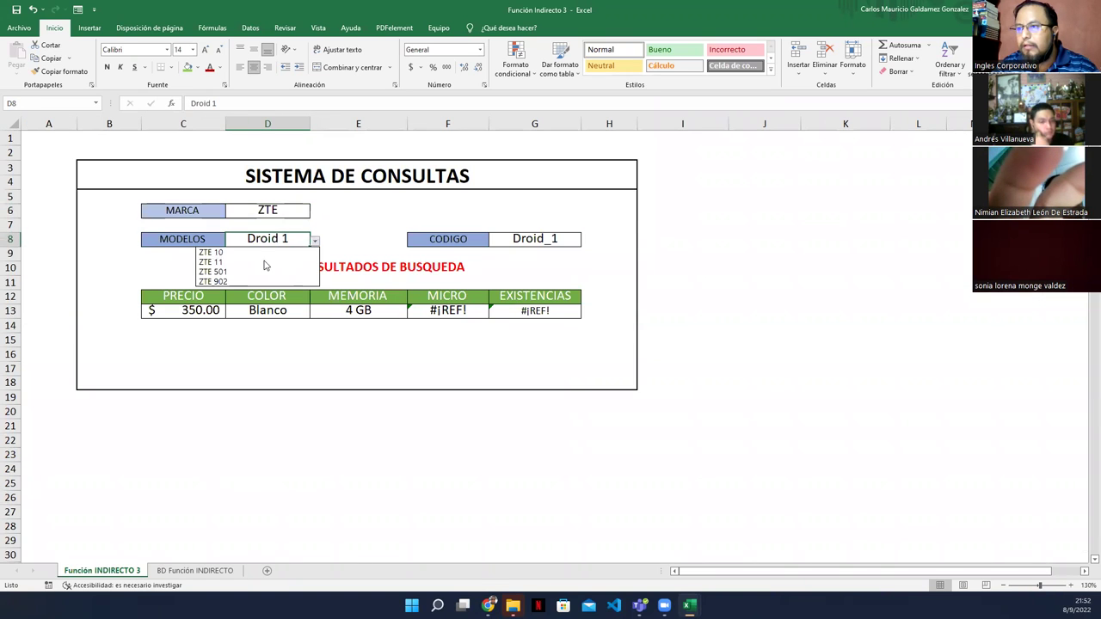
{"action": "left_click", "coordinate": [215, 253]}
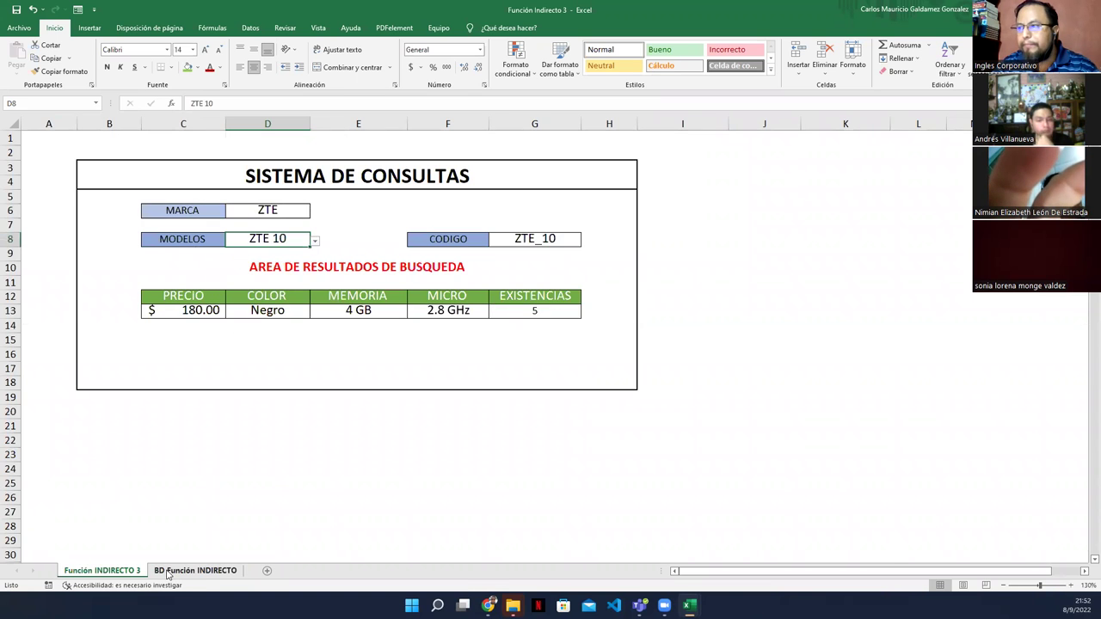
Step: Compare the ZTE 10 lookup results and their INDIRECTO formulas with the ZTE rows on the BD Función INDIRECTO sheet
{"action": "left_click", "coordinate": [195, 571]}
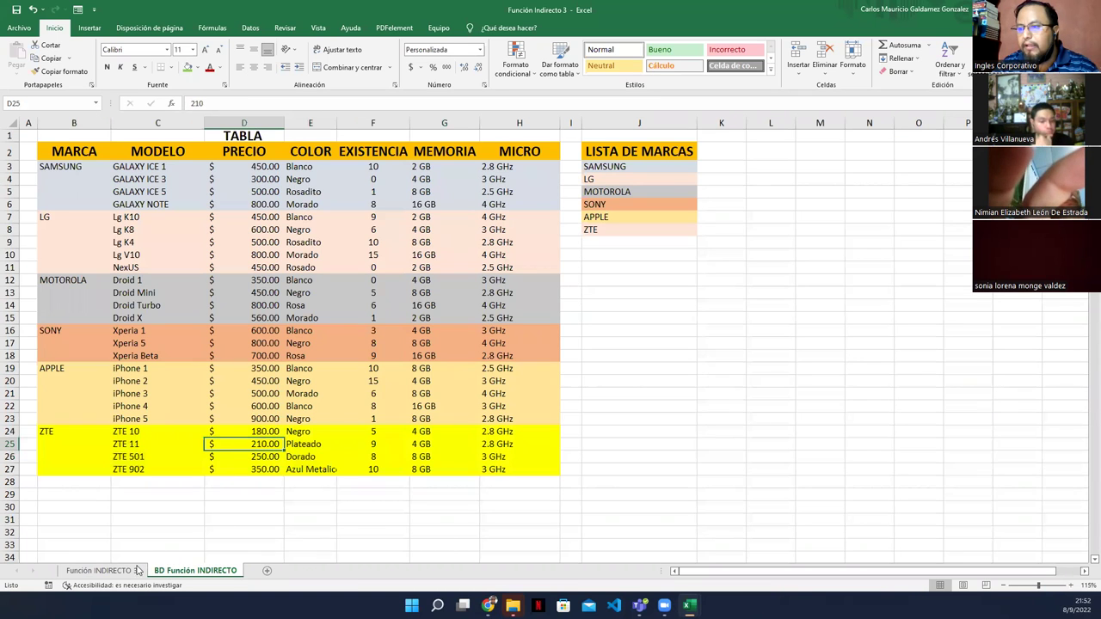
{"action": "left_click", "coordinate": [101, 570]}
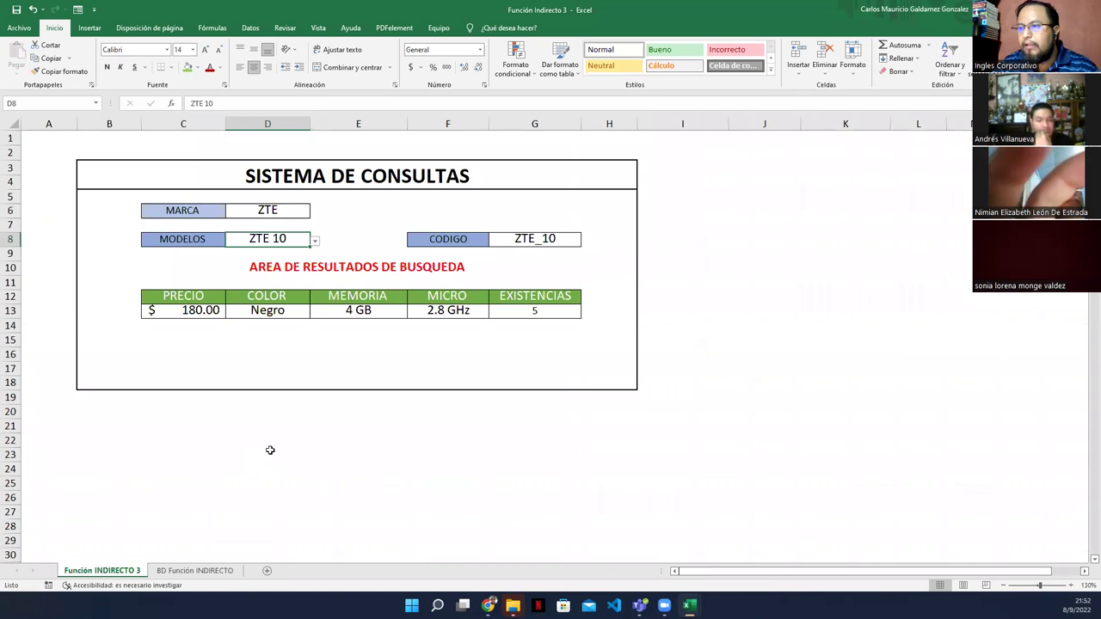
{"action": "left_click", "coordinate": [211, 572]}
{"action": "left_click", "coordinate": [365, 431]}
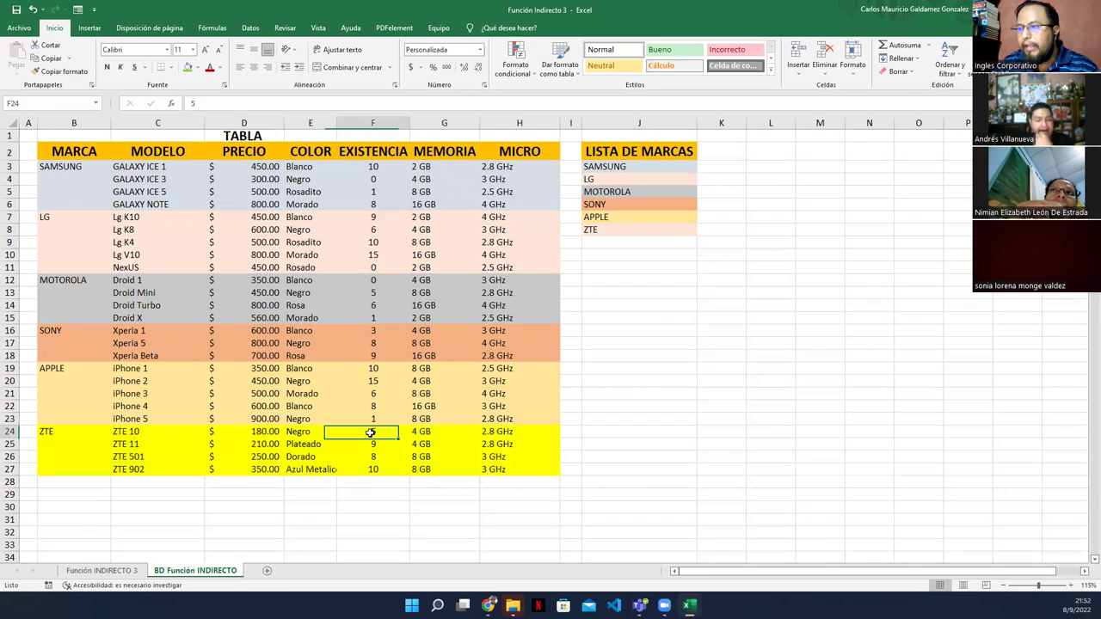
{"action": "left_click", "coordinate": [102, 571]}
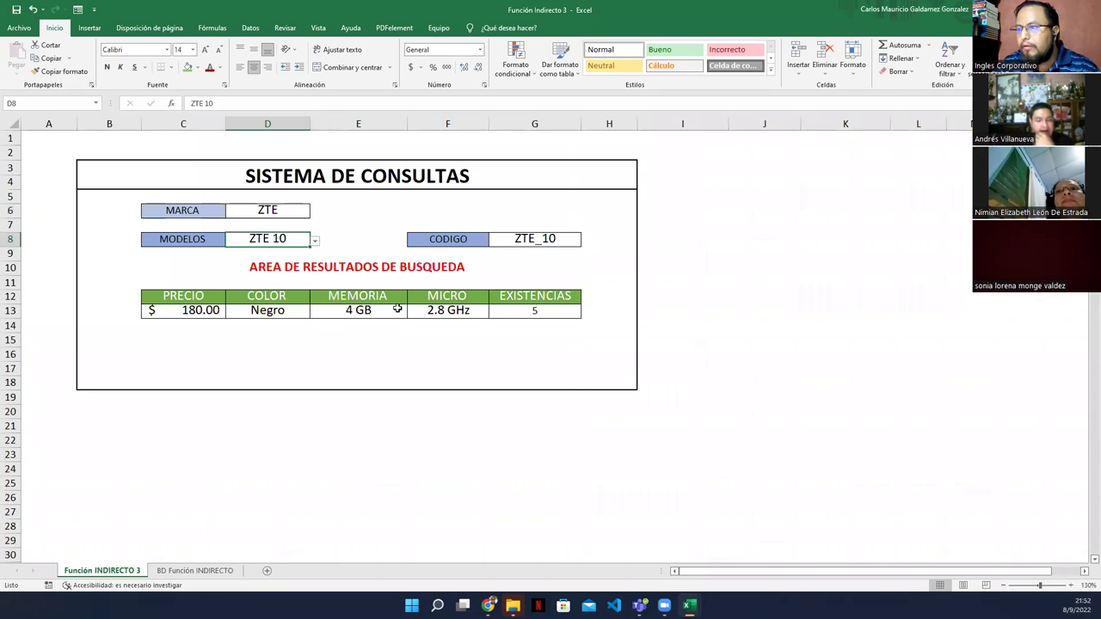
{"action": "left_click", "coordinate": [503, 312]}
{"action": "left_click", "coordinate": [370, 310]}
{"action": "left_click", "coordinate": [435, 311]}
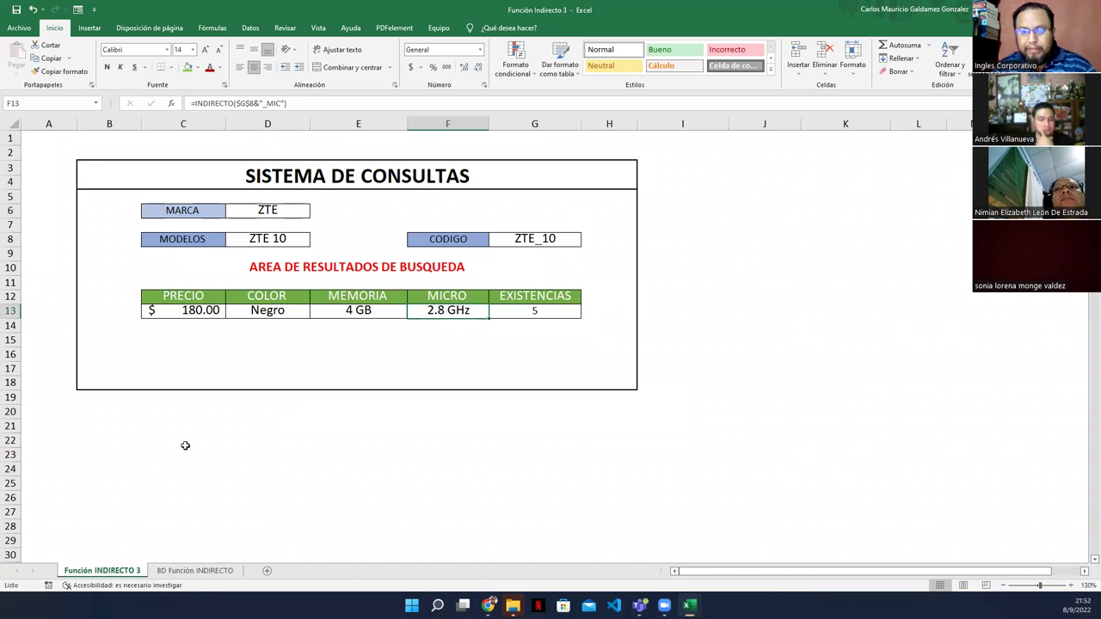
{"action": "left_click", "coordinate": [179, 570]}
{"action": "left_click_drag", "start_coordinate": [414, 446], "coordinate": [489, 470]}
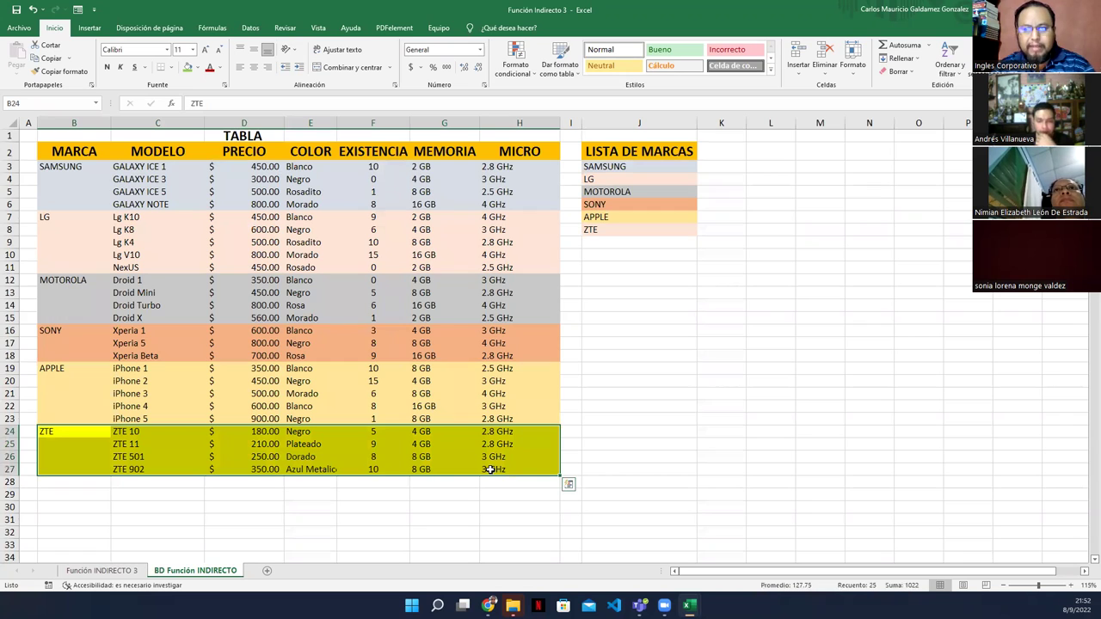
{"action": "left_click", "coordinate": [129, 572]}
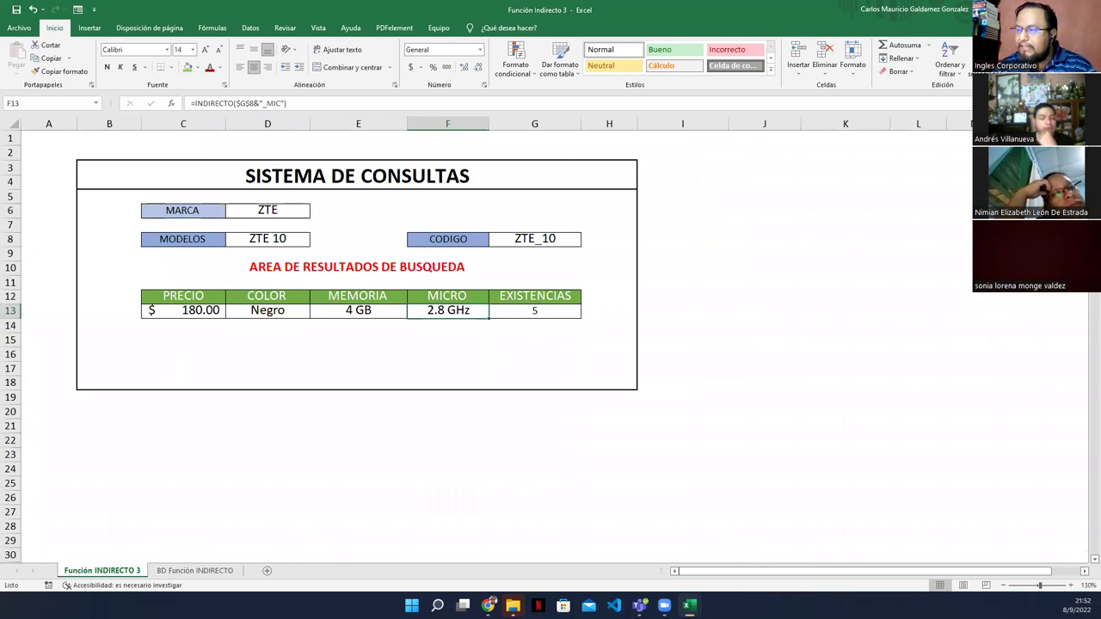
Step: View the database and lookup sheets of the Función_Indirecto_3 (1) workbook, and return to the Función Indirecto 3 lookup sheet
{"action": "mouse_move", "coordinate": [689, 606]}
{"action": "left_click", "coordinate": [780, 553]}
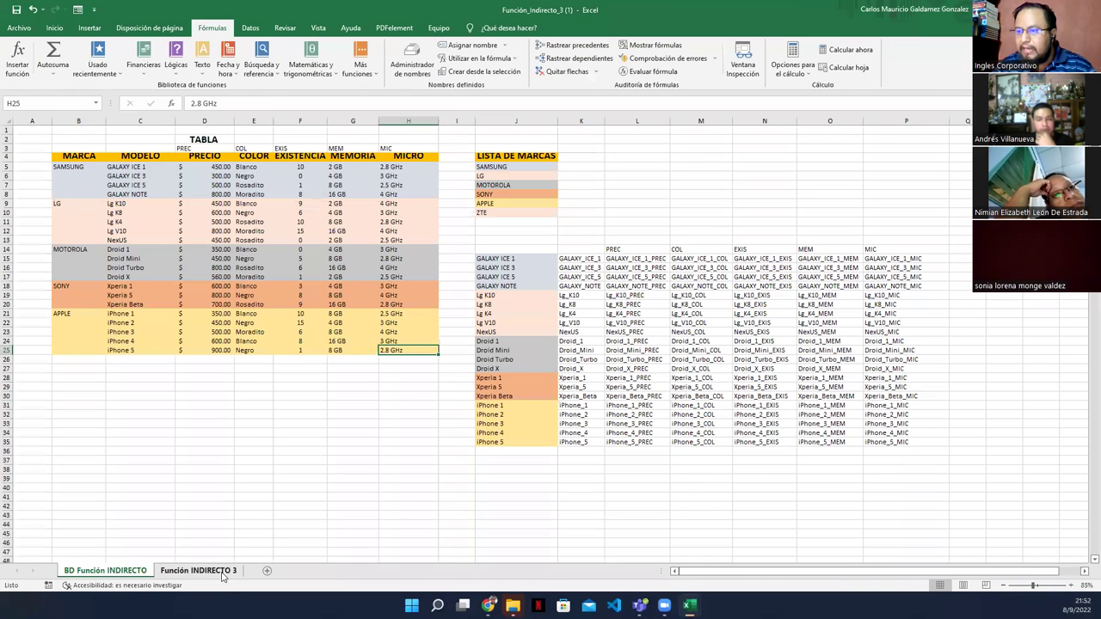
{"action": "left_click", "coordinate": [225, 574]}
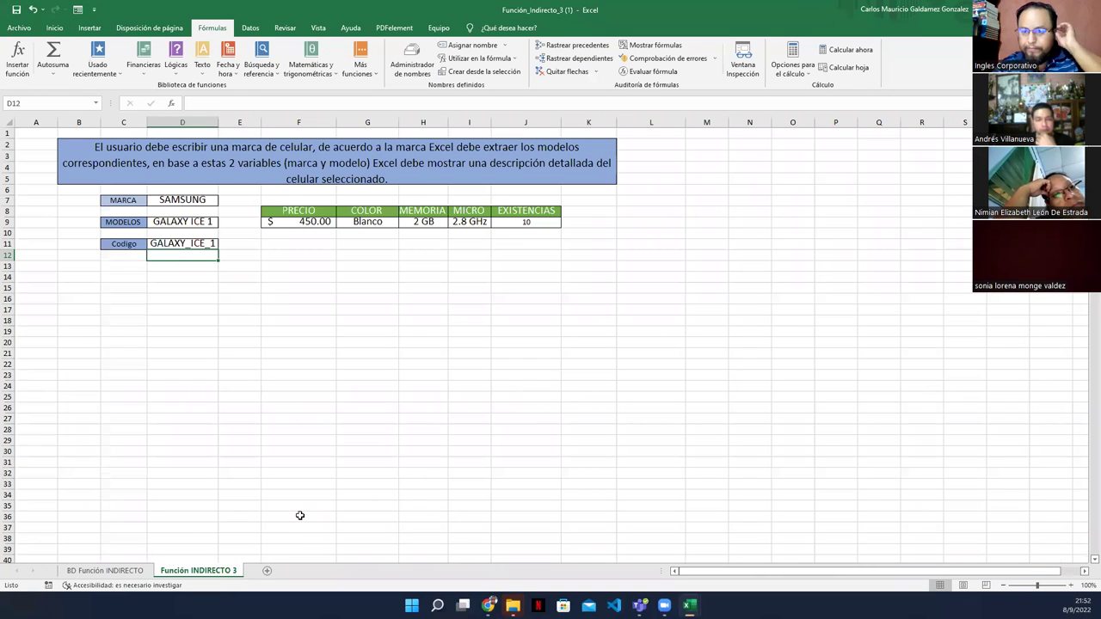
{"action": "mouse_move", "coordinate": [689, 606]}
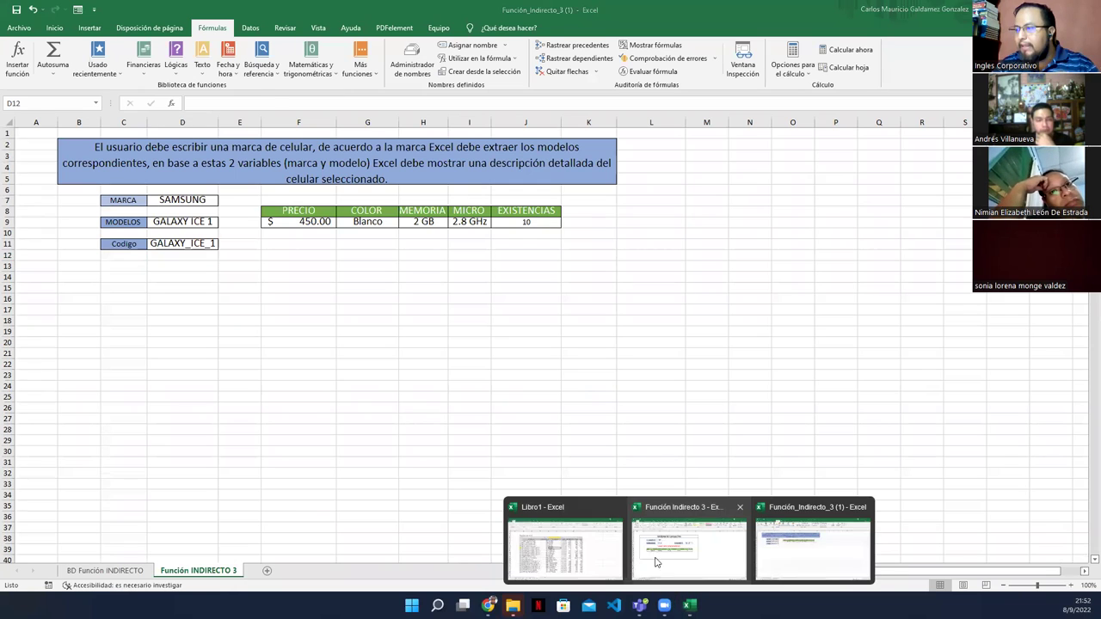
{"action": "left_click", "coordinate": [672, 555]}
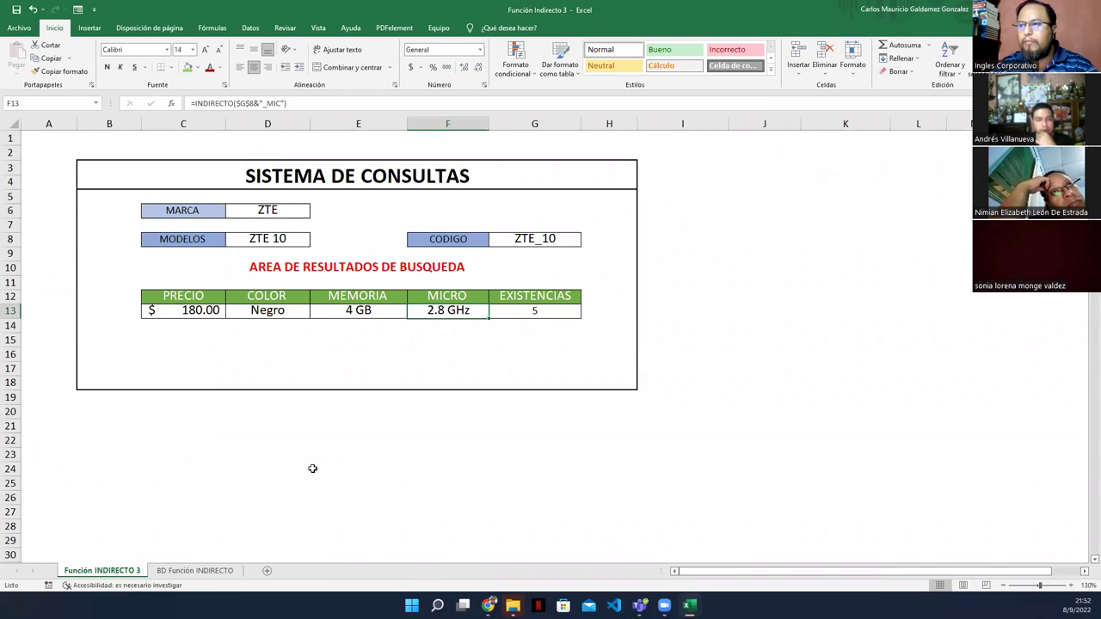
{"action": "scroll", "coordinate": [310, 464], "scroll_direction": "up", "scroll_amount": 1}
{"action": "scroll", "coordinate": [311, 463], "scroll_direction": "down", "scroll_amount": 2}
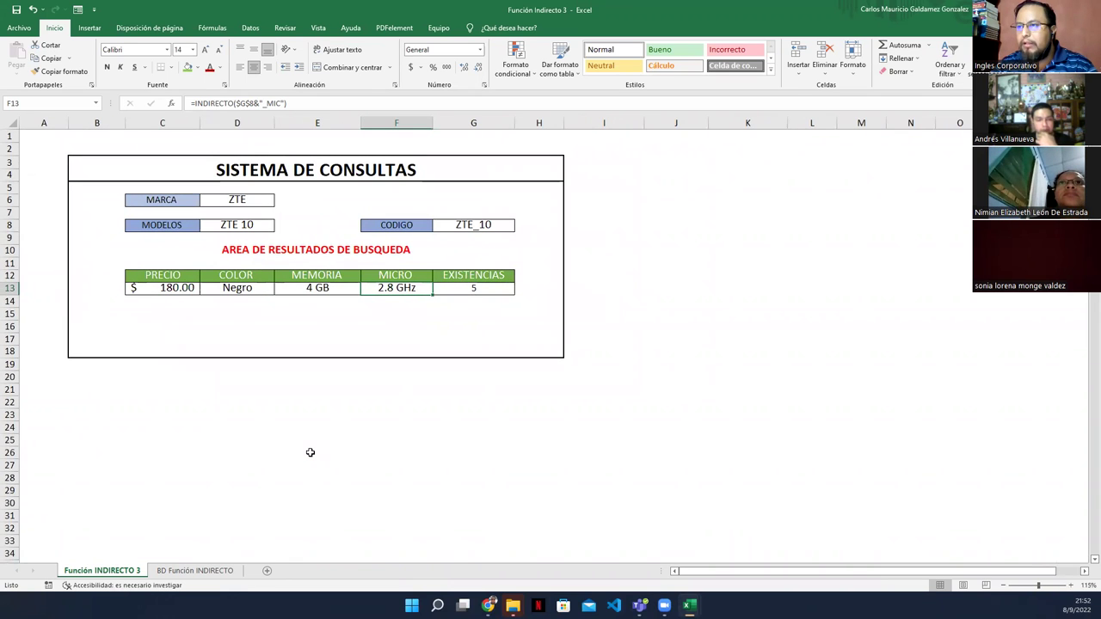
Step: Capture a screen snip of the SAMSUNG lookup fields and results table on the Función_Indirecto_3 (1) lookup sheet
{"action": "mouse_move", "coordinate": [689, 606]}
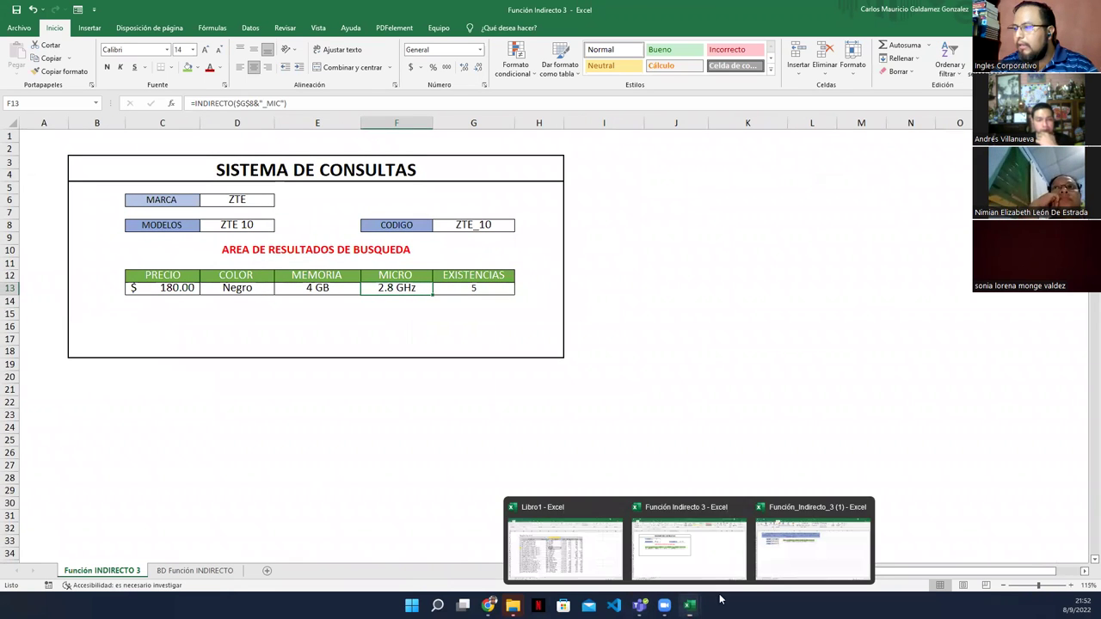
{"action": "left_click", "coordinate": [786, 568]}
{"action": "left_click", "coordinate": [511, 455]}
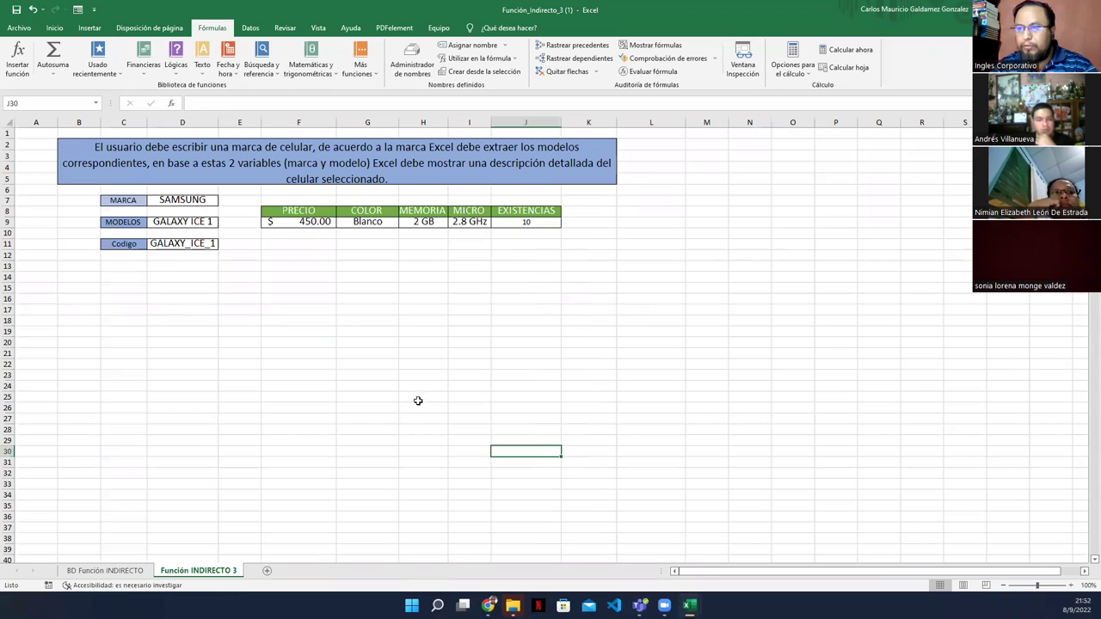
{"action": "left_click", "coordinate": [437, 605]}
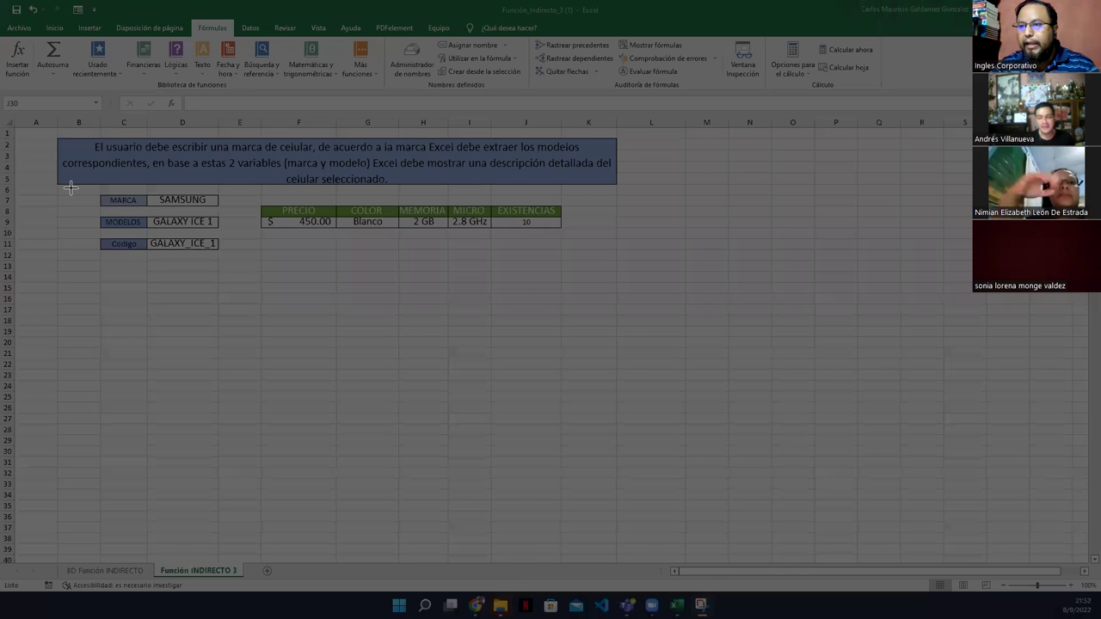
{"action": "left_click_drag", "start_coordinate": [70, 187], "coordinate": [585, 266]}
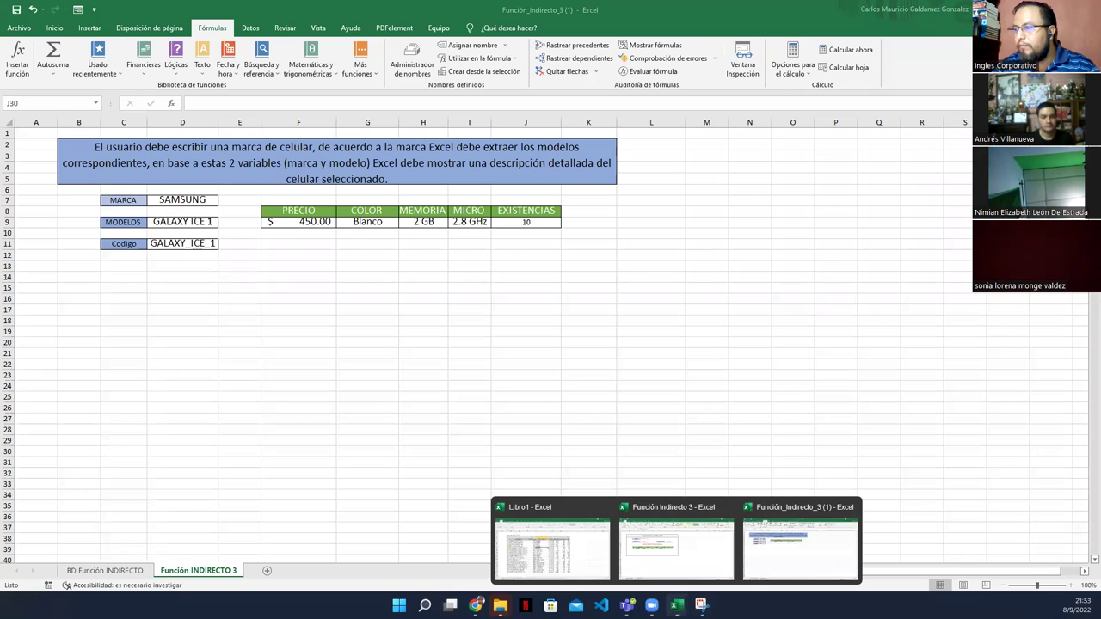
Step: Paste the snip into the Función Indirecto 3 lookup sheet below the query form and cross it out with two red annotation lines
{"action": "mouse_move", "coordinate": [677, 605]}
{"action": "left_click", "coordinate": [657, 569]}
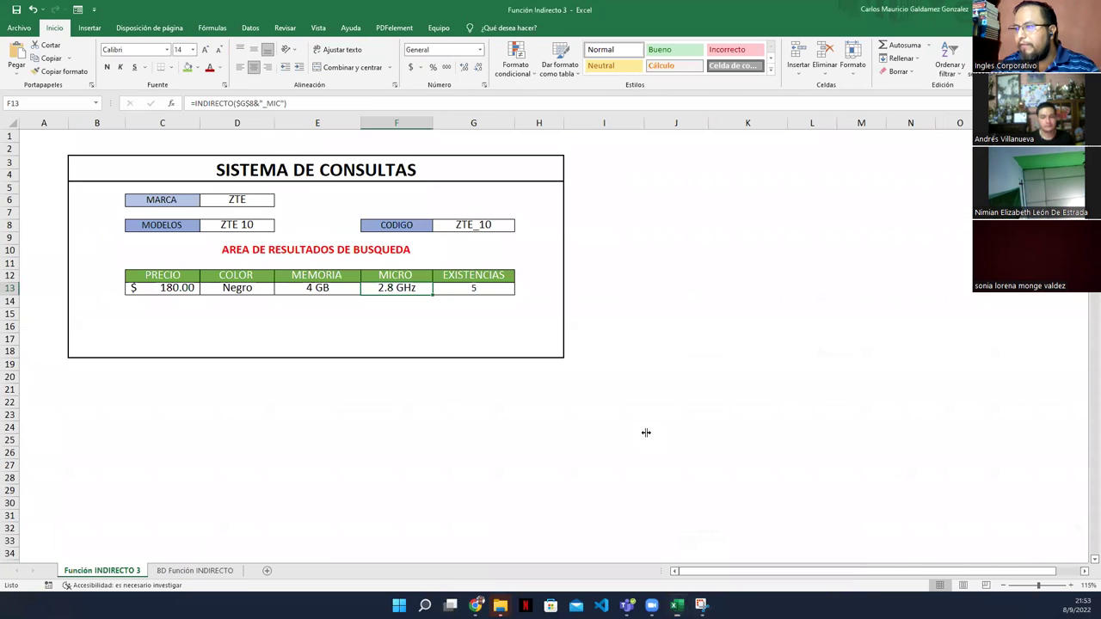
{"action": "key", "text": "ctrl+v"}
{"action": "left_click_drag", "start_coordinate": [651, 341], "coordinate": [723, 467]}
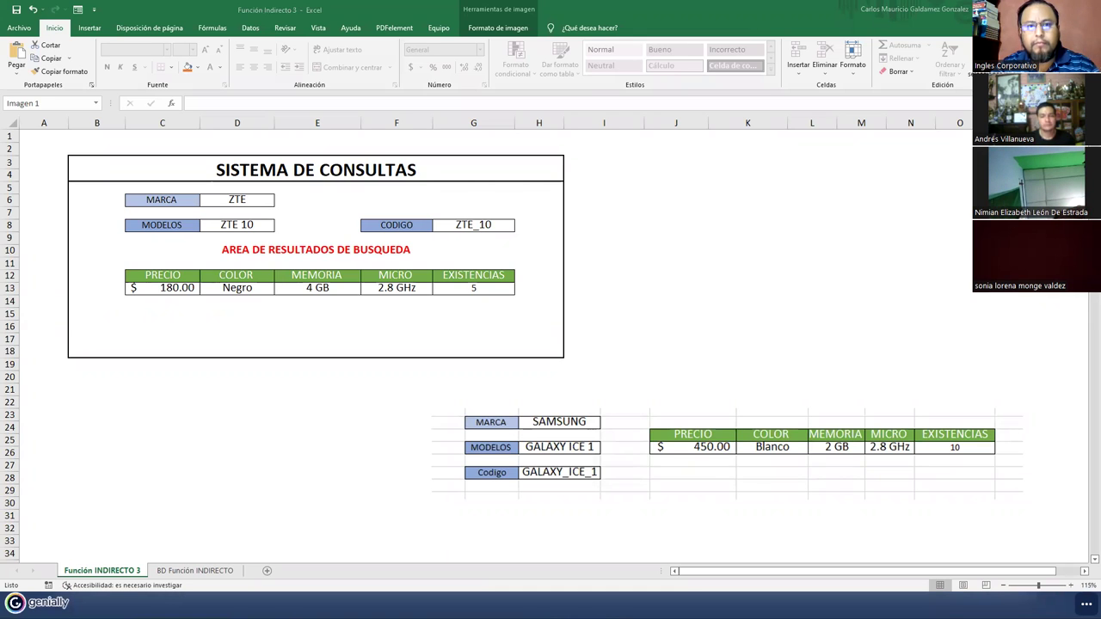
{"action": "left_click_drag", "start_coordinate": [534, 504], "coordinate": [879, 382]}
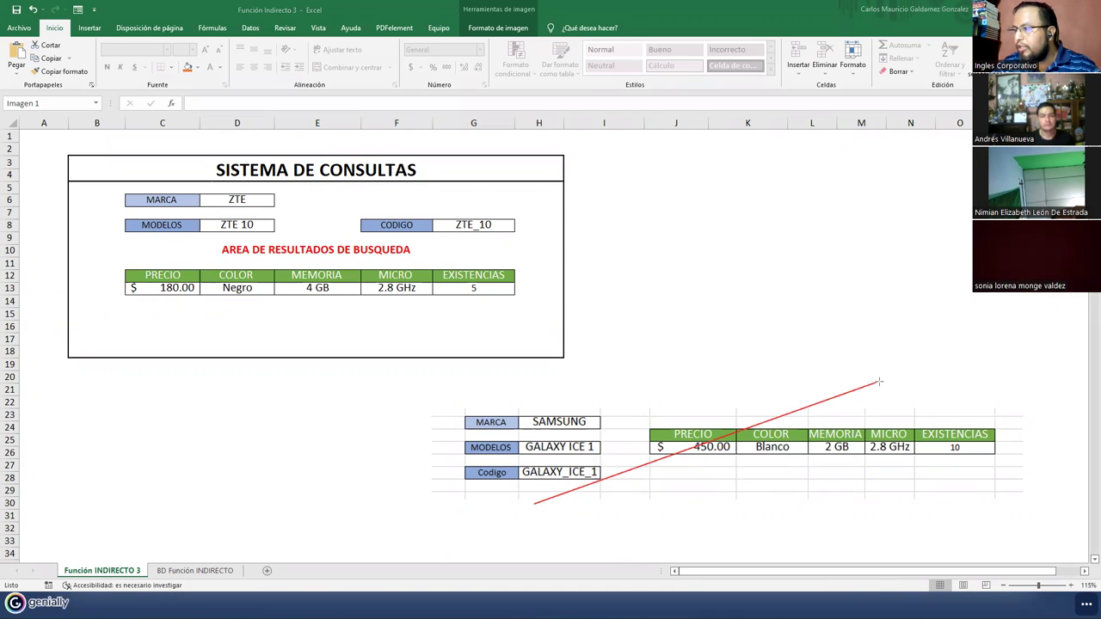
{"action": "left_click_drag", "start_coordinate": [684, 382], "coordinate": [912, 499]}
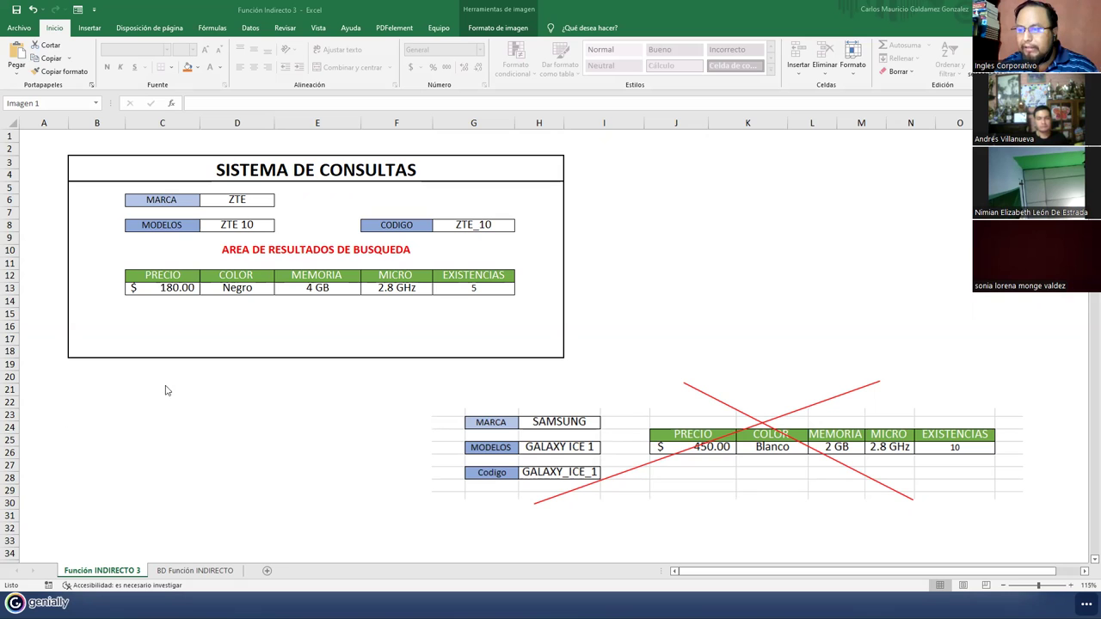
Step: Review the ZTE rows and brand list on the BD Función INDIRECTO sheet, and the MARCA selector on the lookup sheet
{"action": "left_click", "coordinate": [195, 572]}
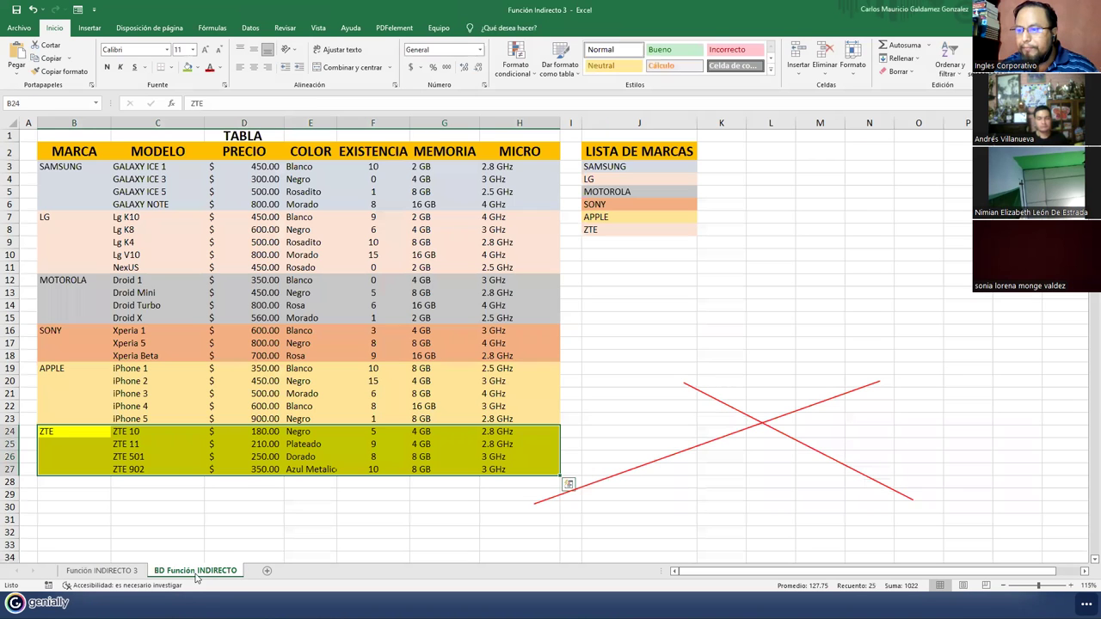
{"action": "left_click", "coordinate": [176, 470]}
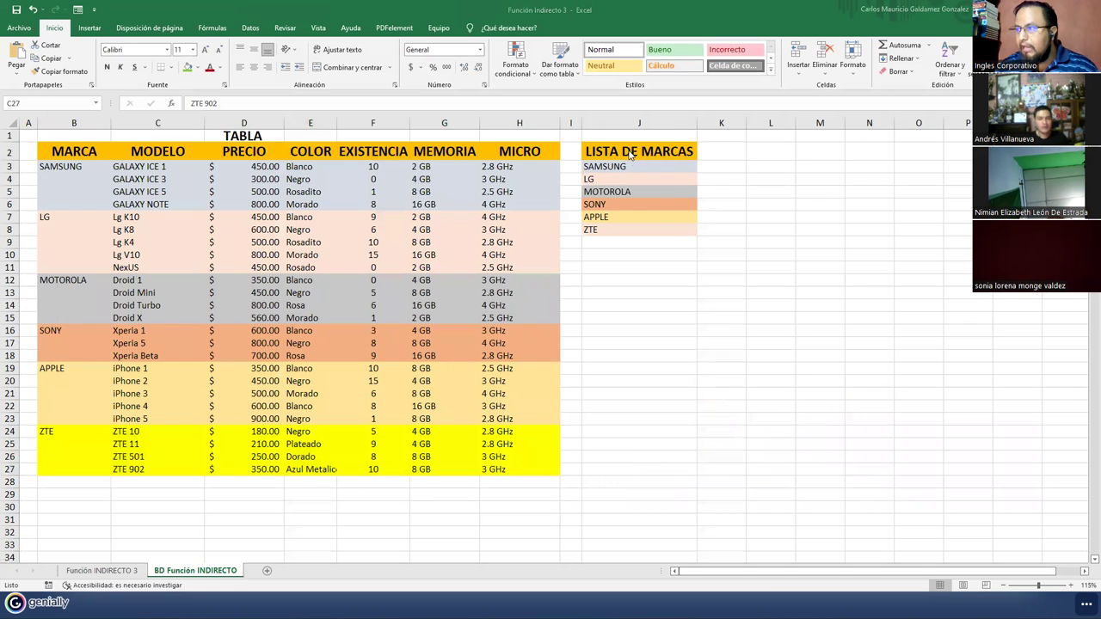
{"action": "left_click", "coordinate": [112, 570]}
{"action": "left_click", "coordinate": [262, 200]}
{"action": "left_click", "coordinate": [288, 201]}
{"action": "left_click", "coordinate": [271, 201]}
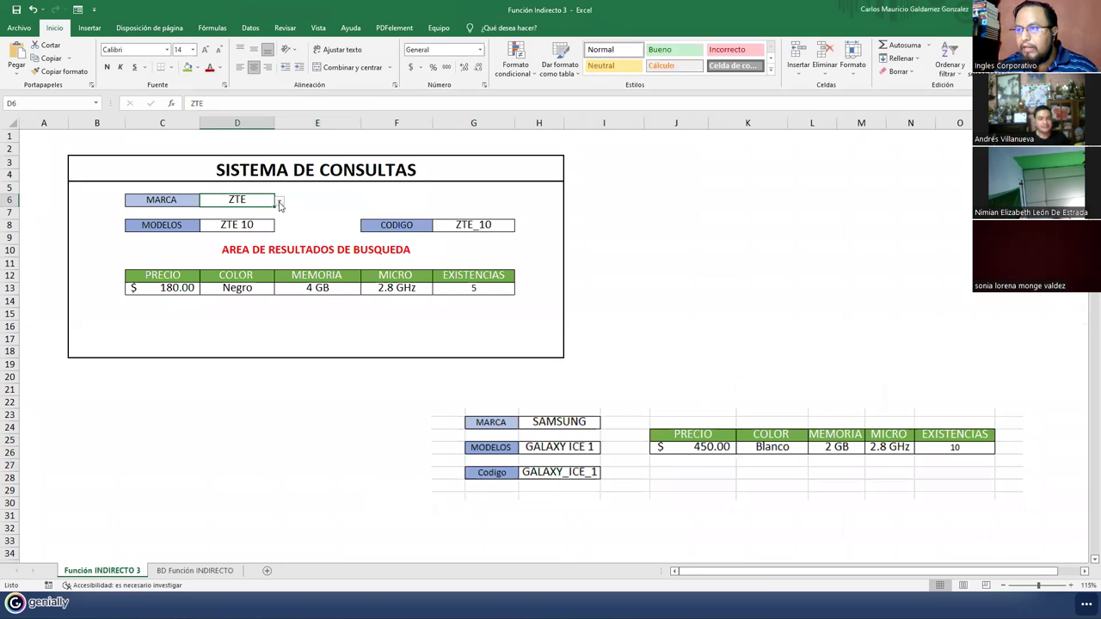
{"action": "left_click", "coordinate": [279, 204]}
Step: On the BD Función INDIRECTO sheet, select the ZTE rows B24:H27 and mark them with an on-screen annotation
{"action": "left_click", "coordinate": [176, 571]}
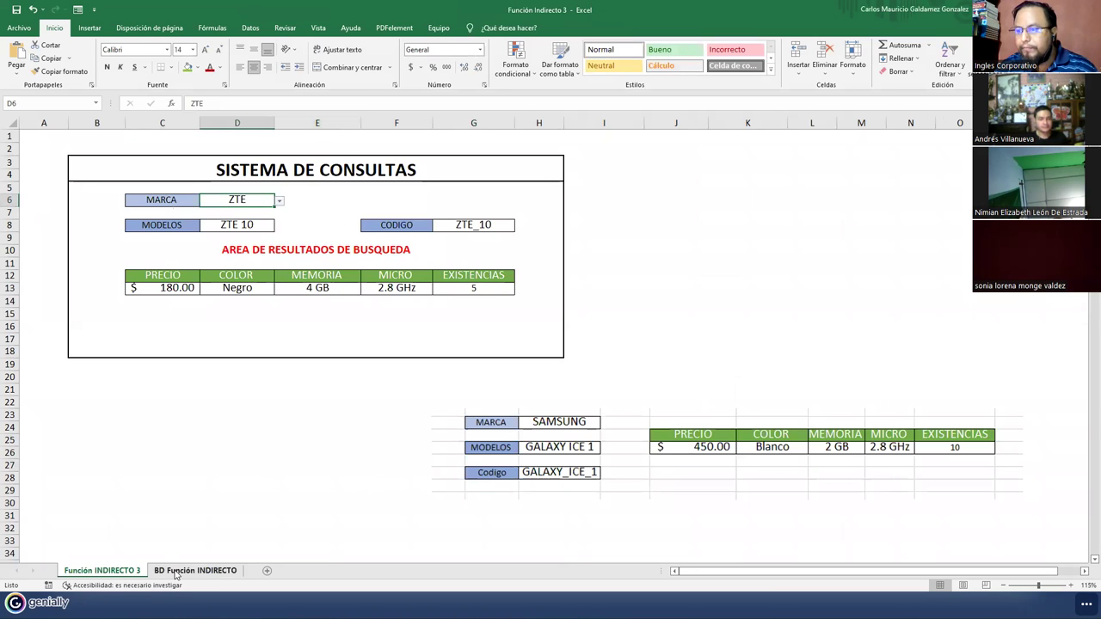
{"action": "left_click", "coordinate": [176, 571]}
{"action": "left_click", "coordinate": [298, 482]}
{"action": "left_click_drag", "start_coordinate": [47, 430], "coordinate": [504, 476]}
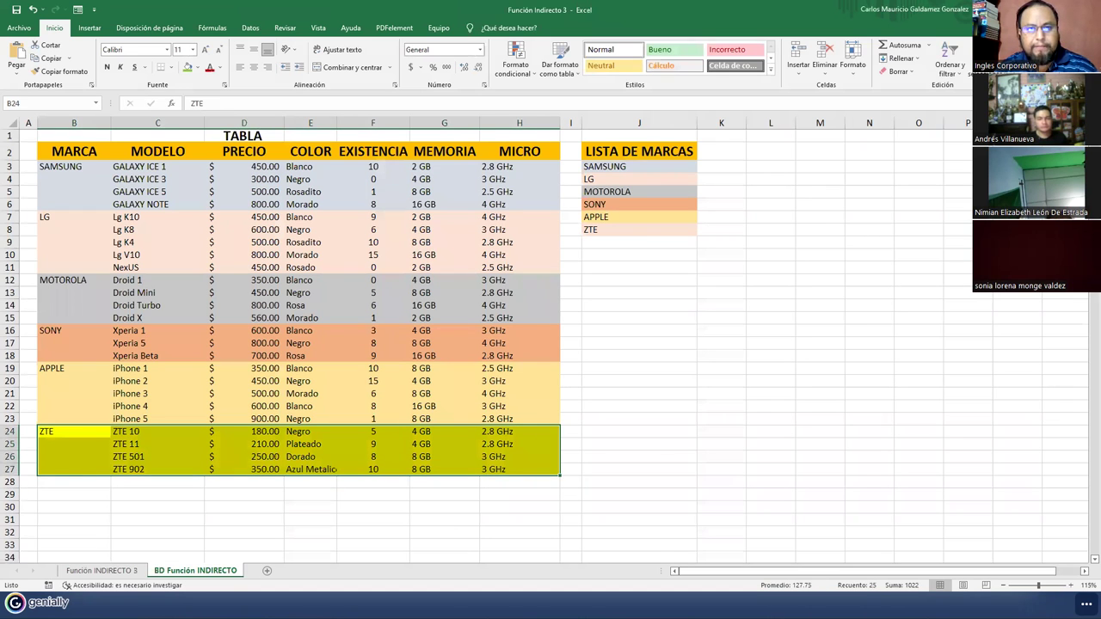
{"action": "left_click_drag", "start_coordinate": [27, 425], "coordinate": [574, 492]}
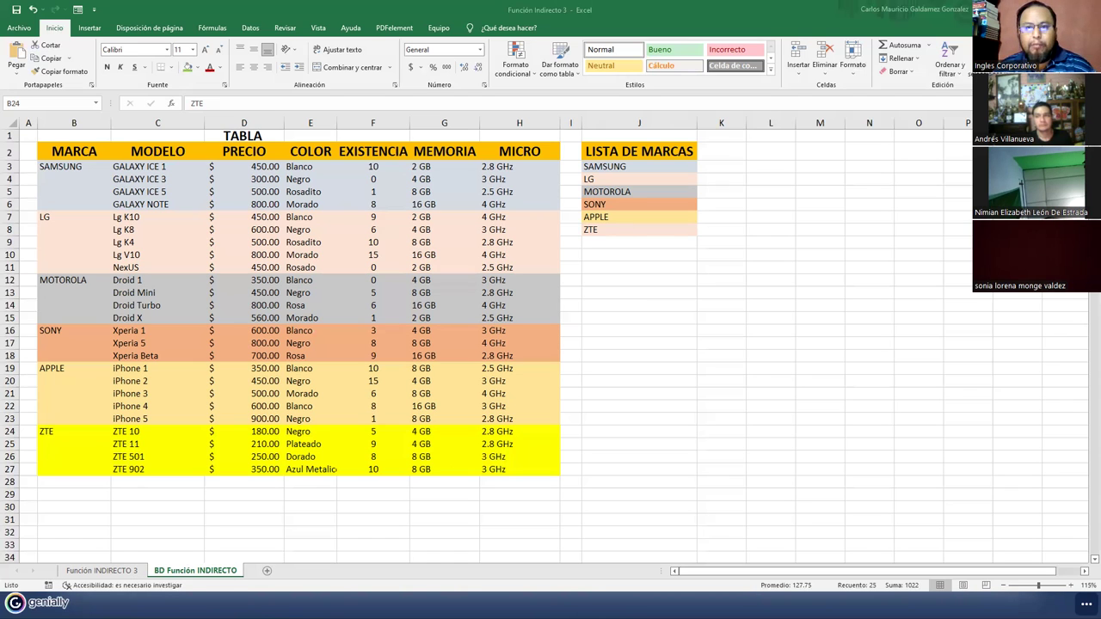
Step: Examine the price cells and their defined names on the BD Función INDIRECTO sheet, along with the GALAXY ICE 1 model cell
{"action": "left_click", "coordinate": [102, 571]}
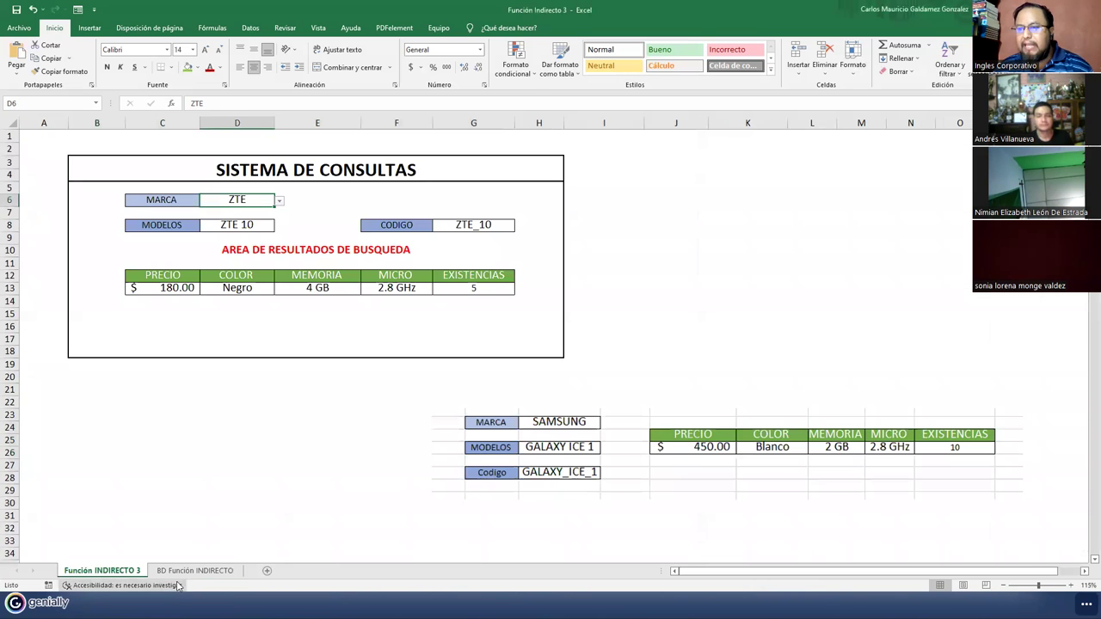
{"action": "left_click", "coordinate": [195, 570]}
{"action": "left_click", "coordinate": [215, 284]}
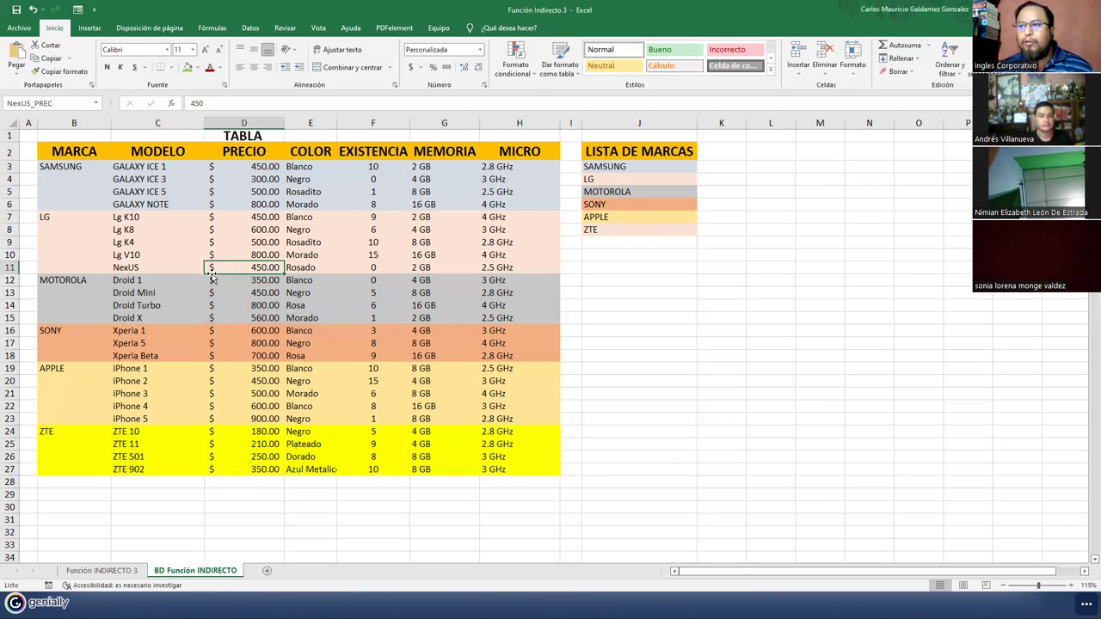
{"action": "left_click", "coordinate": [229, 173]}
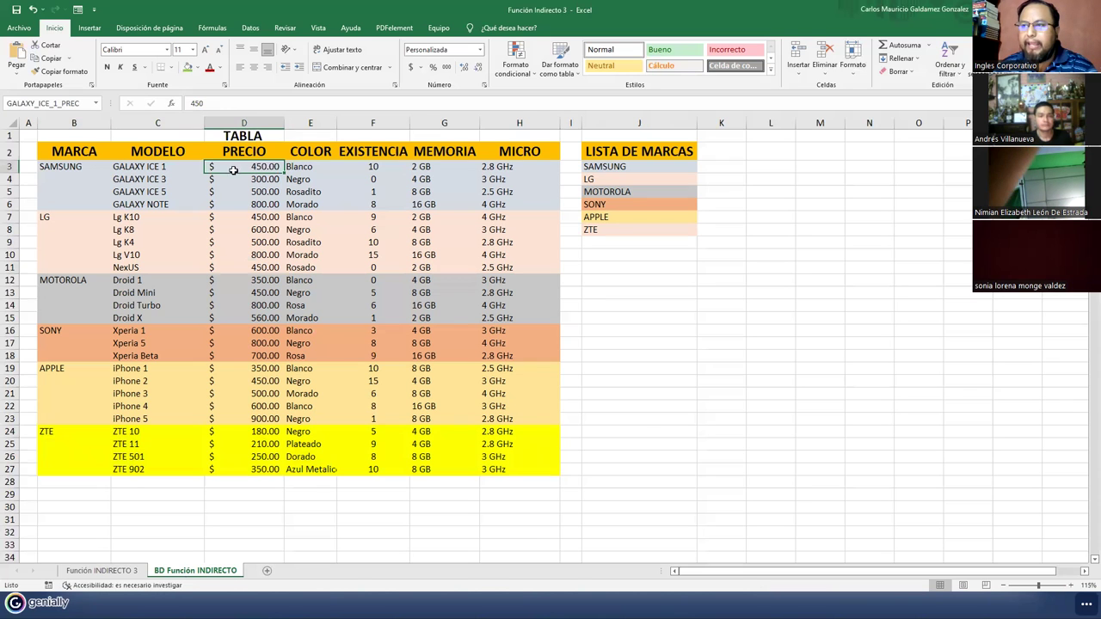
{"action": "left_click_drag", "start_coordinate": [237, 168], "coordinate": [229, 469]}
{"action": "left_click", "coordinate": [237, 382]}
{"action": "left_click", "coordinate": [236, 168]}
{"action": "left_click", "coordinate": [133, 168]}
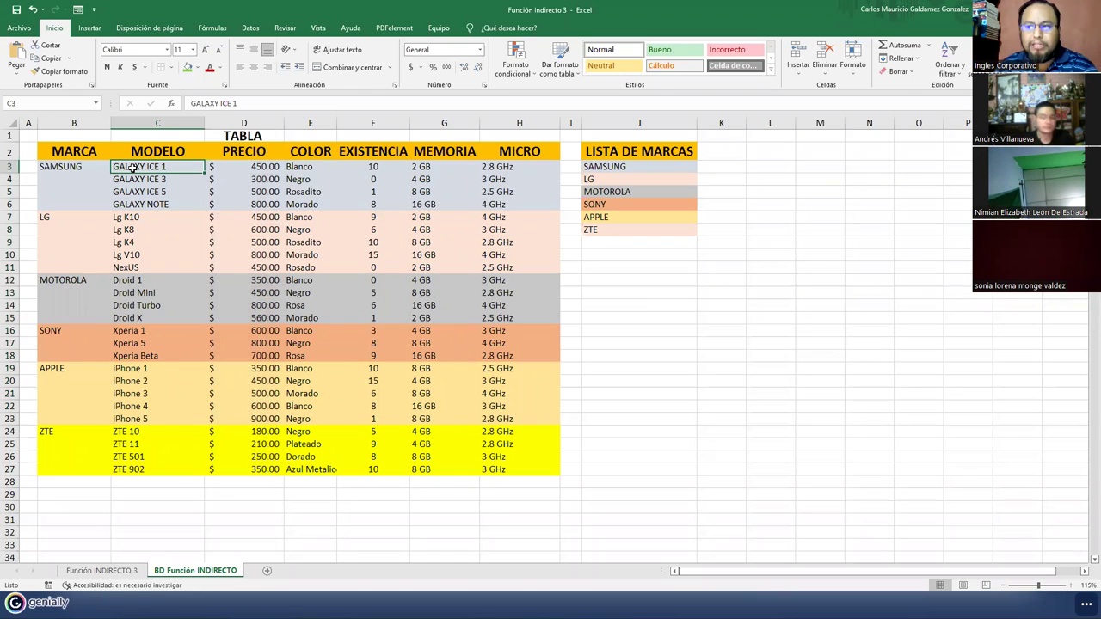
Step: Check the defined names of GALAXY ICE 1's price, color, stock, memory and micro cells in row 3
{"action": "left_click", "coordinate": [229, 169]}
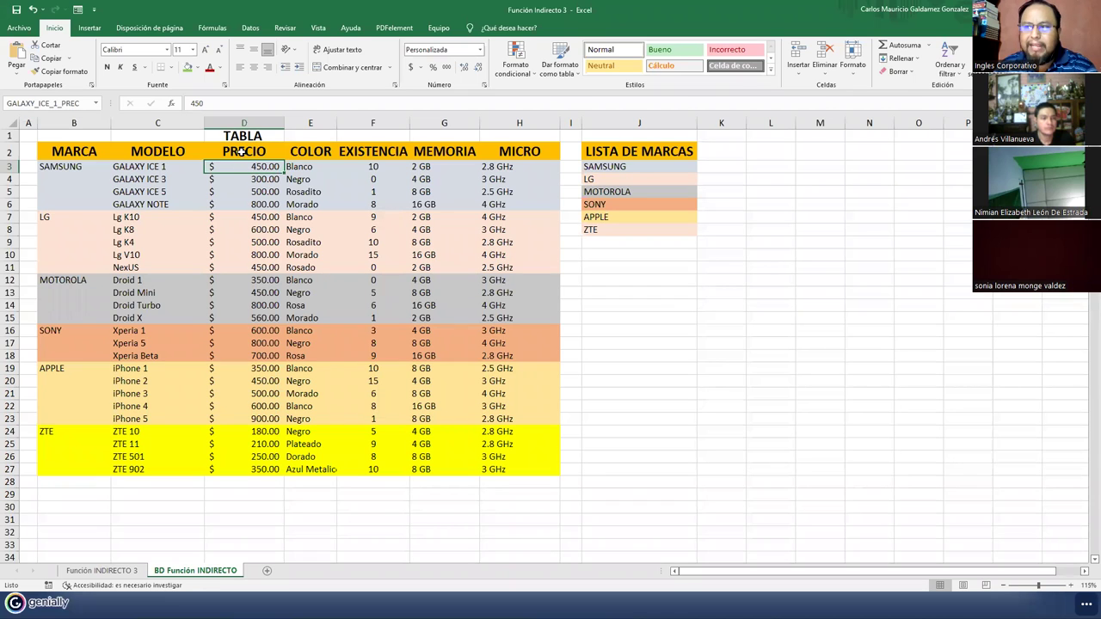
{"action": "left_click", "coordinate": [300, 170]}
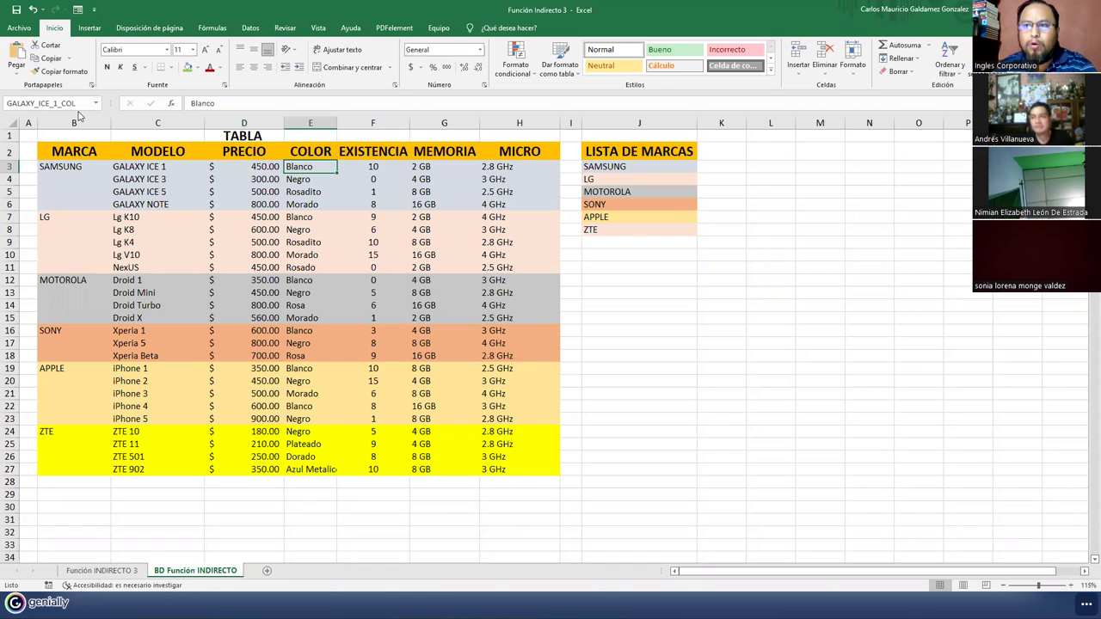
{"action": "left_click", "coordinate": [374, 168]}
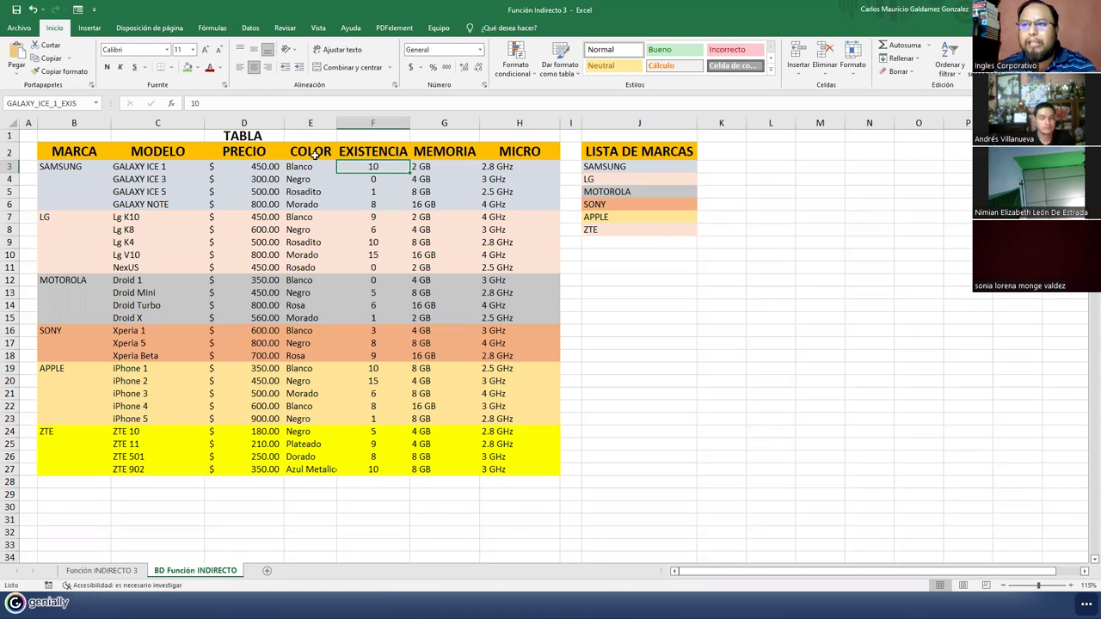
{"action": "left_click", "coordinate": [425, 166]}
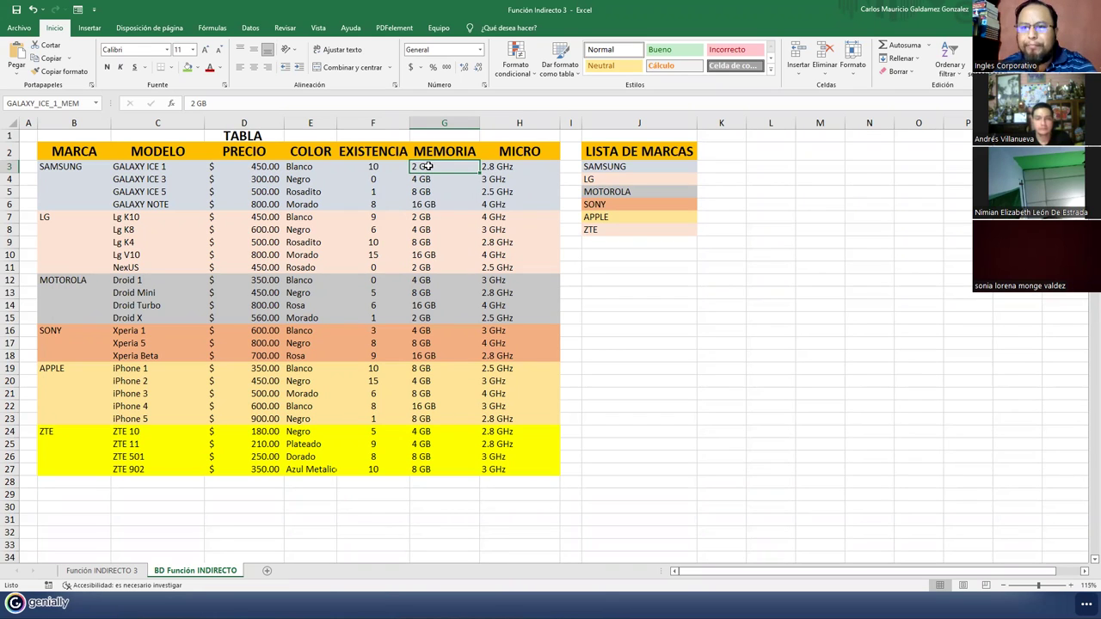
{"action": "left_click", "coordinate": [509, 168]}
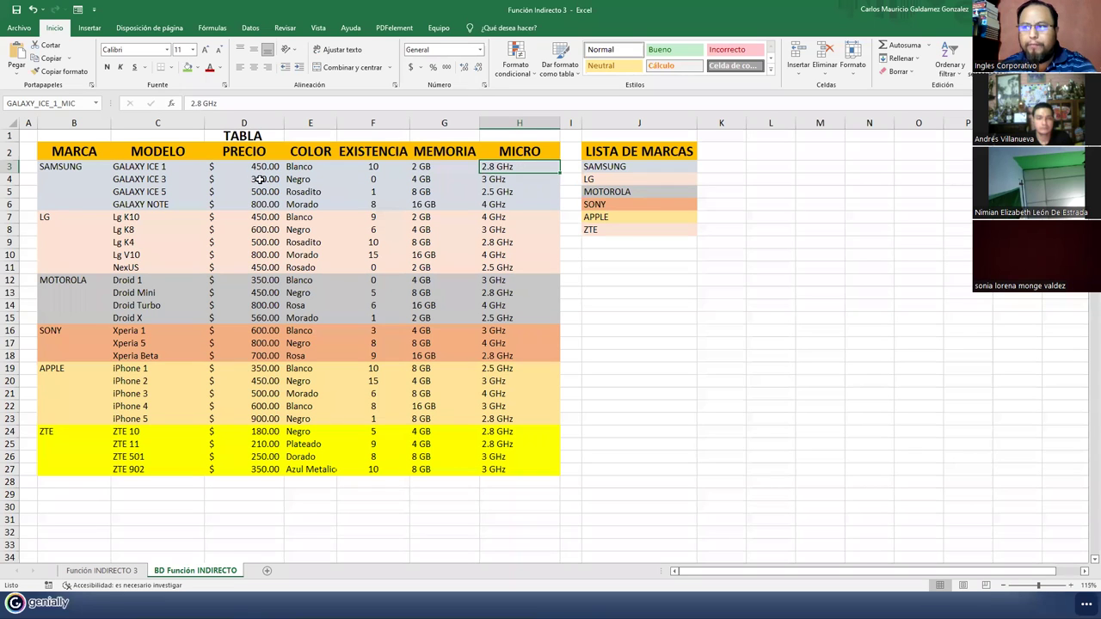
{"action": "left_click_drag", "start_coordinate": [241, 166], "coordinate": [551, 163]}
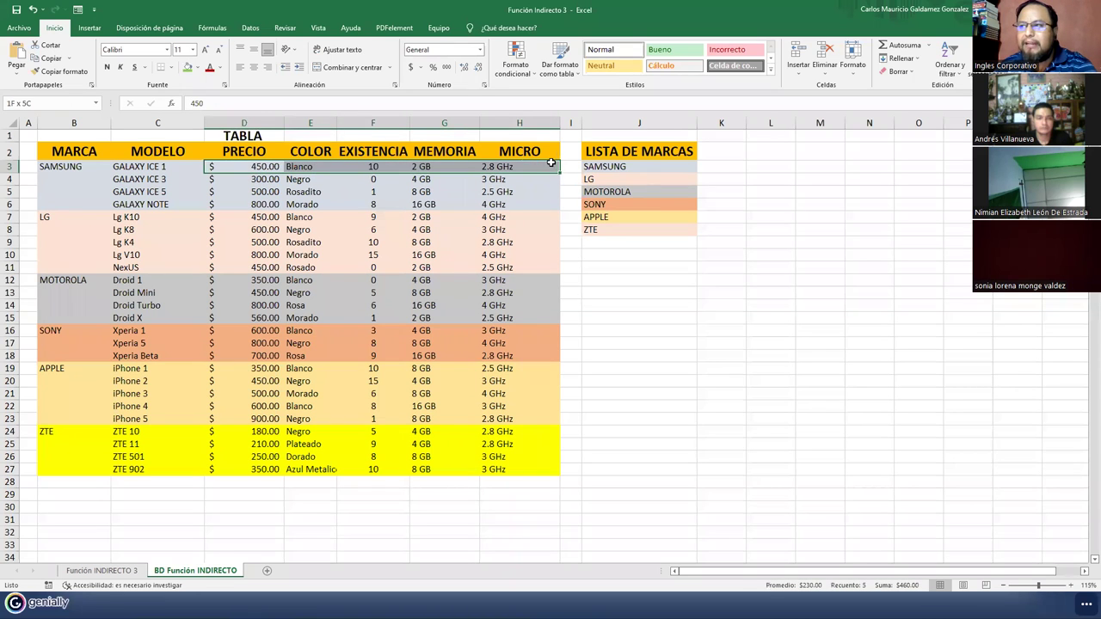
{"action": "left_click", "coordinate": [215, 28]}
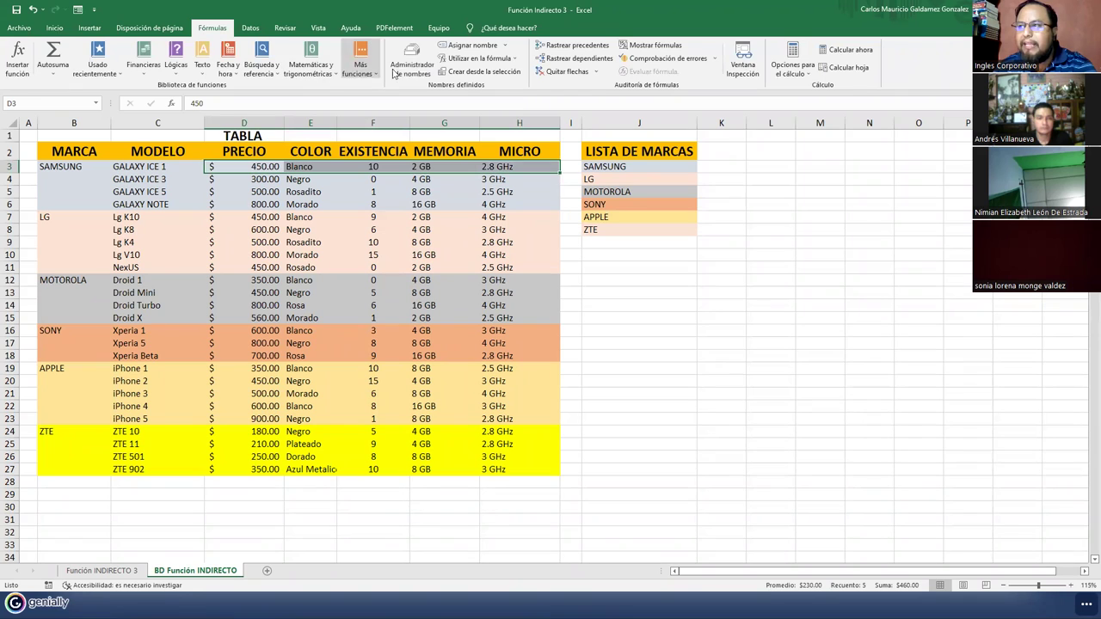
{"action": "left_click", "coordinate": [462, 47]}
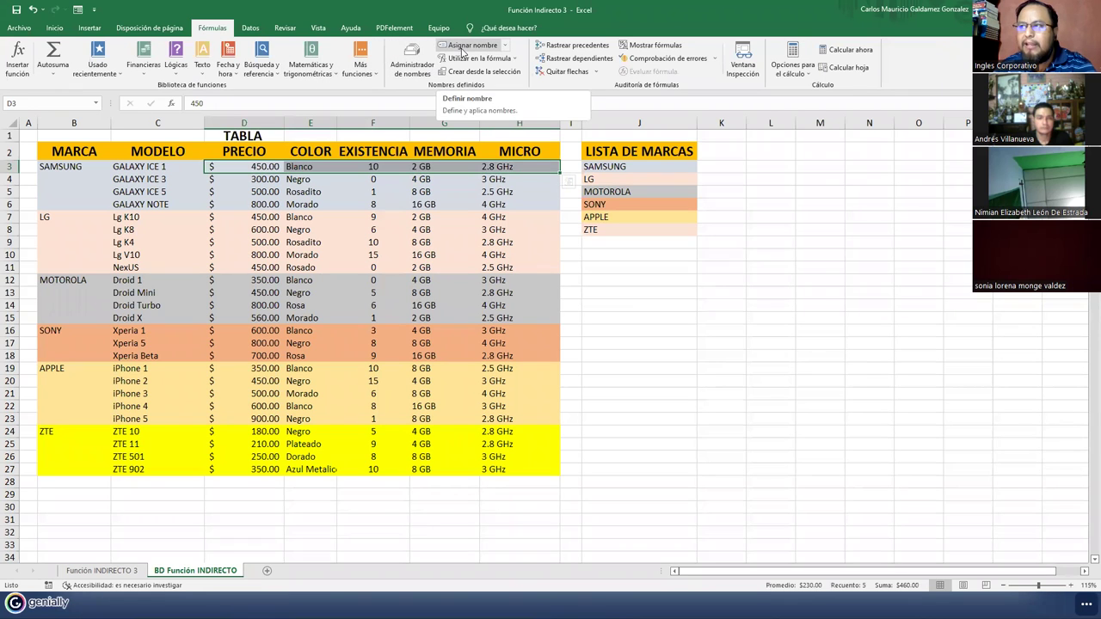
{"action": "left_click", "coordinate": [472, 99]}
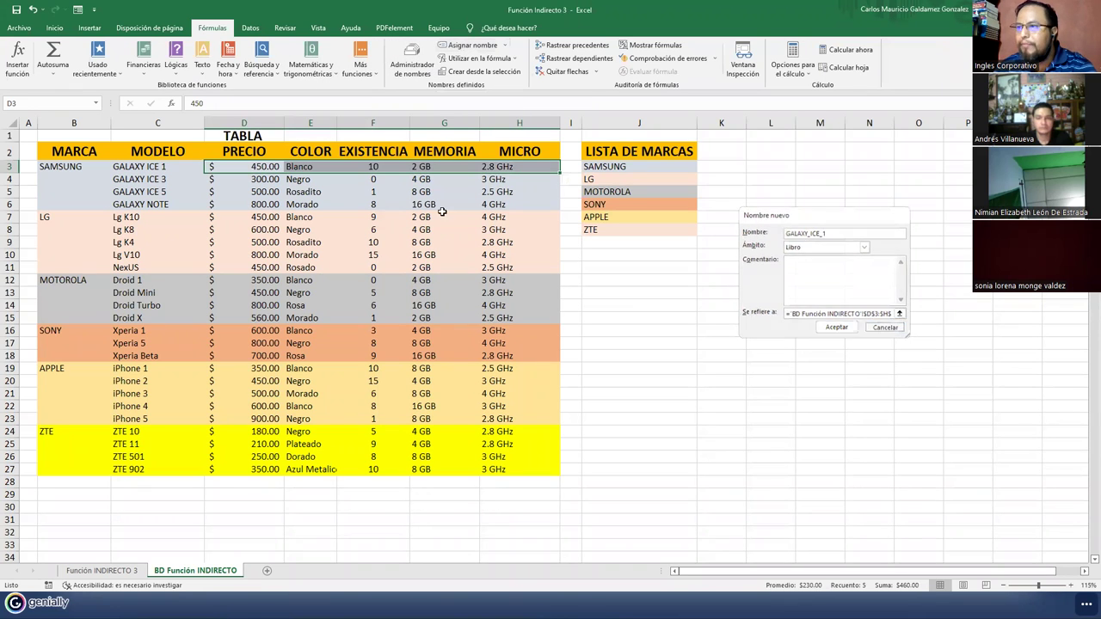
{"action": "left_click", "coordinate": [887, 328]}
{"action": "left_click", "coordinate": [255, 180]}
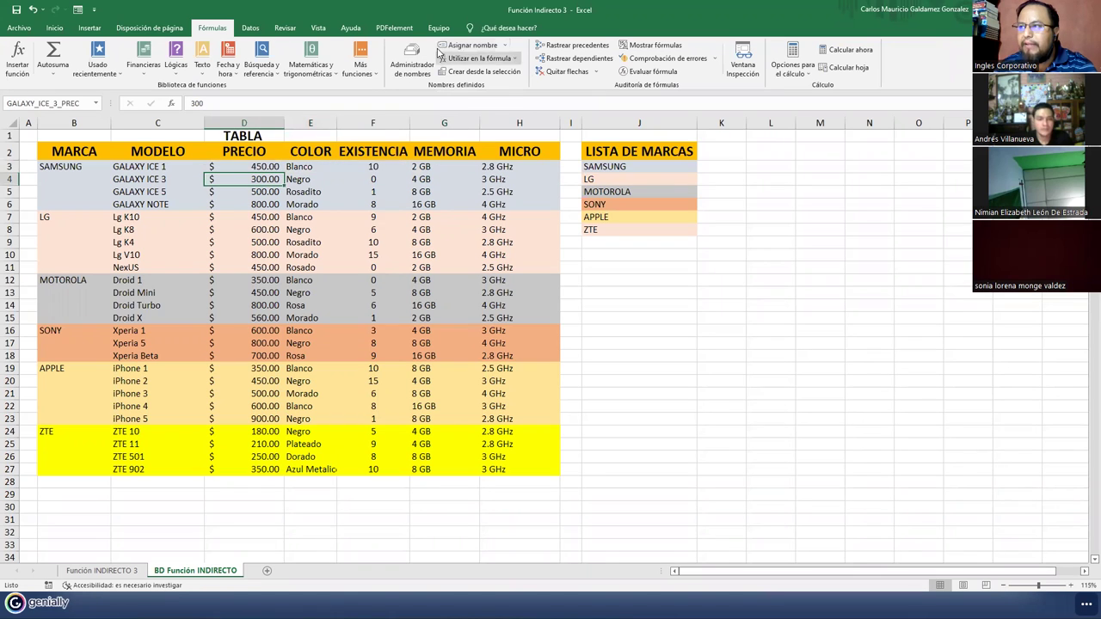
{"action": "left_click", "coordinate": [469, 45]}
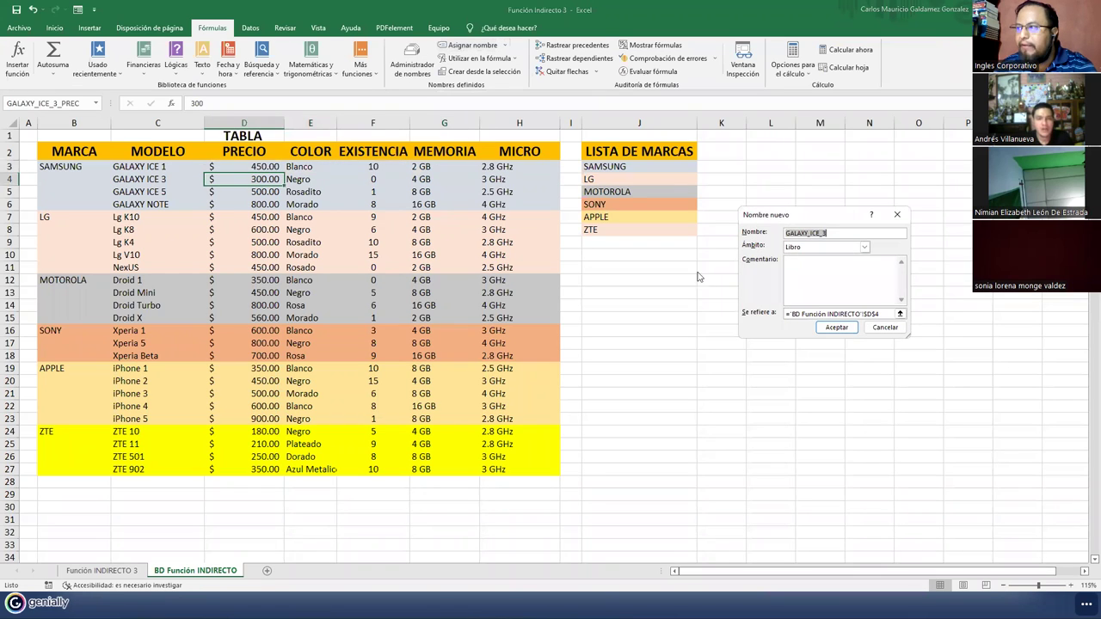
{"action": "left_click", "coordinate": [884, 328]}
{"action": "left_click", "coordinate": [268, 192]}
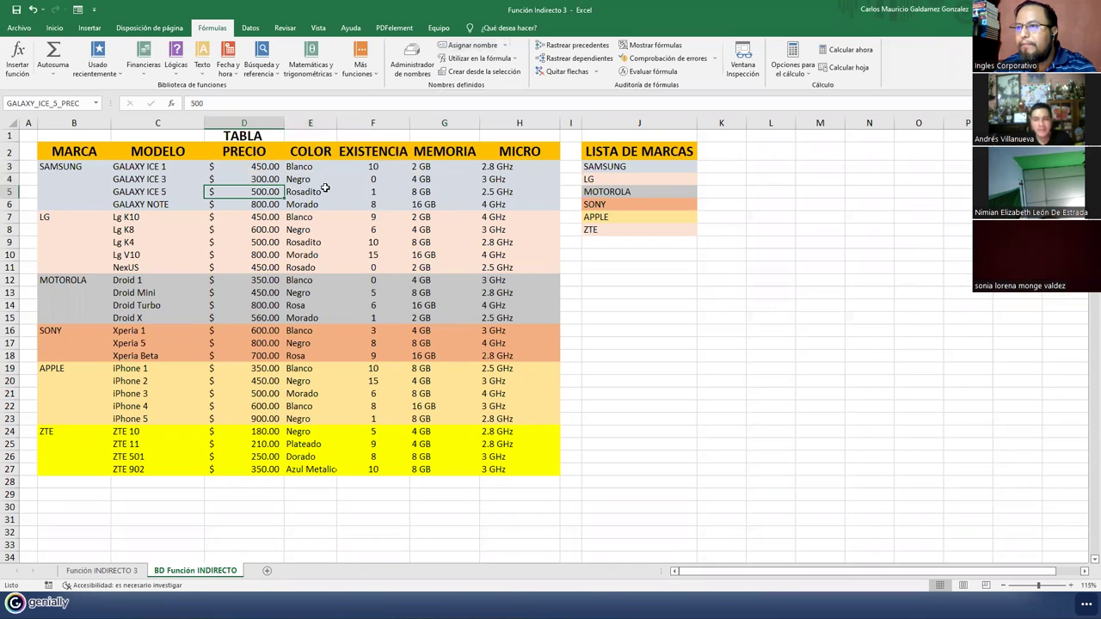
Step: Check the defined name of GALAXY NOTE's price cell, D6
{"action": "left_click", "coordinate": [469, 44]}
{"action": "left_click", "coordinate": [884, 327]}
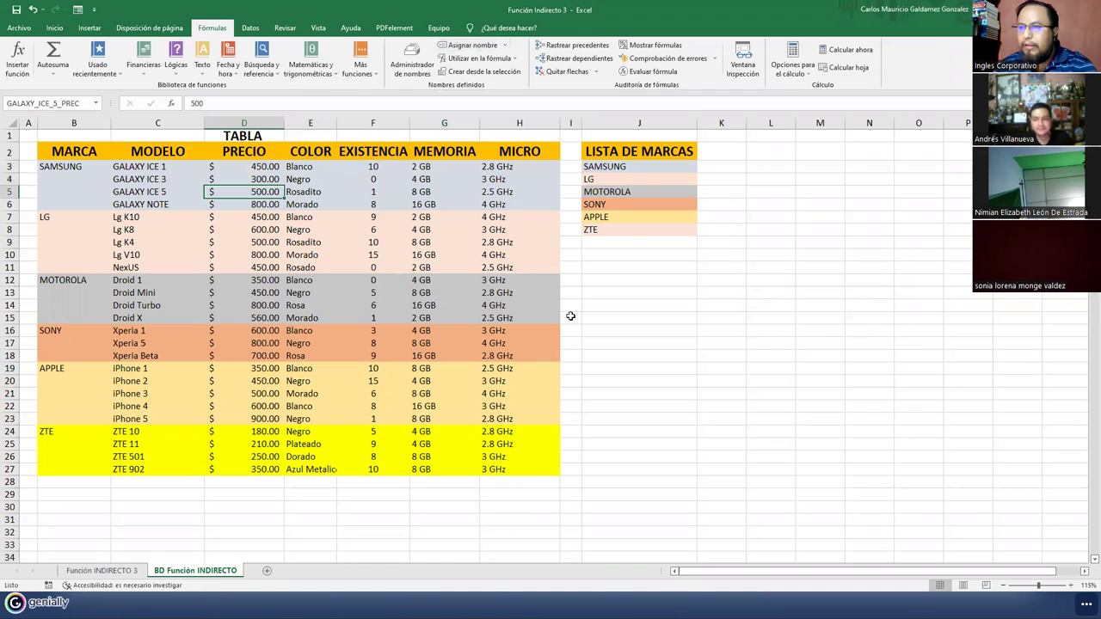
{"action": "left_click", "coordinate": [225, 204]}
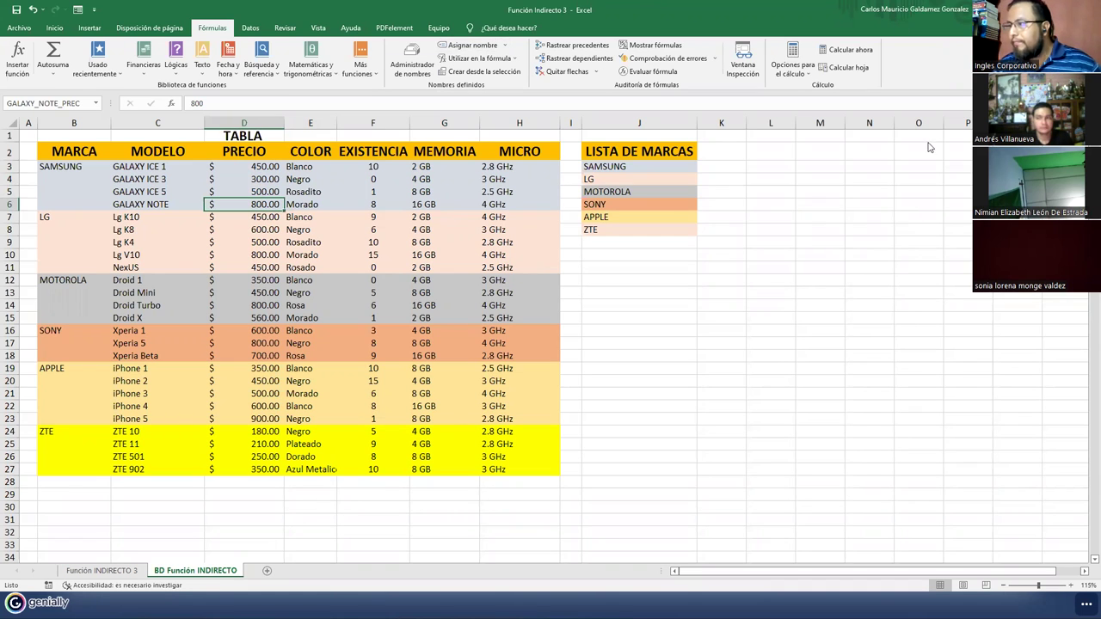
Step: Switch to the Función_Indirecto_3 (1) workbook and examine the generated name codes in K15:P35 on the BD Función INDIRECTO sheet, including the PREC column
{"action": "key", "text": "alt+Tab"}
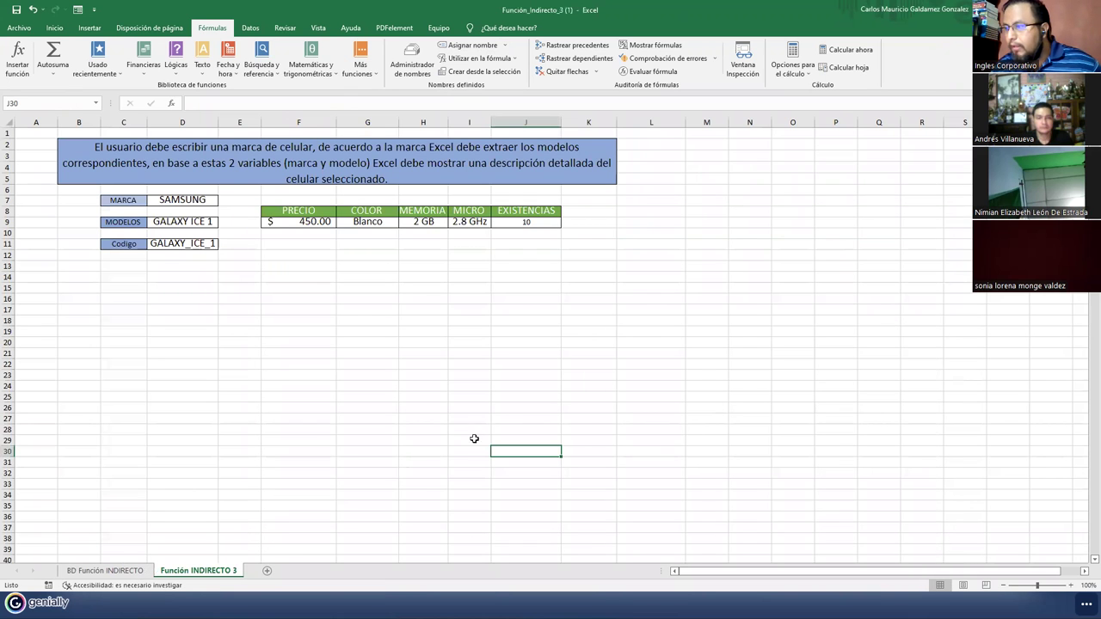
{"action": "left_click", "coordinate": [143, 574]}
{"action": "left_click_drag", "start_coordinate": [575, 259], "coordinate": [931, 442]}
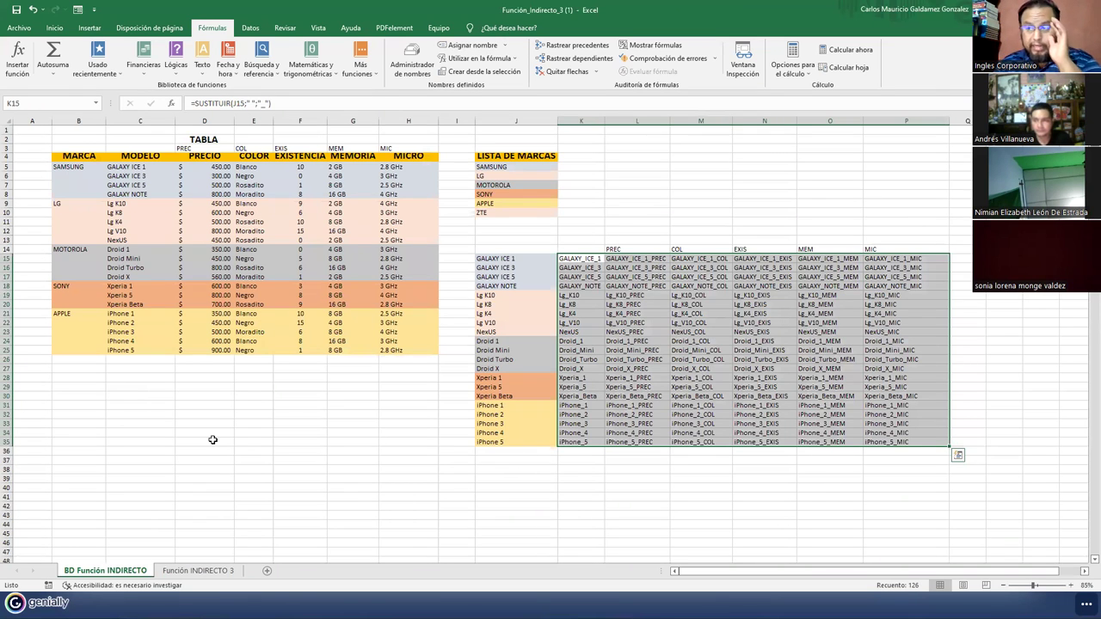
{"action": "left_click", "coordinate": [595, 295]}
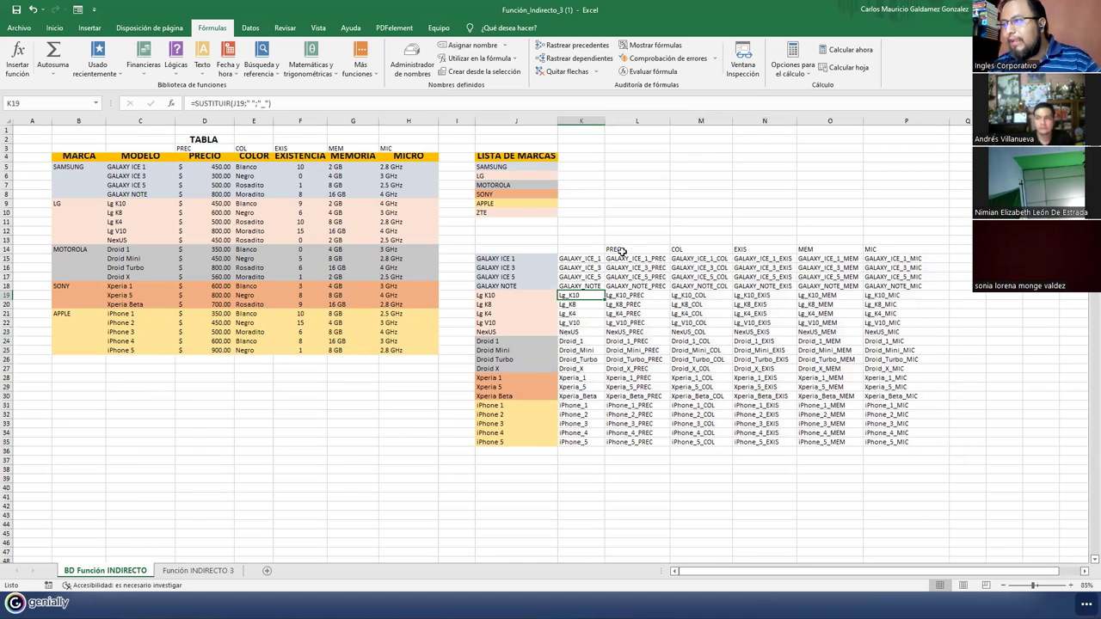
{"action": "left_click_drag", "start_coordinate": [624, 258], "coordinate": [637, 444]}
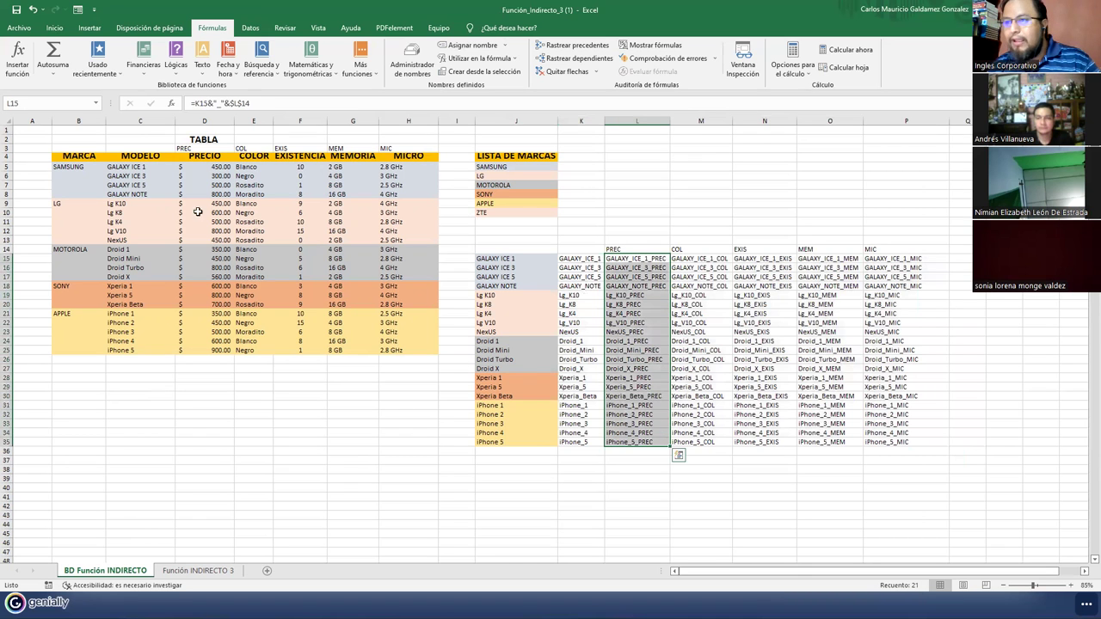
Step: Examine the SAMSUNG models range C5:C8 and its individual model cells in the MODELO column
{"action": "left_click_drag", "start_coordinate": [125, 166], "coordinate": [129, 353]}
{"action": "left_click", "coordinate": [129, 322]}
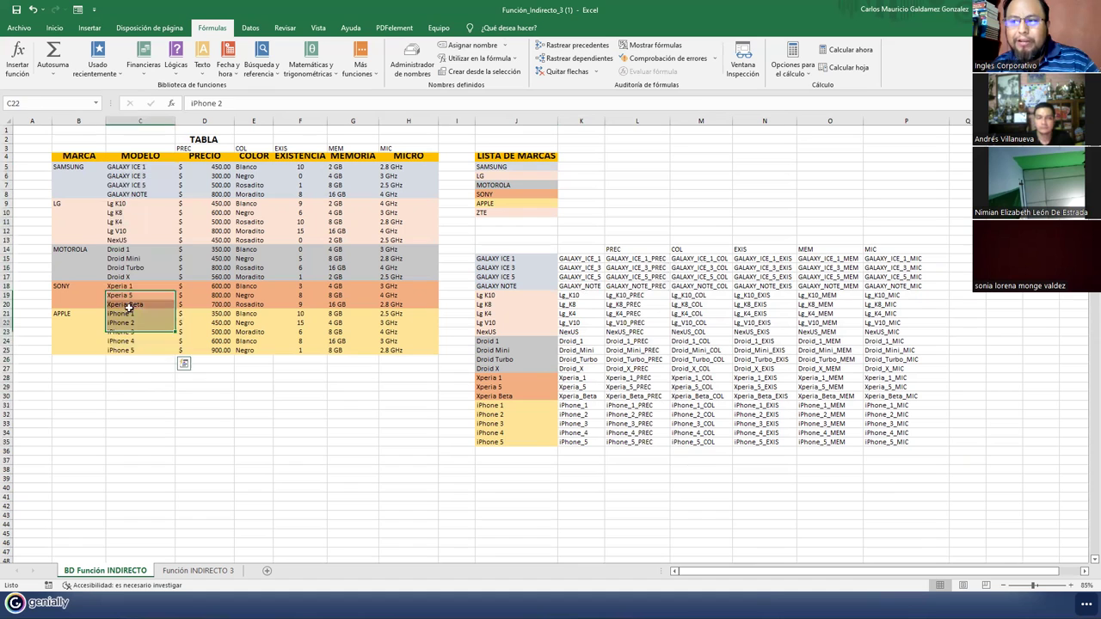
{"action": "left_click_drag", "start_coordinate": [125, 166], "coordinate": [125, 194]}
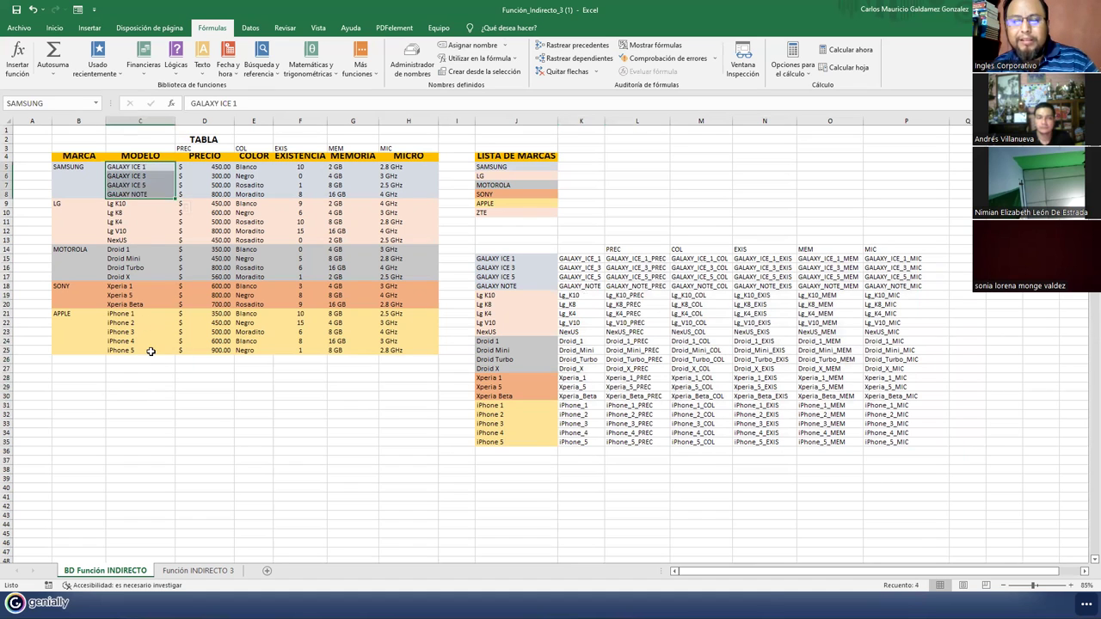
{"action": "left_click", "coordinate": [136, 195]}
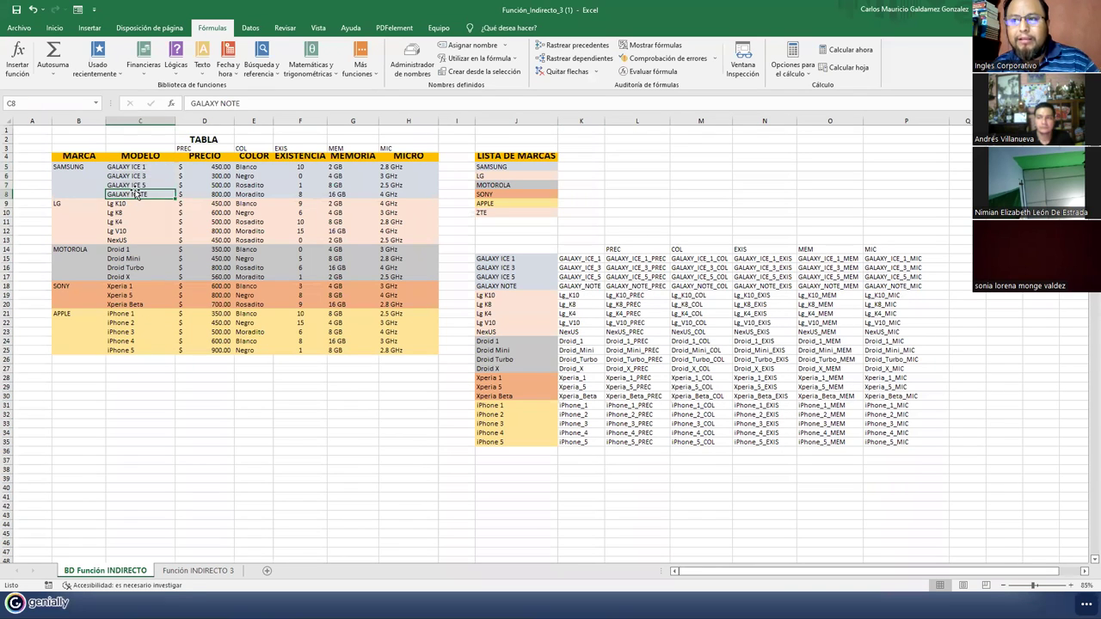
{"action": "left_click", "coordinate": [135, 184]}
{"action": "left_click", "coordinate": [134, 176]}
{"action": "left_click", "coordinate": [134, 167]}
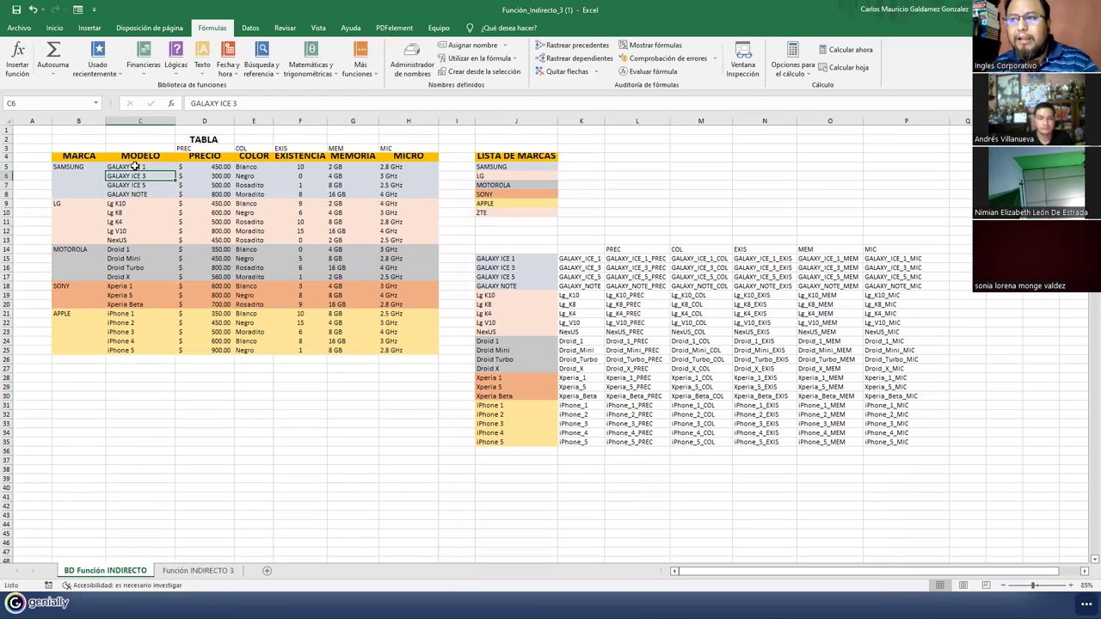
Step: Go through the remaining model cells of the MODELO column one by one, down to iPhone 5 in C25
{"action": "key", "text": "Down"}
{"action": "key", "text": "Down"}
{"action": "key", "text": "Down"}
{"action": "key", "text": "Down"}
{"action": "key", "text": "Down"}
{"action": "key", "text": "Down"}
{"action": "key", "text": "Down"}
{"action": "key", "text": "Down"}
{"action": "key", "text": "Down"}
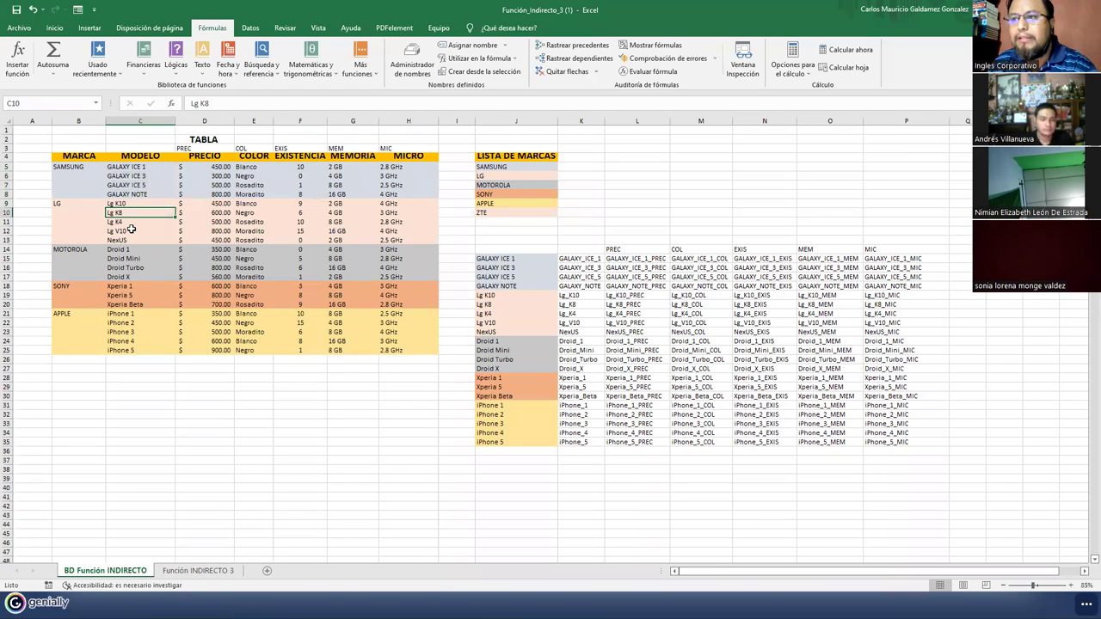
{"action": "key", "text": "Down"}
{"action": "key", "text": "Down"}
{"action": "key", "text": "Down"}
{"action": "key", "text": "Down"}
{"action": "key", "text": "Down"}
{"action": "key", "text": "Down"}
{"action": "key", "text": "Down"}
{"action": "key", "text": "Down"}
{"action": "key", "text": "Down"}
{"action": "key", "text": "Down"}
{"action": "key", "text": "Down"}
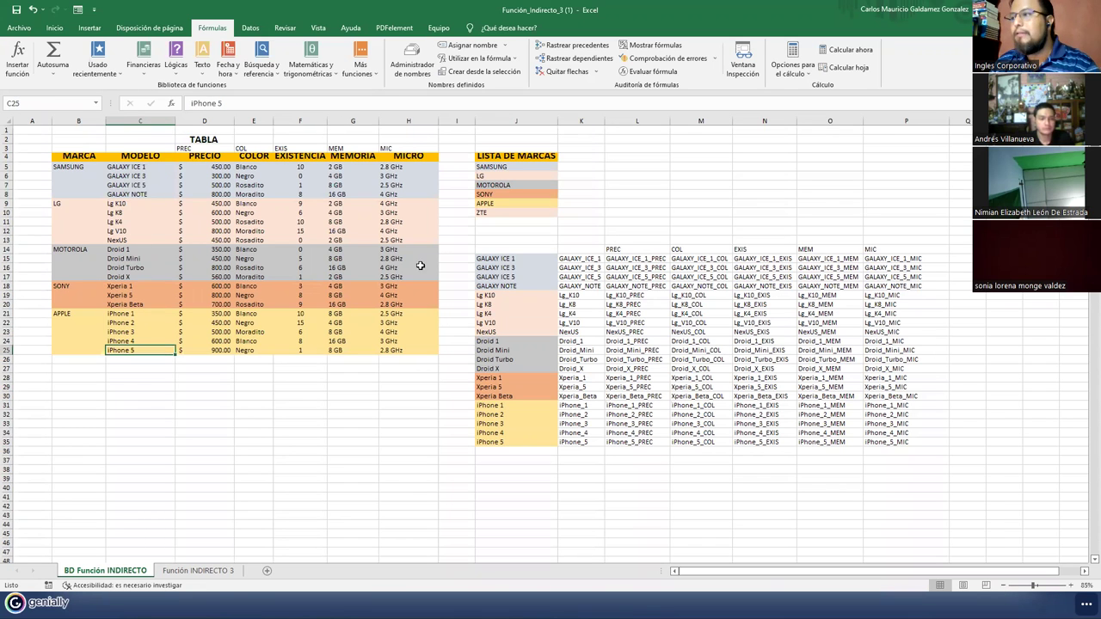
Step: Name GALAXY ICE 5's price cell D7 as GALAXY_ICE_5_PREC, reusing the code from L17
{"action": "left_click", "coordinate": [635, 260]}
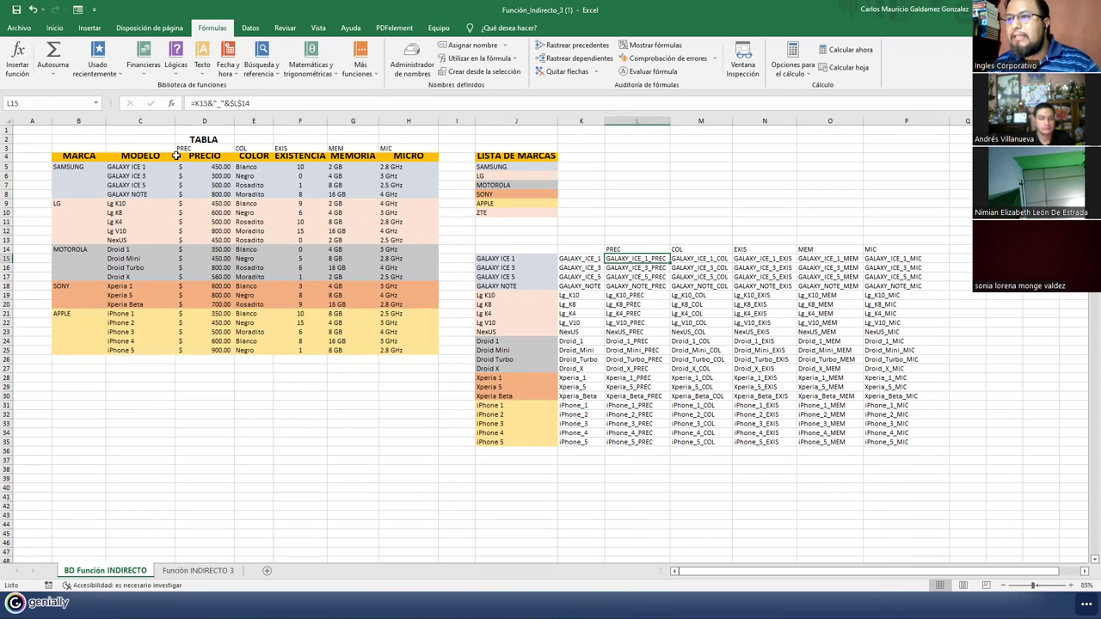
{"action": "left_click", "coordinate": [203, 171]}
{"action": "key", "text": "Down"}
{"action": "key", "text": "Down"}
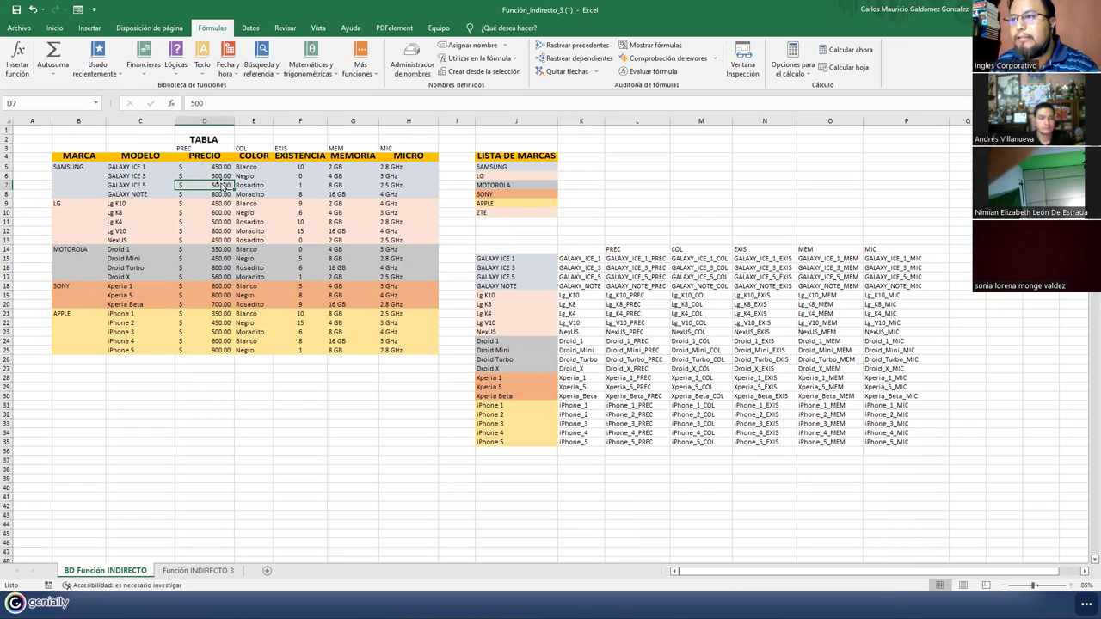
{"action": "left_click", "coordinate": [638, 278]}
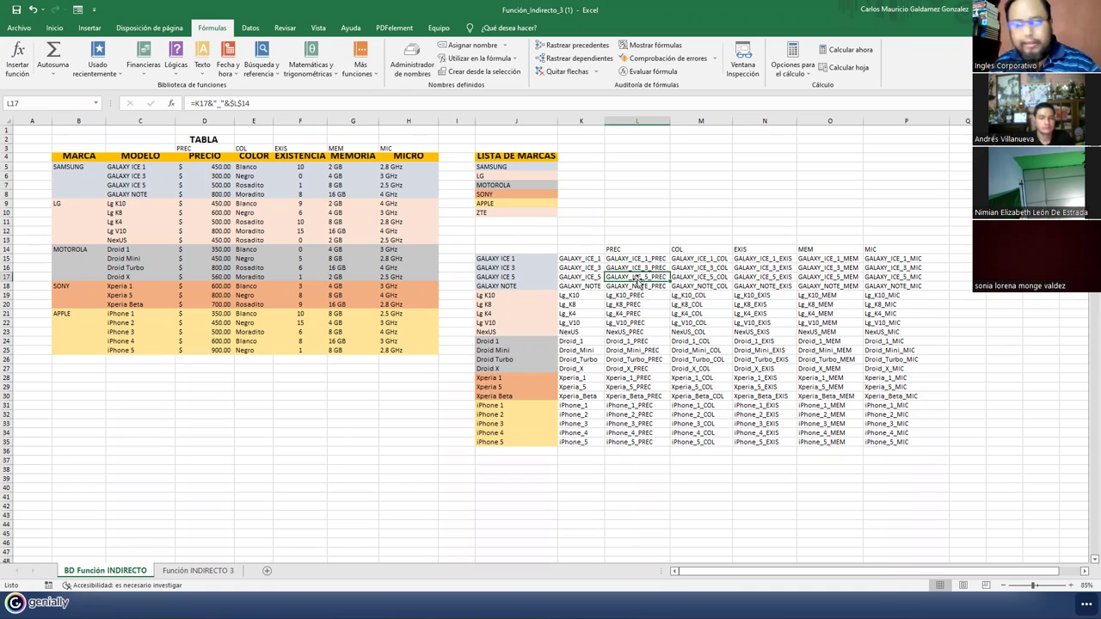
{"action": "key", "text": "ctrl+c"}
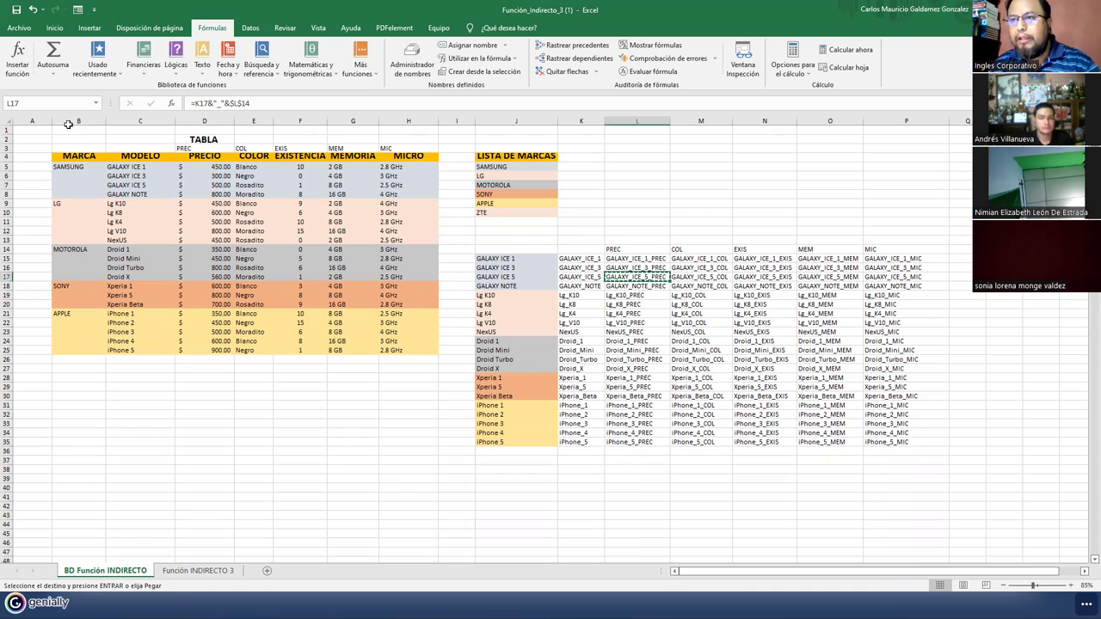
{"action": "left_click", "coordinate": [207, 185]}
{"action": "left_click", "coordinate": [48, 103]}
{"action": "key", "text": "ctrl+v"}
{"action": "key", "text": "Return"}
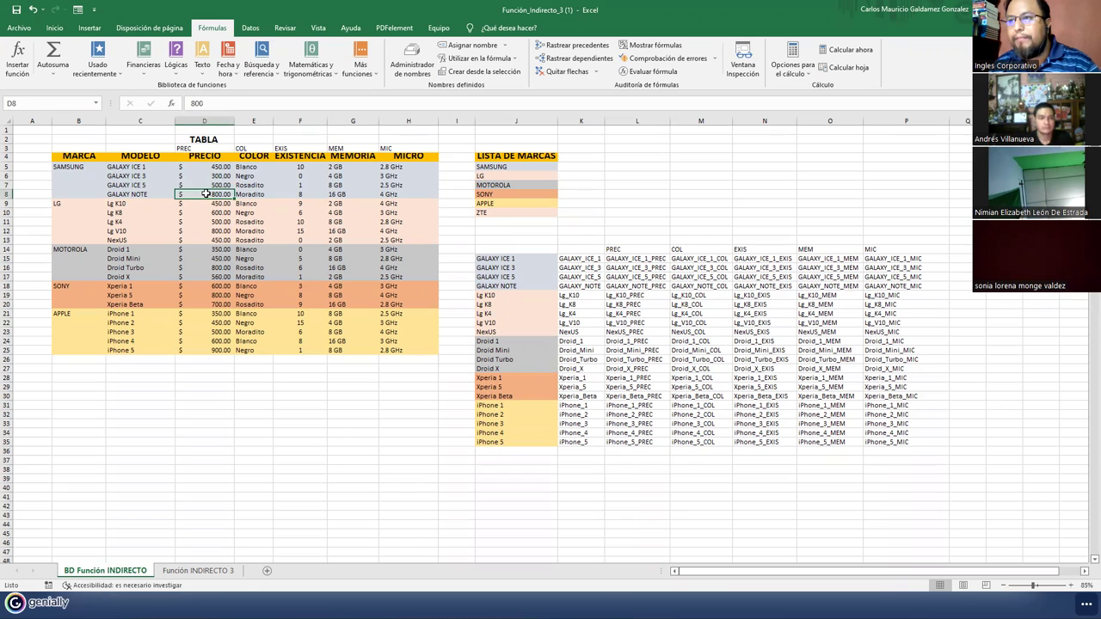
Step: Name GALAXY NOTE's price cell D8 as GALAXY_NOTE_PREC, reusing the code from L18
{"action": "left_click", "coordinate": [610, 286]}
{"action": "key", "text": "ctrl+c"}
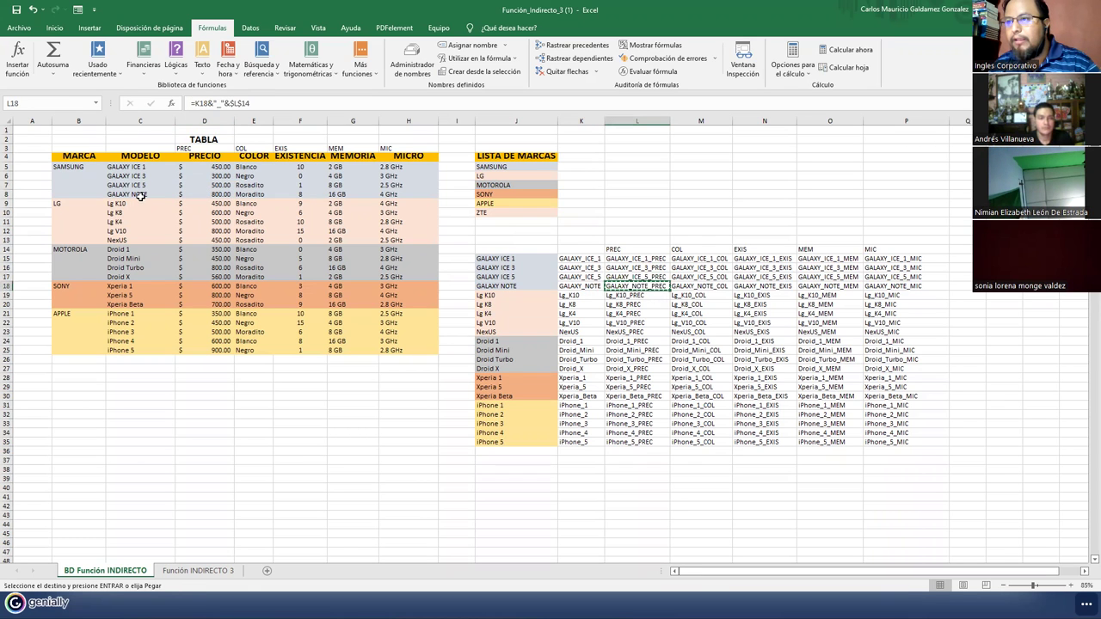
{"action": "left_click", "coordinate": [222, 195]}
{"action": "left_click", "coordinate": [35, 107]}
{"action": "key", "text": "ctrl+v"}
{"action": "key", "text": "Return"}
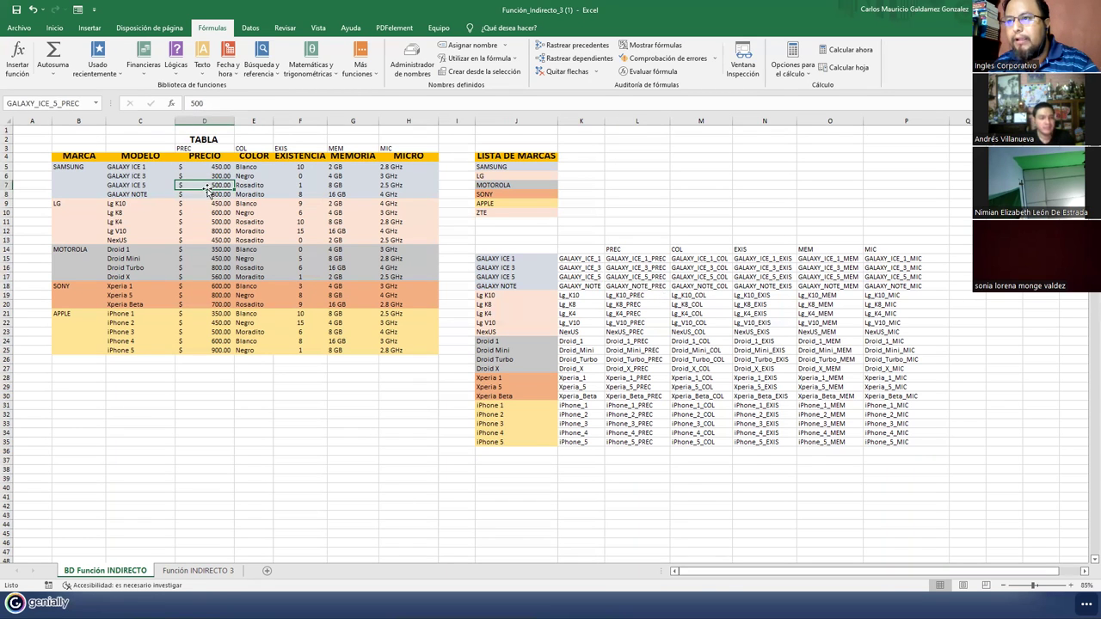
Step: Check the defined name of GALAXY ICE 1's price cell and delete the used Samsung PREC codes in L15:L18
{"action": "left_click", "coordinate": [207, 165]}
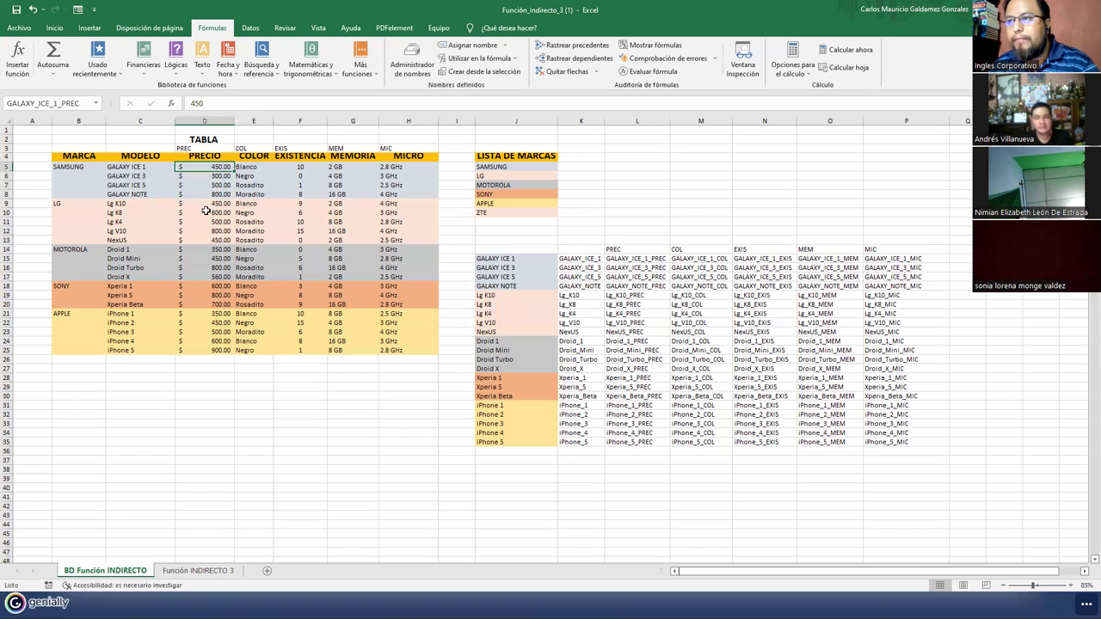
{"action": "left_click_drag", "start_coordinate": [636, 258], "coordinate": [641, 287]}
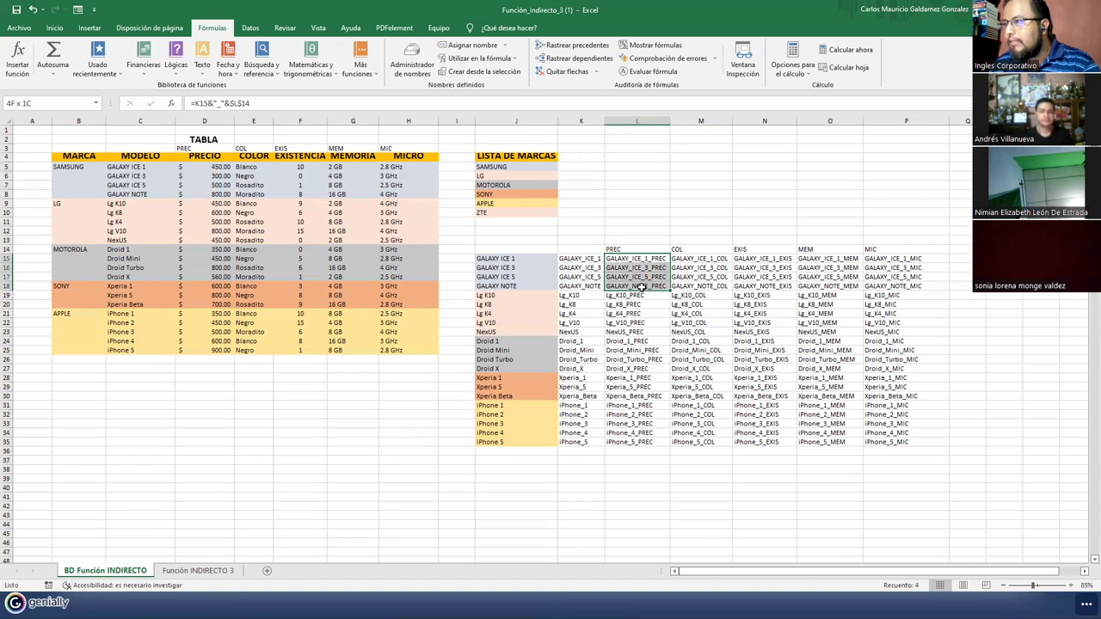
{"action": "key", "text": "Delete"}
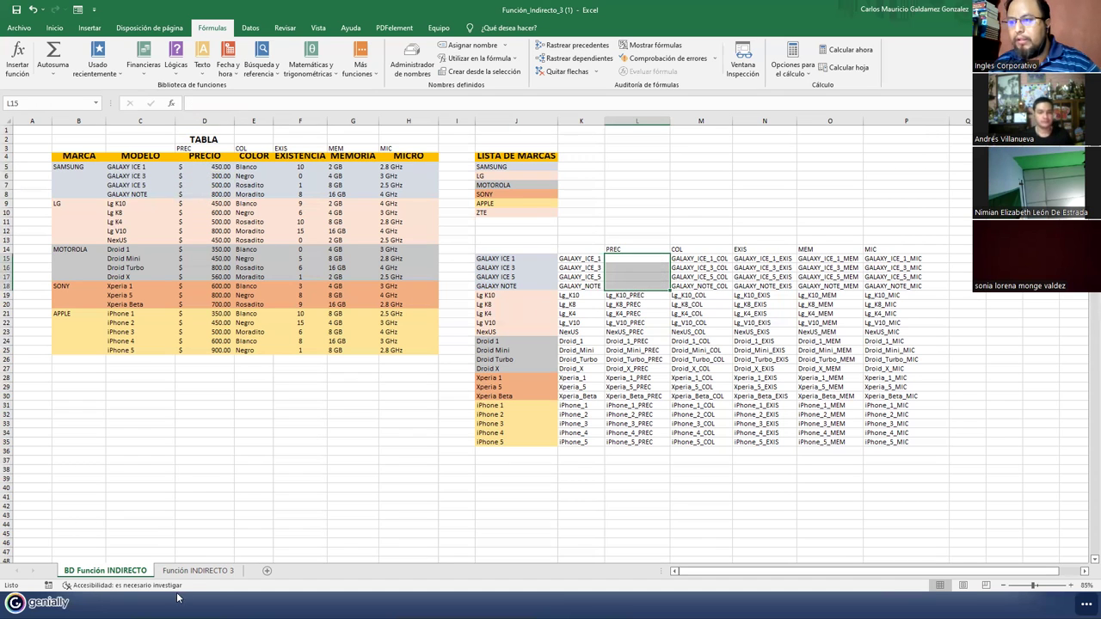
Step: Test the lookup on the Función INDIRECTO 3 sheet by choosing the models GALAXY ICE 3, GALAXY ICE 5 and GALAXY NOTE in turn
{"action": "left_click", "coordinate": [194, 571]}
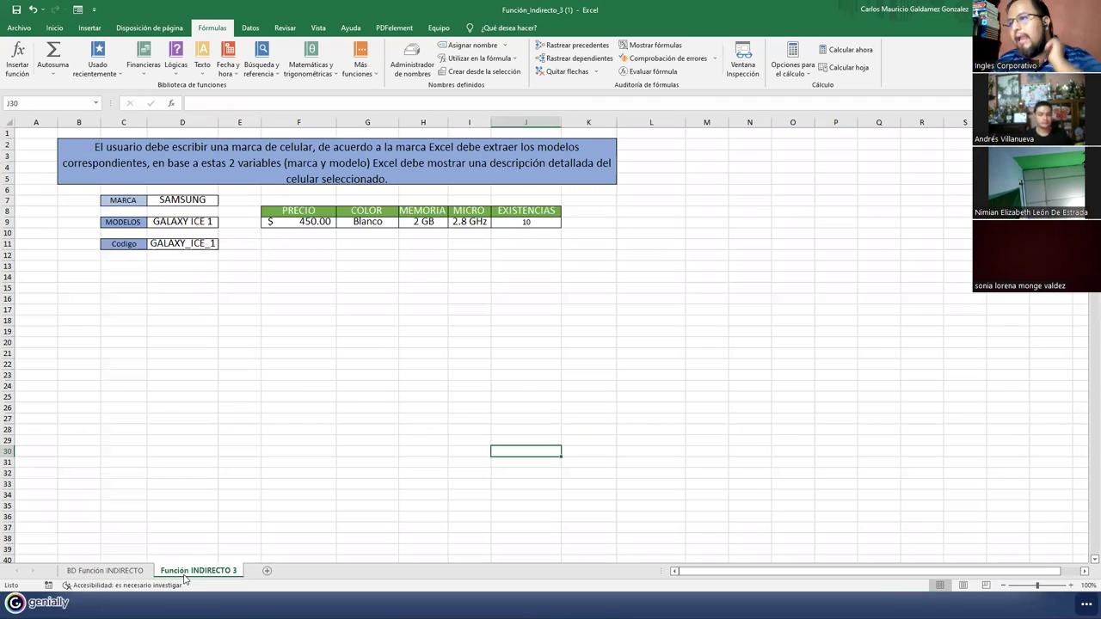
{"action": "left_click", "coordinate": [188, 225]}
{"action": "left_click", "coordinate": [223, 222]}
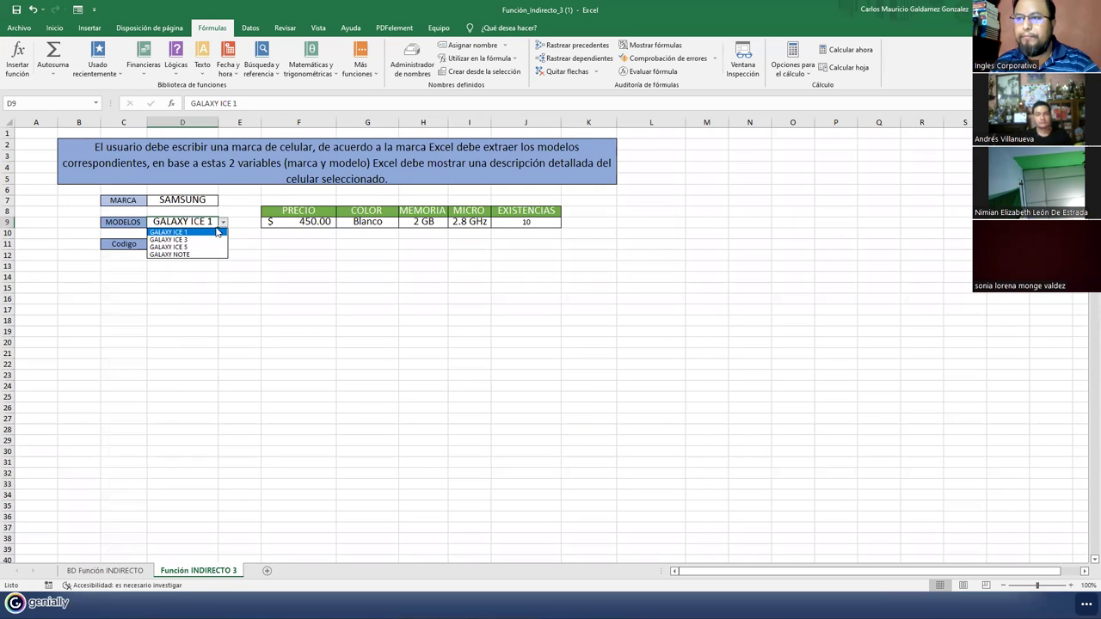
{"action": "left_click", "coordinate": [201, 240]}
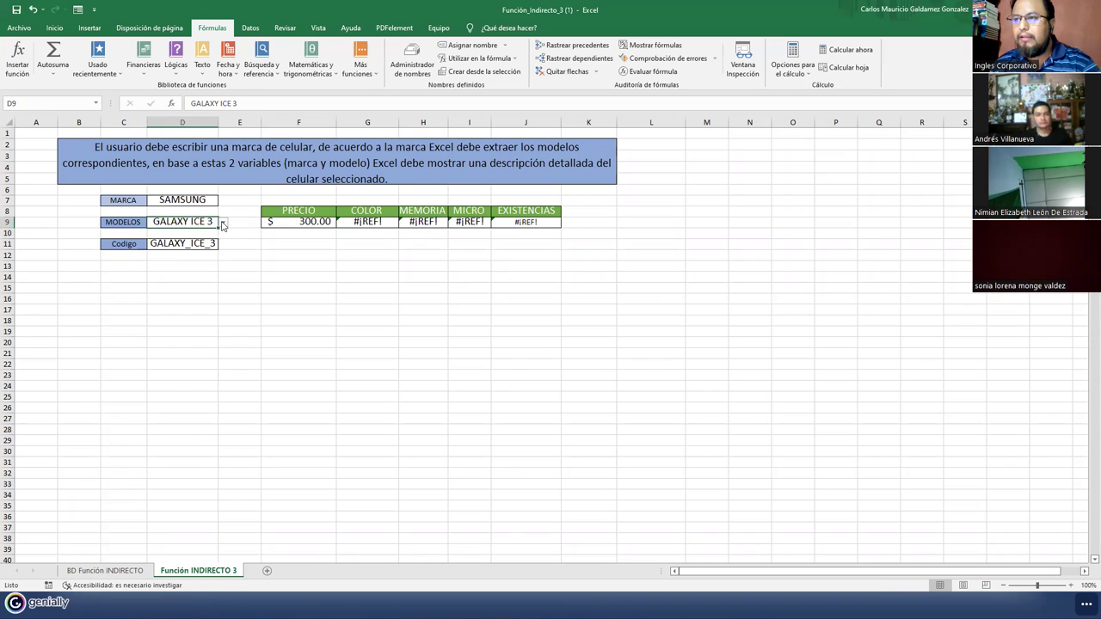
{"action": "left_click", "coordinate": [223, 223]}
{"action": "left_click", "coordinate": [198, 247]}
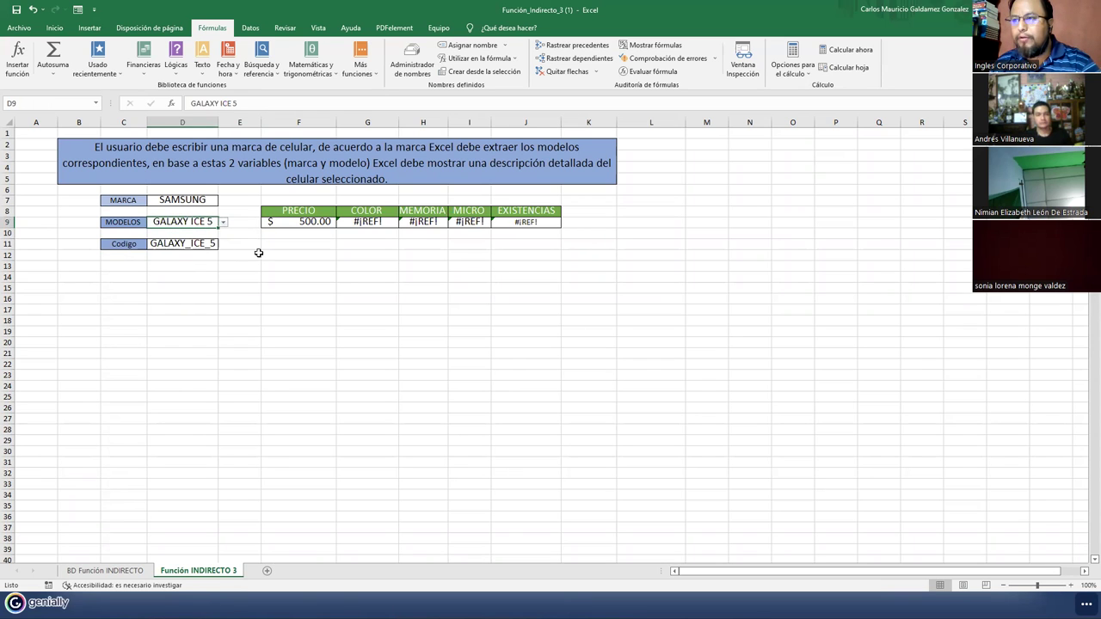
{"action": "left_click", "coordinate": [223, 223]}
{"action": "left_click", "coordinate": [196, 254]}
Step: Review the Samsung prices D5:D8 on the BD Función INDIRECTO sheet and check the defined name of GALAXY ICE 1's color cell against M15
{"action": "left_click", "coordinate": [105, 570]}
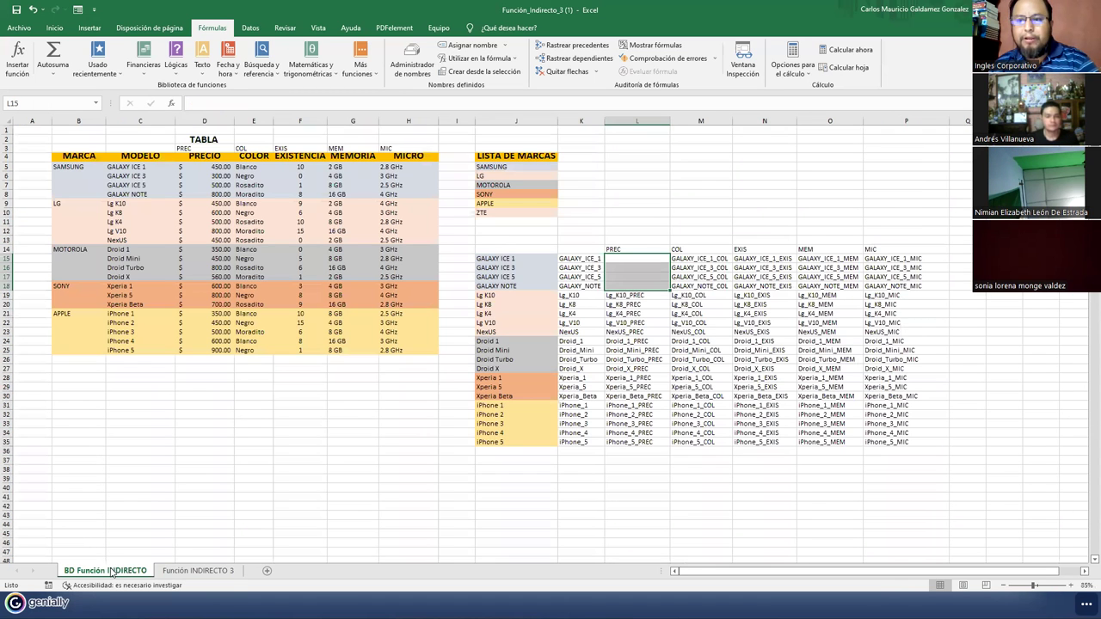
{"action": "left_click_drag", "start_coordinate": [217, 169], "coordinate": [211, 195]}
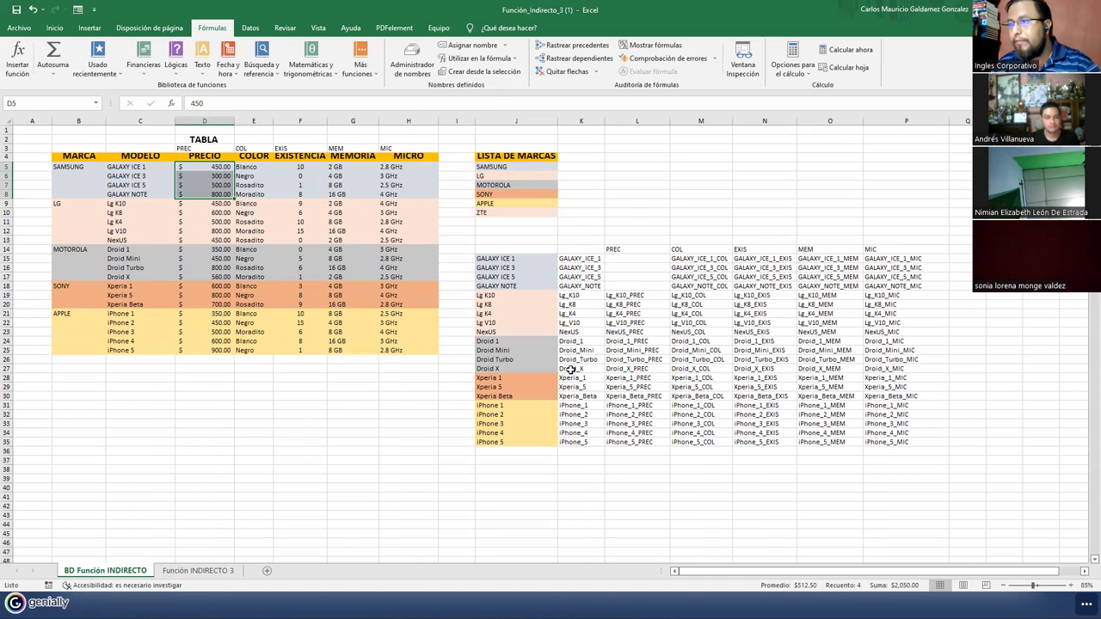
{"action": "left_click", "coordinate": [698, 258]}
{"action": "key", "text": "ctrl+c"}
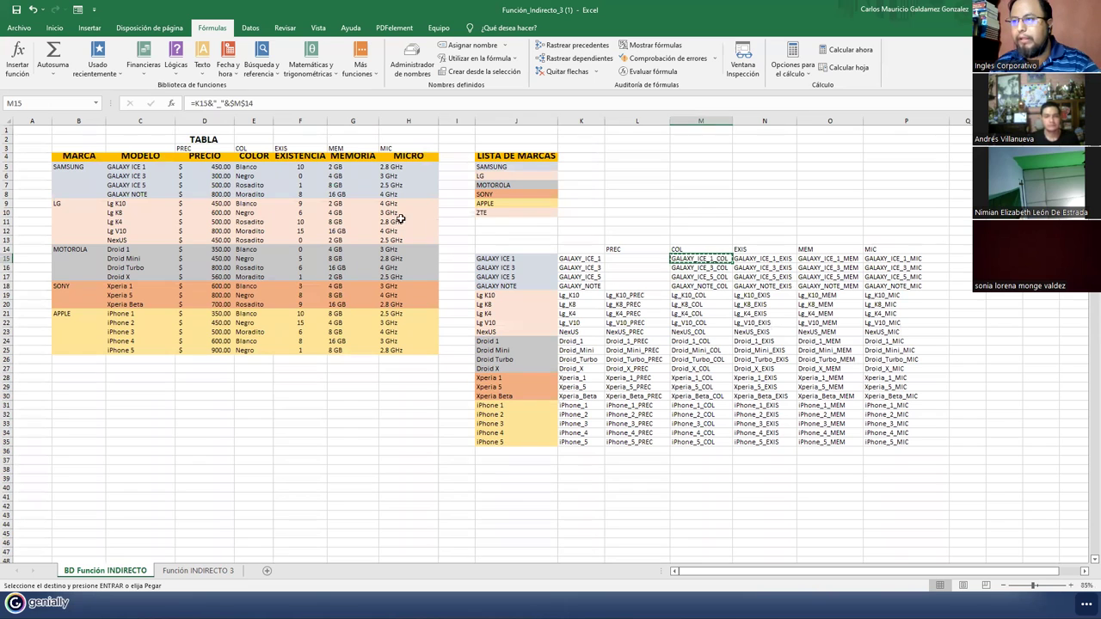
{"action": "left_click", "coordinate": [249, 167]}
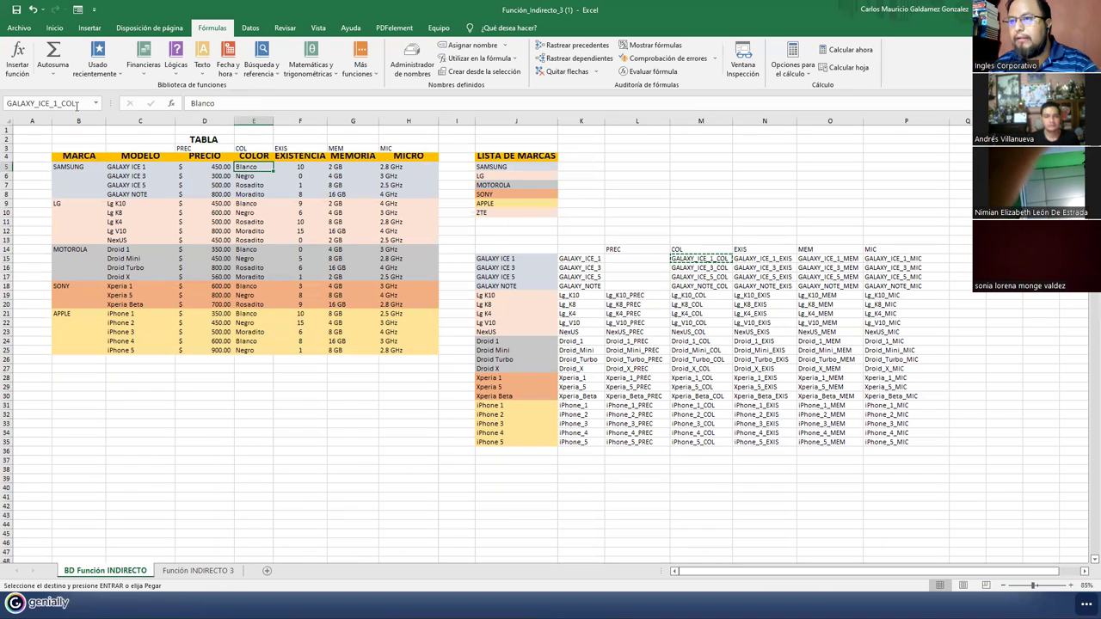
Step: Name GALAXY ICE 3's color cell E6 as GALAXY_ICE_3_COL, reusing the code from M16
{"action": "left_click", "coordinate": [258, 177]}
{"action": "left_click", "coordinate": [700, 268]}
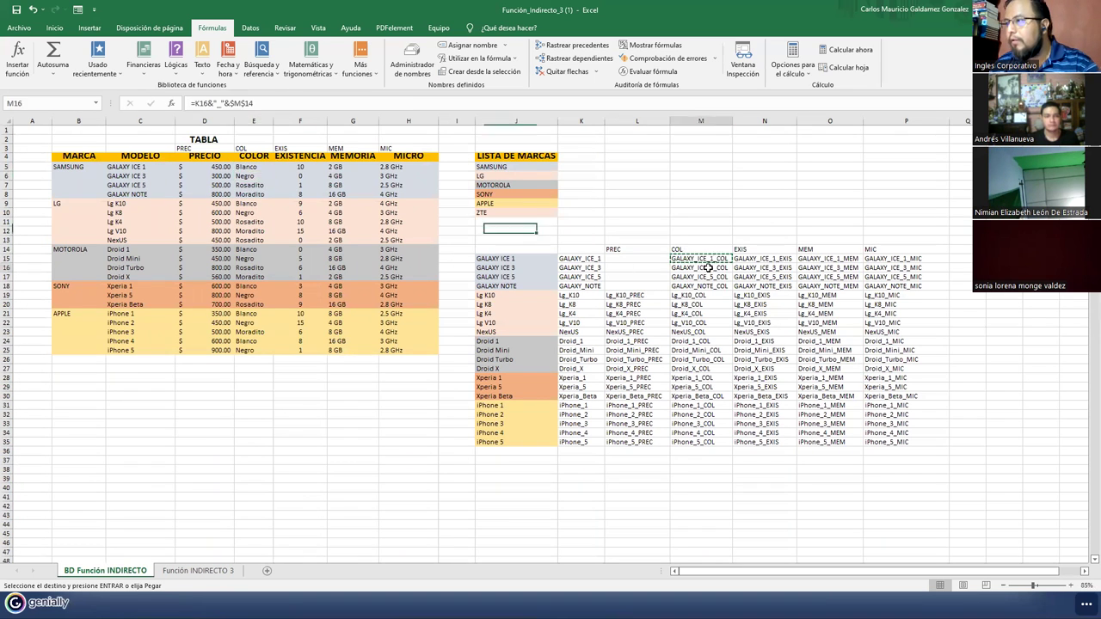
{"action": "left_click", "coordinate": [251, 176]}
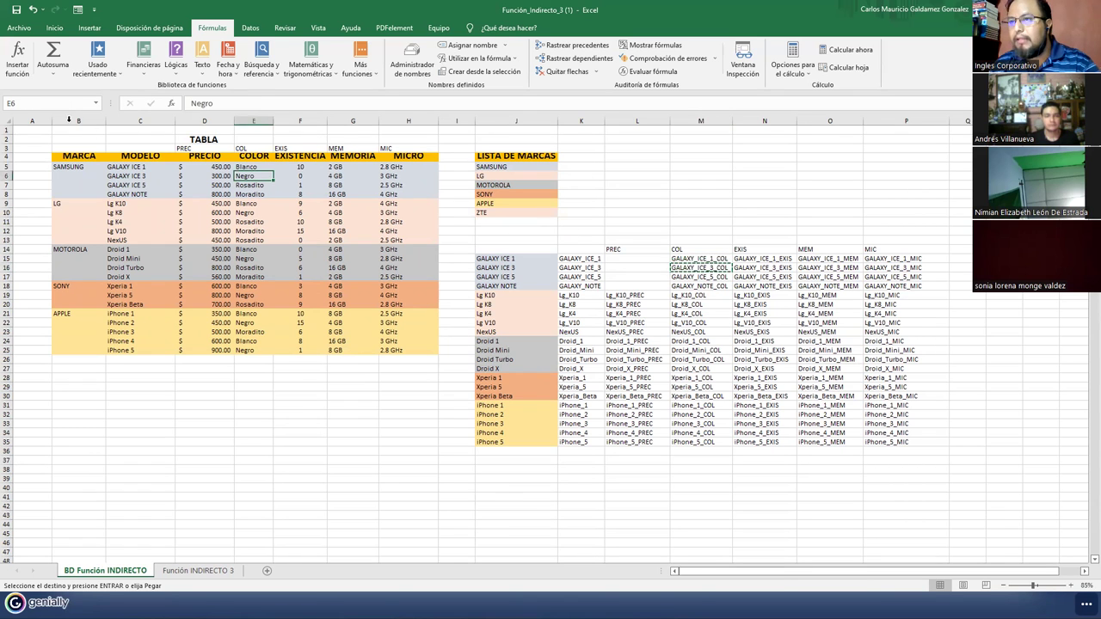
{"action": "left_click", "coordinate": [51, 104]}
{"action": "key", "text": "ctrl+v"}
{"action": "key", "text": "Return"}
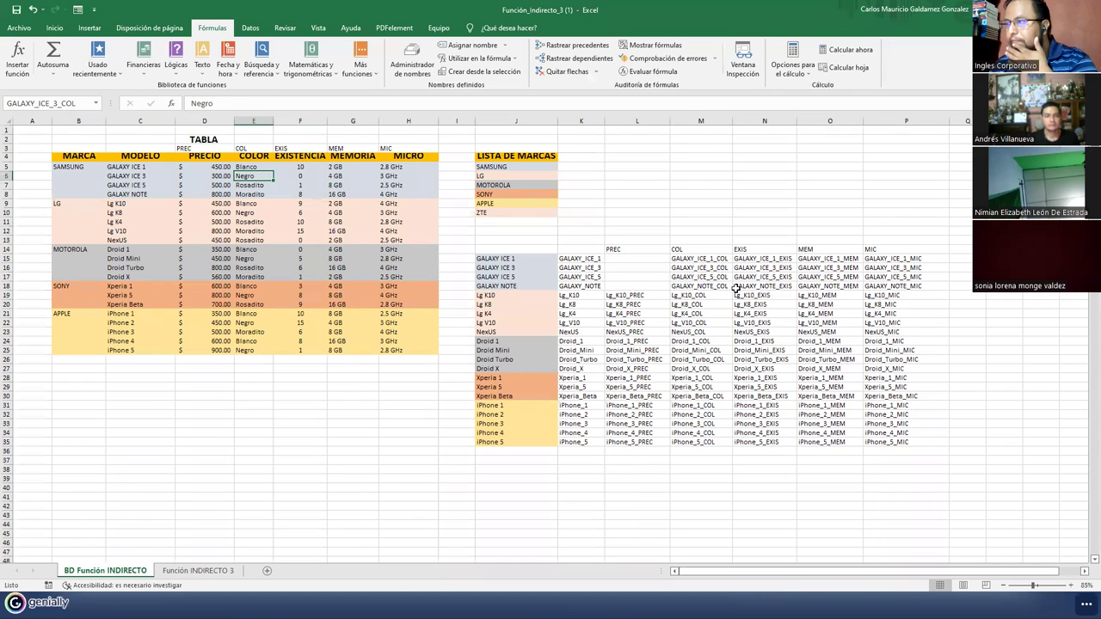
Step: Name GALAXY ICE 5's color cell E7 as GALAXY_ICE_5_COL, reusing the code from M17
{"action": "left_click", "coordinate": [710, 278]}
{"action": "key", "text": "ctrl+c"}
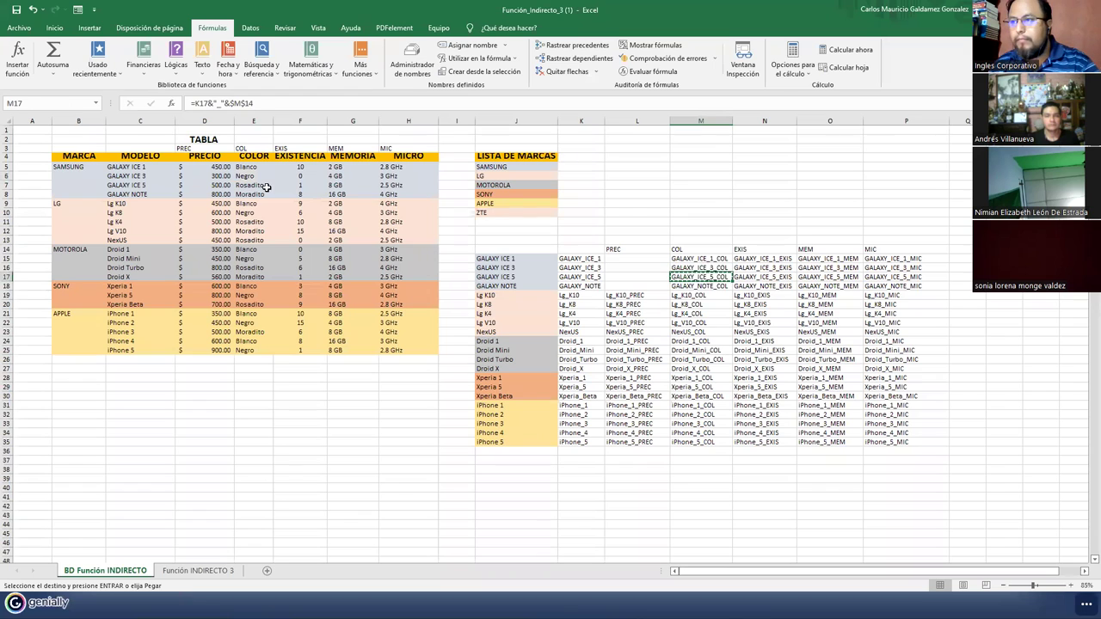
{"action": "left_click", "coordinate": [251, 185]}
{"action": "left_click", "coordinate": [55, 104]}
{"action": "key", "text": "ctrl+v"}
{"action": "key", "text": "Return"}
Step: Name GALAXY NOTE's color cell E8 as GALAXY_NOTE_COL, reusing the code from M18
{"action": "left_click", "coordinate": [685, 287]}
{"action": "key", "text": "ctrl+c"}
{"action": "left_click", "coordinate": [251, 194]}
{"action": "left_click", "coordinate": [54, 104]}
{"action": "key", "text": "ctrl+v"}
{"action": "key", "text": "Return"}
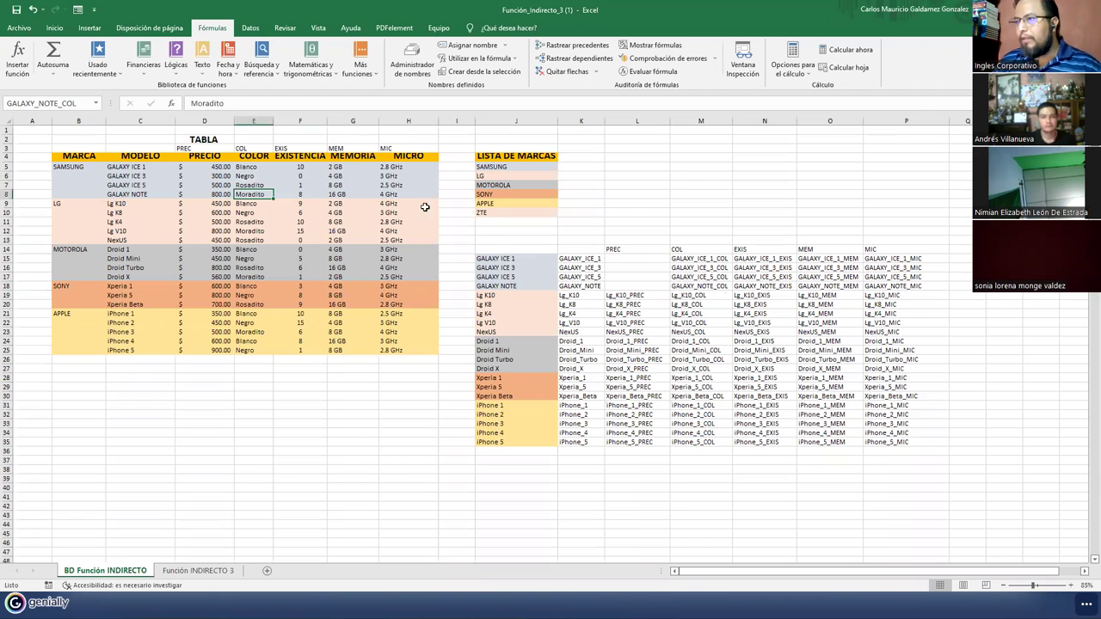
Step: Clear the used color codes in M15:M18 and check GALAXY ICE 1's stock cell F5 against the code in N15
{"action": "left_click_drag", "start_coordinate": [685, 260], "coordinate": [685, 288]}
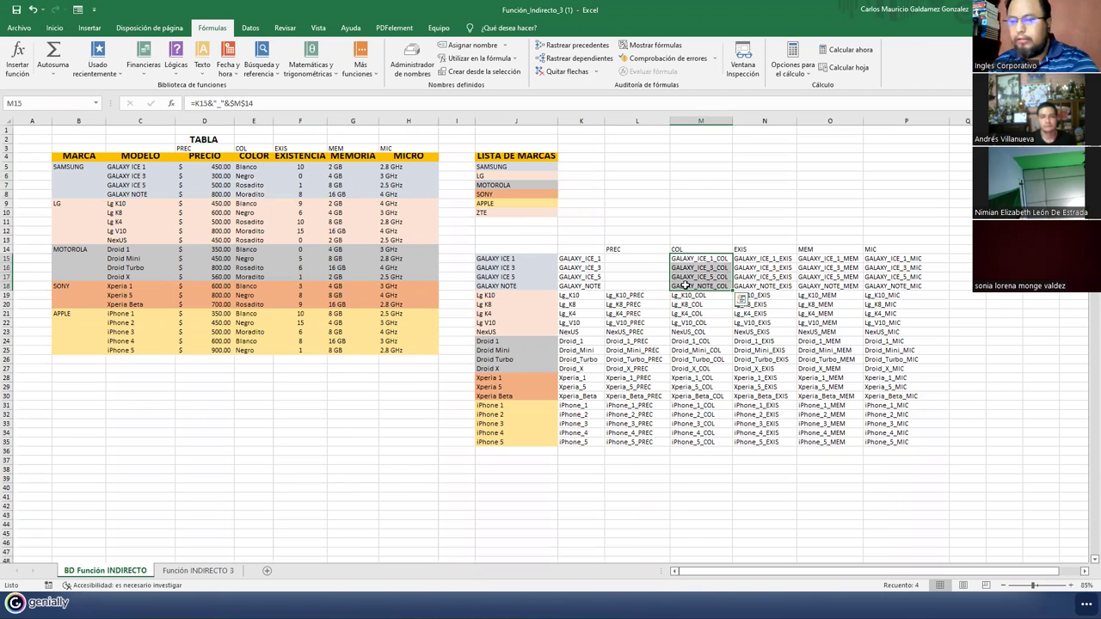
{"action": "key", "text": "Delete"}
{"action": "left_click", "coordinate": [764, 259]}
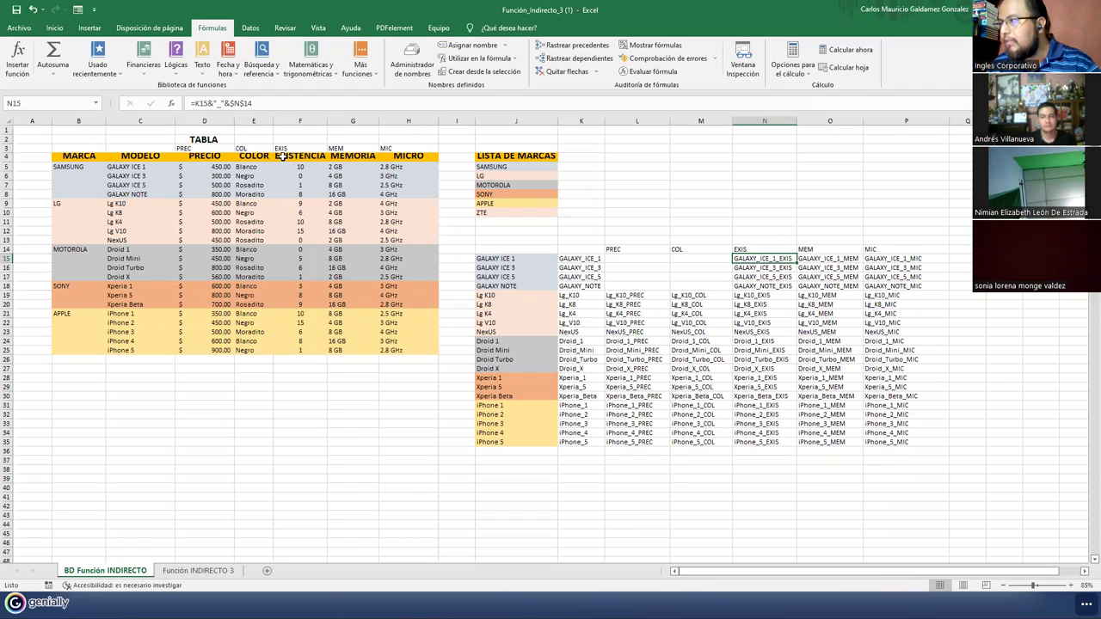
{"action": "key", "text": "ctrl+c"}
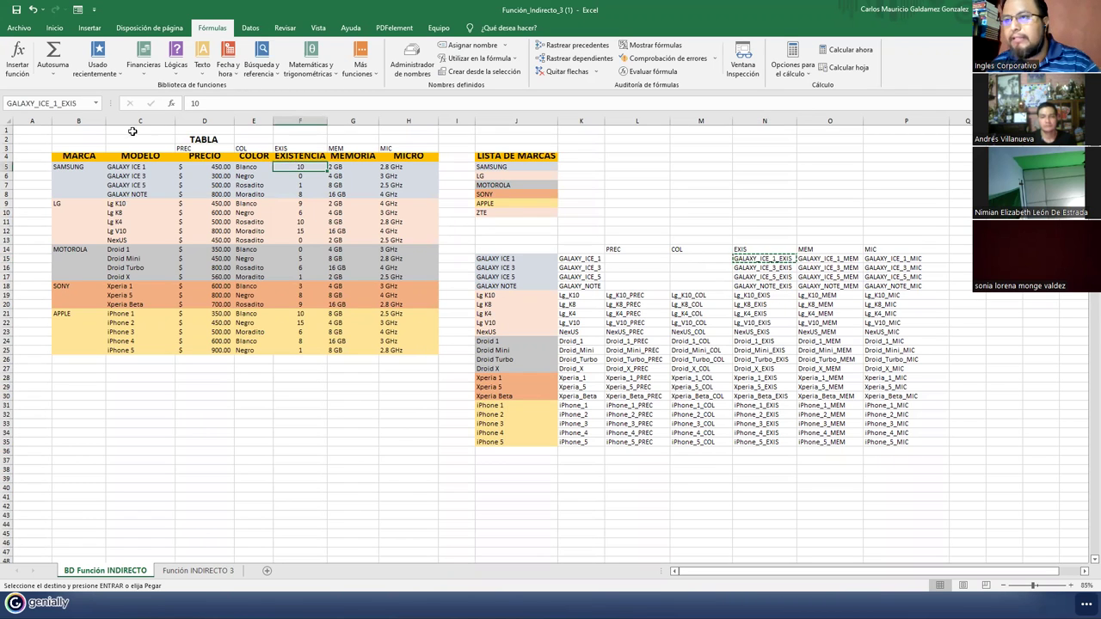
Step: Name GALAXY ICE 3's stock cell F6 as GALAXY_ICE_3_EXIS, reusing the code from N16
{"action": "left_click", "coordinate": [750, 267]}
{"action": "key", "text": "ctrl+c"}
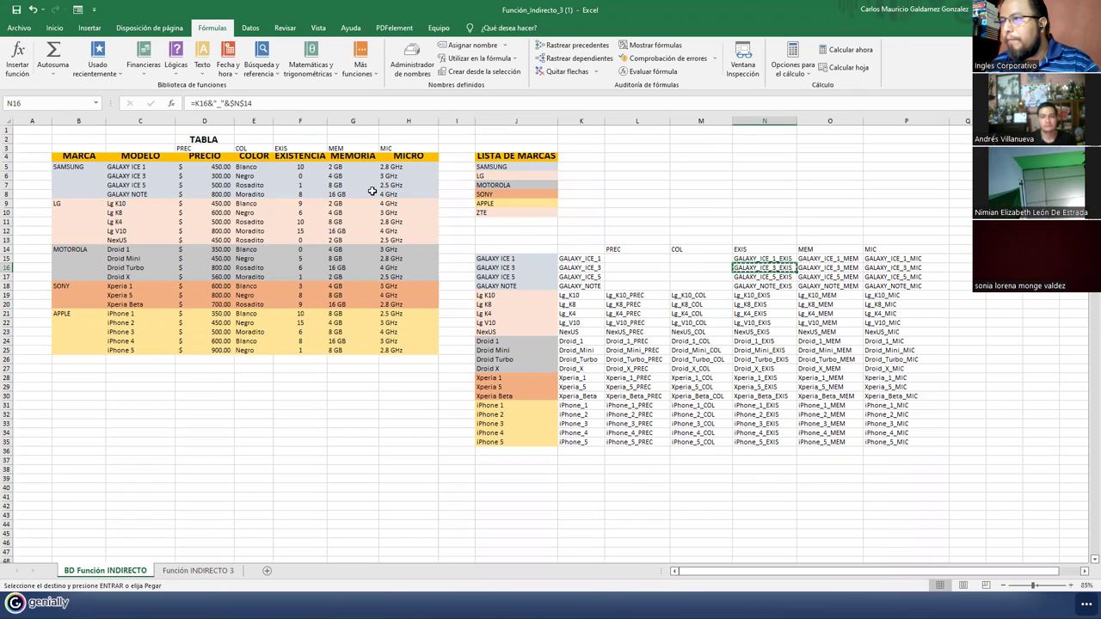
{"action": "left_click", "coordinate": [304, 178]}
{"action": "left_click", "coordinate": [52, 102]}
{"action": "key", "text": "ctrl+v"}
{"action": "key", "text": "Return"}
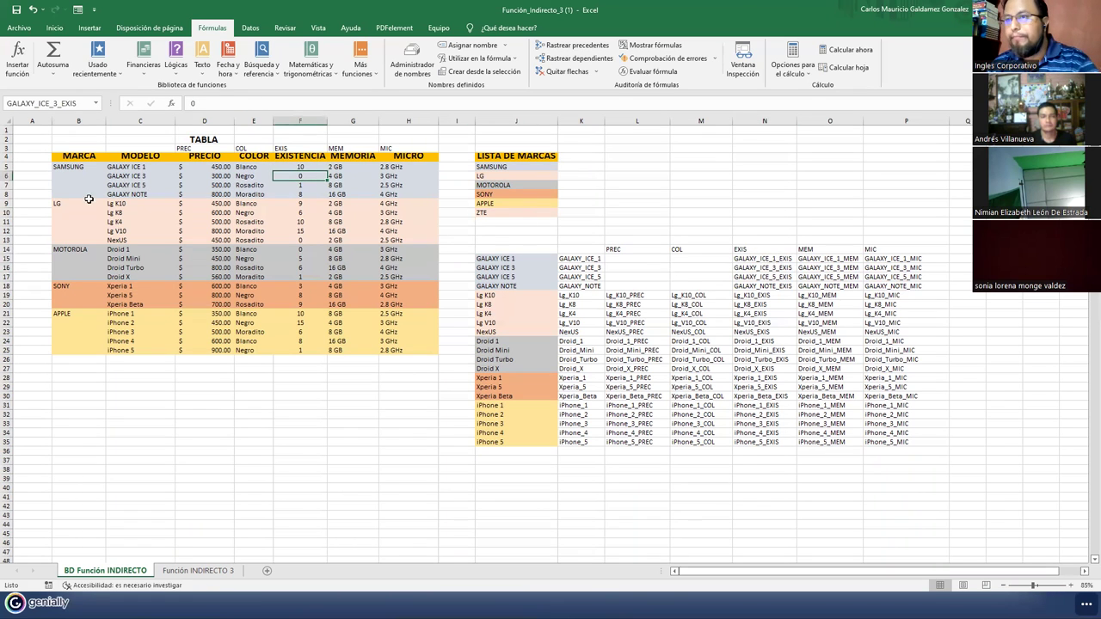
Step: Name GALAXY ICE 5's stock cell F7 as GALAXY_ICE_5_EXIS, reusing the code from N17
{"action": "left_click", "coordinate": [774, 278]}
{"action": "key", "text": "ctrl+c"}
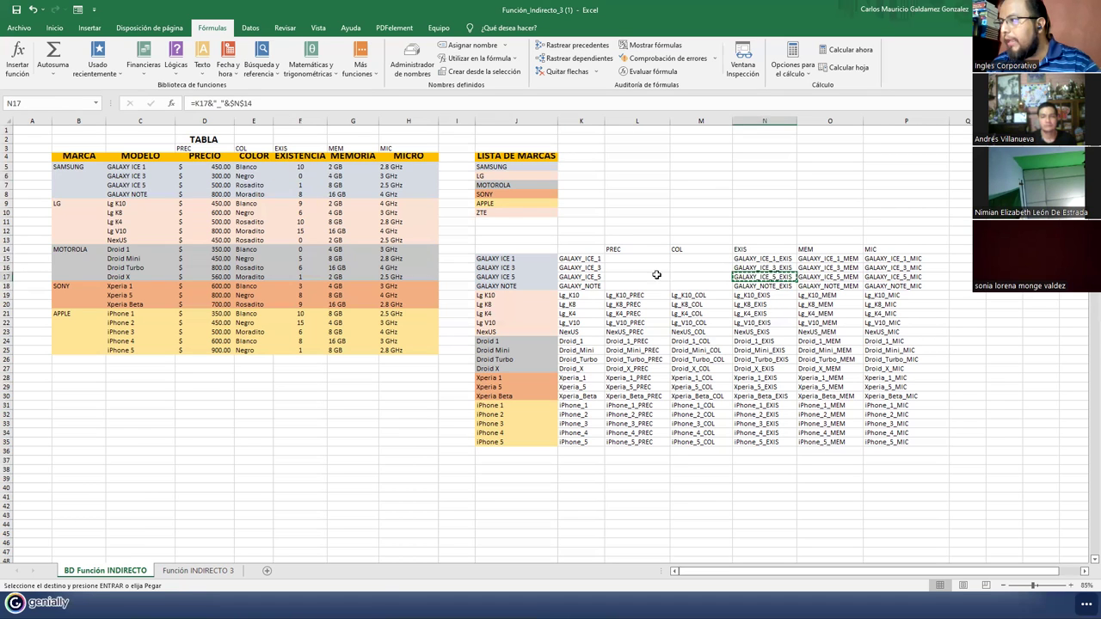
{"action": "left_click", "coordinate": [296, 185]}
{"action": "left_click", "coordinate": [79, 105]}
{"action": "key", "text": "ctrl+v"}
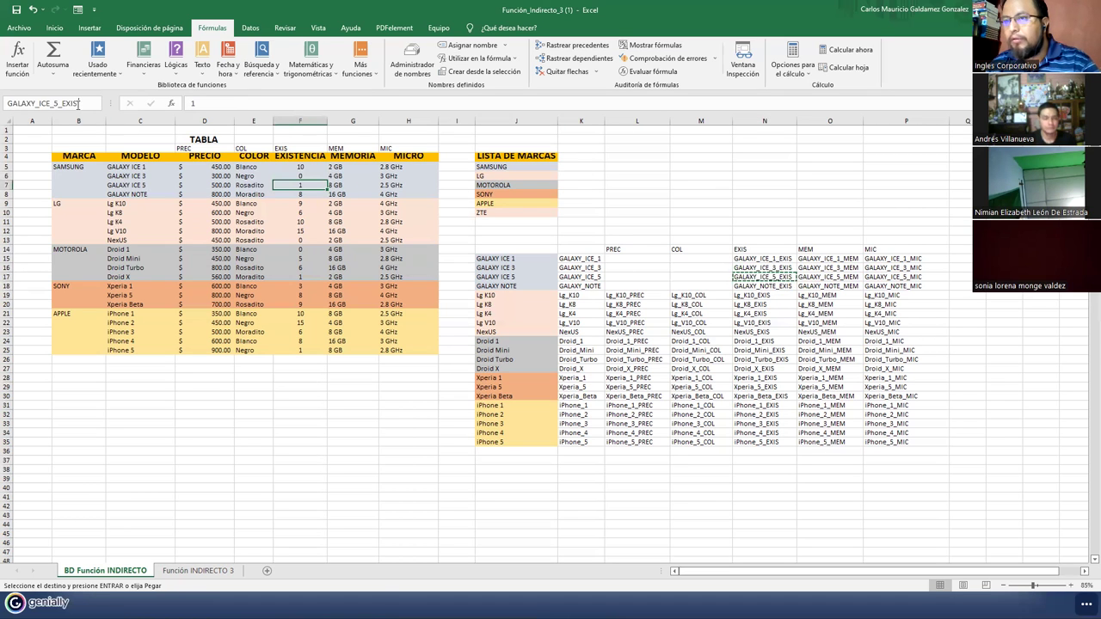
{"action": "key", "text": "Return"}
Step: Name GALAXY NOTE's stock cell F8 as GALAXY_NOTE_EXIS from the code in N18 and clear the used codes in N15:N18
{"action": "left_click", "coordinate": [742, 286]}
{"action": "key", "text": "ctrl+c"}
{"action": "left_click", "coordinate": [300, 195]}
{"action": "left_click", "coordinate": [81, 103]}
{"action": "key", "text": "ctrl+v"}
{"action": "key", "text": "Return"}
{"action": "left_click_drag", "start_coordinate": [762, 258], "coordinate": [766, 284]}
{"action": "key", "text": "Delete"}
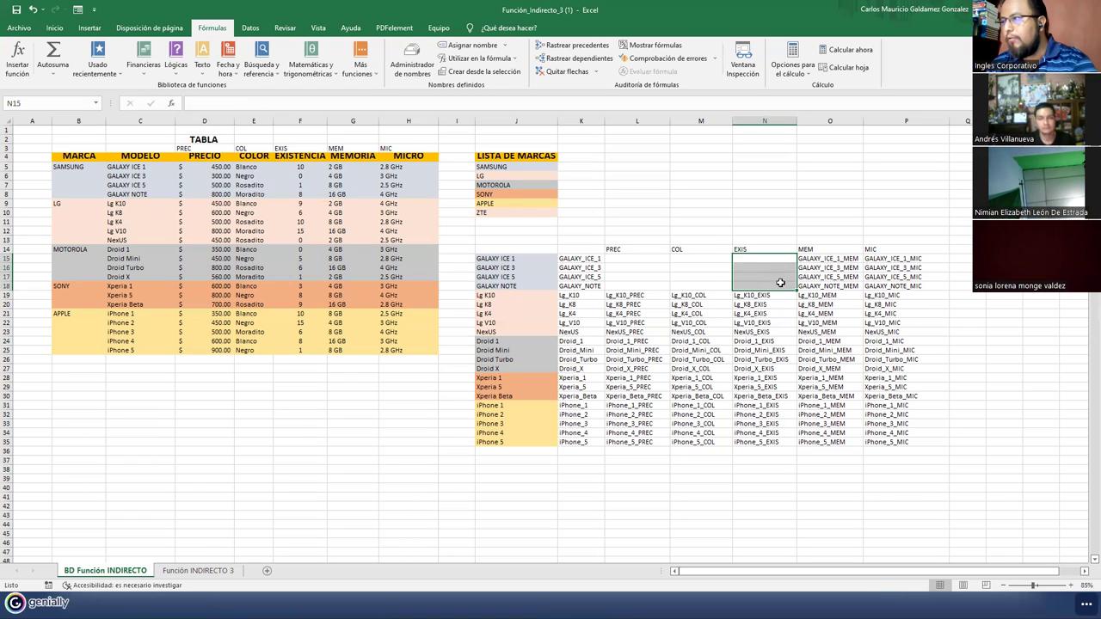
Step: Name GALAXY ICE 3's memory cell G6 as GALAXY_ICE_3_MEM, reusing the code from O16
{"action": "left_click", "coordinate": [822, 260]}
{"action": "left_click", "coordinate": [822, 268]}
{"action": "key", "text": "ctrl+c"}
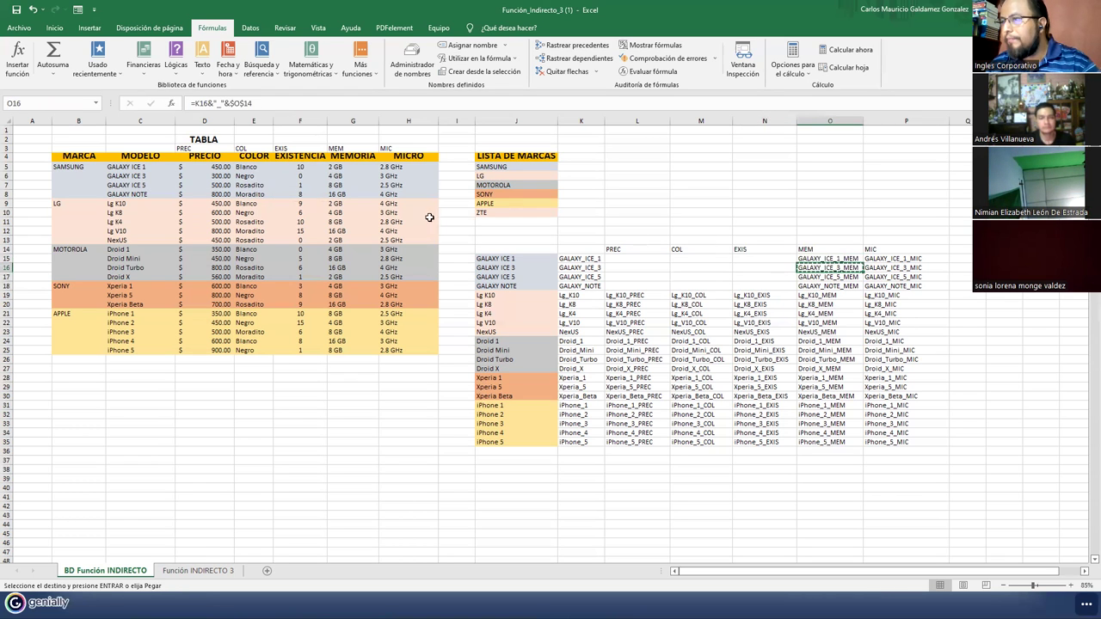
{"action": "left_click", "coordinate": [340, 167]}
{"action": "left_click", "coordinate": [339, 175]}
{"action": "left_click", "coordinate": [59, 100]}
{"action": "key", "text": "ctrl+v"}
{"action": "key", "text": "Return"}
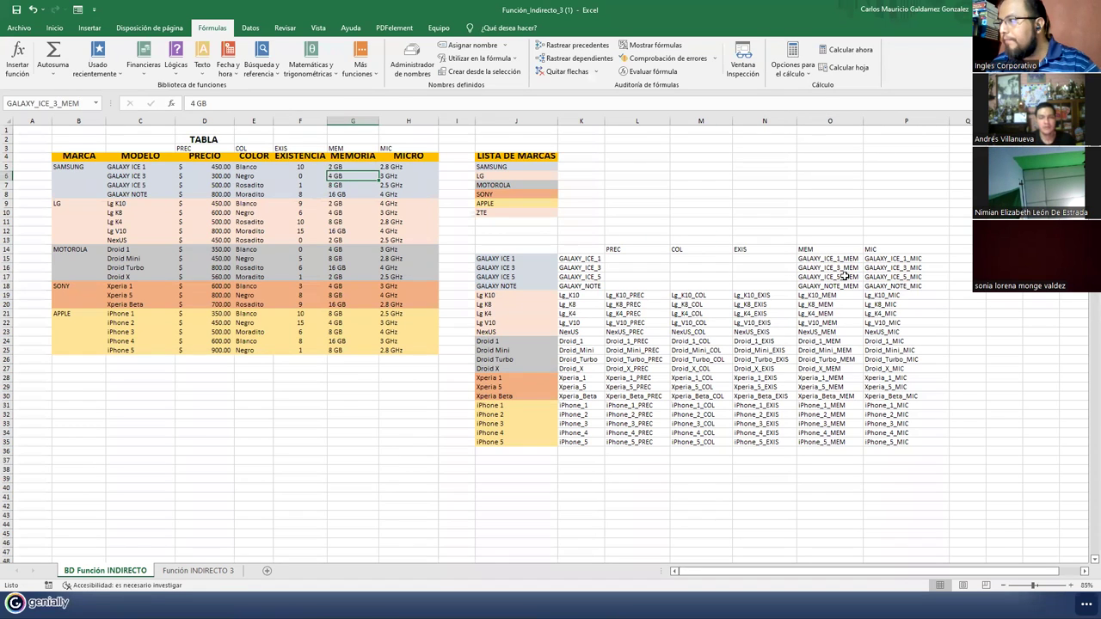
Step: Name GALAXY ICE 5's memory cell G7 as GALAXY_ICE_5_MEM, reusing the code from O17
{"action": "left_click", "coordinate": [846, 278]}
{"action": "left_click", "coordinate": [830, 295], "text": "ctrl"}
{"action": "key", "text": "ctrl+c"}
{"action": "left_click", "coordinate": [841, 278]}
{"action": "key", "text": "BackSpace"}
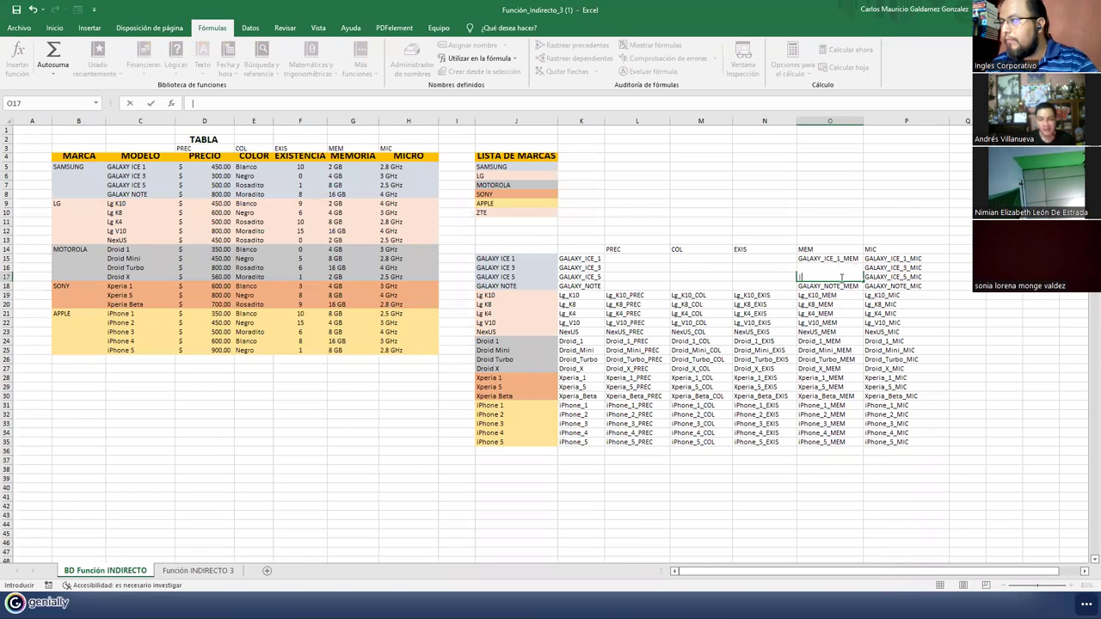
{"action": "key", "text": "Escape"}
{"action": "key", "text": "ctrl+c"}
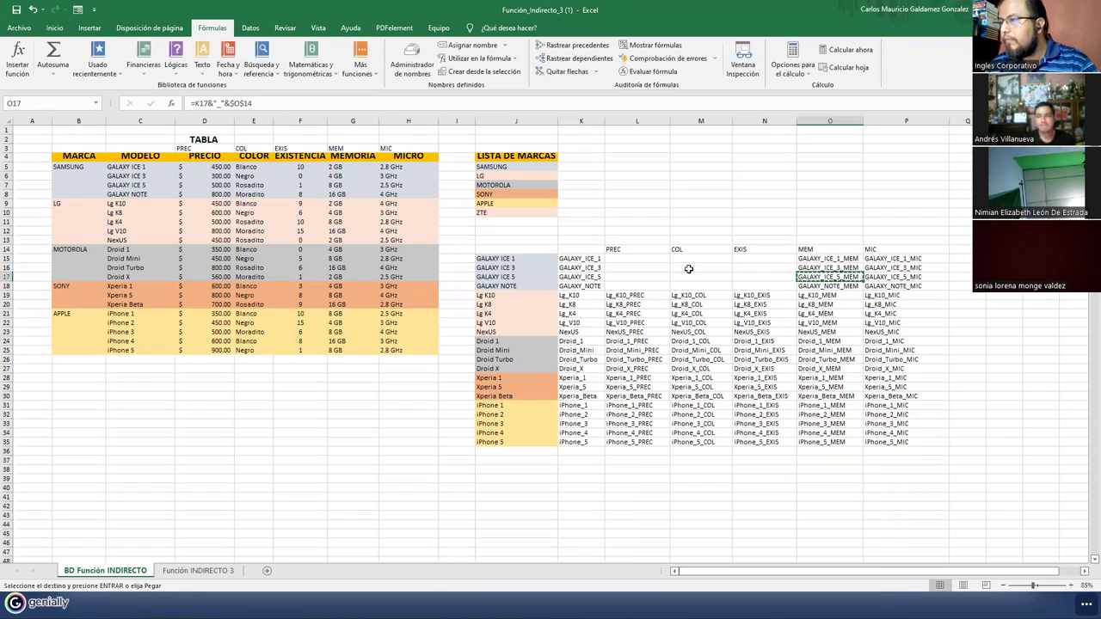
{"action": "left_click", "coordinate": [333, 185]}
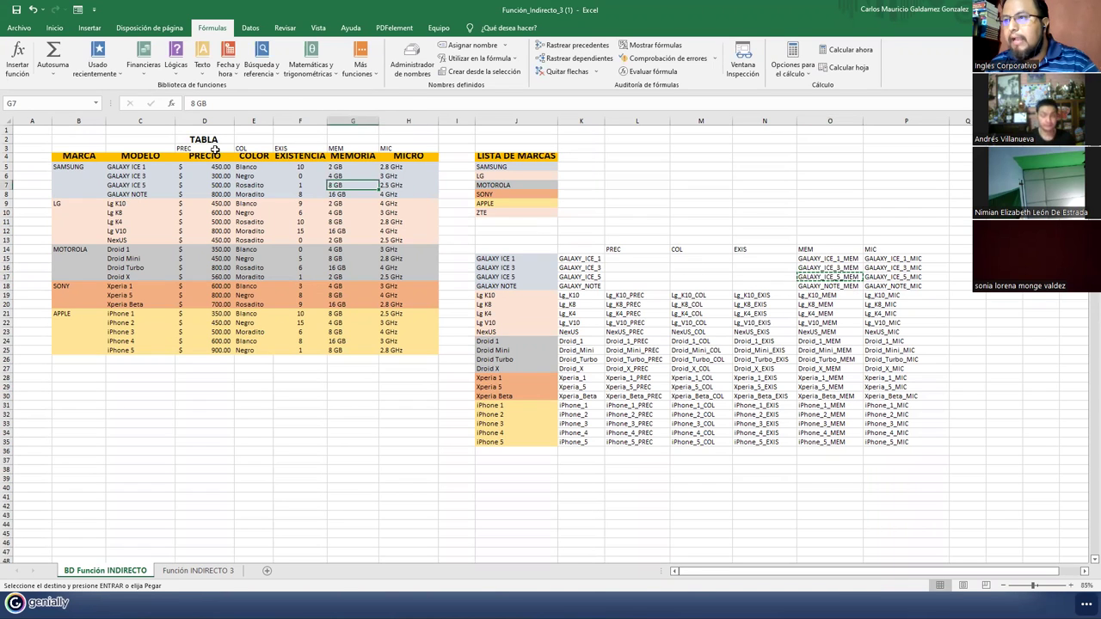
{"action": "left_click", "coordinate": [67, 102]}
{"action": "key", "text": "ctrl+v"}
{"action": "key", "text": "Return"}
Step: Name GALAXY NOTE's memory cell G8 as GALAXY_NOTE_MEM from the code in O18 and check the names of the memory cells above it
{"action": "left_click", "coordinate": [812, 286]}
{"action": "key", "text": "ctrl+c"}
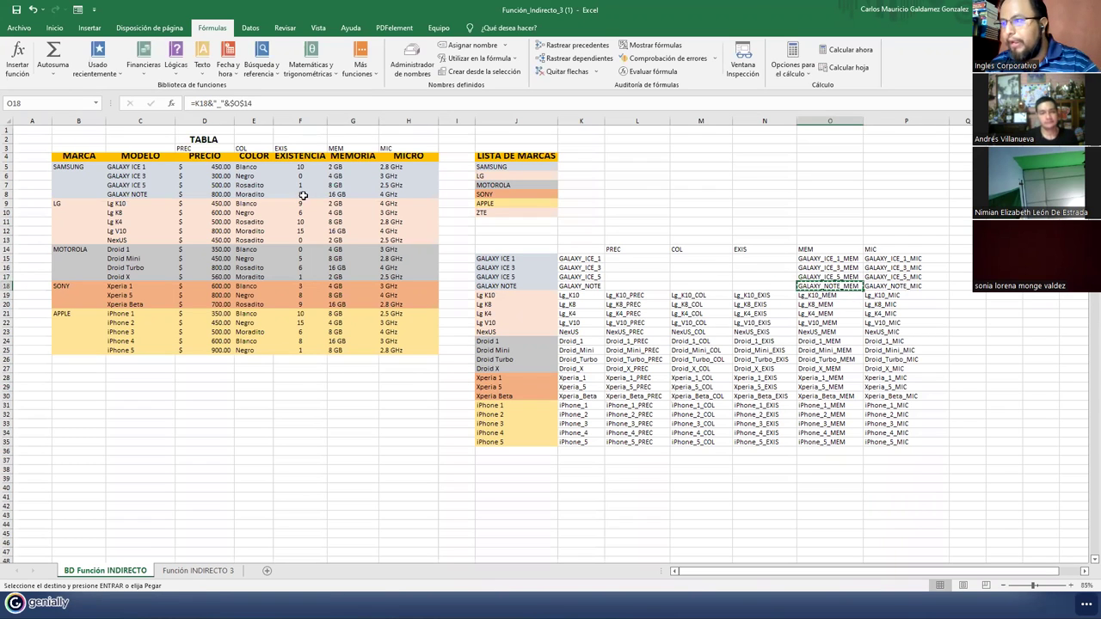
{"action": "left_click", "coordinate": [345, 196]}
{"action": "left_click", "coordinate": [59, 102]}
{"action": "key", "text": "ctrl+v"}
{"action": "key", "text": "Return"}
{"action": "key", "text": "Up"}
{"action": "key", "text": "Up"}
{"action": "key", "text": "Up"}
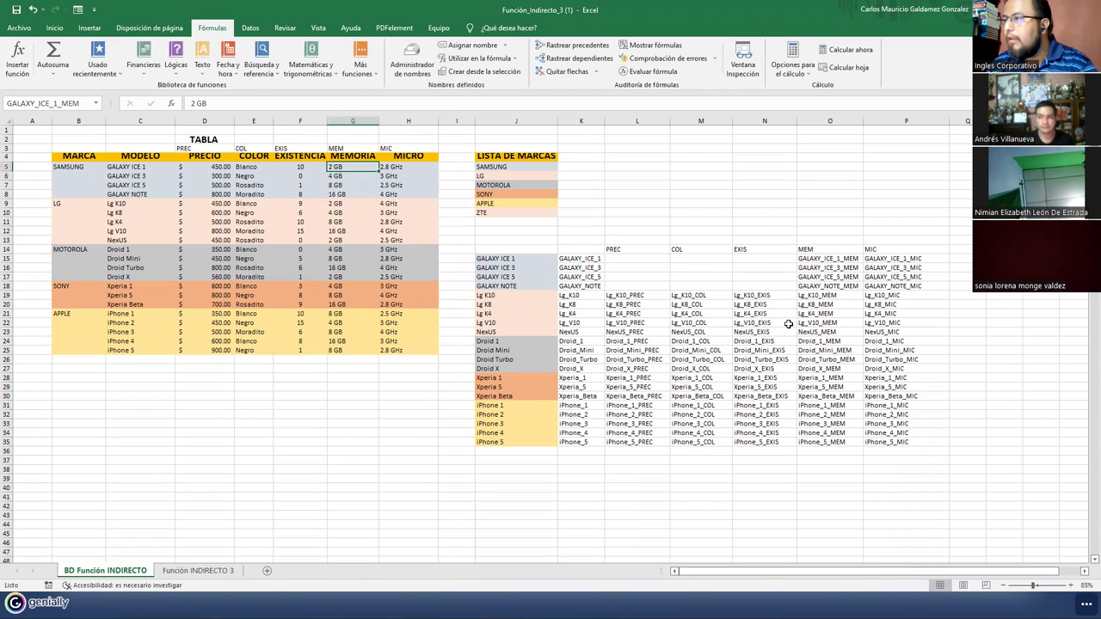
Step: Clear the used memory codes in O15:O18 and check GALAXY ICE 1's processor cell H5 against the code in P15
{"action": "left_click_drag", "start_coordinate": [806, 261], "coordinate": [806, 287]}
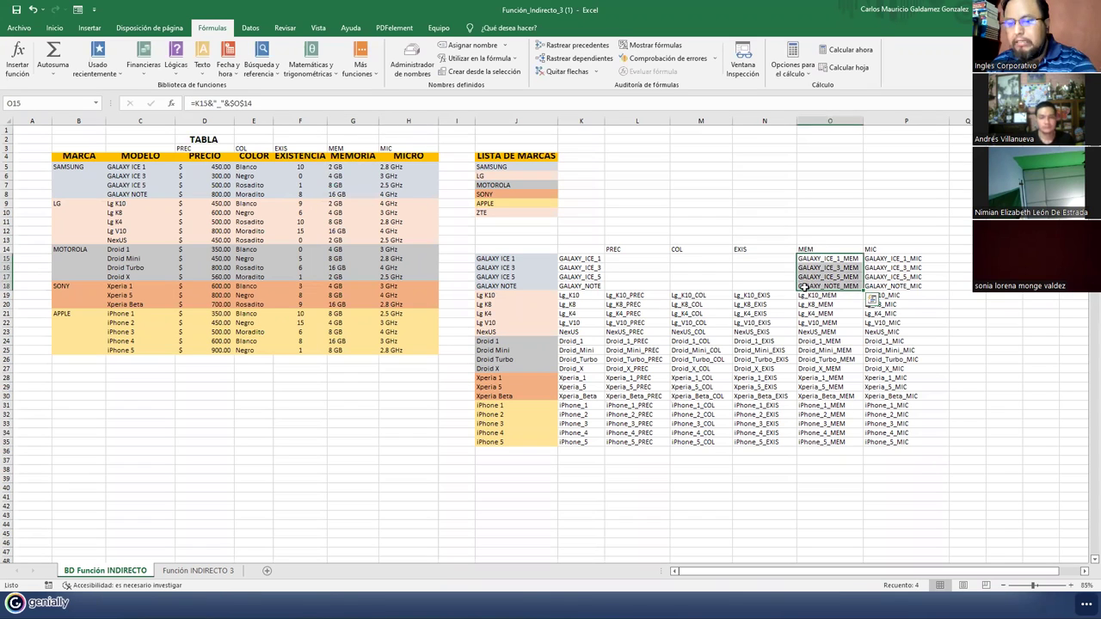
{"action": "key", "text": "Delete"}
{"action": "left_click", "coordinate": [889, 260]}
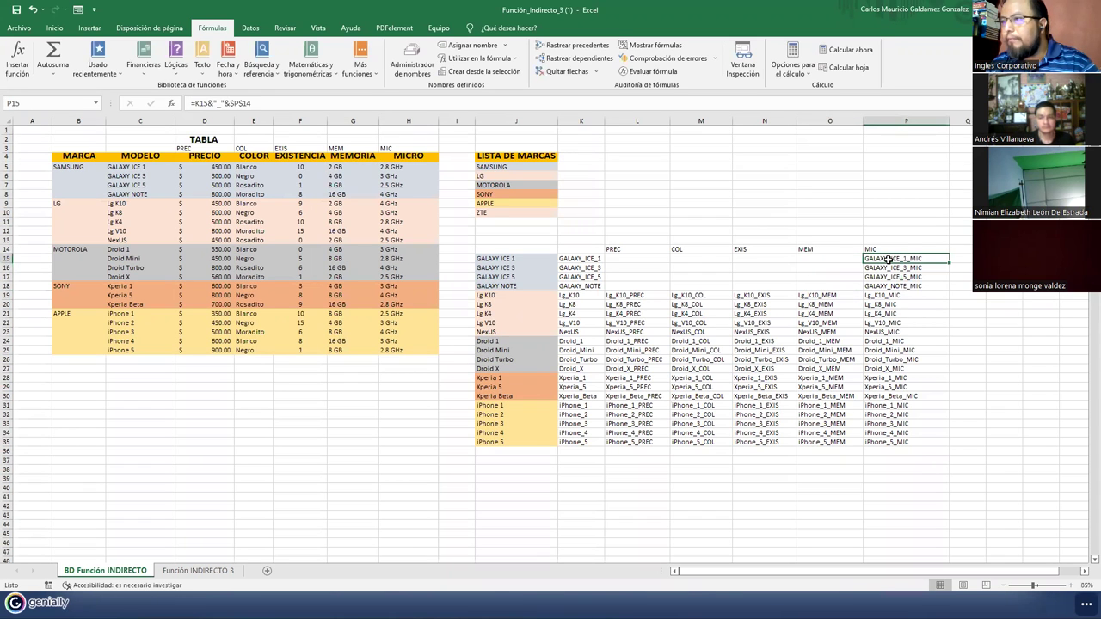
{"action": "key", "text": "ctrl+c"}
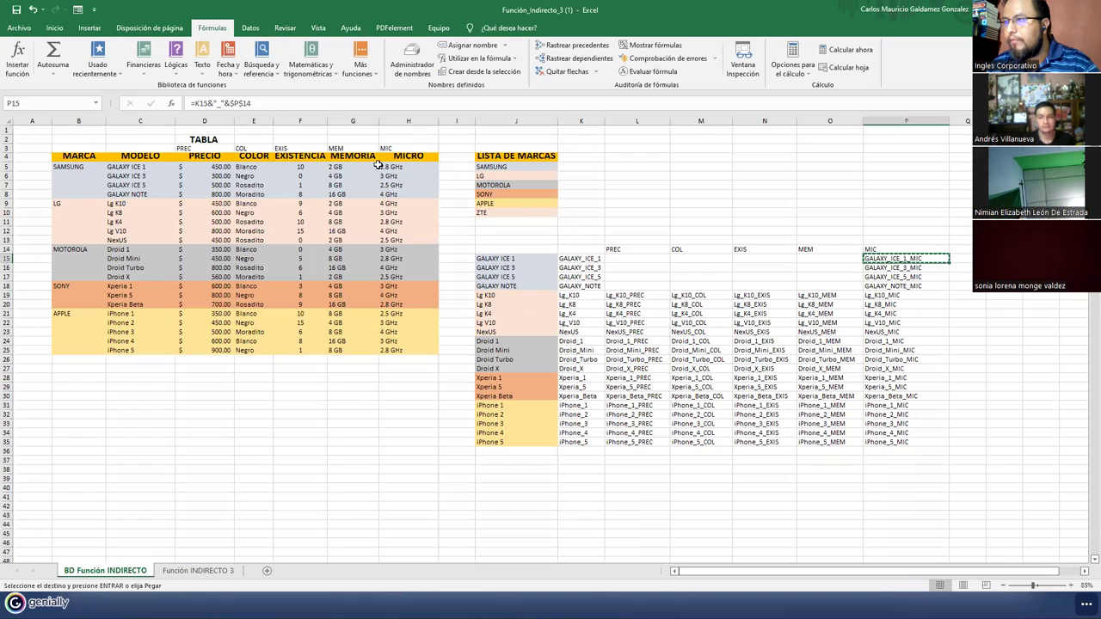
{"action": "left_click", "coordinate": [375, 166]}
{"action": "left_click", "coordinate": [397, 166]}
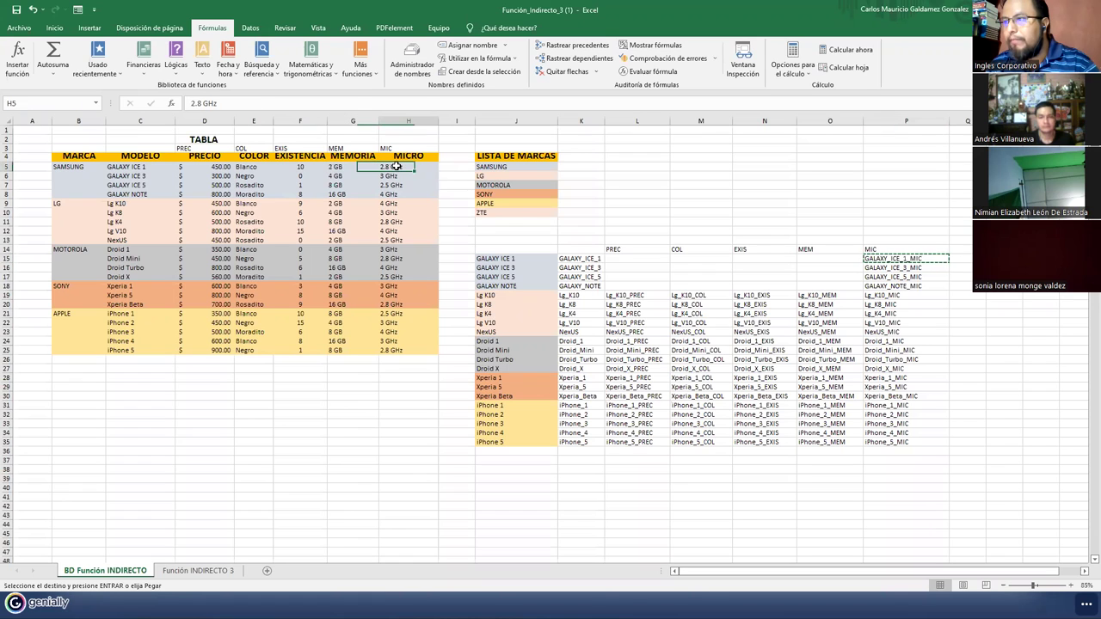
Step: Name GALAXY ICE 3's processor cell H6 as GALAXY_ICE_3_MIC, reusing the code from P16
{"action": "left_click", "coordinate": [889, 268]}
{"action": "key", "text": "ctrl+c"}
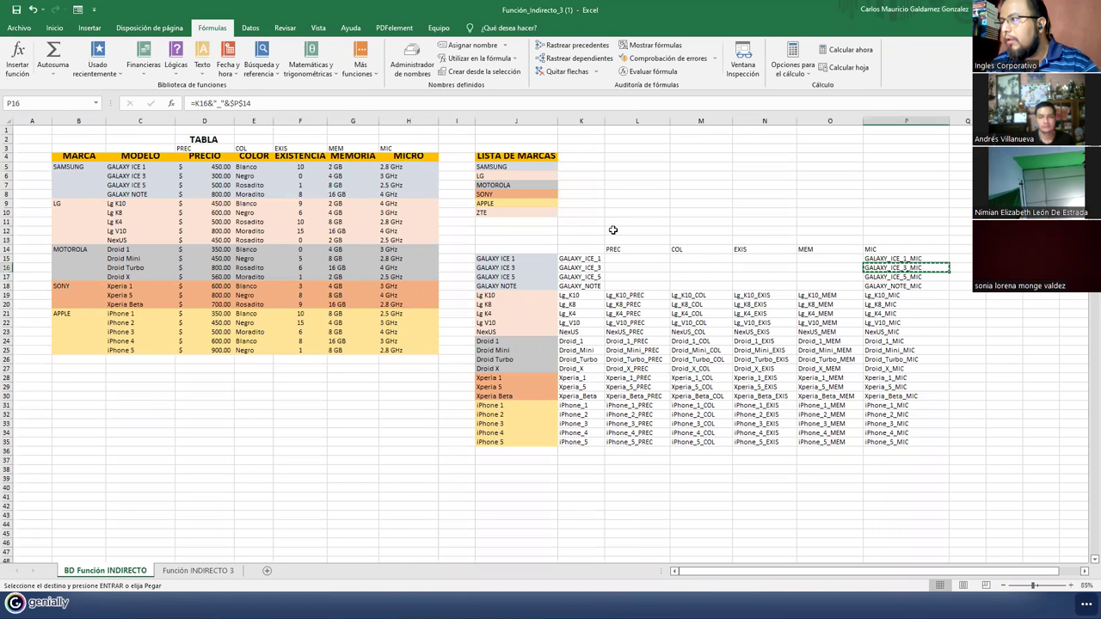
{"action": "left_click", "coordinate": [392, 176]}
{"action": "left_click", "coordinate": [55, 101]}
{"action": "key", "text": "ctrl+v"}
{"action": "key", "text": "Return"}
Step: Name GALAXY ICE 5's processor cell H7 as GALAXY_ICE_5_MIC, reusing the code from P17
{"action": "left_click", "coordinate": [889, 278]}
{"action": "key", "text": "ctrl+c"}
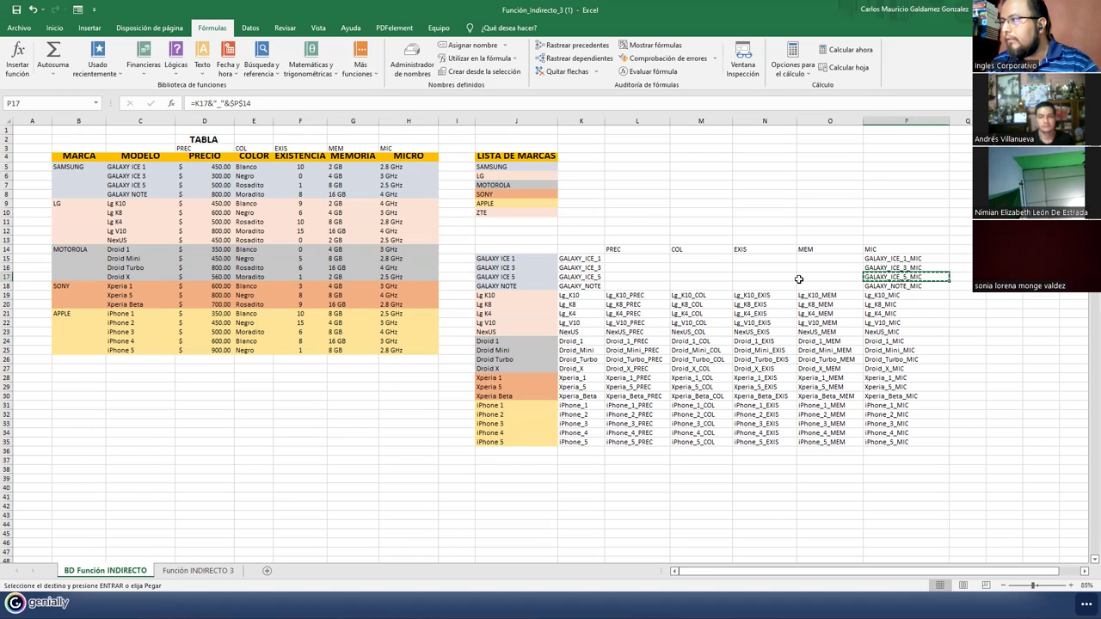
{"action": "left_click", "coordinate": [404, 185]}
{"action": "left_click", "coordinate": [69, 102]}
{"action": "key", "text": "ctrl+v"}
{"action": "key", "text": "Return"}
Step: Name GALAXY NOTE's processor cell H8 as GALAXY_NOTE_MIC, reusing the code from P18
{"action": "left_click", "coordinate": [874, 285]}
{"action": "key", "text": "ctrl+v"}
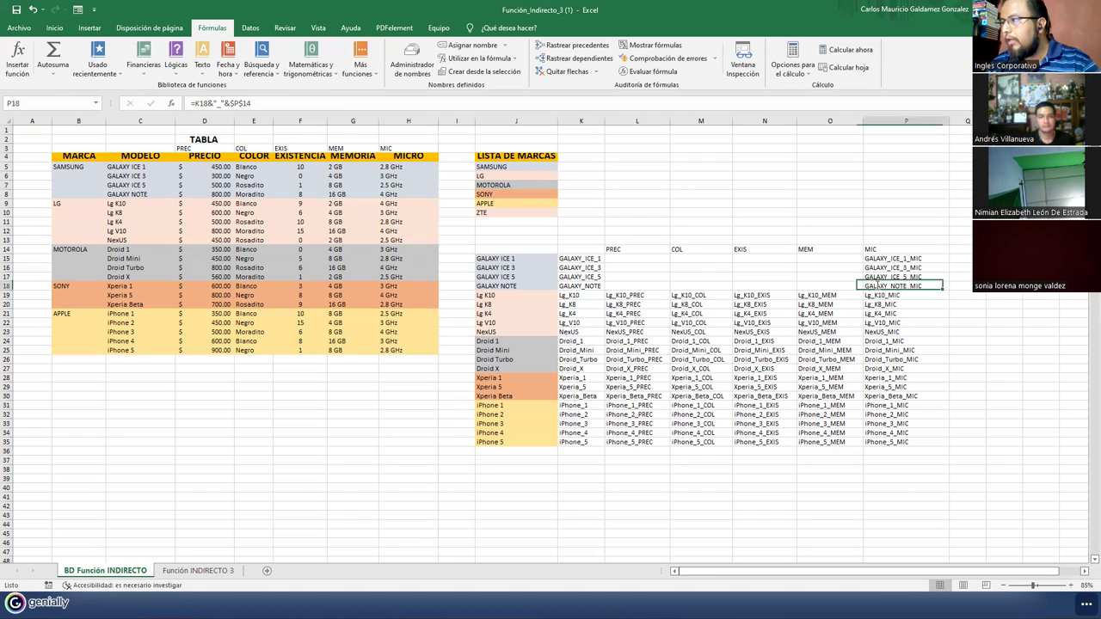
{"action": "double_click", "coordinate": [873, 285]}
{"action": "key", "text": "Escape"}
{"action": "key", "text": "ctrl+c"}
{"action": "left_click", "coordinate": [401, 195]}
{"action": "left_click", "coordinate": [52, 103]}
{"action": "key", "text": "ctrl+v"}
{"action": "key", "text": "Return"}
Step: Clear the used processor codes in P15:P18 and the Samsung models and base codes in J15:K18
{"action": "left_click_drag", "start_coordinate": [878, 257], "coordinate": [878, 280]}
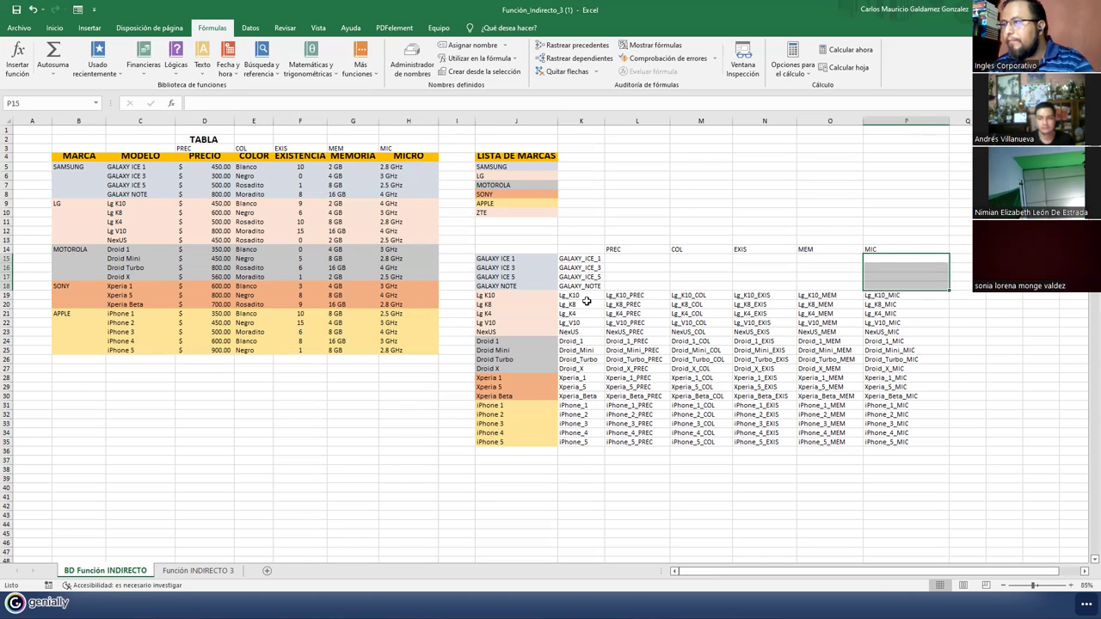
{"action": "key", "text": "Delete"}
{"action": "left_click_drag", "start_coordinate": [583, 258], "coordinate": [507, 284]}
{"action": "key", "text": "Delete"}
{"action": "left_click", "coordinate": [204, 277]}
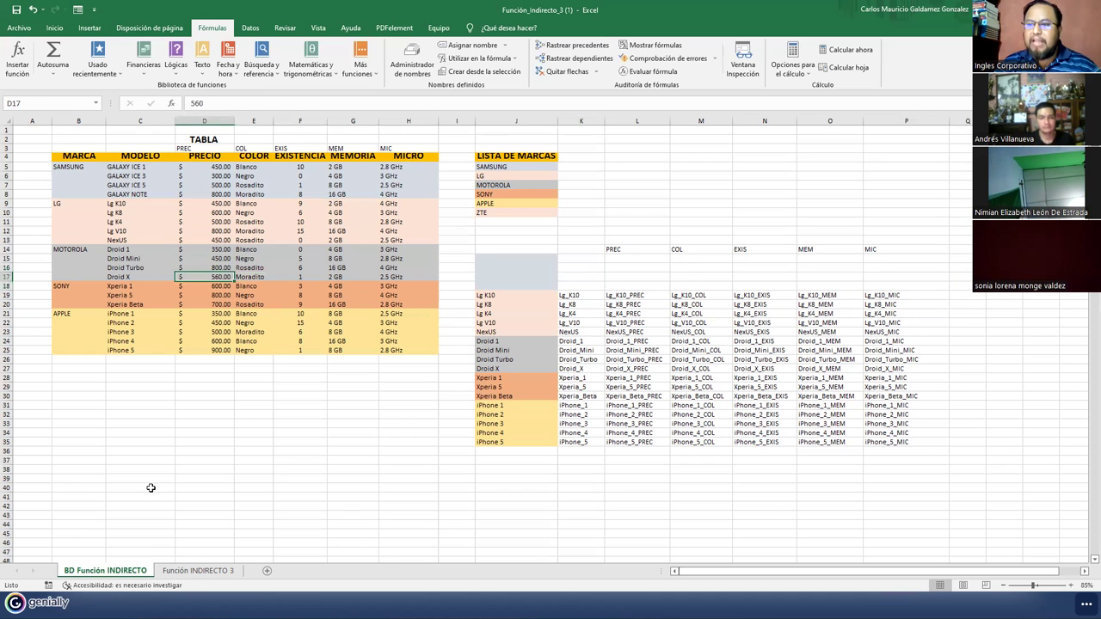
Step: Test the Samsung lookup on the Función INDIRECTO 3 sheet by choosing GALAXY ICE 1 and GALAXY ICE 3 as the model in D9
{"action": "left_click", "coordinate": [181, 570]}
{"action": "left_click", "coordinate": [203, 201]}
{"action": "left_click", "coordinate": [223, 201]}
{"action": "left_click", "coordinate": [164, 210]}
{"action": "left_click", "coordinate": [193, 222]}
{"action": "left_click", "coordinate": [222, 222]}
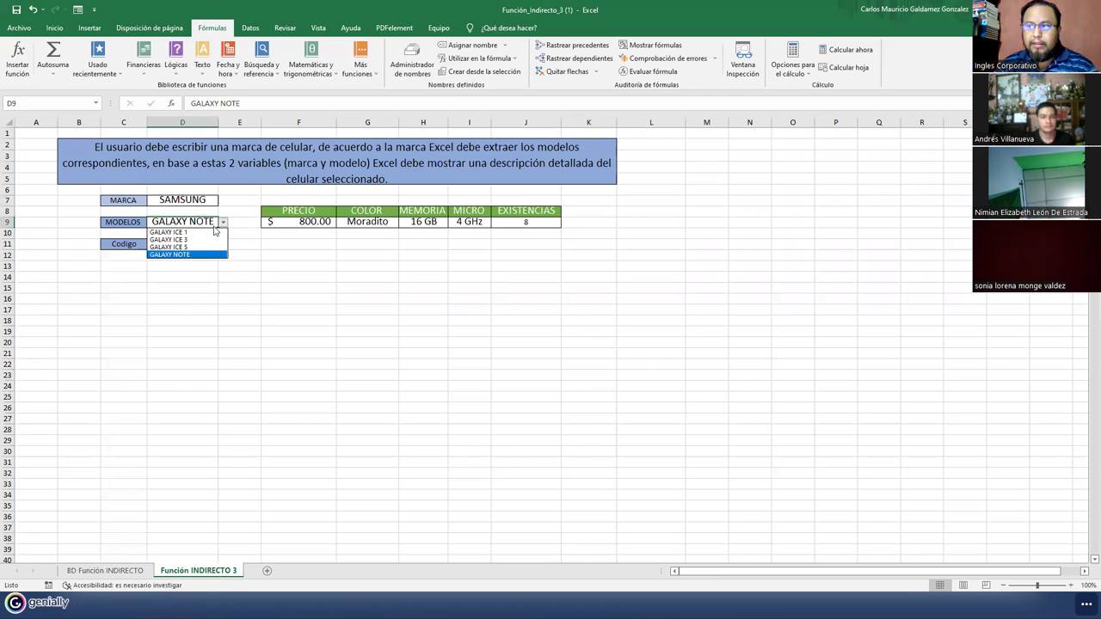
{"action": "left_click", "coordinate": [168, 232]}
{"action": "left_click", "coordinate": [223, 222]}
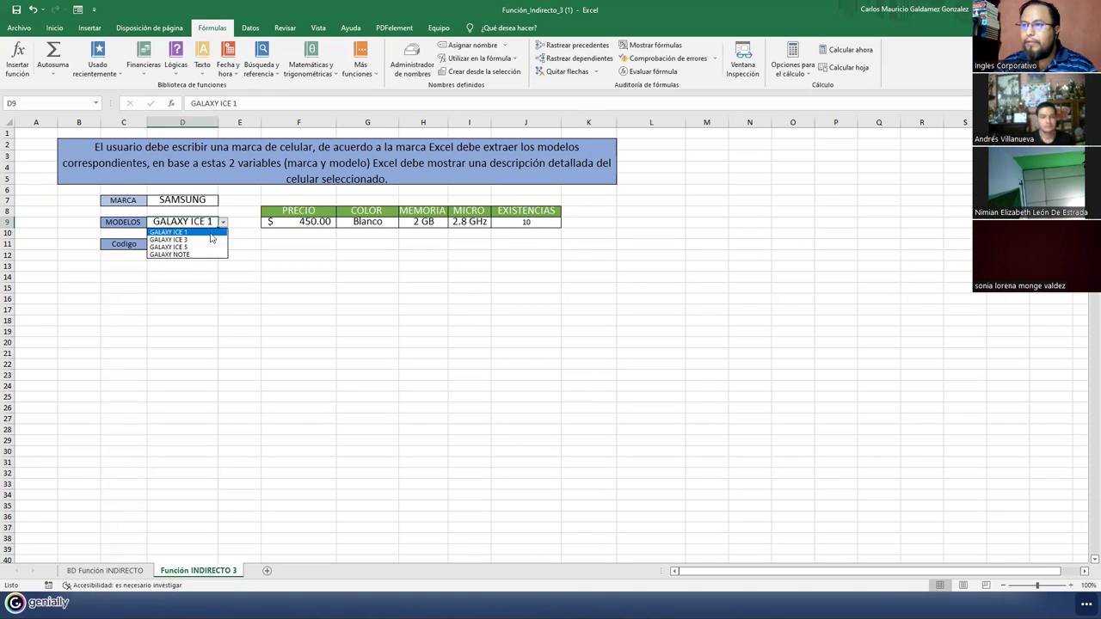
{"action": "left_click", "coordinate": [203, 246]}
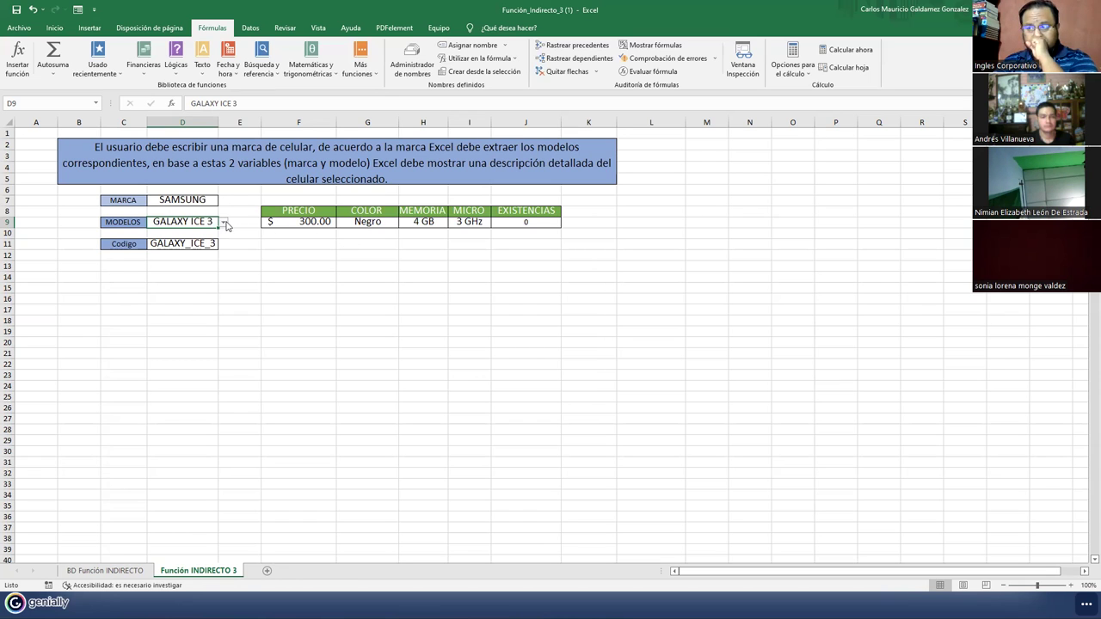
Step: Test the lookup with the remaining Samsung models by choosing GALAXY ICE 5 and GALAXY NOTE in D9
{"action": "left_click", "coordinate": [221, 222]}
{"action": "left_click", "coordinate": [203, 221]}
{"action": "left_click", "coordinate": [223, 224]}
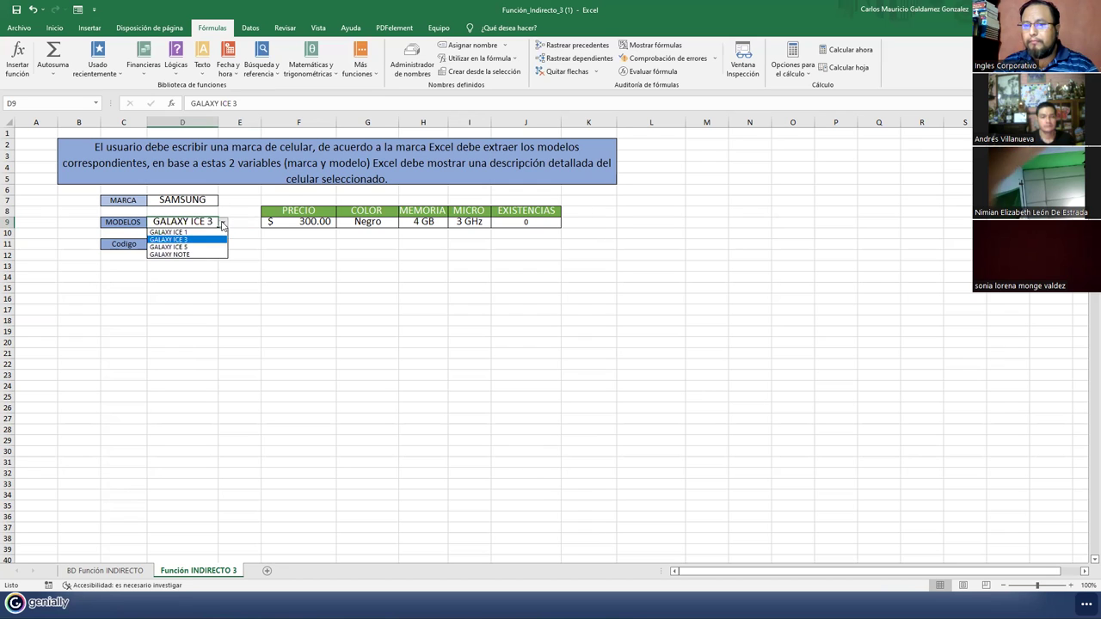
{"action": "left_click", "coordinate": [196, 247]}
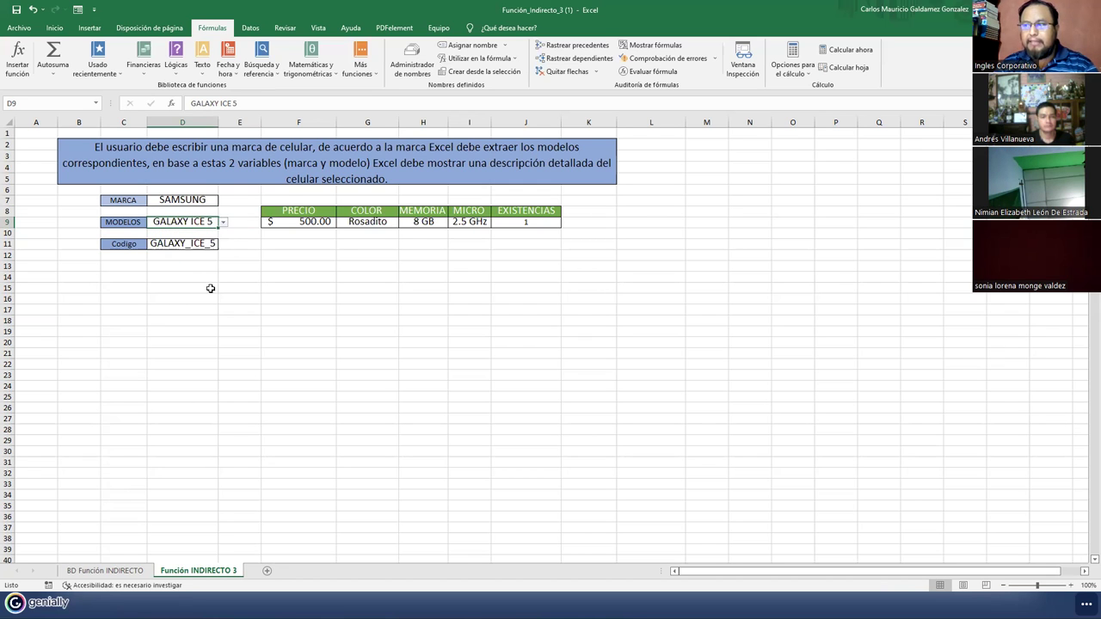
{"action": "left_click", "coordinate": [224, 223]}
{"action": "left_click", "coordinate": [193, 255]}
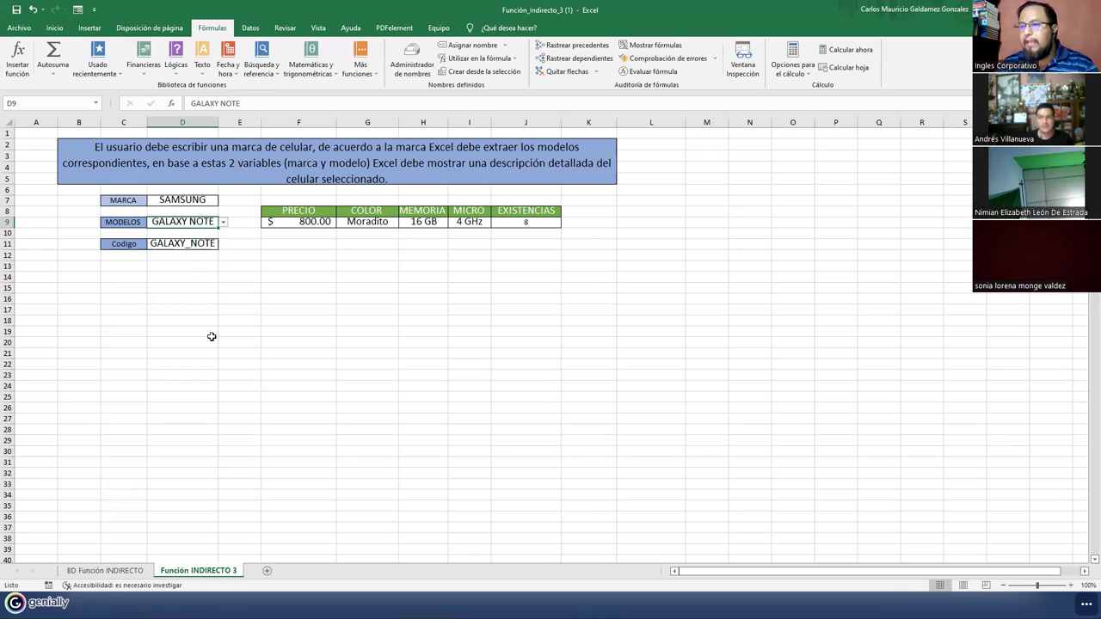
Step: Review the phone table on the BD Función INDIRECTO sheet, ending on rows 6 to 25, and switch to the Libro1 workbook
{"action": "left_click", "coordinate": [105, 571]}
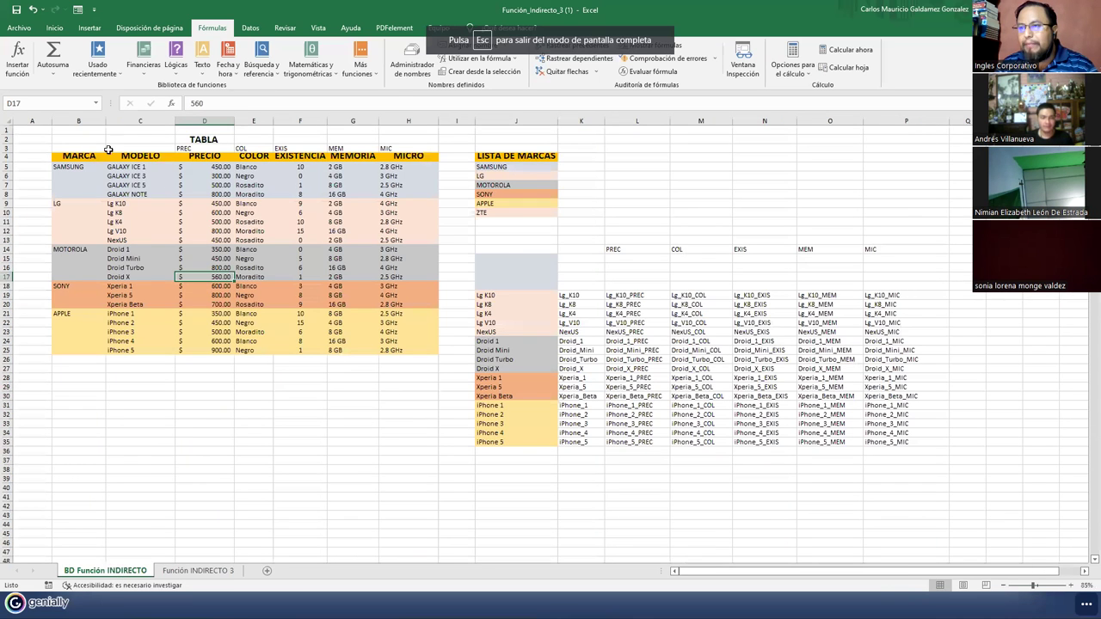
{"action": "left_click_drag", "start_coordinate": [125, 169], "coordinate": [438, 245]}
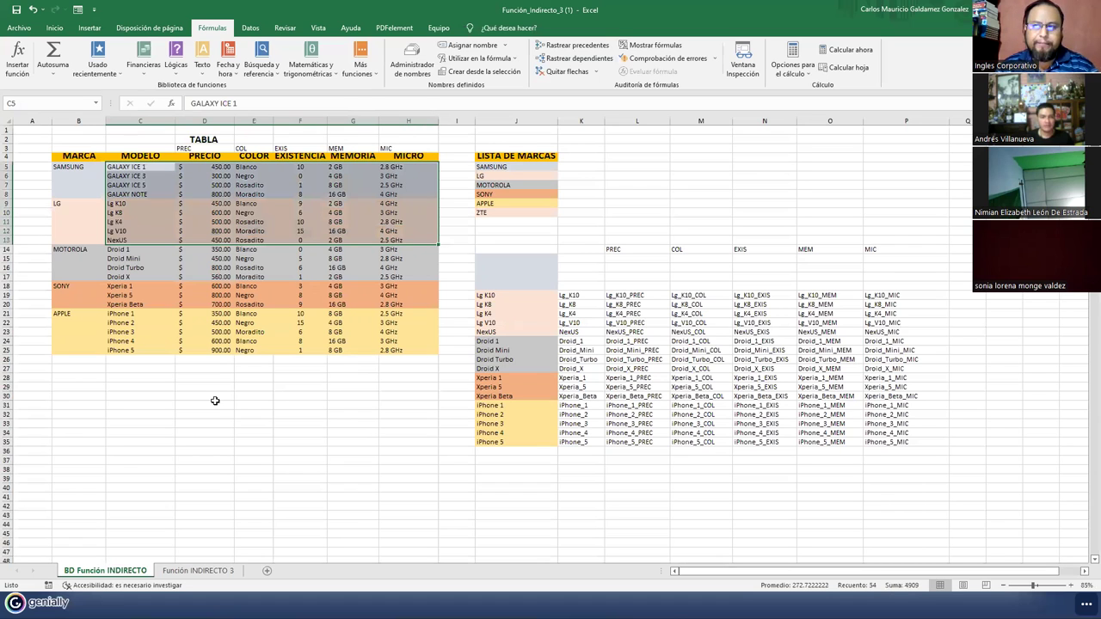
{"action": "left_click", "coordinate": [215, 314]}
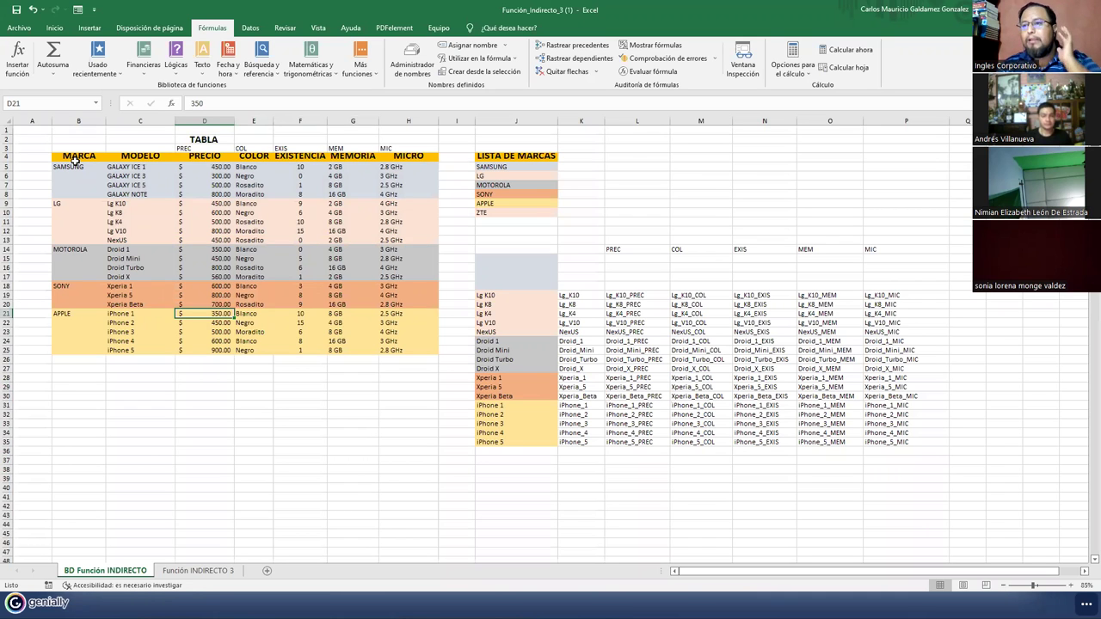
{"action": "left_click_drag", "start_coordinate": [75, 174], "coordinate": [387, 352]}
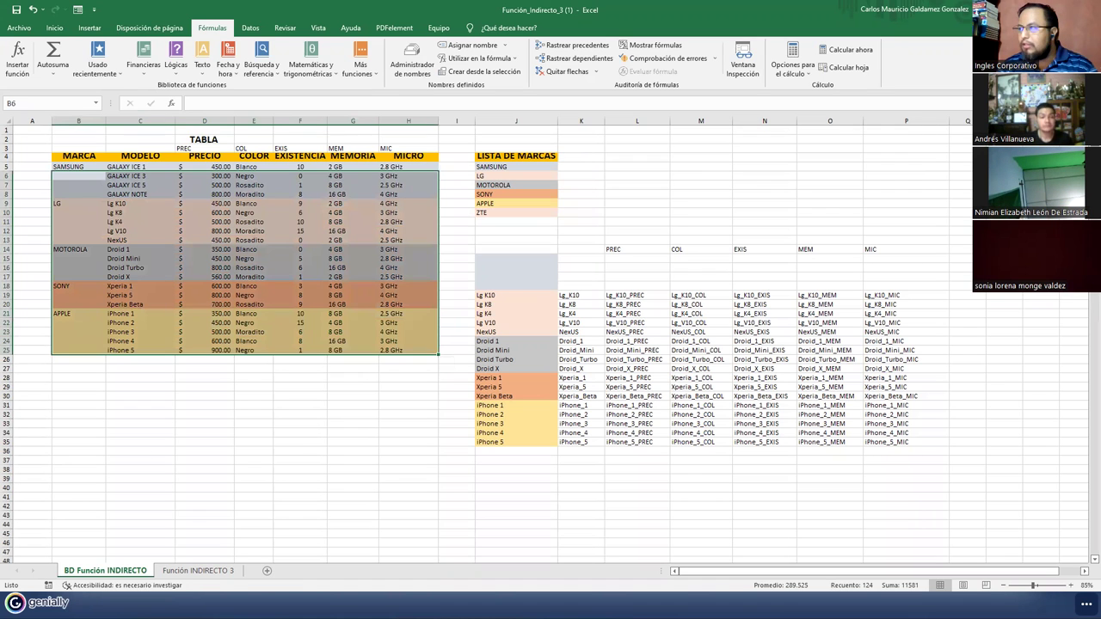
{"action": "key", "text": "alt+Tab"}
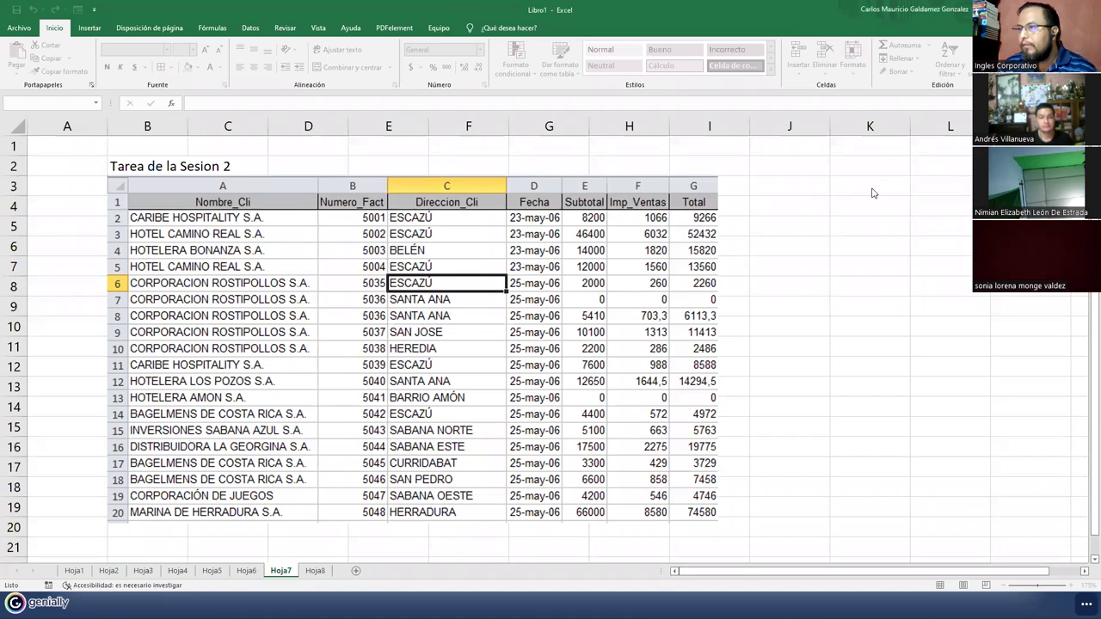
Step: Switch to the Función Indirecto 3 workbook and select the ZTE phone rows B24:H27 on the BD Función INDIRECTO sheet
{"action": "key", "text": "alt+Tab"}
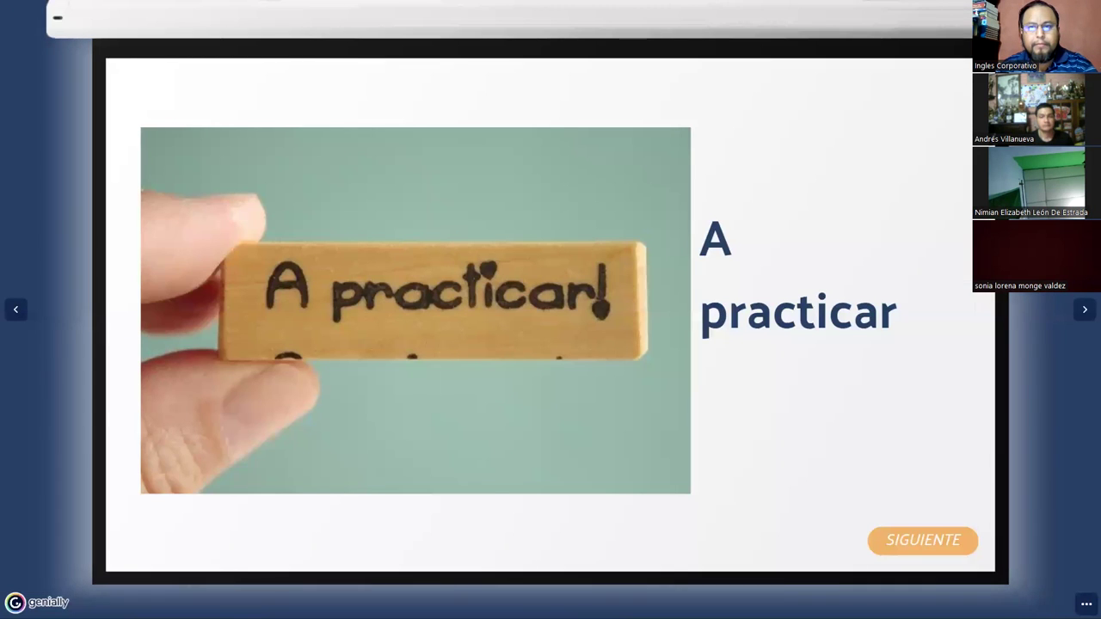
{"action": "key", "text": "alt+Tab"}
{"action": "left_click_drag", "start_coordinate": [81, 437], "coordinate": [513, 470]}
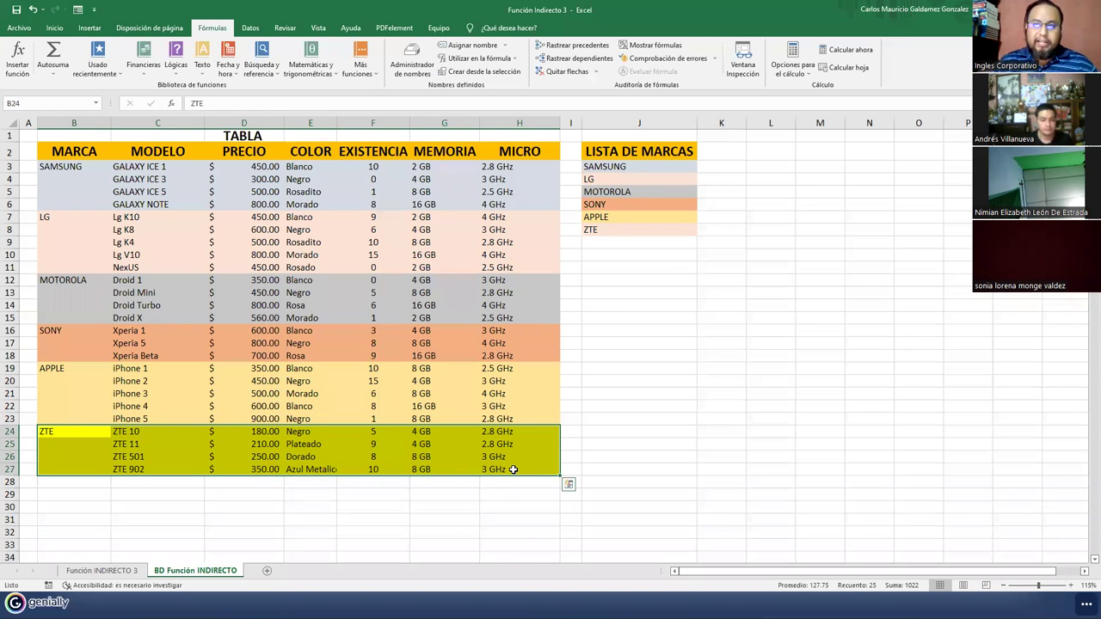
Step: Inspect the model cell D8, the price result in C13 and the code formula in G8 on the Función INDIRECTO 3 sheet
{"action": "left_click", "coordinate": [102, 571]}
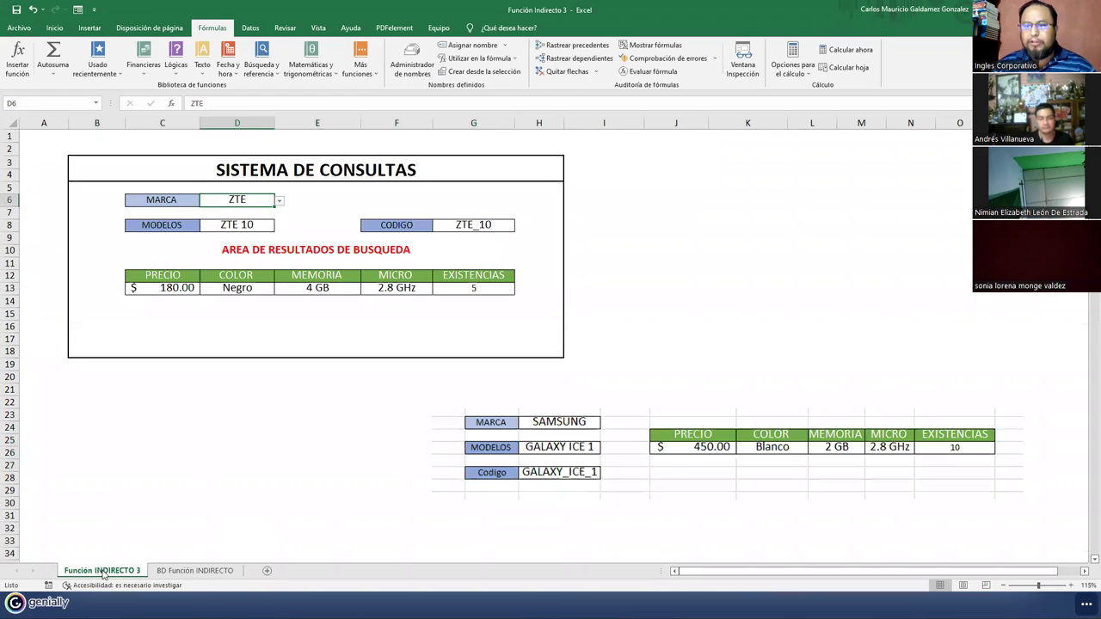
{"action": "left_click", "coordinate": [245, 223]}
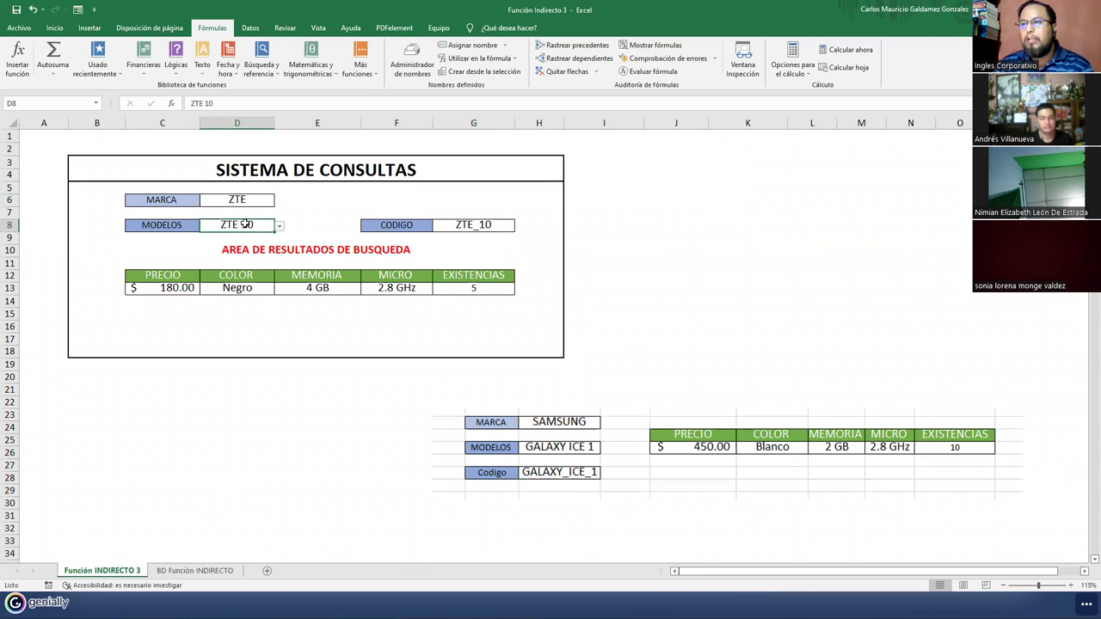
{"action": "left_click", "coordinate": [176, 287]}
{"action": "left_click", "coordinate": [447, 223]}
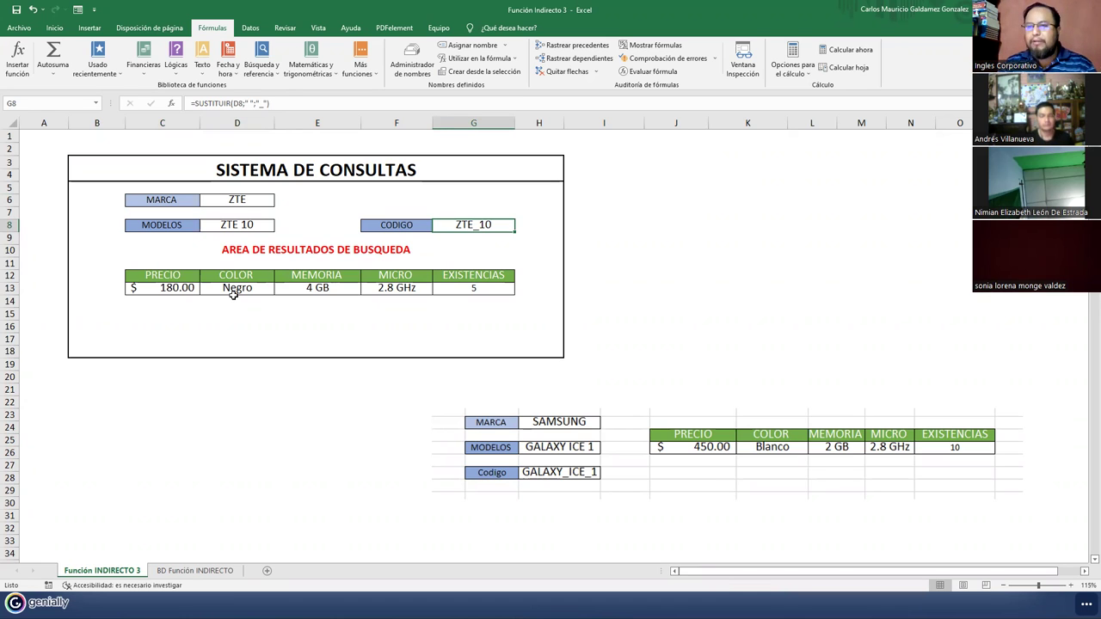
Step: Delete the sample lookup picture placed below the SISTEMA DE CONSULTAS form
{"action": "left_click", "coordinate": [748, 470]}
{"action": "key", "text": "Delete"}
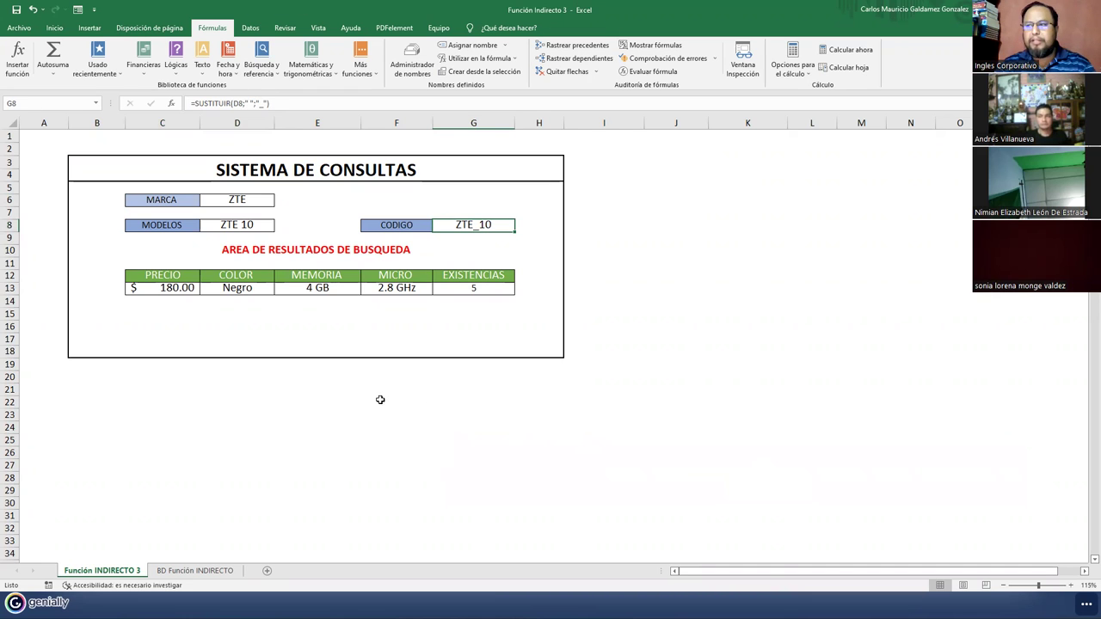
{"action": "left_click", "coordinate": [265, 374]}
Step: Test the lookup with brand ZTE in D6 and model ZTE 501 in D8, and inspect the results in C13:G13
{"action": "left_click", "coordinate": [221, 200]}
{"action": "left_click", "coordinate": [279, 200]}
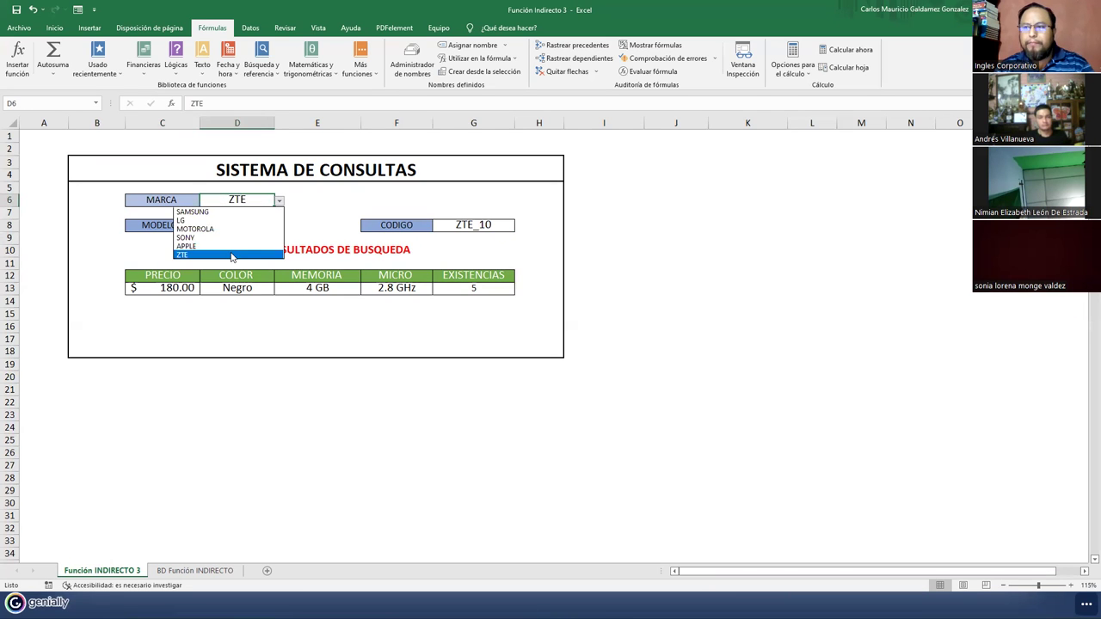
{"action": "left_click", "coordinate": [231, 254]}
{"action": "left_click", "coordinate": [260, 225]}
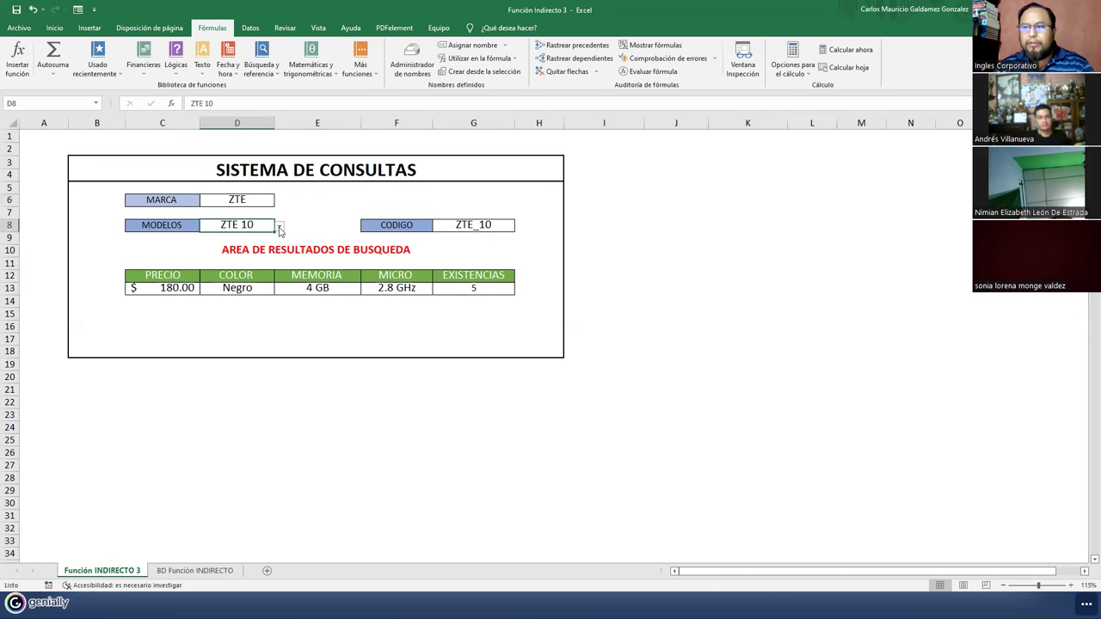
{"action": "left_click", "coordinate": [279, 226]}
{"action": "left_click", "coordinate": [219, 254]}
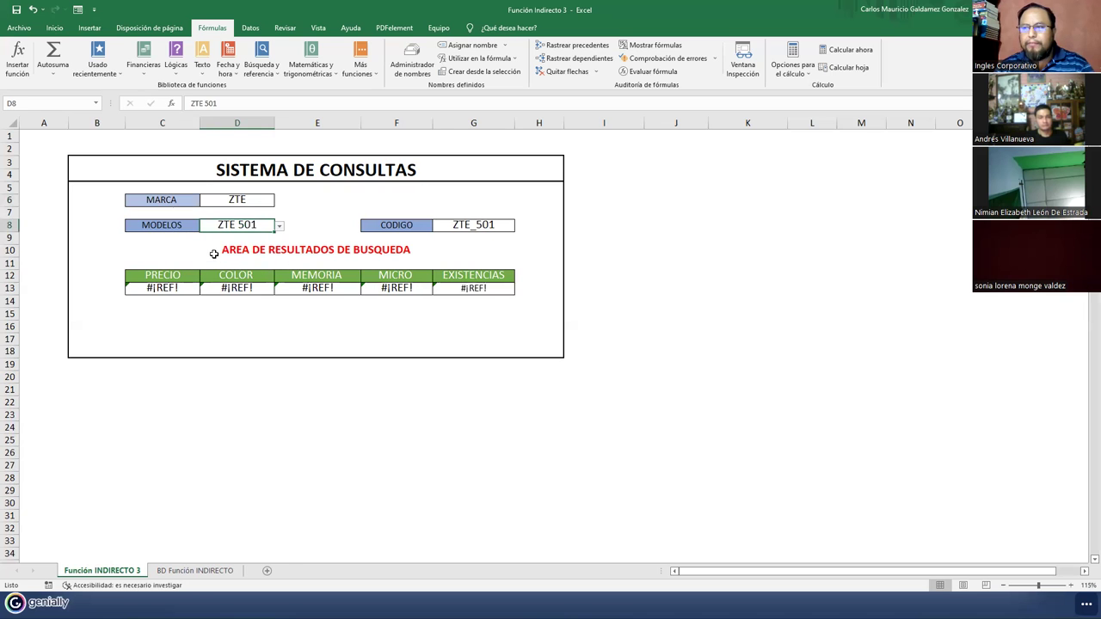
{"action": "left_click_drag", "start_coordinate": [146, 289], "coordinate": [482, 289]}
{"action": "left_click", "coordinate": [429, 328]}
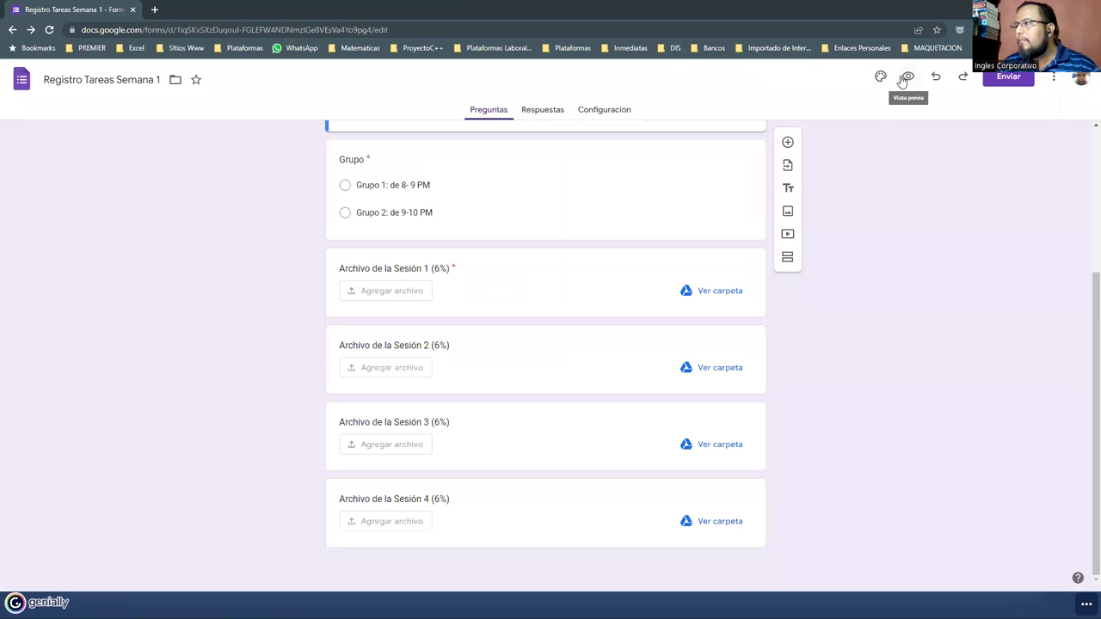
Step: Preview the Registro Tareas Semana 1 form in the browser and choose Grupo 2: de 9-10 PM as the group
{"action": "left_click", "coordinate": [907, 76]}
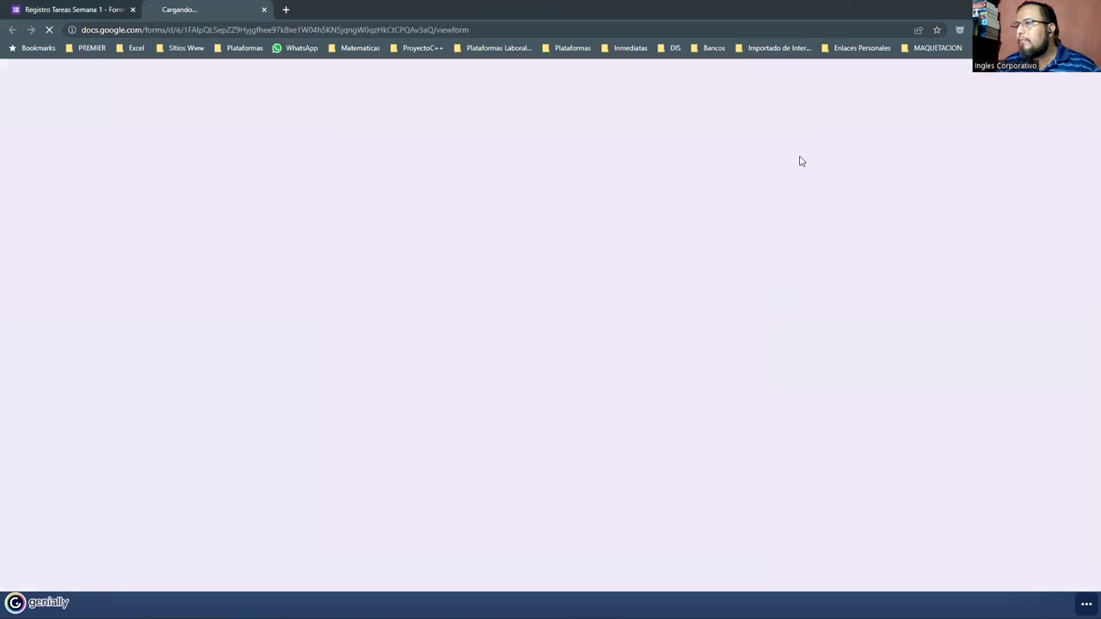
{"action": "left_click", "coordinate": [391, 251]}
{"action": "left_click", "coordinate": [383, 361]}
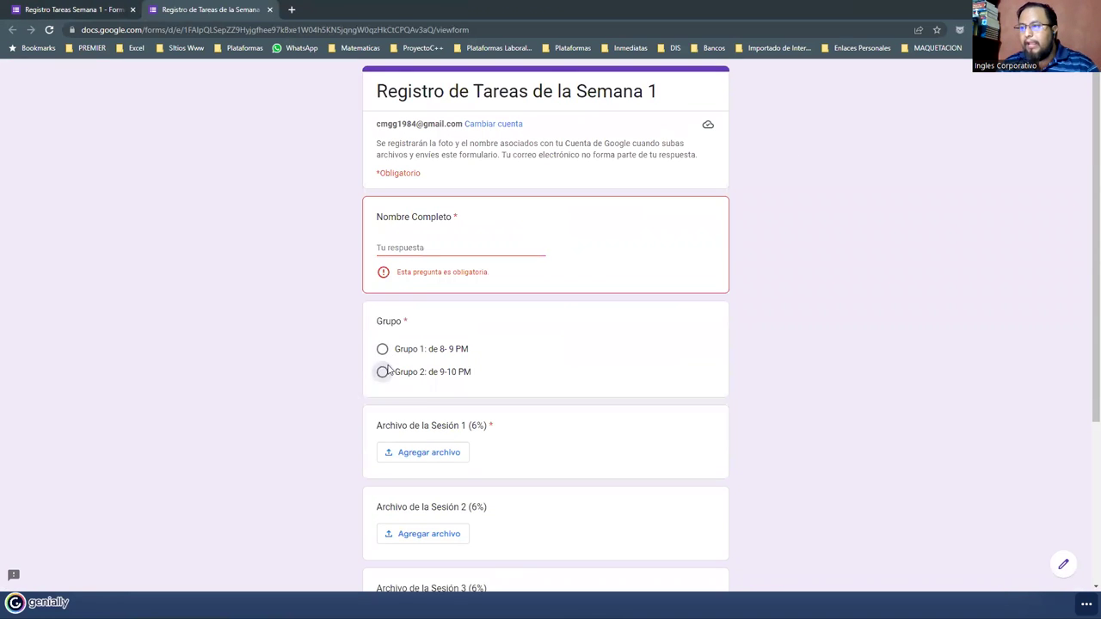
{"action": "left_click", "coordinate": [381, 374]}
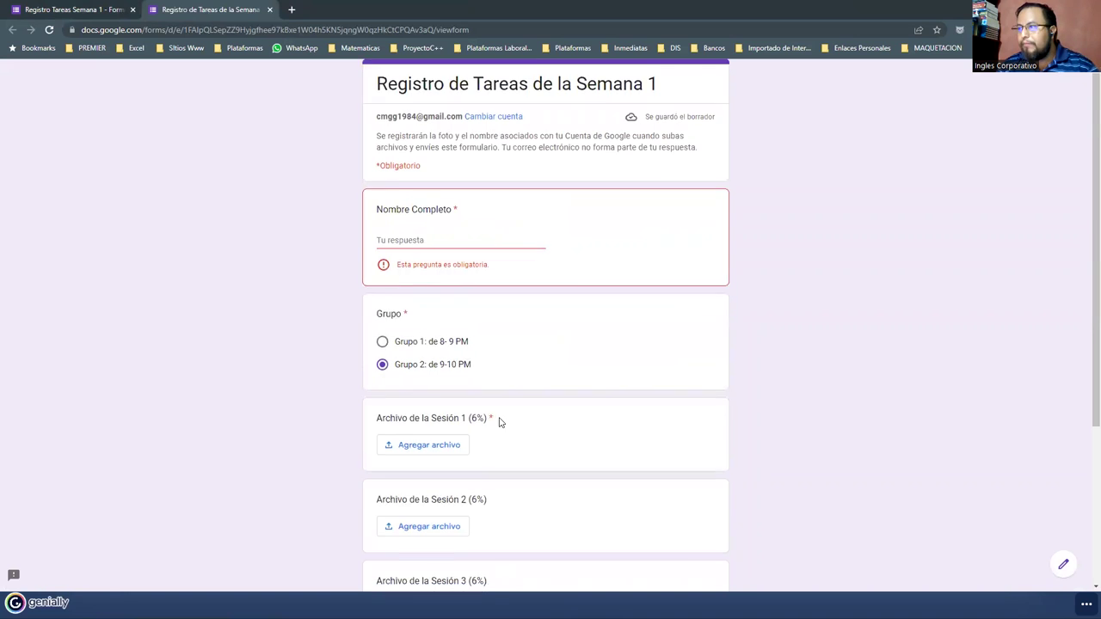
Step: Open and dismiss the file upload dialog for each of the Sesión 1 to Sesión 4 questions
{"action": "scroll", "coordinate": [502, 422], "scroll_direction": "down", "scroll_amount": 3}
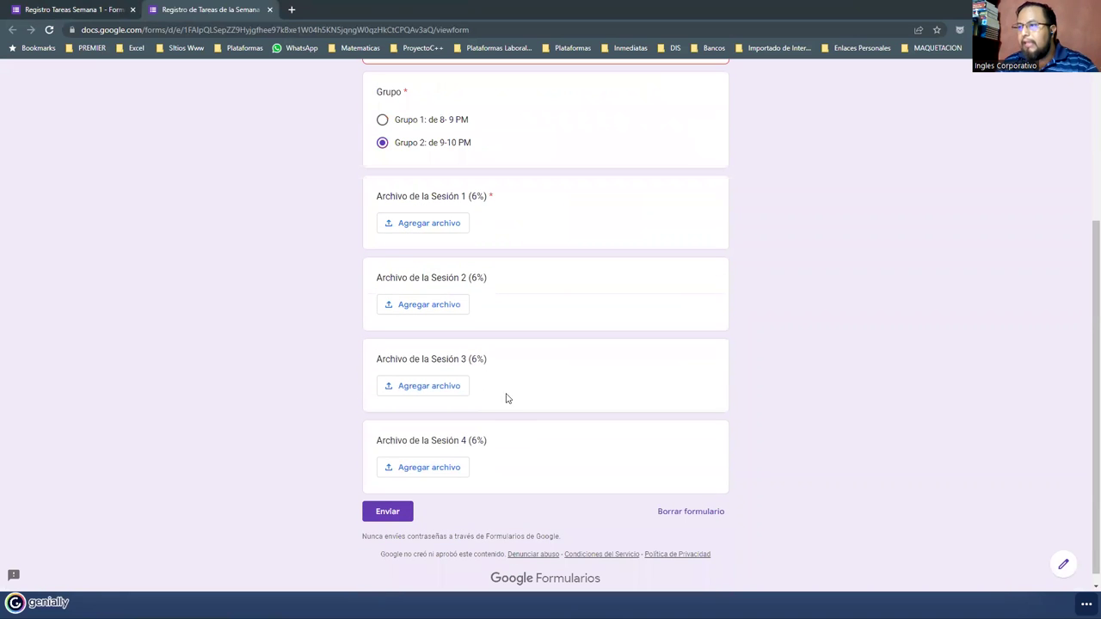
{"action": "left_click", "coordinate": [427, 225]}
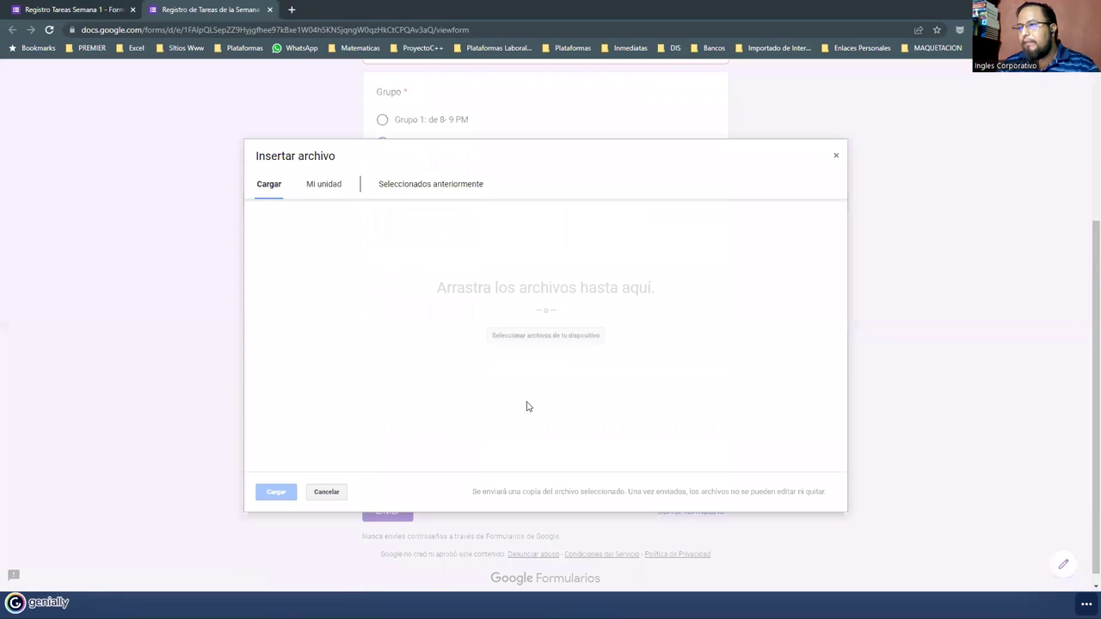
{"action": "left_click", "coordinate": [834, 156]}
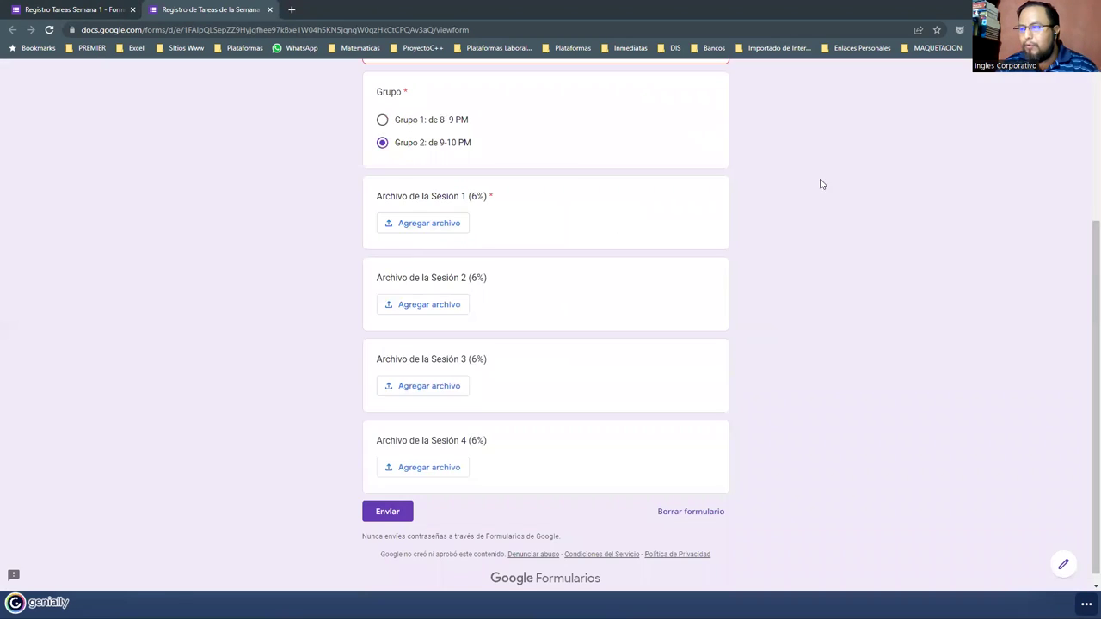
{"action": "left_click", "coordinate": [441, 307]}
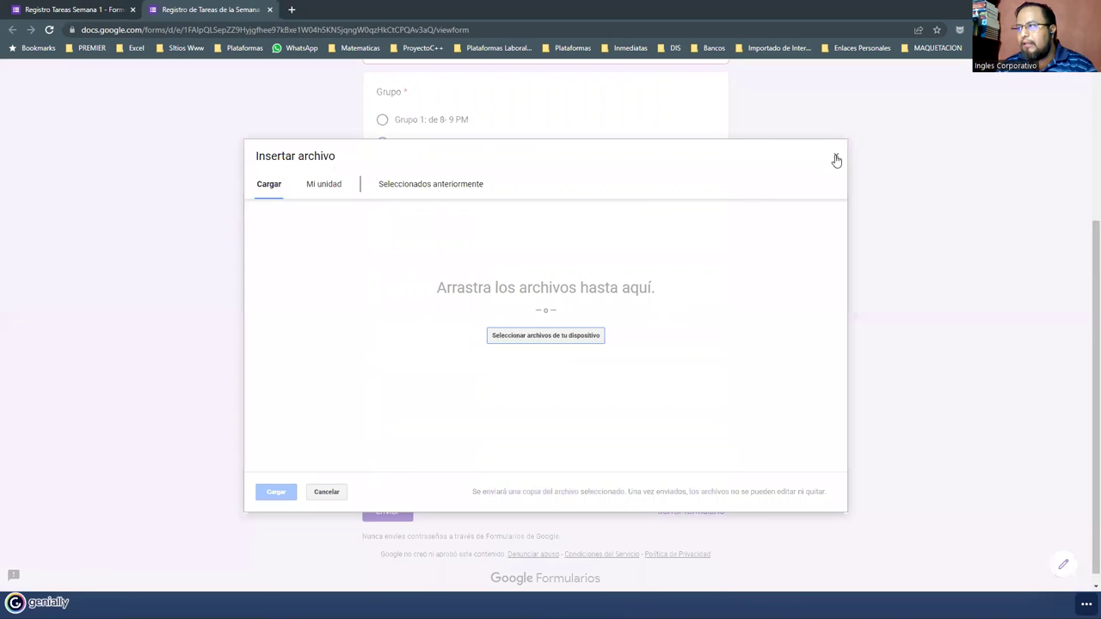
{"action": "left_click", "coordinate": [836, 156]}
{"action": "left_click", "coordinate": [425, 394]}
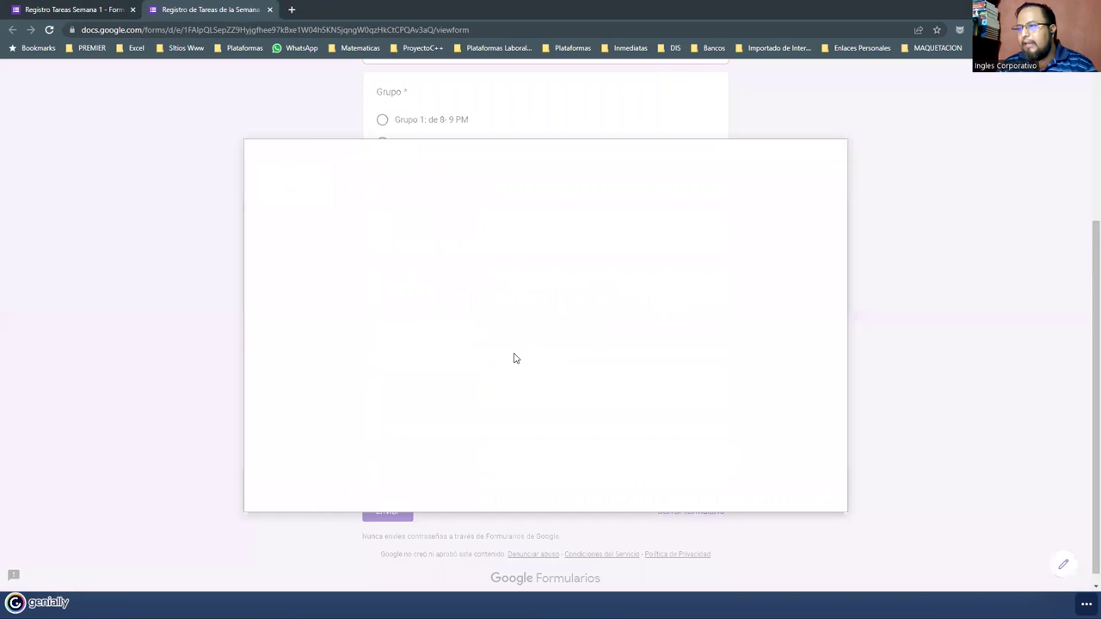
{"action": "left_click", "coordinate": [836, 158]}
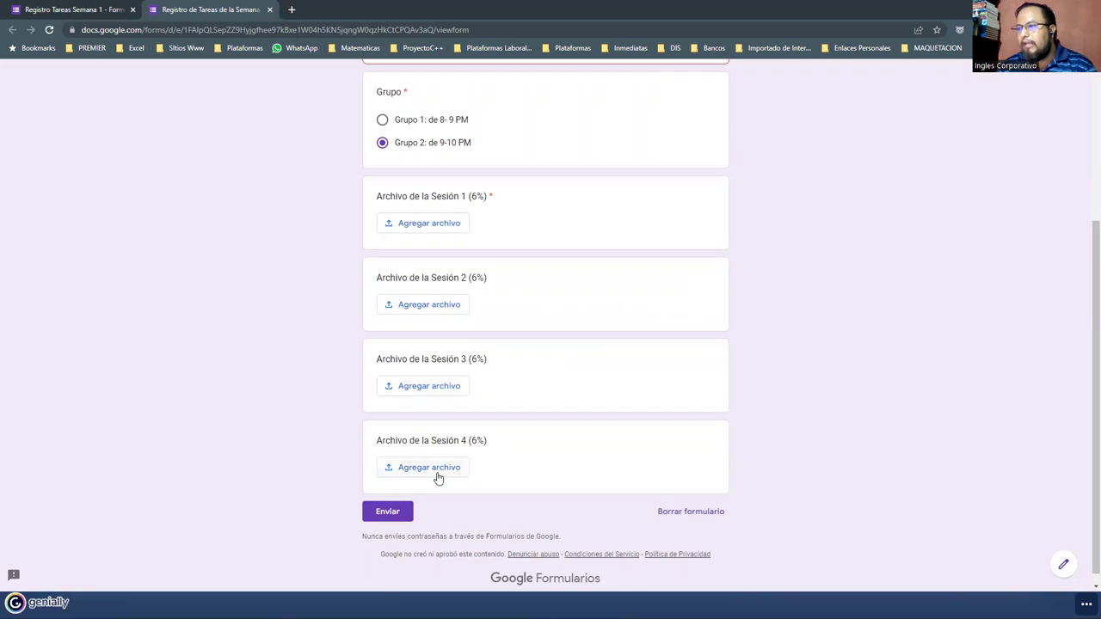
{"action": "left_click", "coordinate": [436, 470]}
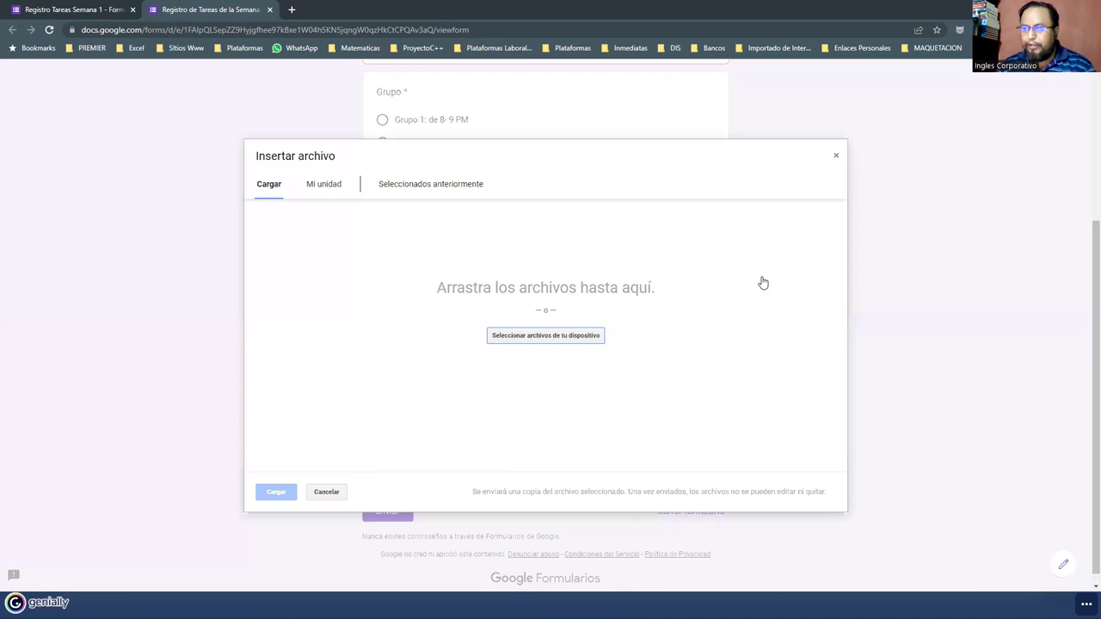
{"action": "left_click", "coordinate": [836, 157]}
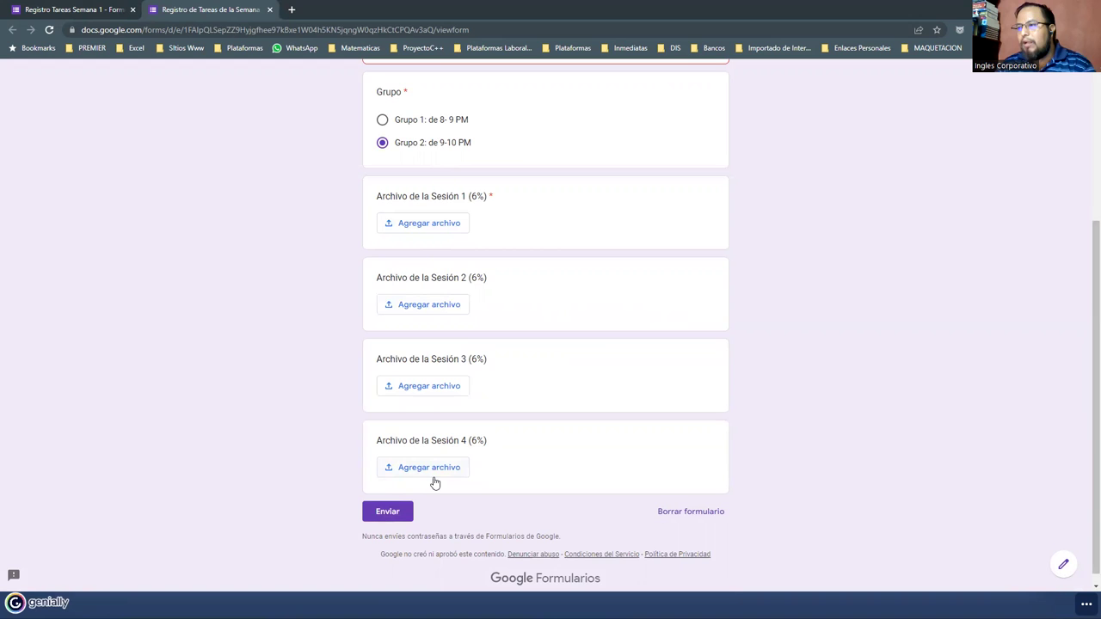
Step: Review the form's name, group and file upload questions down to the submit area, and close the form preview
{"action": "scroll", "coordinate": [429, 387], "scroll_direction": "up", "scroll_amount": 1}
{"action": "scroll", "coordinate": [429, 387], "scroll_direction": "up", "scroll_amount": 1}
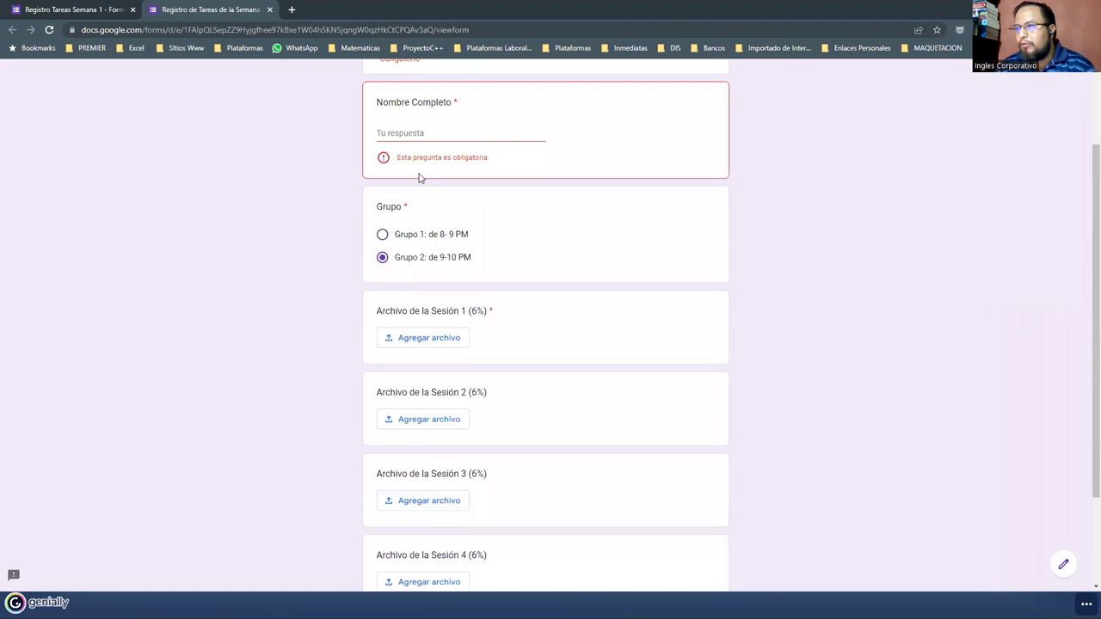
{"action": "scroll", "coordinate": [482, 298], "scroll_direction": "up", "scroll_amount": 2}
{"action": "scroll", "coordinate": [499, 310], "scroll_direction": "down", "scroll_amount": 1}
{"action": "scroll", "coordinate": [404, 462], "scroll_direction": "down", "scroll_amount": 2}
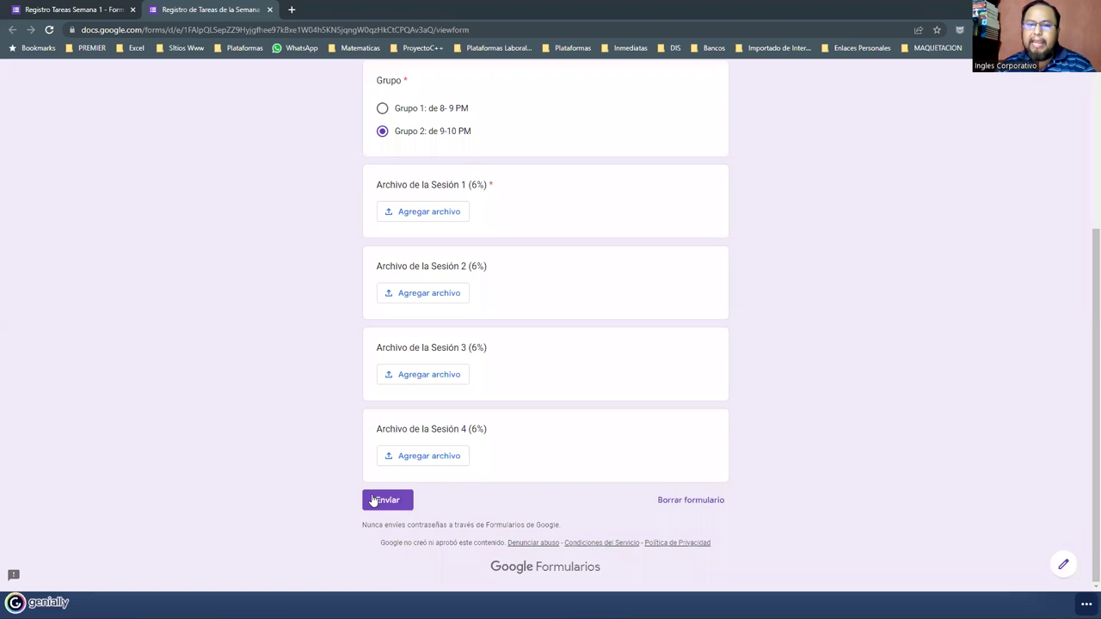
{"action": "left_click", "coordinate": [268, 9]}
{"action": "scroll", "coordinate": [222, 422], "scroll_direction": "up", "scroll_amount": 3}
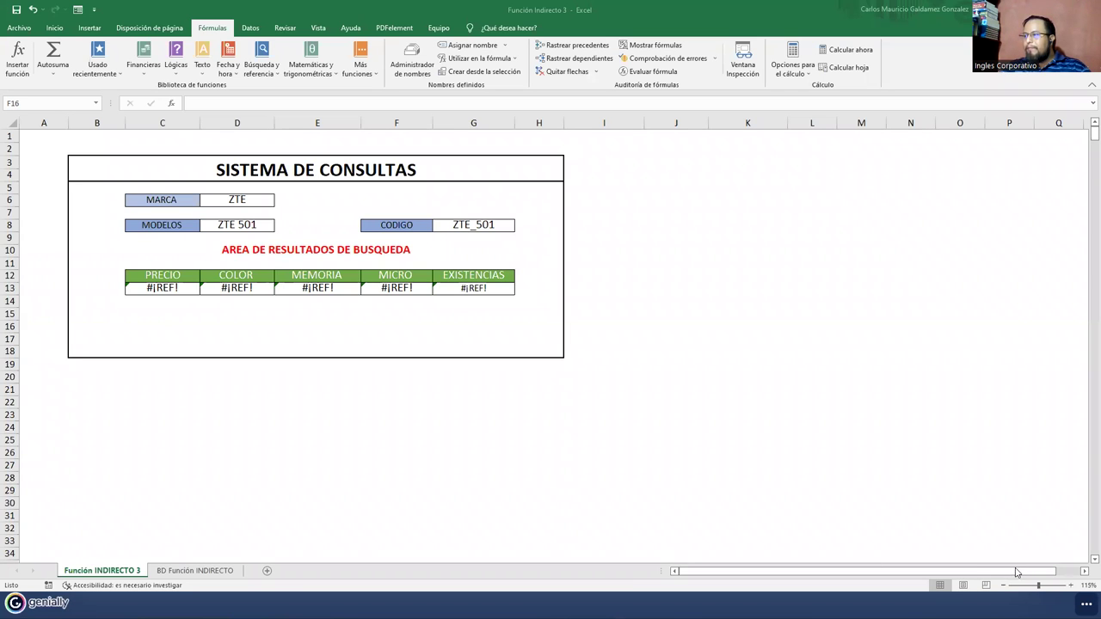
Step: Set the model in D8 of the Función INDIRECTO 3 query form to ZTE 10
{"action": "left_click", "coordinate": [430, 402]}
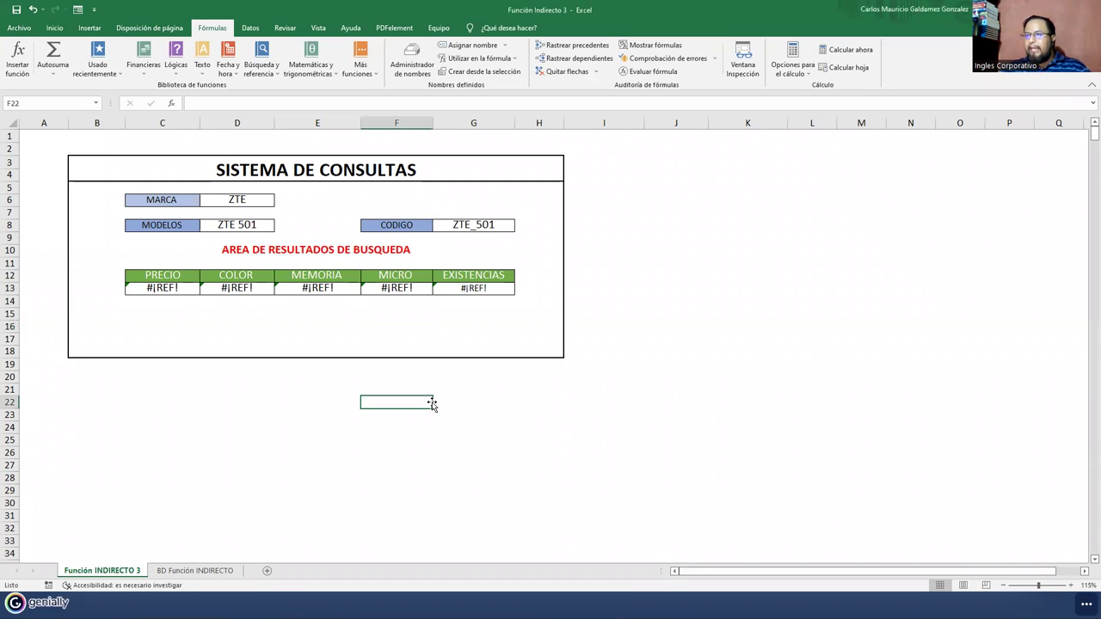
{"action": "left_click", "coordinate": [263, 229]}
{"action": "left_click", "coordinate": [278, 227]}
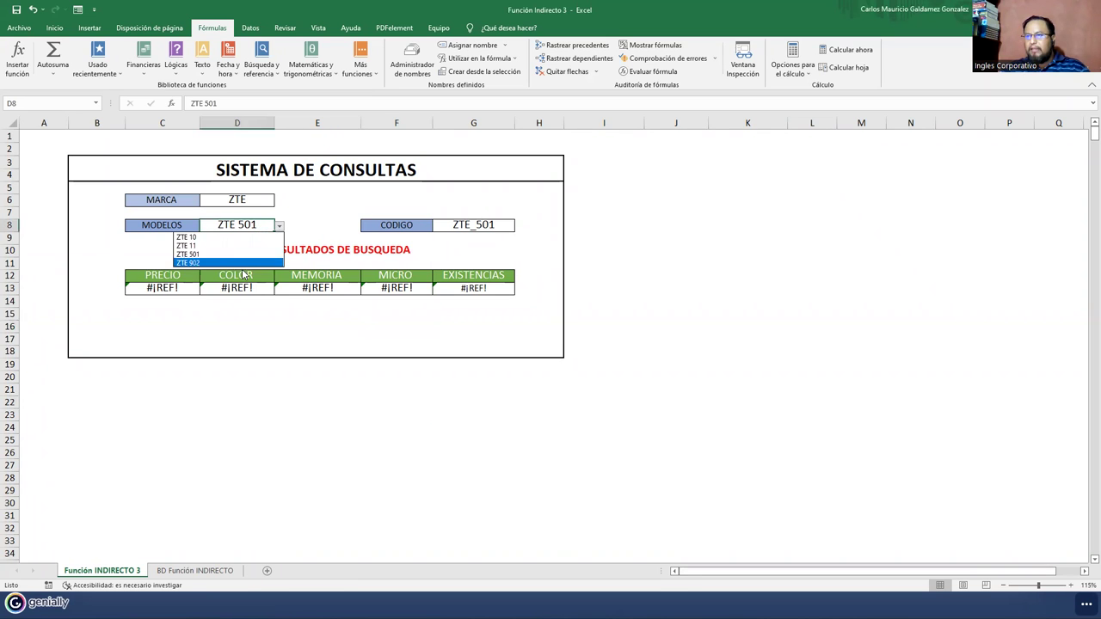
{"action": "left_click", "coordinate": [236, 237]}
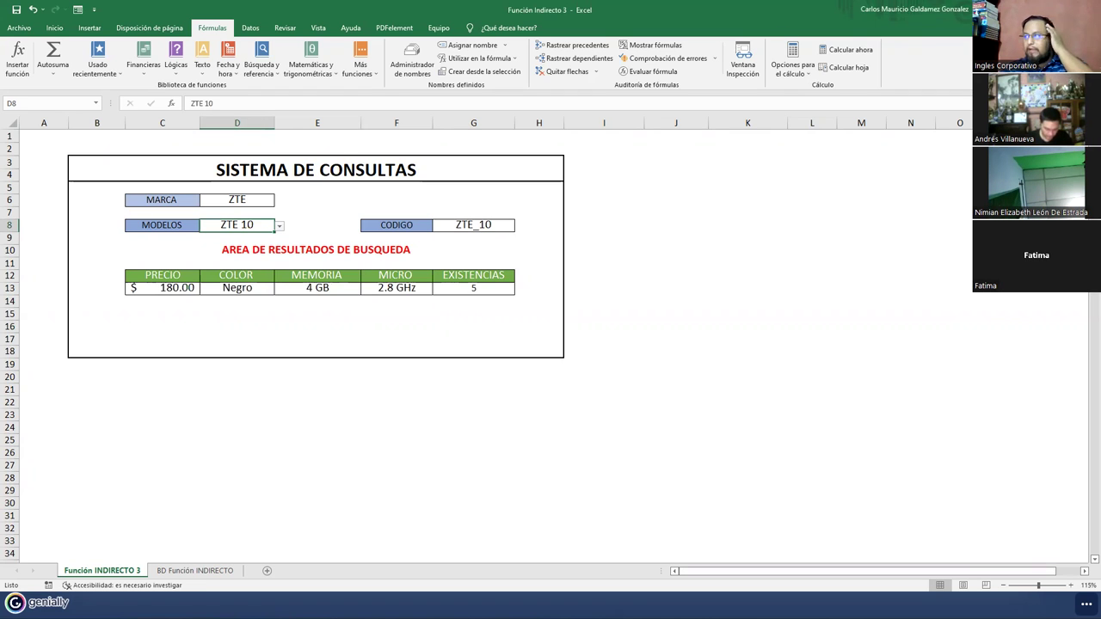
Step: Switch to the Genially presentation and advance past the A practicar slide
{"action": "key", "text": "alt+Tab"}
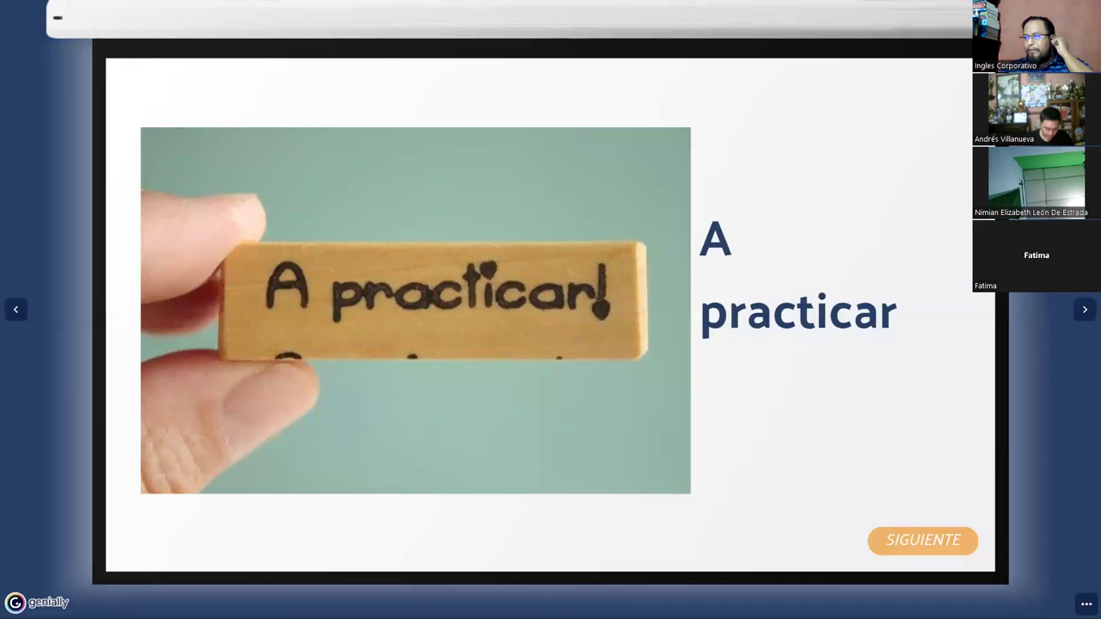
{"action": "key", "text": "Right"}
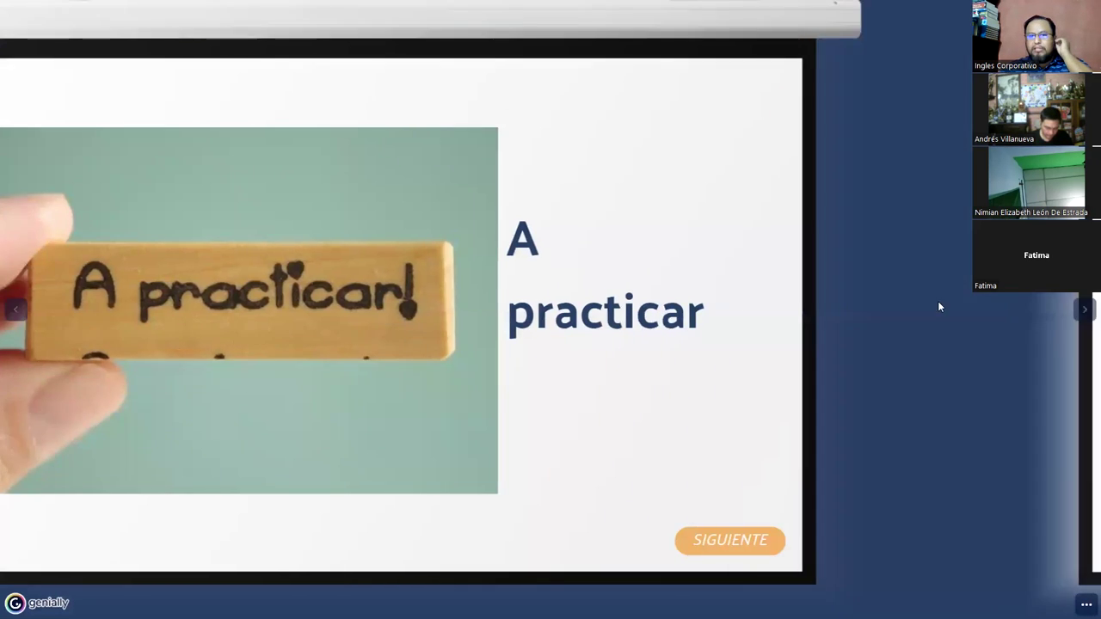